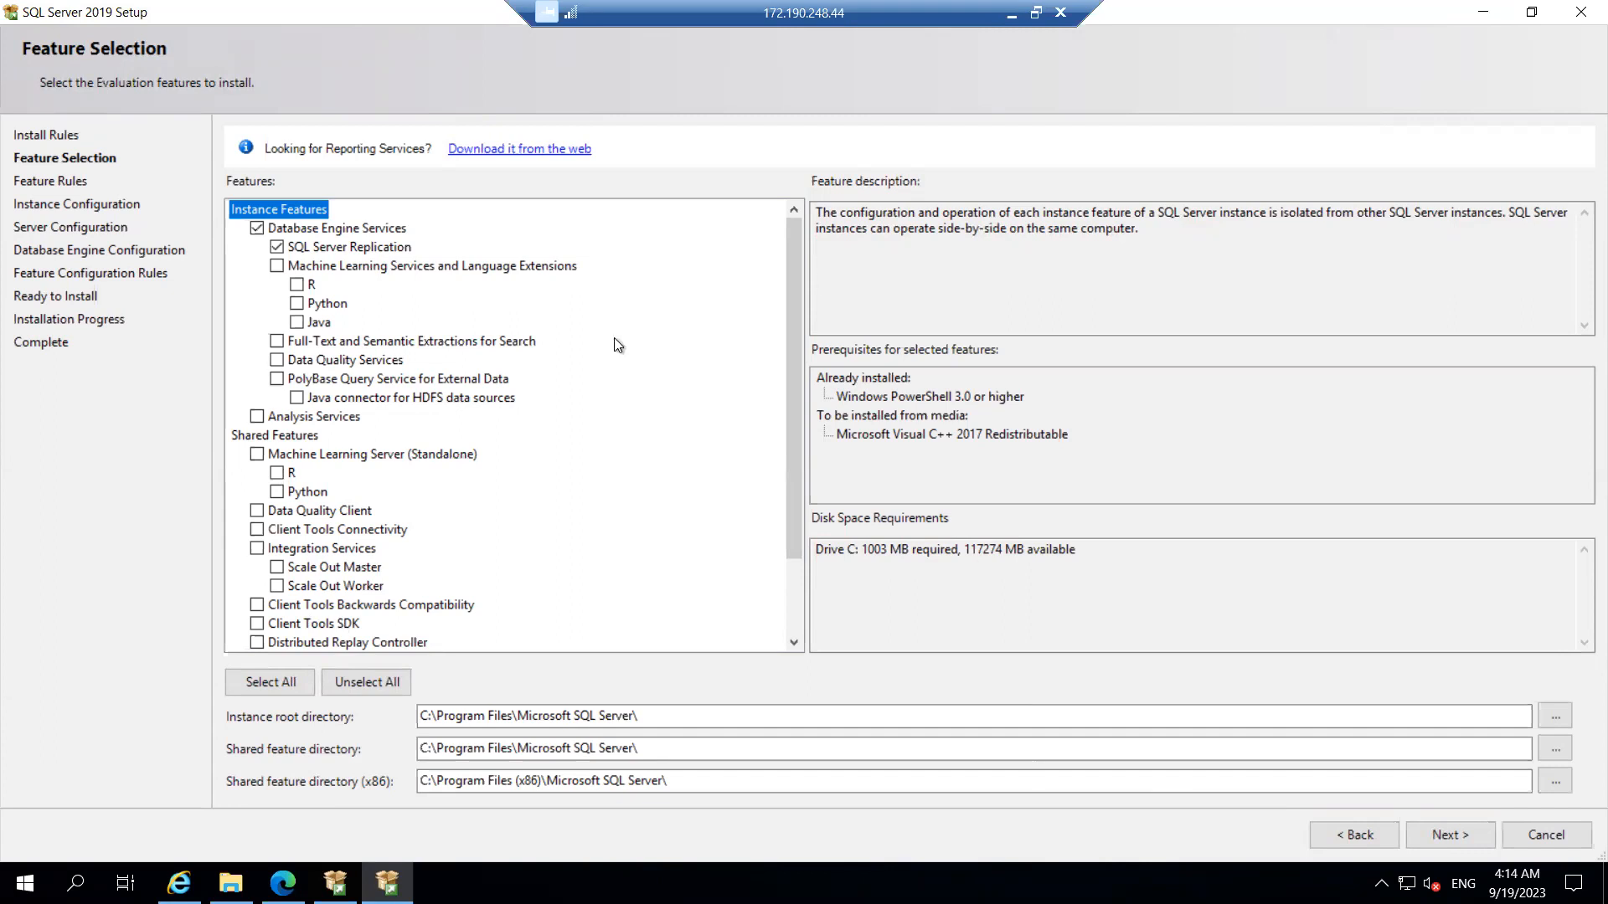
Step: Tick Client Tools Backwards Compatibility and continue to Instance Configuration
{"action": "left_click_drag", "start_coordinate": [796, 266], "coordinate": [795, 550]}
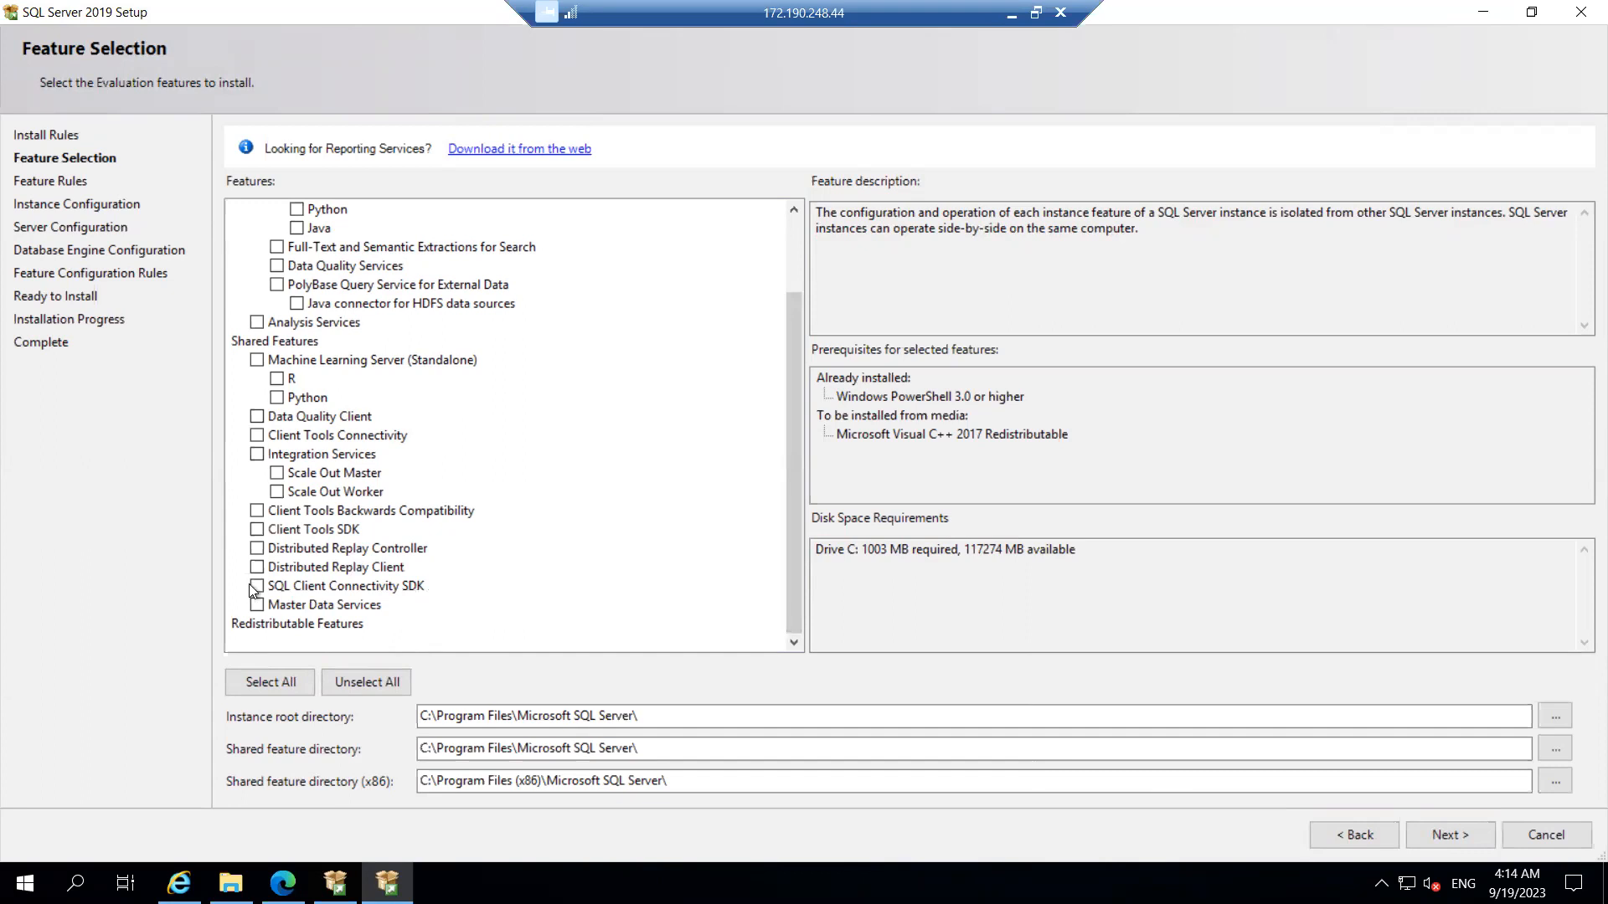
{"action": "left_click", "coordinate": [253, 510]}
{"action": "left_click", "coordinate": [795, 215]}
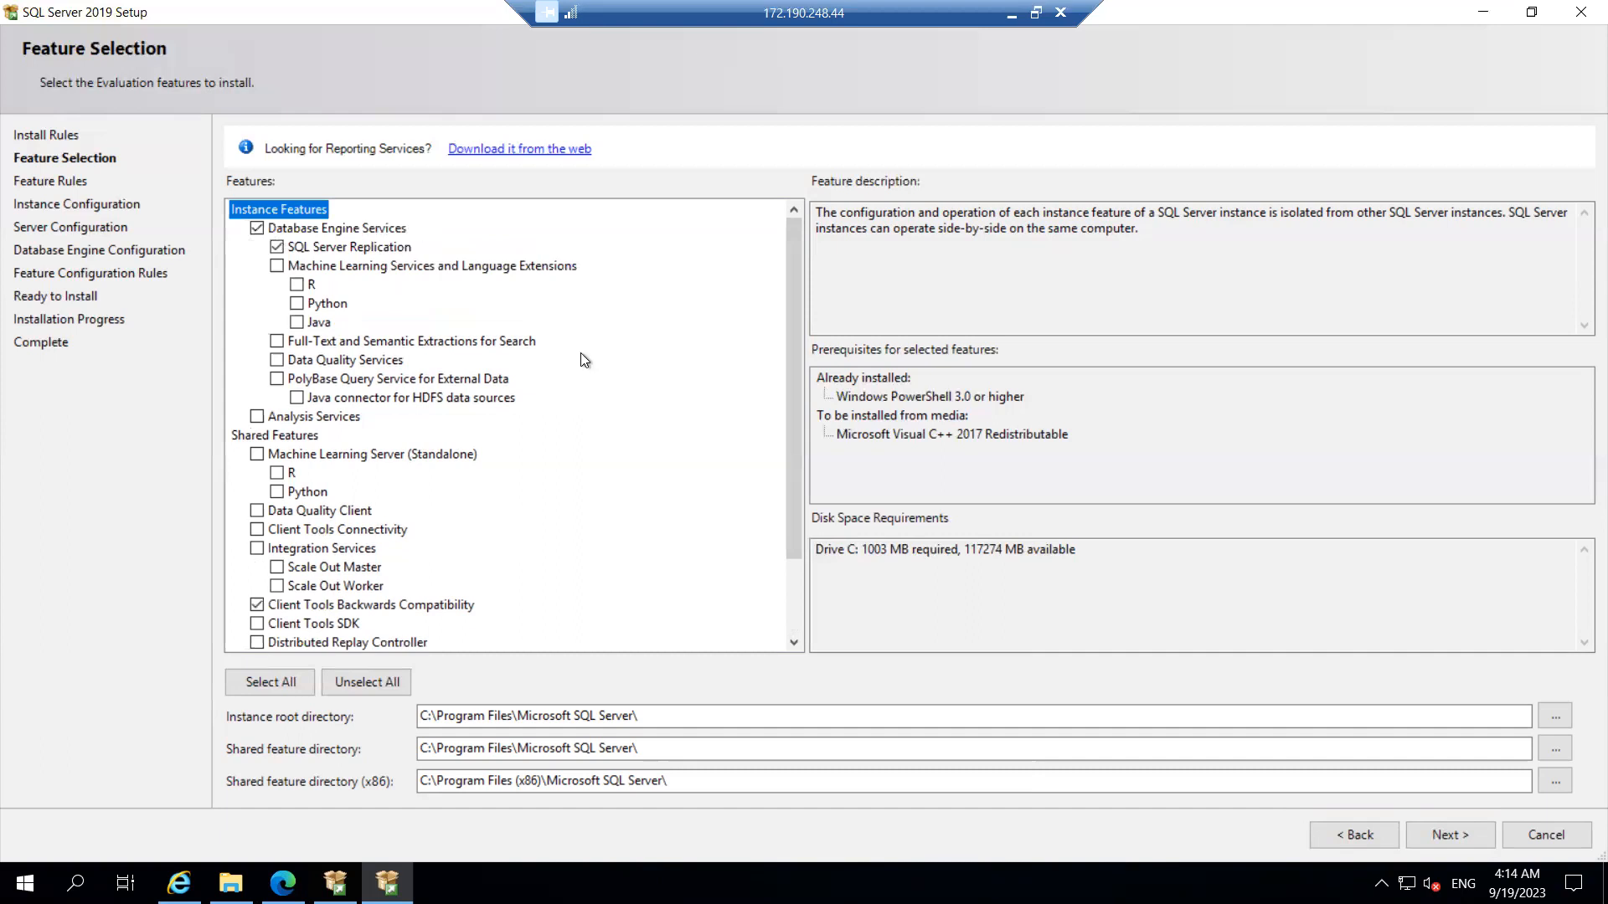
{"action": "left_click", "coordinate": [1444, 837]}
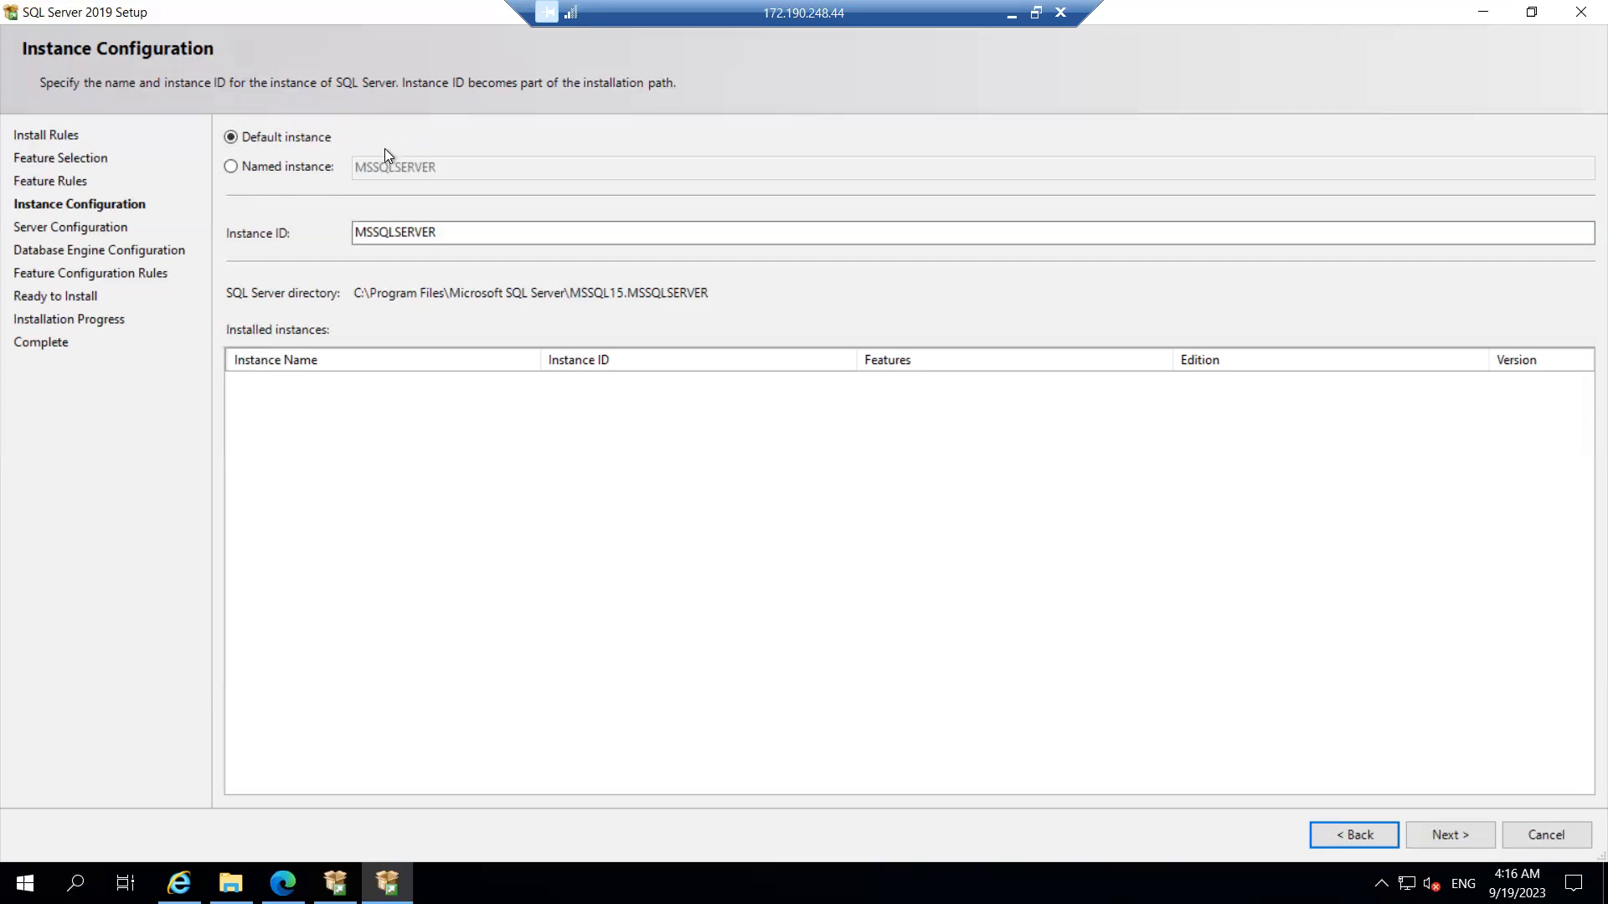
{"action": "left_click", "coordinate": [231, 167]}
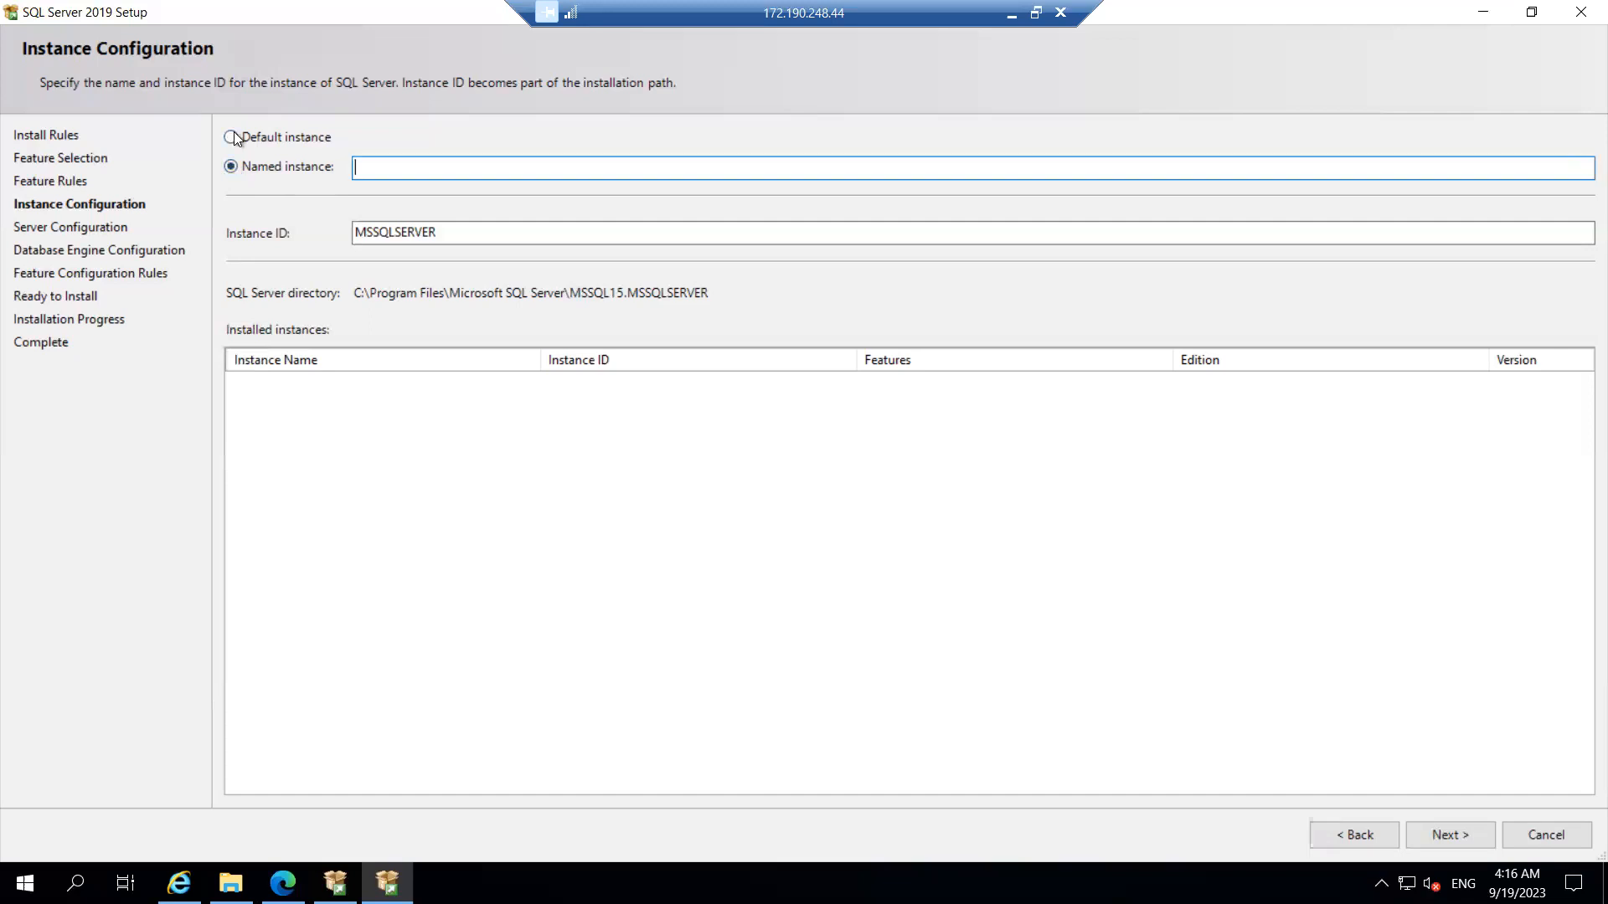
{"action": "left_click", "coordinate": [233, 134]}
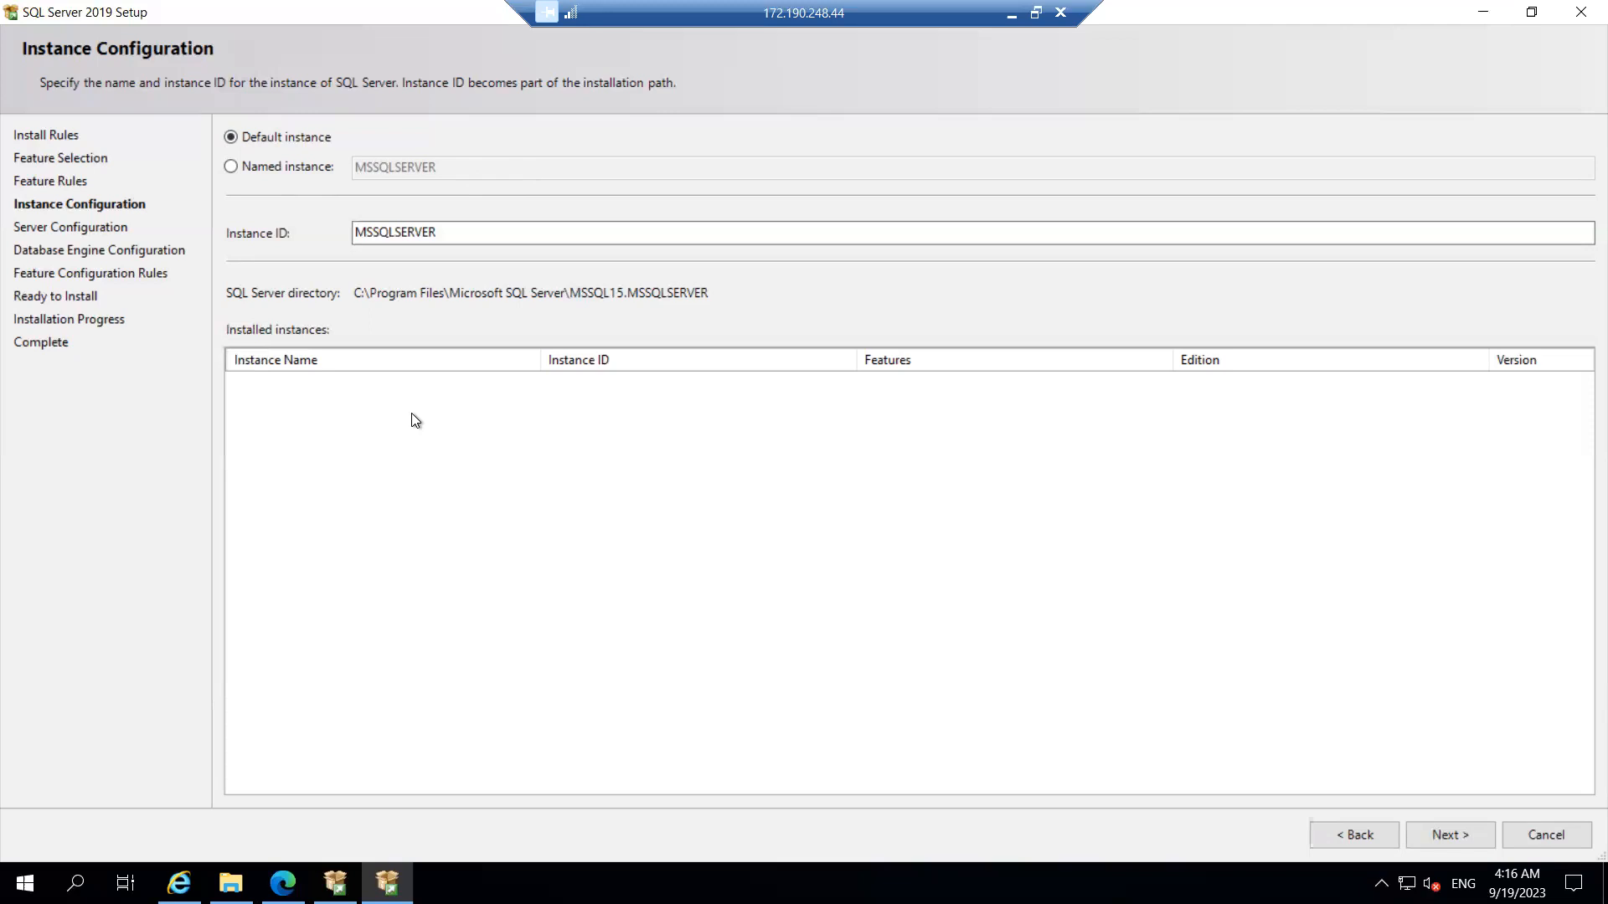
{"action": "key", "text": "super+r"}
{"action": "type", "text": "cmd"}
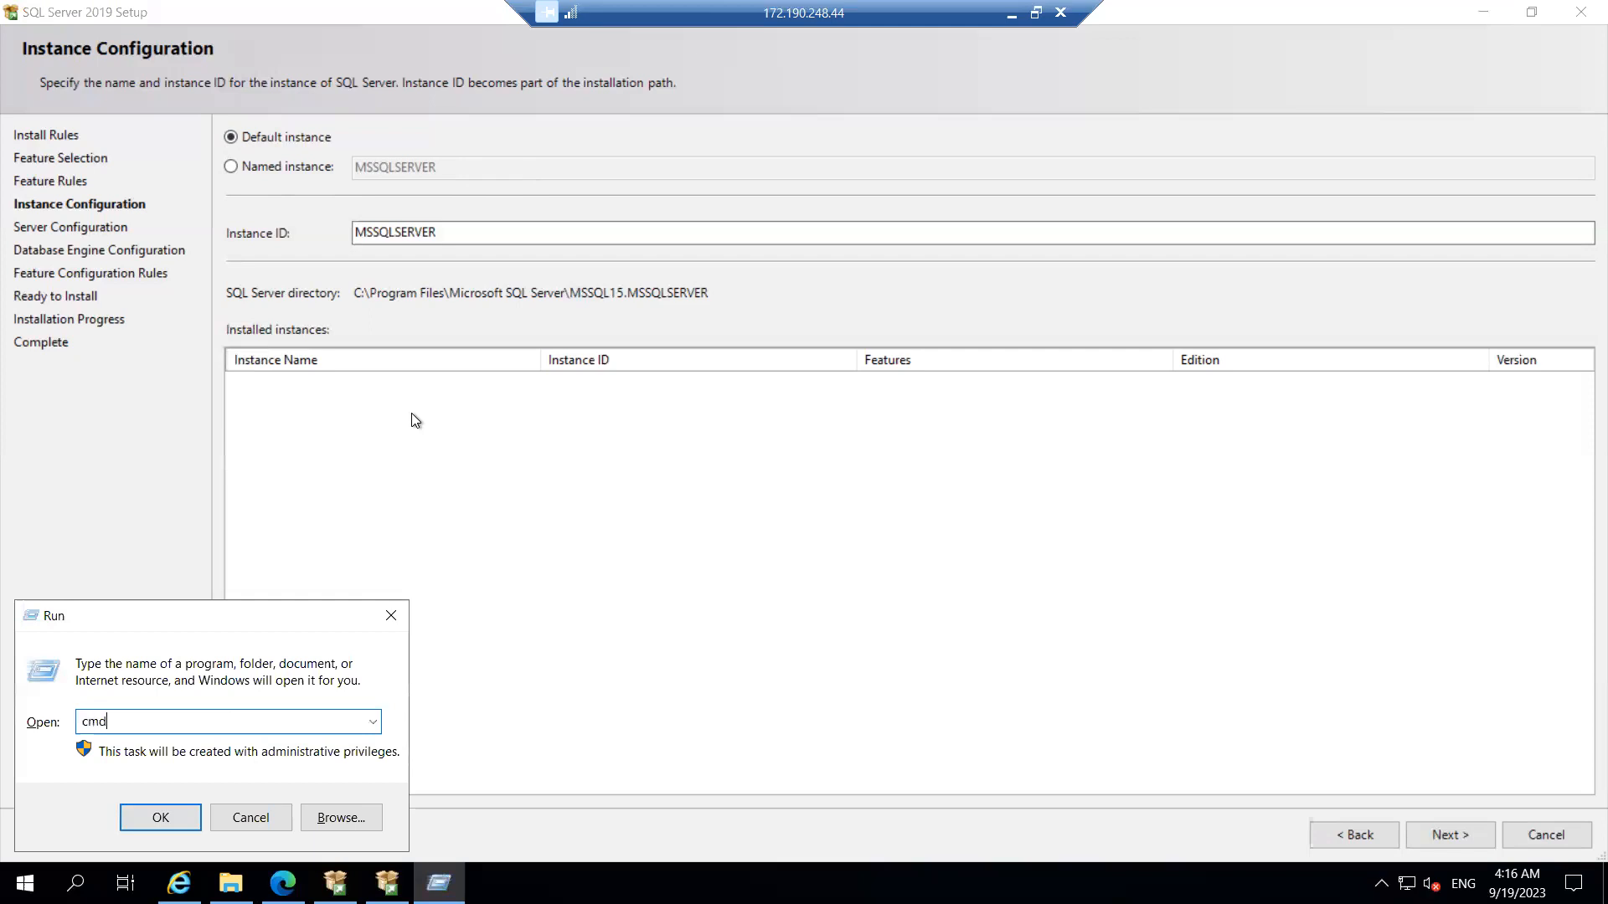
{"action": "key", "text": "Return"}
{"action": "type", "text": "hostname"}
{"action": "key", "text": "Return"}
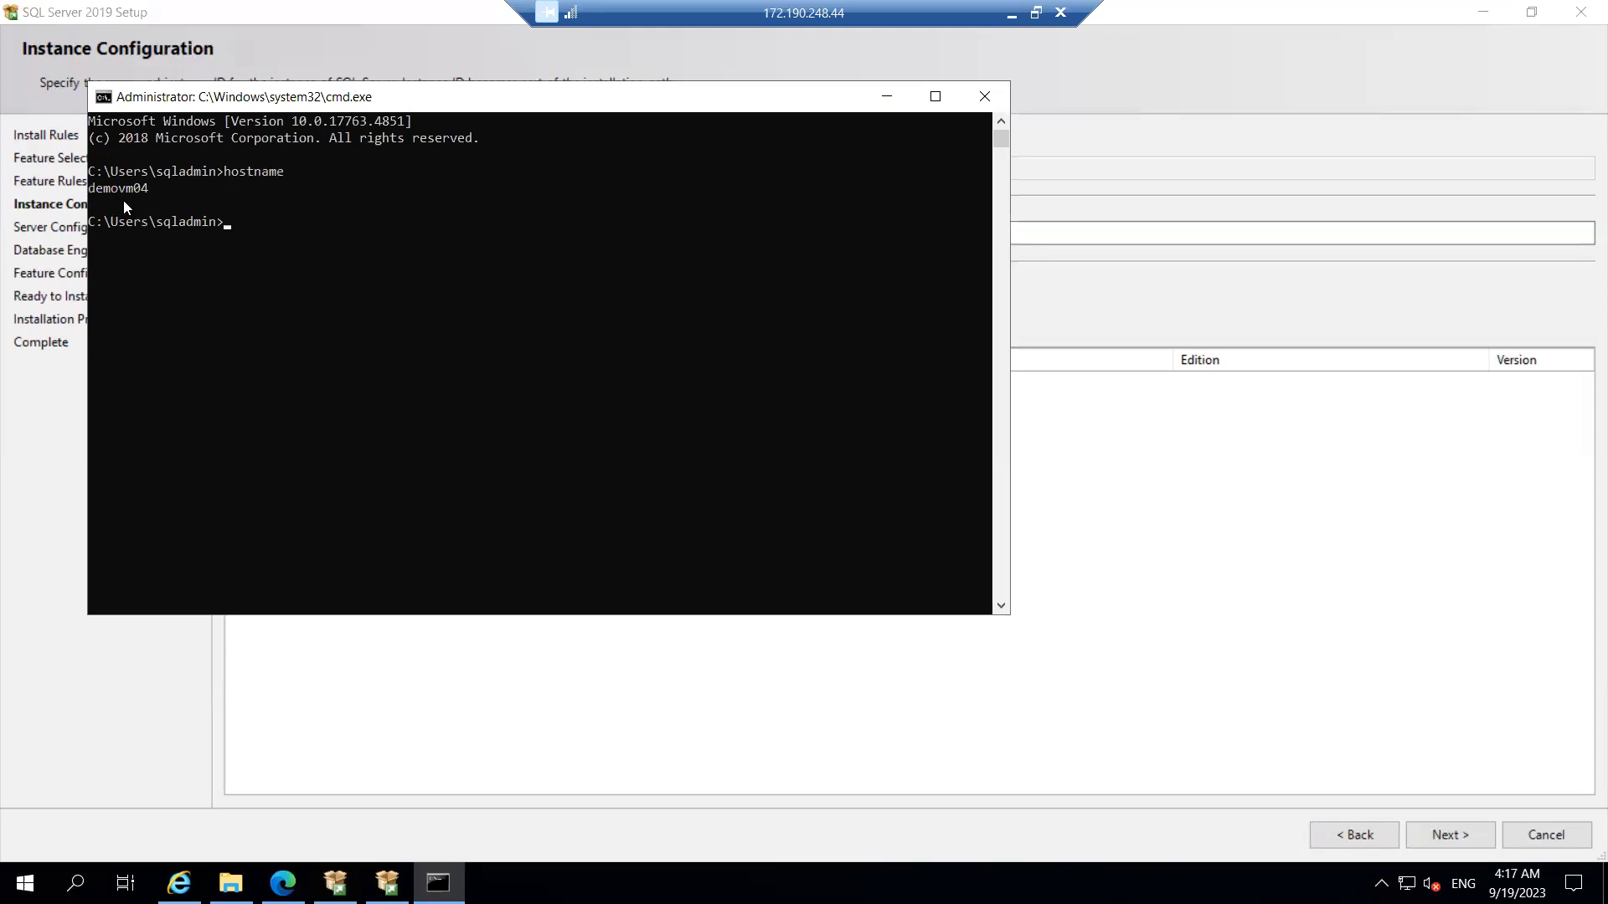
{"action": "left_click", "coordinate": [985, 98]}
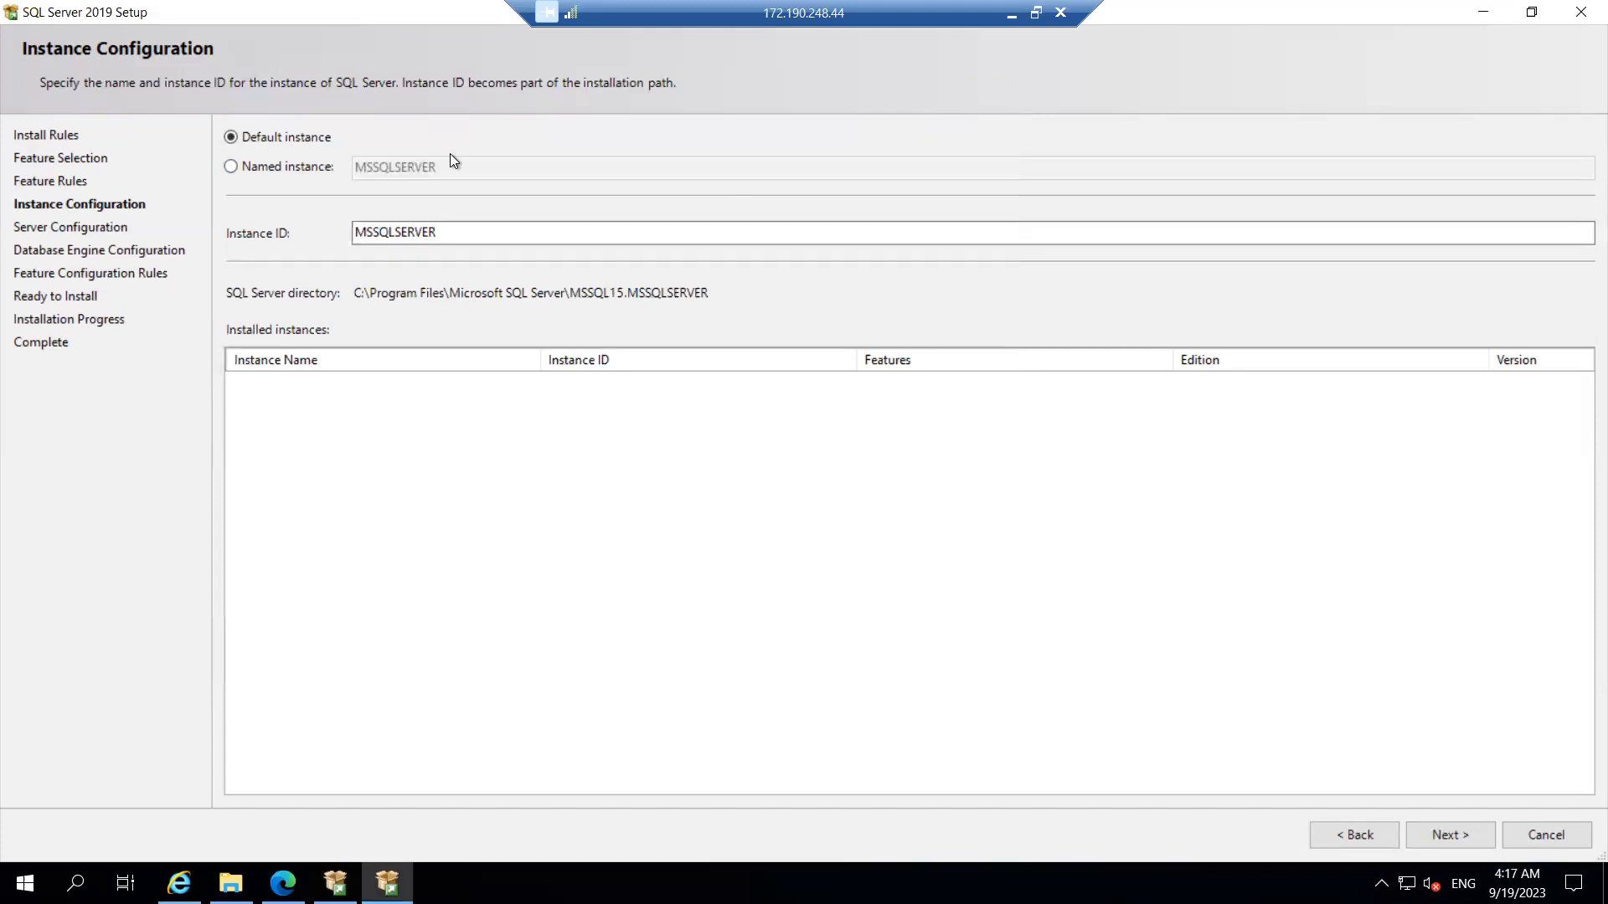
Step: Switch to a named instance and enter SQLPRD as its name
{"action": "left_click", "coordinate": [260, 167]}
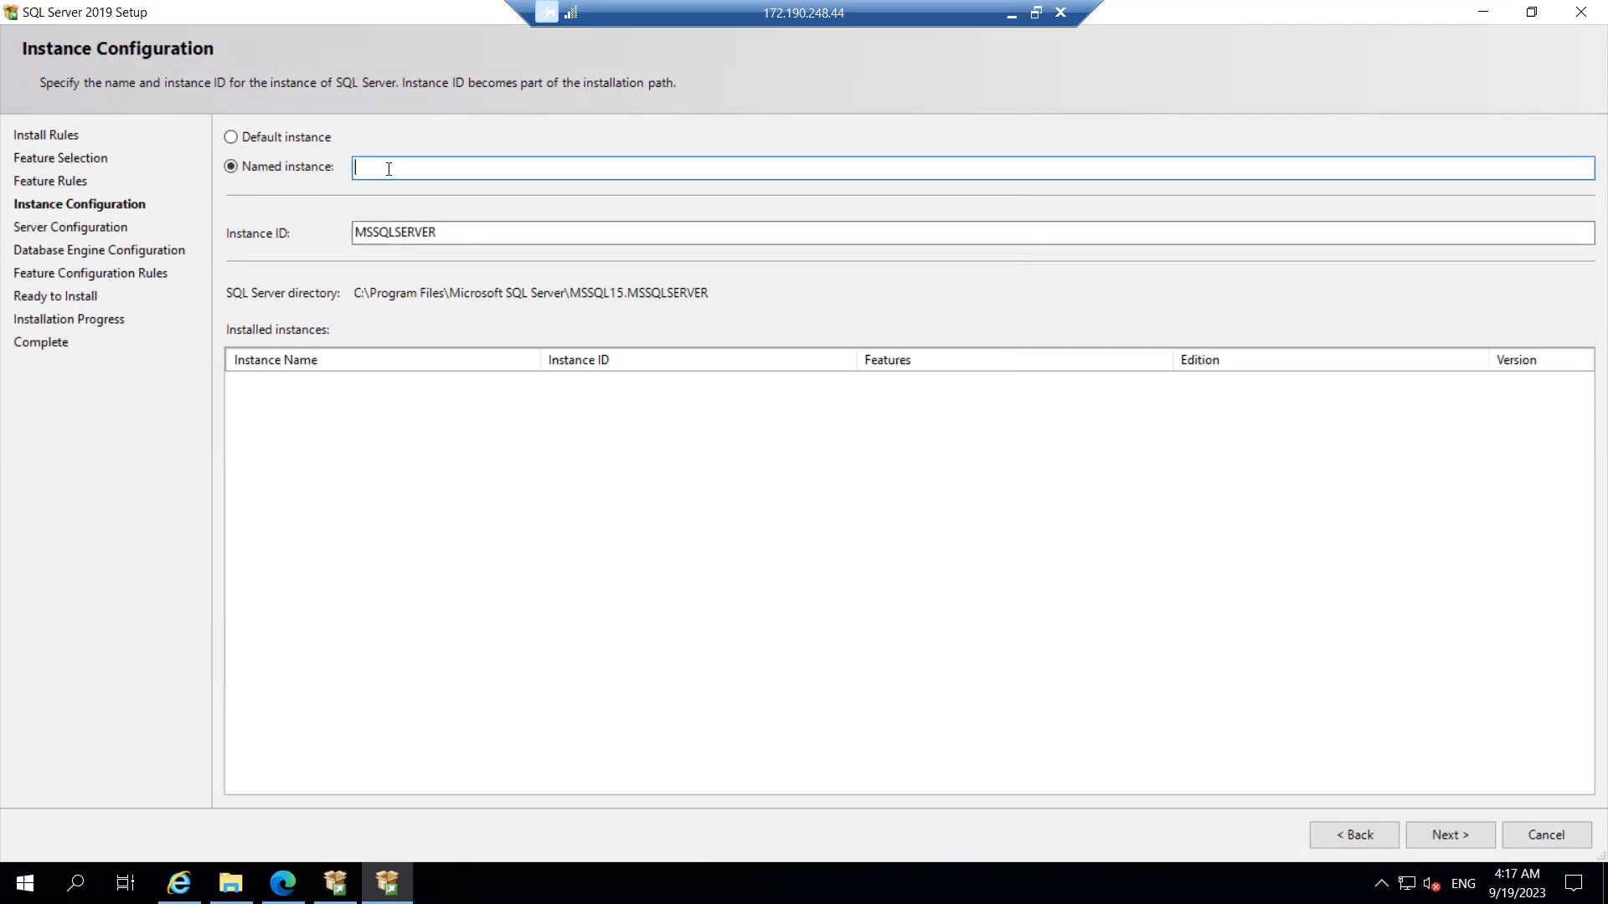
{"action": "type", "text": "SQLPRD"}
{"action": "left_click_drag", "start_coordinate": [422, 166], "coordinate": [323, 160]}
Step: Open Notepad beside Setup and note the default instance as demovm04
{"action": "key", "text": "super+r"}
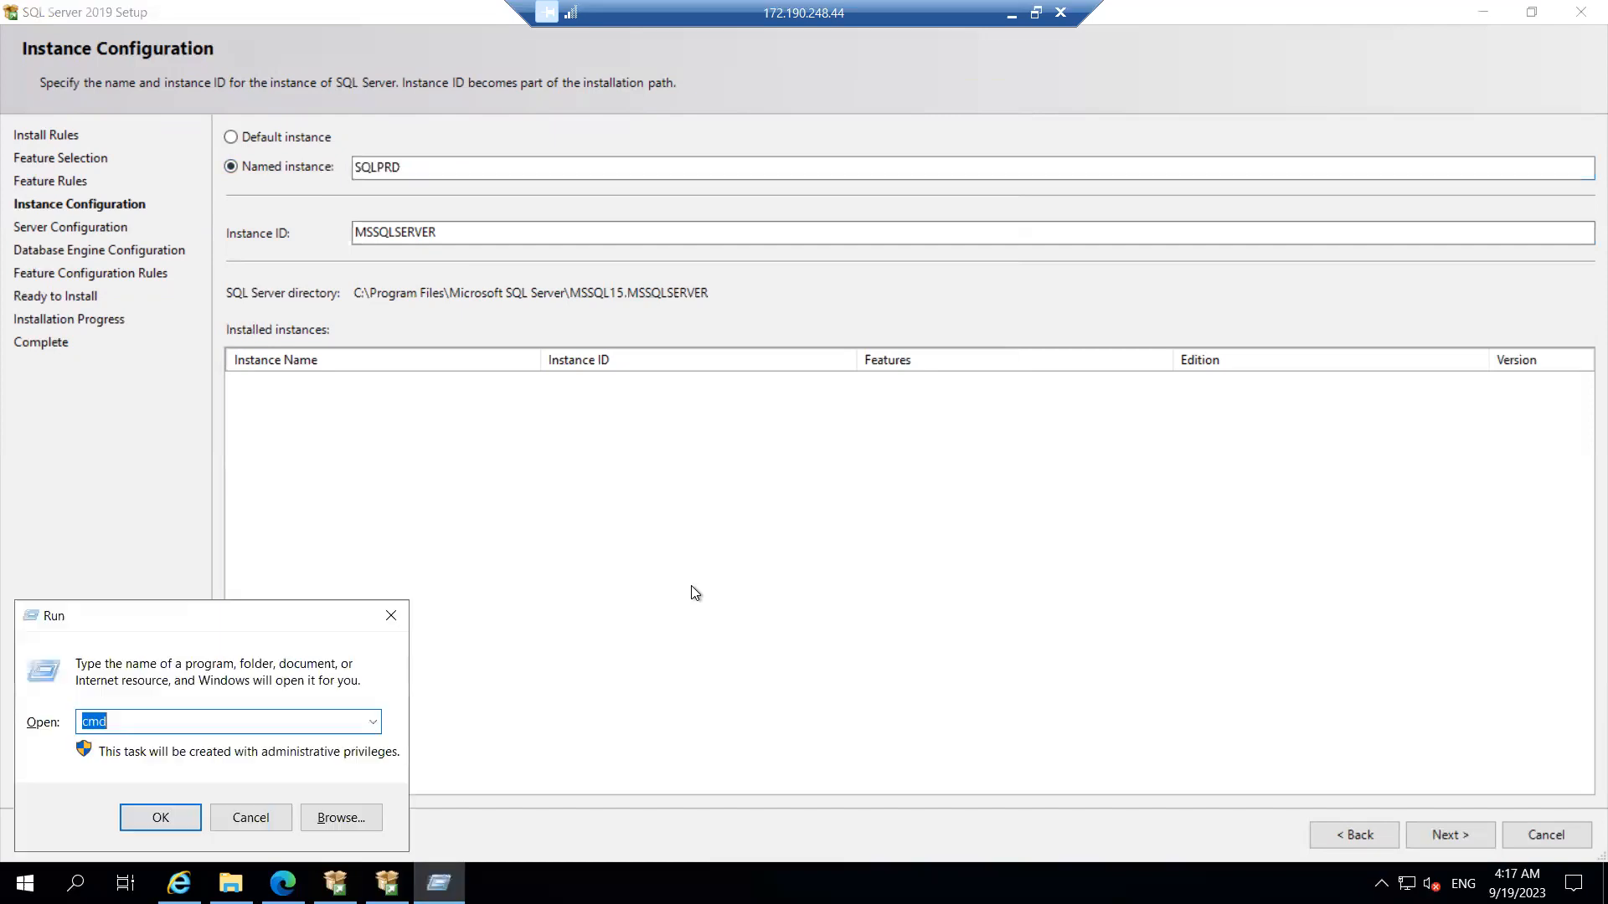
{"action": "type", "text": "notepad"}
{"action": "key", "text": "Return"}
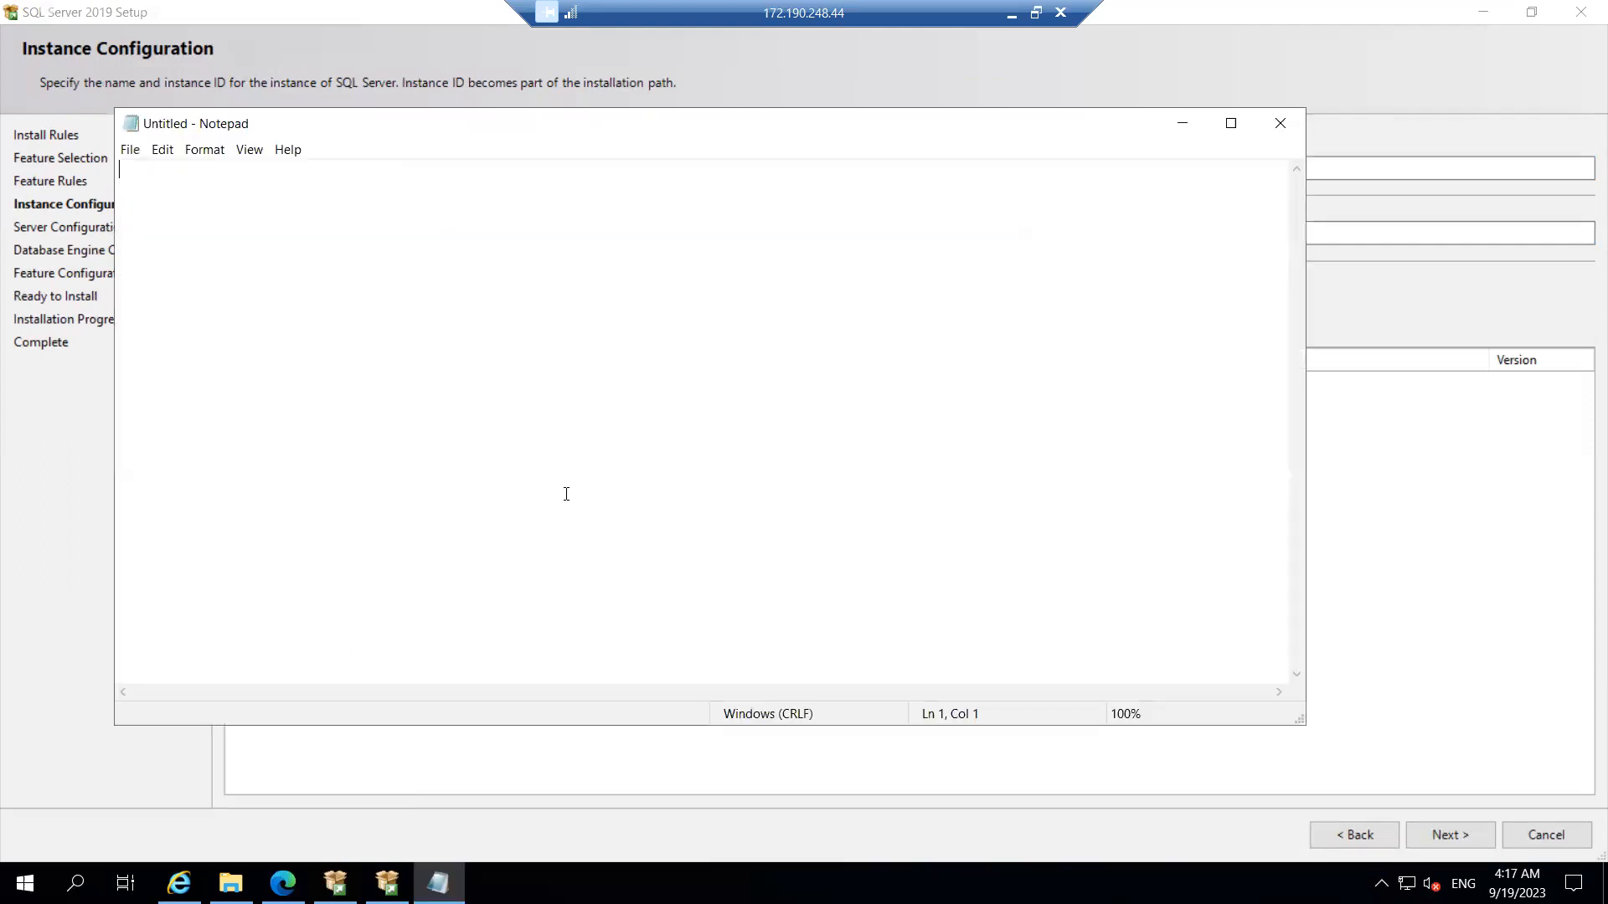
{"action": "left_click_drag", "start_coordinate": [239, 134], "coordinate": [515, 310]}
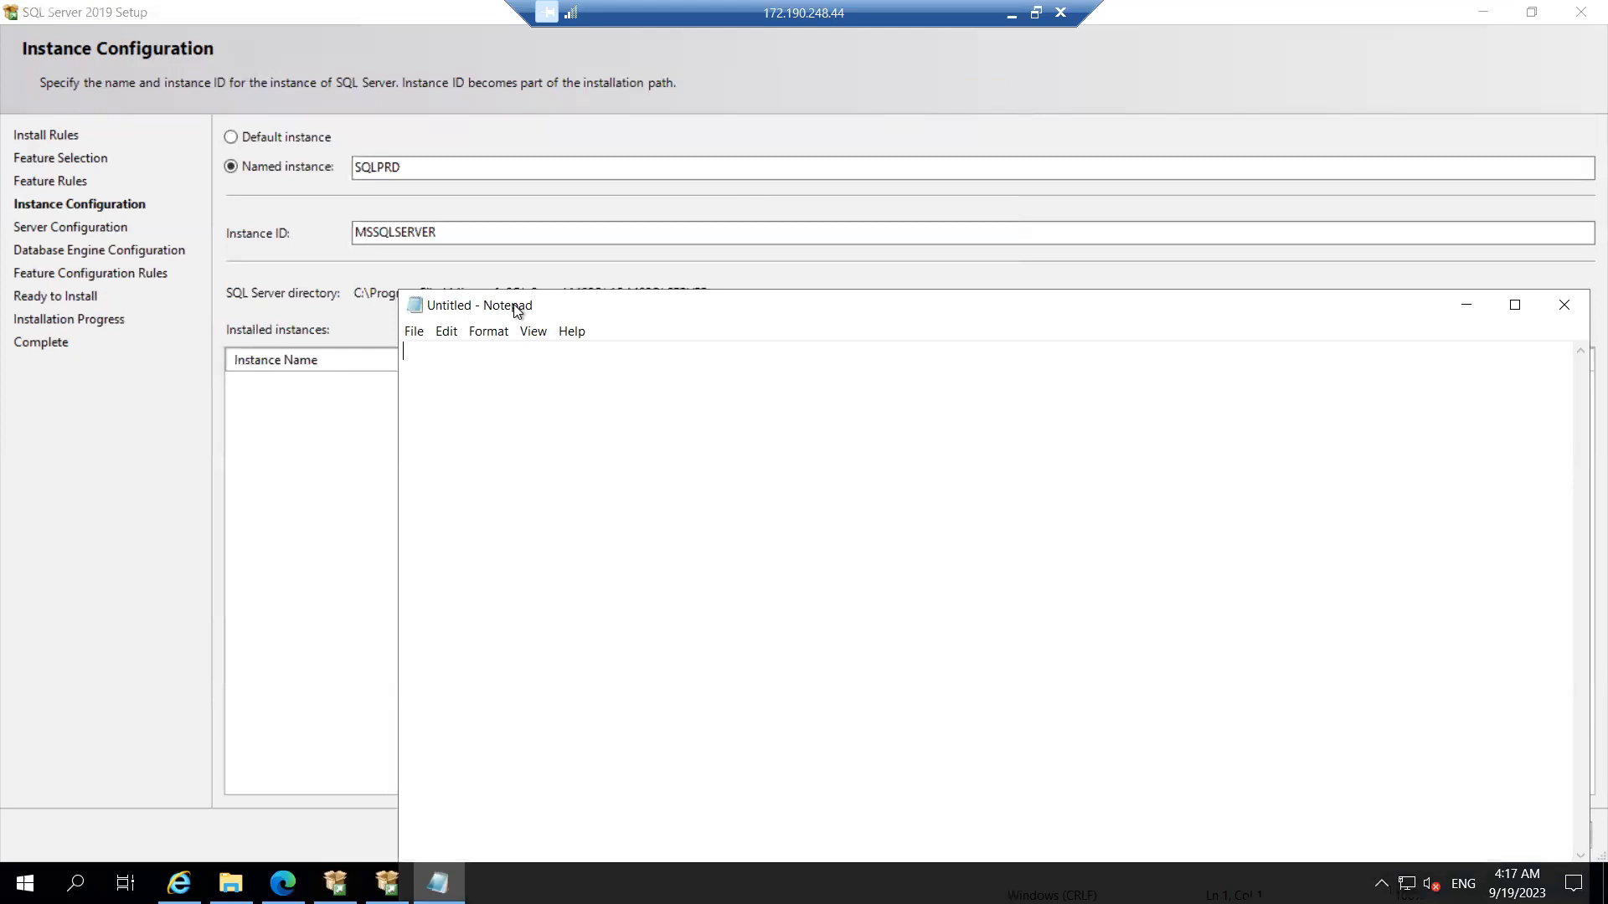
{"action": "type", "text": "Default --- existing VM instance -----> "}
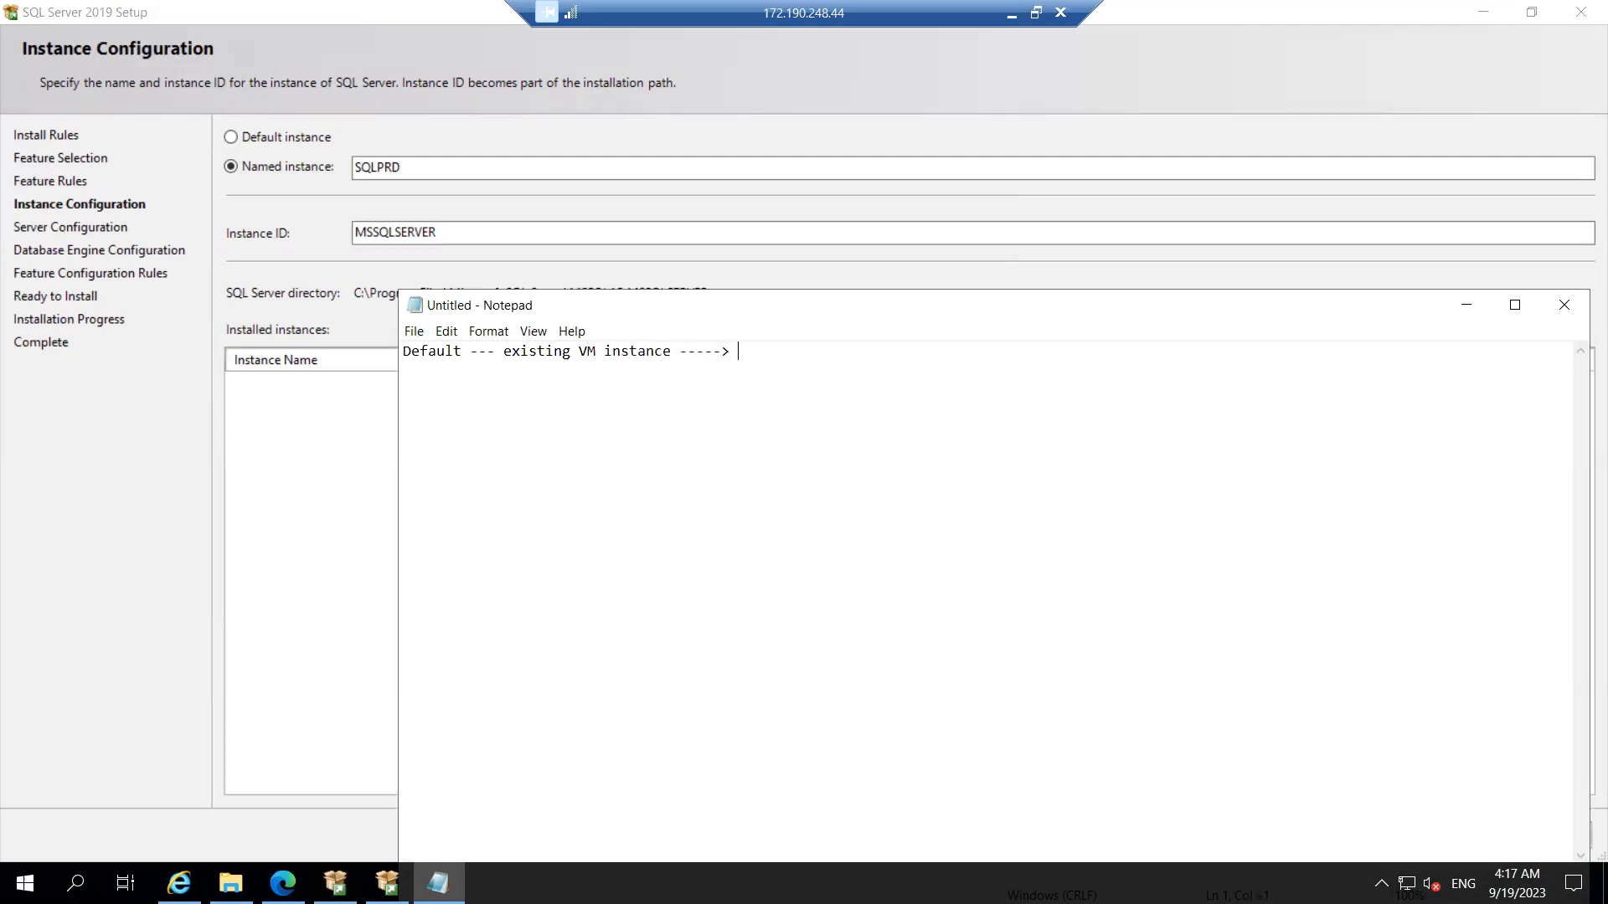
{"action": "type", "text": "demo"}
{"action": "type", "text": "vm"}
{"action": "type", "text": "04 "}
{"action": "type", "text": "Name"}
{"action": "type", "text": "ed Inssta"}
{"action": "type", "text": "nce "}
{"action": "type", "text": ":"}
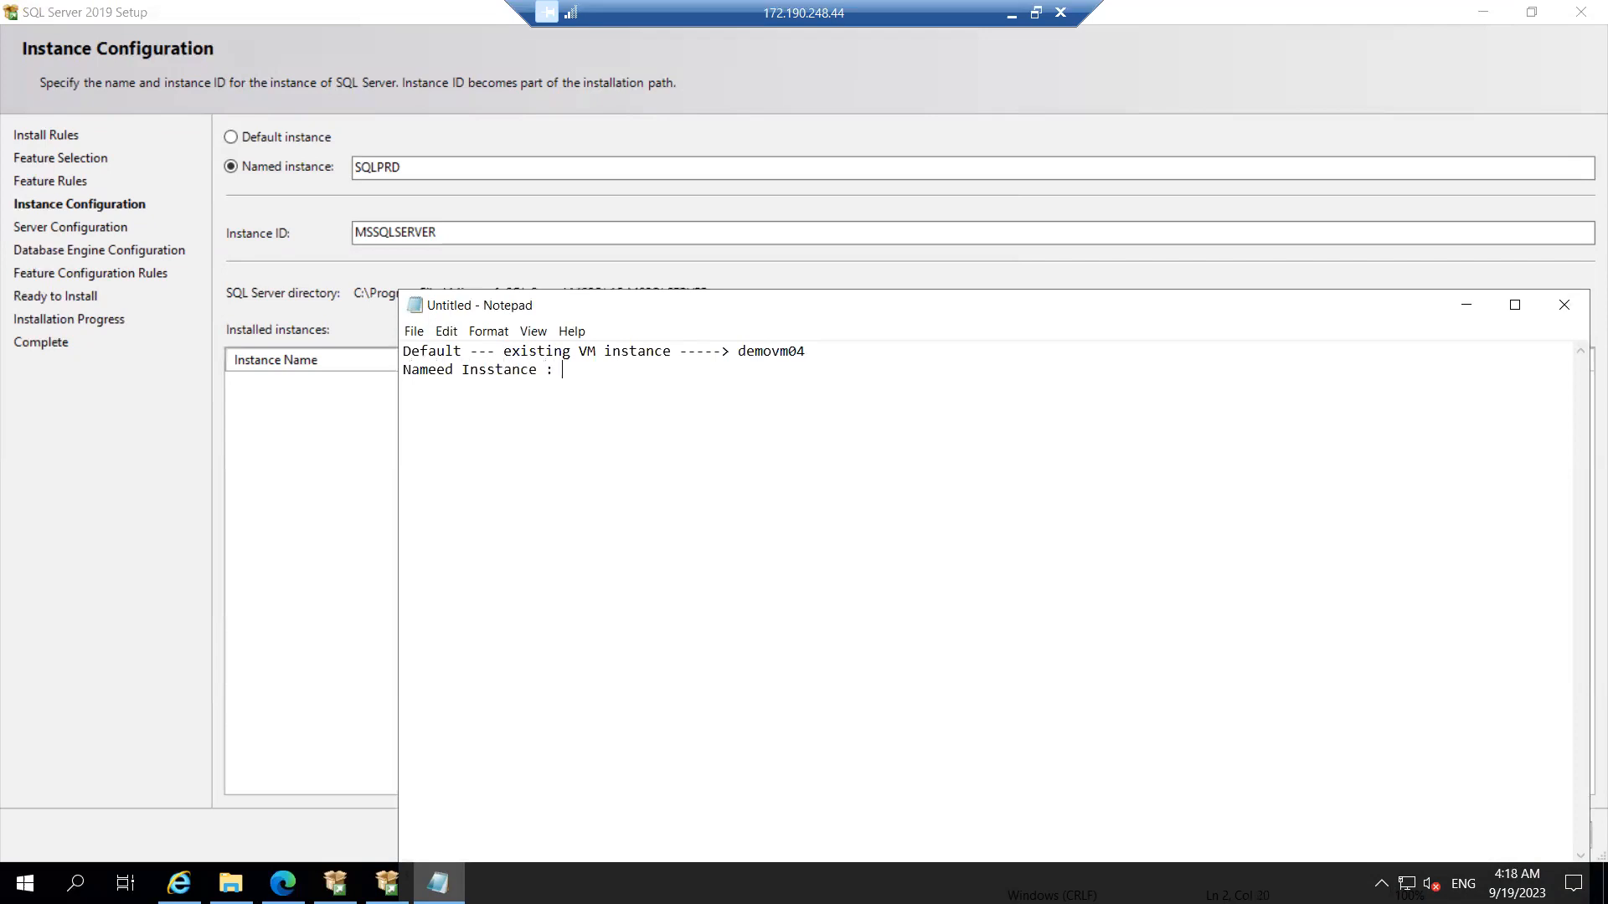
Step: Add the named instance line: hostname/provide name --> demovm04/SQLPRD
{"action": "double_click", "coordinate": [778, 351]}
{"action": "key", "text": "ctrl+c"}
{"action": "left_click", "coordinate": [625, 366]}
{"action": "type", "text": "hostname/provide name"}
{"action": "type", "text": "-->"}
{"action": "key", "text": "ctrl+v"}
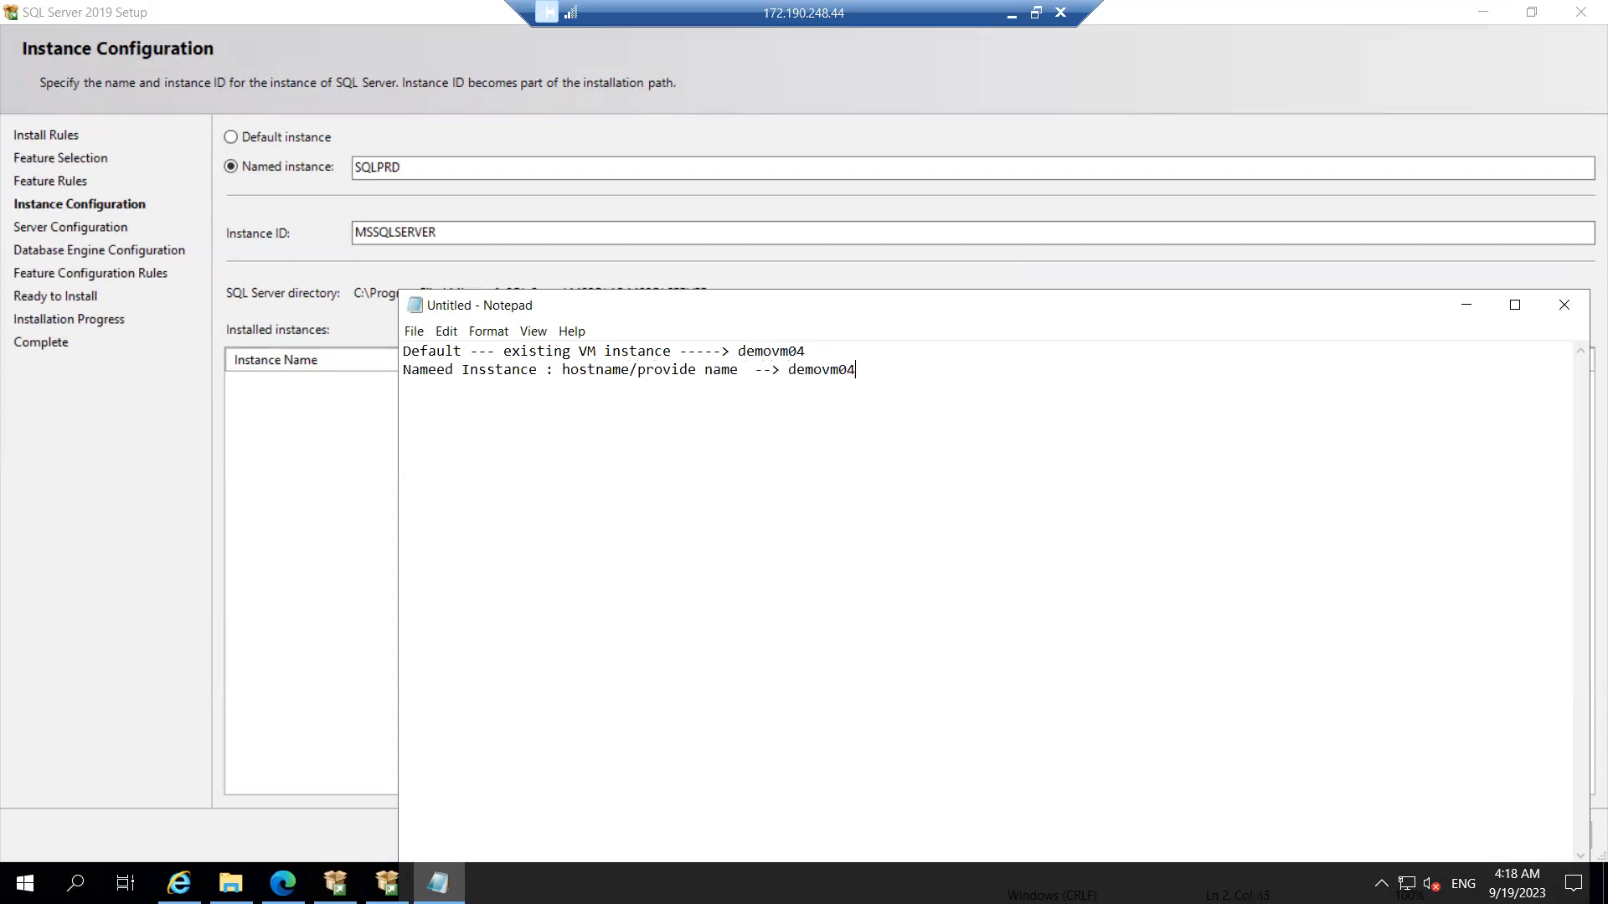
{"action": "type", "text": "/SQLPRD"}
Step: Settle on the Default instance MSSQLSERVER and advance to Server Configuration
{"action": "left_click", "coordinate": [1470, 310]}
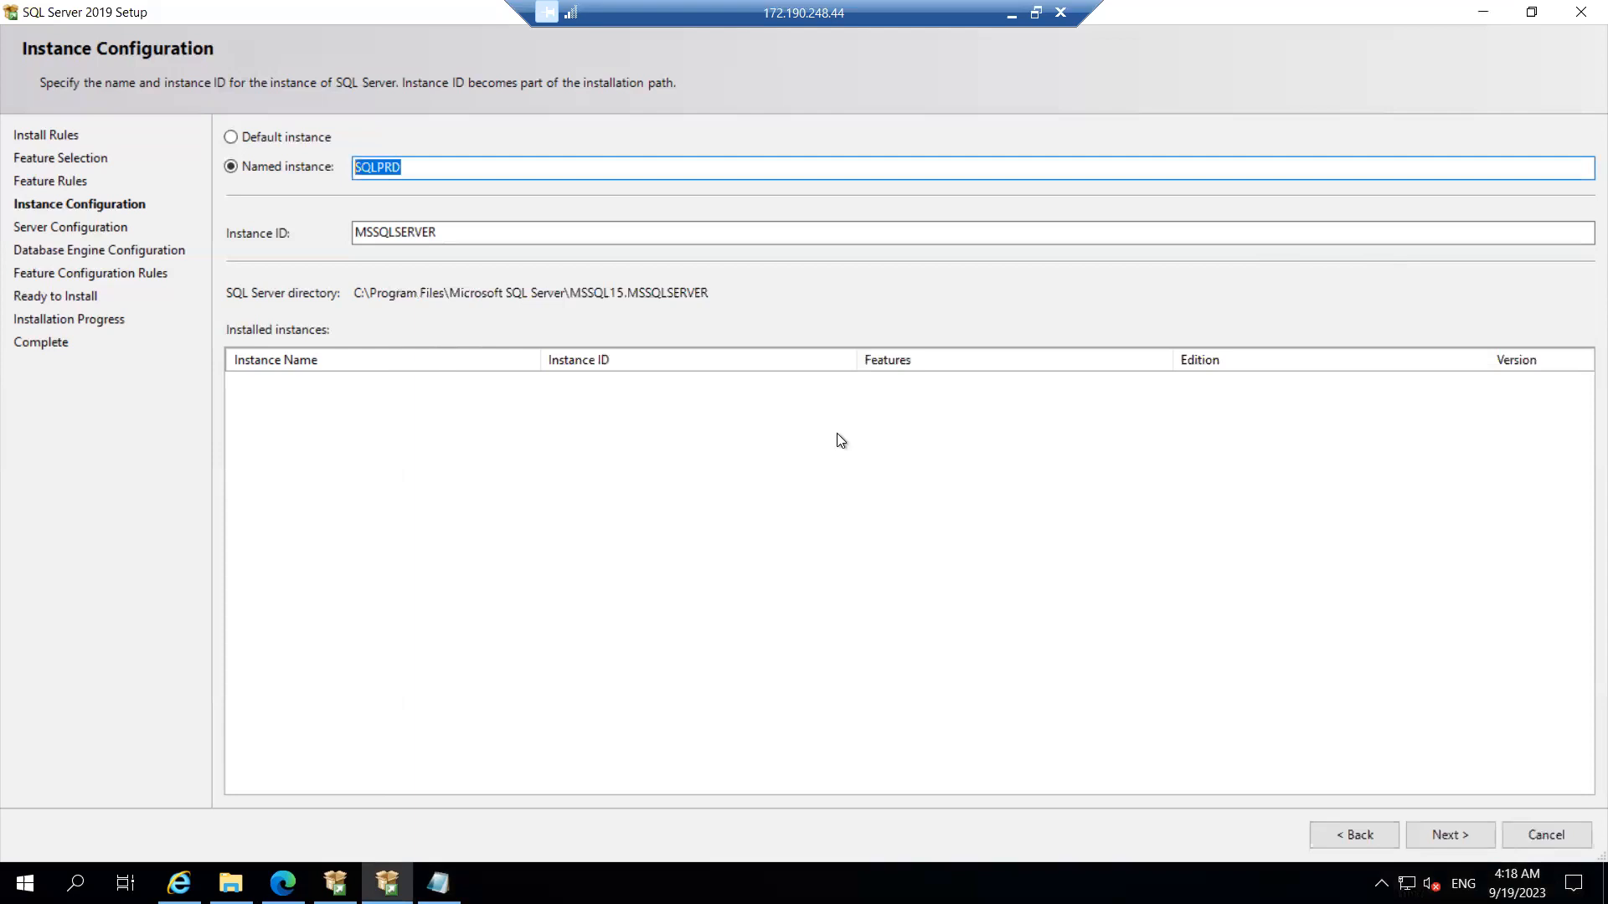
{"action": "left_click", "coordinate": [253, 138]}
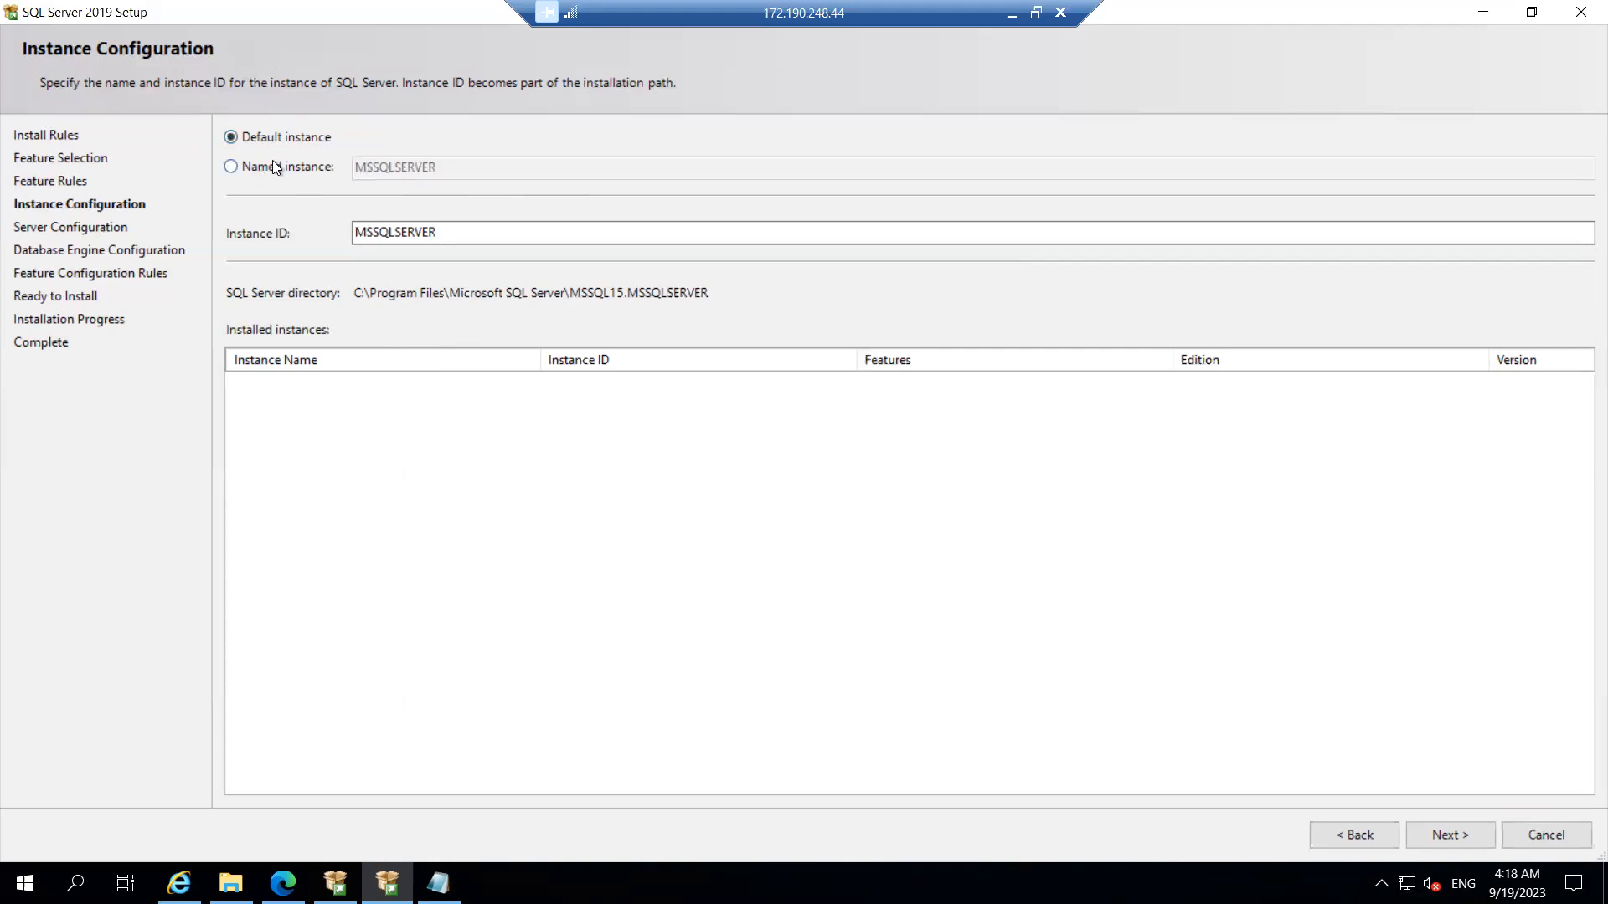
{"action": "left_click", "coordinate": [273, 162]}
{"action": "left_click", "coordinate": [259, 136]}
{"action": "left_click", "coordinate": [266, 171]}
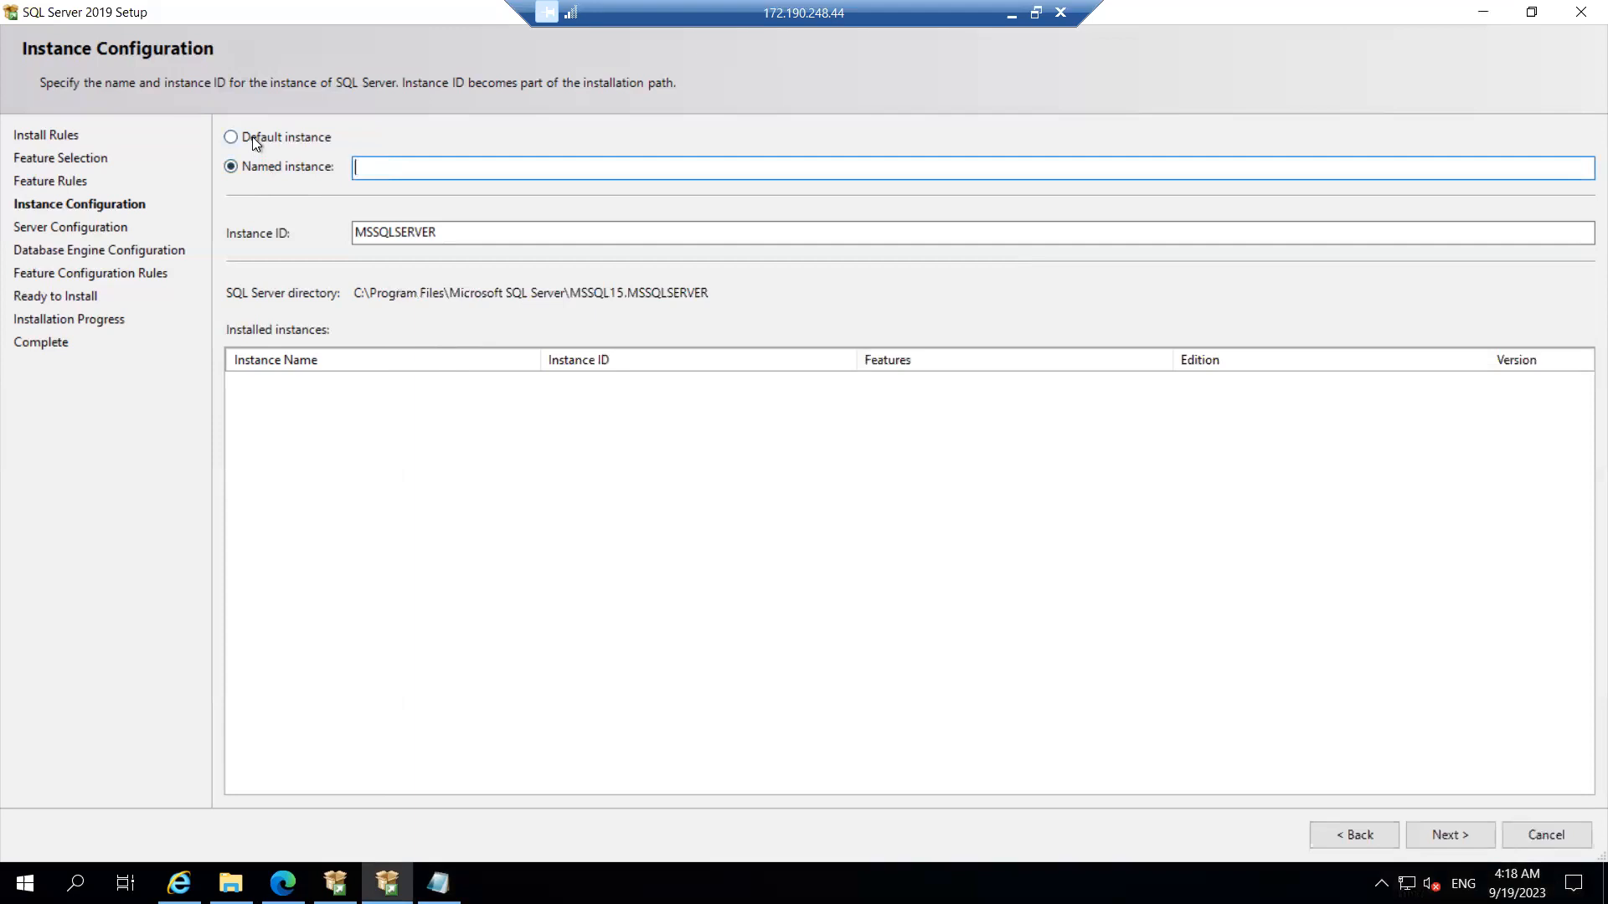
{"action": "left_click", "coordinate": [252, 137]}
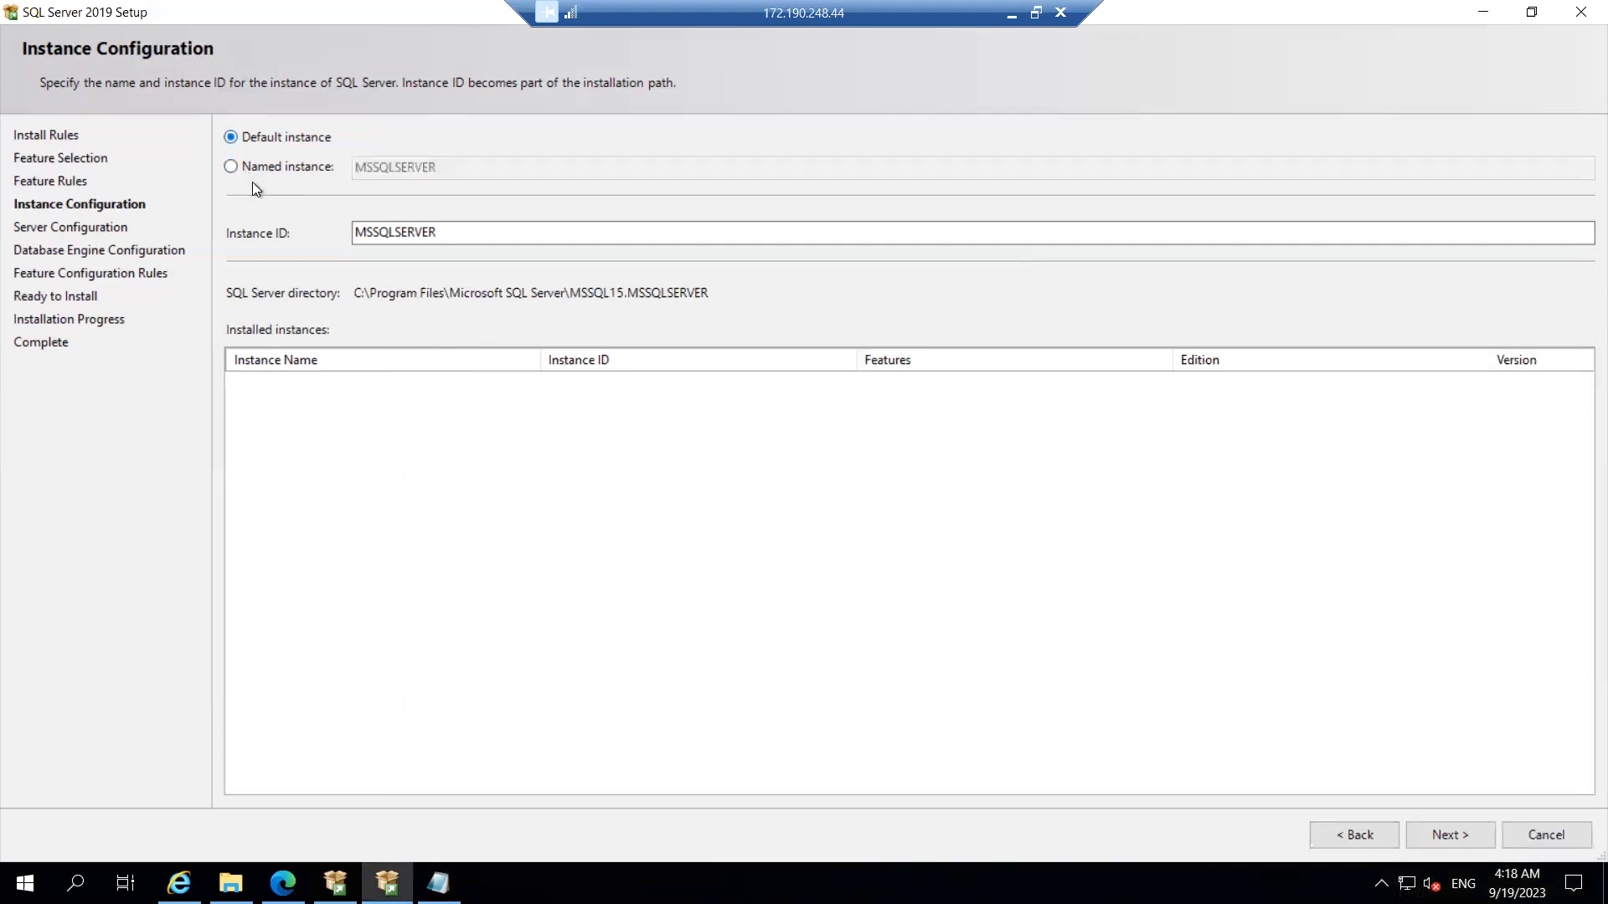
{"action": "left_click", "coordinate": [295, 173]}
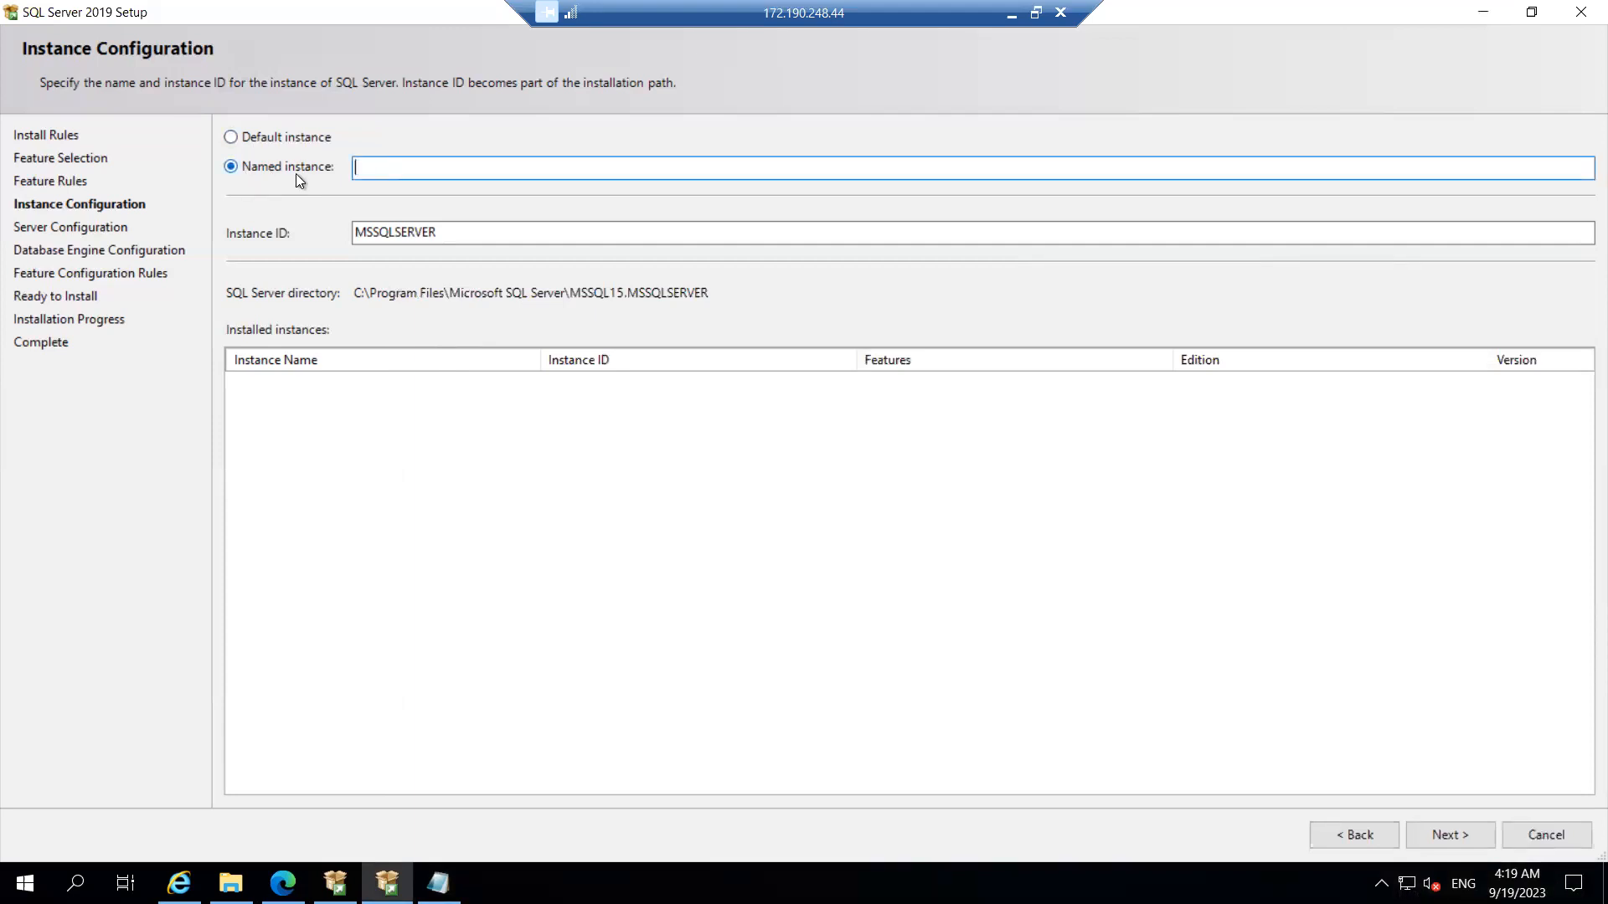
{"action": "left_click", "coordinate": [268, 132]}
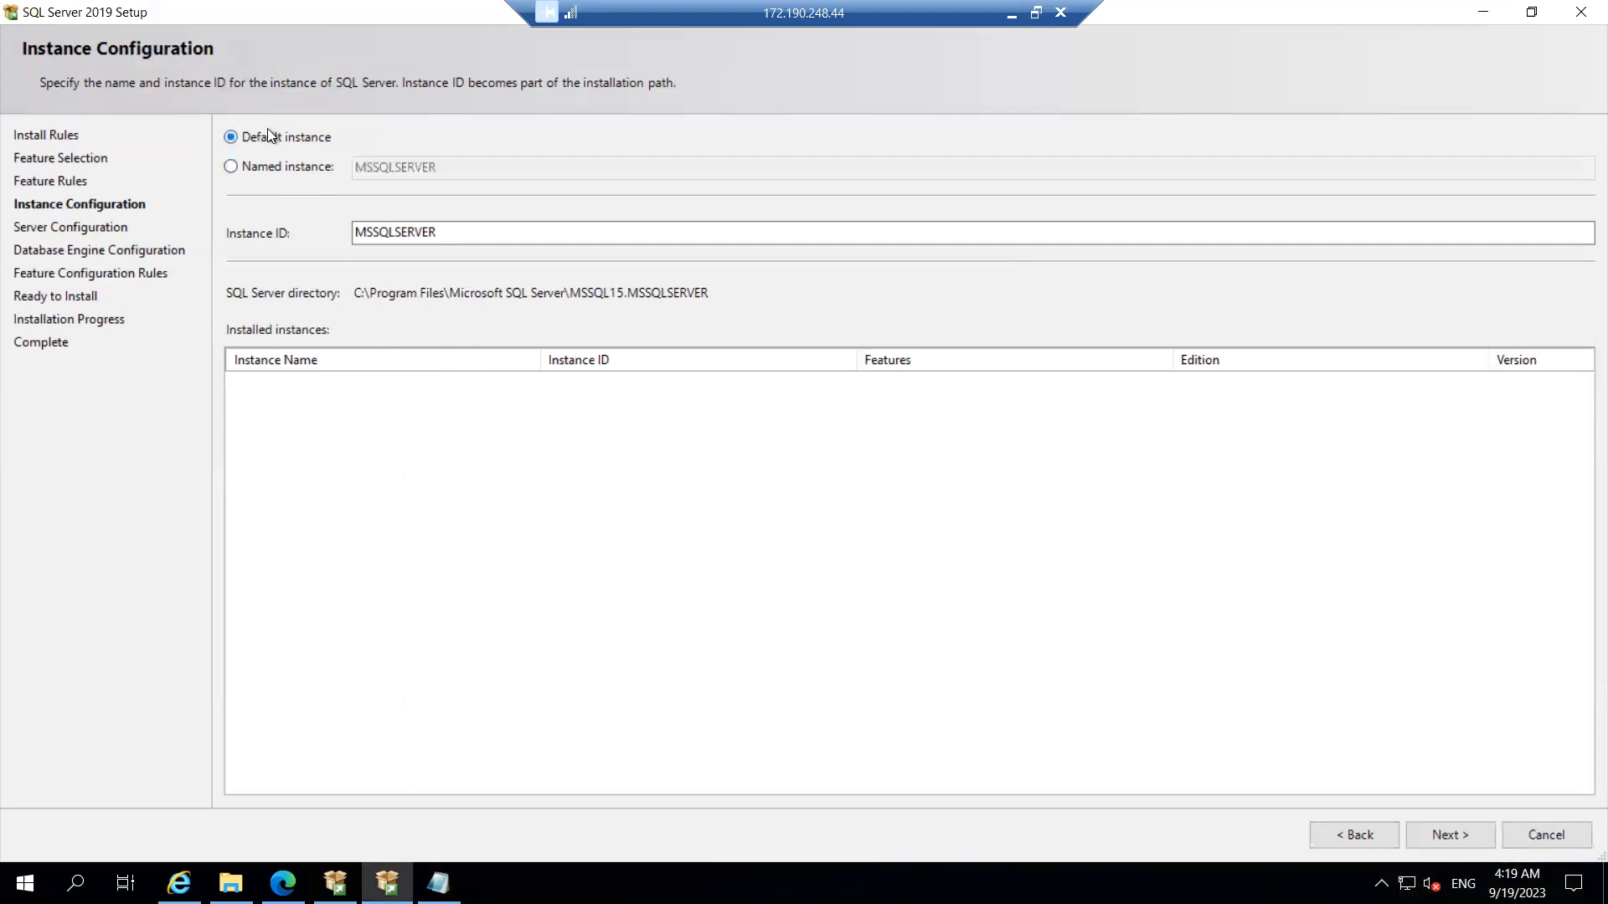
{"action": "left_click", "coordinate": [1447, 829]}
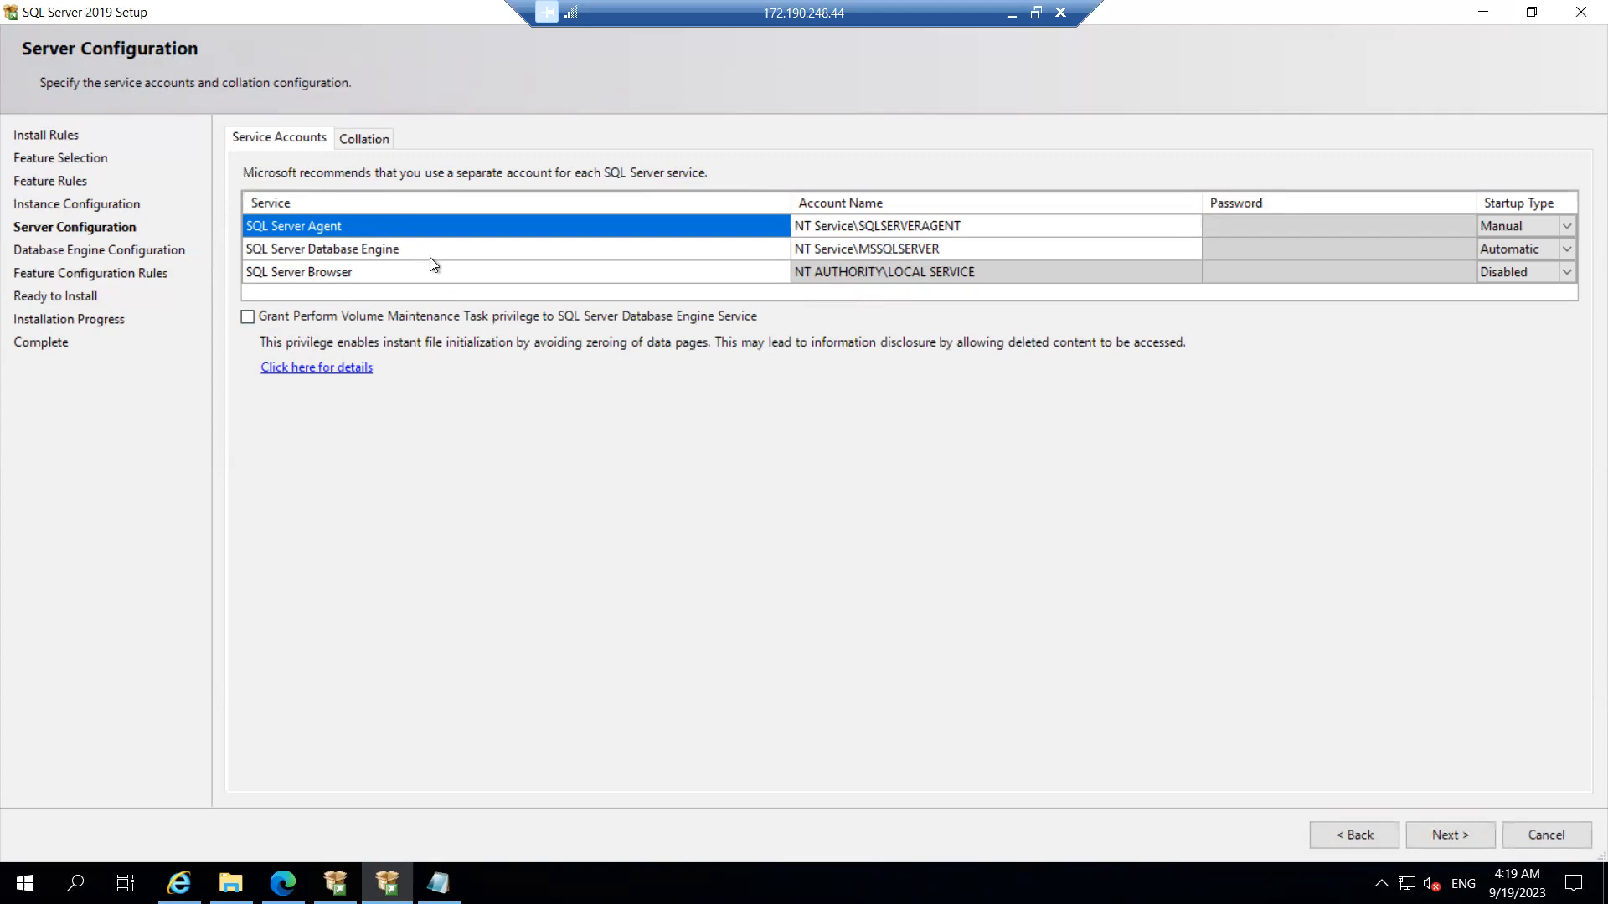
Step: Glance at the collation tab and SQL Server Agent account choices without changing them
{"action": "left_click", "coordinate": [364, 140]}
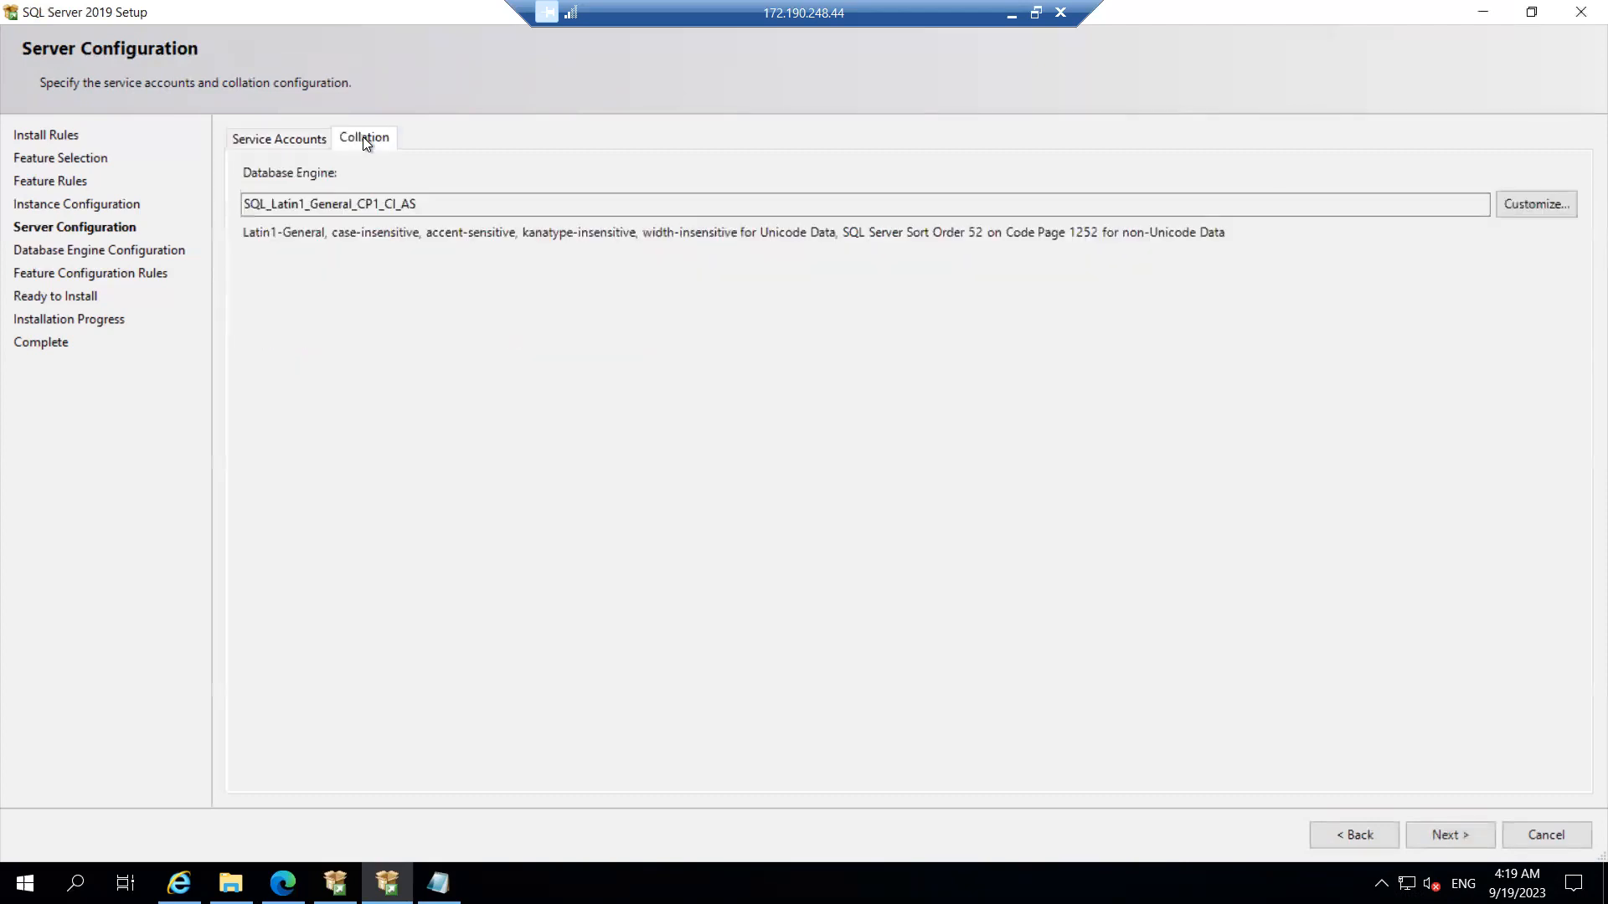
{"action": "left_click", "coordinate": [286, 140]}
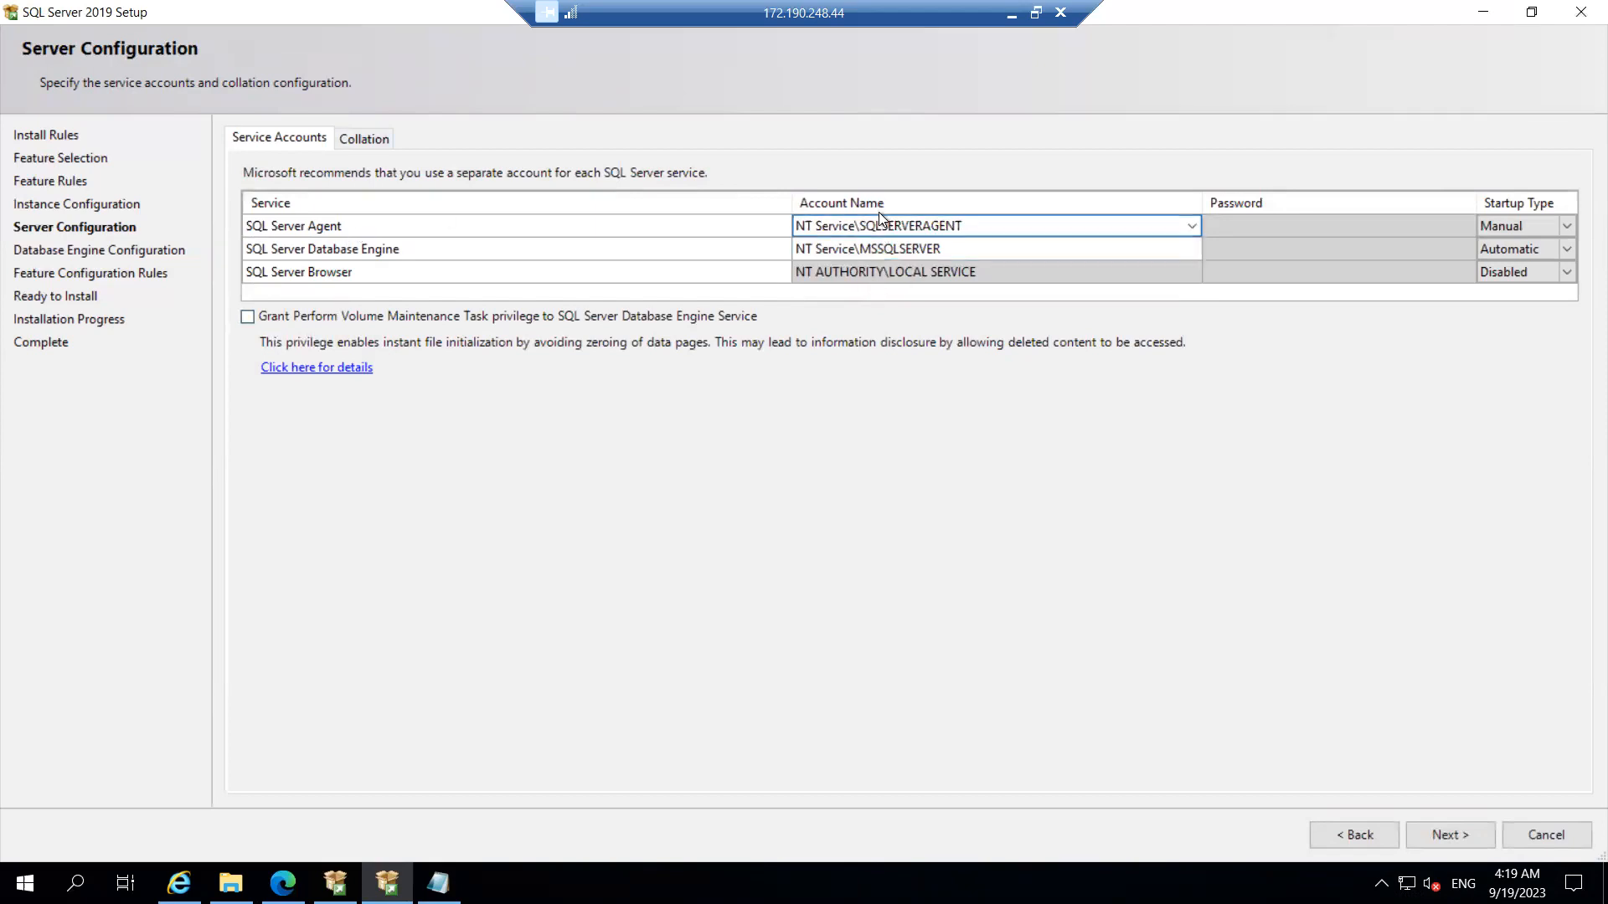
{"action": "left_click", "coordinate": [1190, 224]}
{"action": "left_click", "coordinate": [1189, 224]}
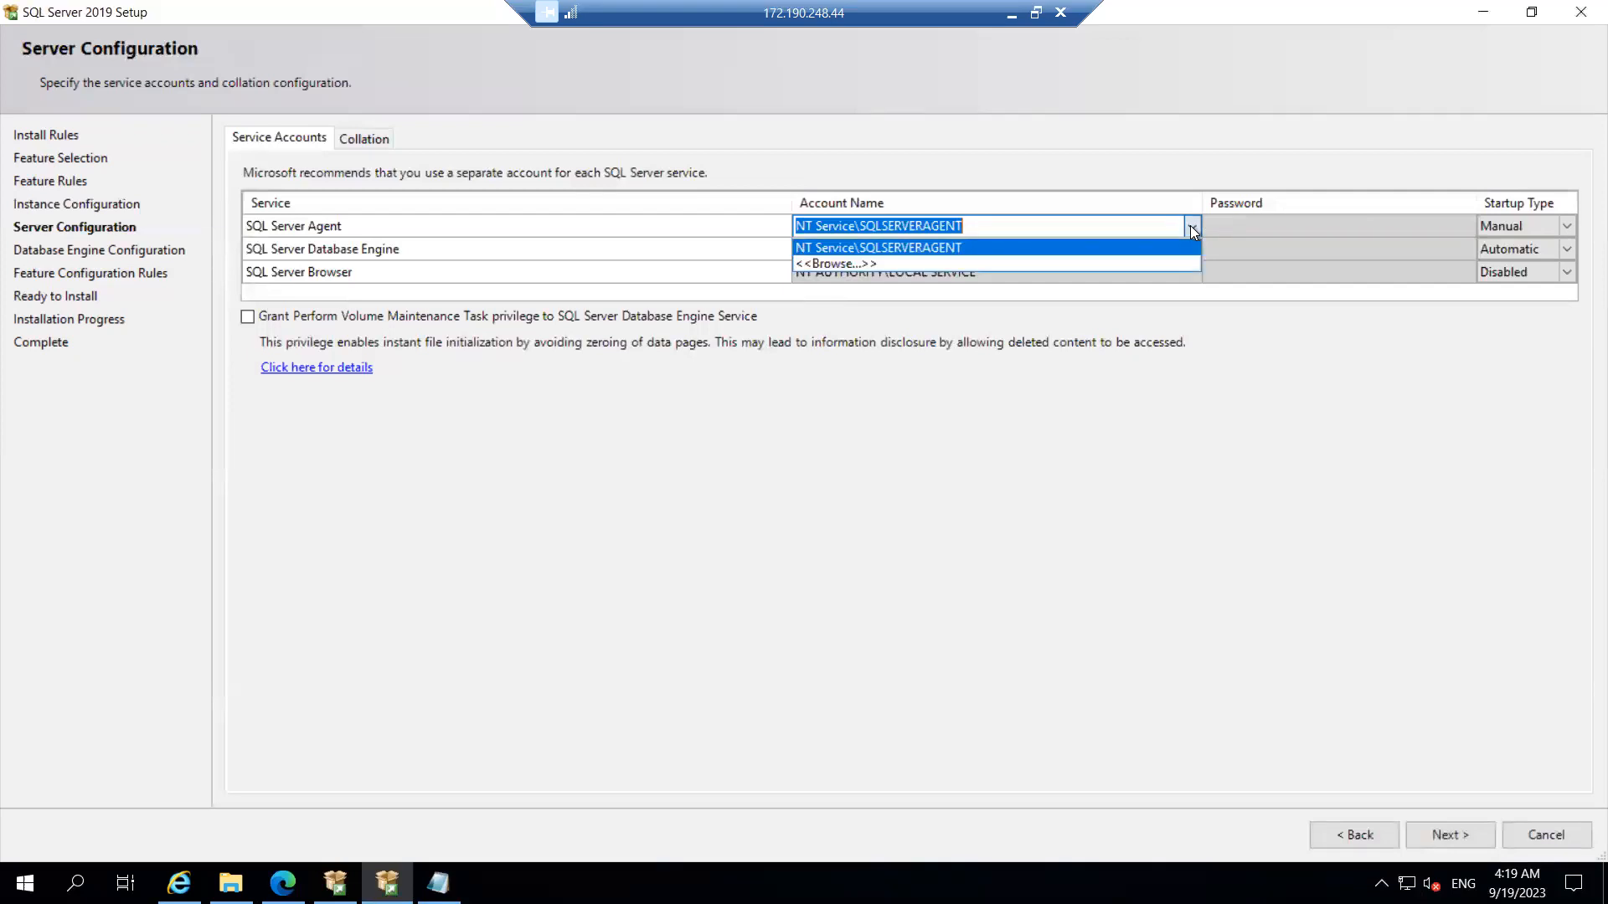
{"action": "left_click", "coordinate": [1092, 153]}
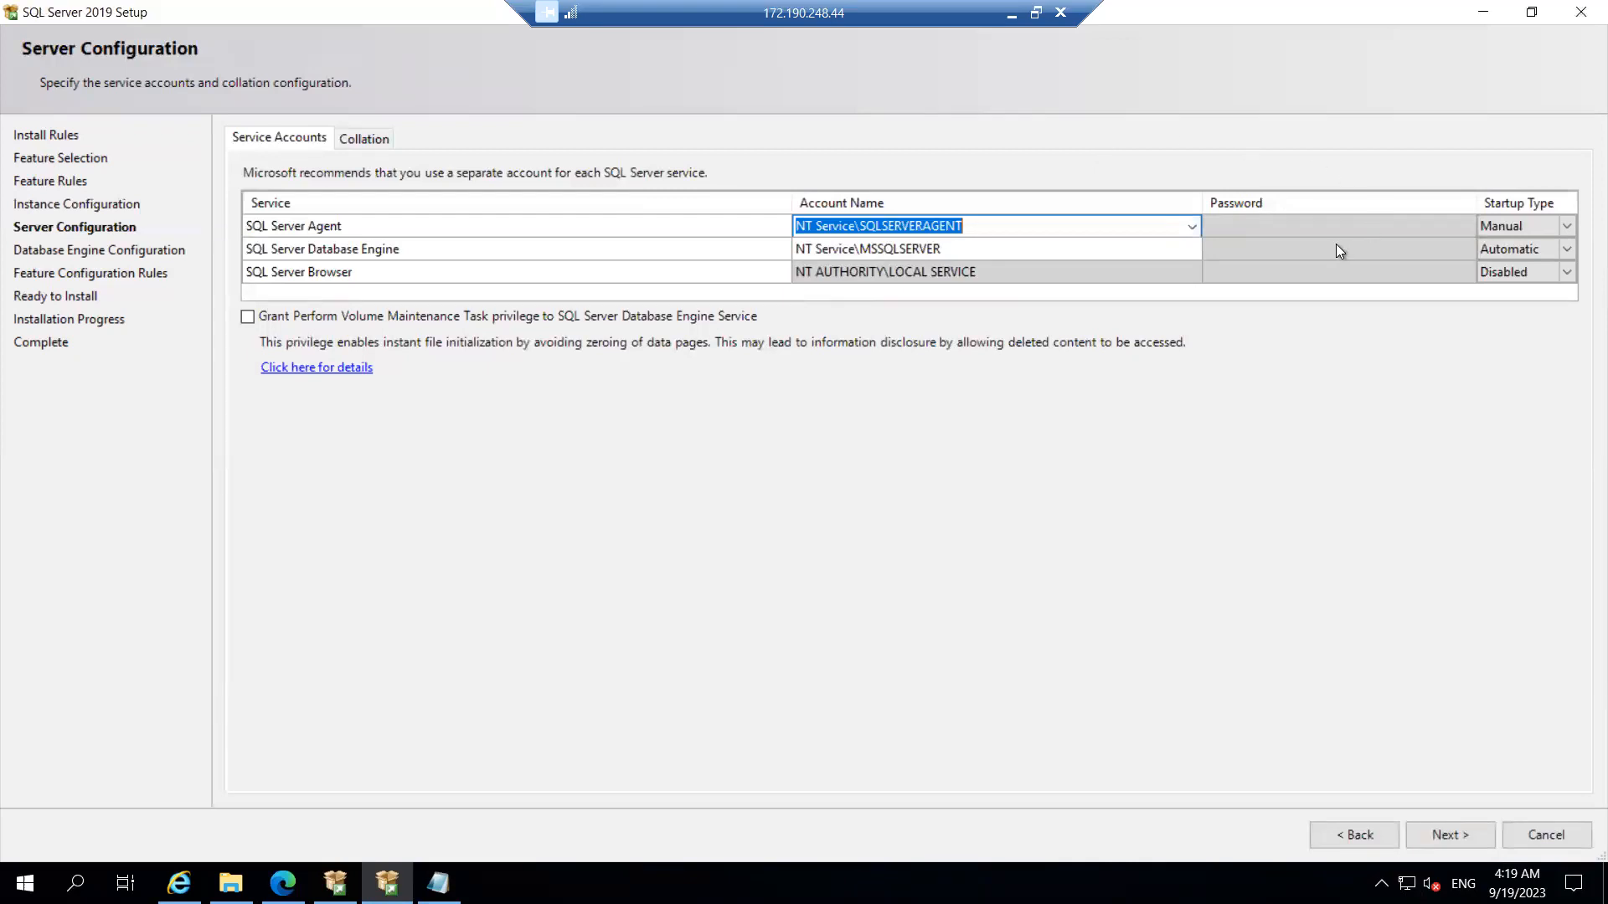
Step: Set both SQL Server Agent and SQL Server Browser startup types to Automatic
{"action": "left_click", "coordinate": [1529, 219]}
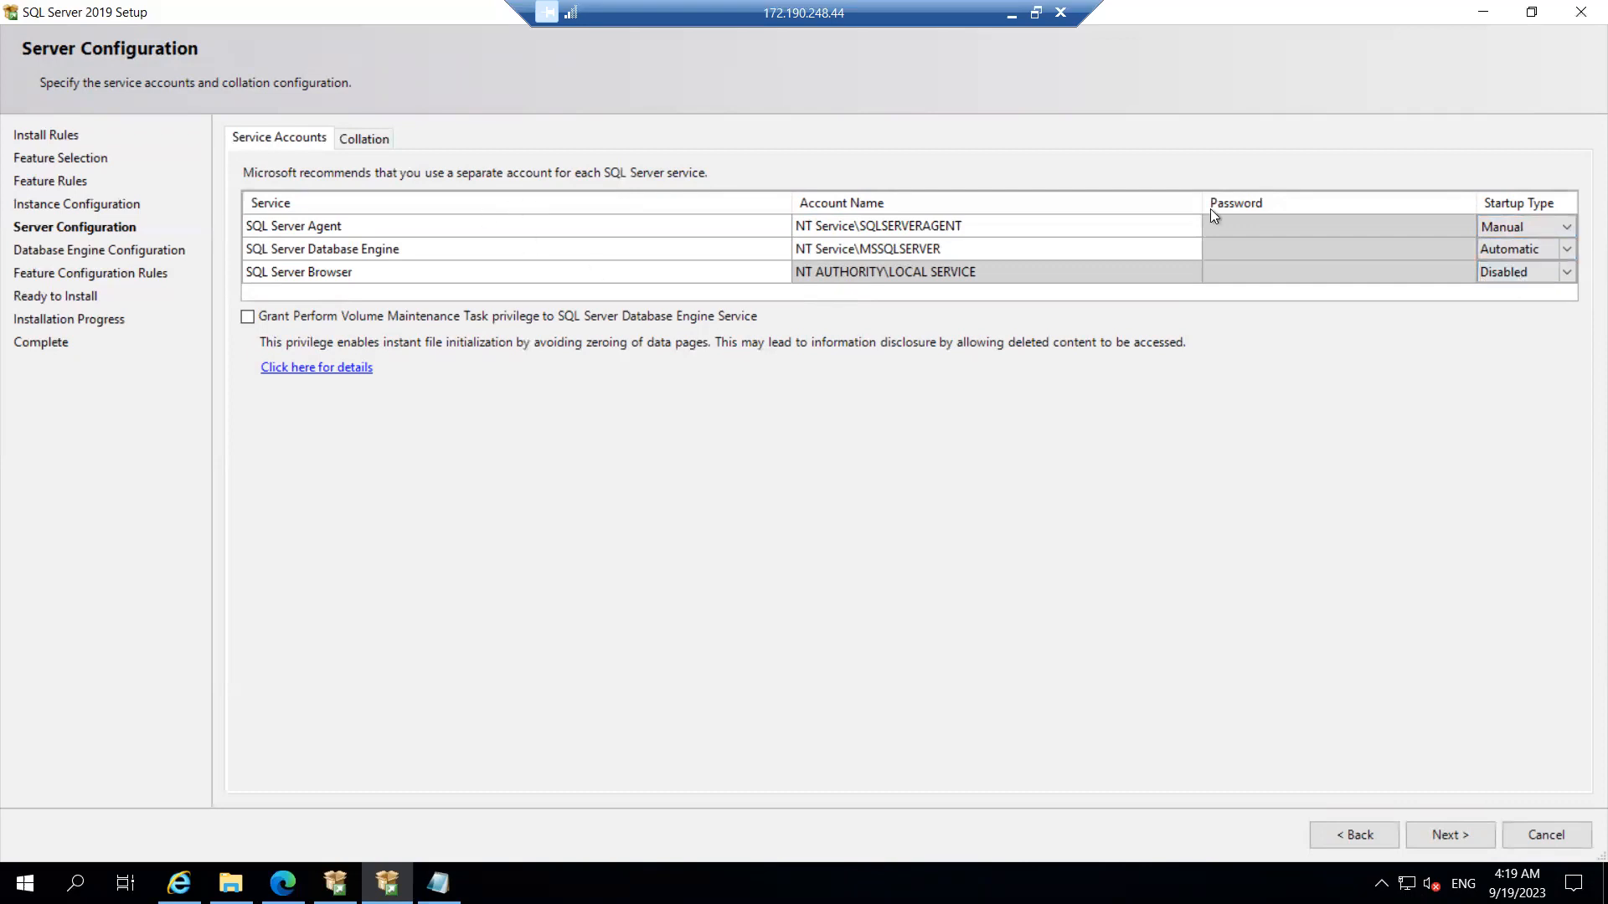
{"action": "left_click", "coordinate": [1566, 227]}
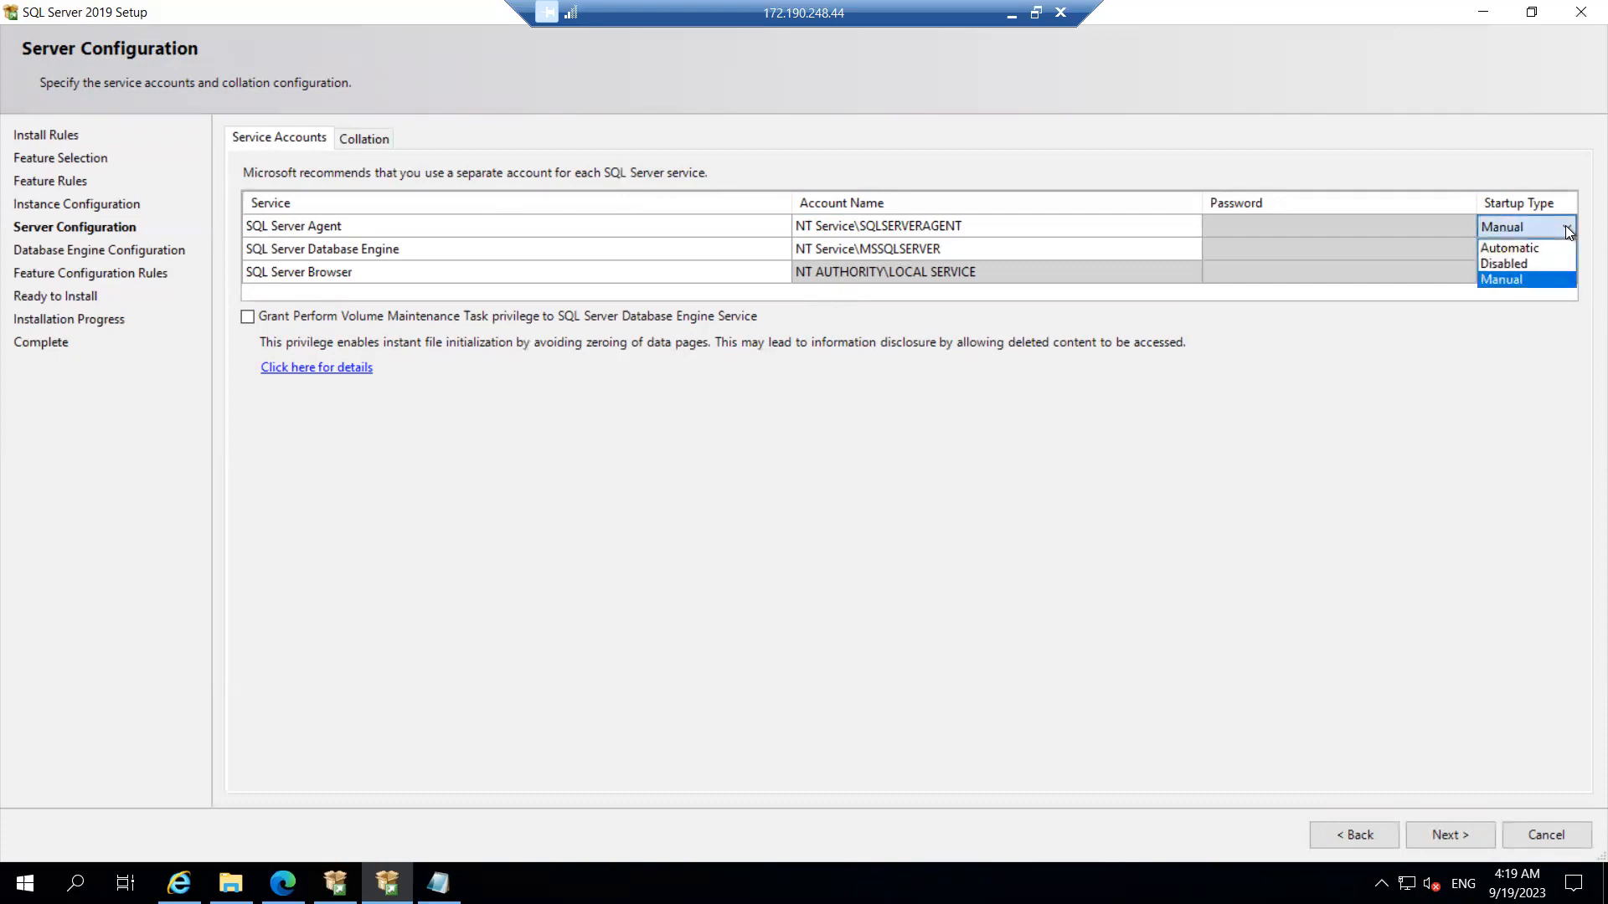
{"action": "left_click", "coordinate": [1509, 249]}
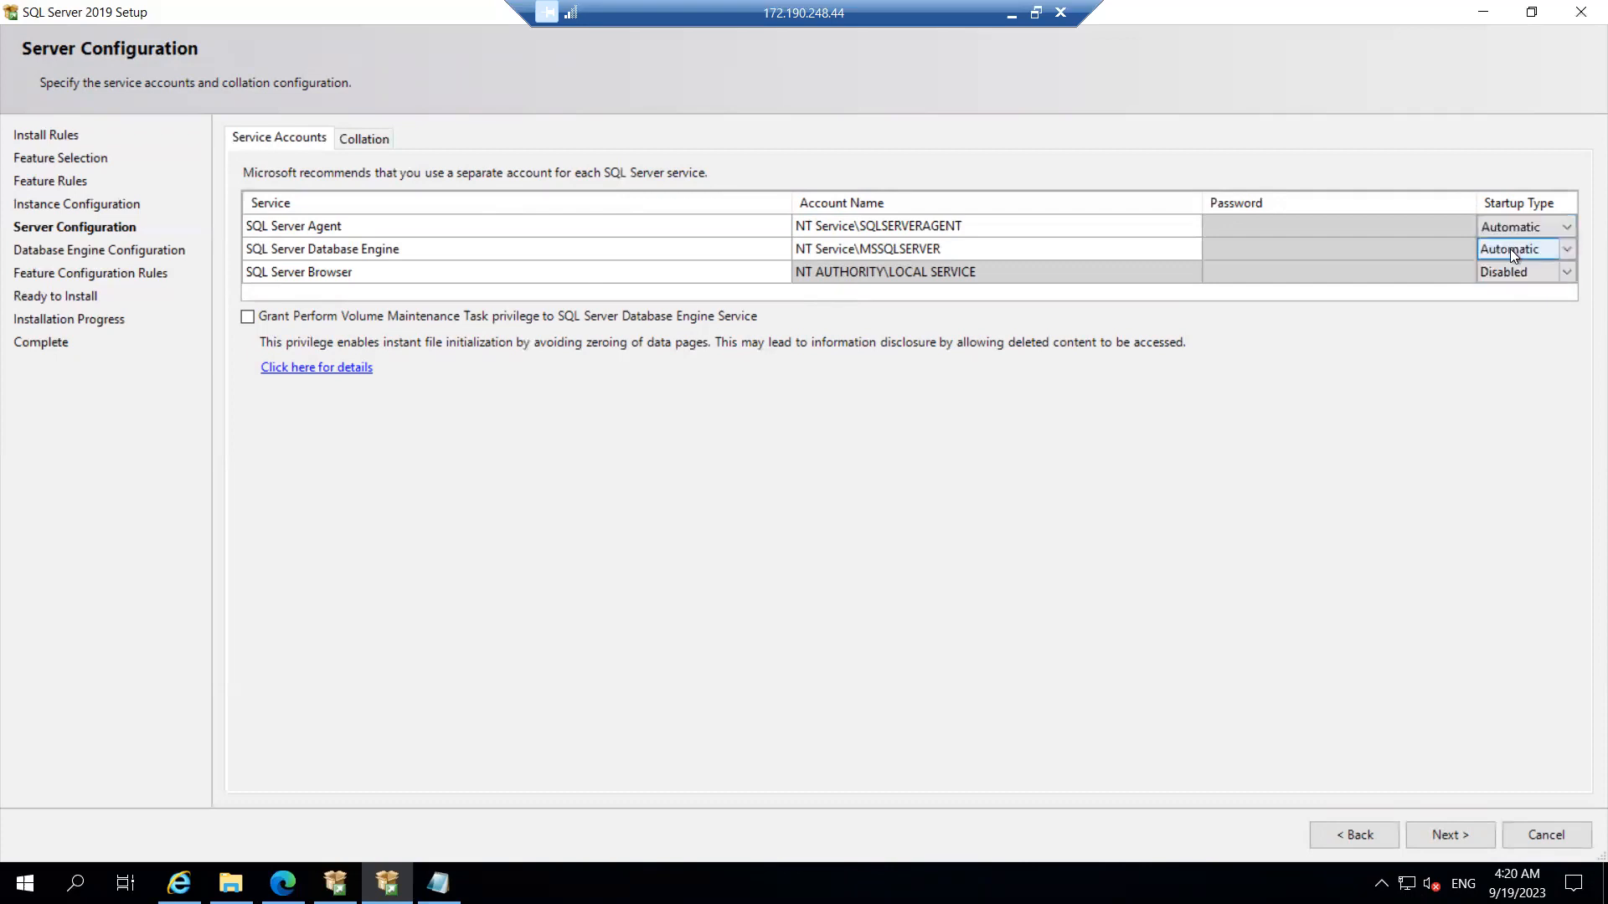
{"action": "left_click", "coordinate": [1564, 274]}
{"action": "left_click", "coordinate": [1520, 295]}
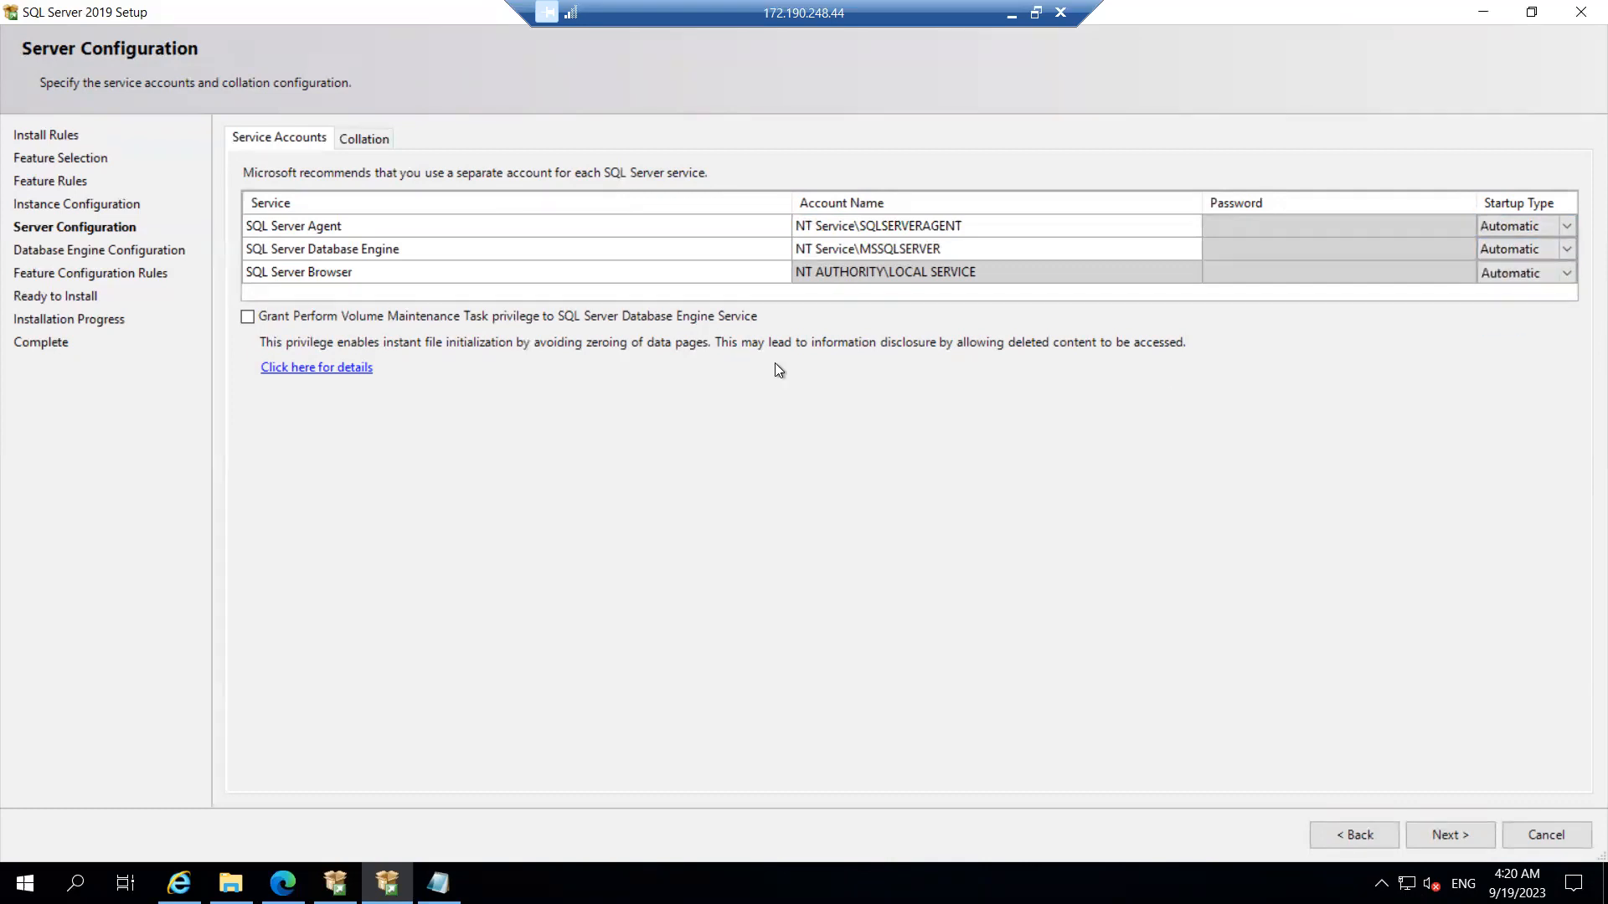
Step: Show the Collation tab and select the default collation name SQL_Latin1_General_CP1_CI_AS
{"action": "left_click", "coordinate": [364, 134]}
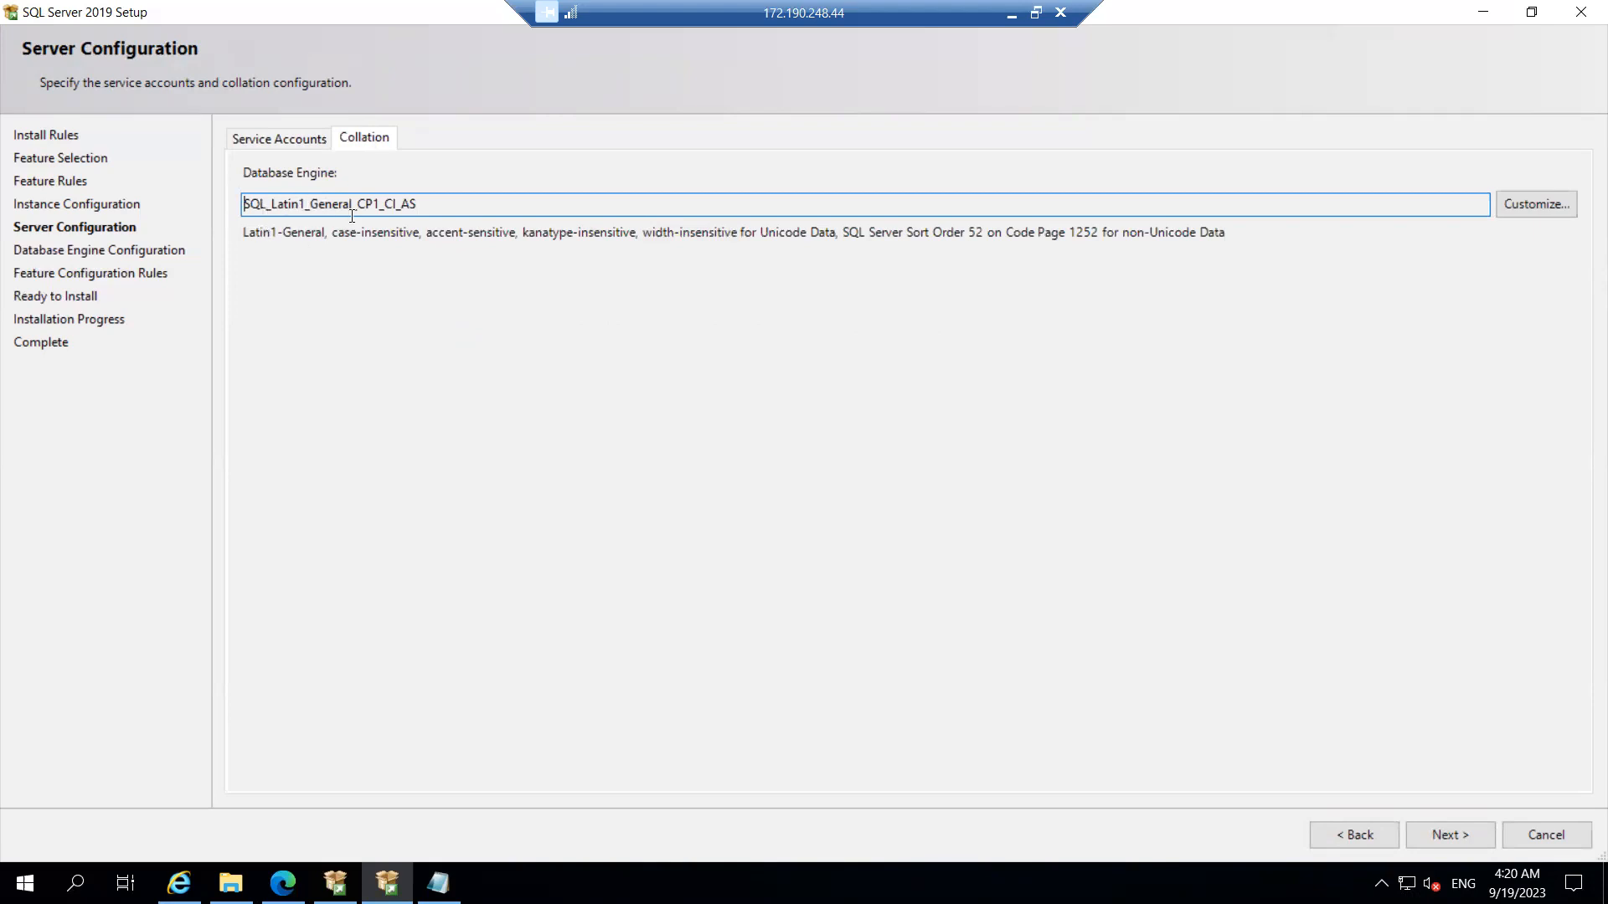
{"action": "left_click_drag", "start_coordinate": [451, 207], "coordinate": [208, 200]}
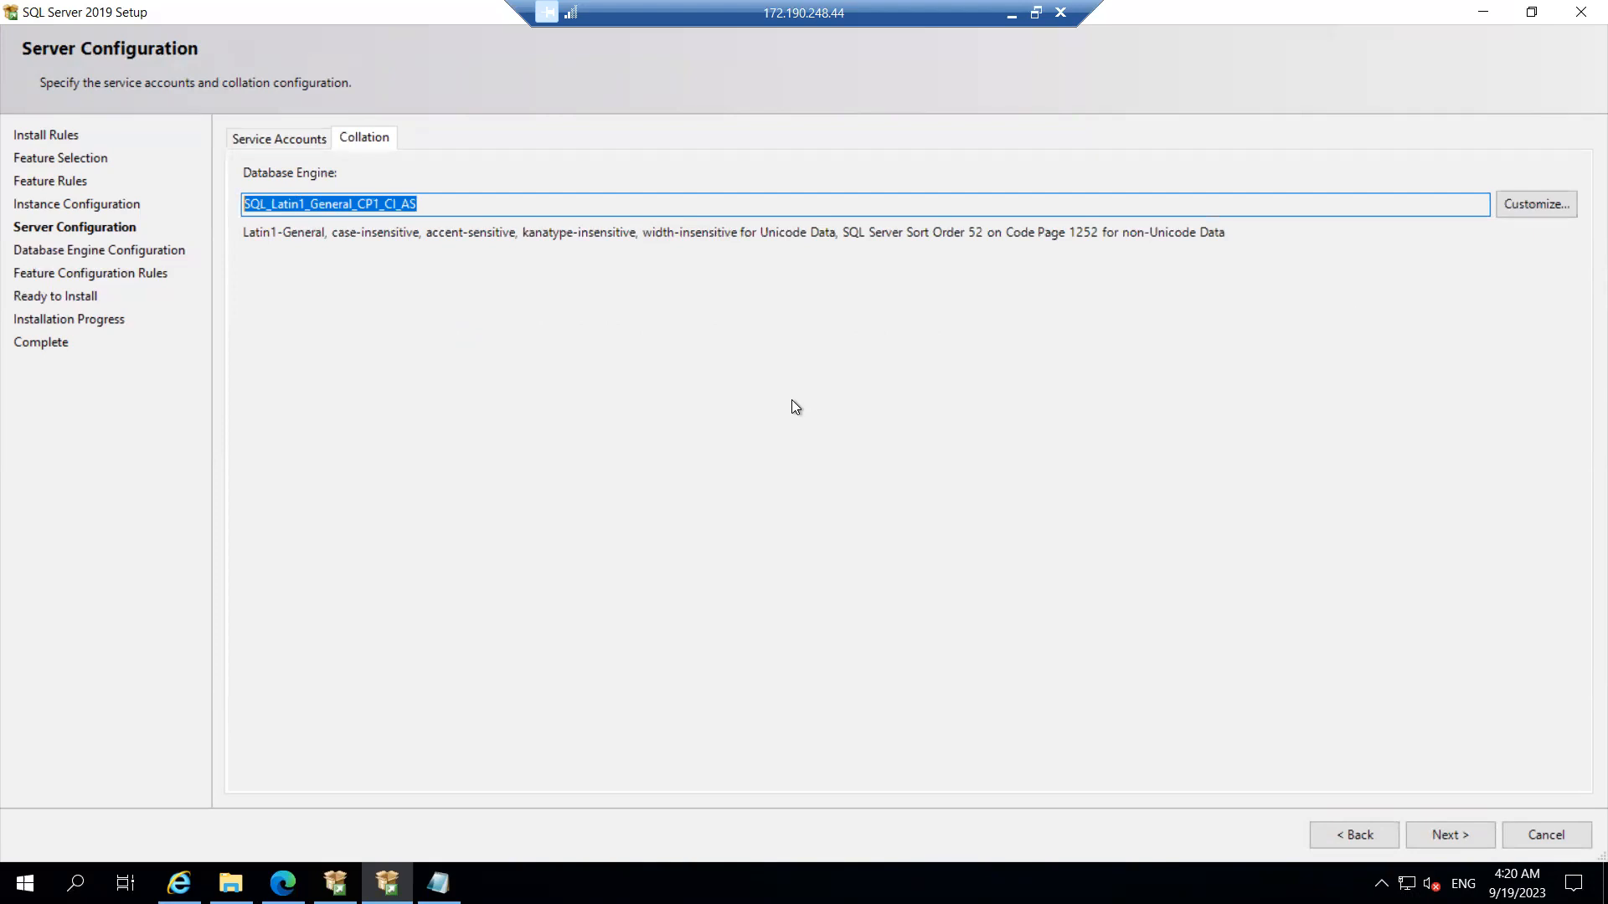
Step: Open the collation Customize dialog and scroll through the SQL collations list
{"action": "left_click", "coordinate": [1534, 204]}
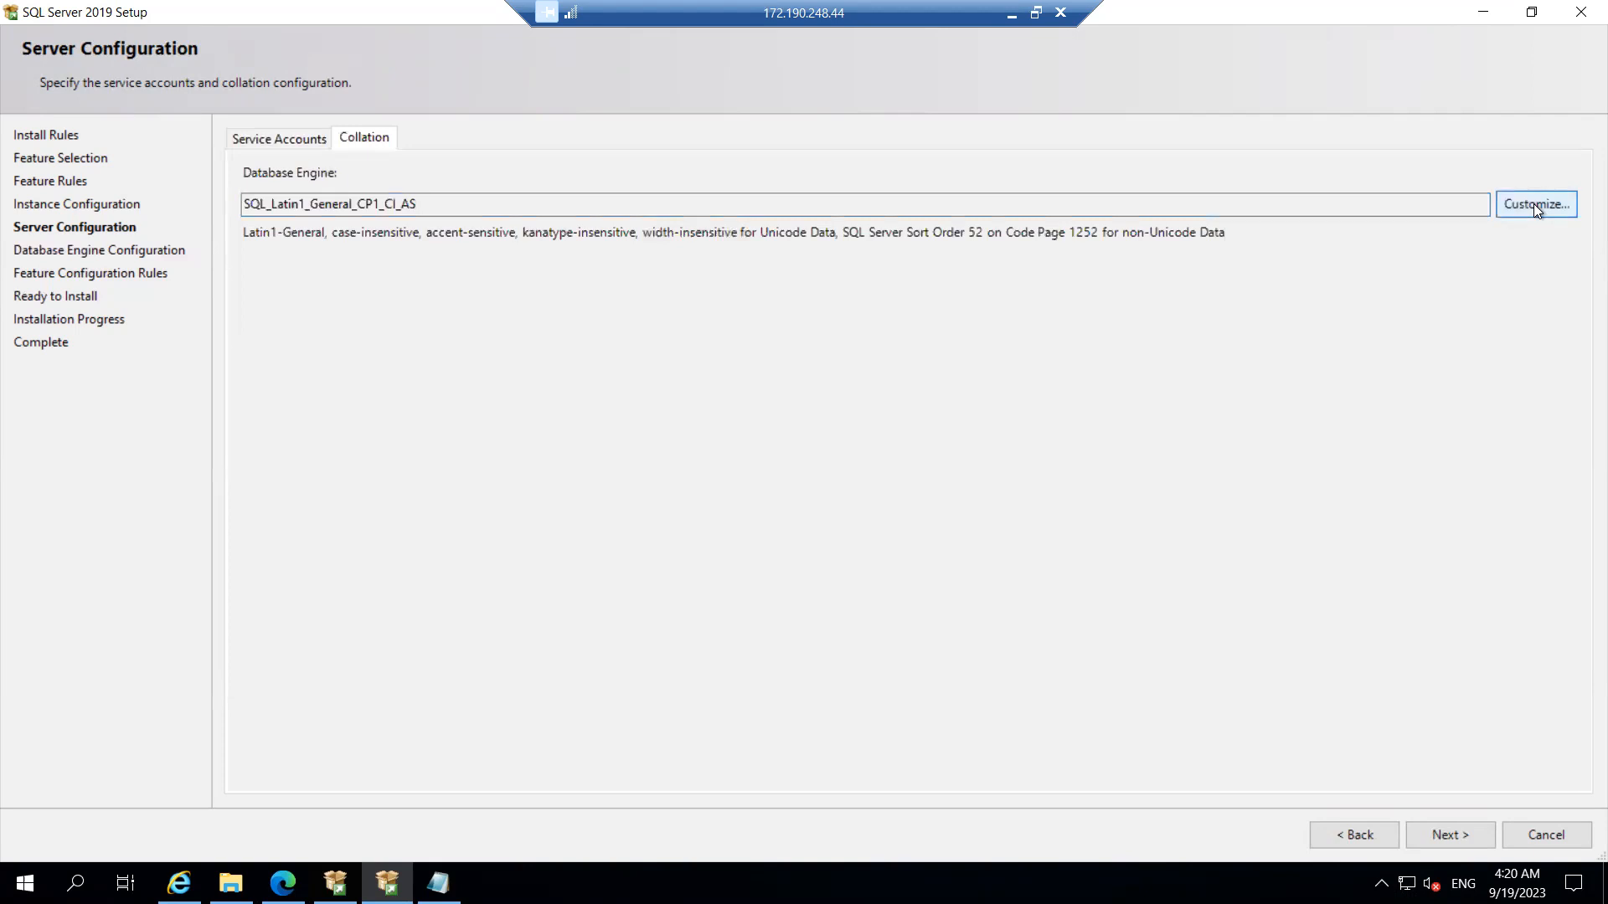
{"action": "left_click_drag", "start_coordinate": [1164, 496], "coordinate": [1153, 580]}
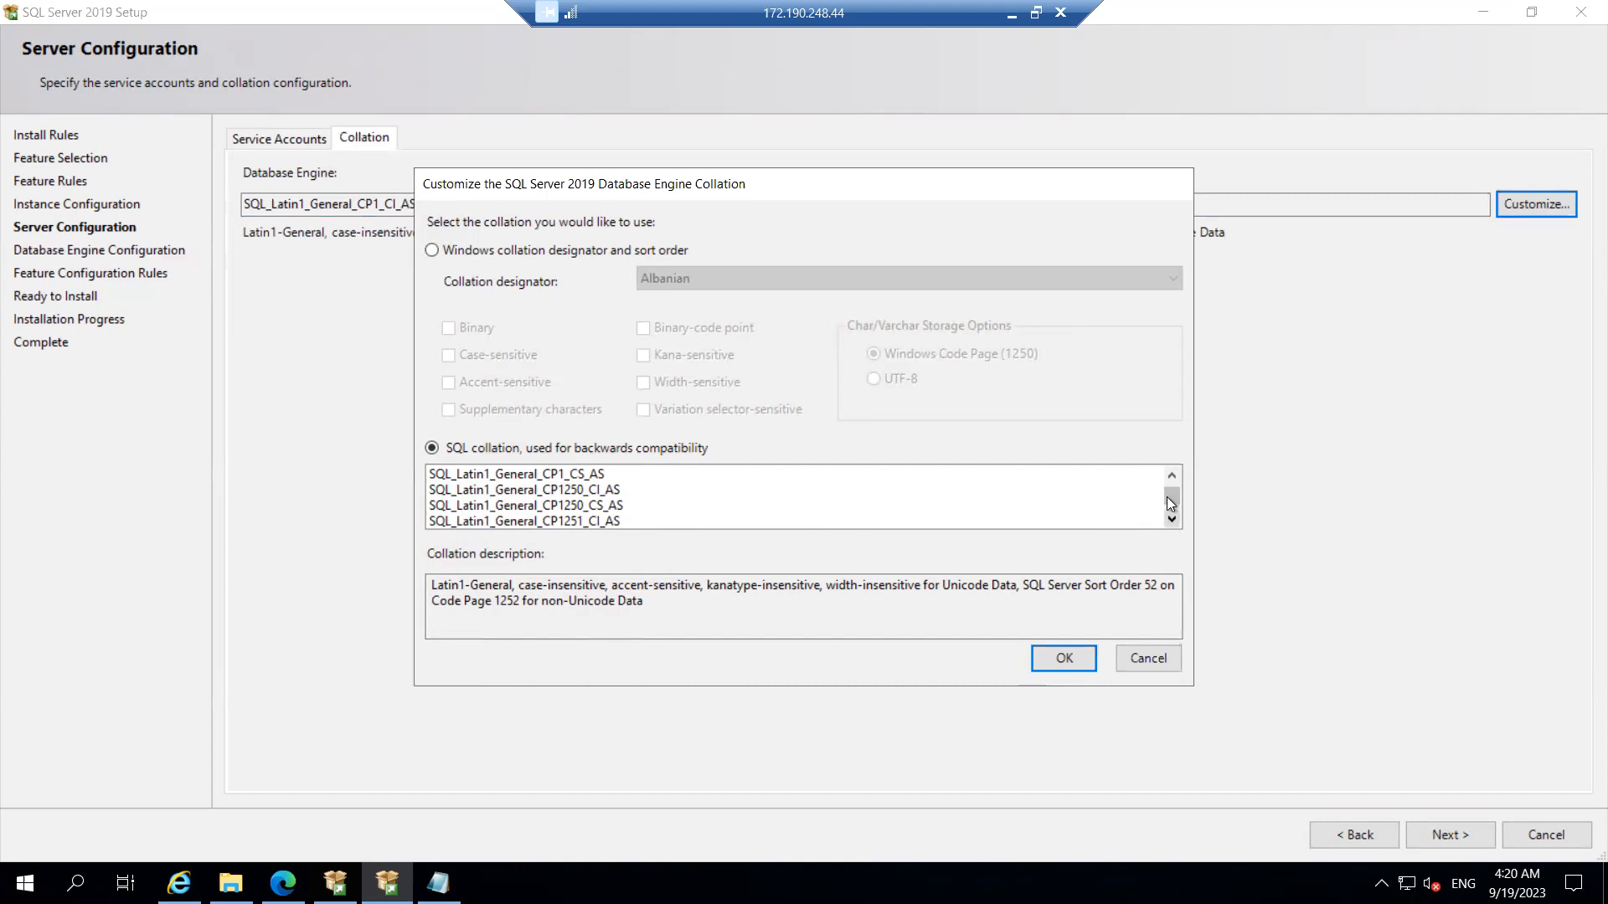
{"action": "left_click_drag", "start_coordinate": [1167, 505], "coordinate": [1168, 522]}
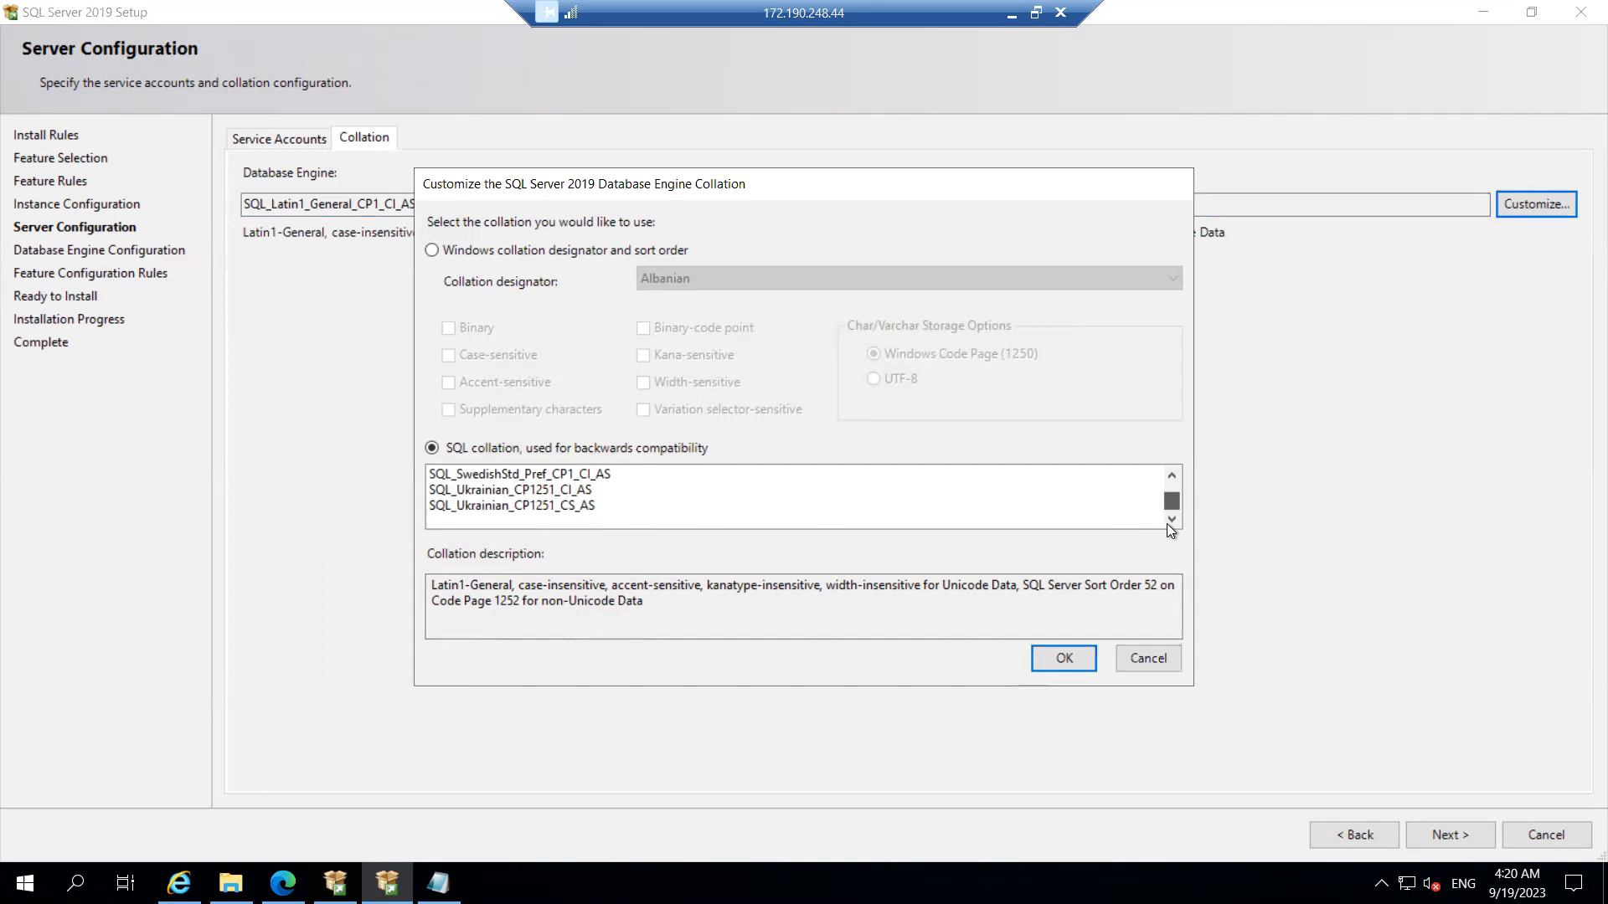
{"action": "left_click_drag", "start_coordinate": [1163, 484], "coordinate": [1163, 469]}
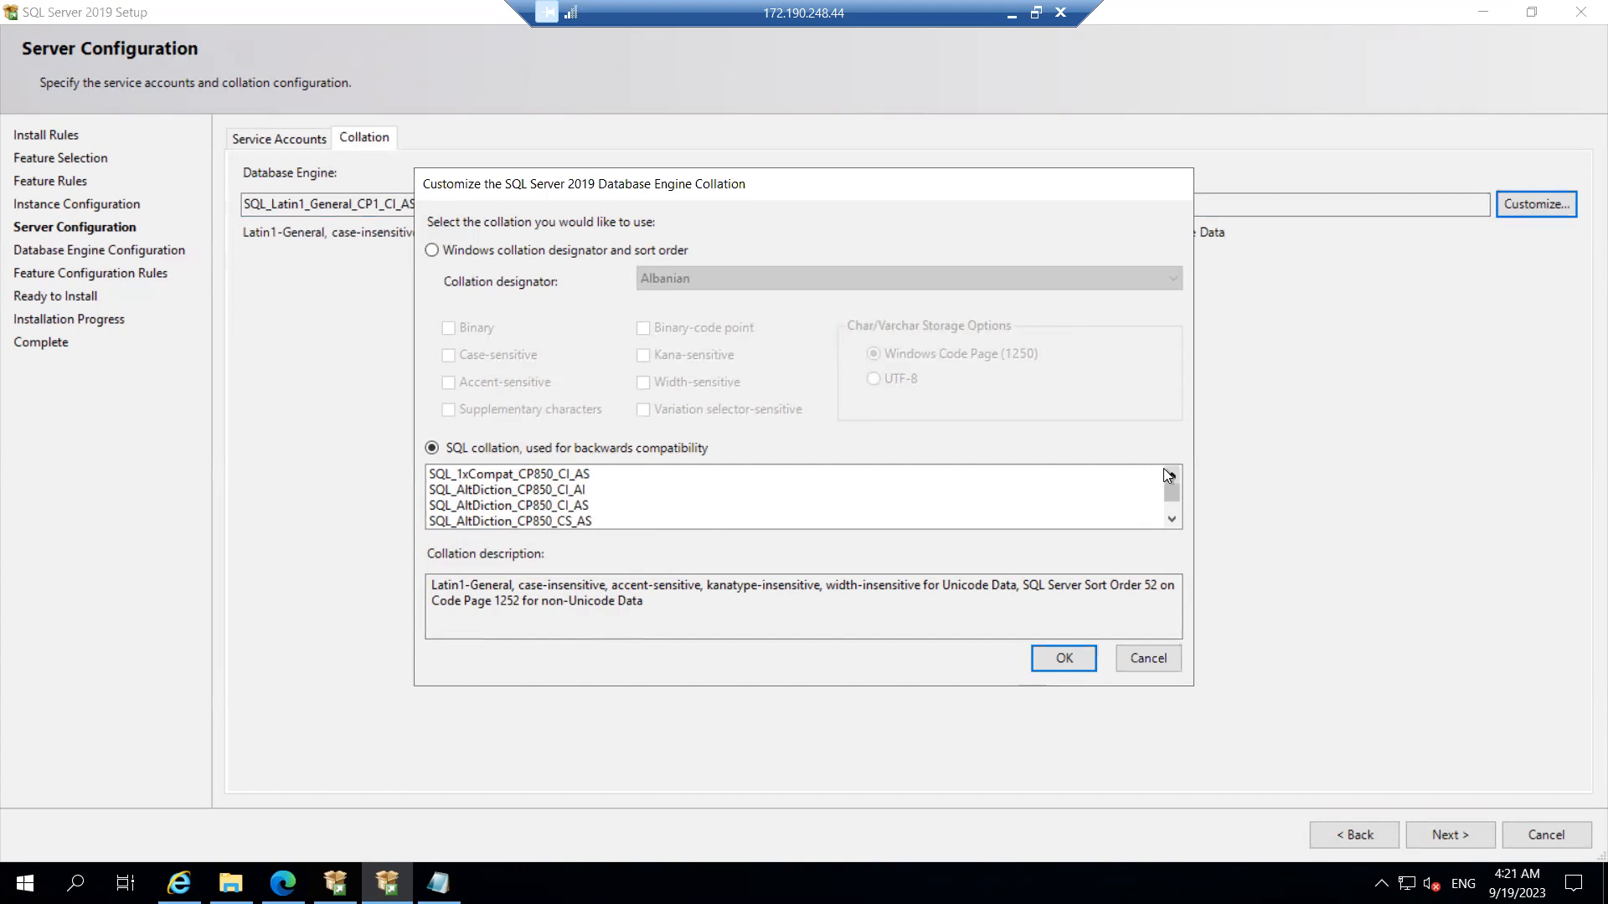
{"action": "left_click", "coordinate": [1172, 520]}
{"action": "left_click", "coordinate": [1171, 520]}
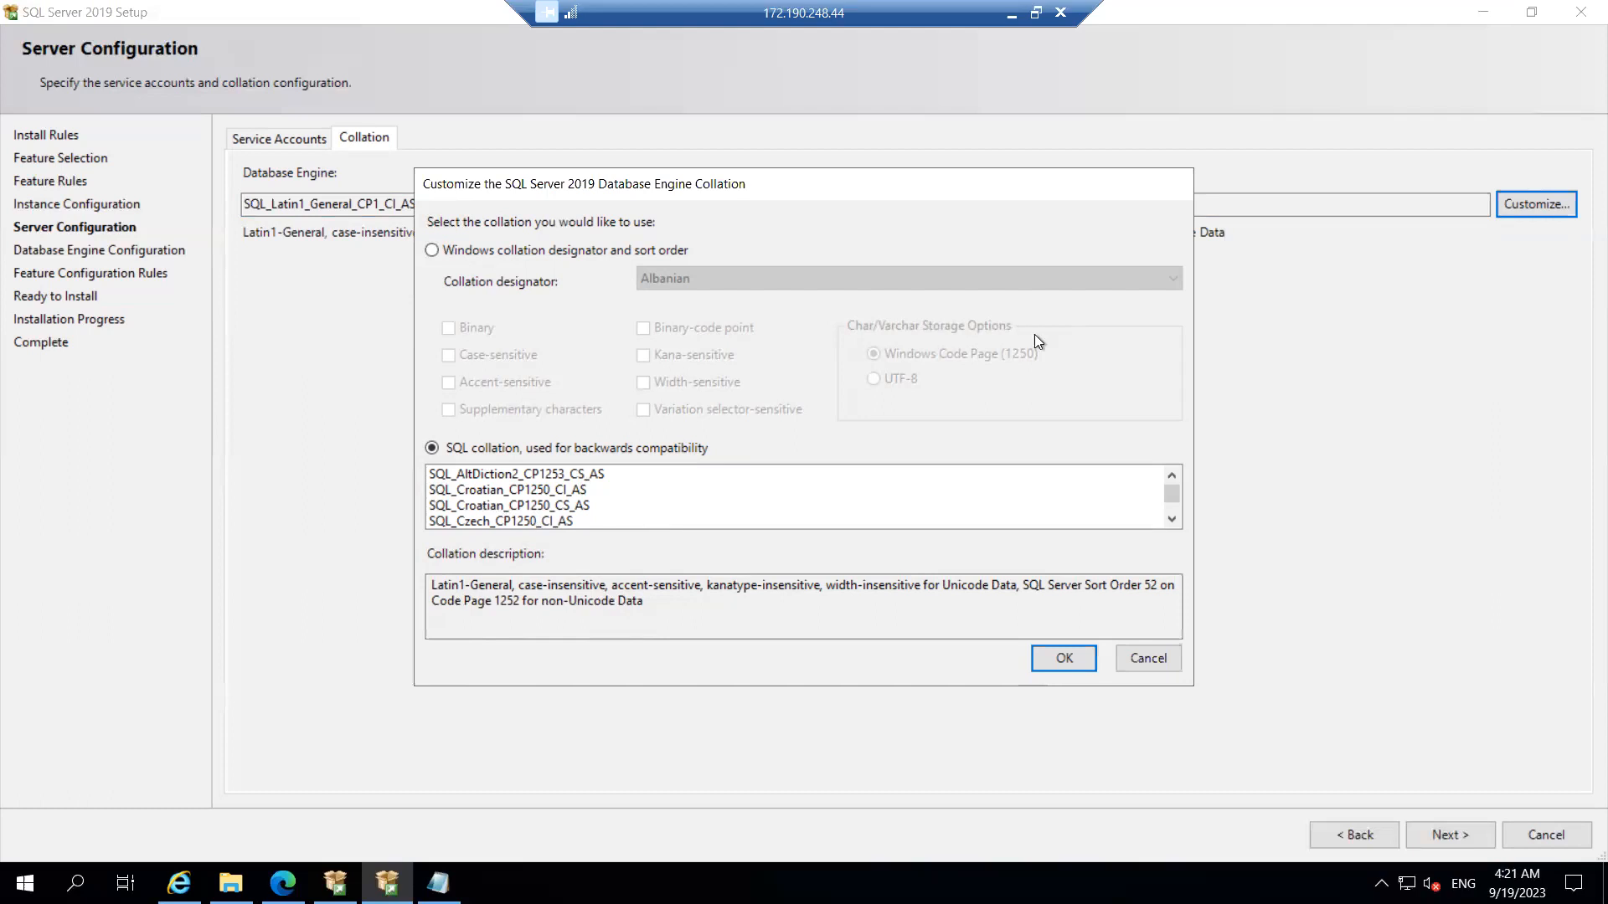
{"action": "left_click", "coordinate": [1172, 474]}
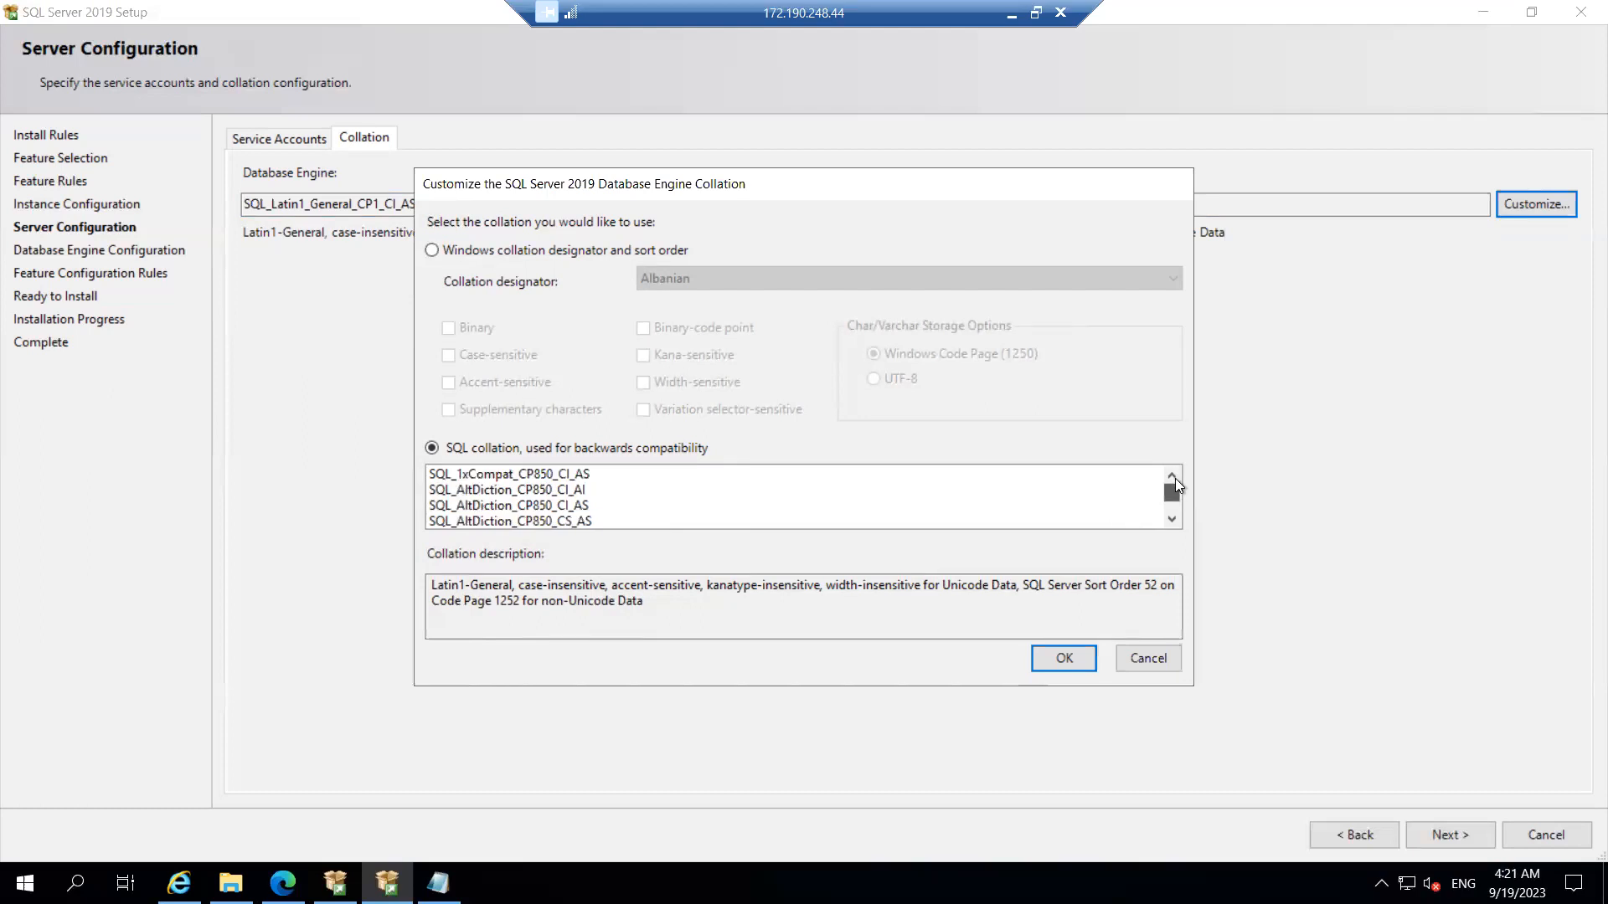
{"action": "left_click_drag", "start_coordinate": [1174, 516], "coordinate": [1173, 540]}
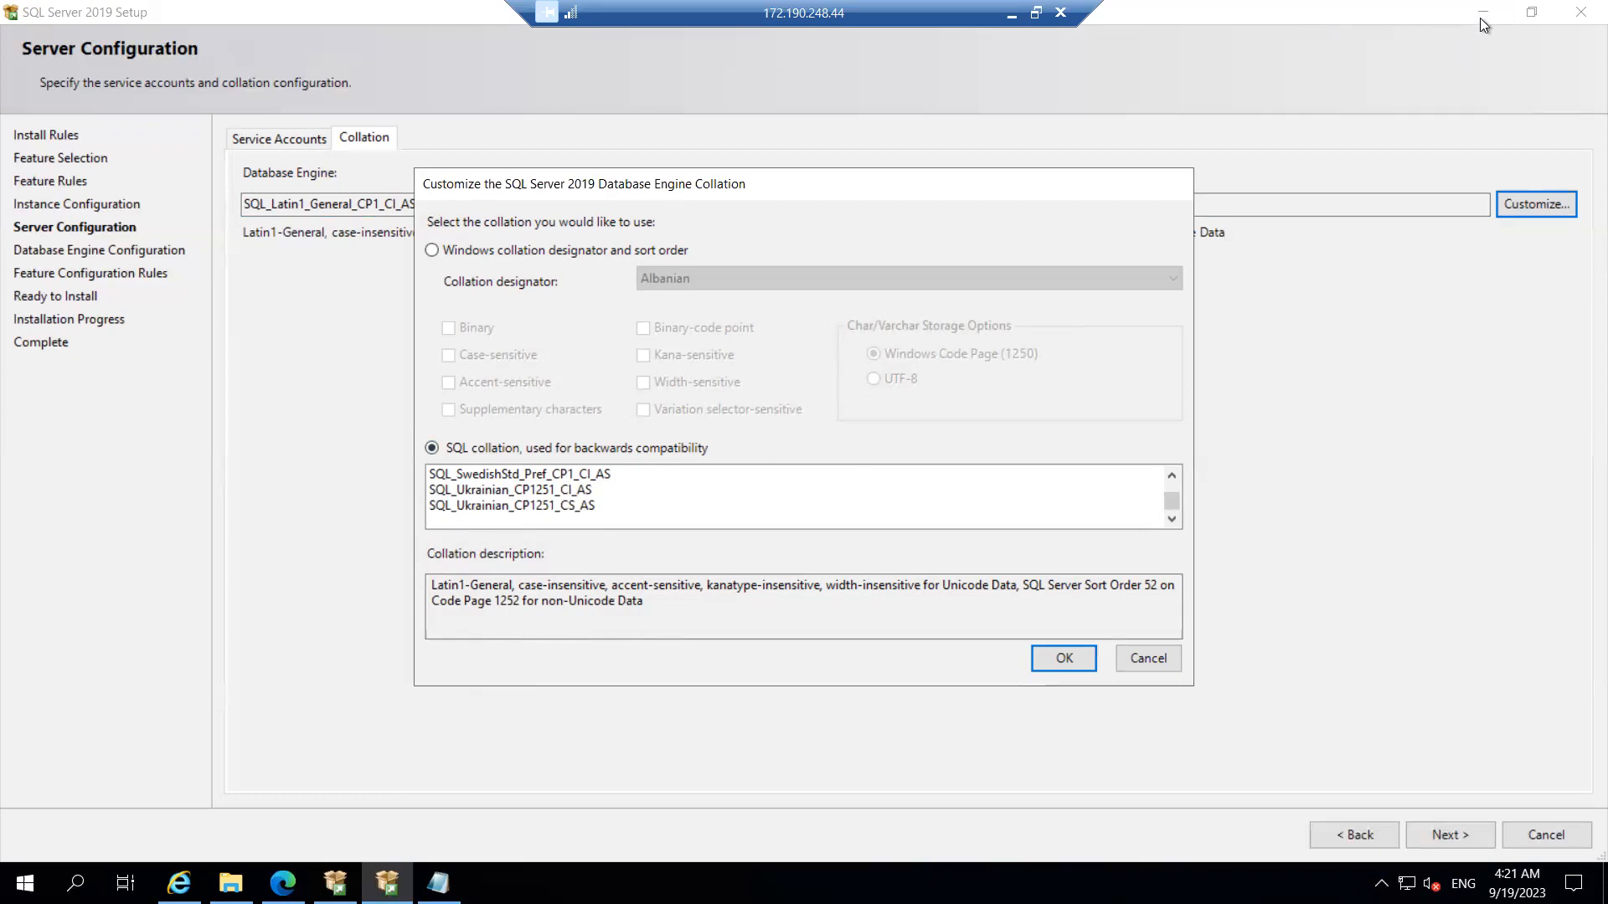
Step: Cancel the collation dialog, minimize Setup and Remote Desktop, and bring Chrome forward
{"action": "left_click", "coordinate": [1143, 660]}
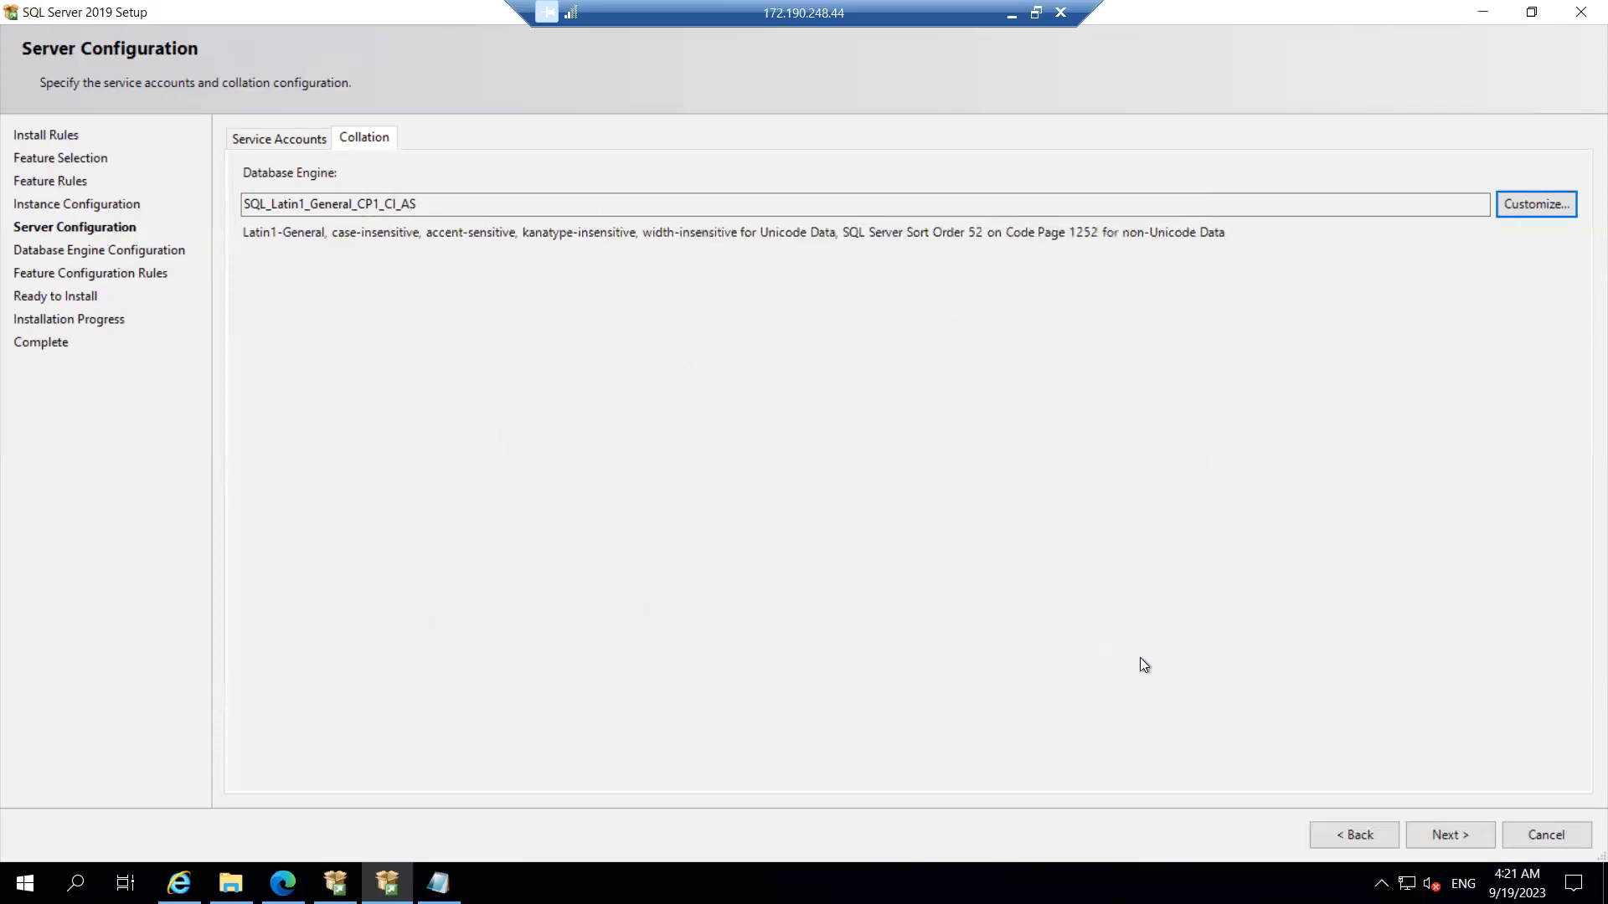
{"action": "left_click", "coordinate": [1481, 10]}
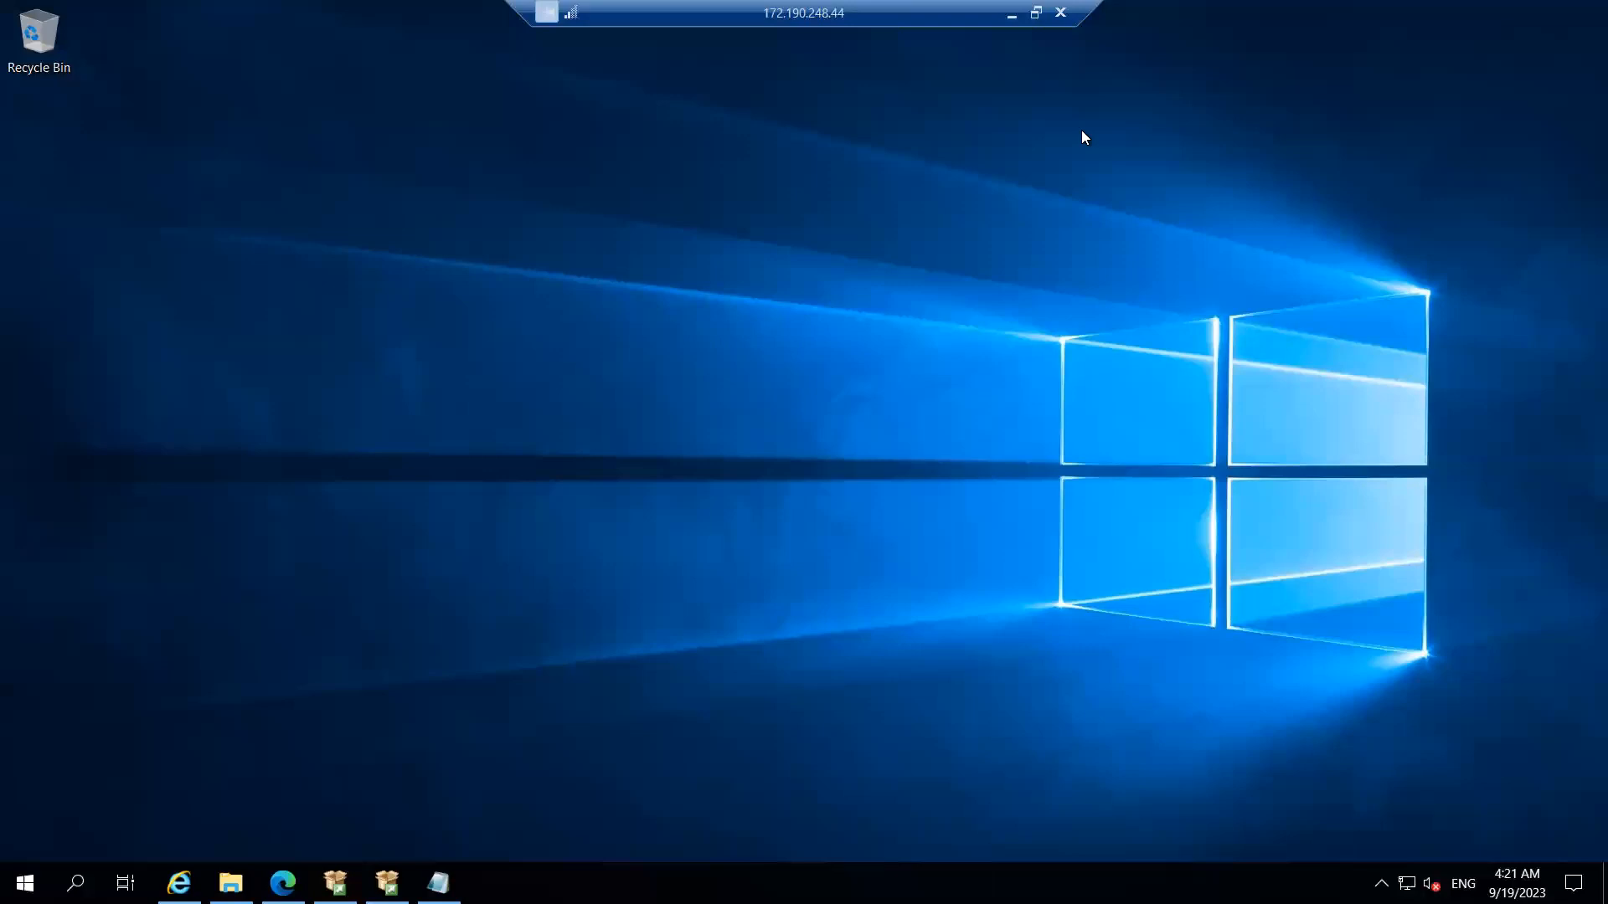
{"action": "left_click", "coordinate": [1011, 13]}
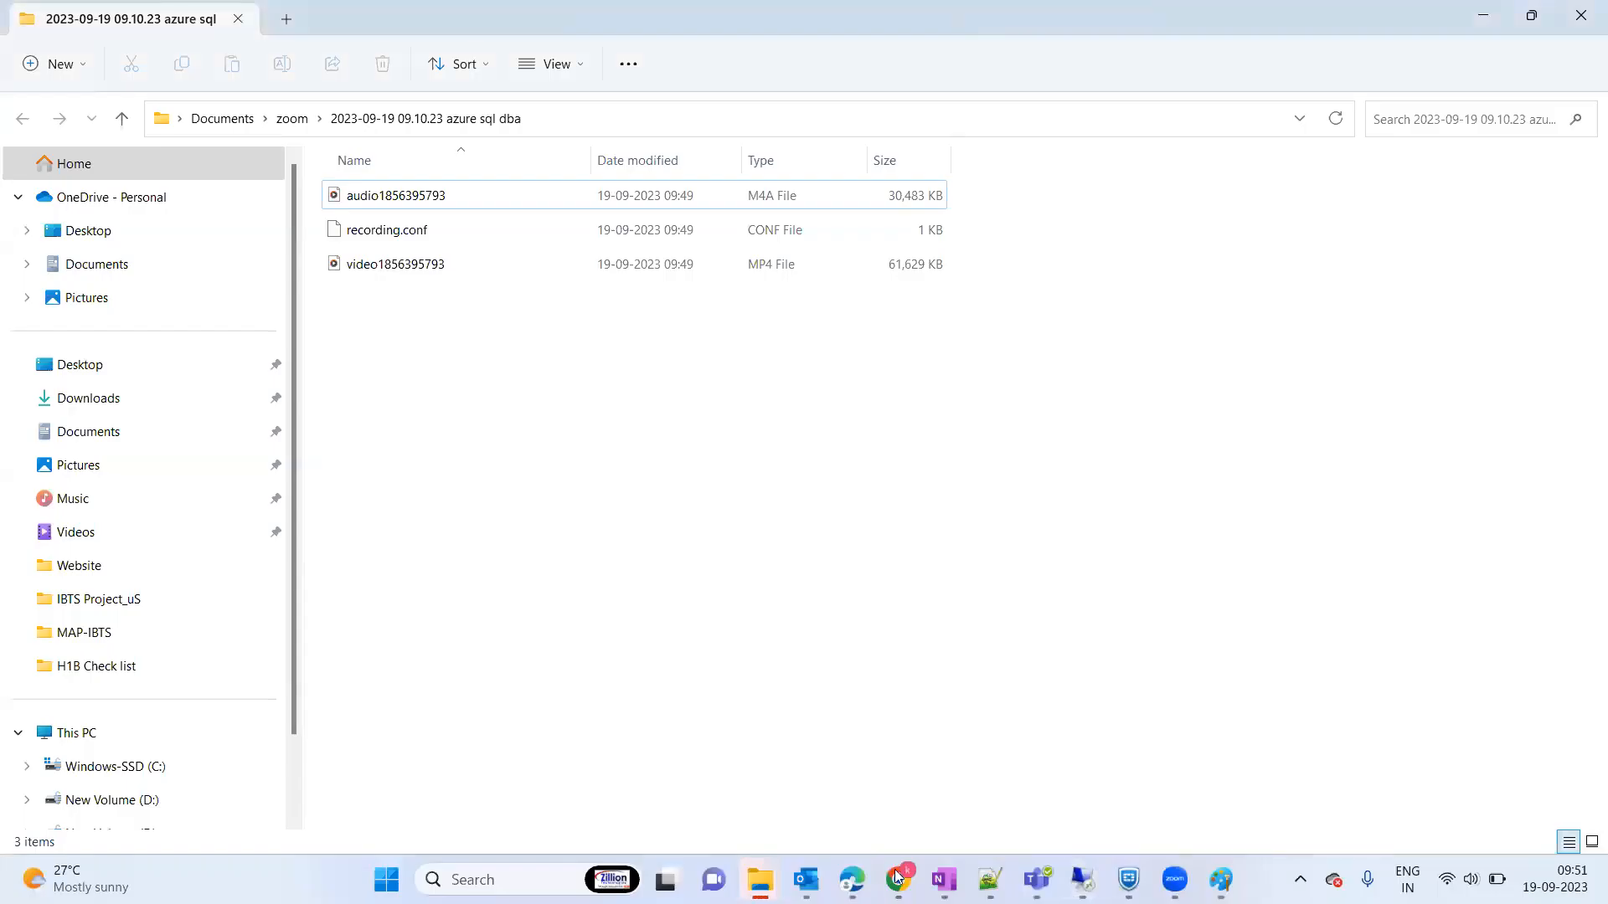
{"action": "mouse_move", "coordinate": [895, 876]}
{"action": "left_click", "coordinate": [919, 780]}
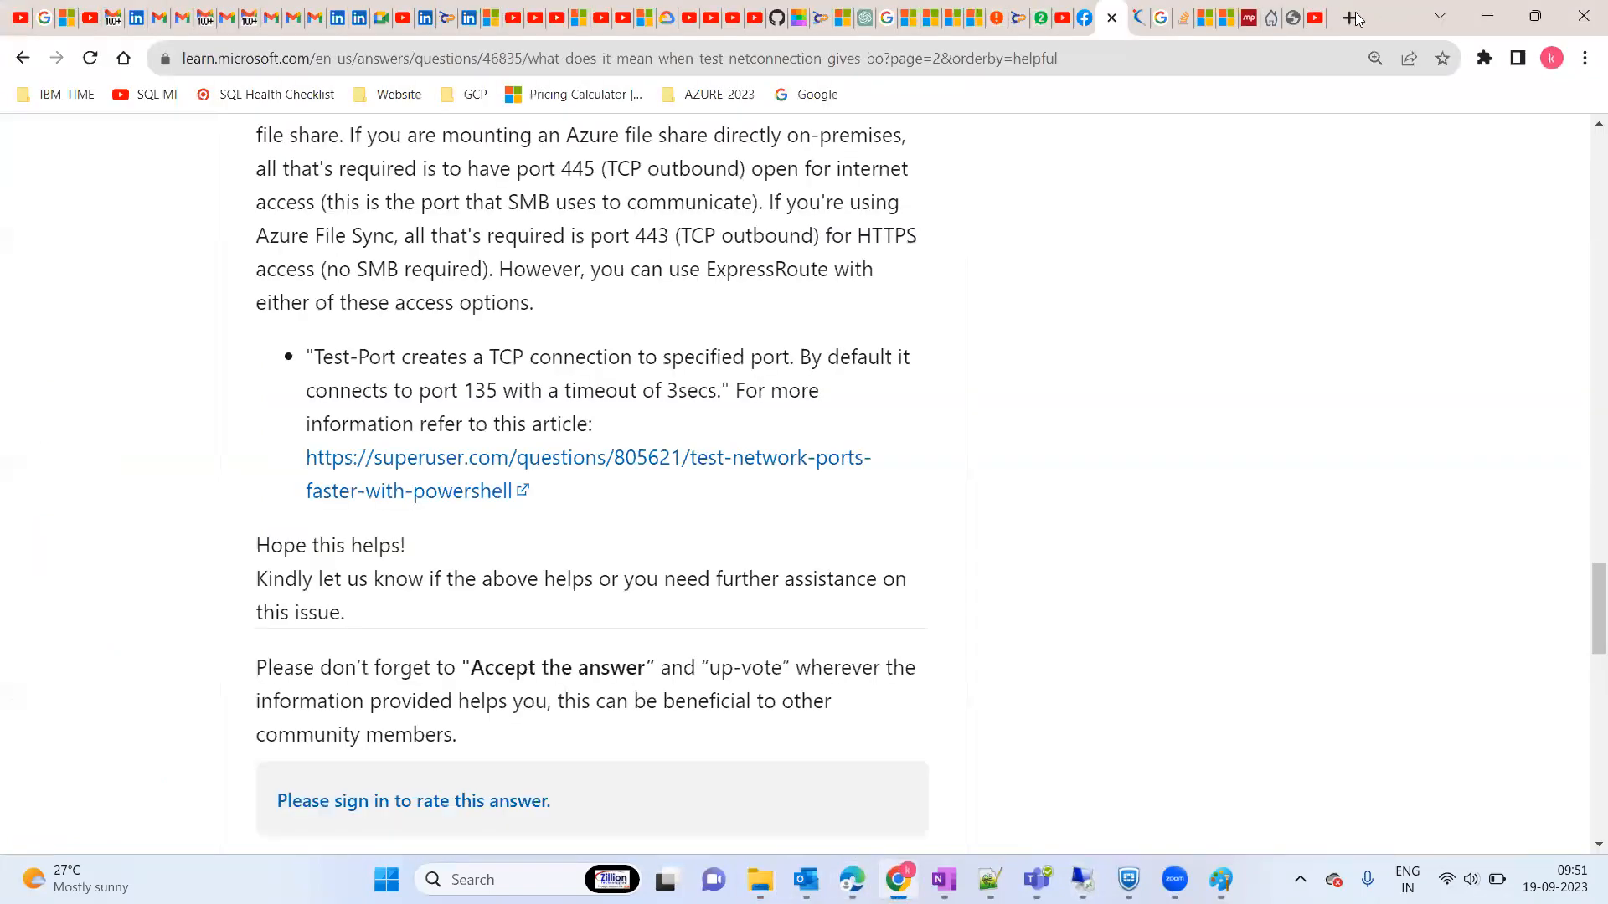
Step: In a new tab, search Yahoo for 'sql server collation settings for arabic'
{"action": "left_click", "coordinate": [1349, 18]}
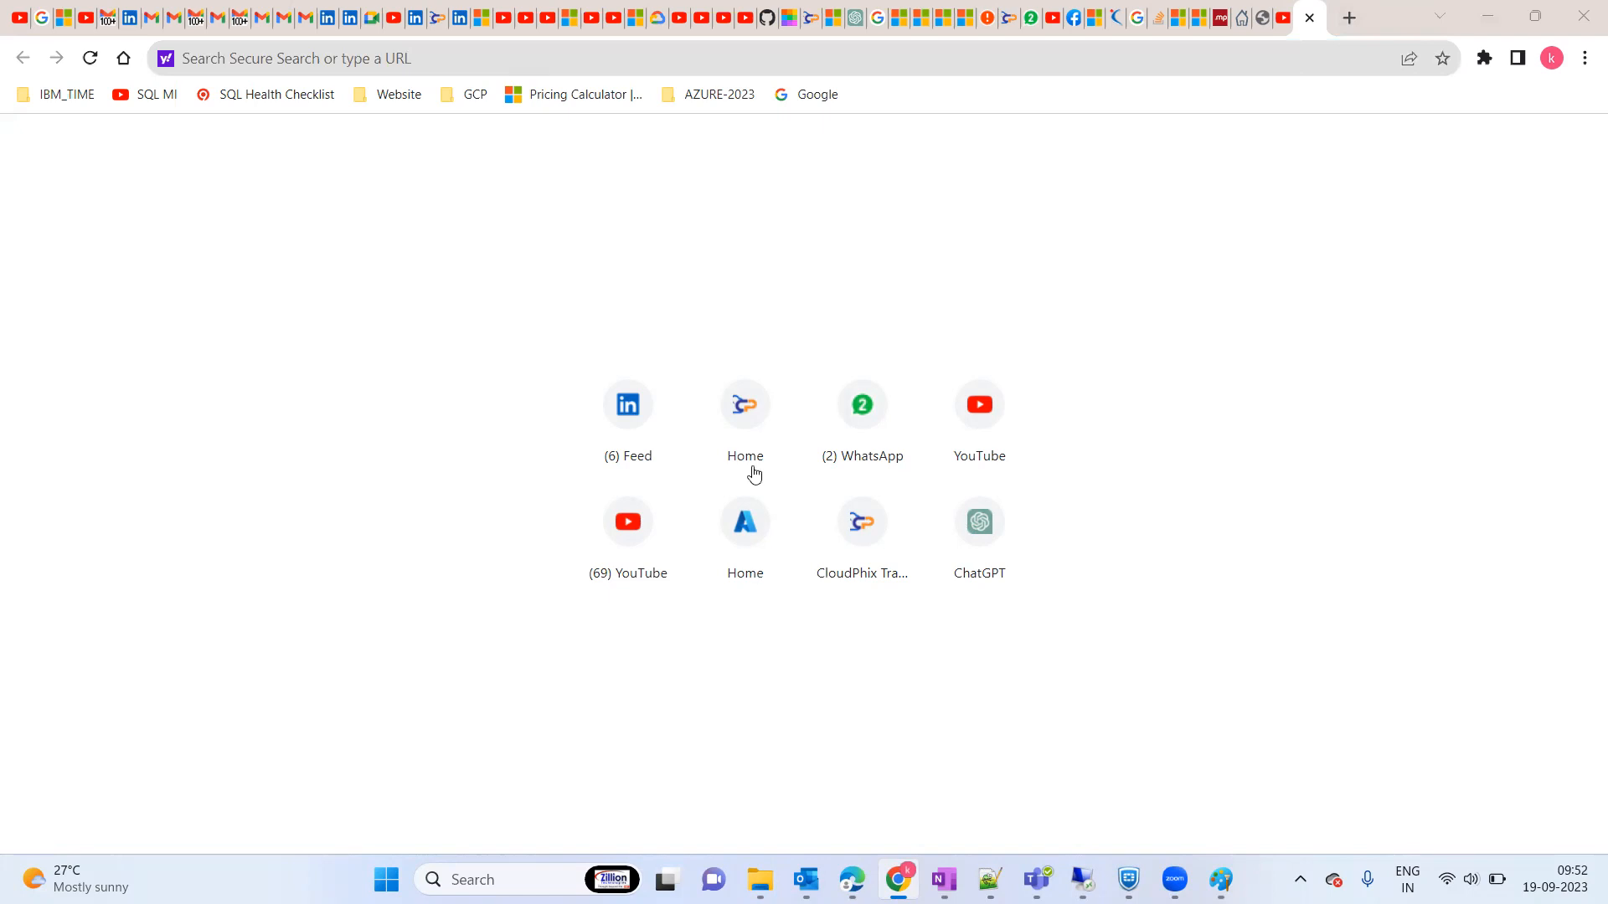
{"action": "left_click", "coordinate": [474, 61]}
{"action": "type", "text": "google.co.in"}
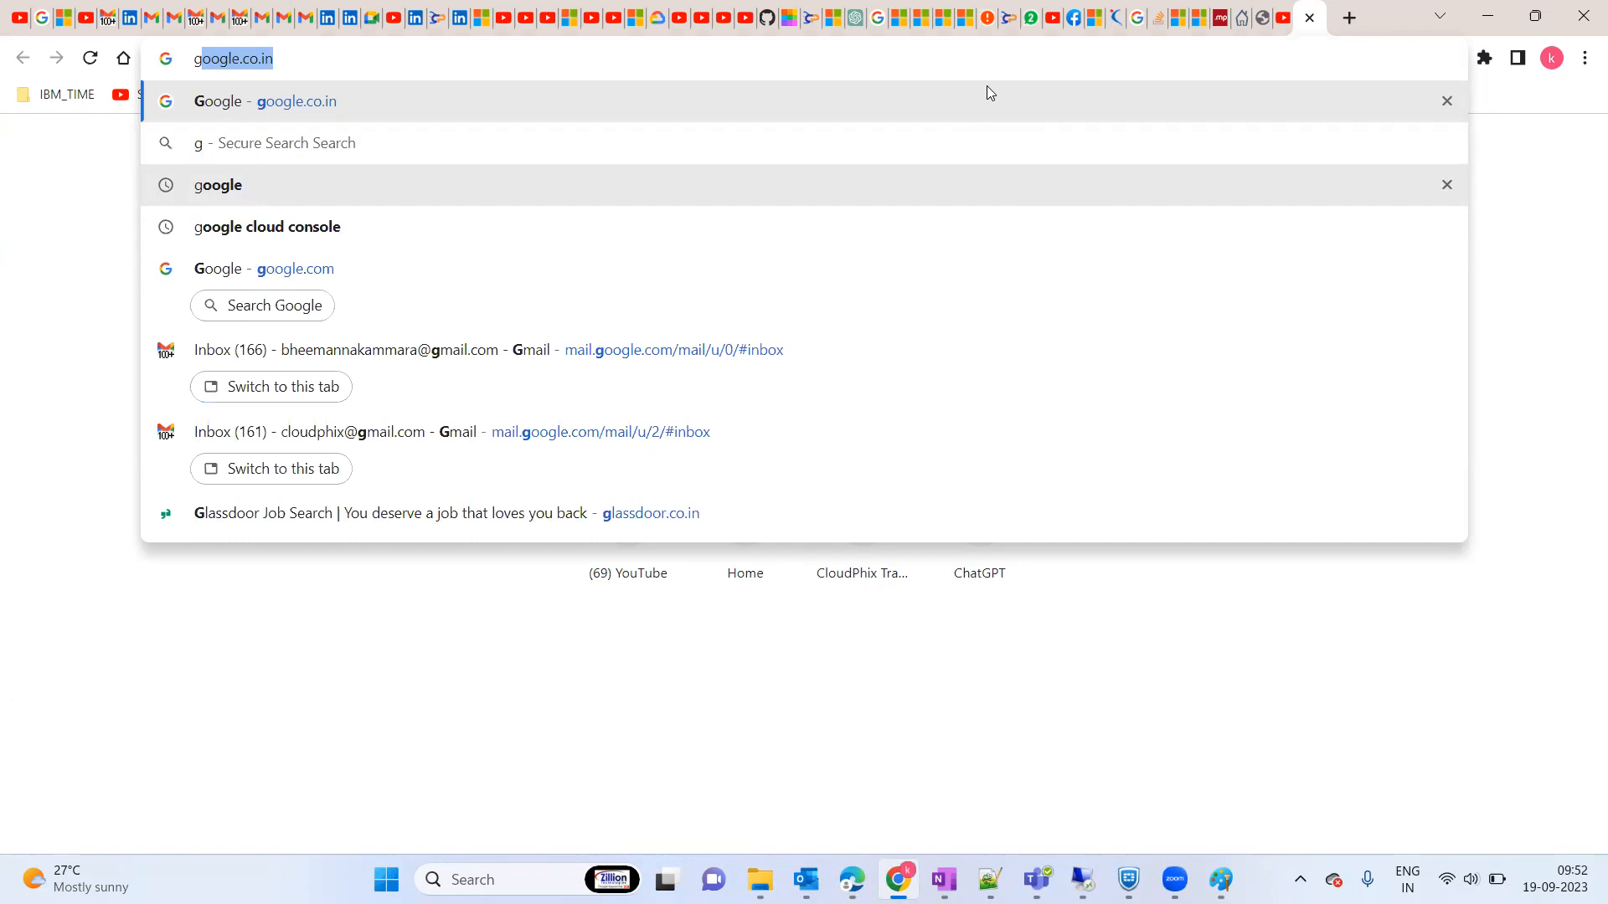
{"action": "left_click", "coordinate": [260, 185]}
{"action": "left_click", "coordinate": [237, 163]}
{"action": "type", "text": "S"}
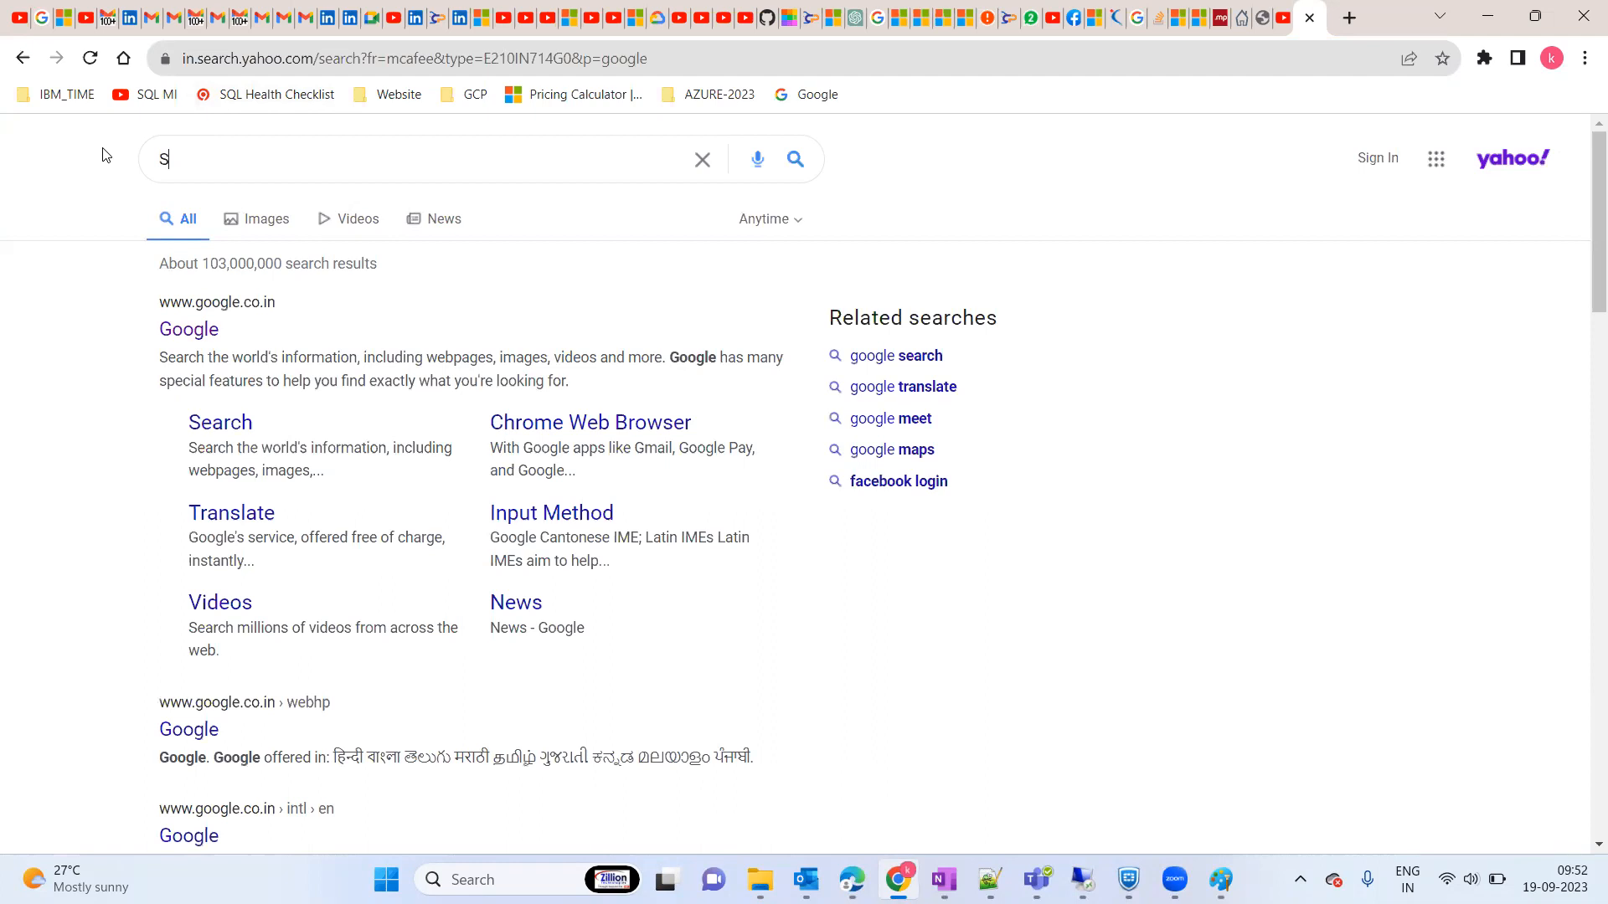
{"action": "type", "text": "QL Server colation settingd for A"}
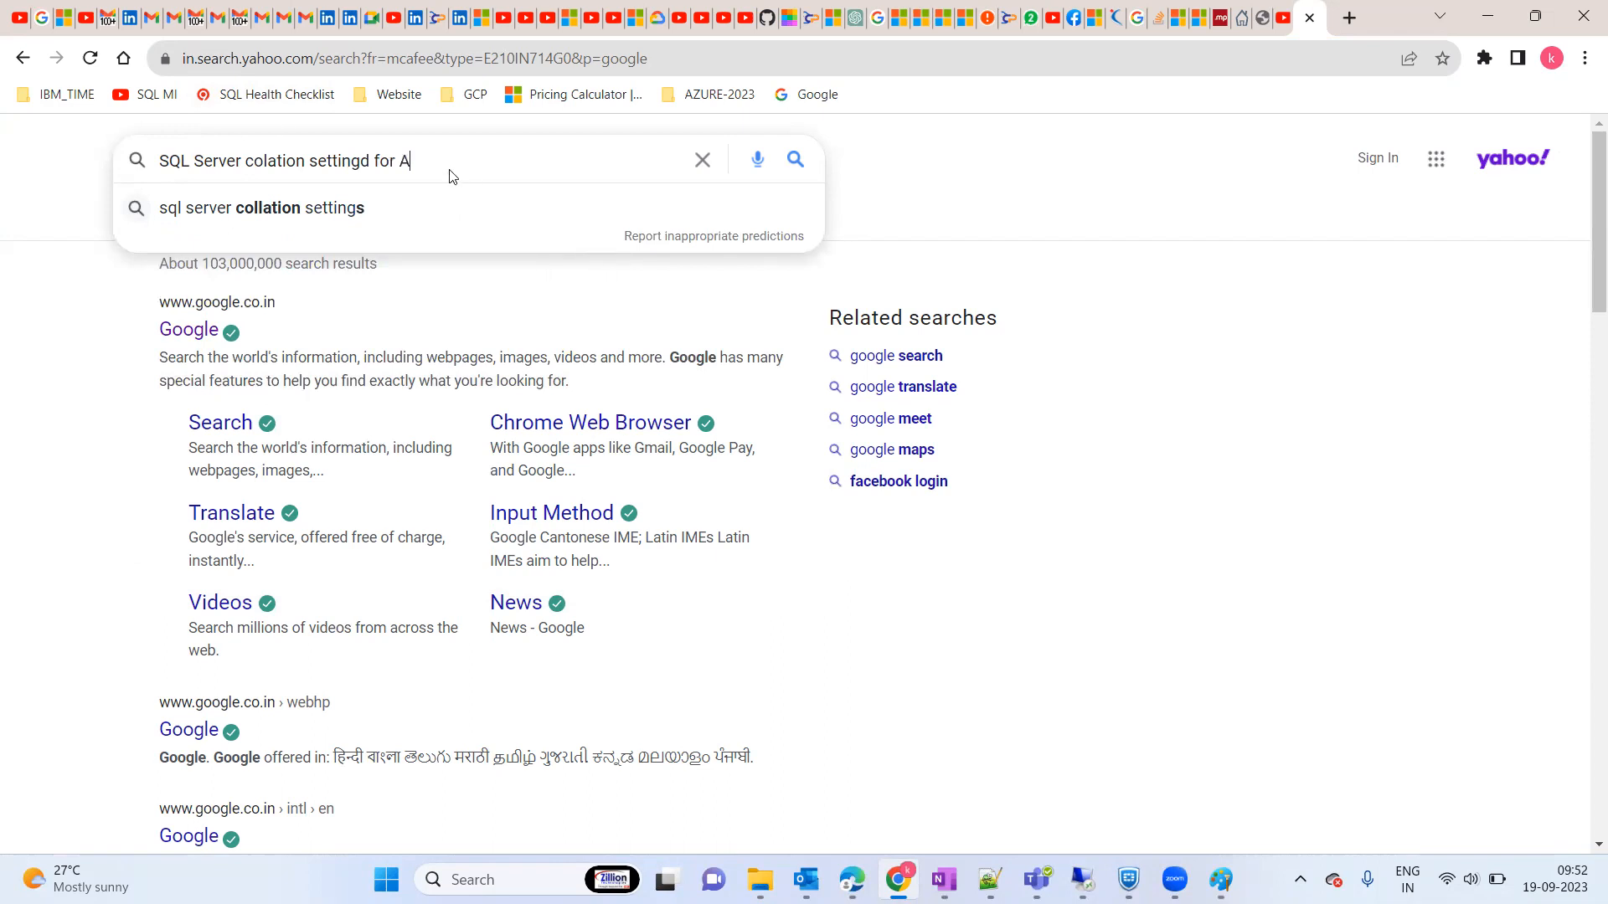
{"action": "type", "text": "ra"}
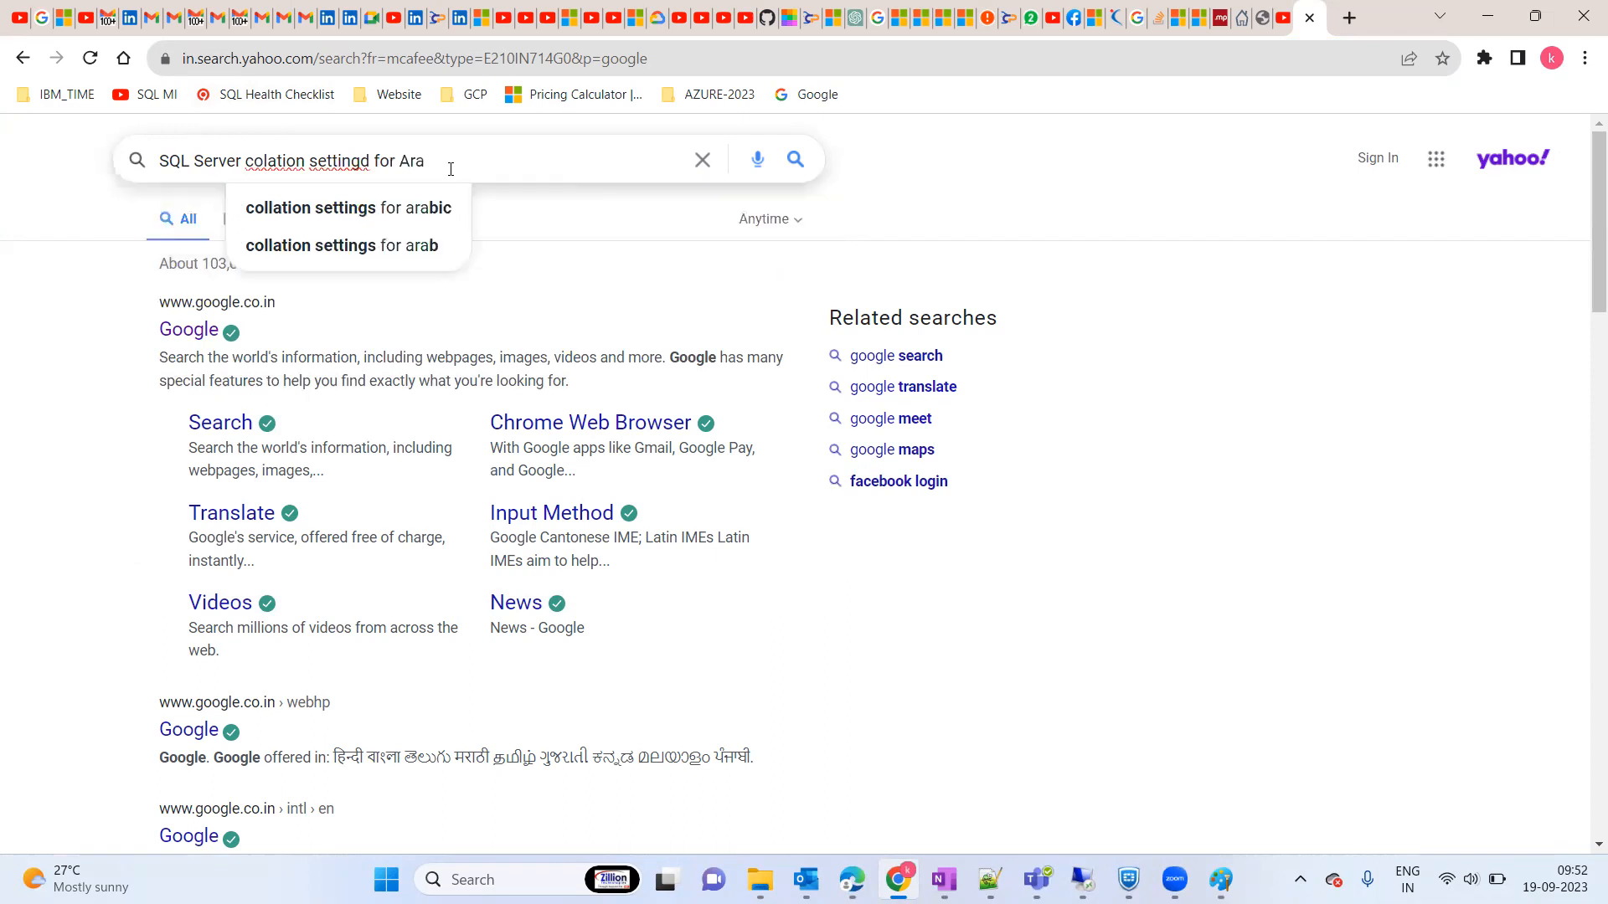
{"action": "left_click", "coordinate": [381, 210]}
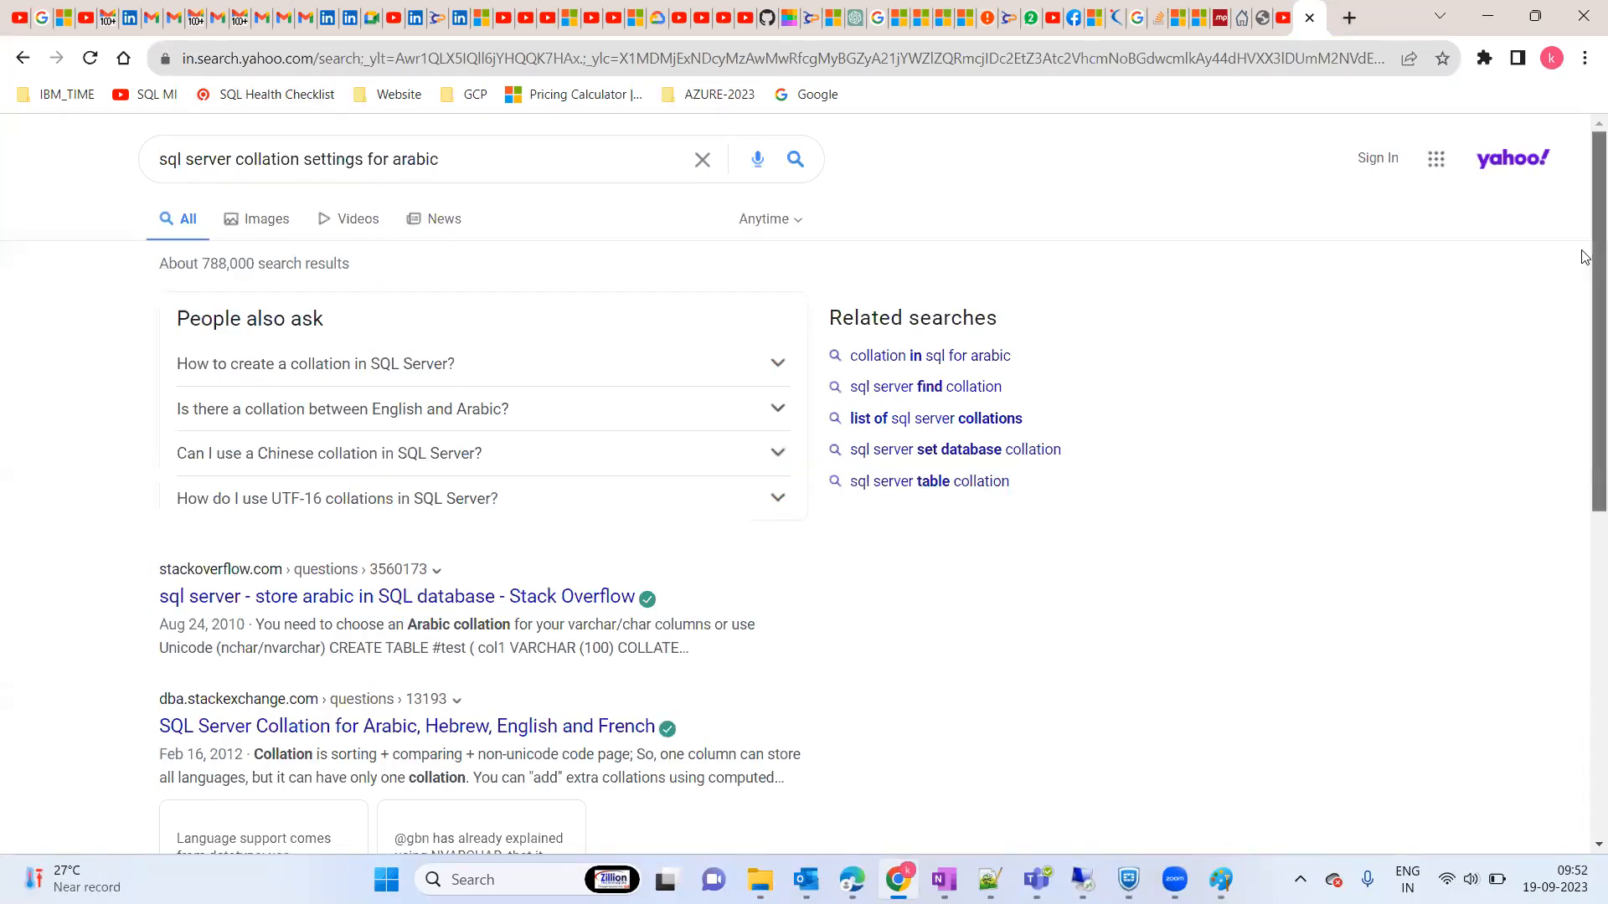
{"action": "scroll", "coordinate": [1585, 257], "scroll_direction": "down", "scroll_amount": 3}
Step: Open the dba.stackexchange question on Arabic collation and accept its cookies
{"action": "left_click", "coordinate": [317, 425]}
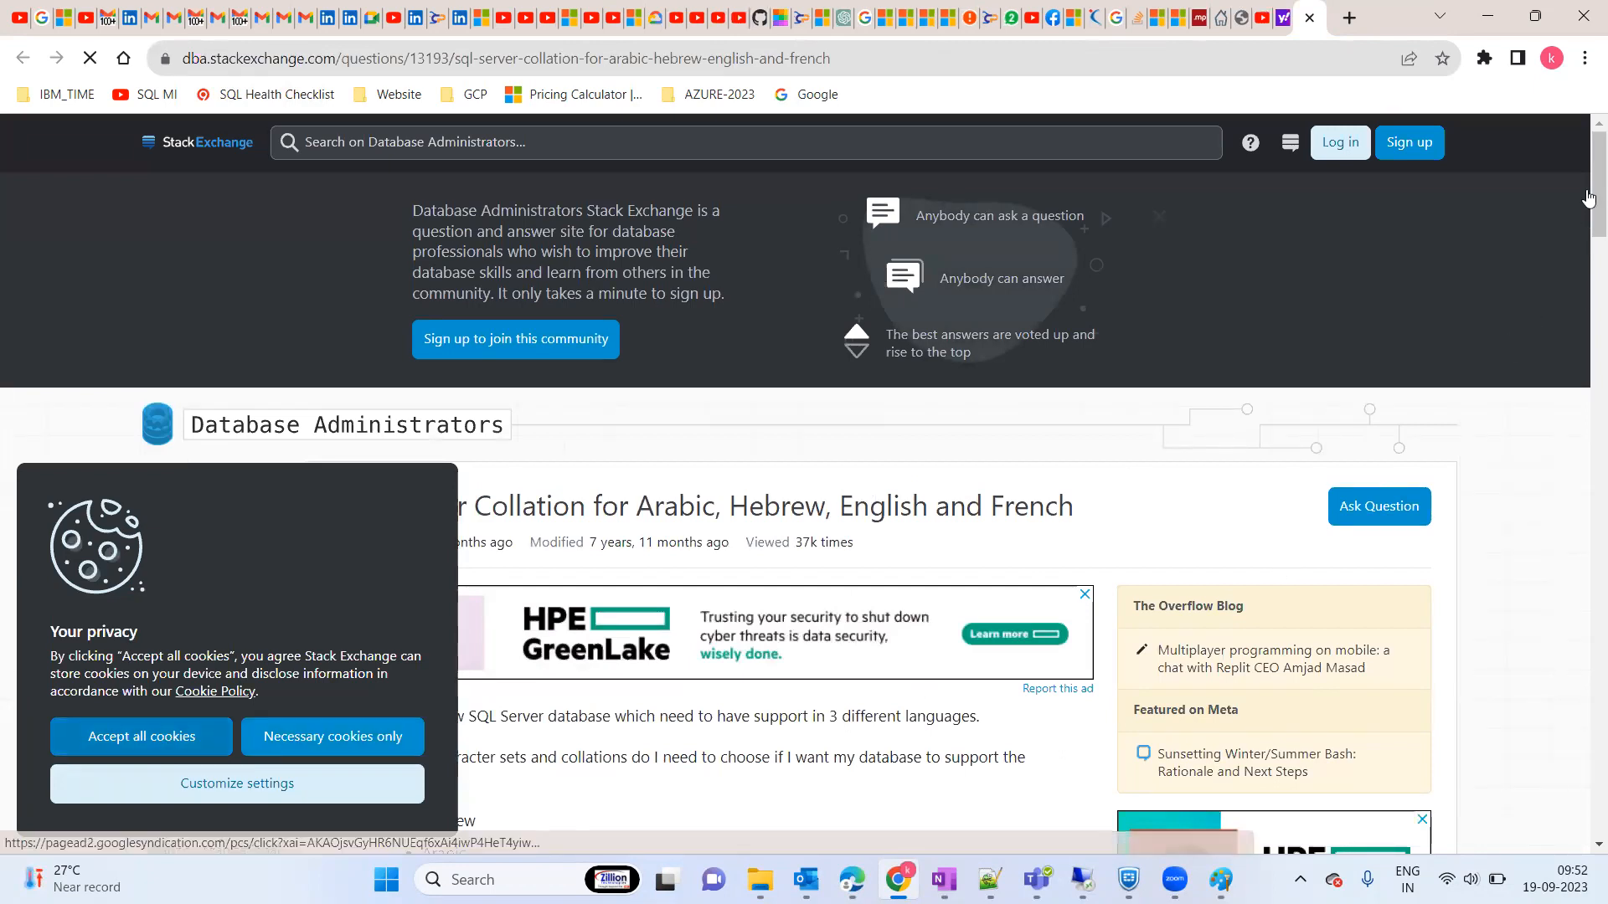
{"action": "left_click", "coordinate": [165, 737]}
{"action": "left_click", "coordinate": [166, 737]}
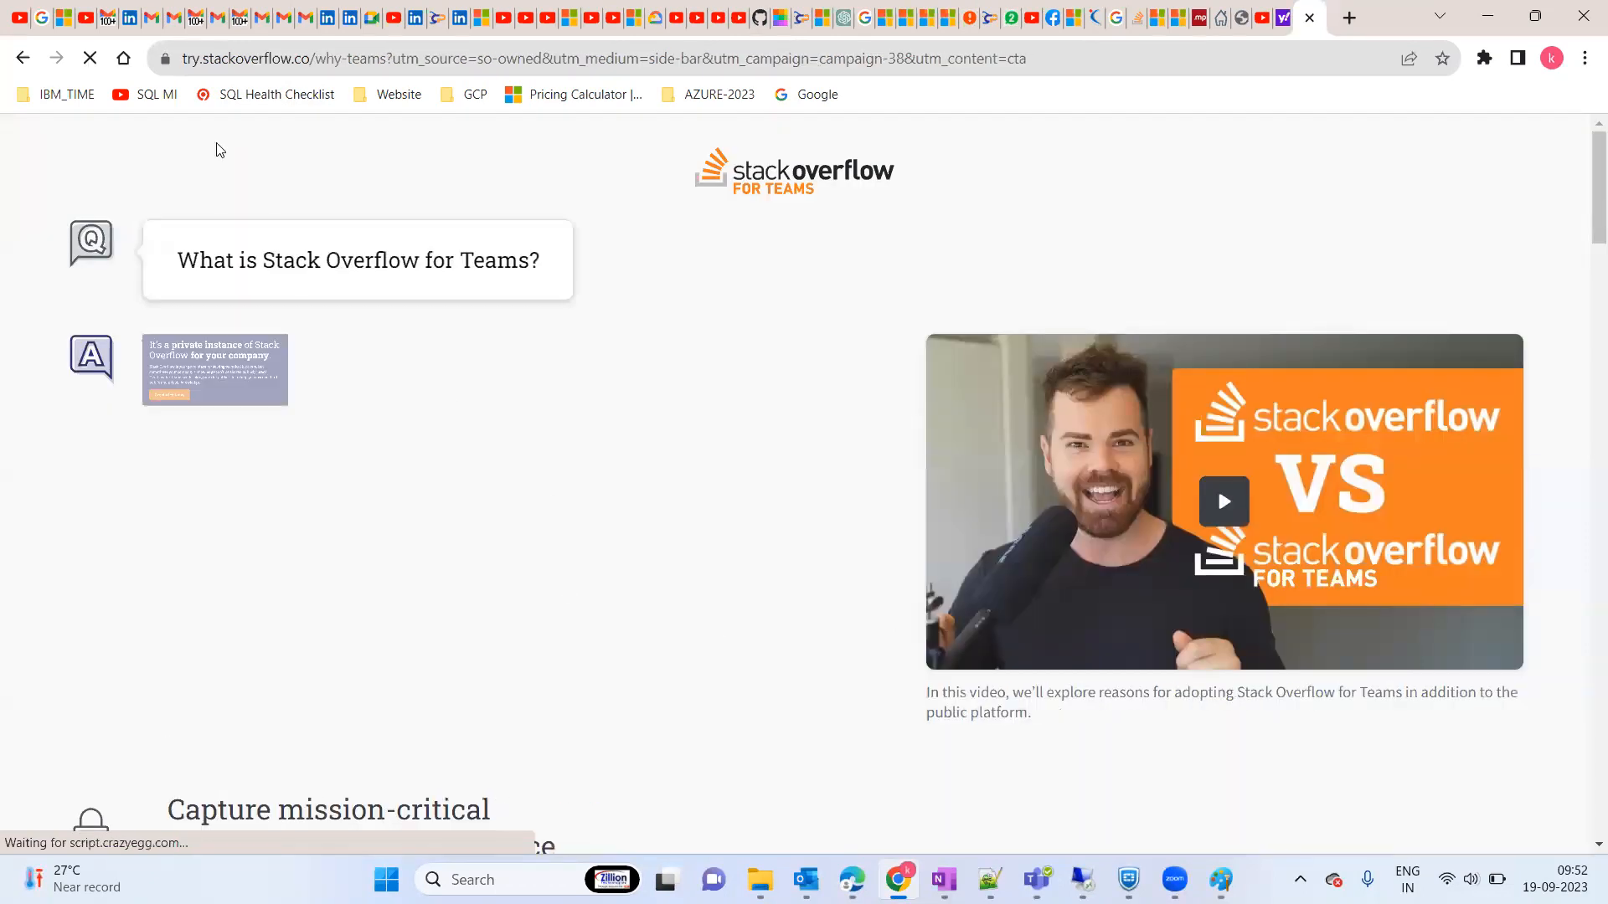
{"action": "left_click", "coordinate": [27, 62]}
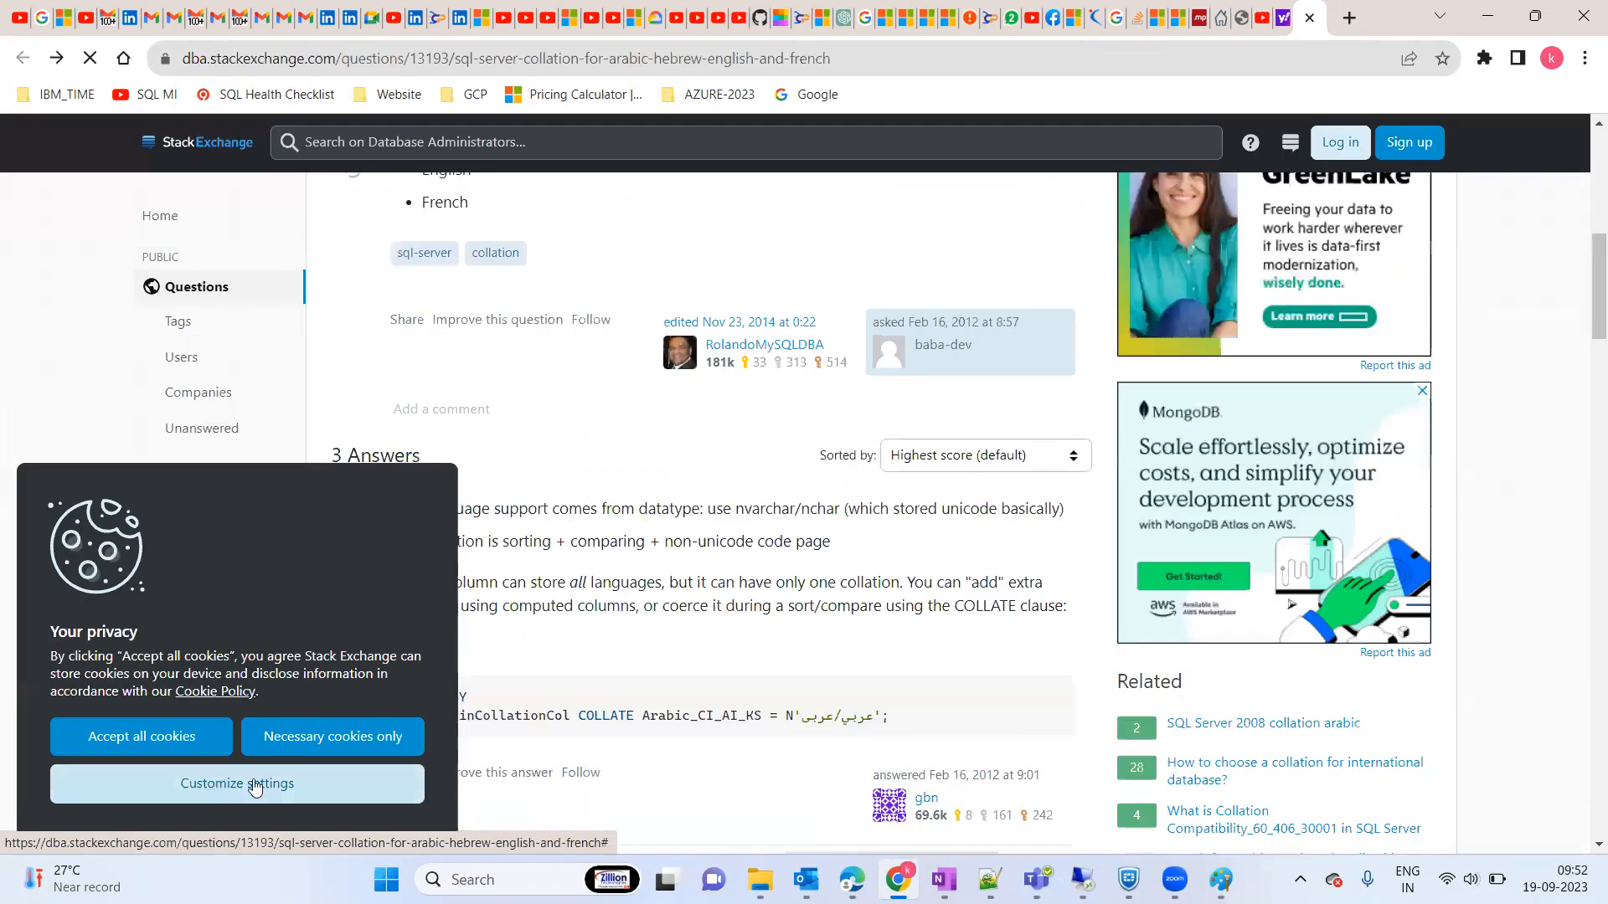
{"action": "left_click", "coordinate": [165, 741]}
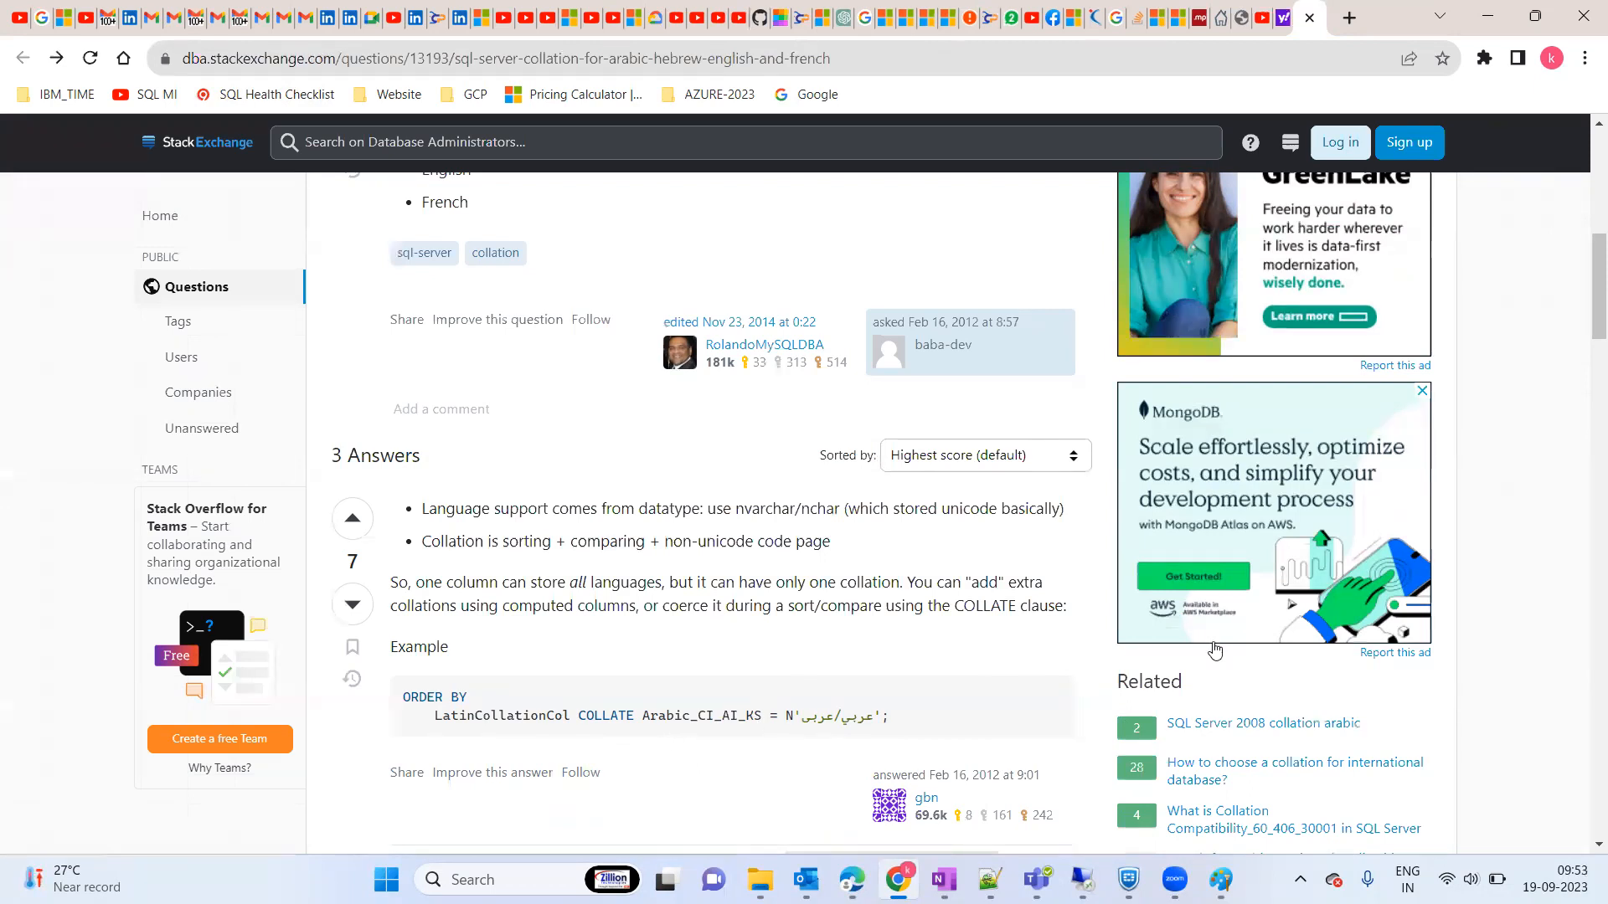
Step: Scroll through the answers, then return to the Remote Desktop session
{"action": "left_click_drag", "start_coordinate": [1585, 323], "coordinate": [1585, 528]}
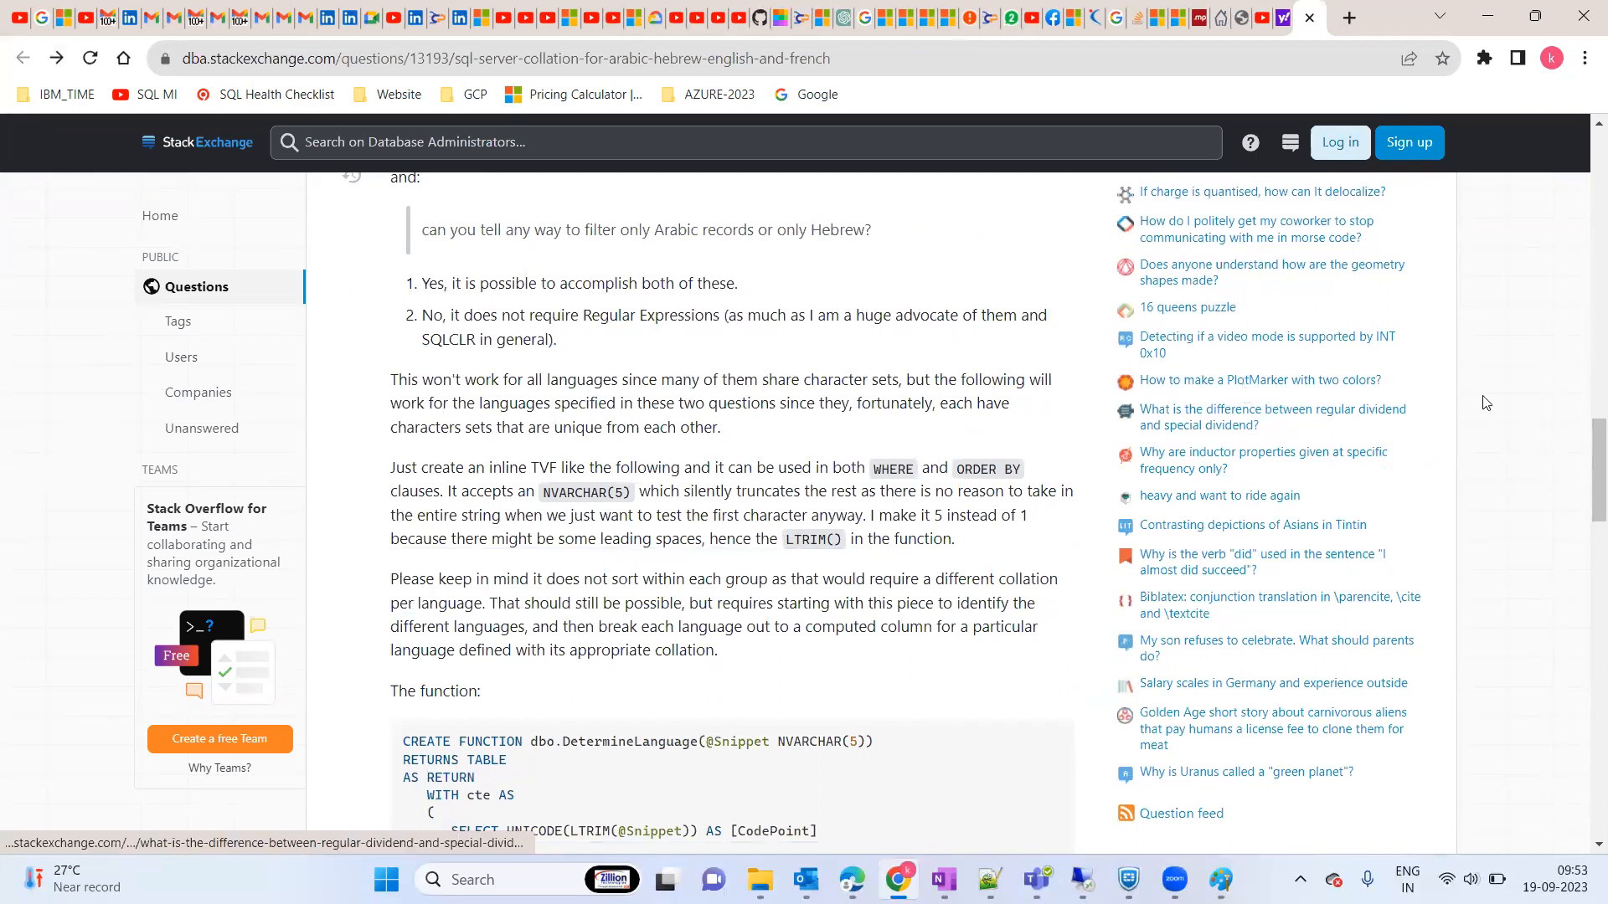
{"action": "left_click", "coordinate": [1585, 409]}
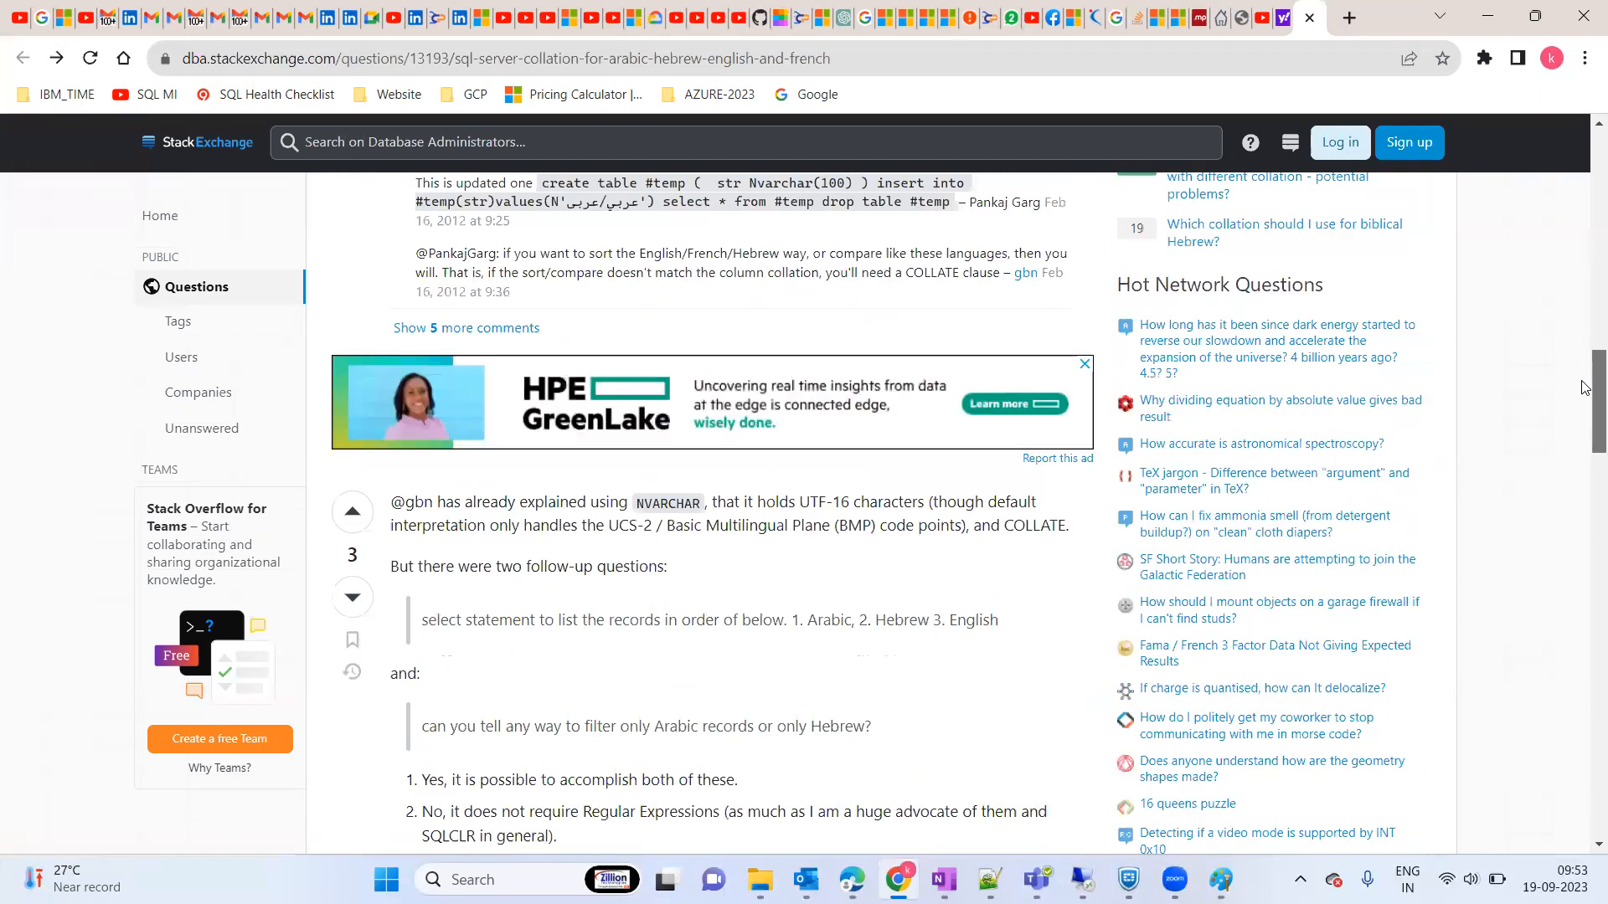
{"action": "left_click_drag", "start_coordinate": [1585, 387], "coordinate": [1585, 356]}
{"action": "mouse_move", "coordinate": [1082, 879]}
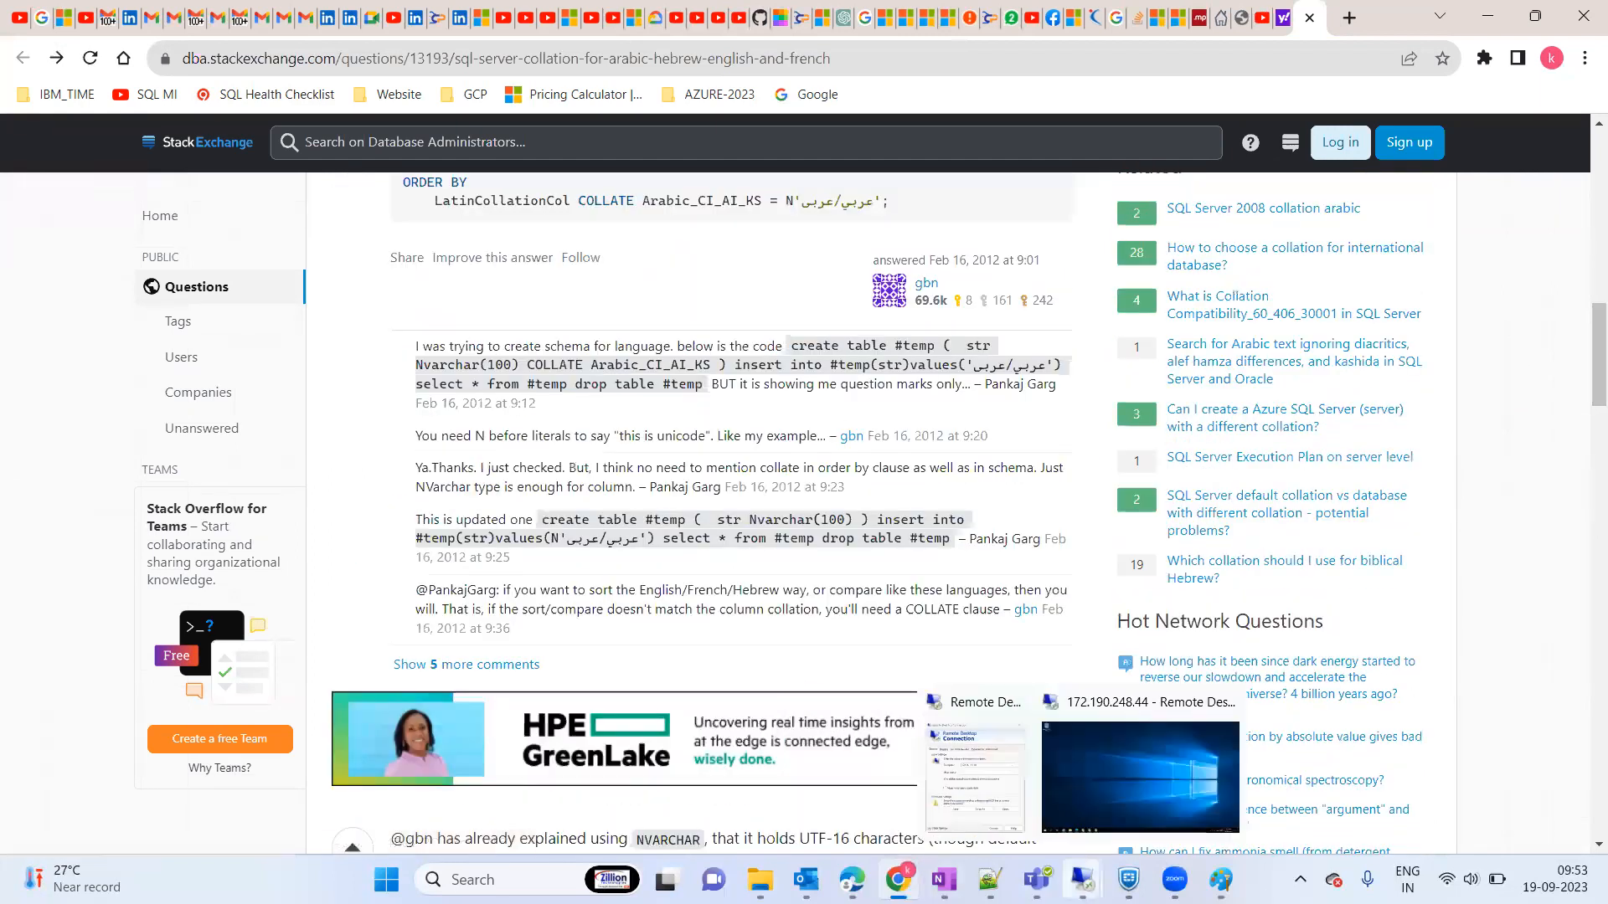
{"action": "left_click", "coordinate": [1102, 745]}
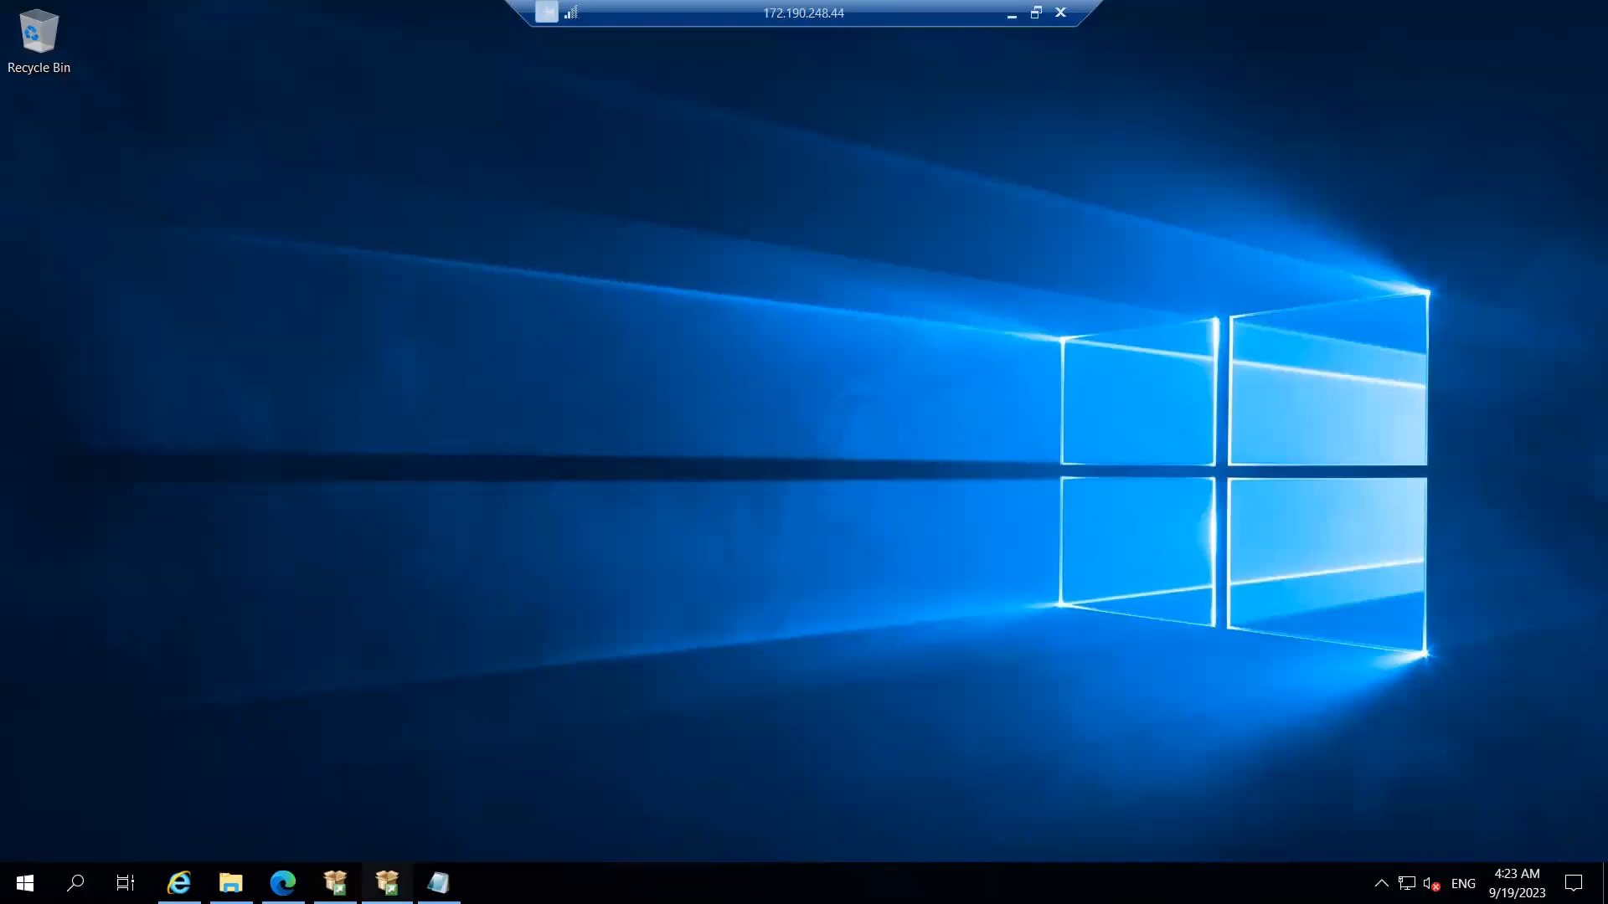
Step: Leave the collation at SQL_Latin1_General_CP1_CI_AS and advance to Database Engine Configuration
{"action": "left_click", "coordinate": [386, 883]}
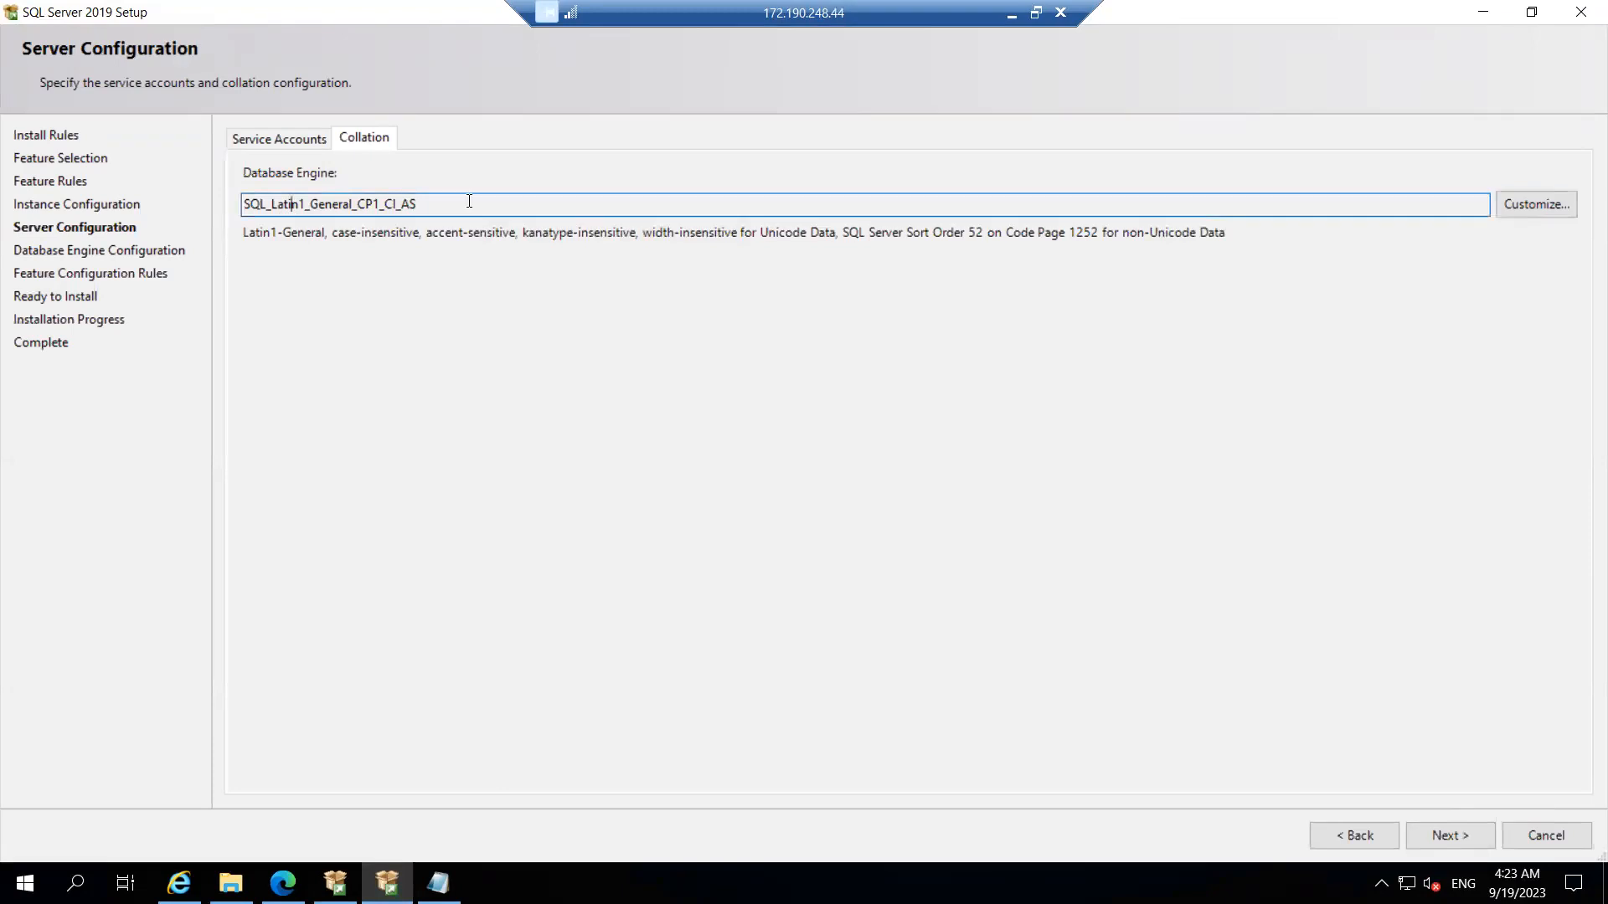
{"action": "left_click_drag", "start_coordinate": [290, 204], "coordinate": [499, 201]}
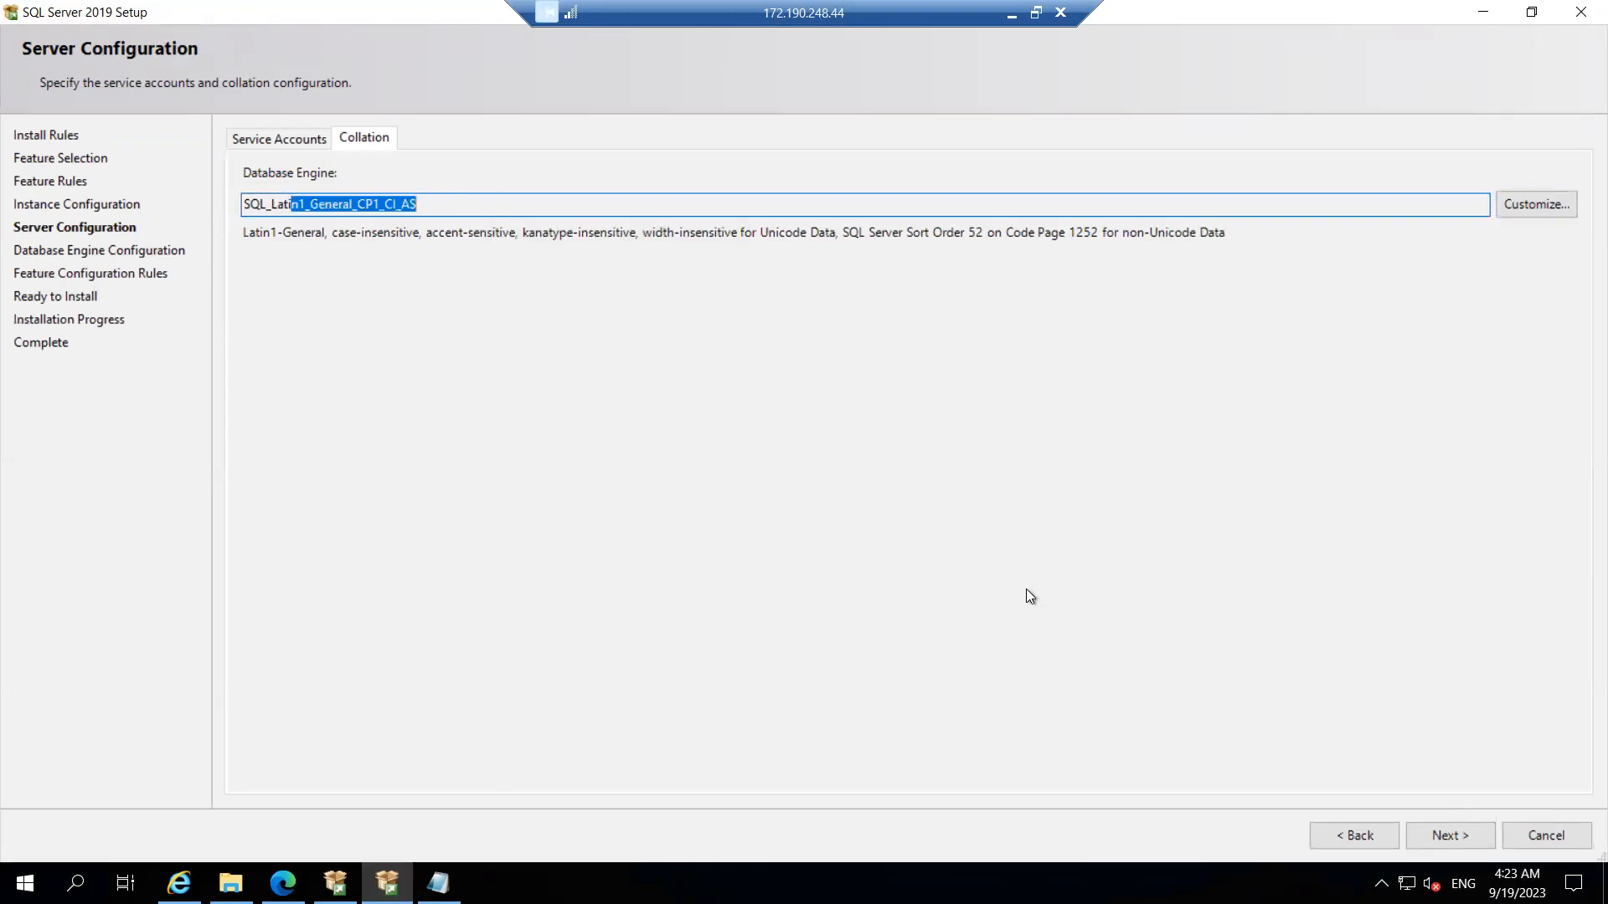
{"action": "left_click", "coordinate": [1454, 835]}
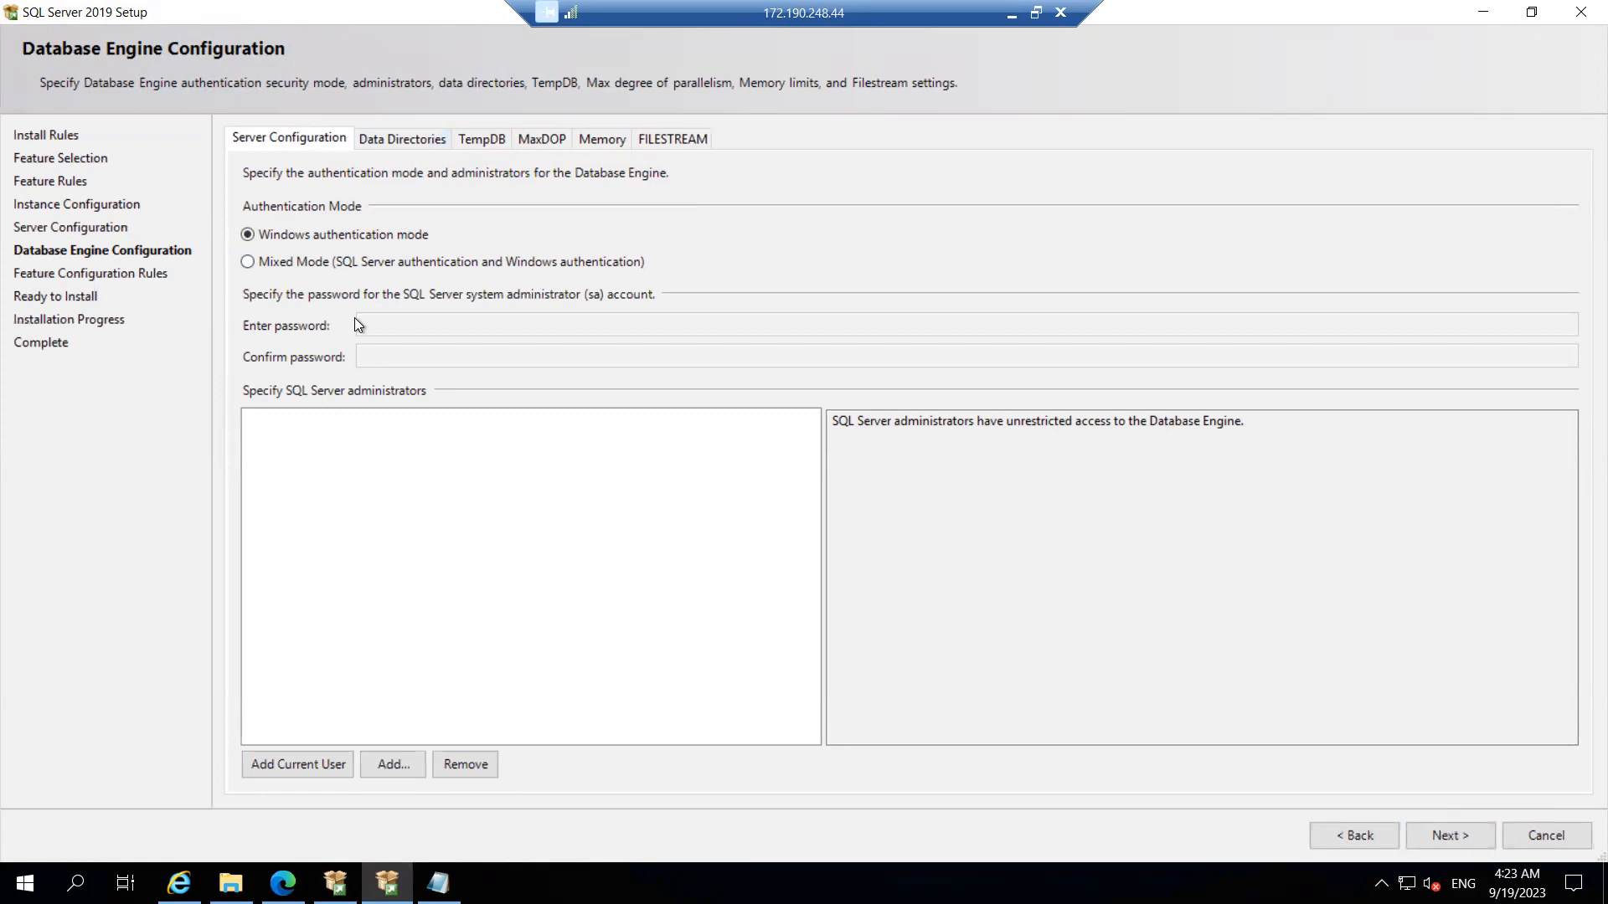
Step: Select Mixed Mode (SQL Server and Windows authentication) for the Database Engine
{"action": "left_click", "coordinate": [248, 263]}
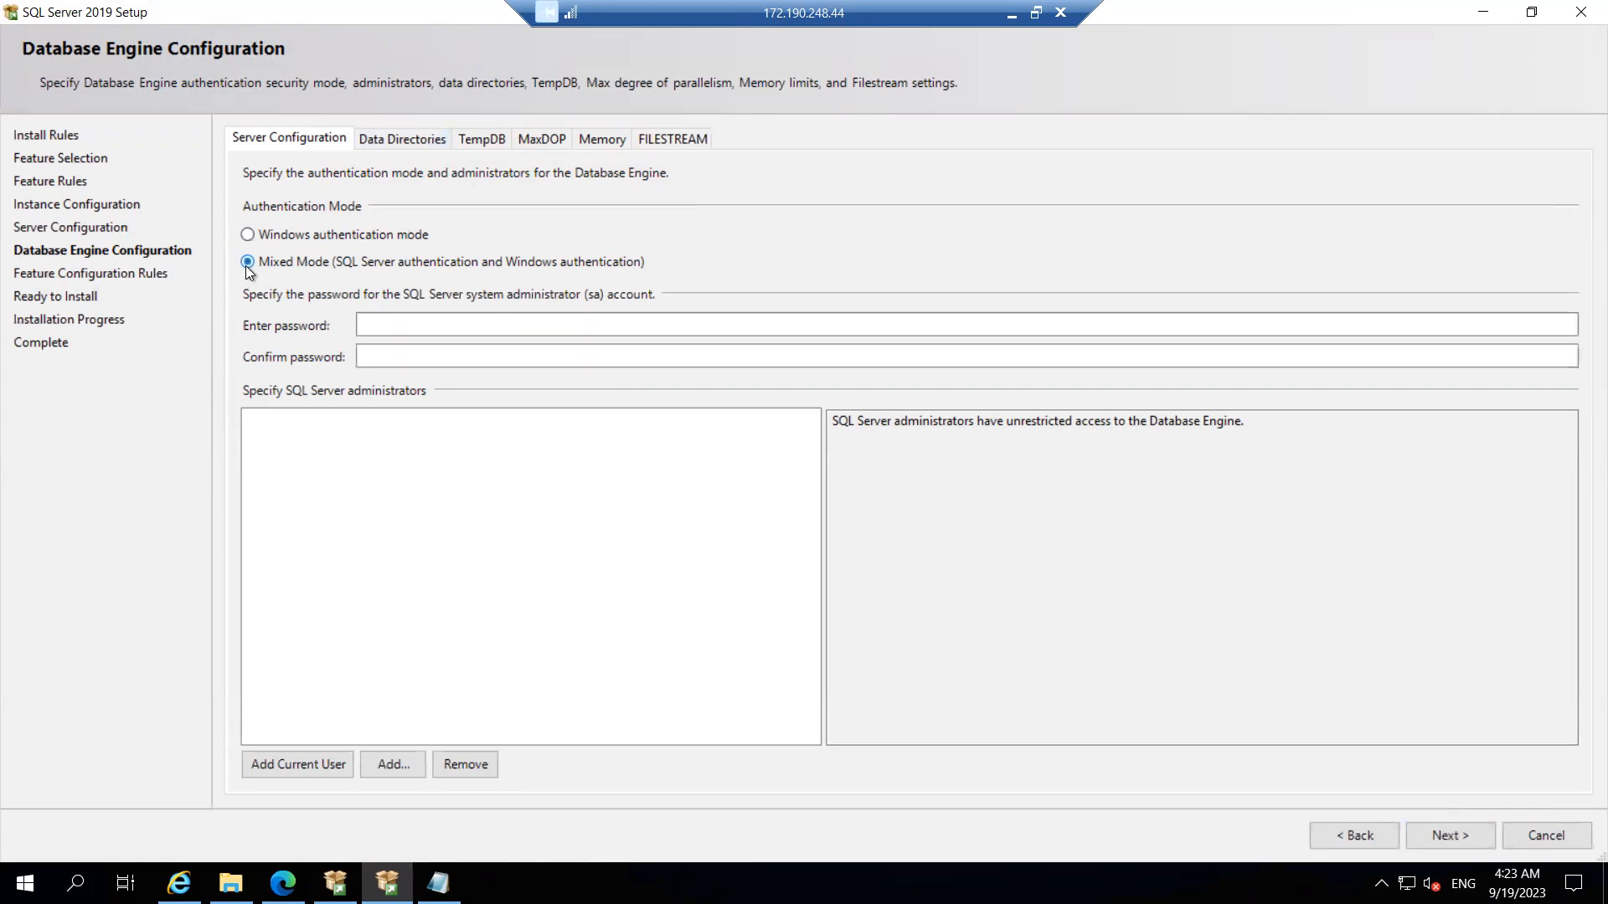
{"action": "left_click", "coordinate": [319, 240]}
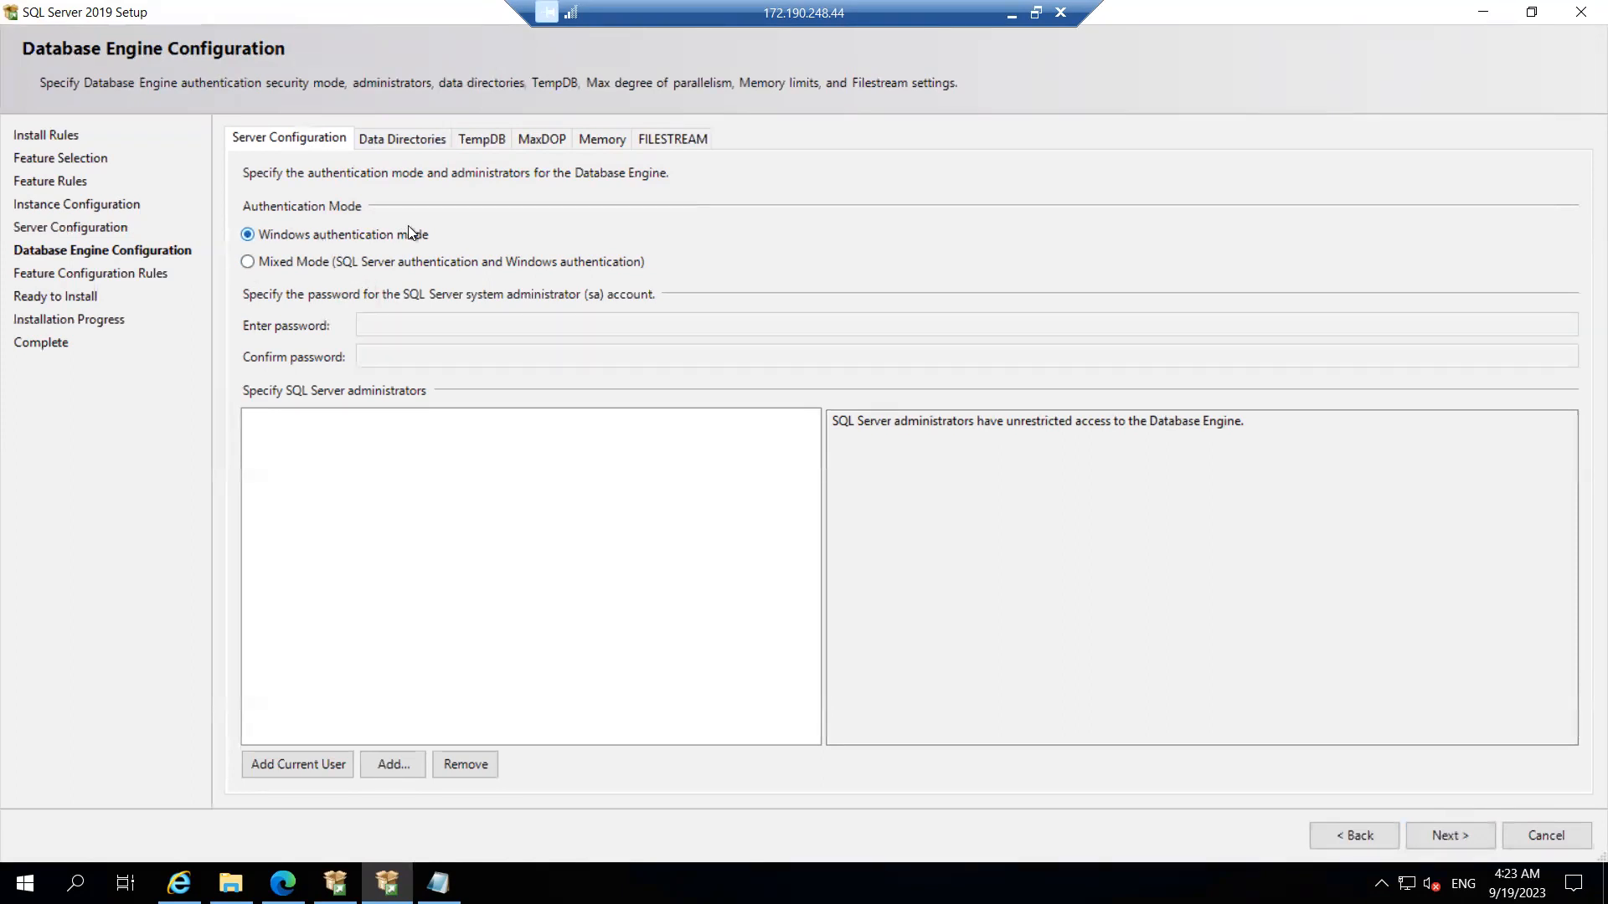
{"action": "left_click", "coordinate": [250, 262]}
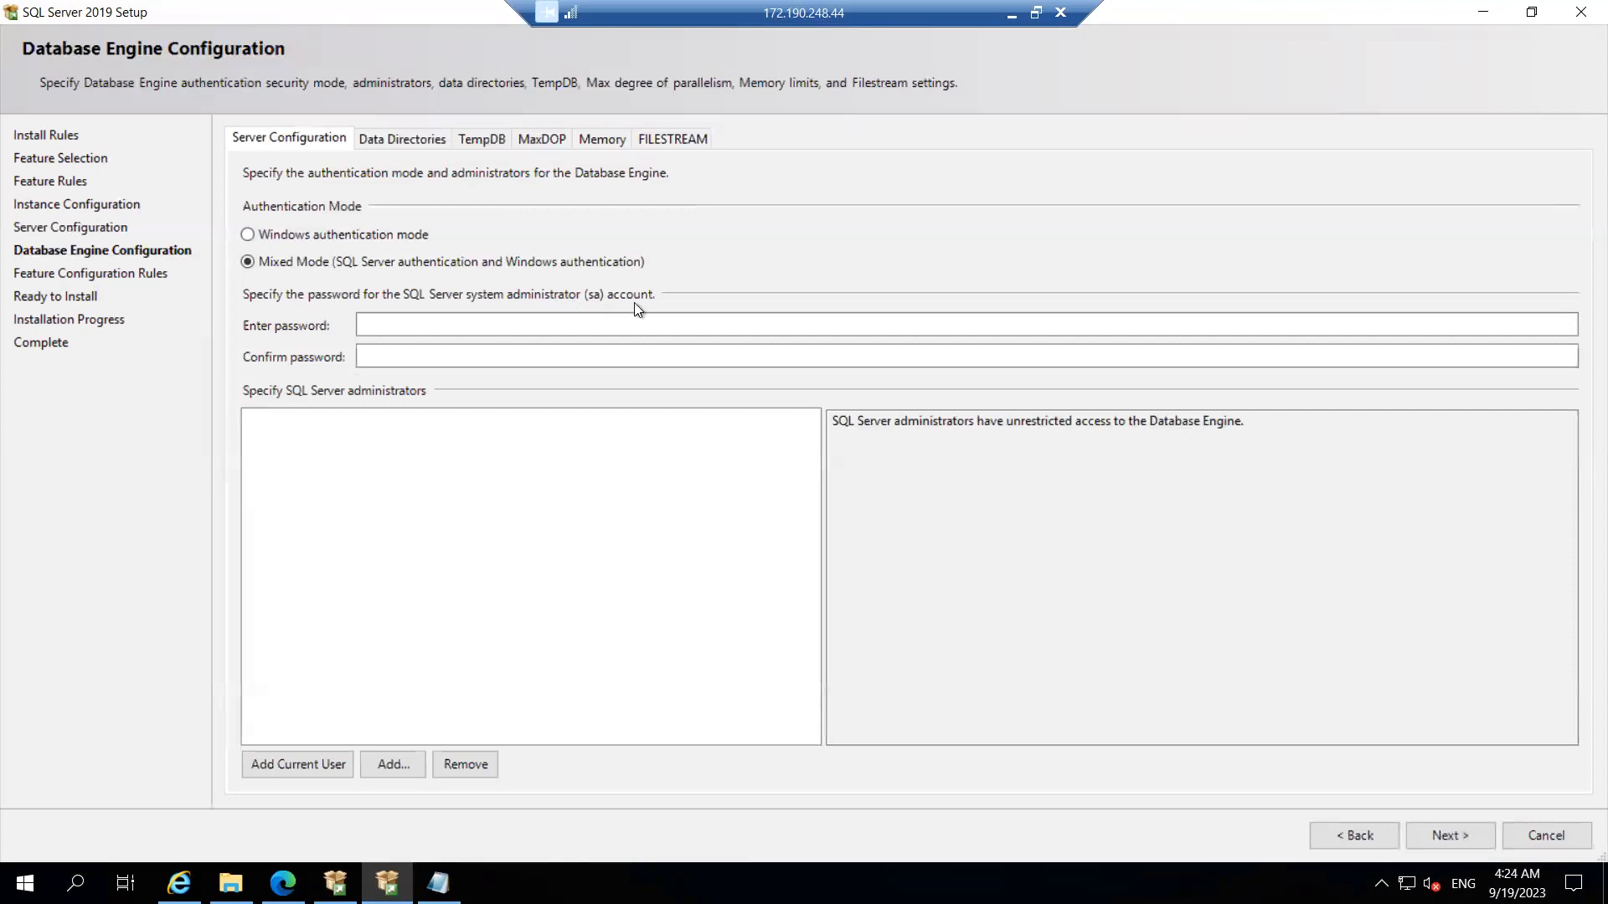
Step: Enter the sa account password and start retyping it in Confirm password
{"action": "left_click", "coordinate": [403, 328]}
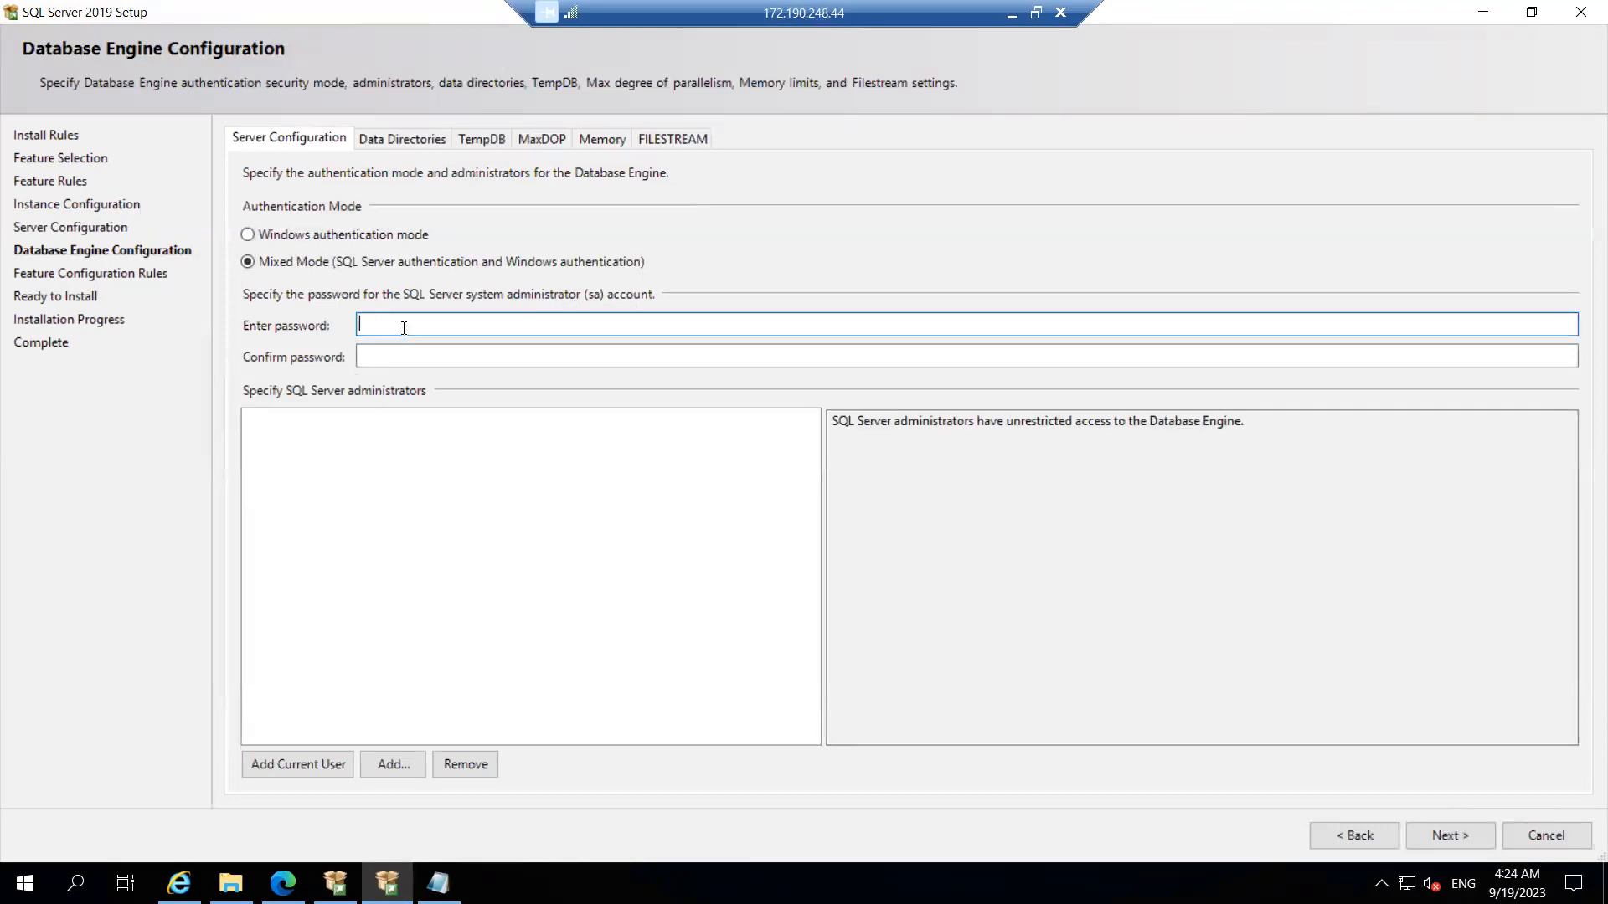
{"action": "type", "text": "••"}
{"action": "type", "text": "••••••"}
{"action": "key", "text": "BackSpace"}
{"action": "key", "text": "BackSpace"}
{"action": "key", "text": "BackSpace"}
{"action": "key", "text": "BackSpace"}
{"action": "key", "text": "BackSpace"}
{"action": "key", "text": "BackSpace"}
{"action": "type", "text": "••••••••••••"}
{"action": "key", "text": "Tab"}
{"action": "type", "text": "•••••••••"}
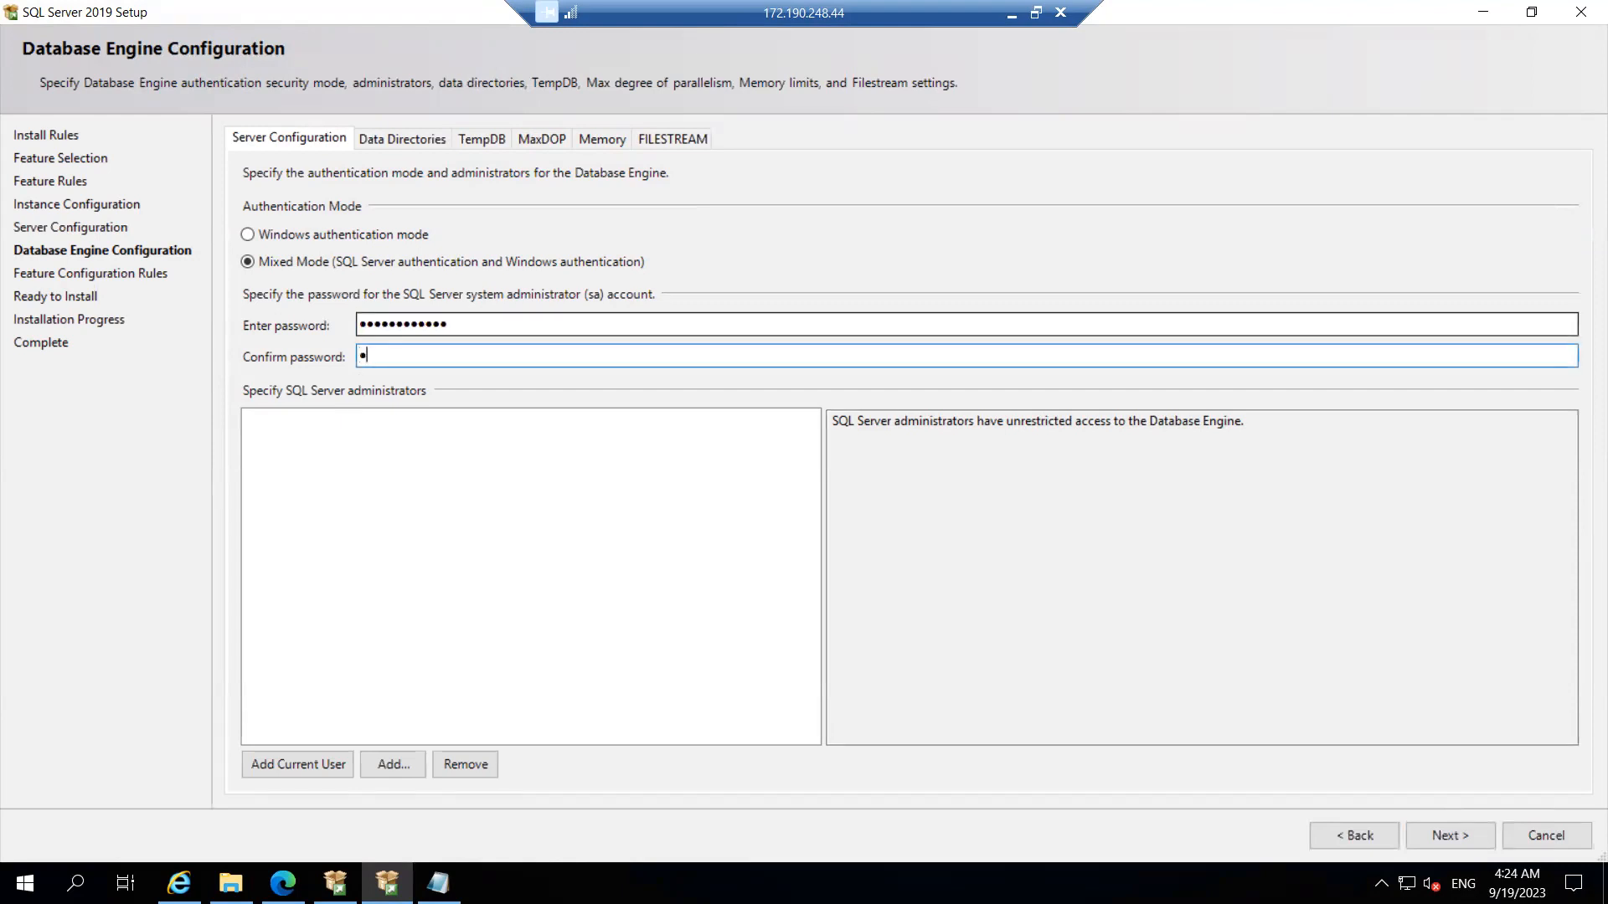
{"action": "type", "text": "•••"}
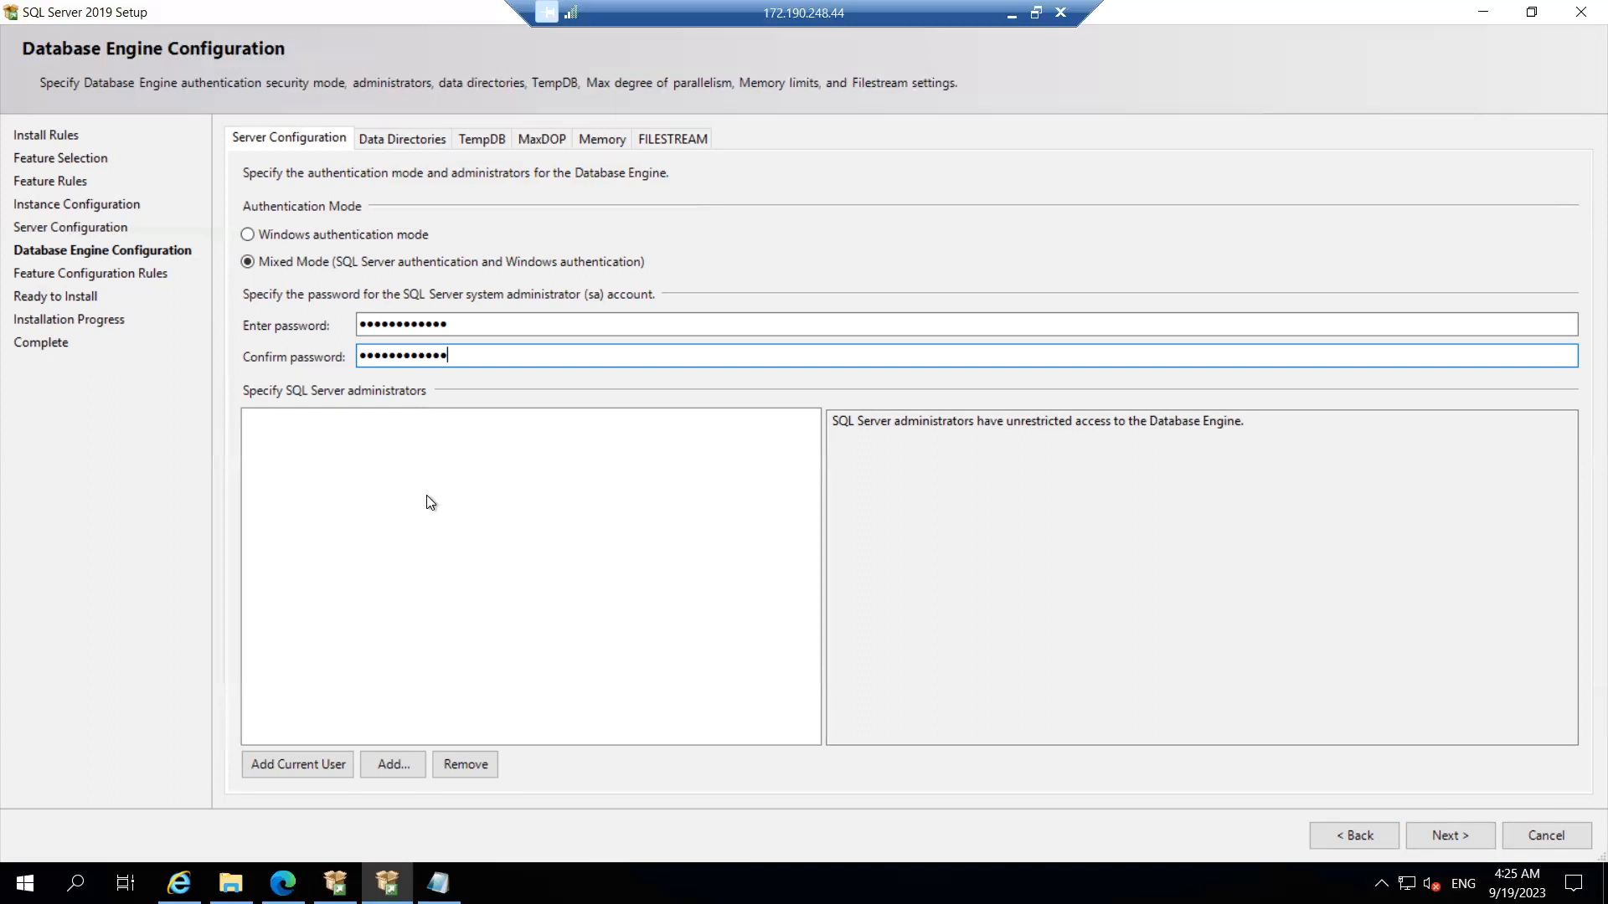
{"action": "key", "text": "Tab"}
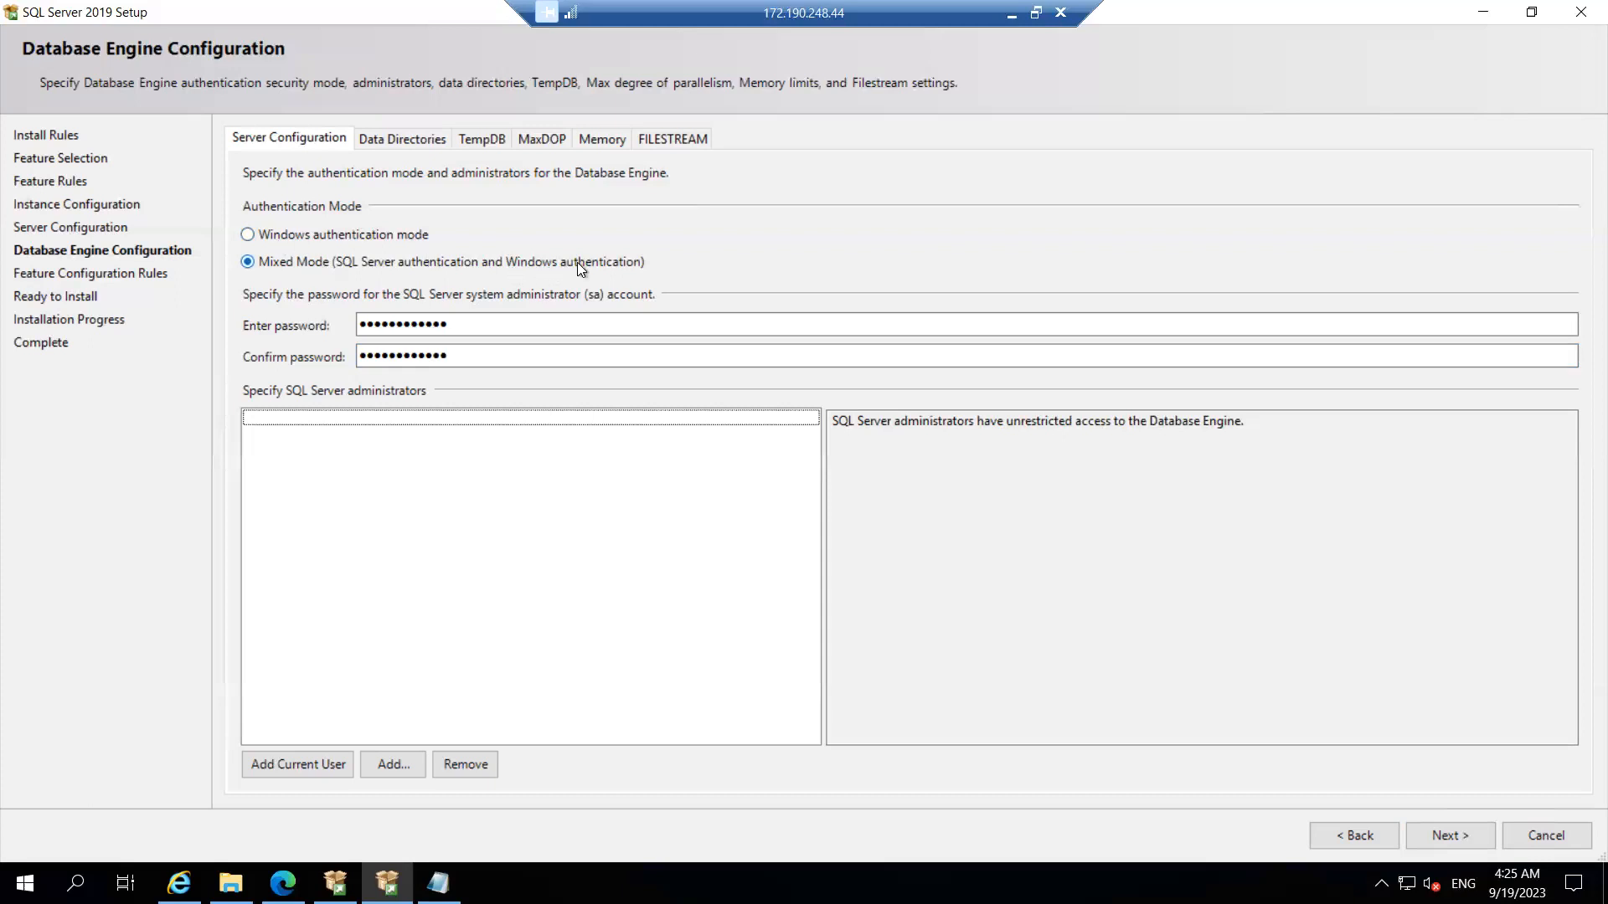
{"action": "left_click", "coordinate": [494, 324]}
Step: Add the current Windows user as a SQL Server administrator and show the Data Directories settings
{"action": "left_click", "coordinate": [333, 775]}
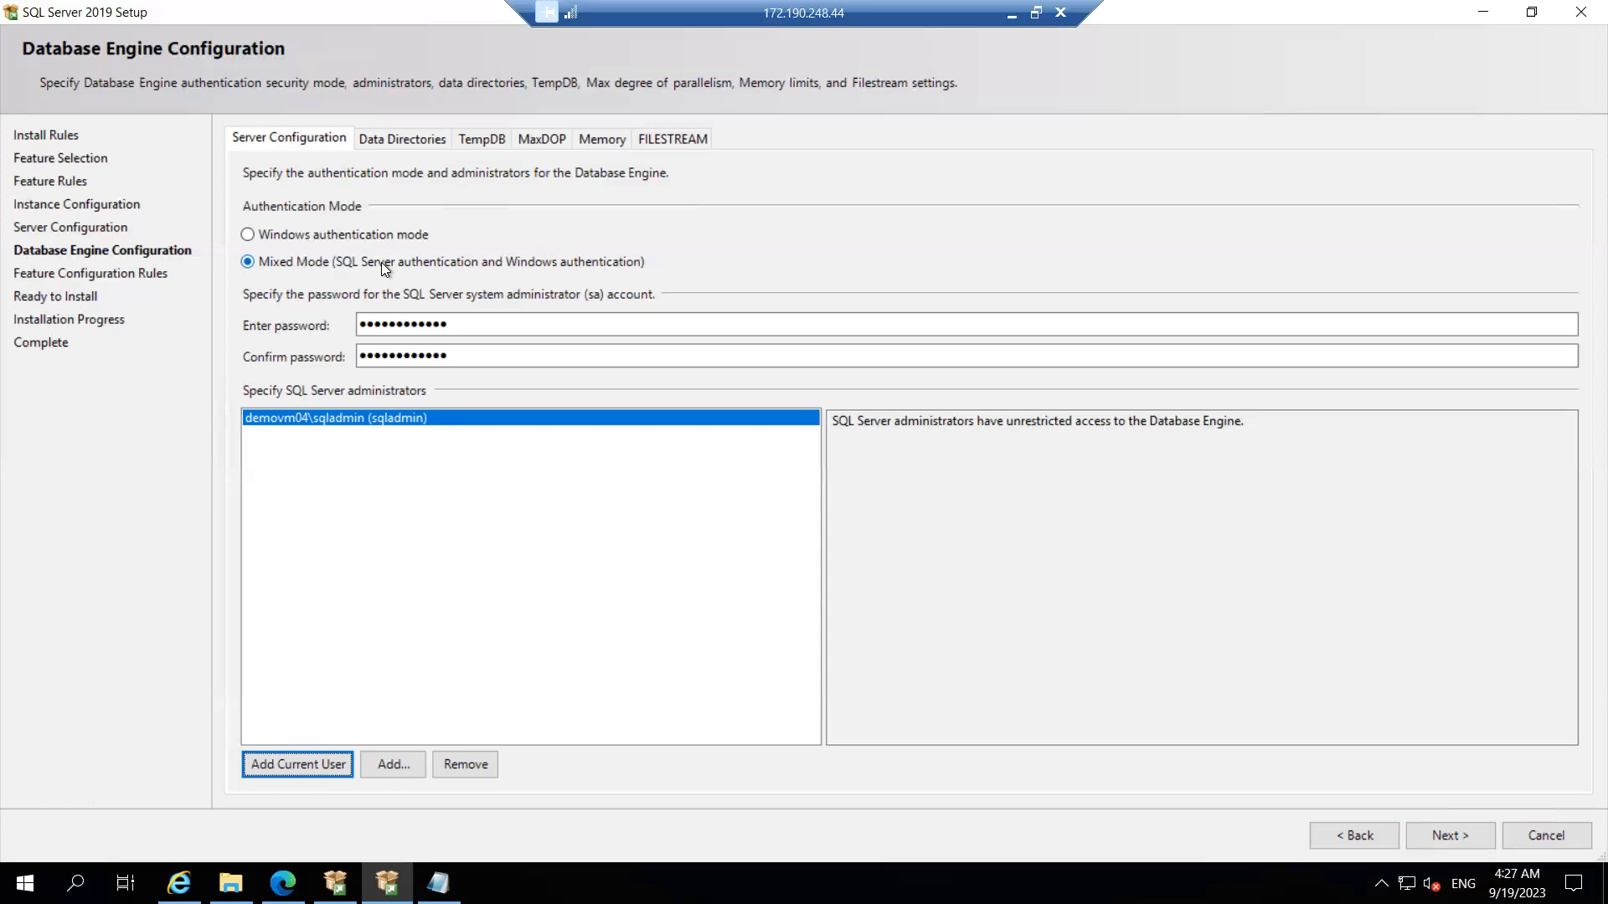
{"action": "left_click", "coordinate": [404, 139]}
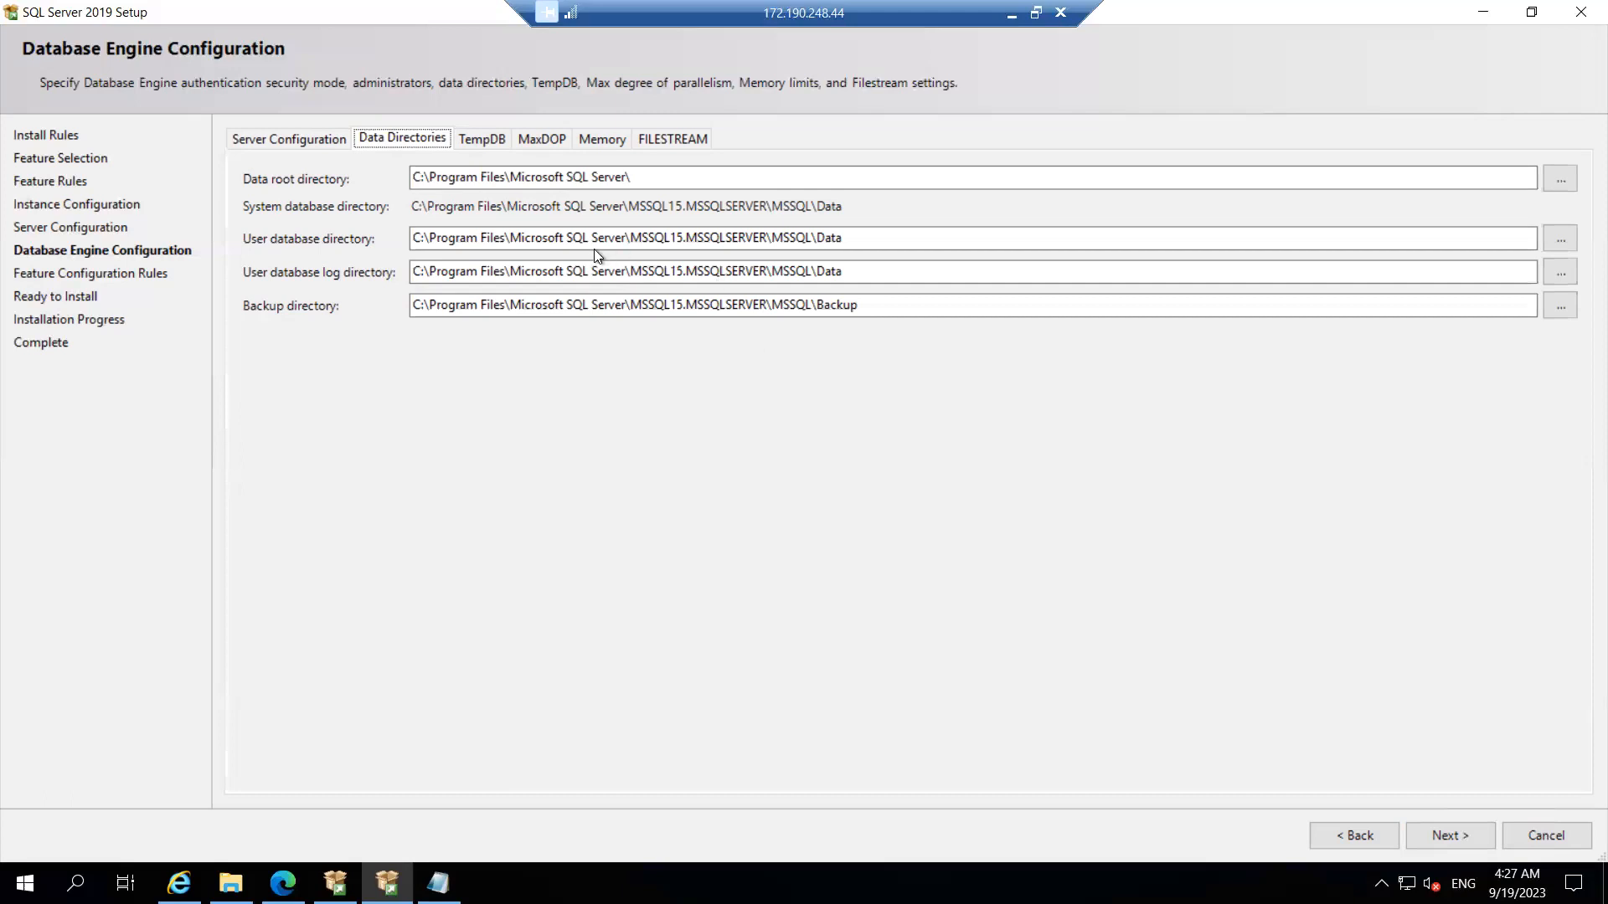
Step: Check the User database directory path, then switch to the open File Explorer window
{"action": "left_click", "coordinate": [864, 242]}
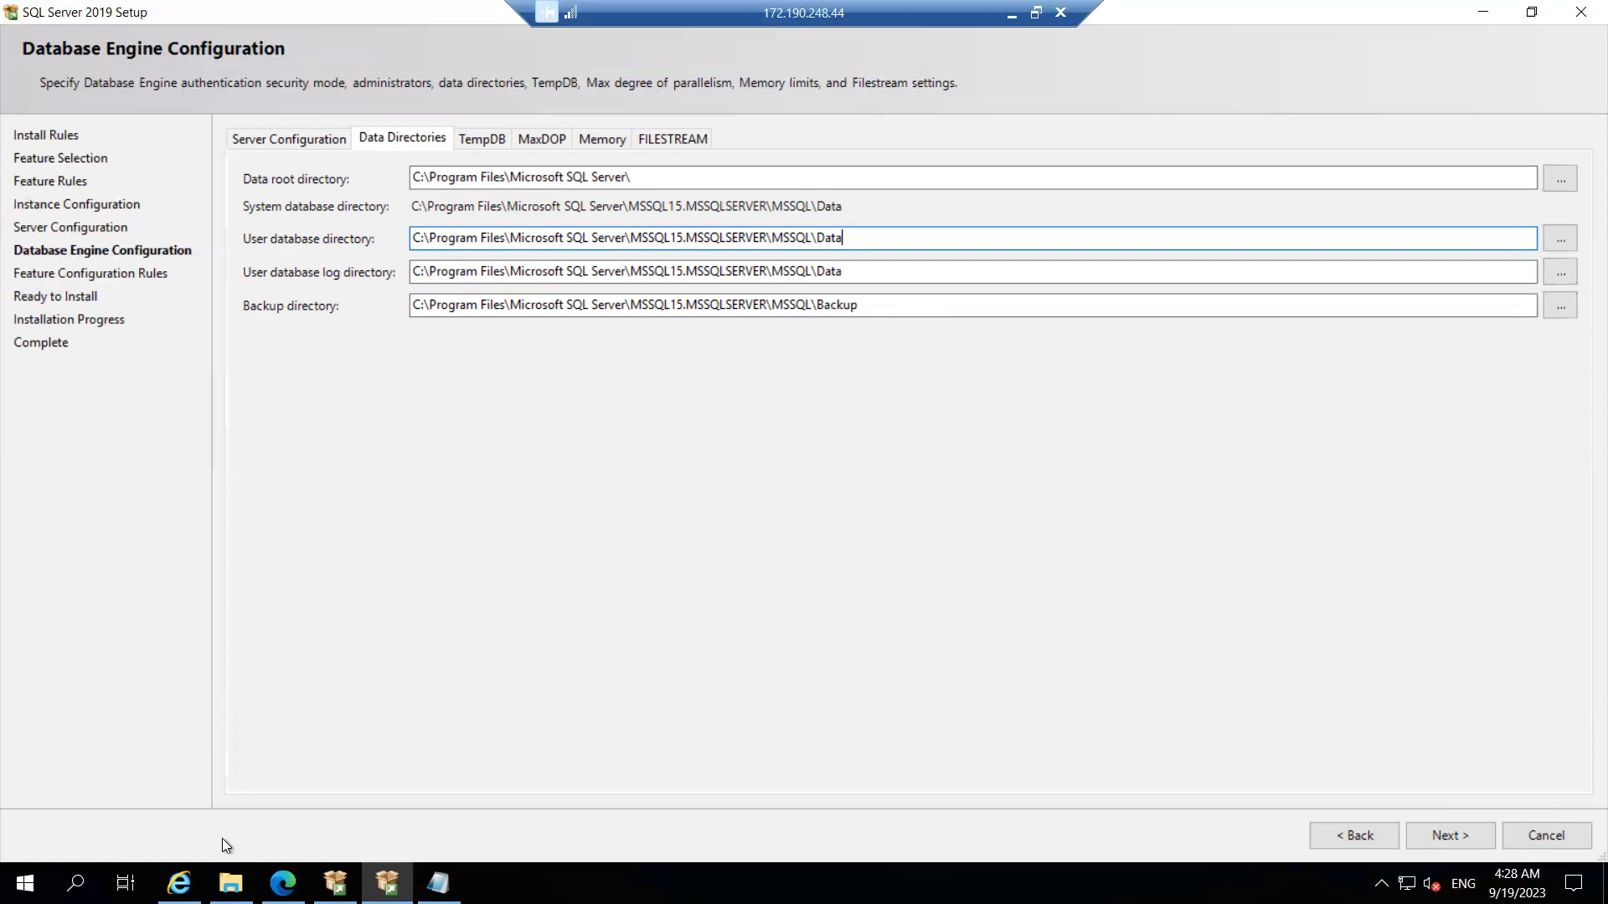
{"action": "left_click", "coordinate": [231, 884]}
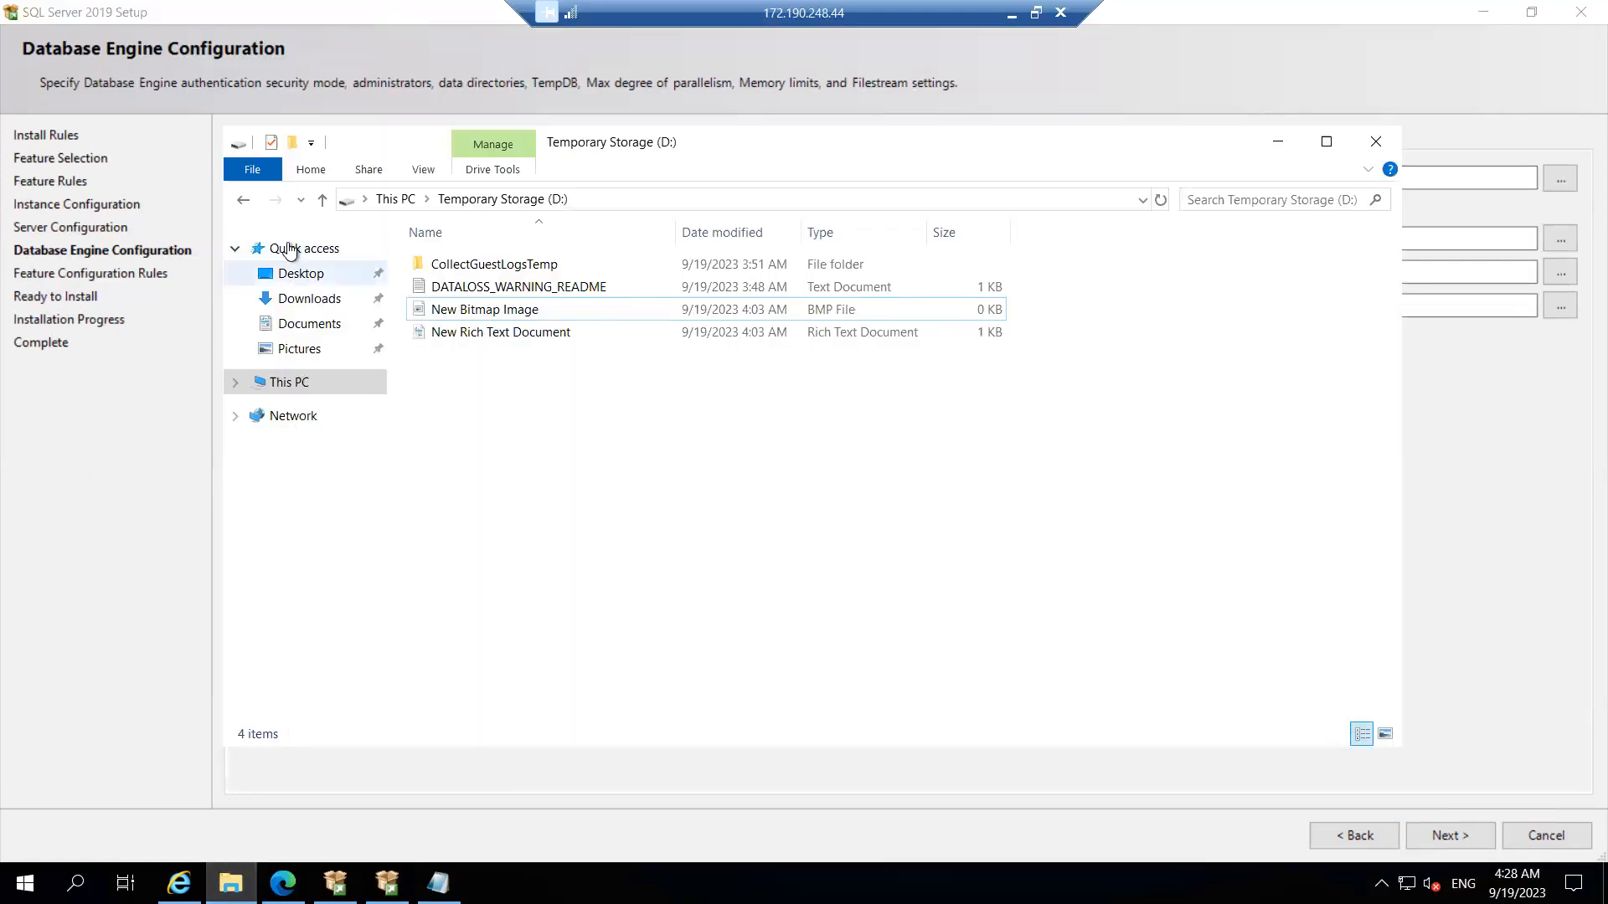
Step: List the drives under This PC and bring up the Run dialog
{"action": "left_click", "coordinate": [287, 382]}
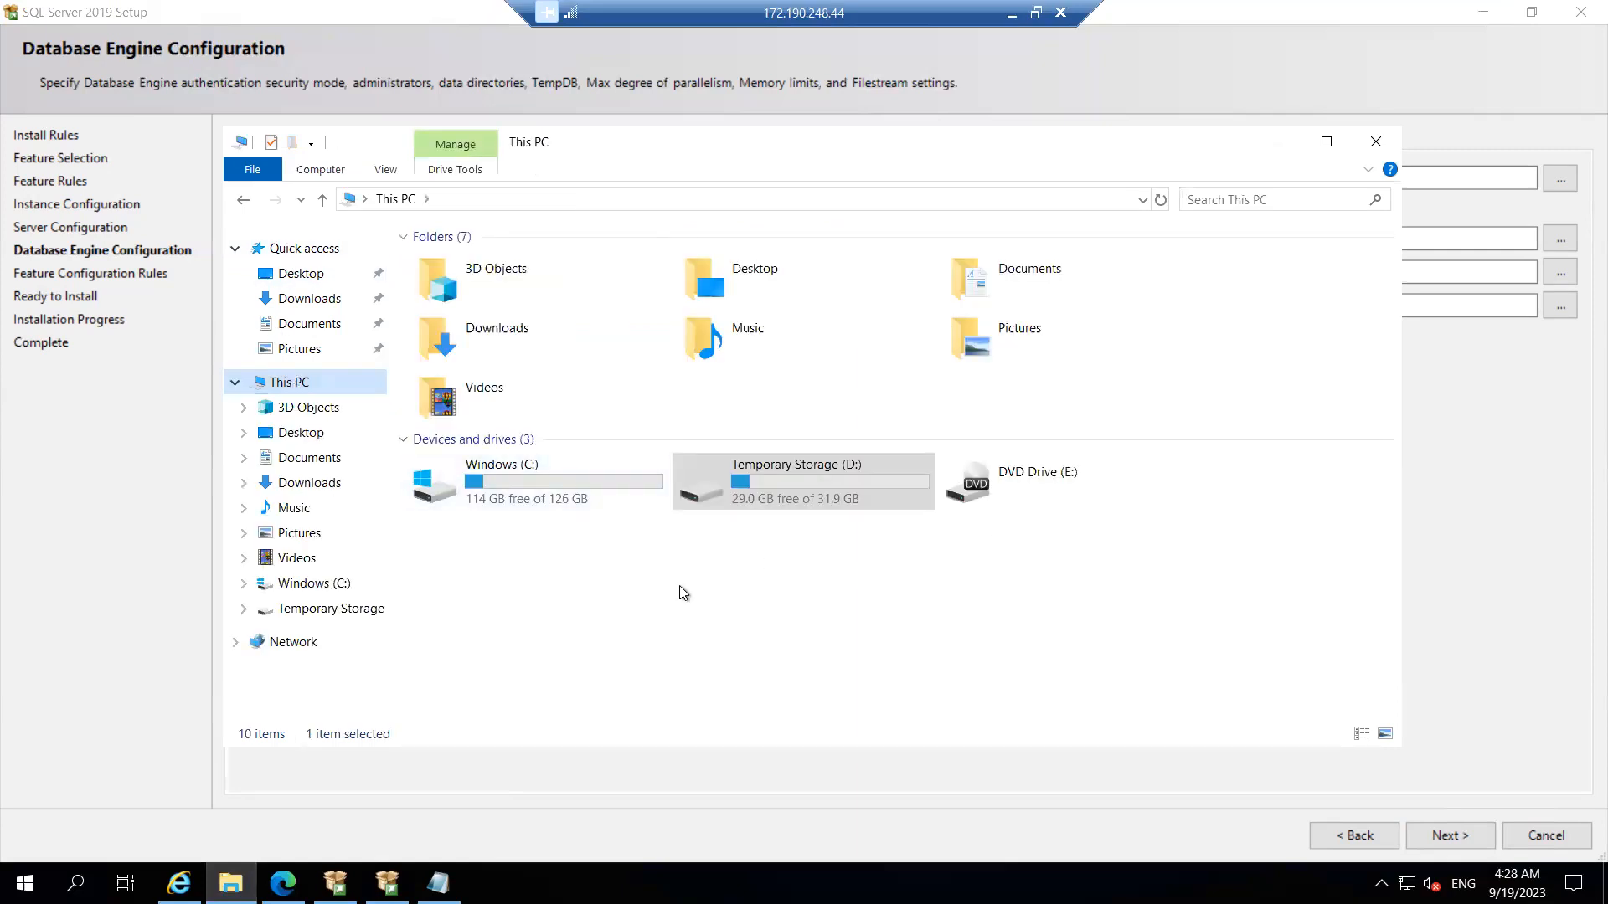
{"action": "key", "text": "super+r"}
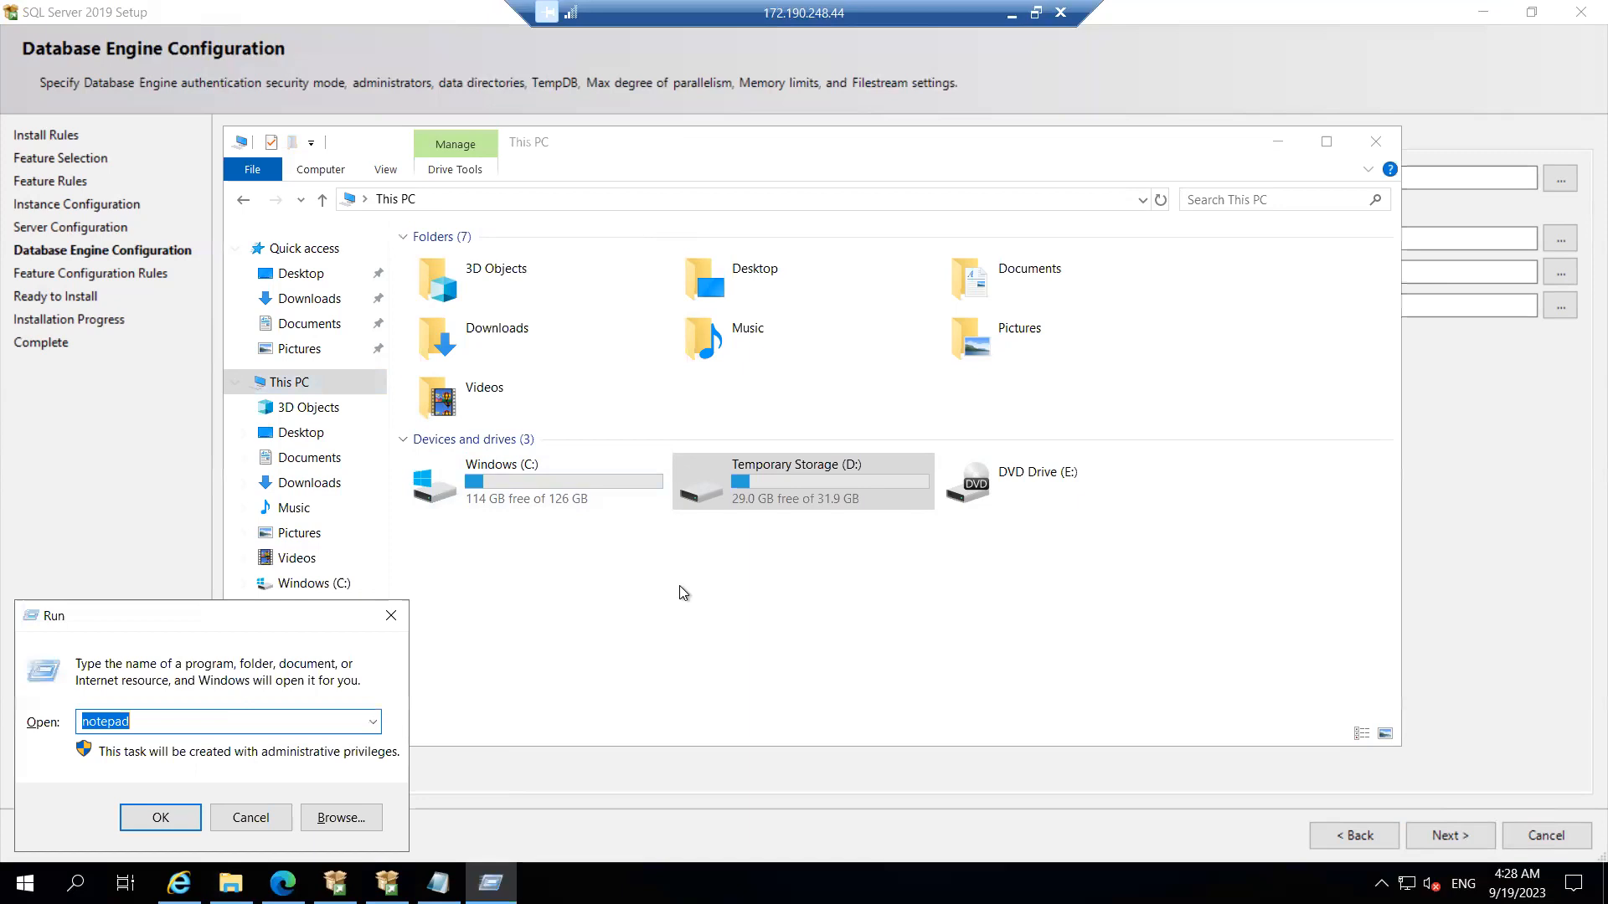
Step: Launch diskmgmt.msc and initialize Disk 2 with a GPT partition table
{"action": "type", "text": "diskmgmt.msc"}
{"action": "key", "text": "Return"}
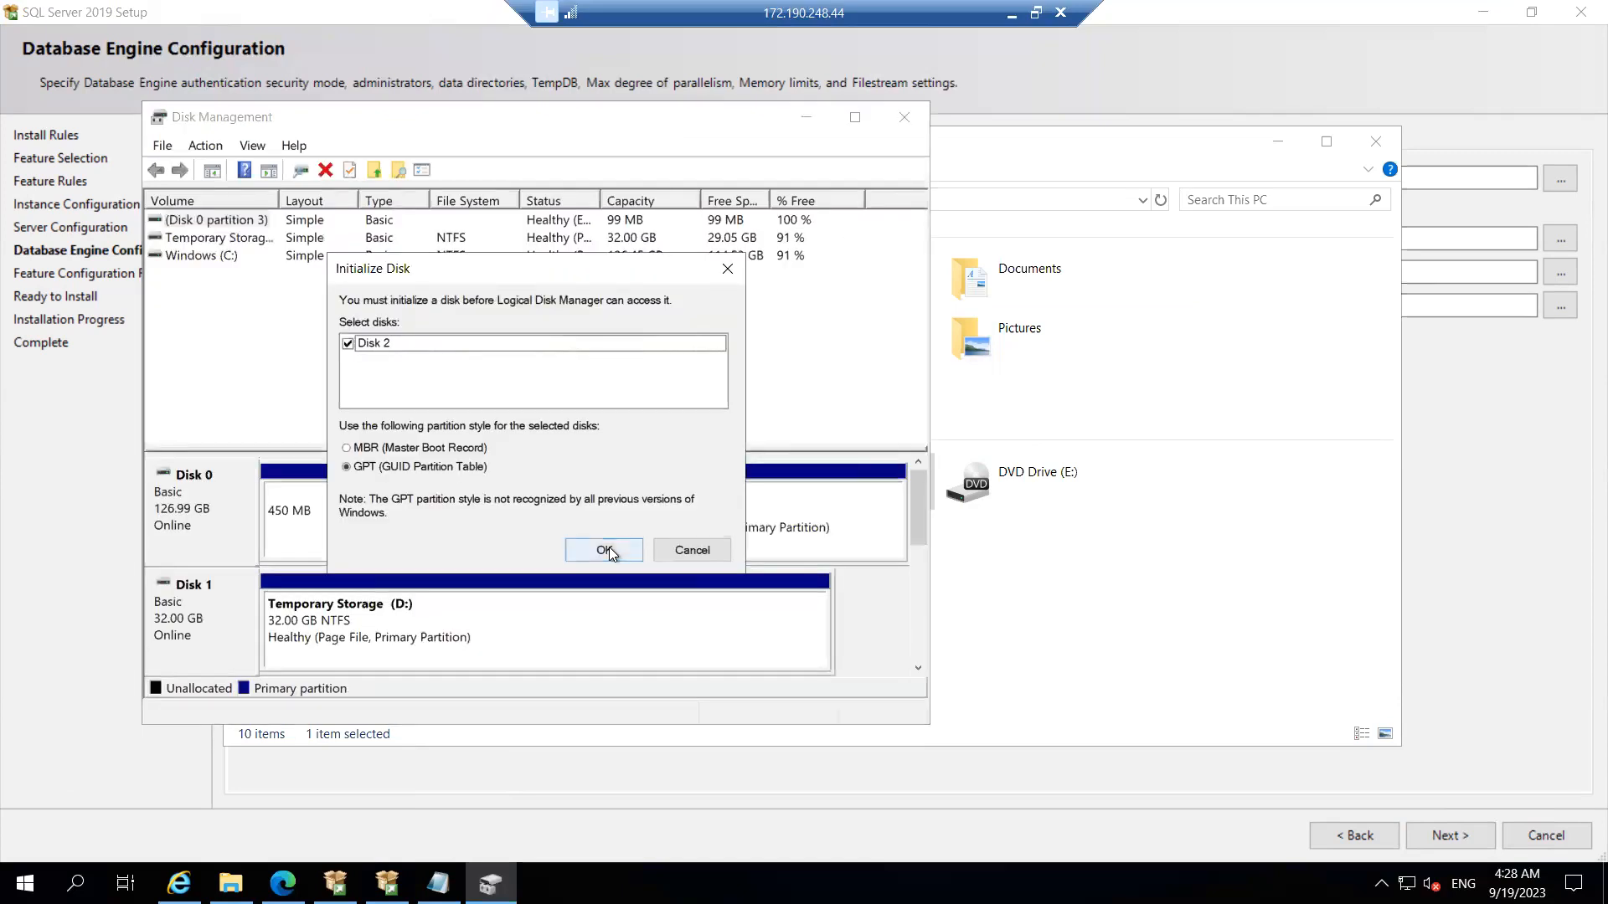
{"action": "left_click", "coordinate": [606, 549]}
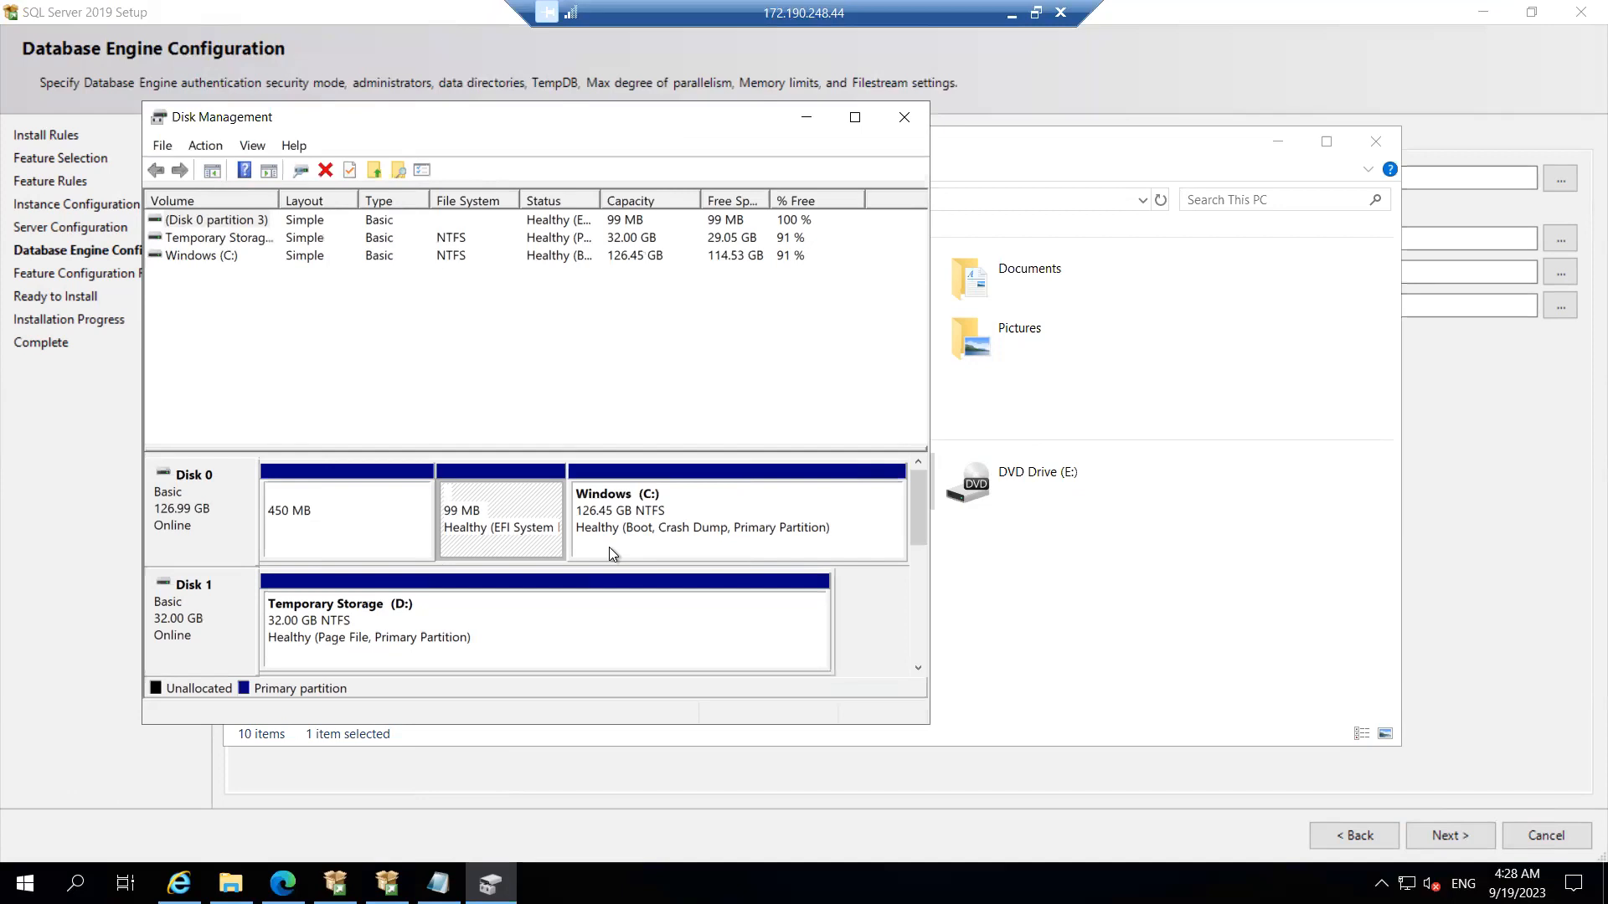
{"action": "right_click", "coordinate": [456, 617]}
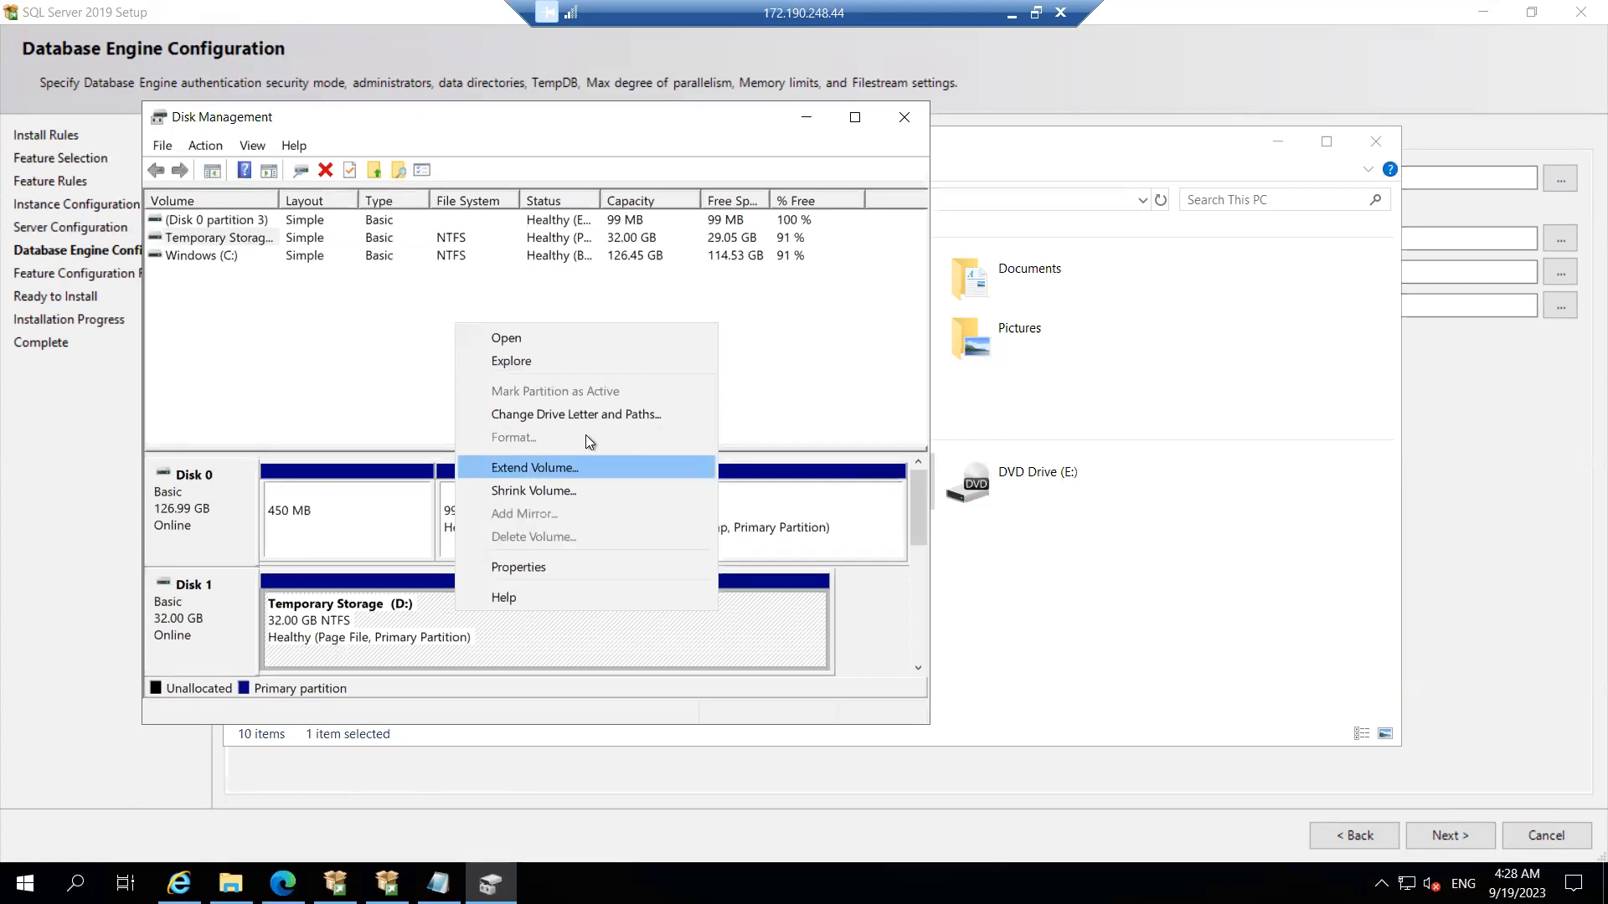
{"action": "left_click", "coordinate": [410, 607]}
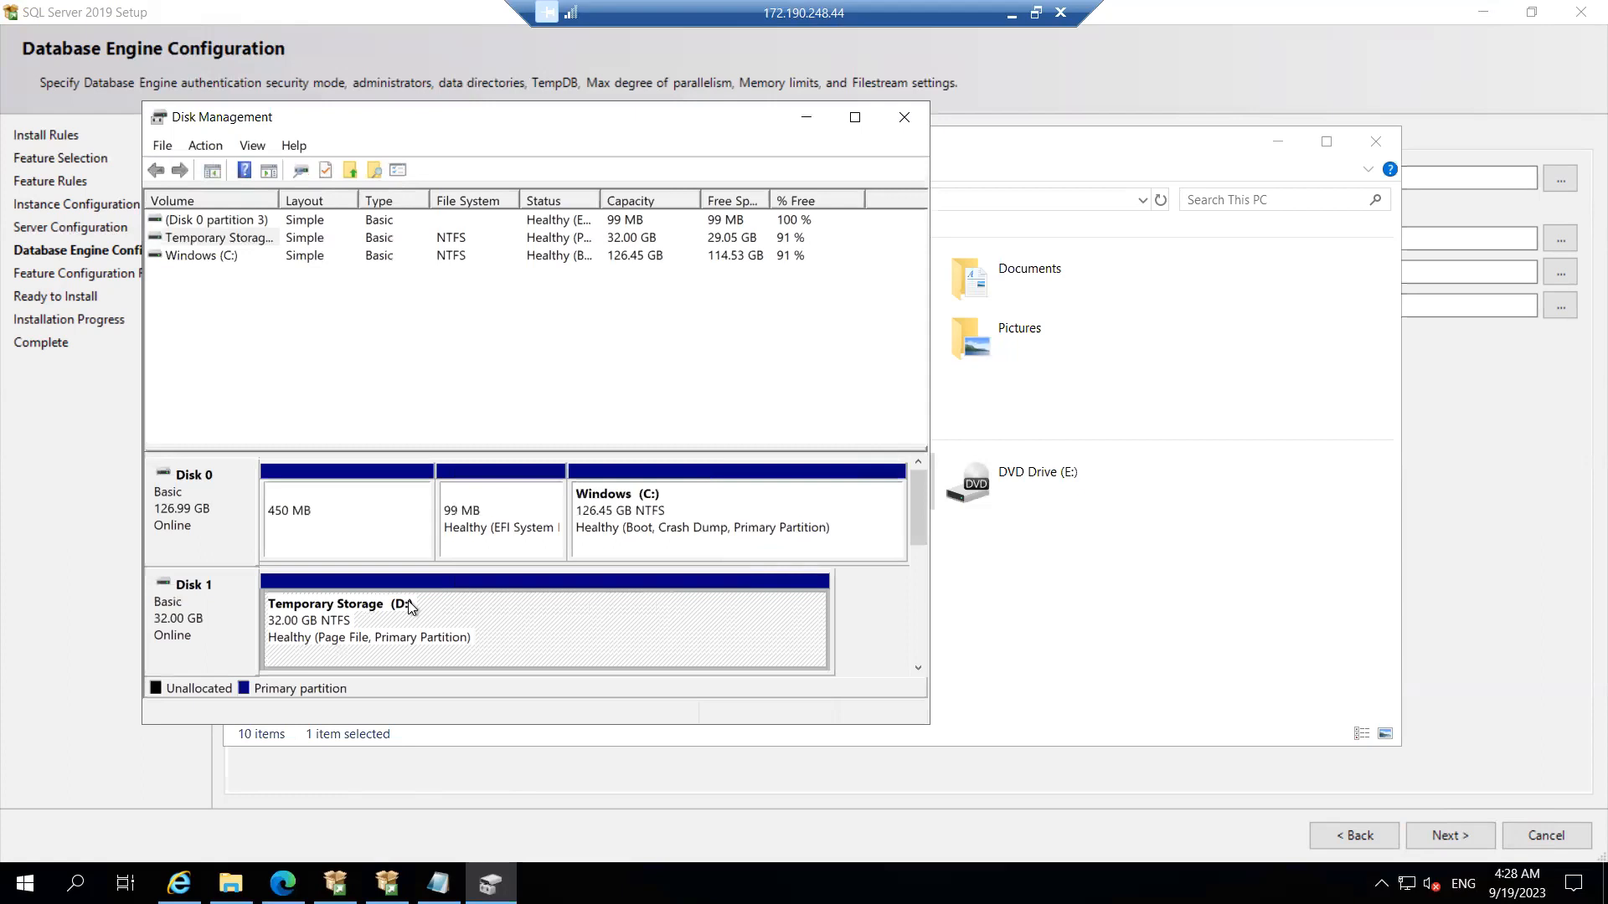
{"action": "right_click", "coordinate": [411, 607]}
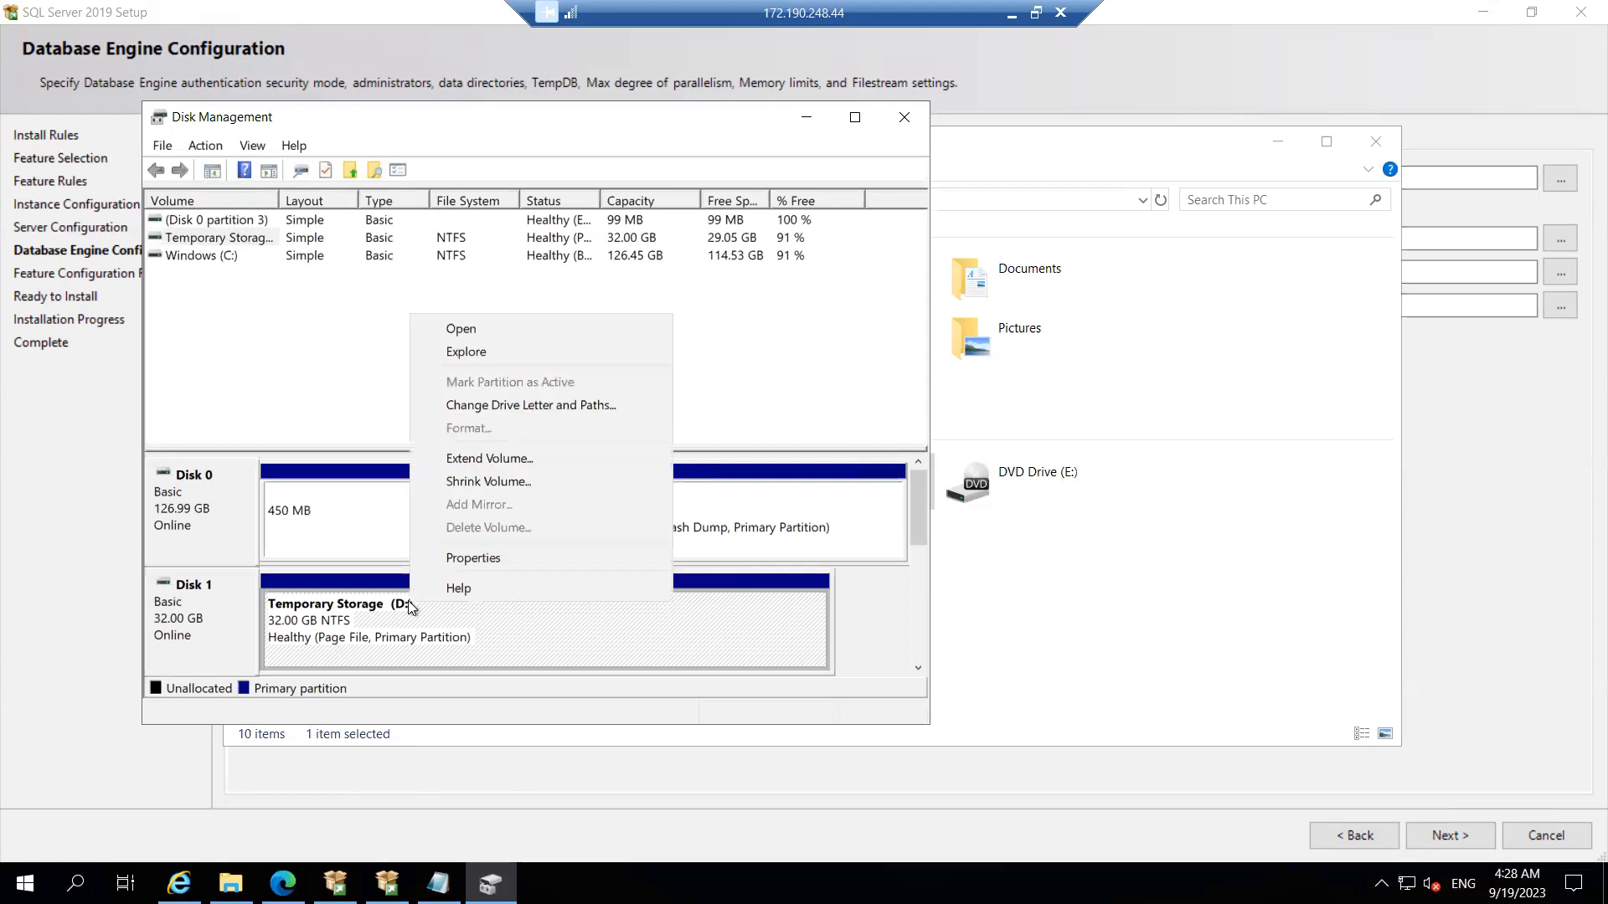
{"action": "left_click", "coordinate": [521, 407]}
{"action": "left_click", "coordinate": [590, 521]}
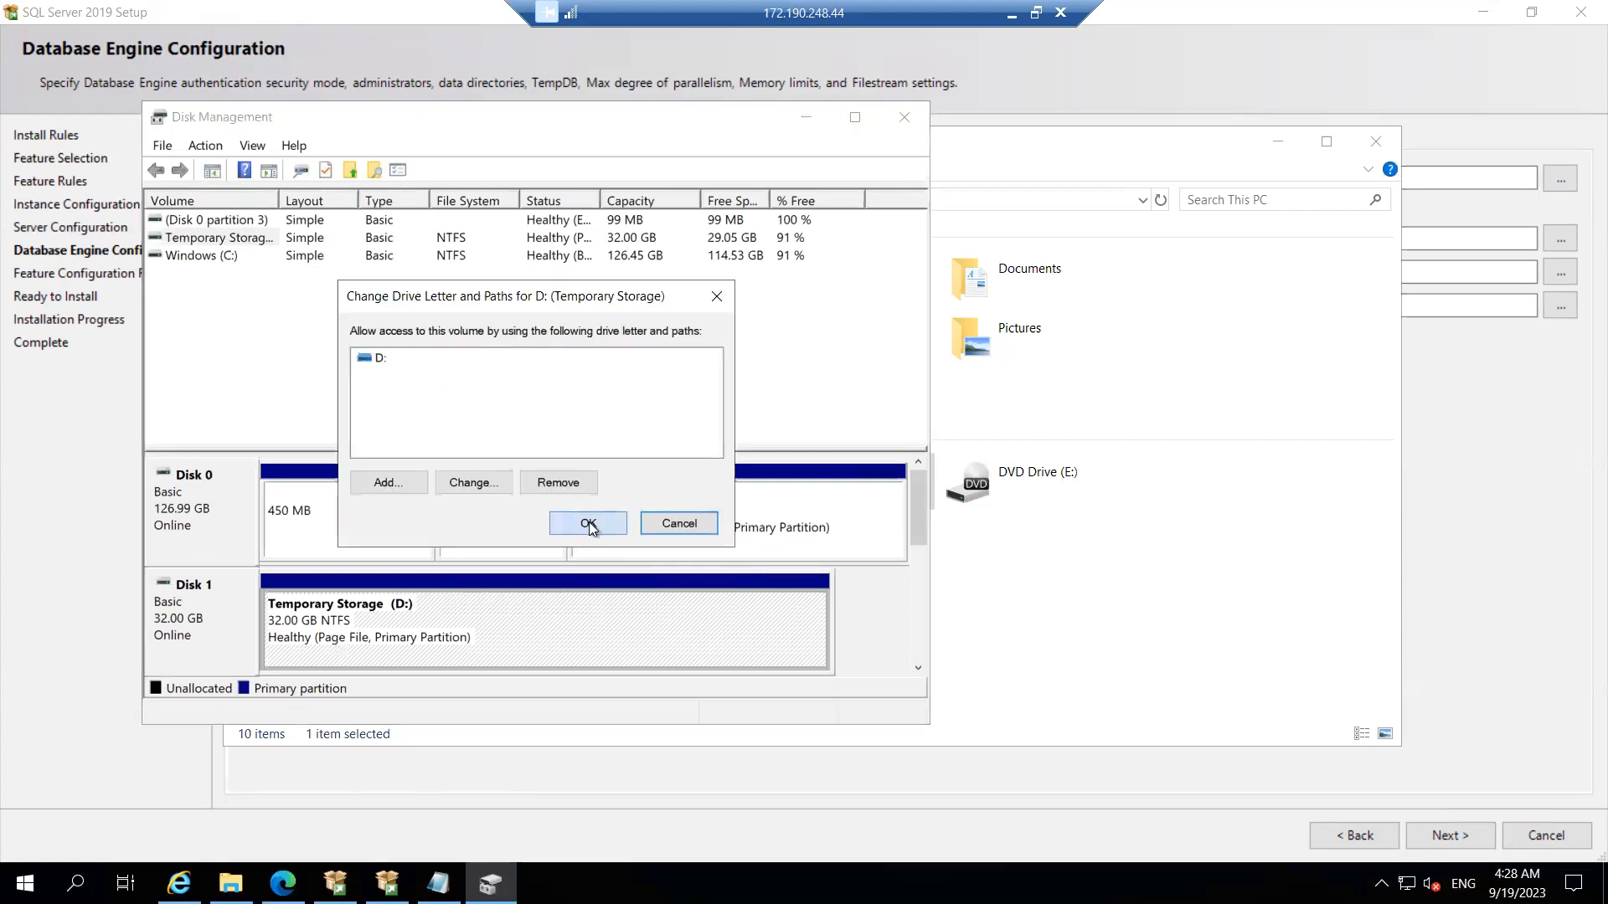
{"action": "right_click", "coordinate": [385, 636]}
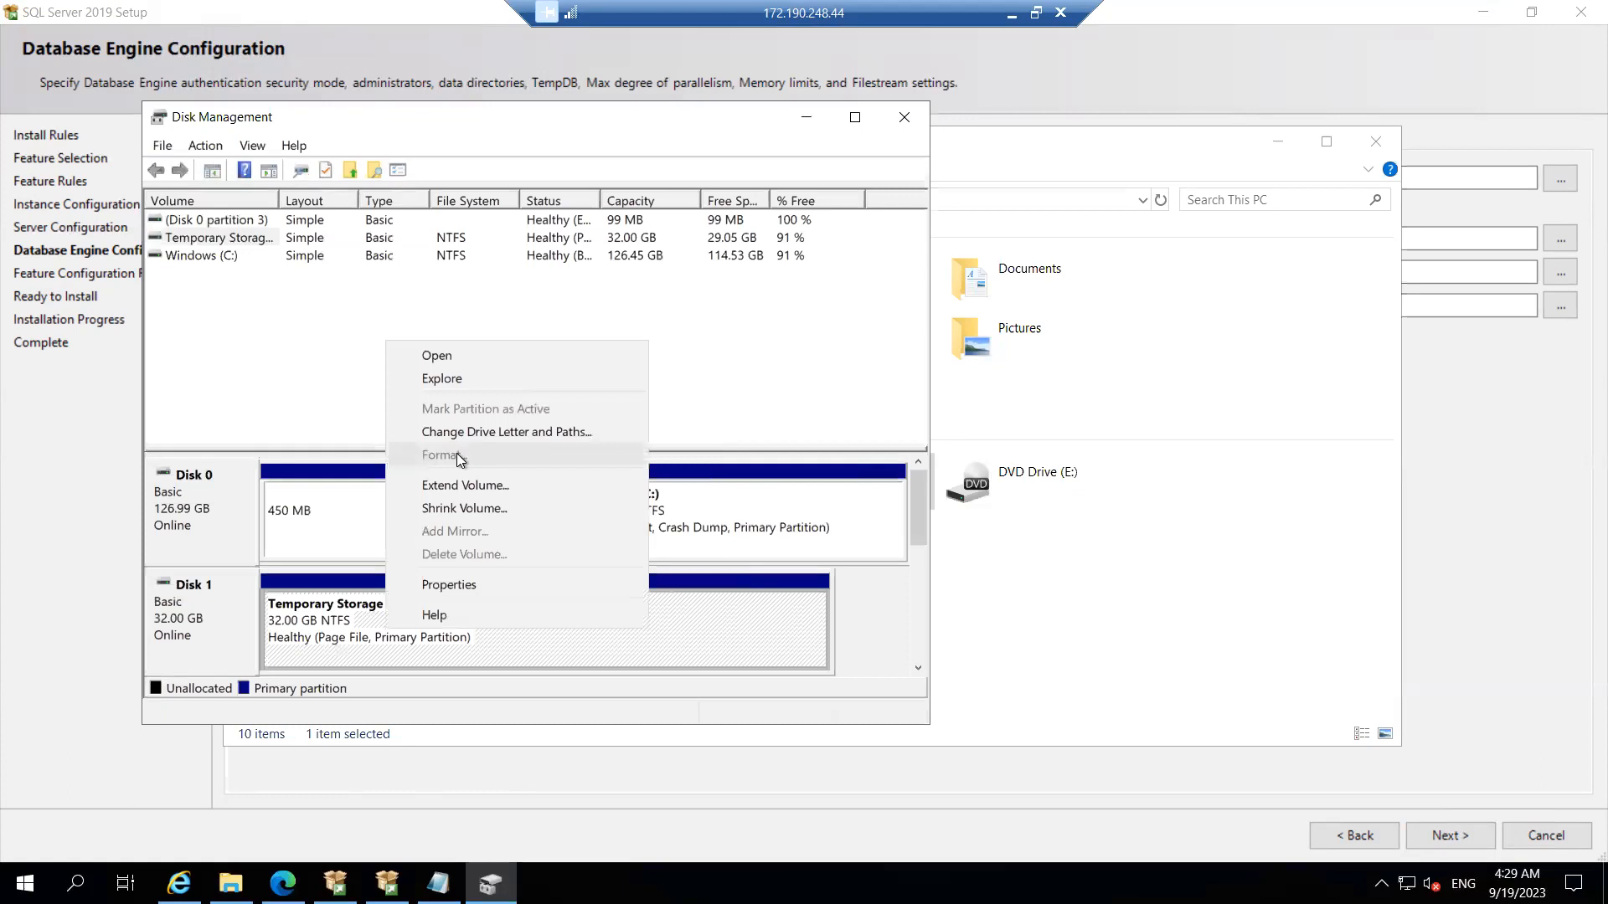
Step: Create a full-size 31.98 GB NTFS simple volume lettered F: on Disk 2, then close Disk Management
{"action": "left_click", "coordinate": [906, 580]}
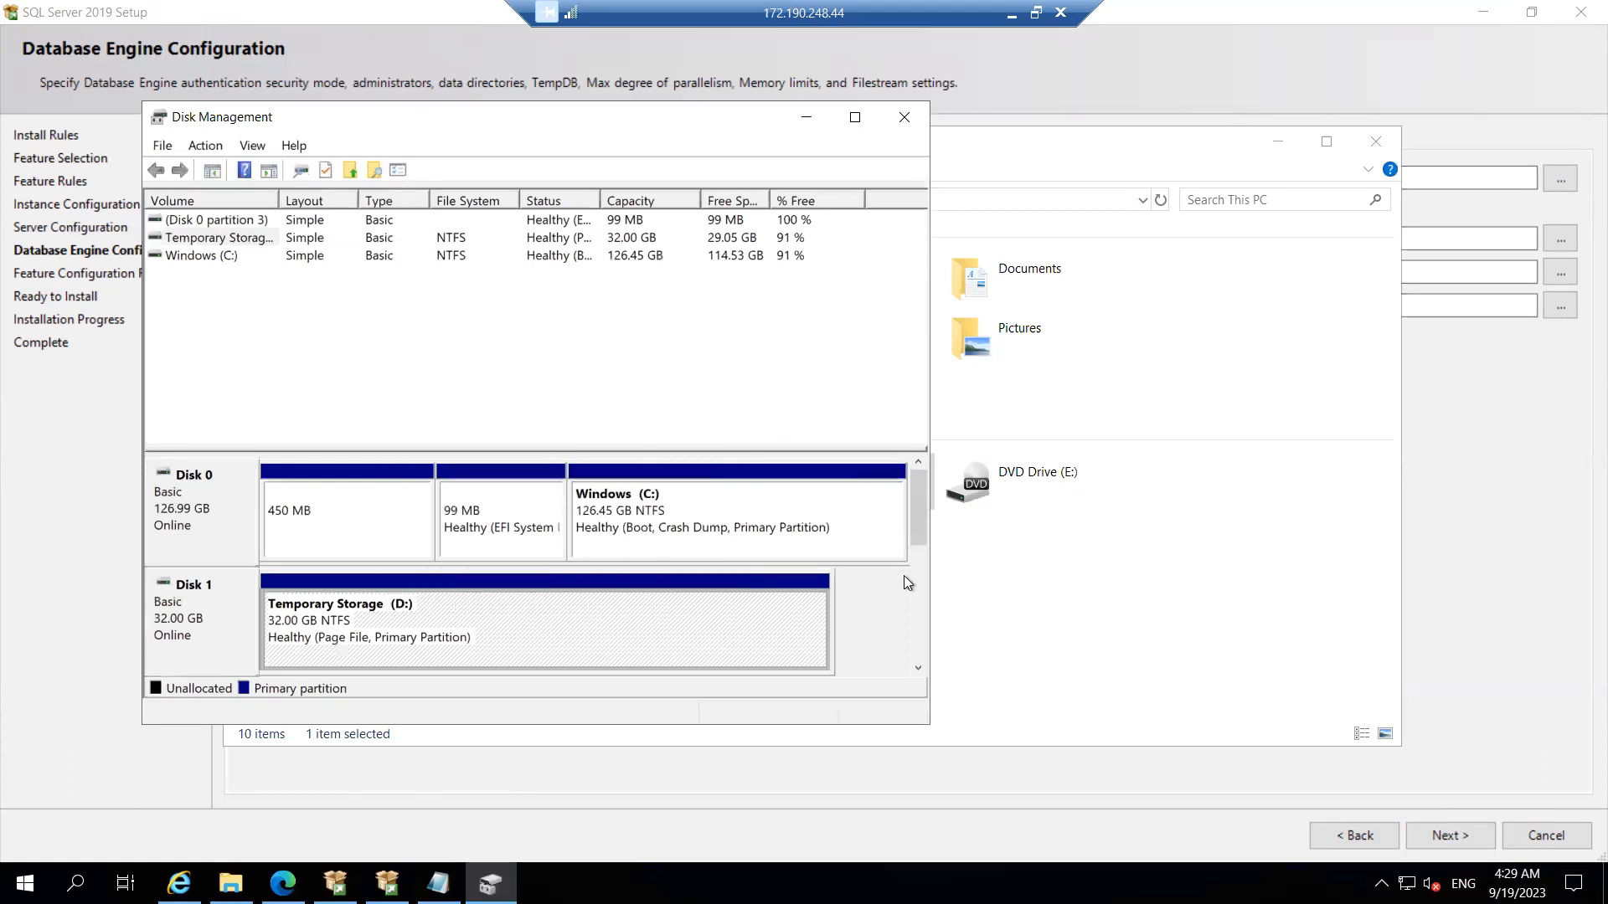
{"action": "scroll", "coordinate": [903, 575], "scroll_direction": "down", "scroll_amount": 3}
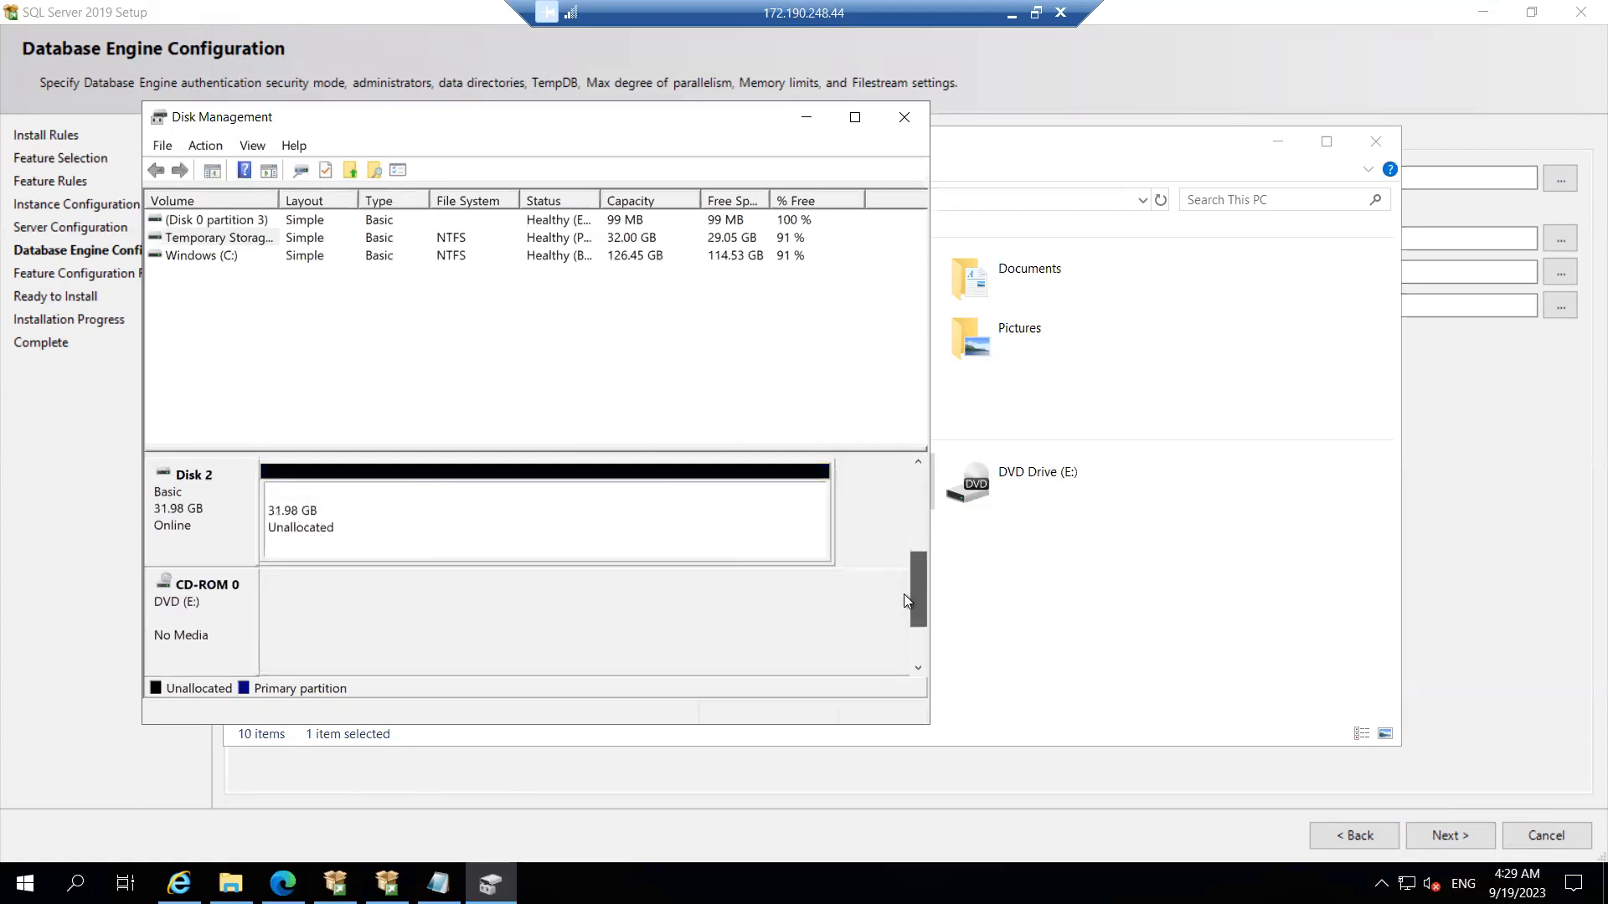
{"action": "right_click", "coordinate": [390, 510]}
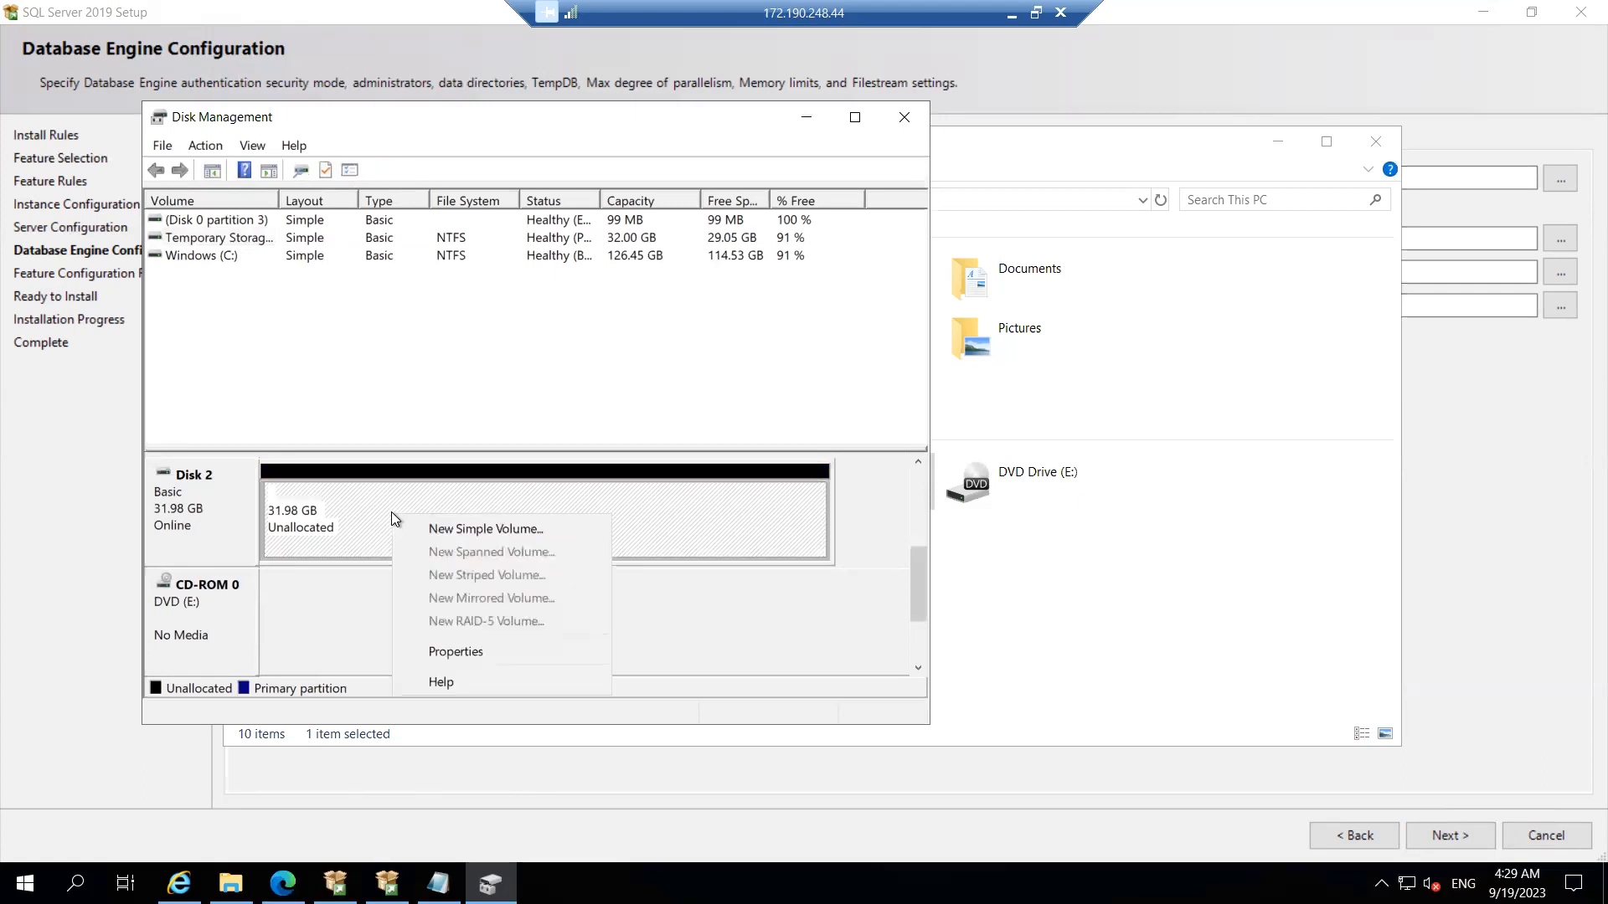
{"action": "left_click", "coordinate": [501, 536]}
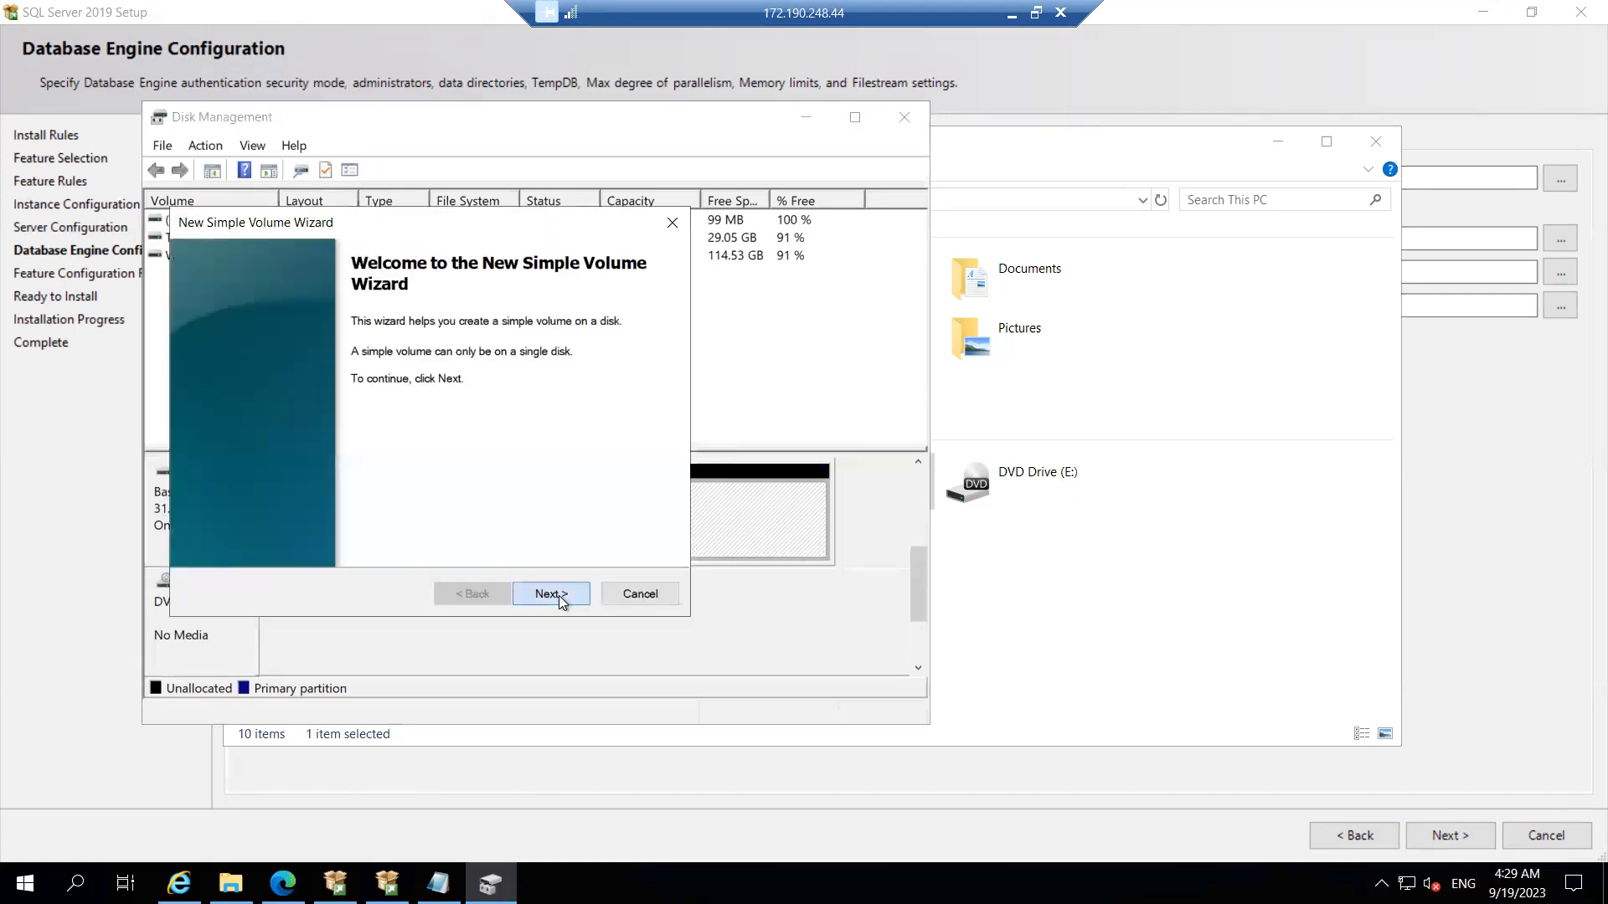
{"action": "left_click", "coordinate": [550, 593]}
{"action": "left_click", "coordinate": [551, 594]}
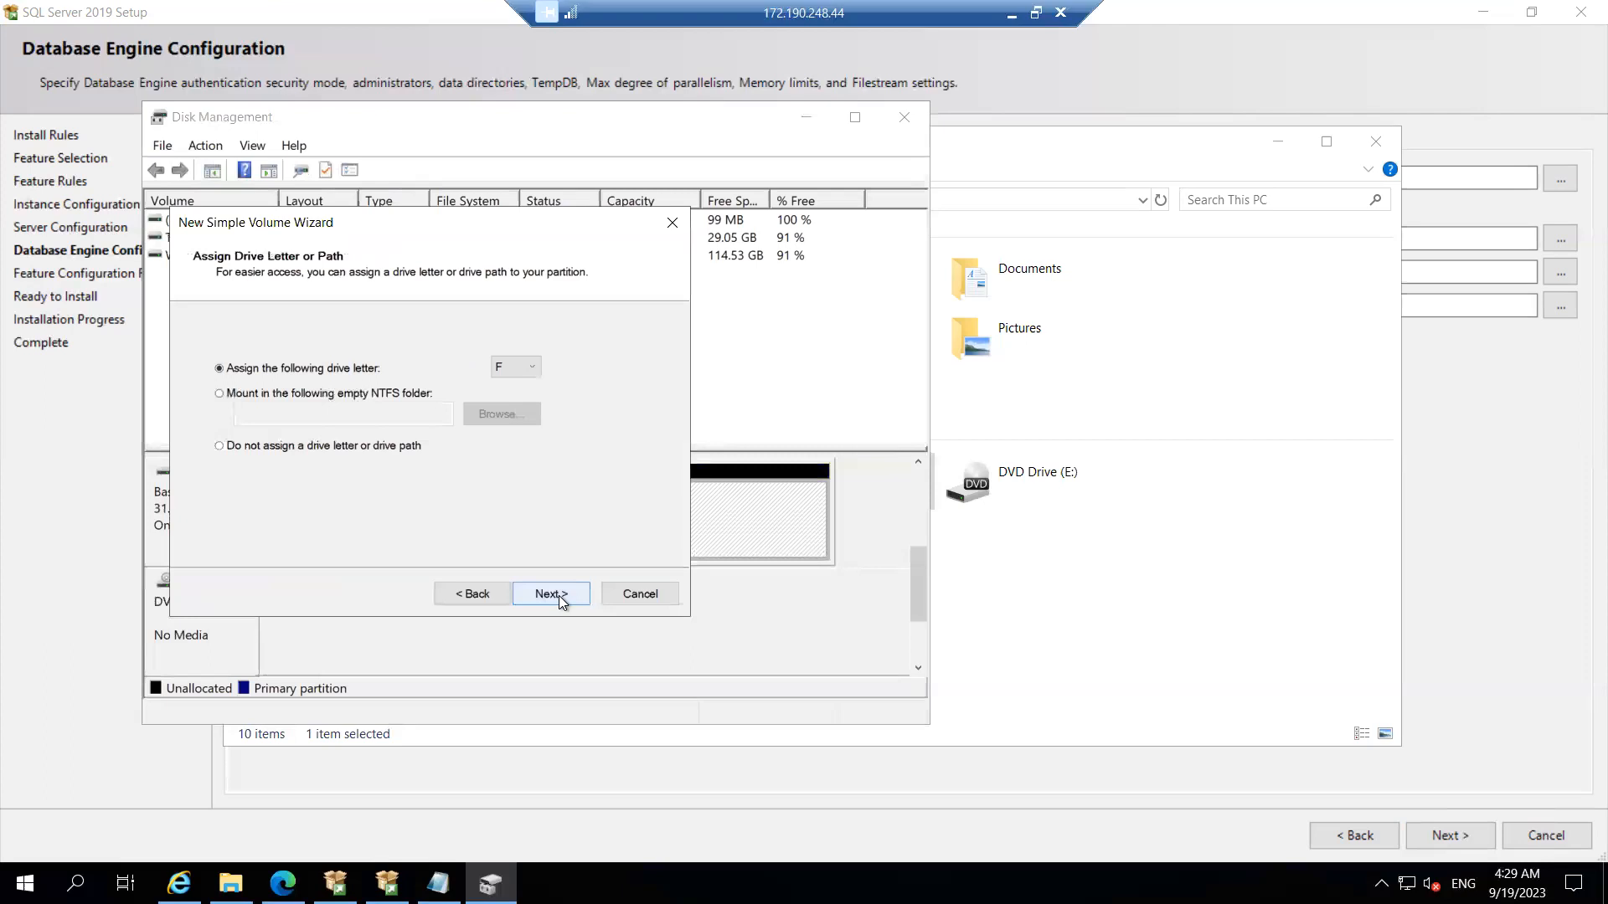
{"action": "left_click", "coordinate": [560, 595]}
{"action": "left_click", "coordinate": [559, 595]}
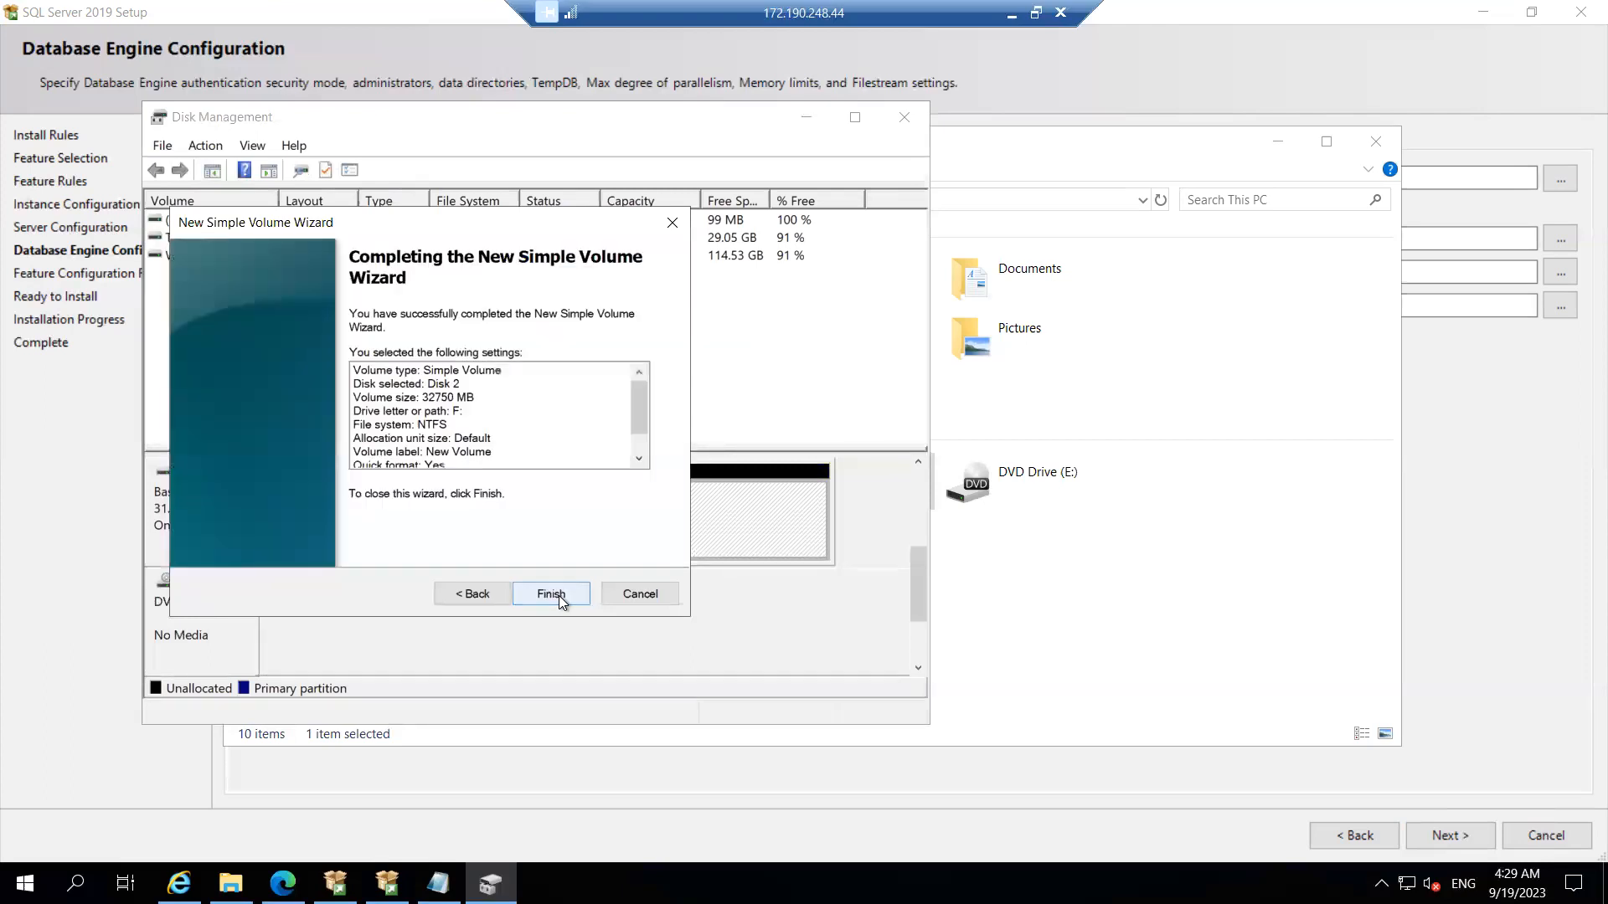
{"action": "left_click", "coordinate": [559, 595]}
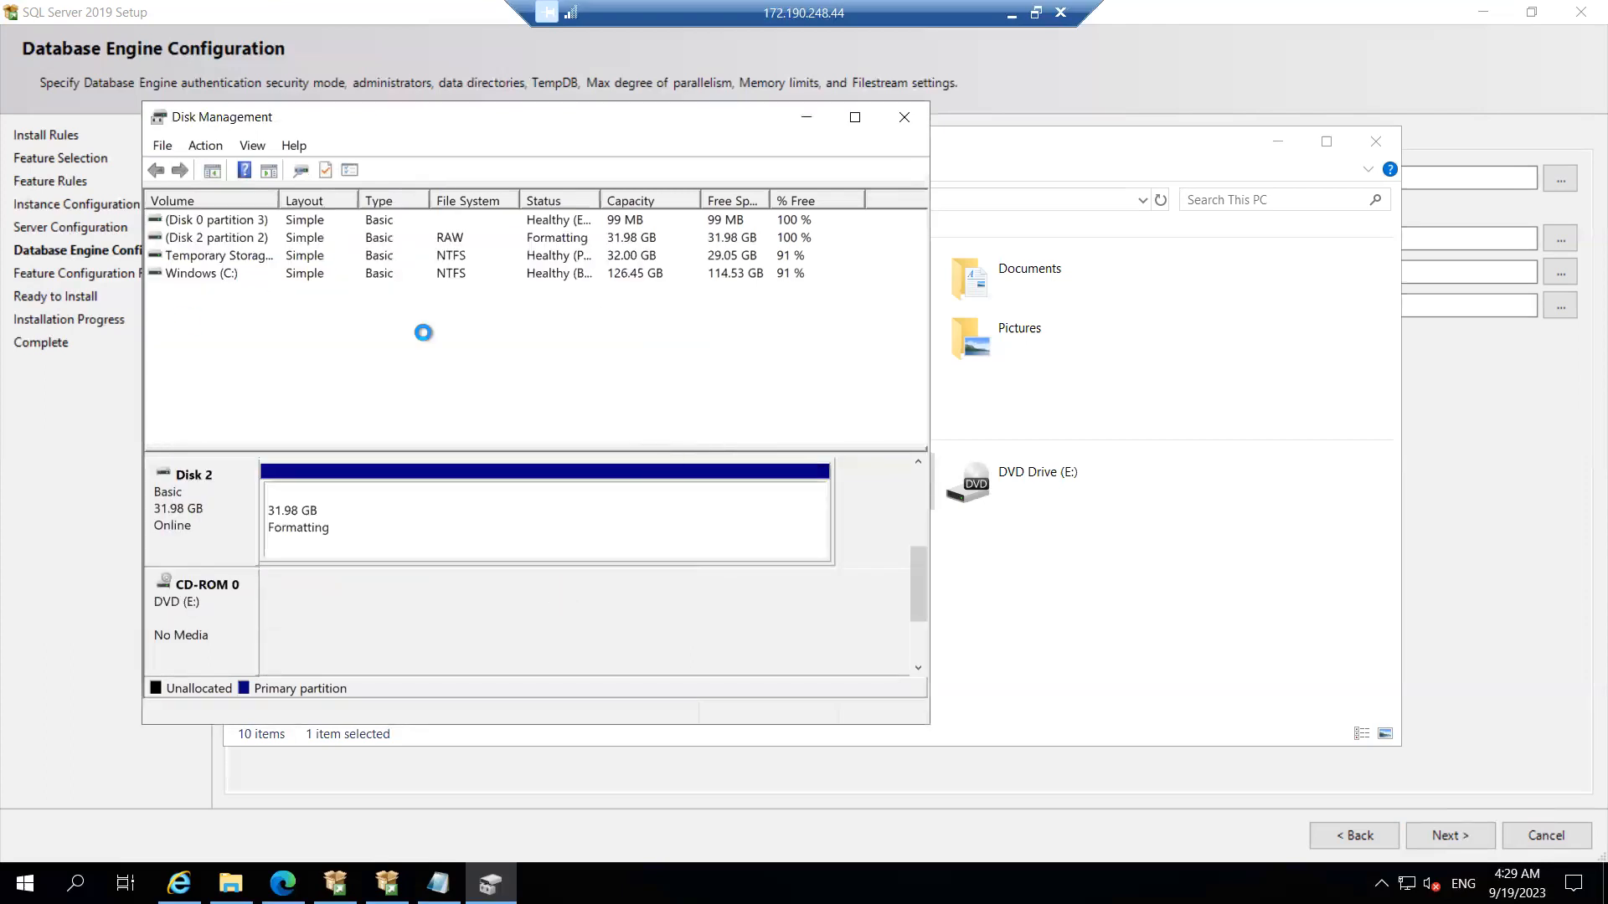
{"action": "left_click", "coordinate": [903, 120]}
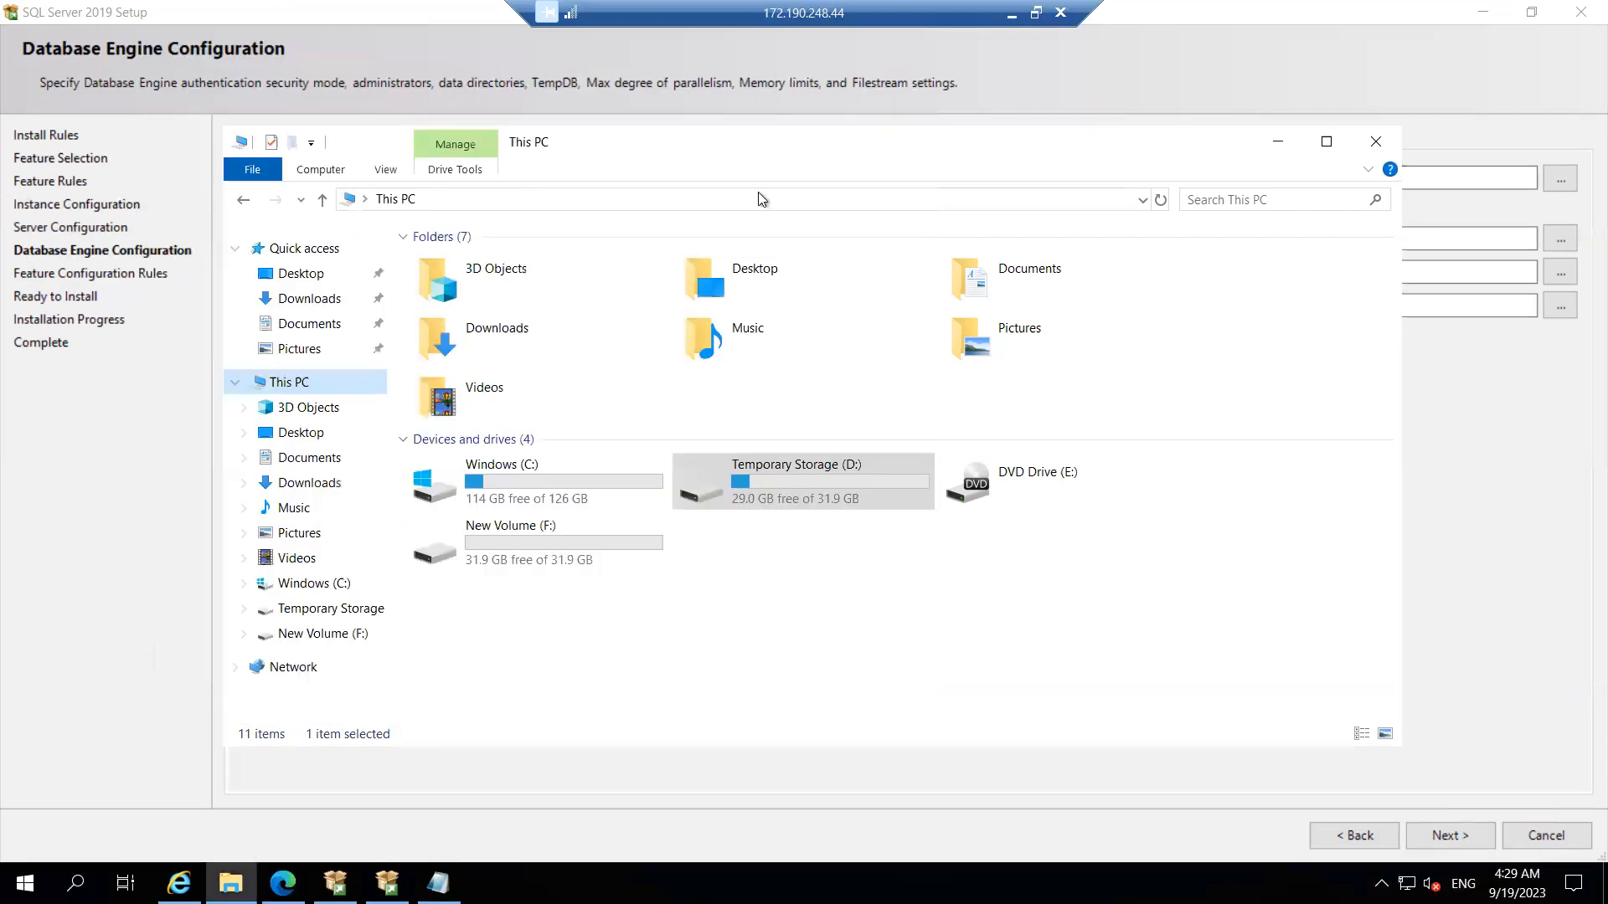
Step: Open New Volume (F:) and create a folder named Data at its root
{"action": "double_click", "coordinate": [529, 566]}
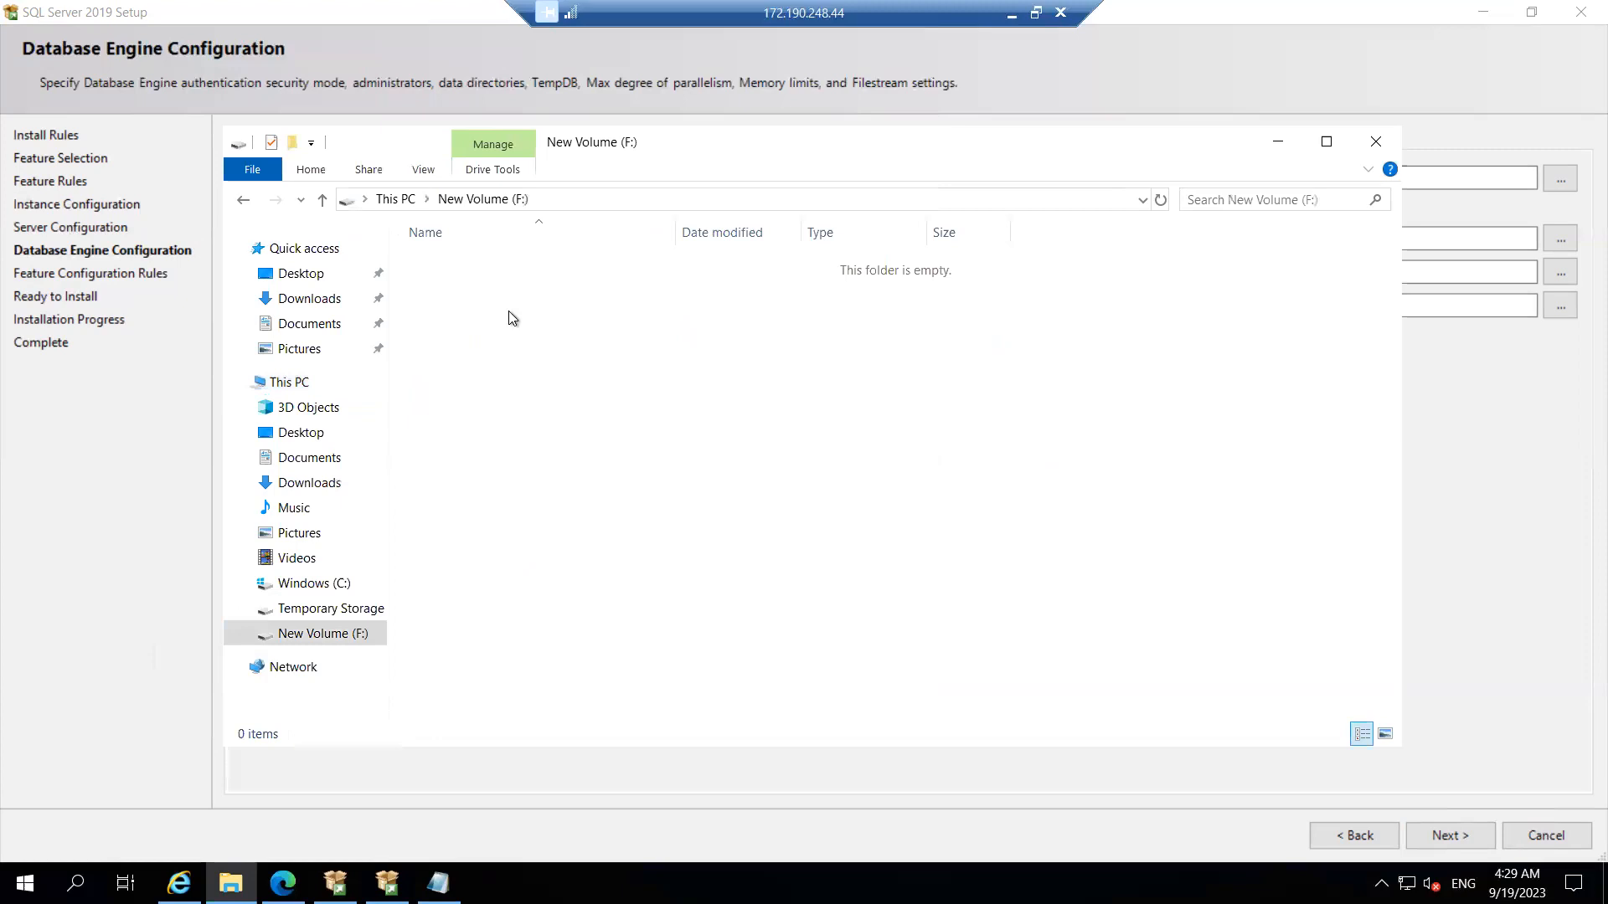
{"action": "right_click", "coordinate": [511, 317]}
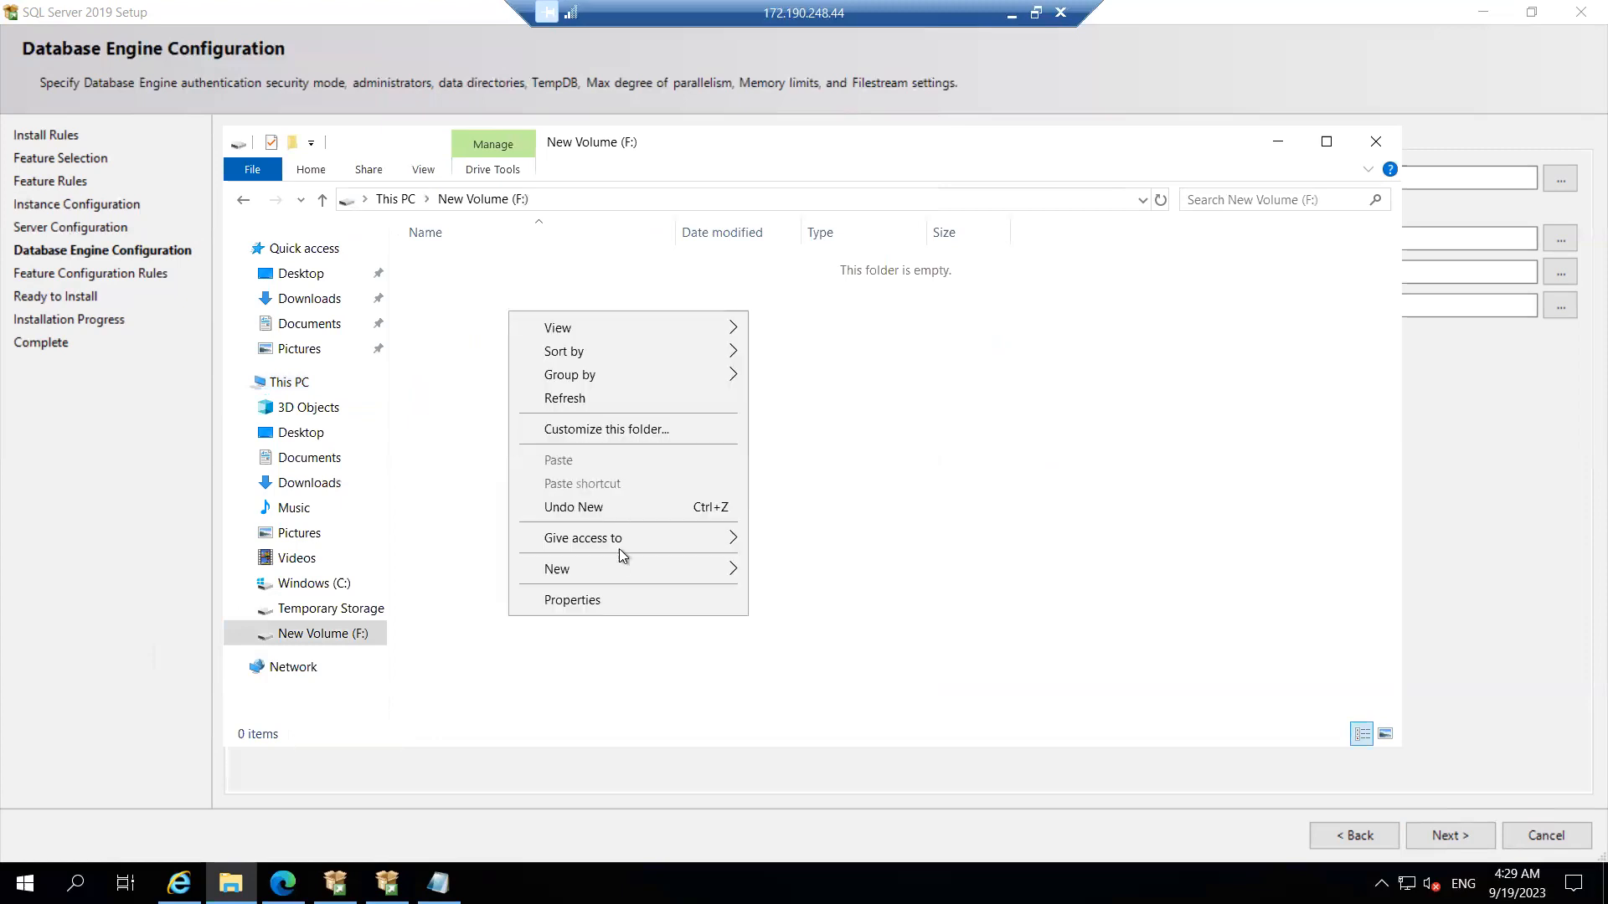
{"action": "mouse_move", "coordinate": [605, 575]}
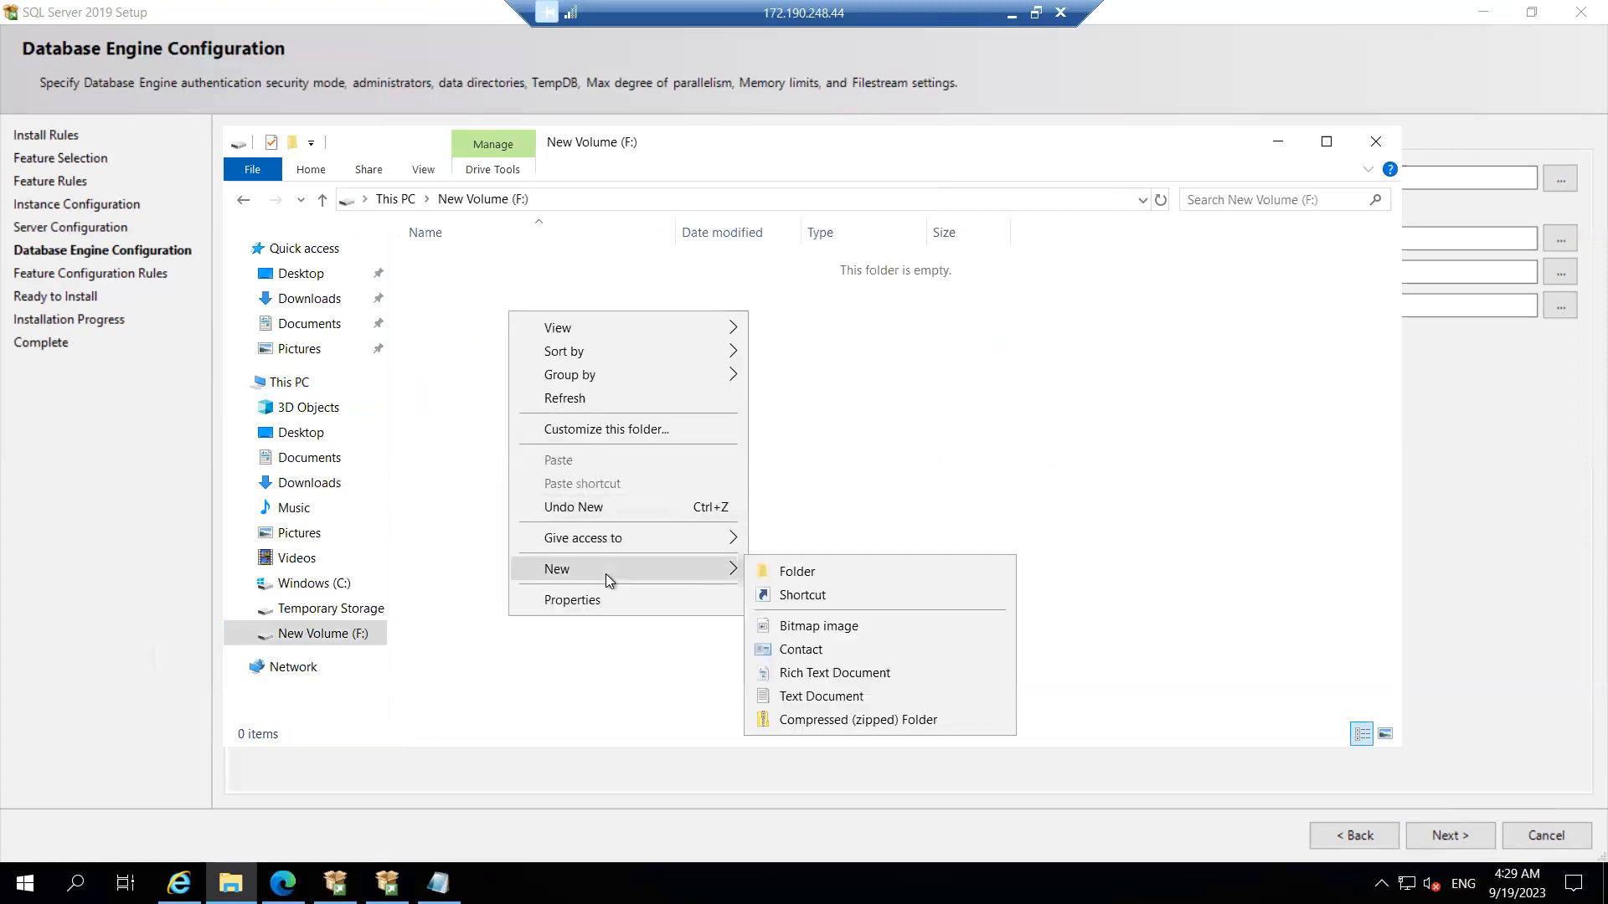
{"action": "left_click", "coordinate": [820, 576]}
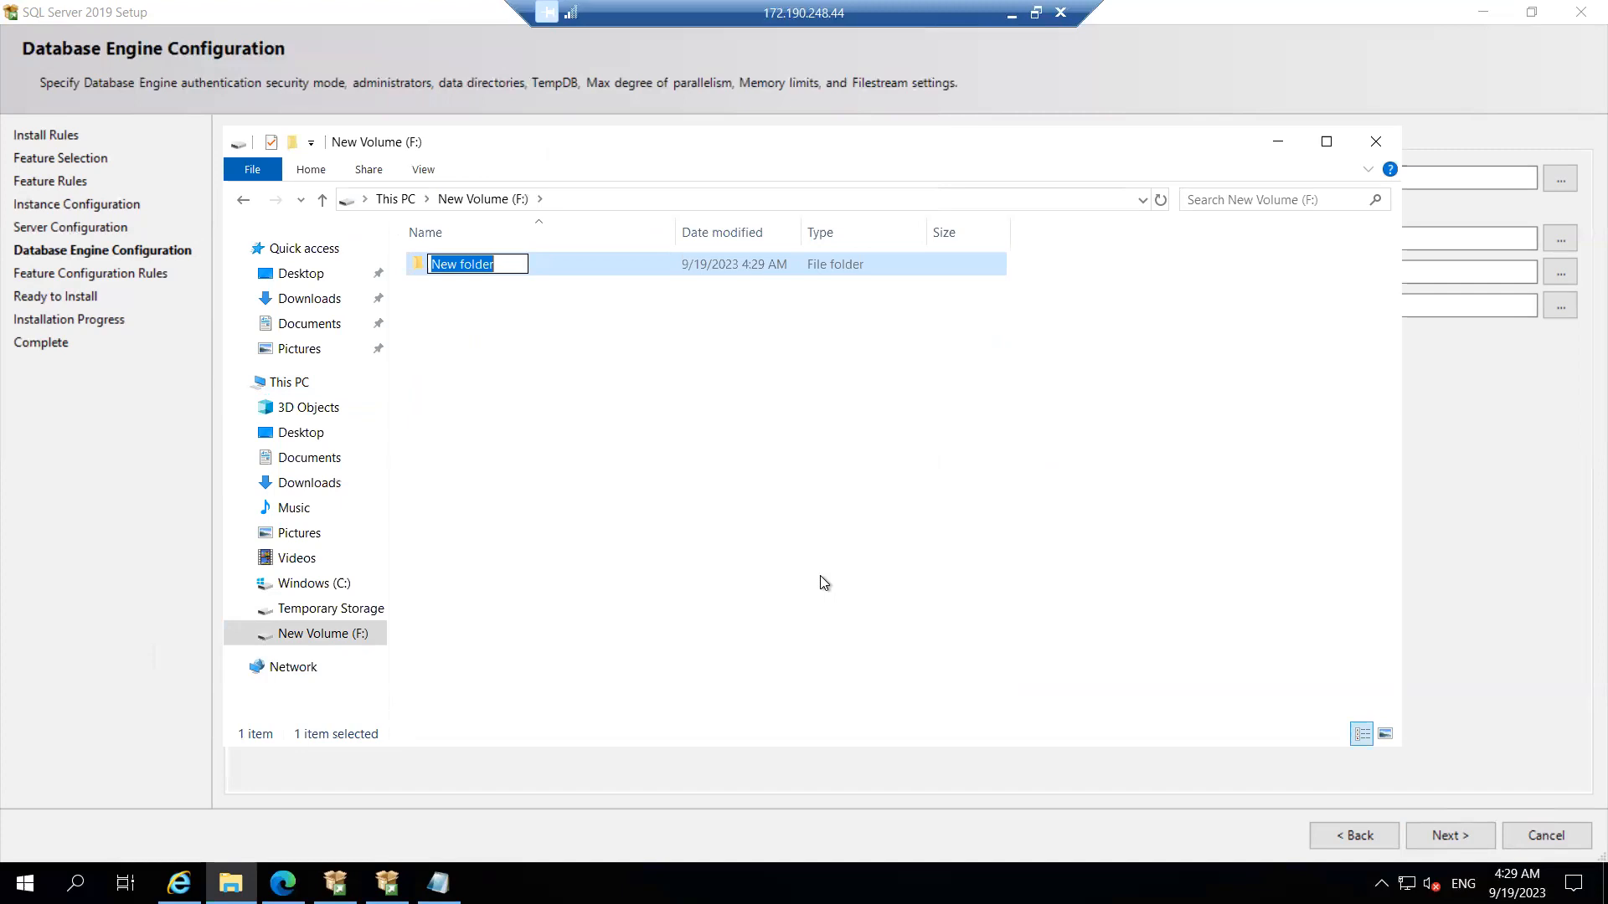
{"action": "type", "text": "Data"}
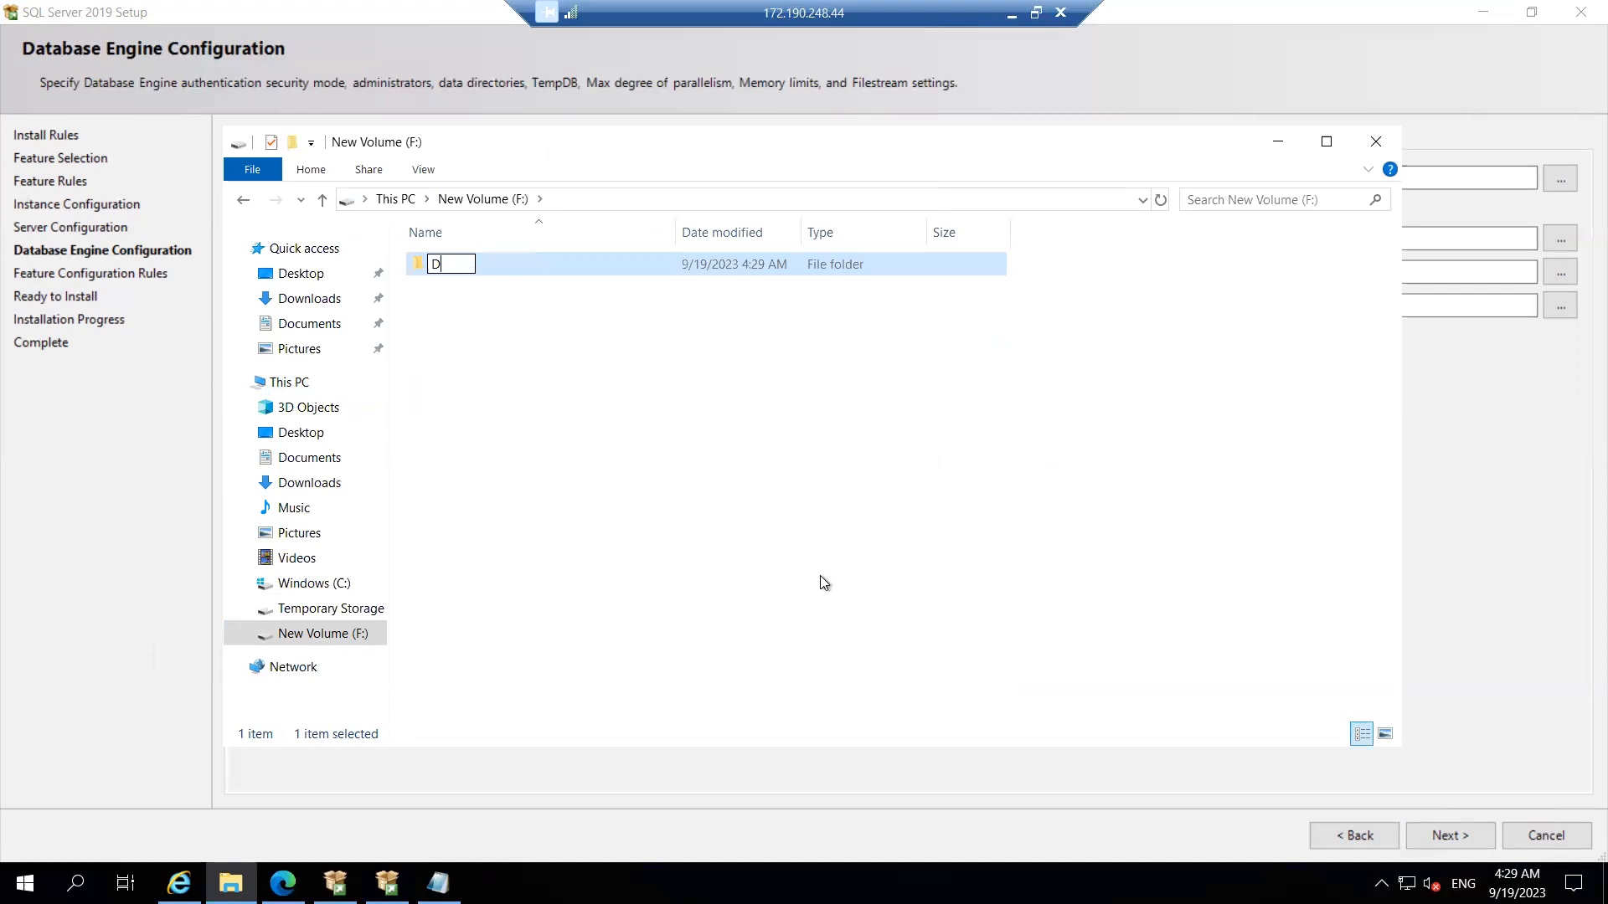
{"action": "left_click", "coordinate": [641, 458]}
Step: Add two more root folders on F:, named Log and Backup
{"action": "right_click", "coordinate": [454, 305]}
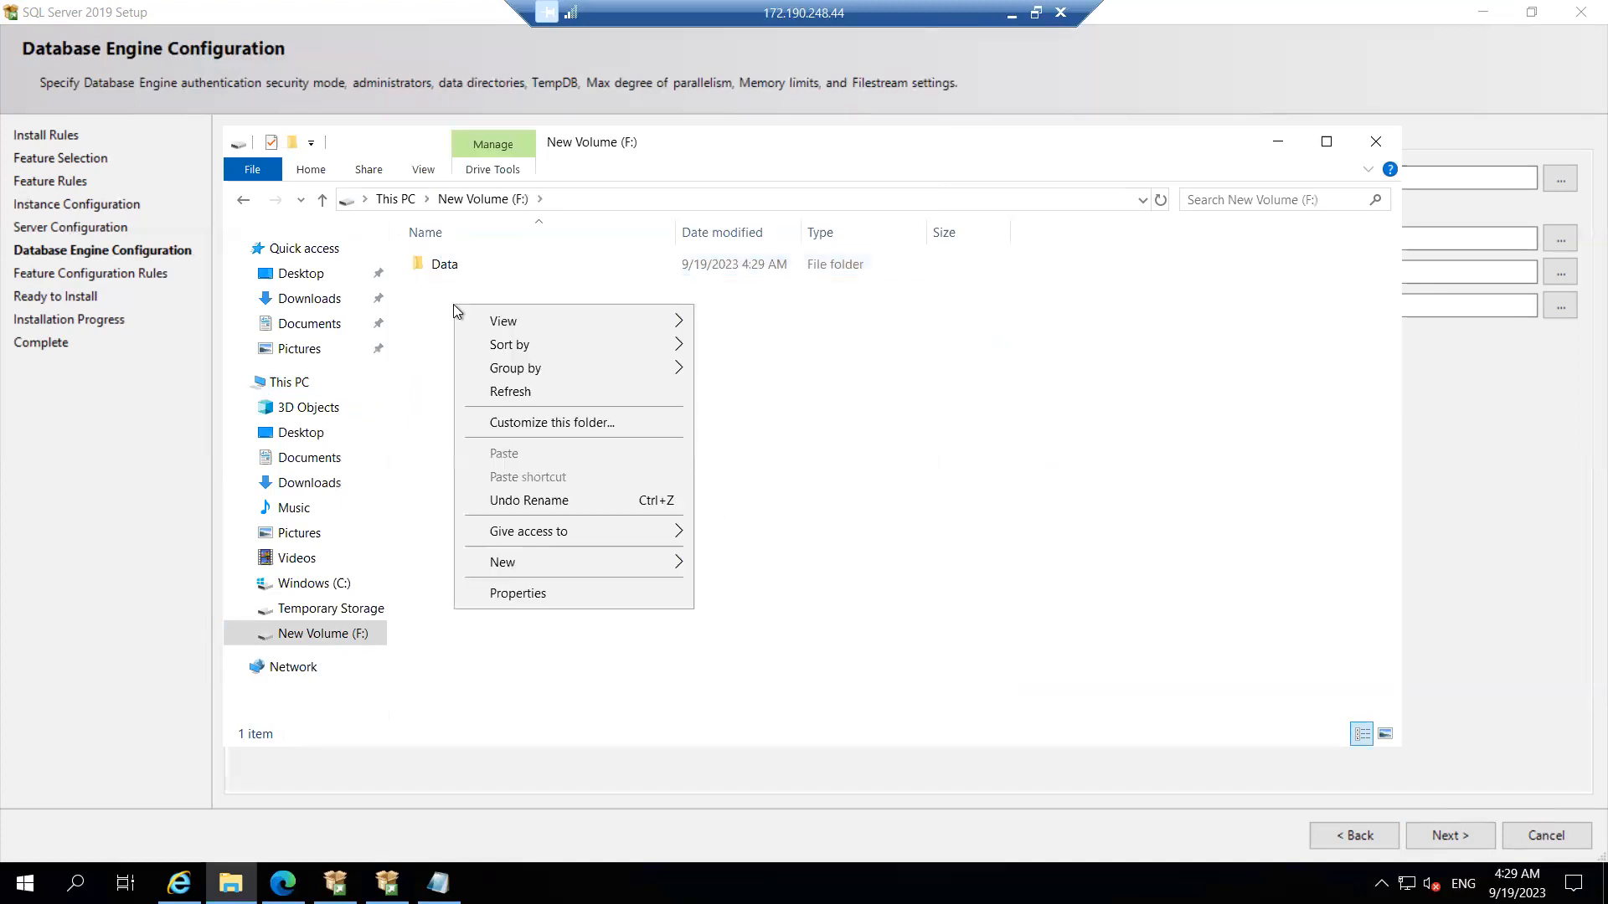
{"action": "mouse_move", "coordinate": [676, 569]}
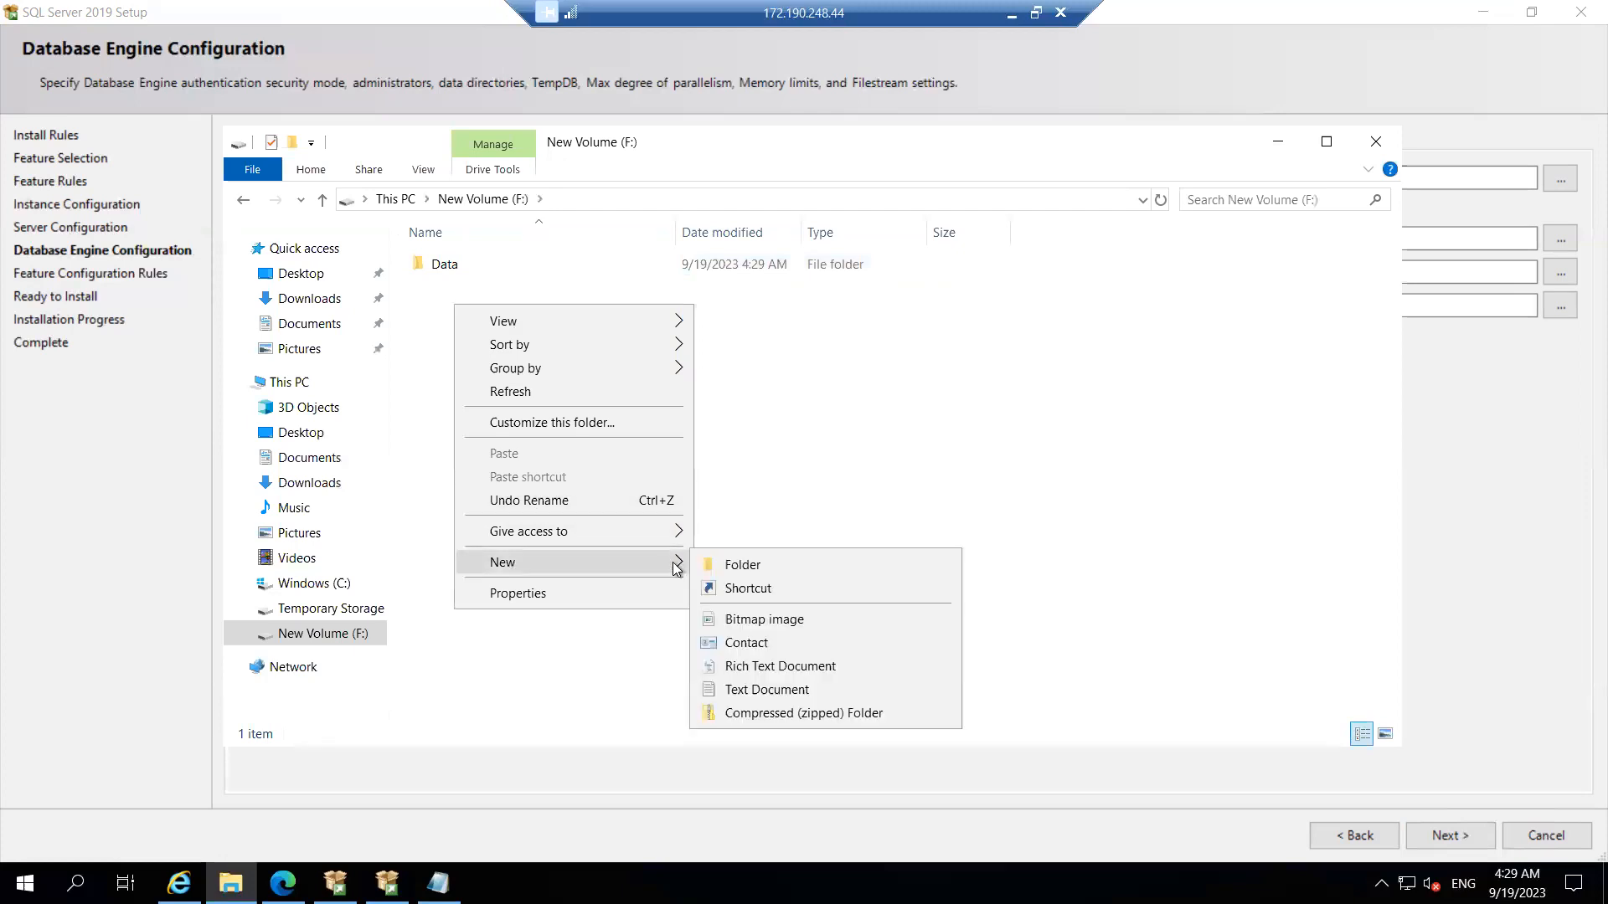
{"action": "left_click", "coordinate": [775, 563]}
{"action": "type", "text": "Log"}
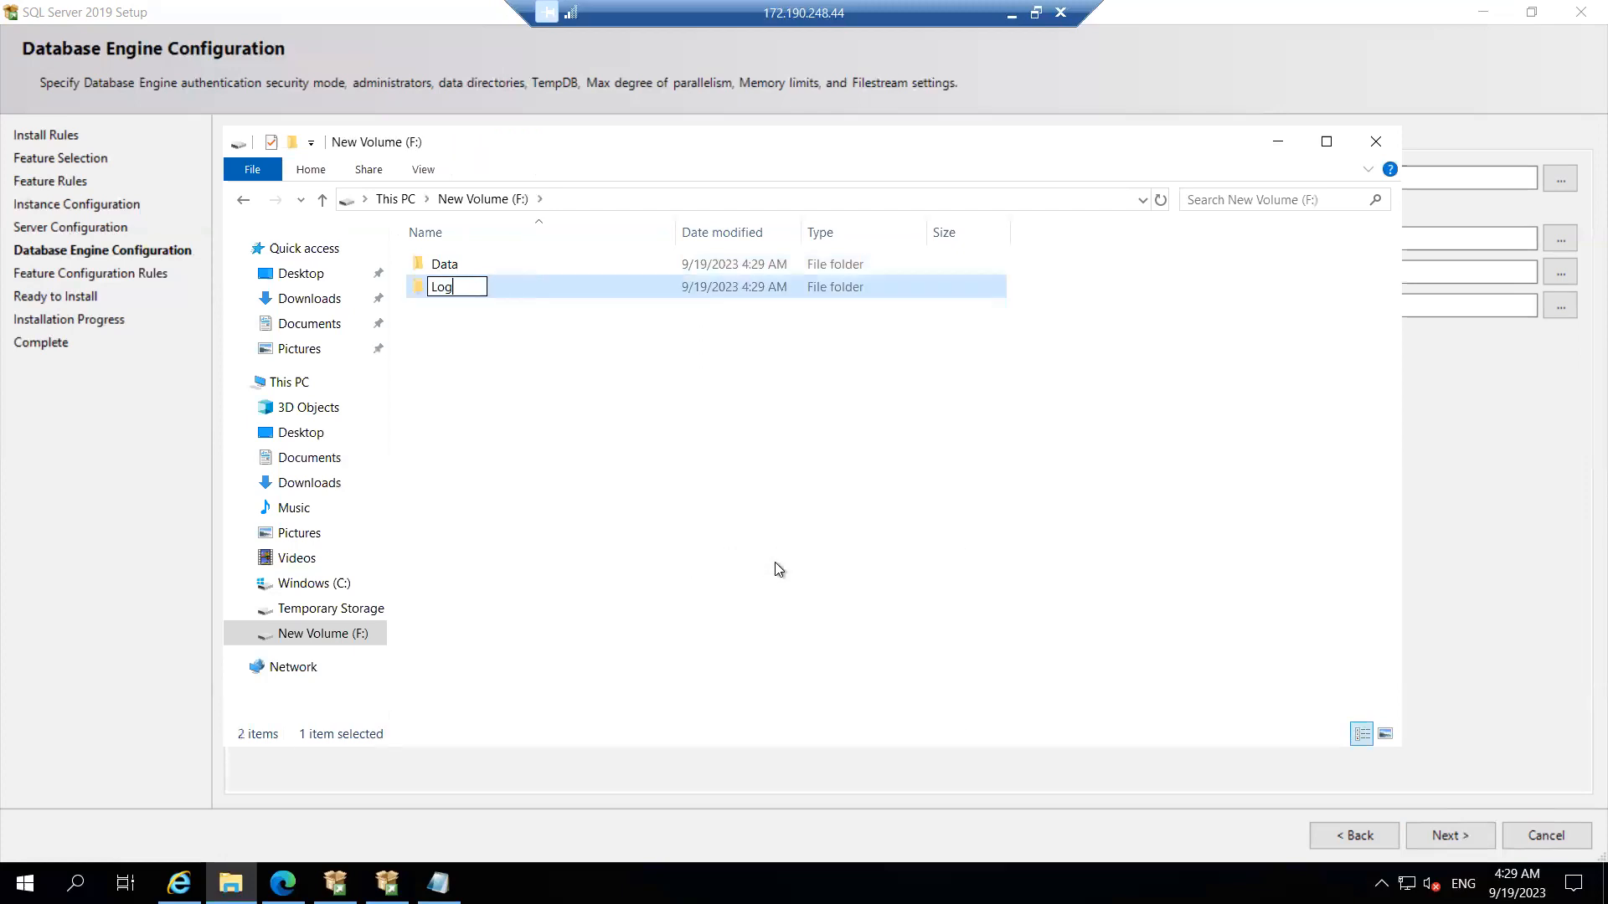
{"action": "key", "text": "Return"}
{"action": "left_click", "coordinate": [447, 328]}
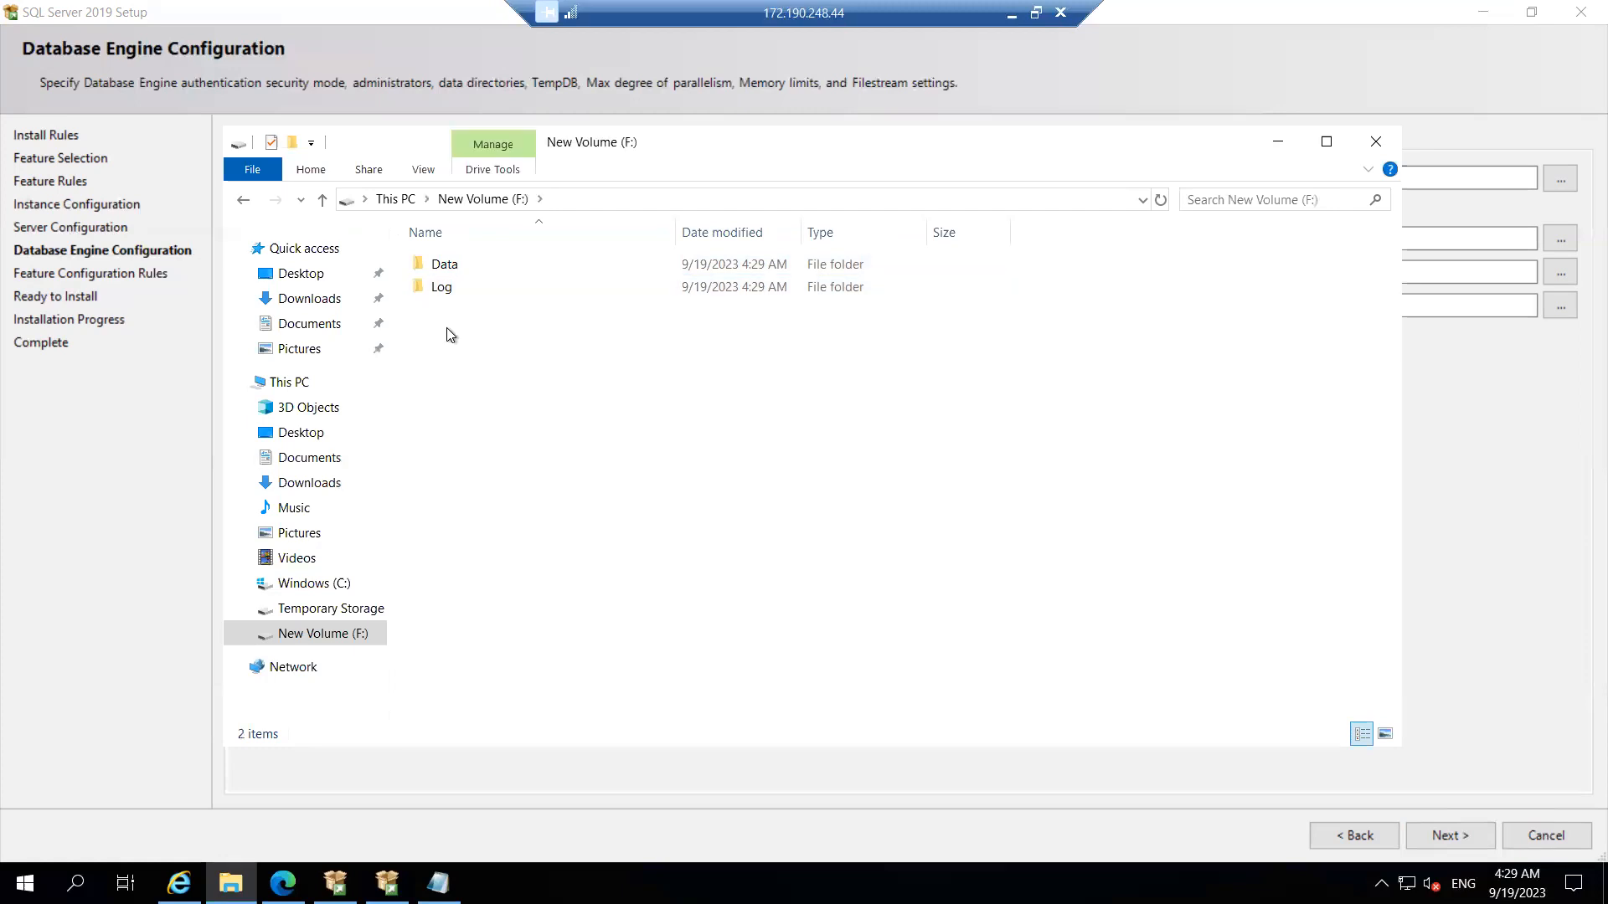
{"action": "right_click", "coordinate": [446, 331]}
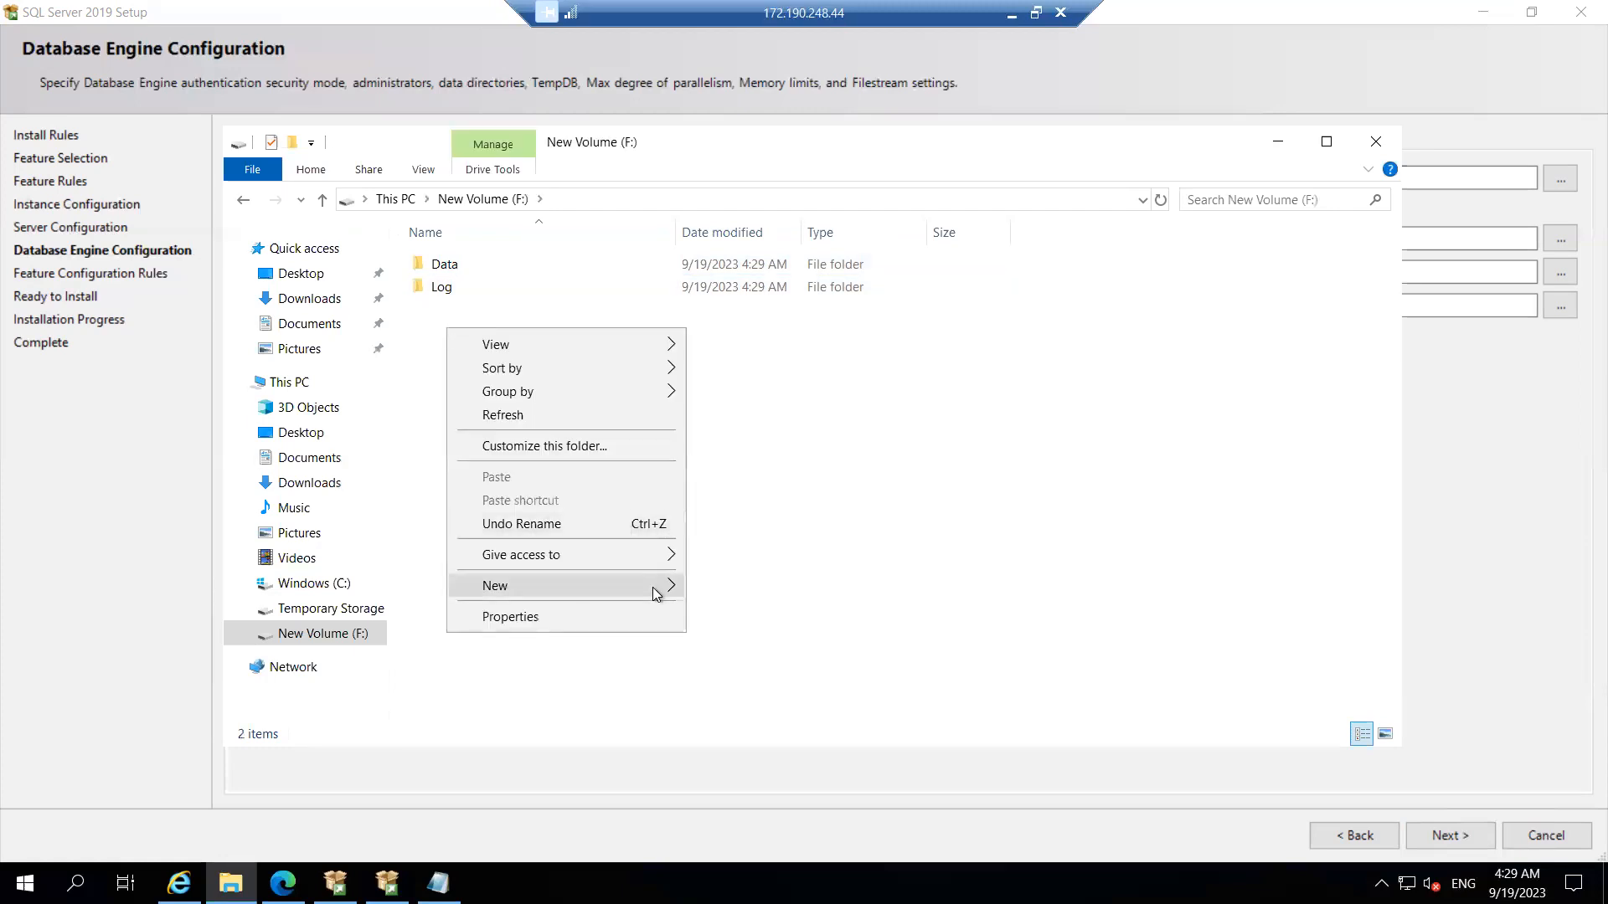
{"action": "mouse_move", "coordinate": [662, 590]}
{"action": "left_click", "coordinate": [785, 589]}
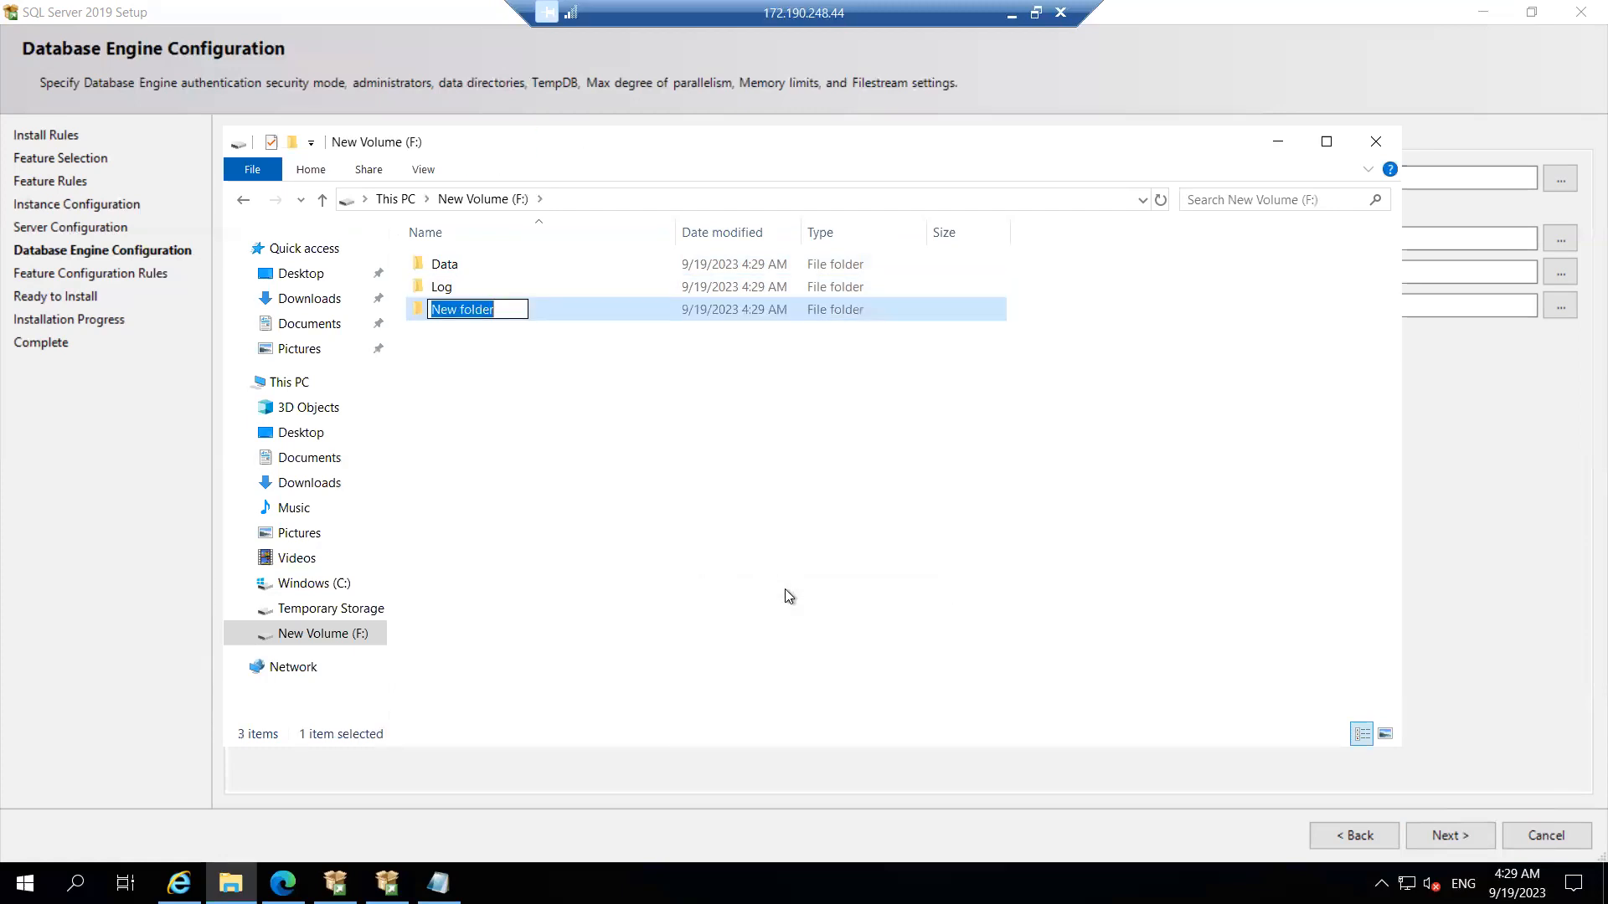
{"action": "type", "text": "Backup"}
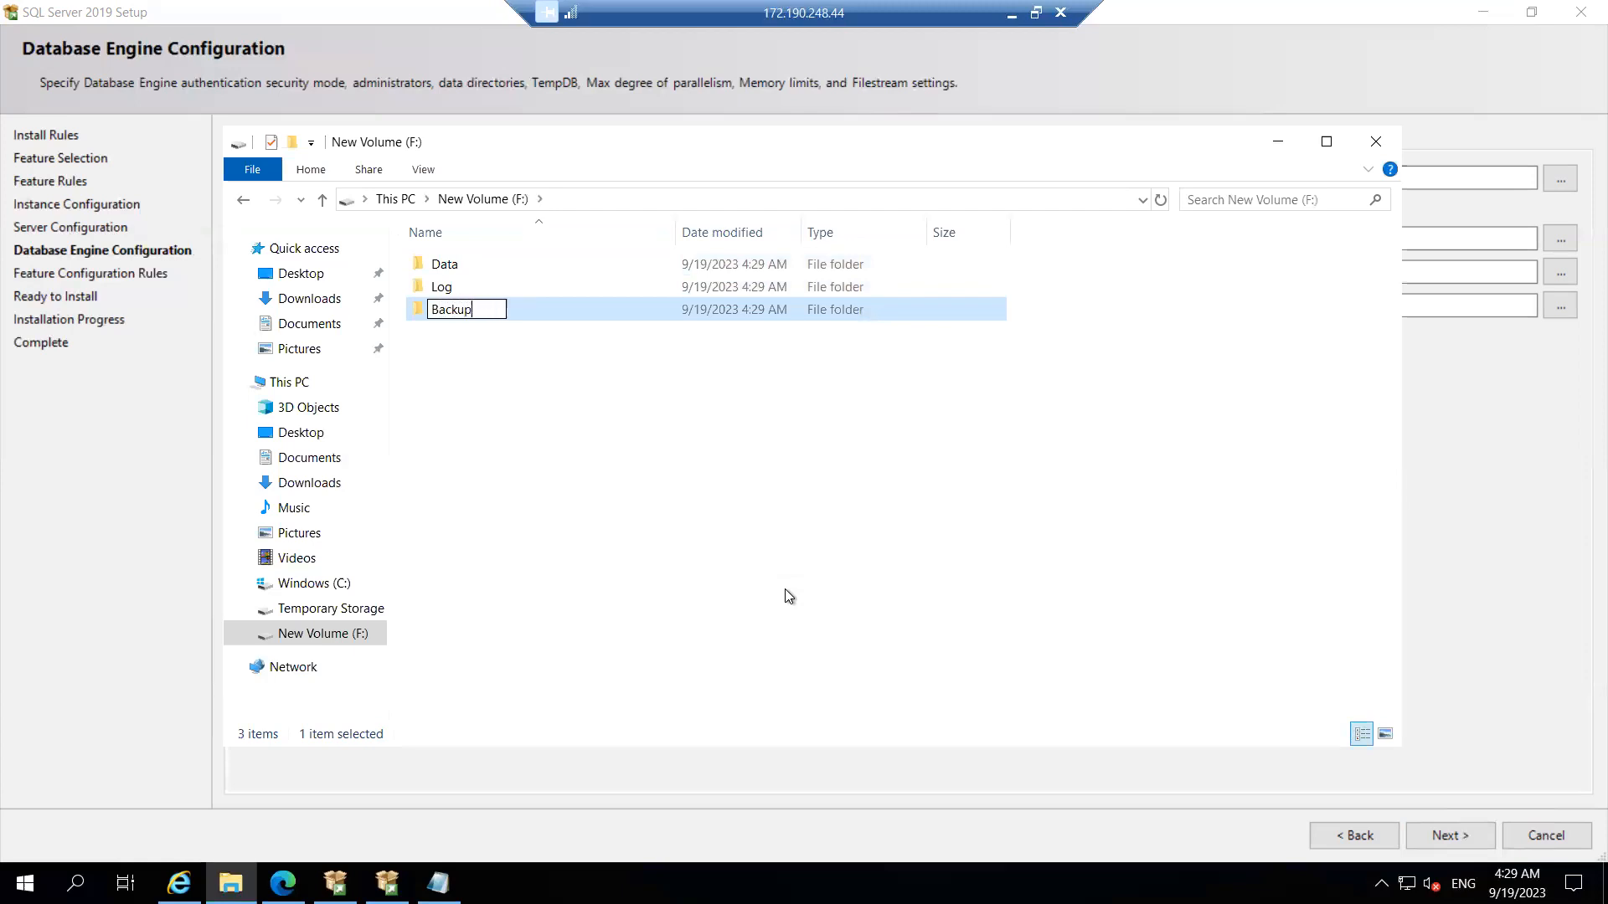
{"action": "left_click", "coordinate": [668, 489]}
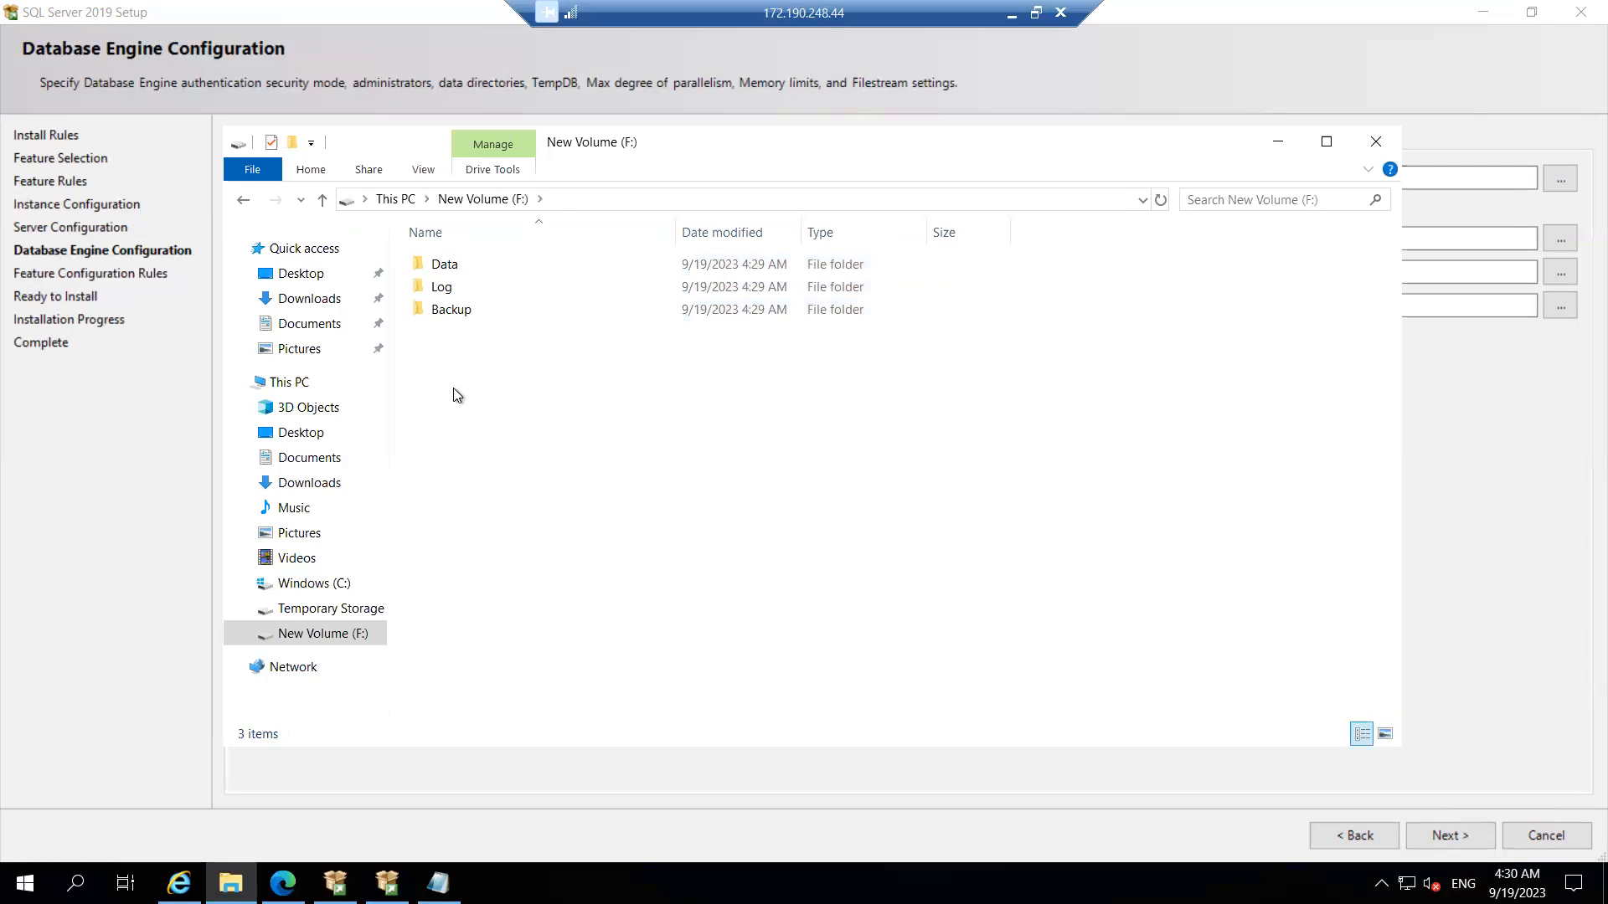
Step: Open the Data folder to confirm its path reads F:\Data, then minimize Explorer
{"action": "left_click", "coordinate": [252, 203]}
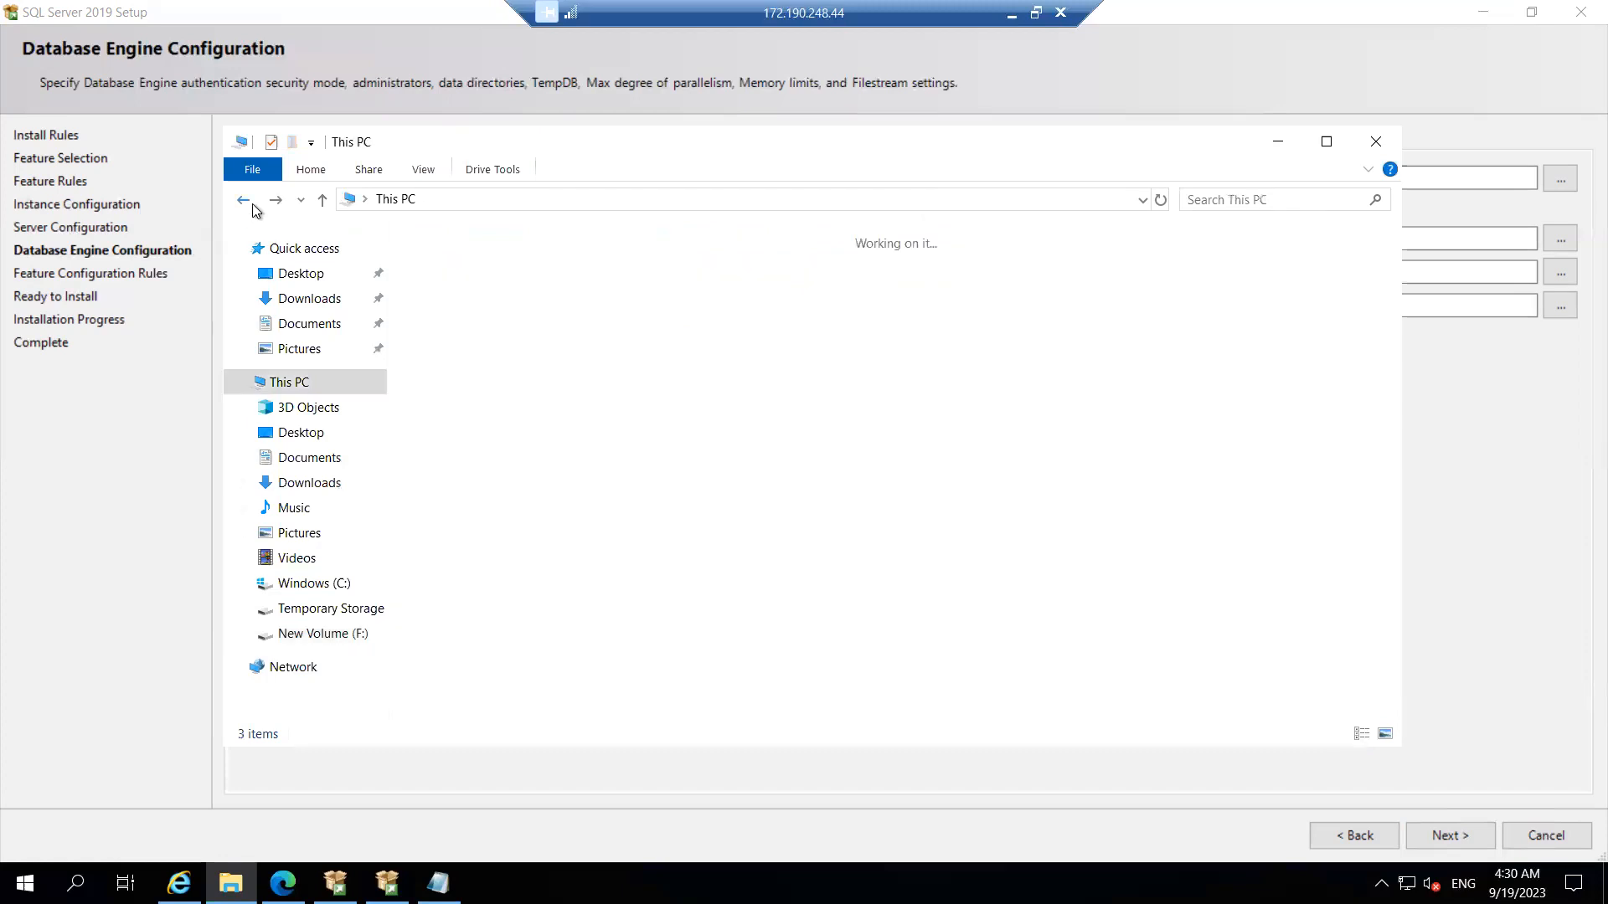
{"action": "double_click", "coordinate": [554, 541]}
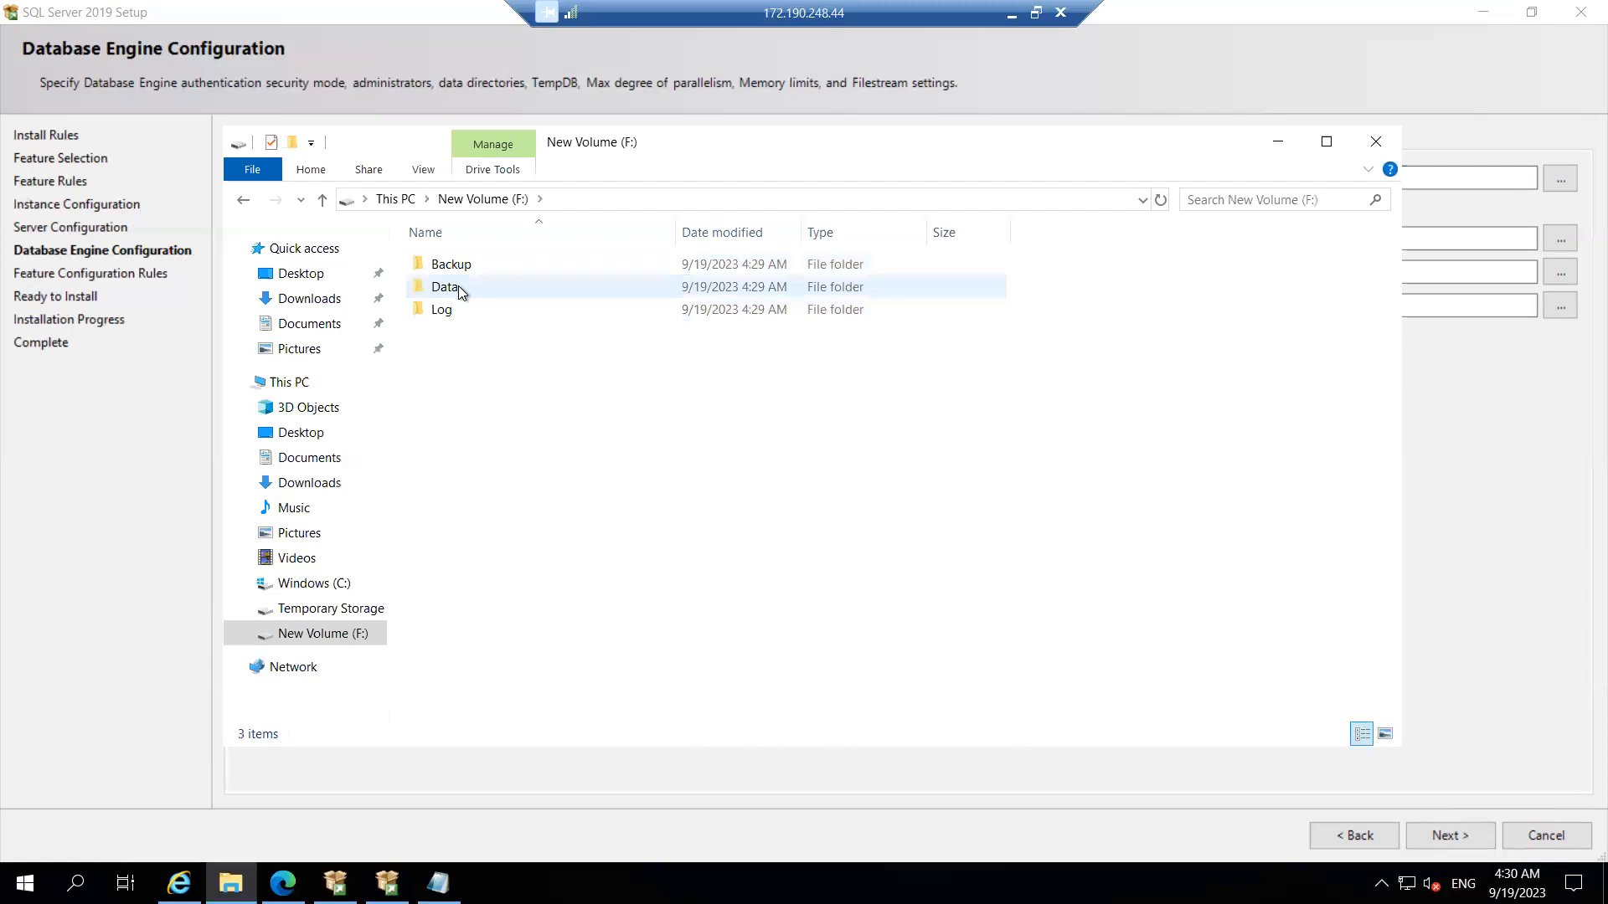
{"action": "double_click", "coordinate": [459, 285]}
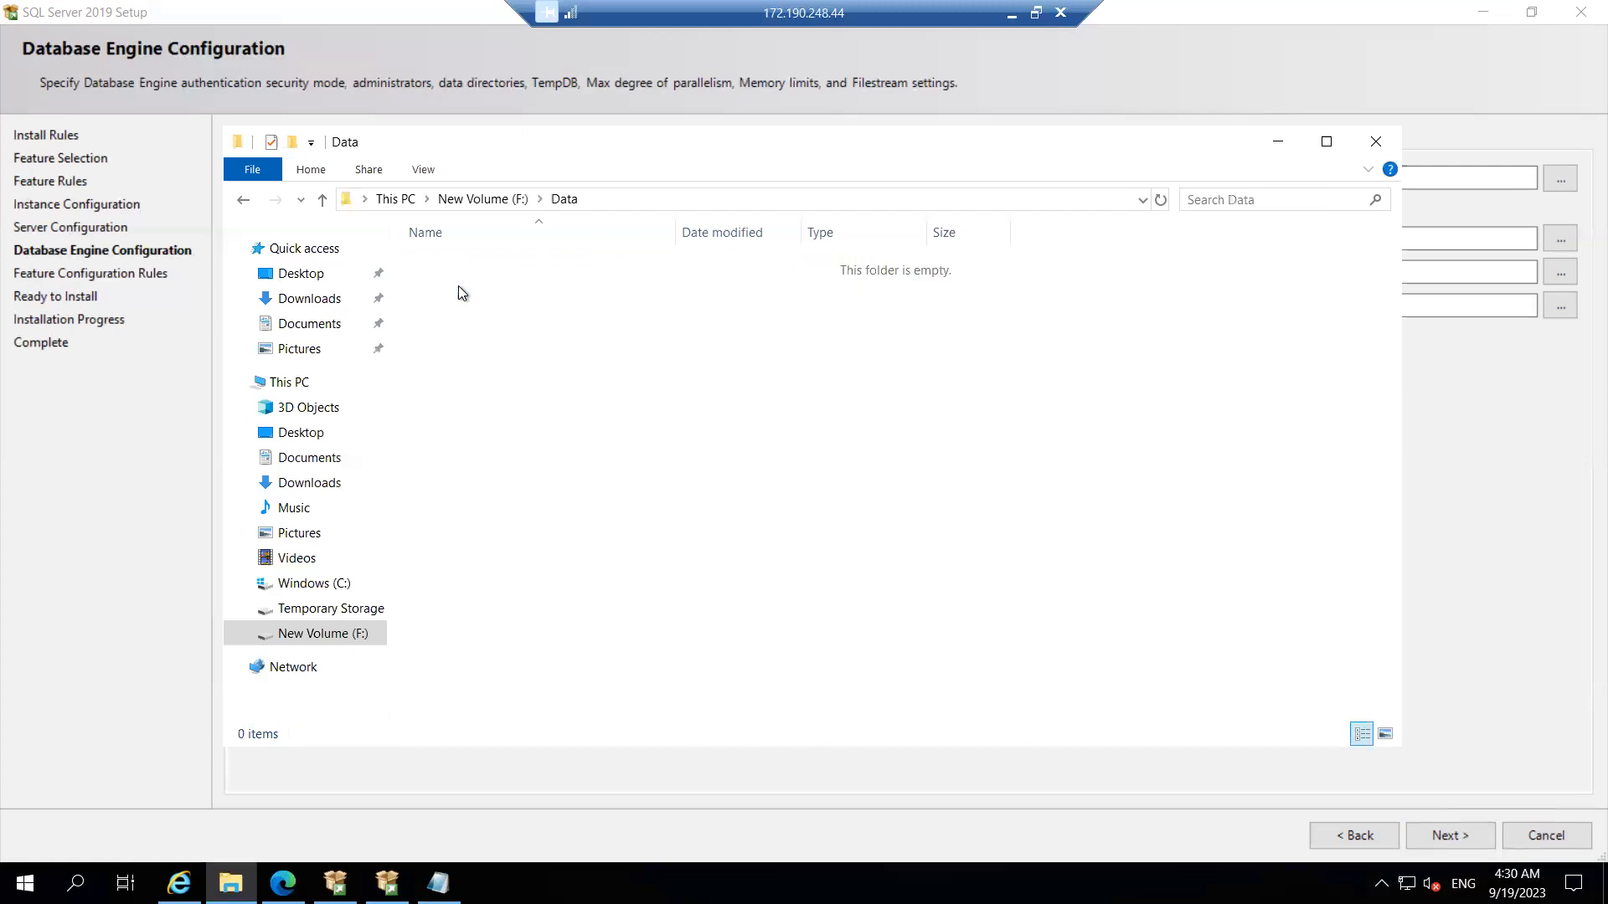
{"action": "left_click", "coordinate": [646, 198]}
{"action": "key", "text": "ctrl+c"}
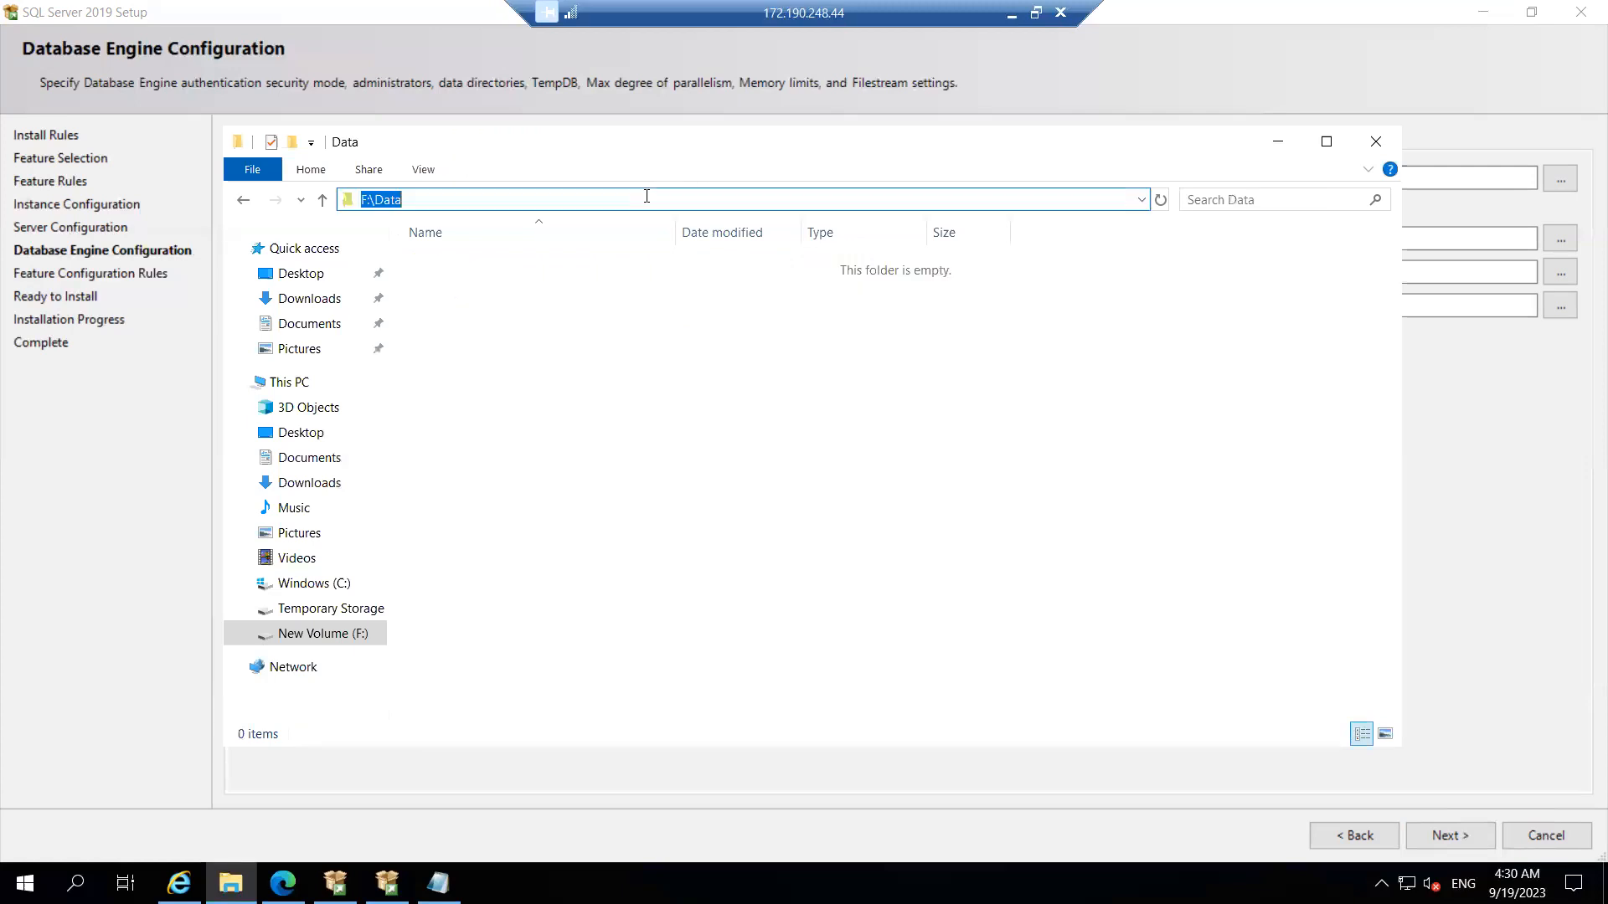
{"action": "left_click", "coordinate": [1278, 139]}
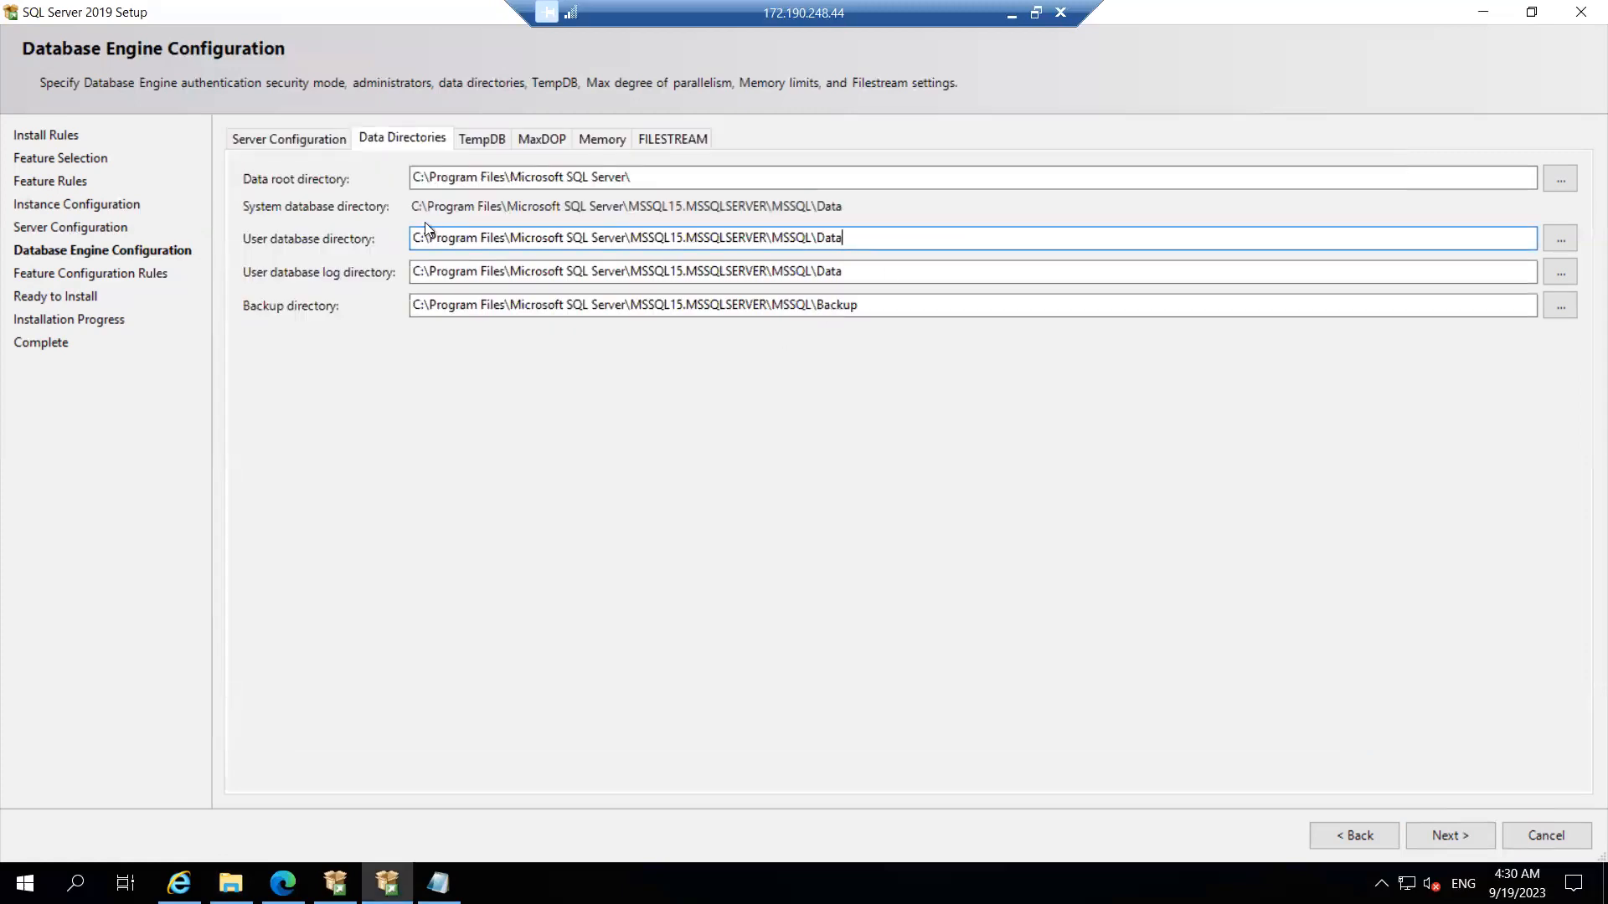
Step: Set the user database directory to F:\Data and the user database log directory to F:\Log
{"action": "key", "text": "shift+Left"}
{"action": "key", "text": "shift+Left"}
{"action": "key", "text": "shift+Left"}
{"action": "key", "text": "shift+Left"}
{"action": "key", "text": "shift+Left"}
{"action": "key", "text": "shift+Left"}
{"action": "key", "text": "shift+Left"}
{"action": "key", "text": "shift+Left"}
{"action": "key", "text": "shift+Left"}
{"action": "key", "text": "shift+Left"}
{"action": "key", "text": "shift+Left"}
{"action": "key", "text": "shift+Left"}
{"action": "key", "text": "shift+Left"}
{"action": "key", "text": "shift+Left"}
{"action": "key", "text": "shift+Left"}
{"action": "key", "text": "shift+Left"}
{"action": "key", "text": "shift+Left"}
{"action": "key", "text": "shift+Left"}
{"action": "key", "text": "shift+Left"}
{"action": "key", "text": "shift+Left"}
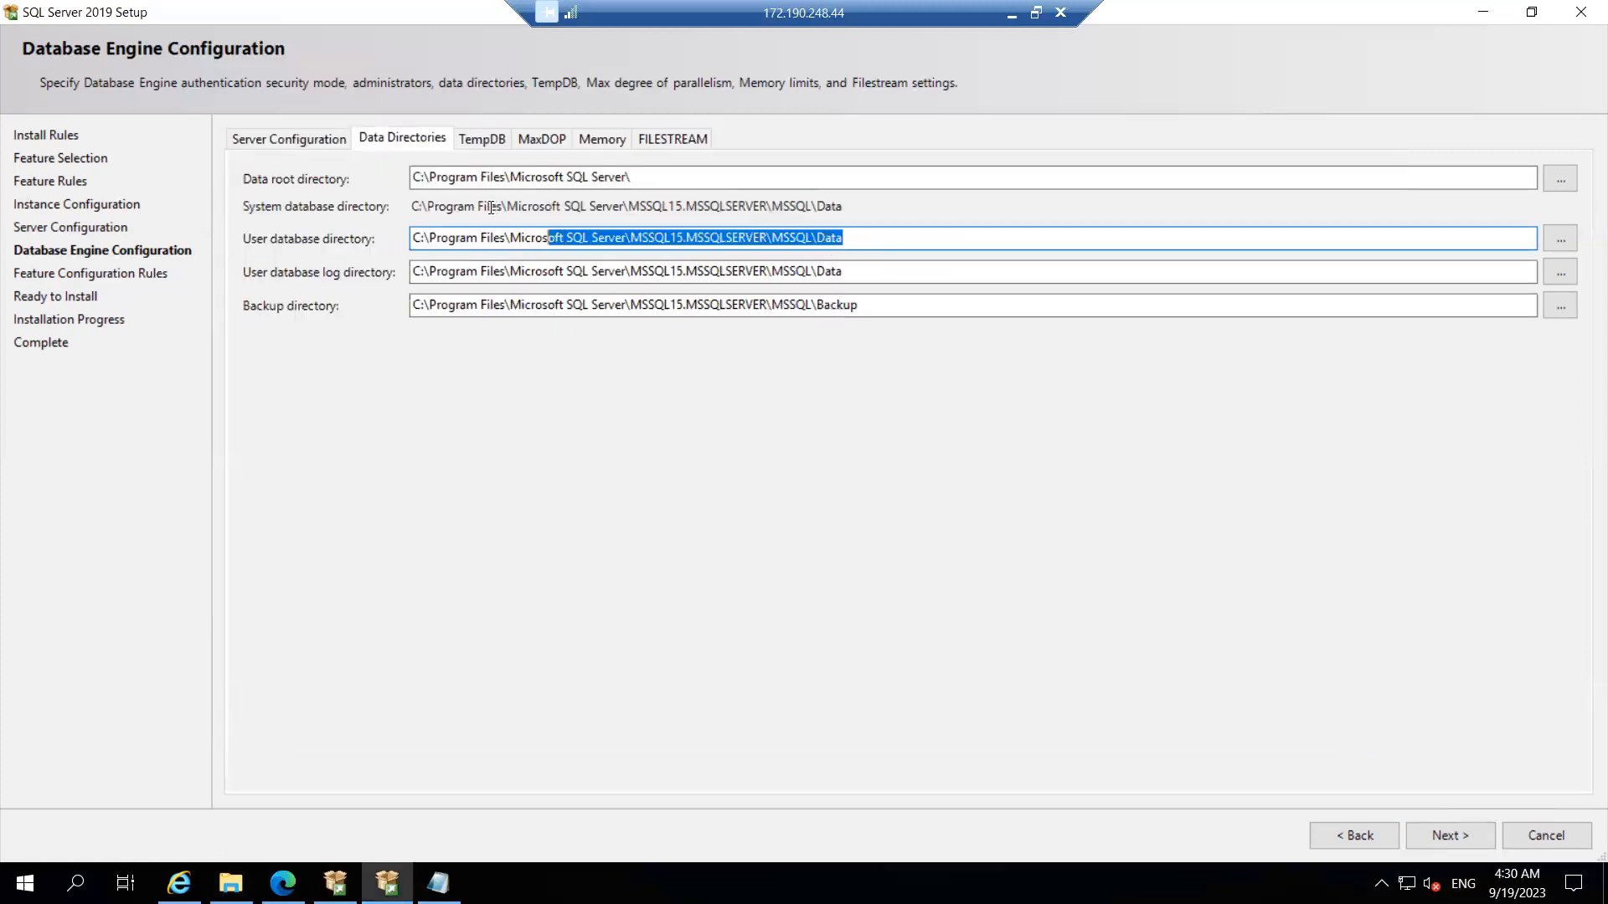
{"action": "left_click", "coordinate": [809, 239]}
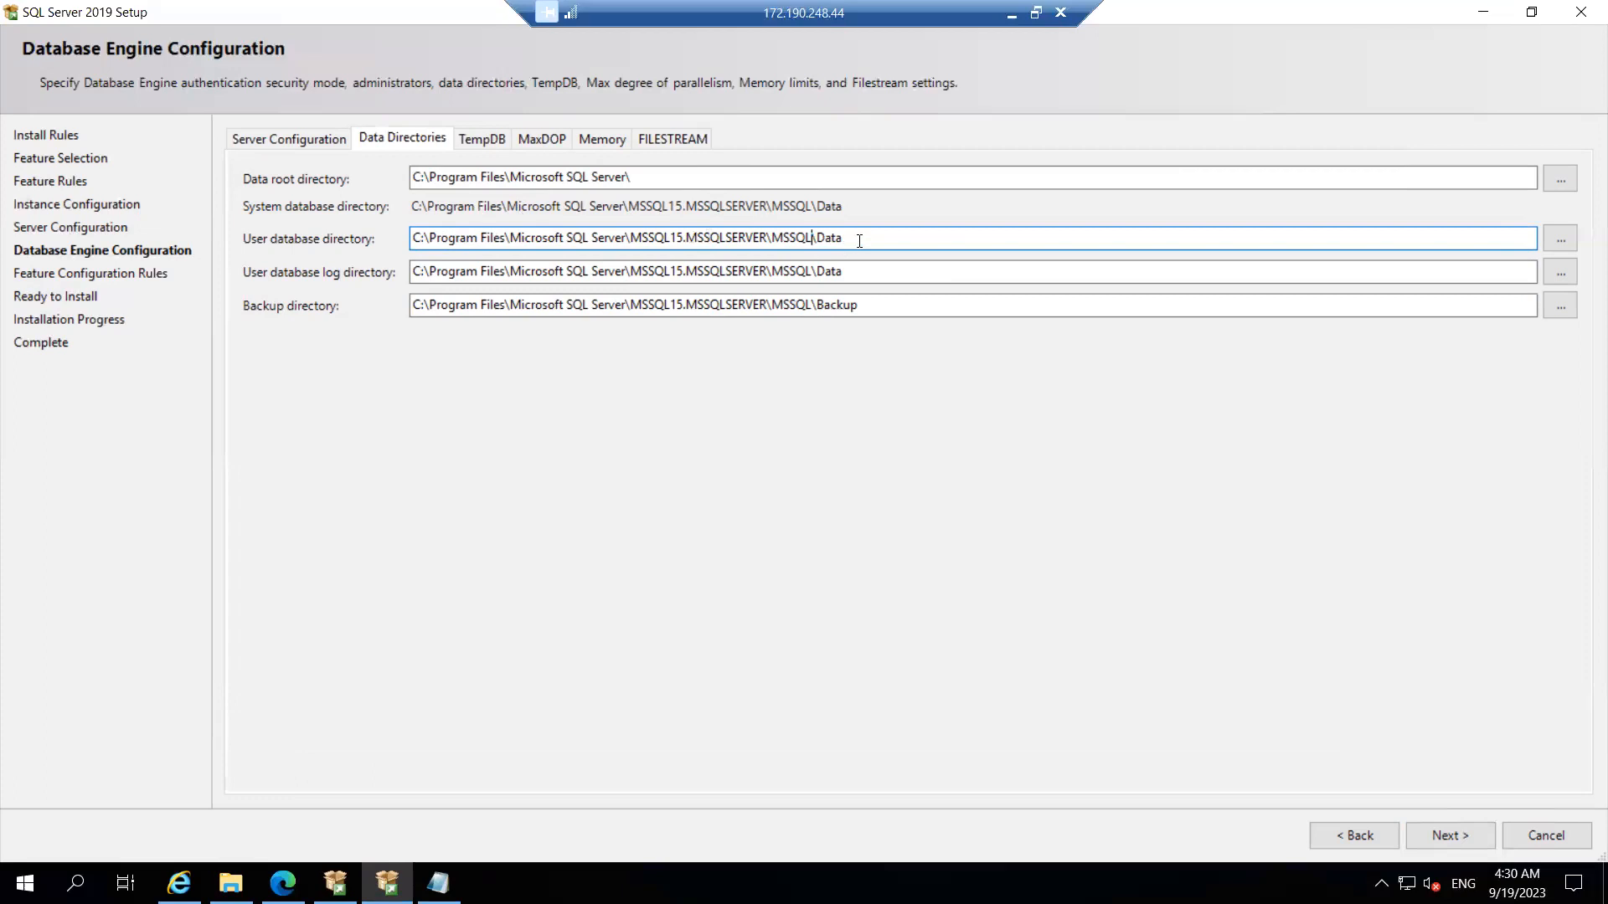
{"action": "left_click_drag", "start_coordinate": [414, 236], "coordinate": [955, 239]}
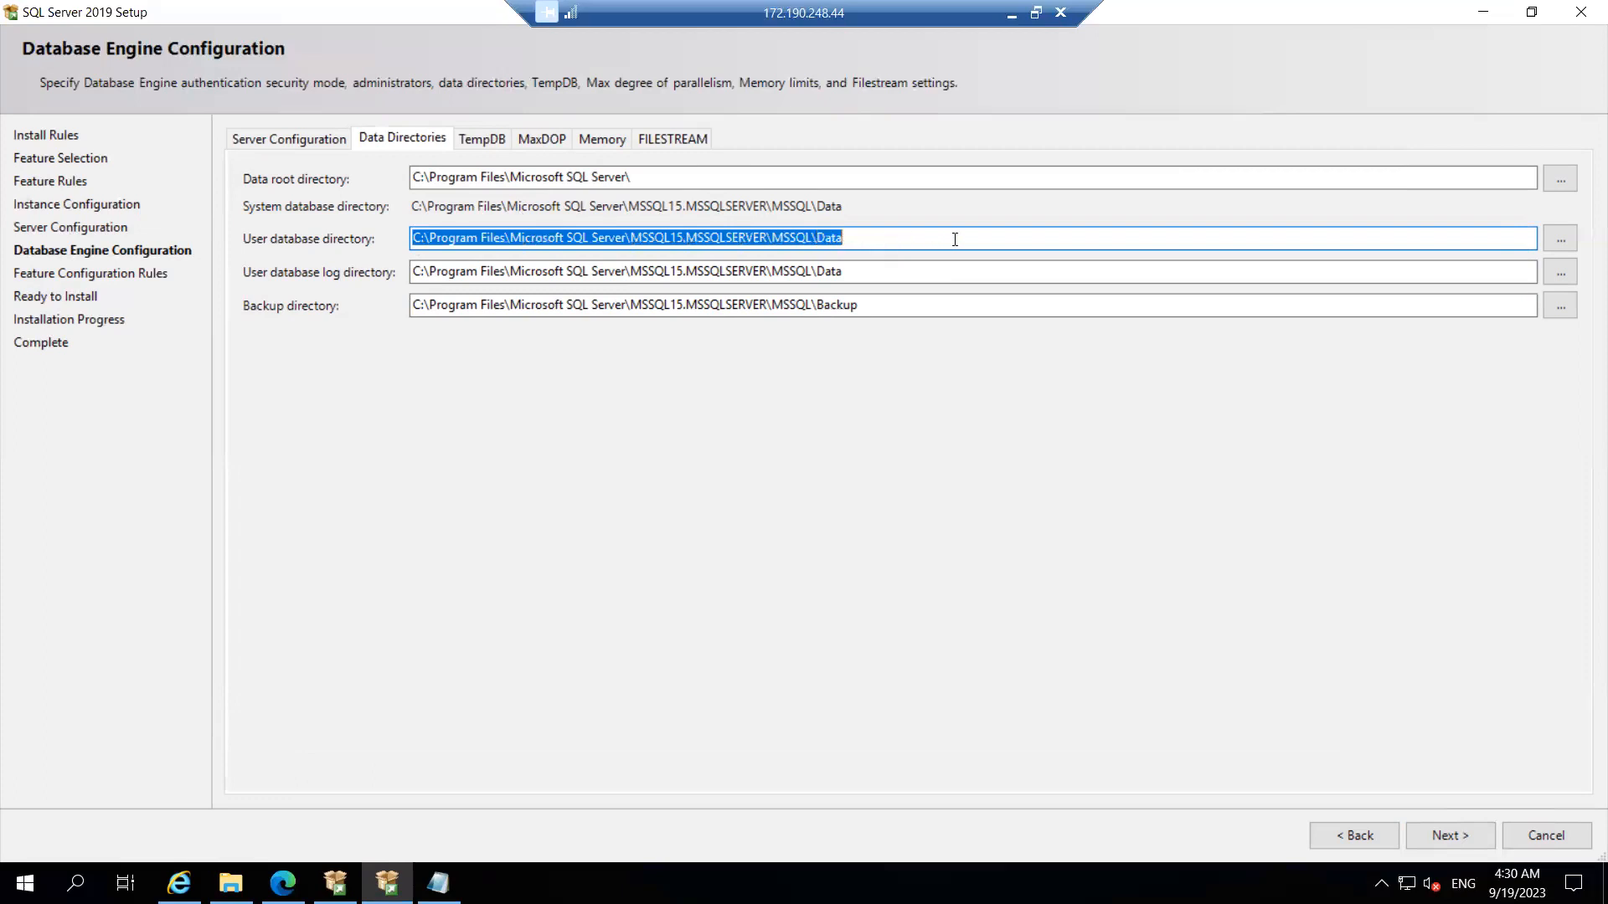
{"action": "key", "text": "ctrl+v"}
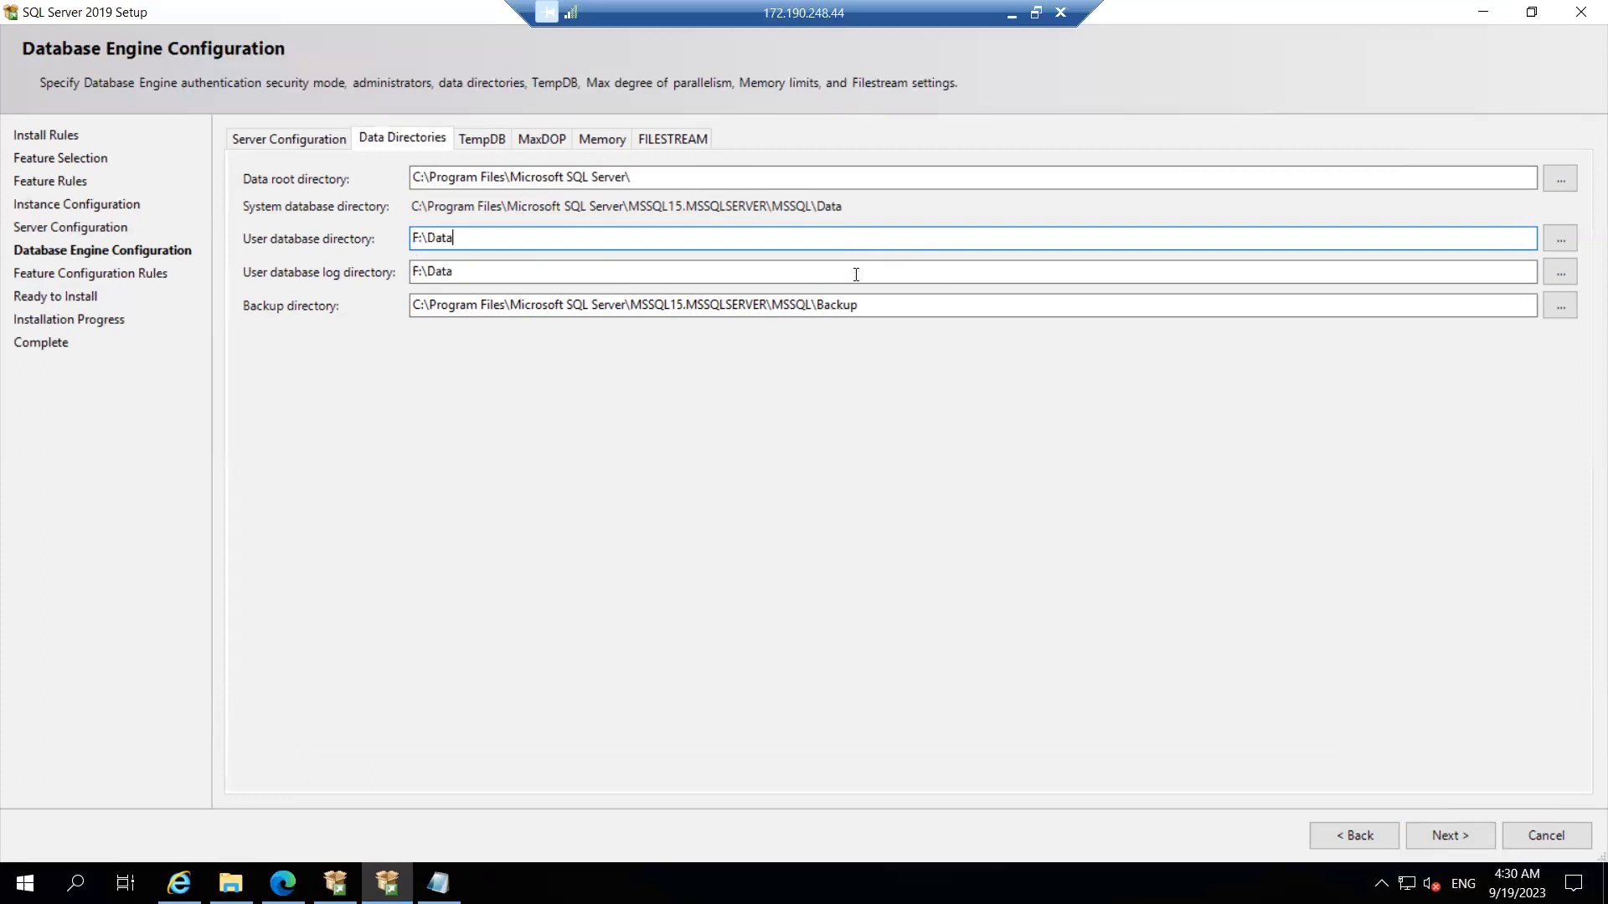
{"action": "left_click", "coordinate": [463, 273]}
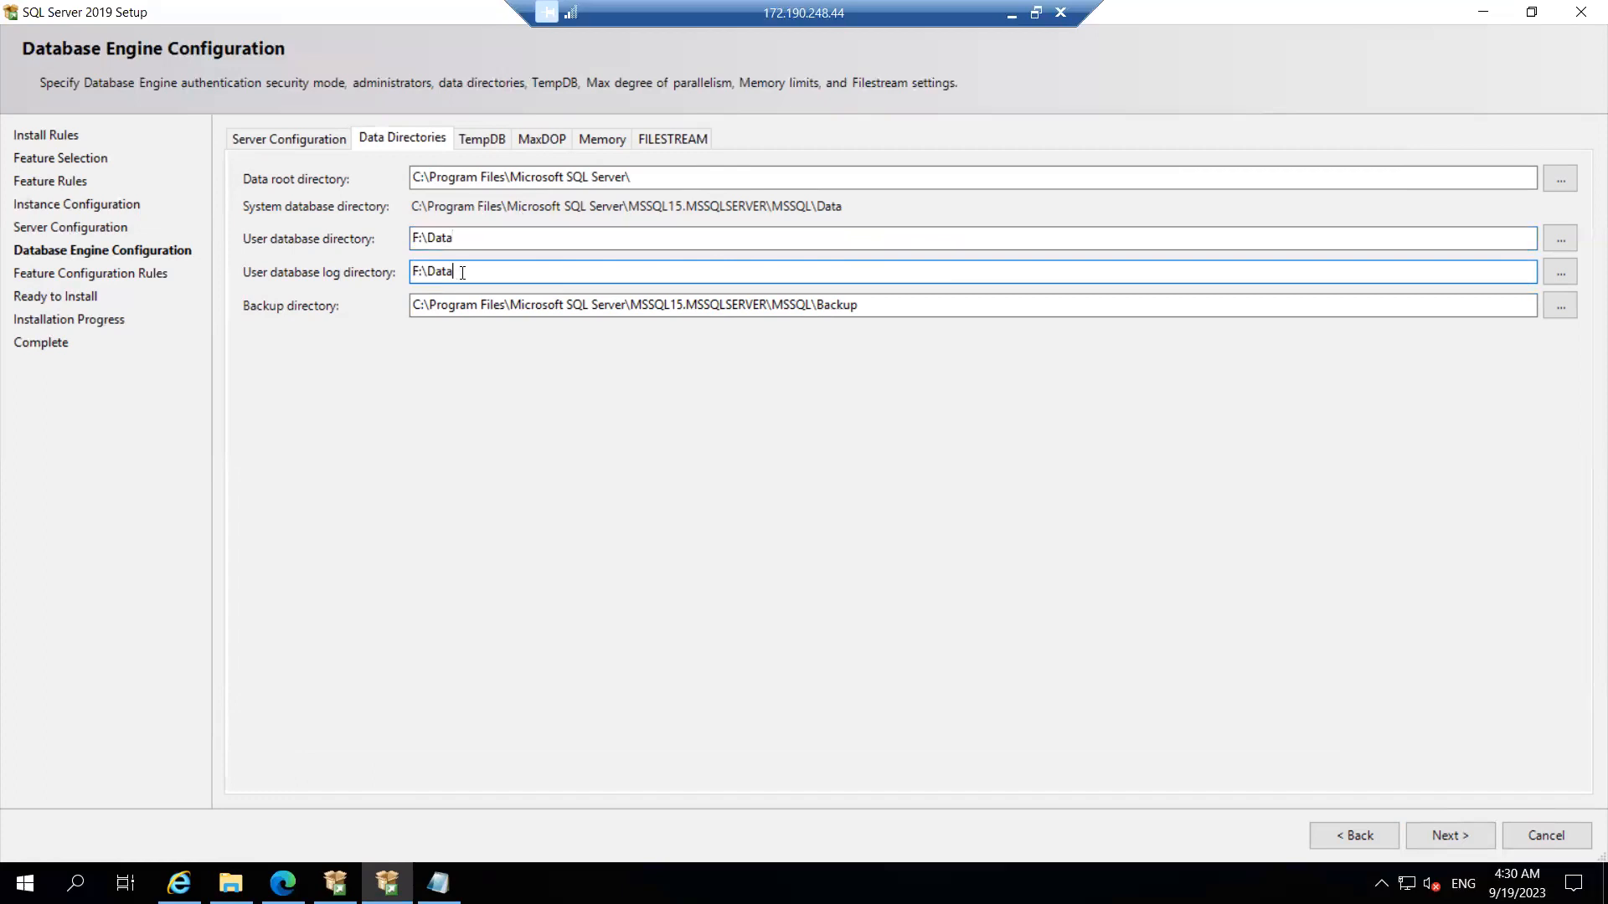
{"action": "key", "text": "BackSpace"}
{"action": "key", "text": "BackSpace"}
{"action": "key", "text": "BackSpace"}
{"action": "key", "text": "BackSpace"}
{"action": "type", "text": "Log"}
Step: Set the backup directory to F:\Backup, recheck the log path, and show the TempDB settings
{"action": "left_click_drag", "start_coordinate": [812, 305], "coordinate": [360, 303]}
{"action": "type", "text": "F:\\Data"}
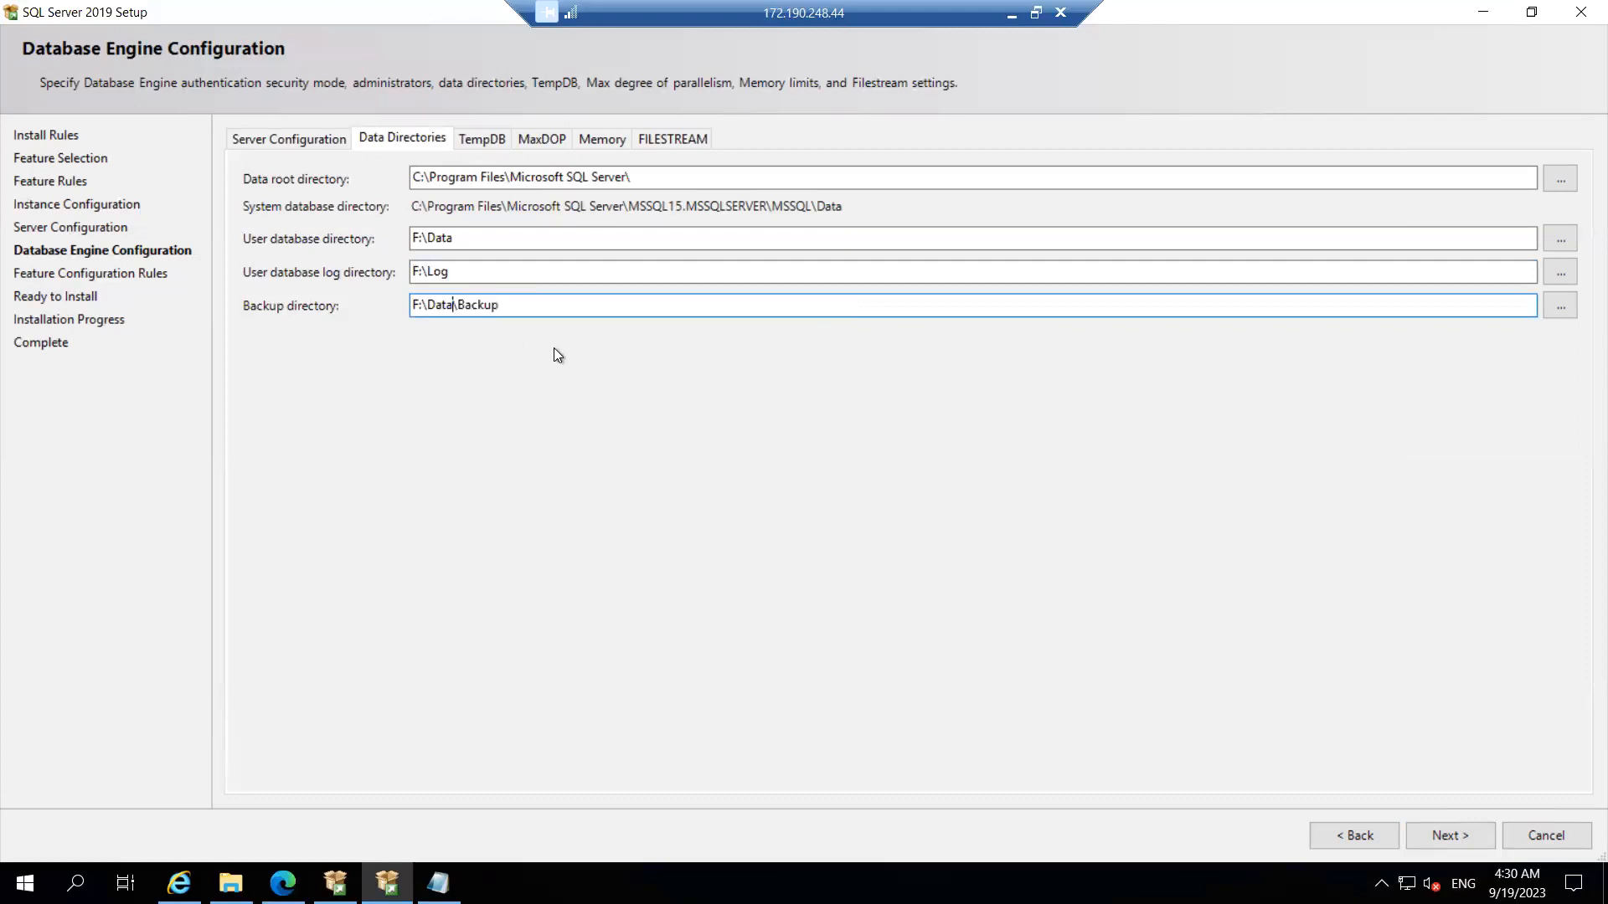
{"action": "key", "text": "BackSpace"}
{"action": "key", "text": "BackSpace"}
{"action": "key", "text": "BackSpace"}
{"action": "key", "text": "BackSpace"}
{"action": "key", "text": "BackSpace"}
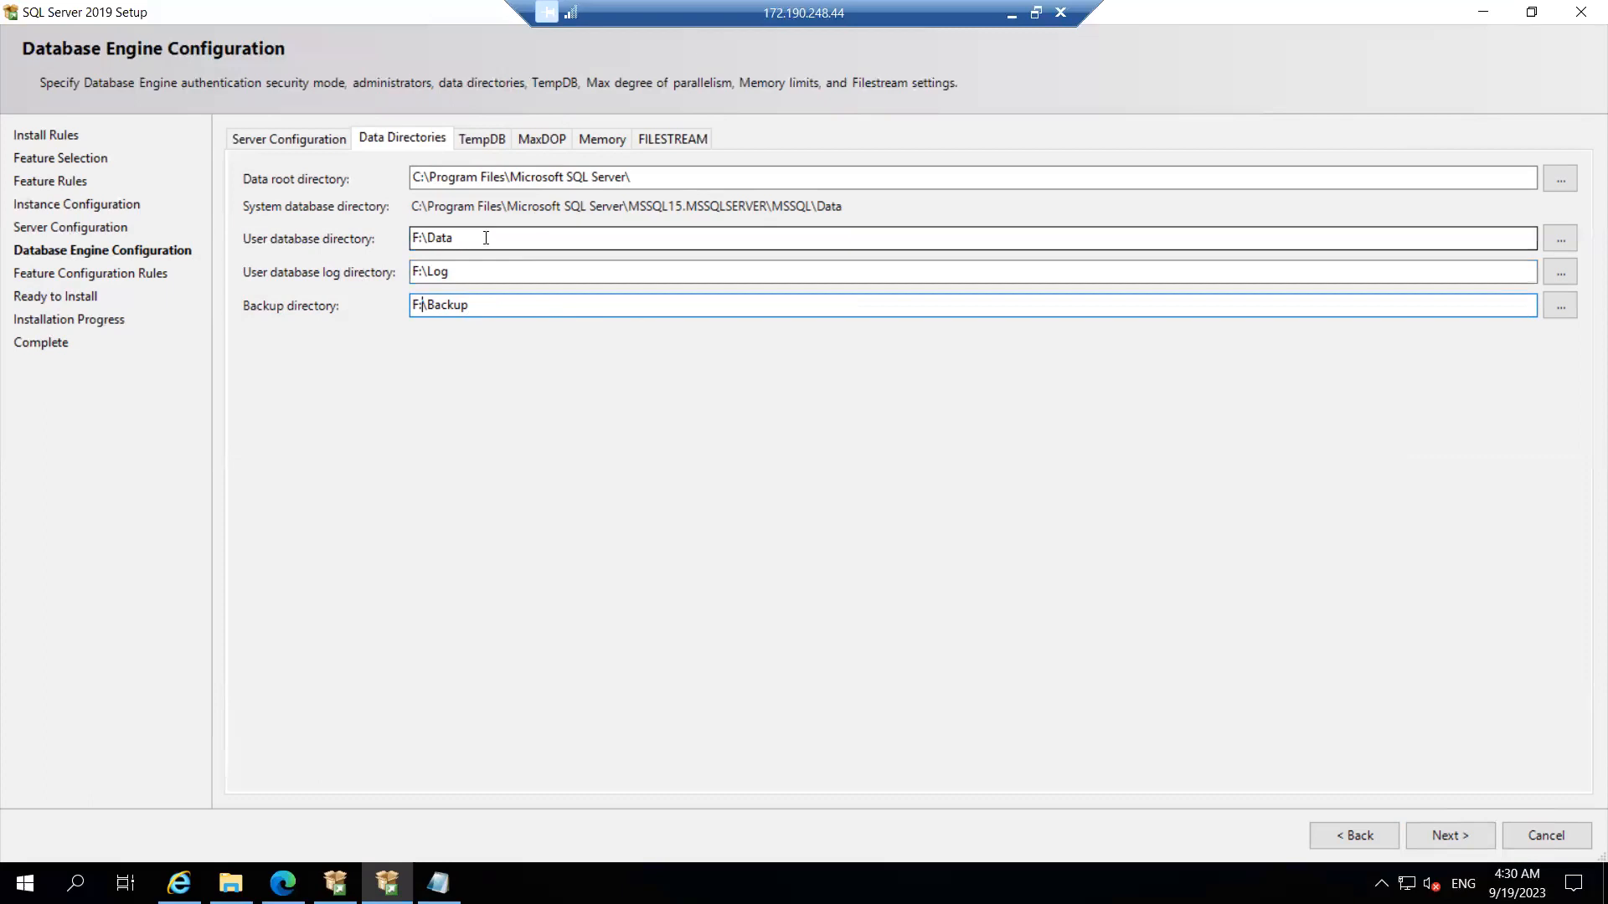
{"action": "left_click", "coordinate": [471, 270]}
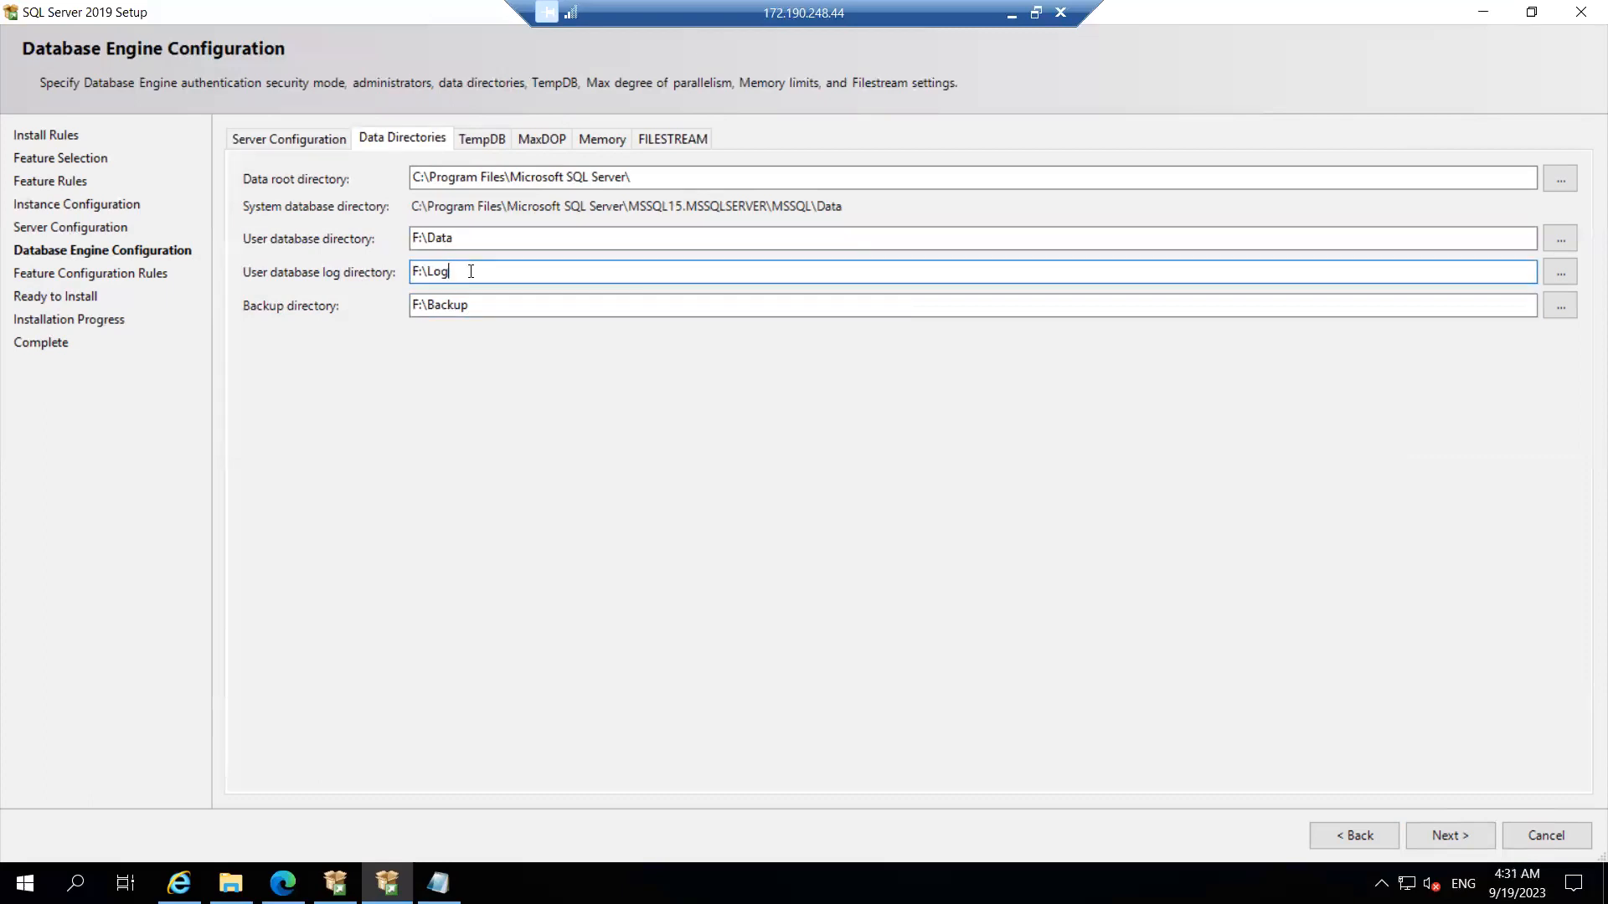
{"action": "left_click", "coordinate": [489, 140]}
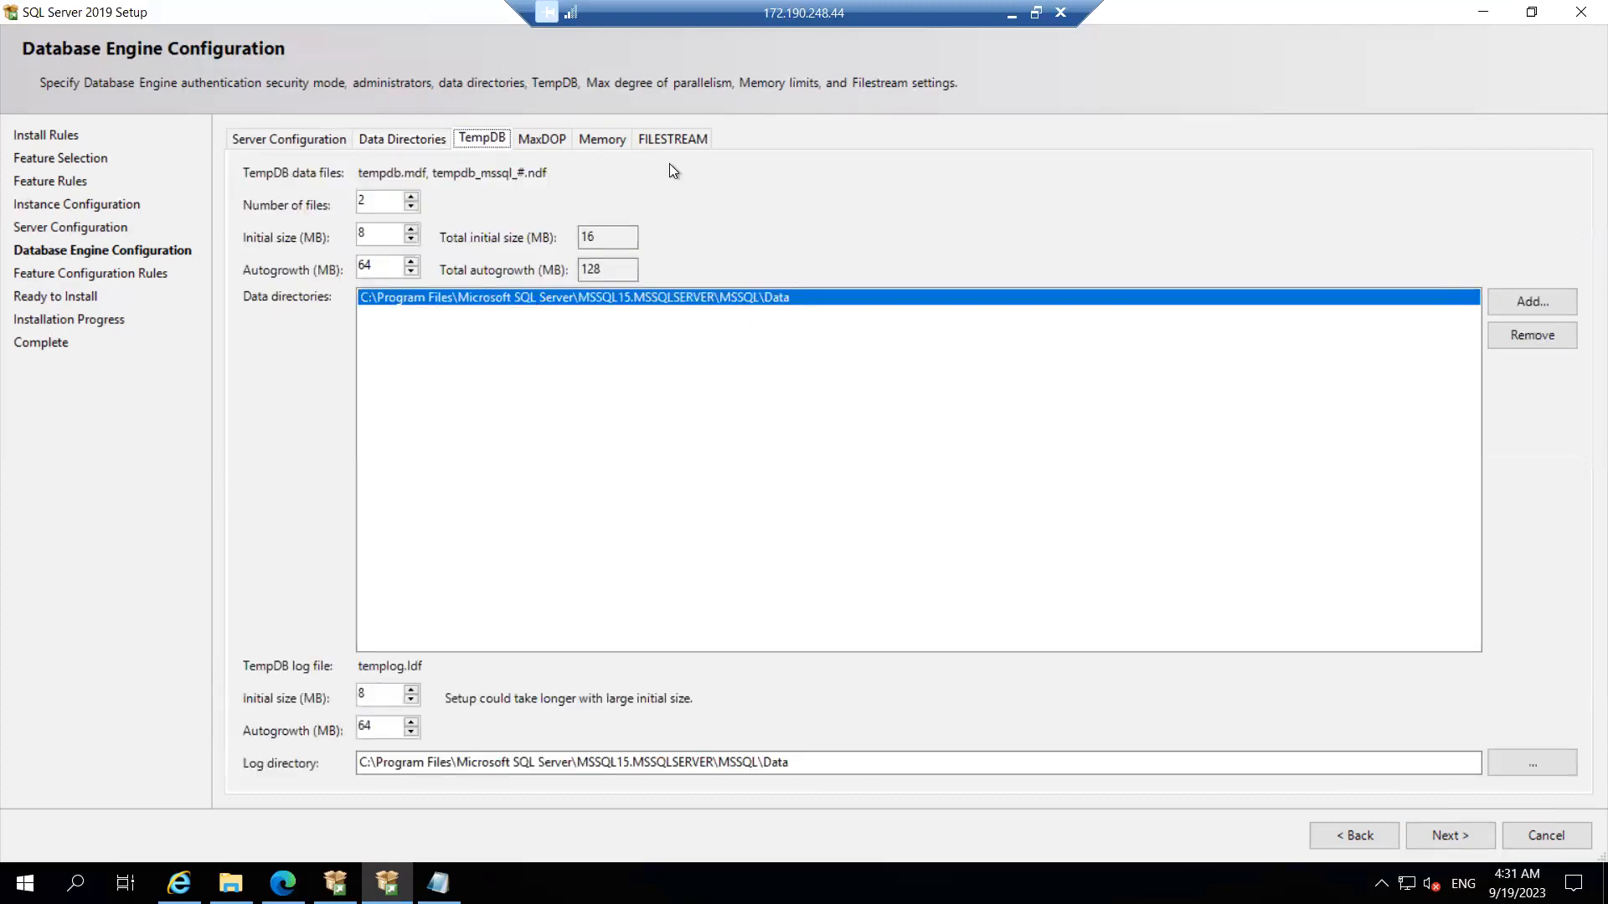
{"action": "left_click", "coordinate": [536, 143]}
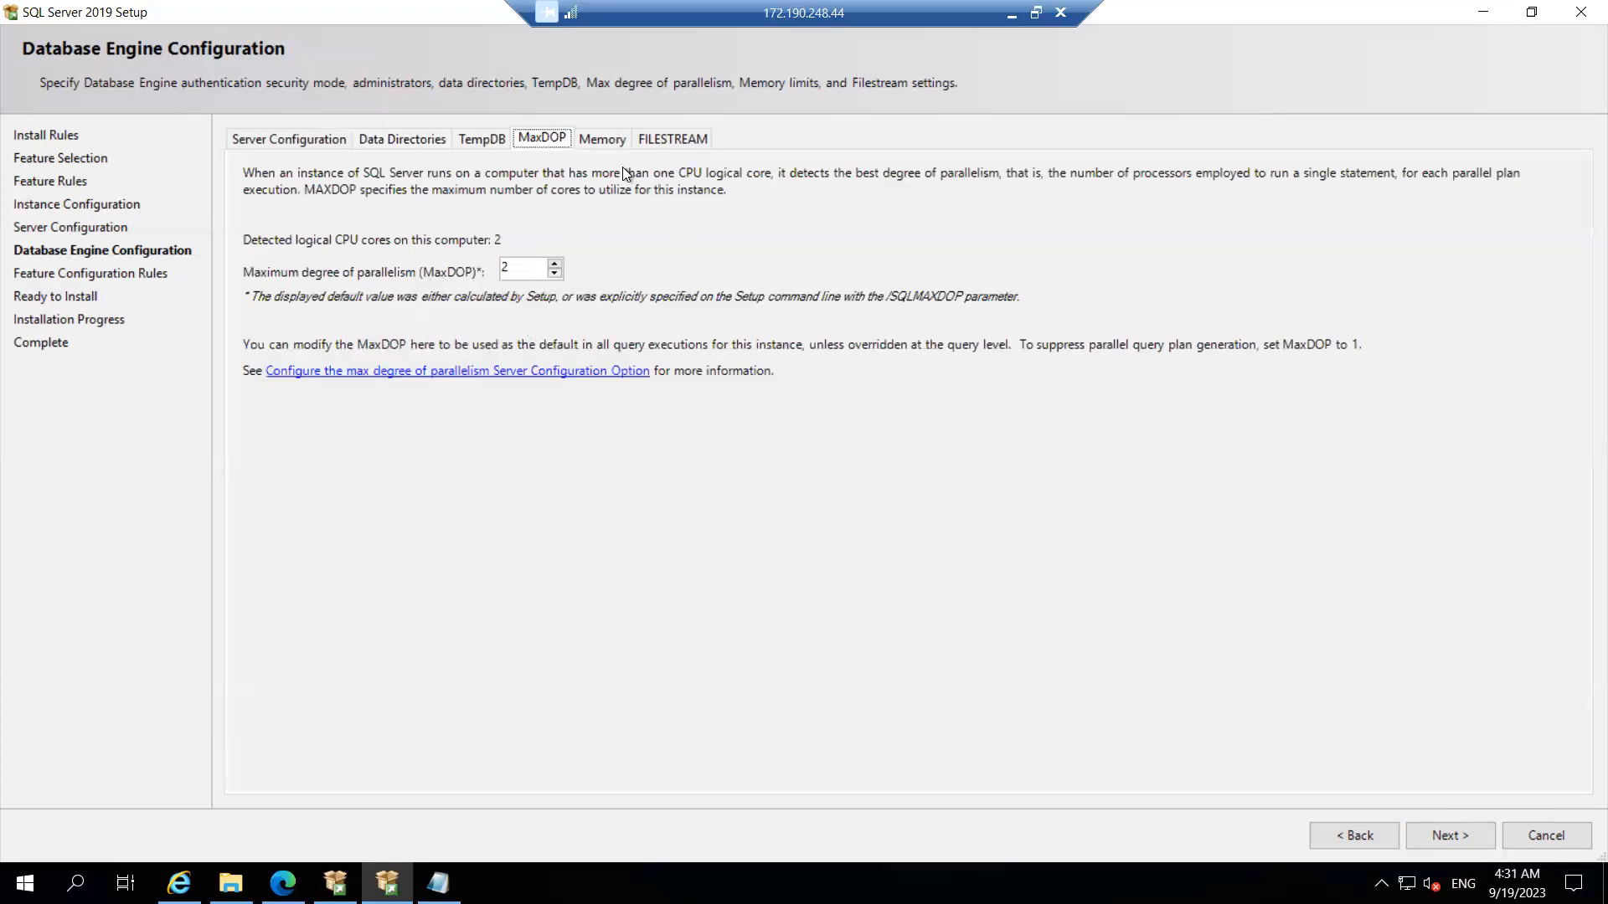
{"action": "left_click", "coordinate": [602, 139]}
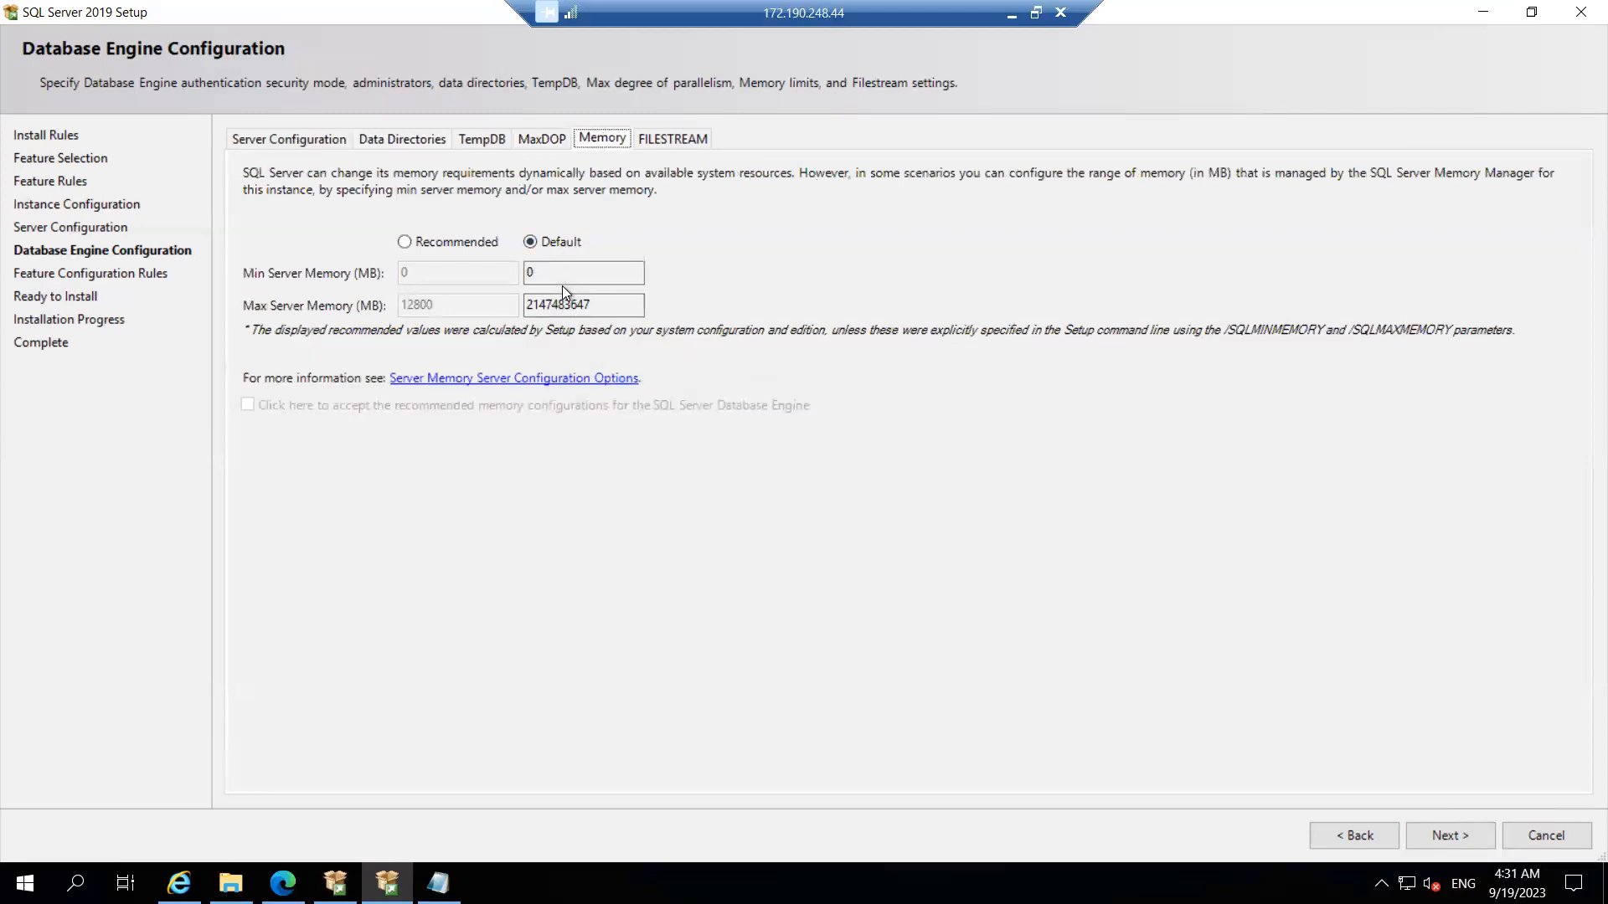
{"action": "left_click", "coordinate": [404, 242]}
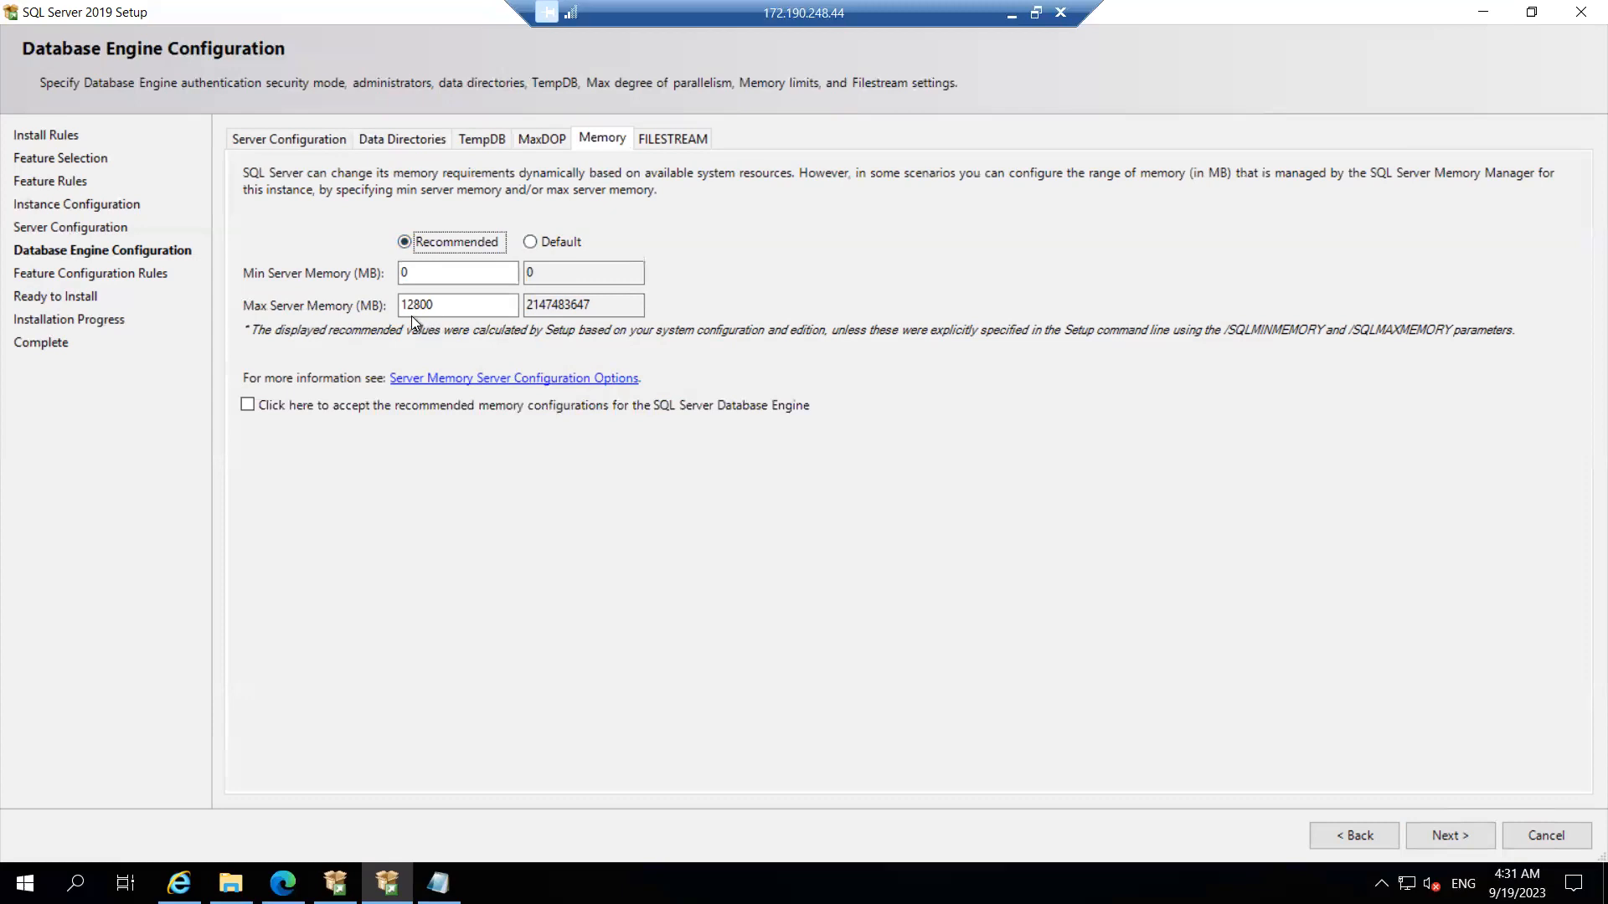
{"action": "left_click", "coordinate": [529, 242]}
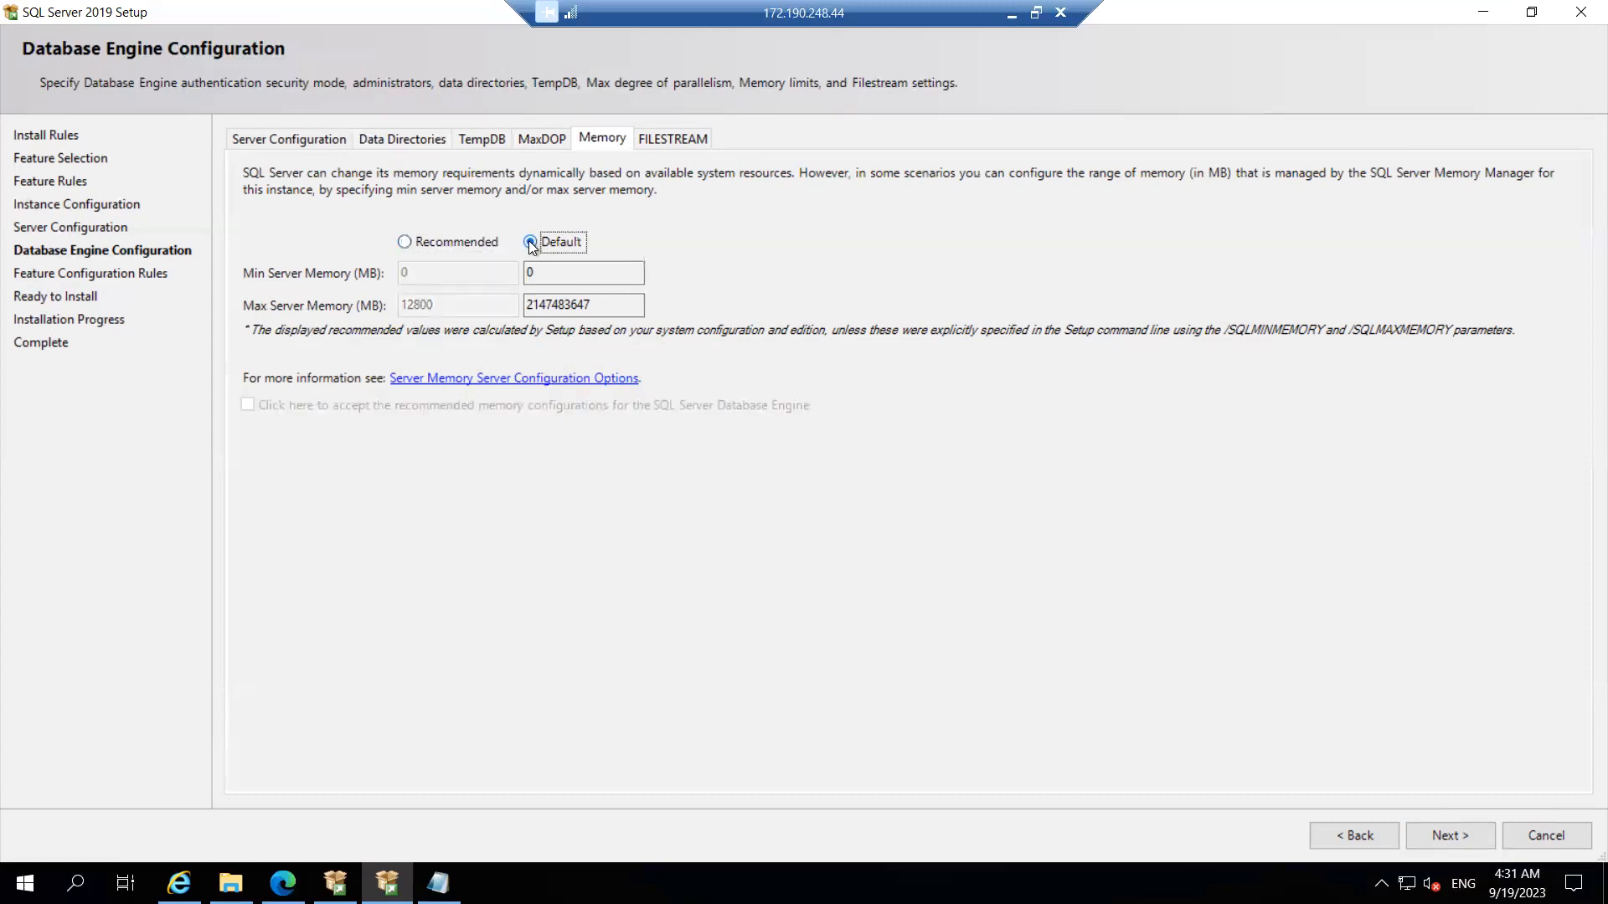
{"action": "left_click", "coordinate": [670, 143]}
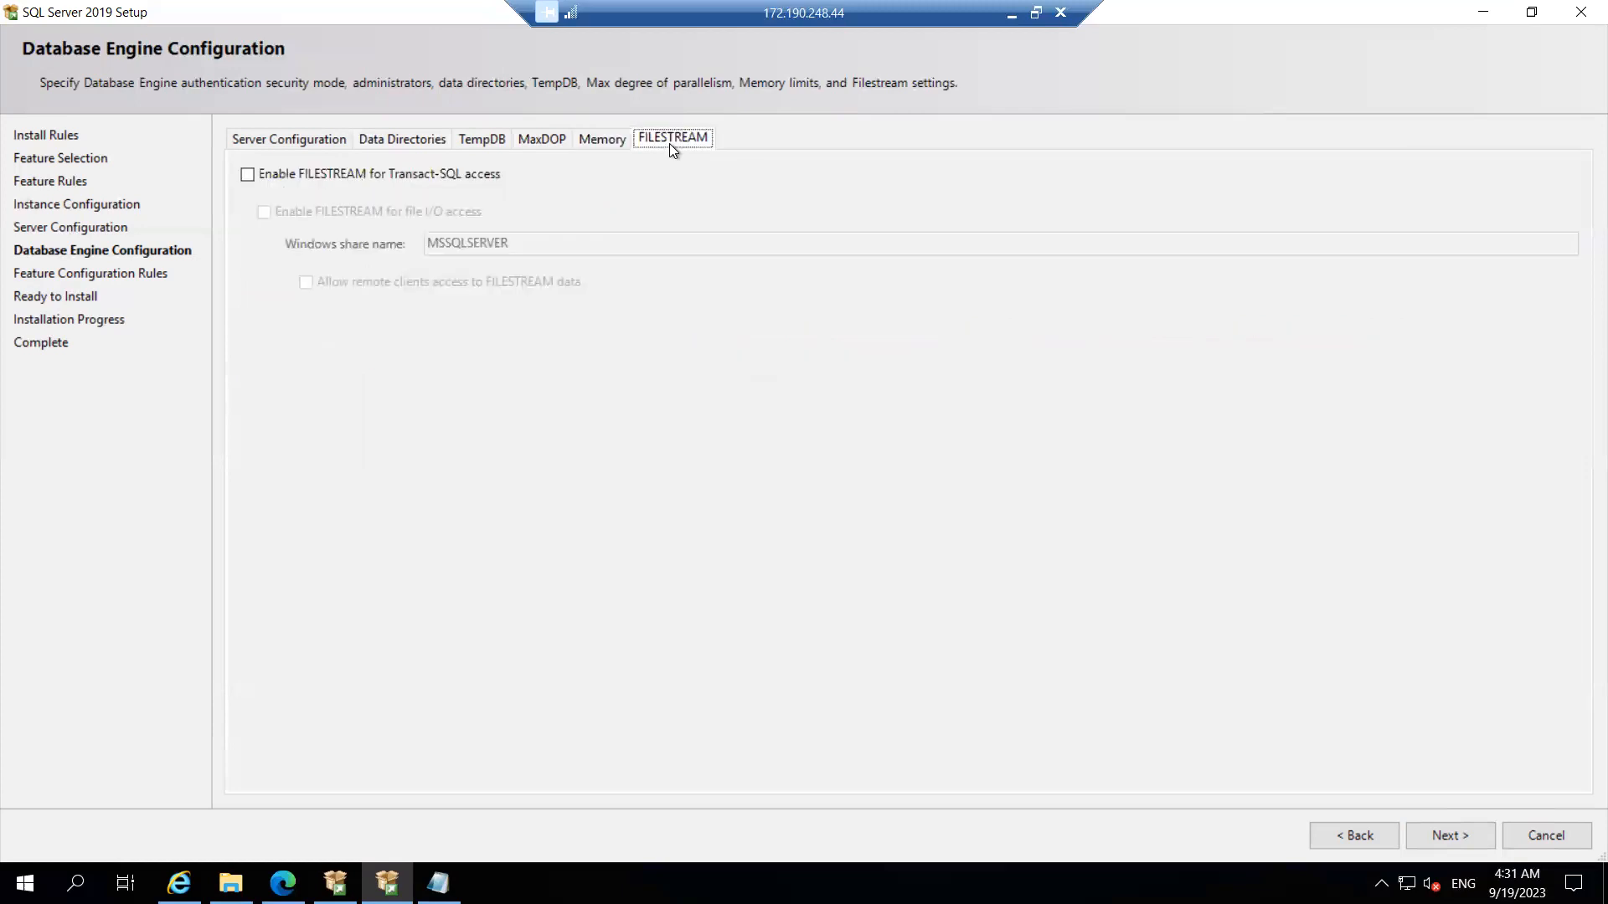
{"action": "left_click", "coordinate": [248, 138]}
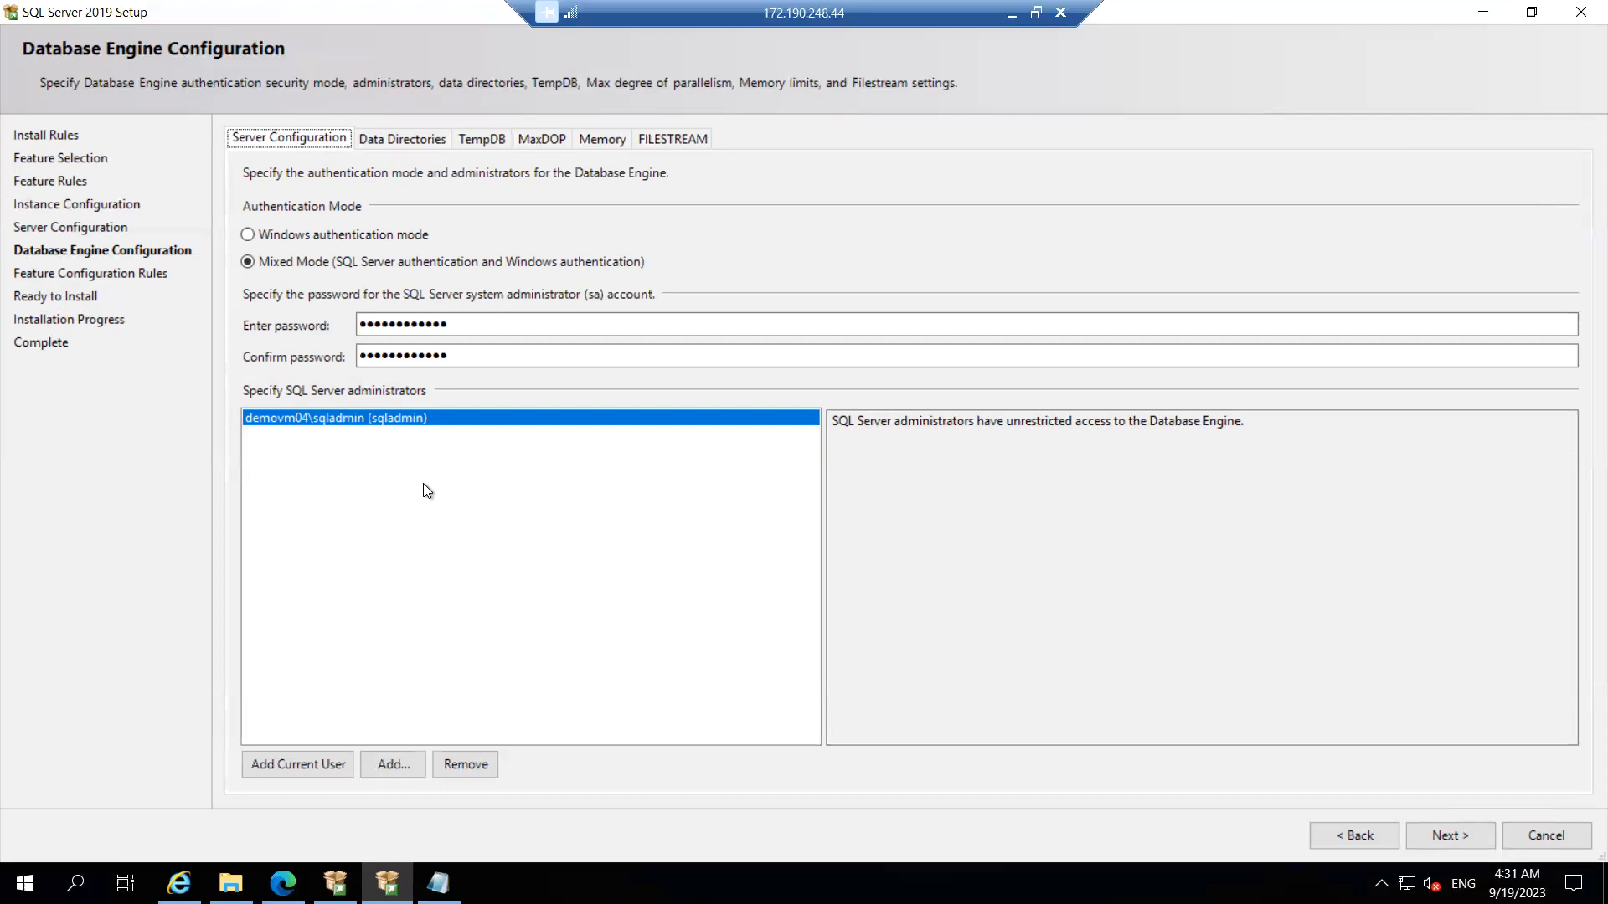
Step: Show the MaxDOP settings: maximum degree of parallelism 2 for the 2 logical cores
{"action": "left_click", "coordinate": [536, 139]}
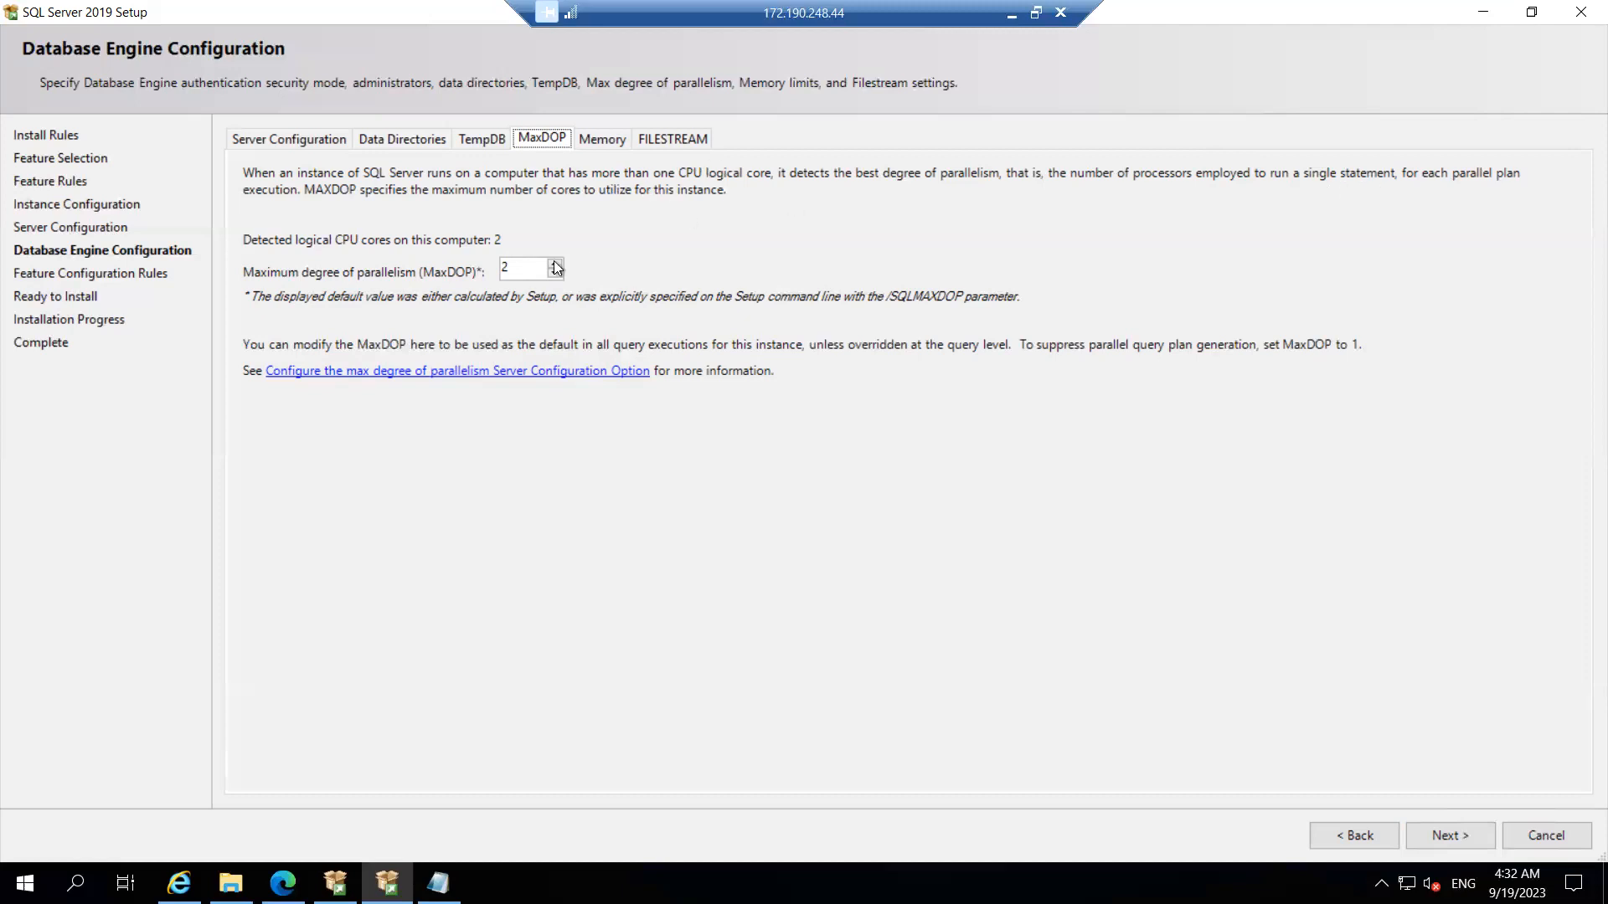
Step: Recheck the Server Configuration, Data Directories, MaxDOP and Memory tabs, then advance to Ready to Install
{"action": "left_click_drag", "start_coordinate": [521, 271], "coordinate": [442, 261]}
{"action": "left_click", "coordinate": [298, 137]}
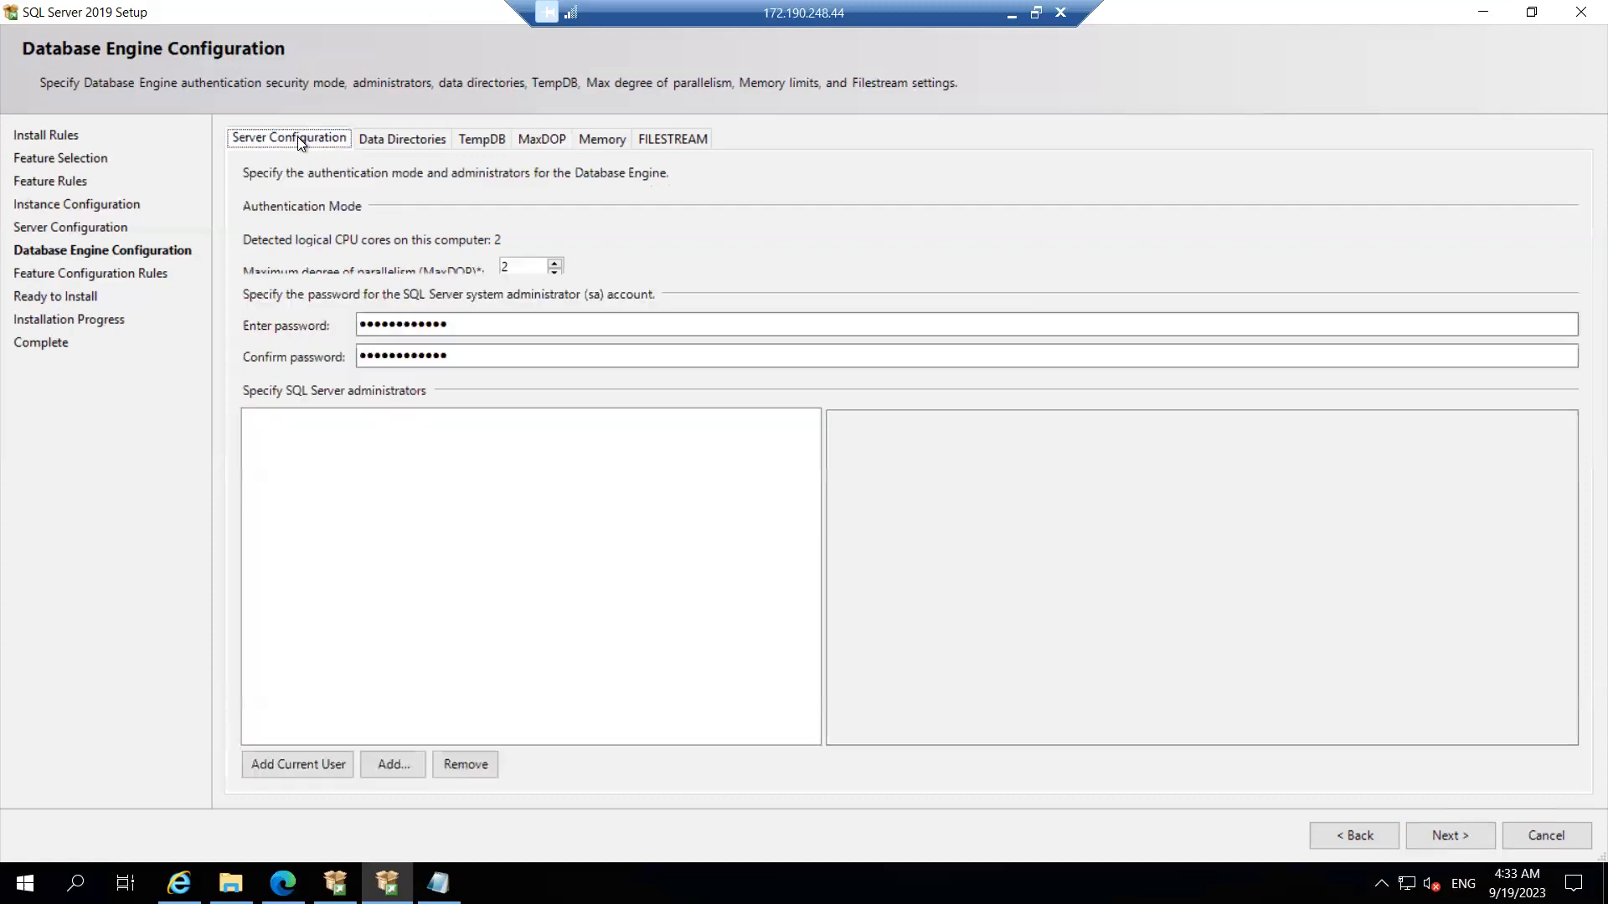
{"action": "left_click", "coordinate": [406, 140]}
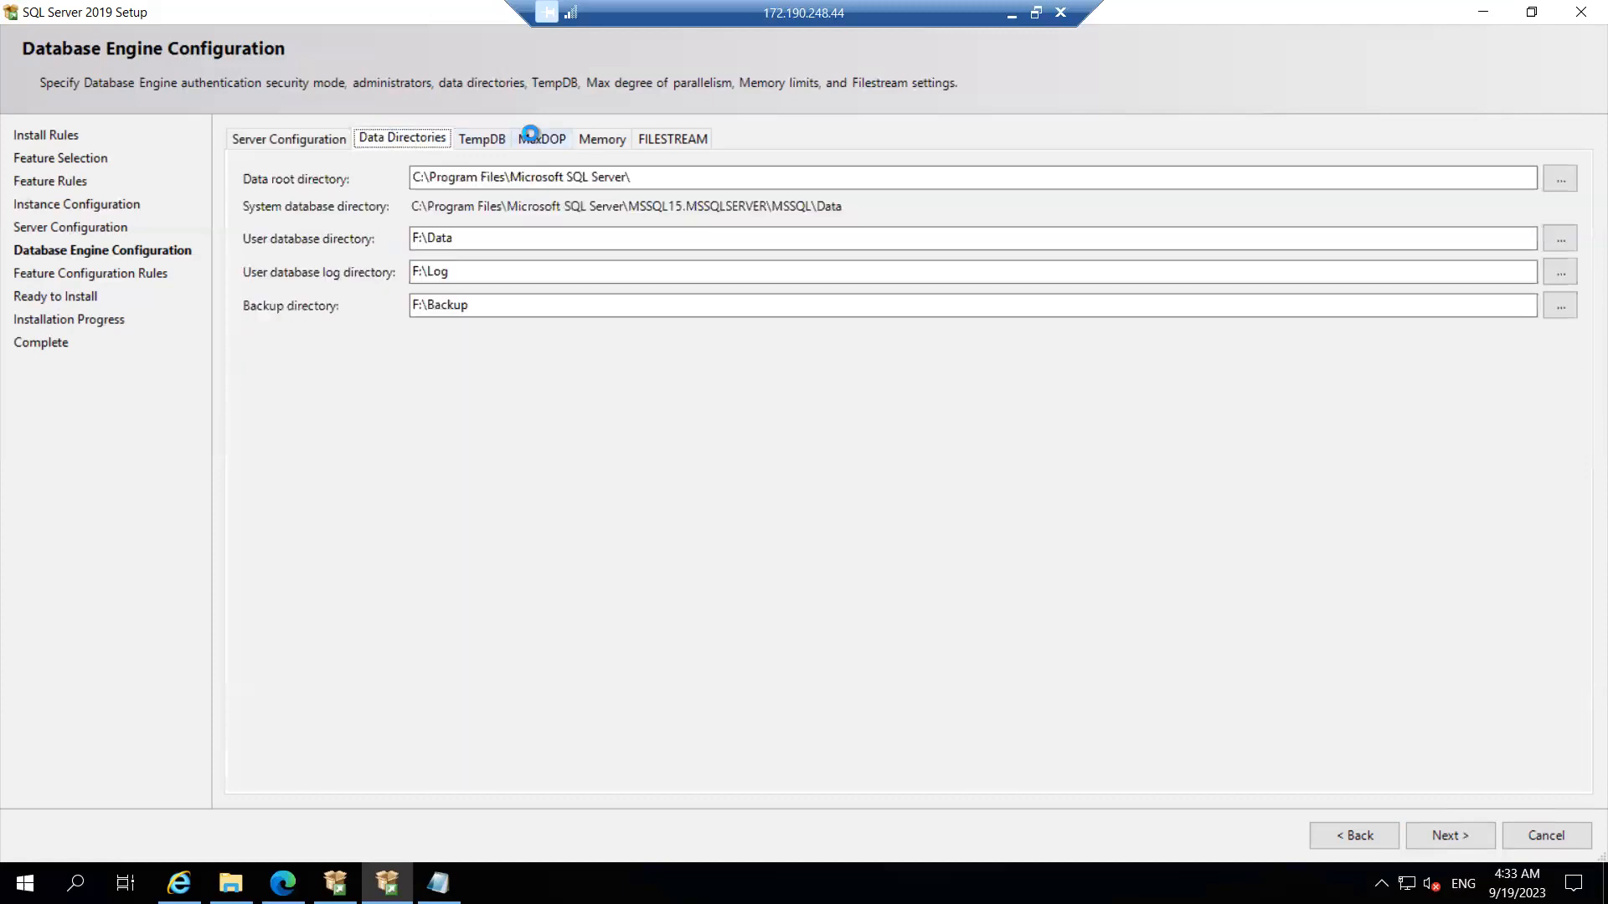
{"action": "left_click", "coordinate": [533, 140]}
{"action": "left_click", "coordinate": [602, 139]}
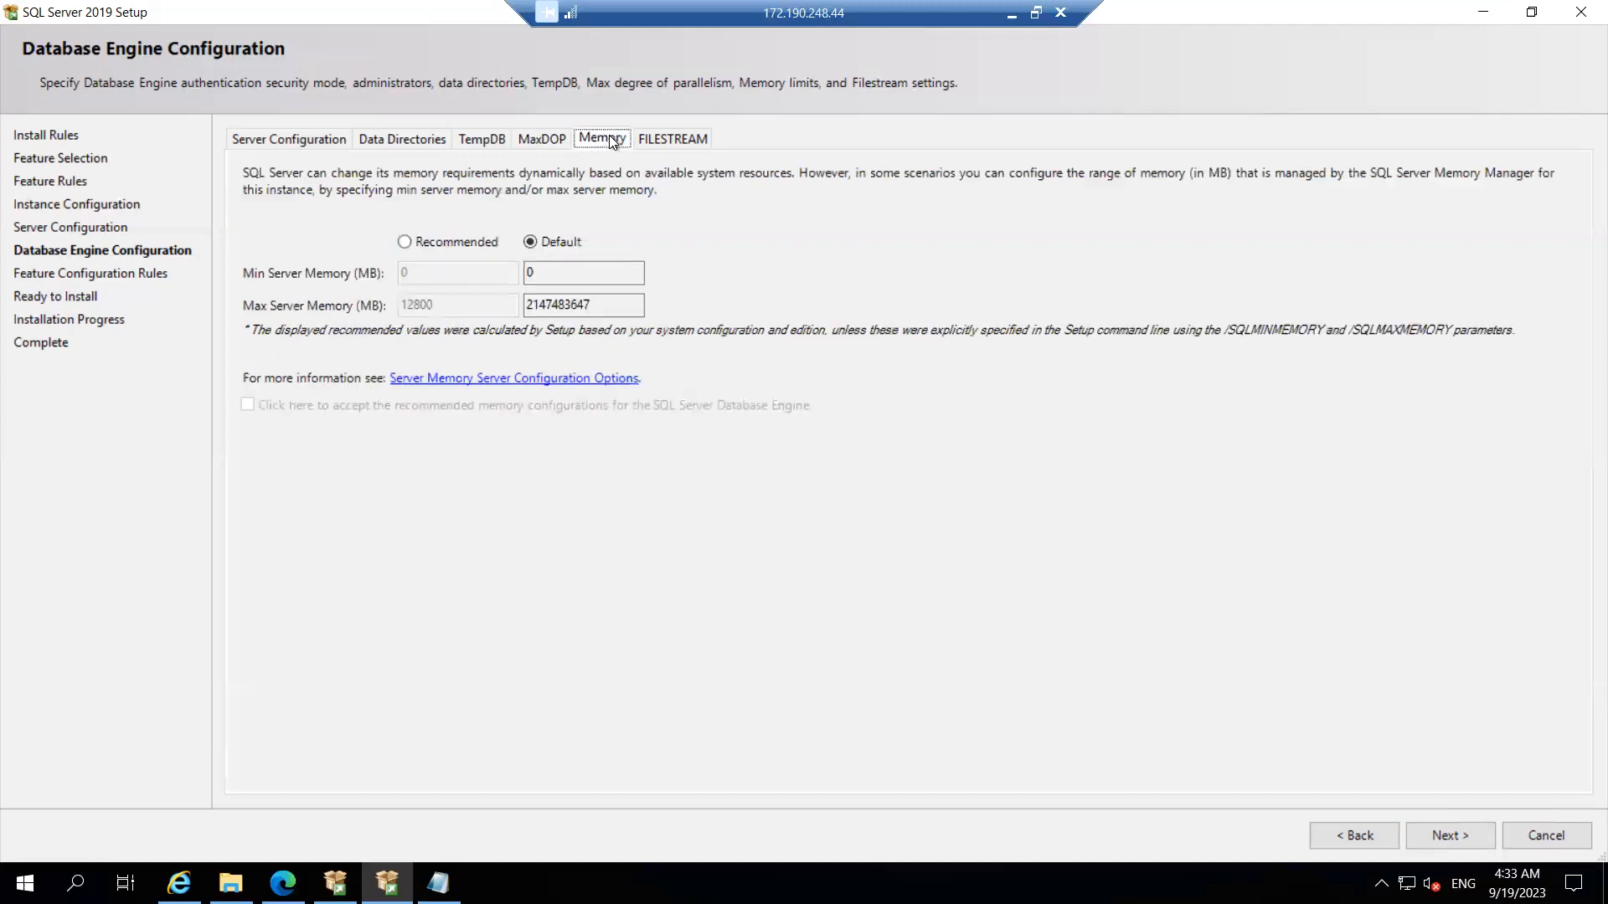
{"action": "left_click", "coordinate": [298, 138]}
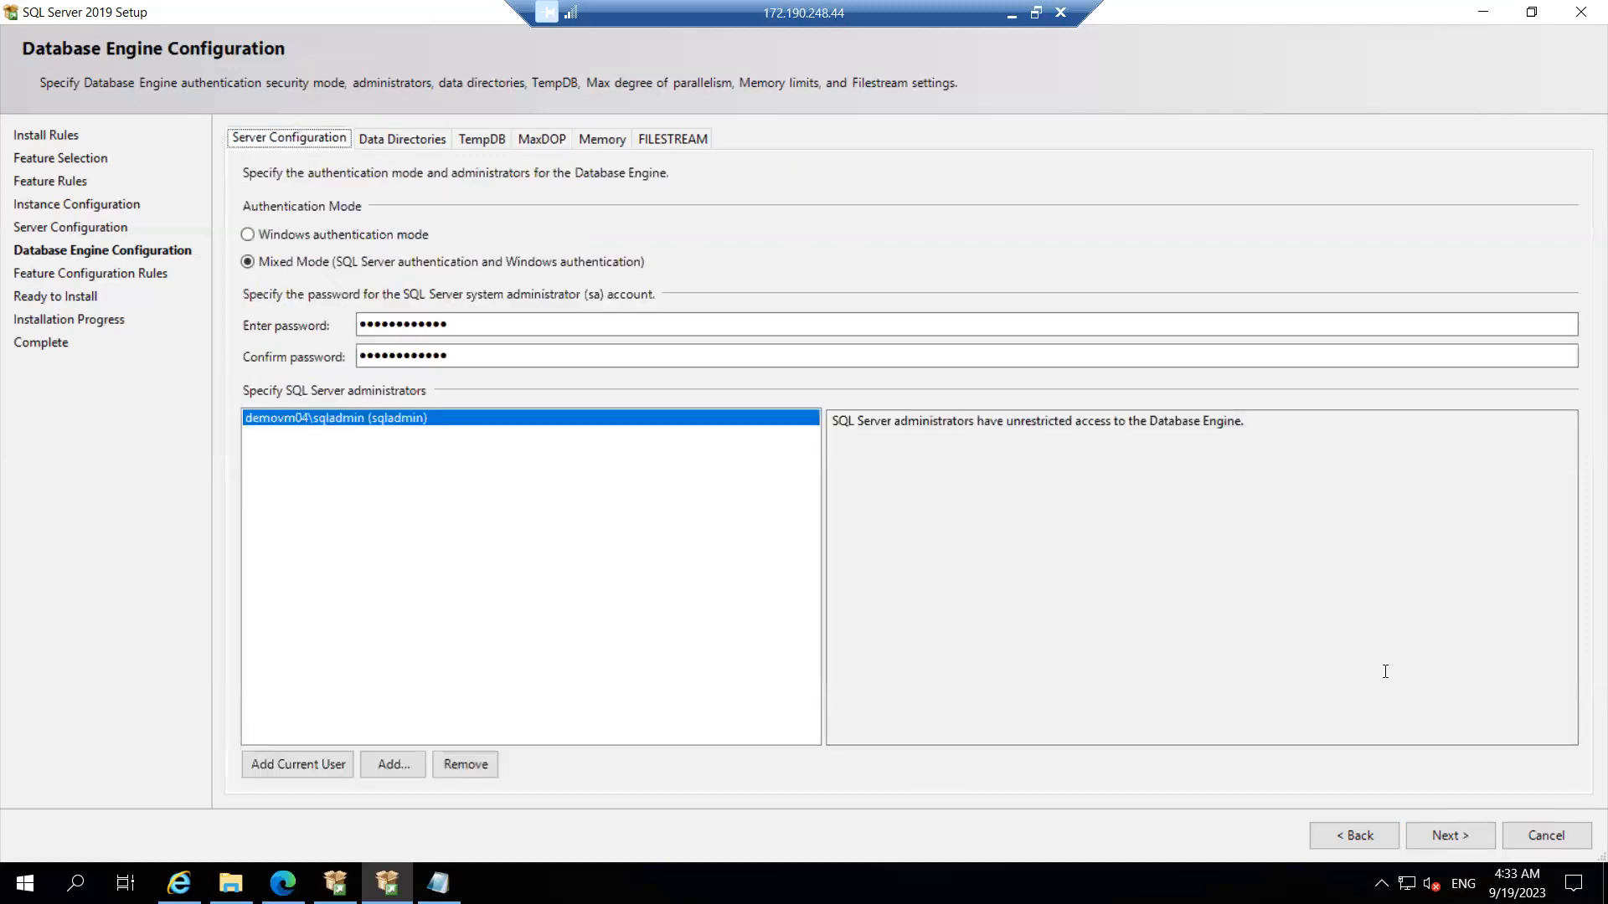
{"action": "left_click", "coordinate": [1459, 842]}
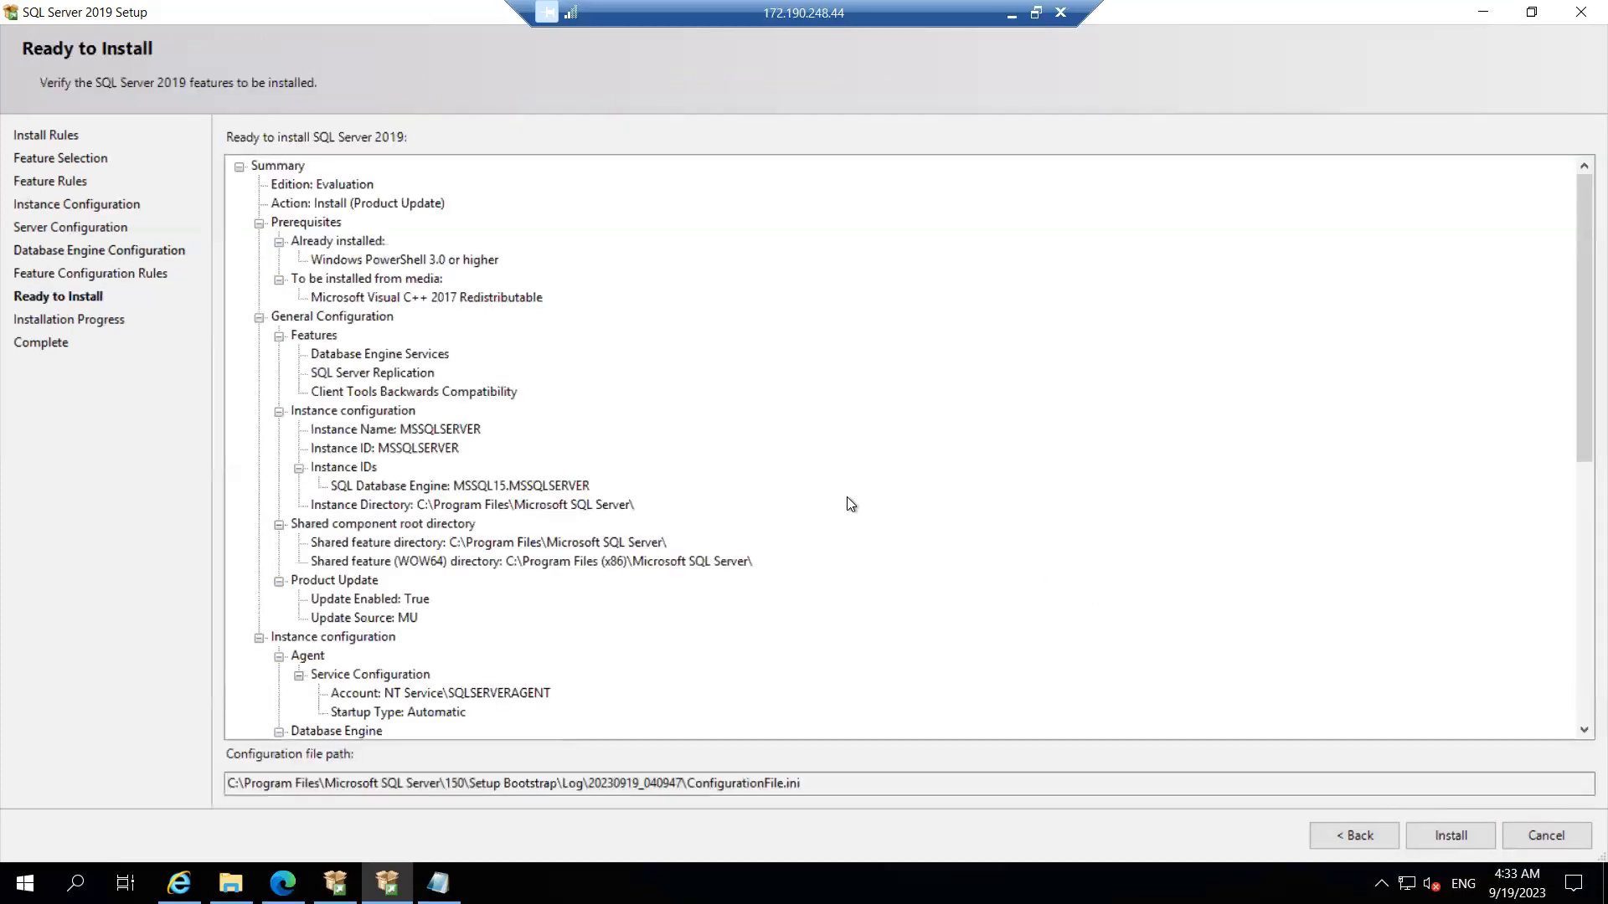
Step: Highlight the configuration file name in the summary, then return to Feature Configuration Rules (4 passed)
{"action": "left_click_drag", "start_coordinate": [1575, 367], "coordinate": [1575, 796]}
{"action": "left_click", "coordinate": [802, 784]}
{"action": "left_click_drag", "start_coordinate": [742, 787], "coordinate": [686, 781]}
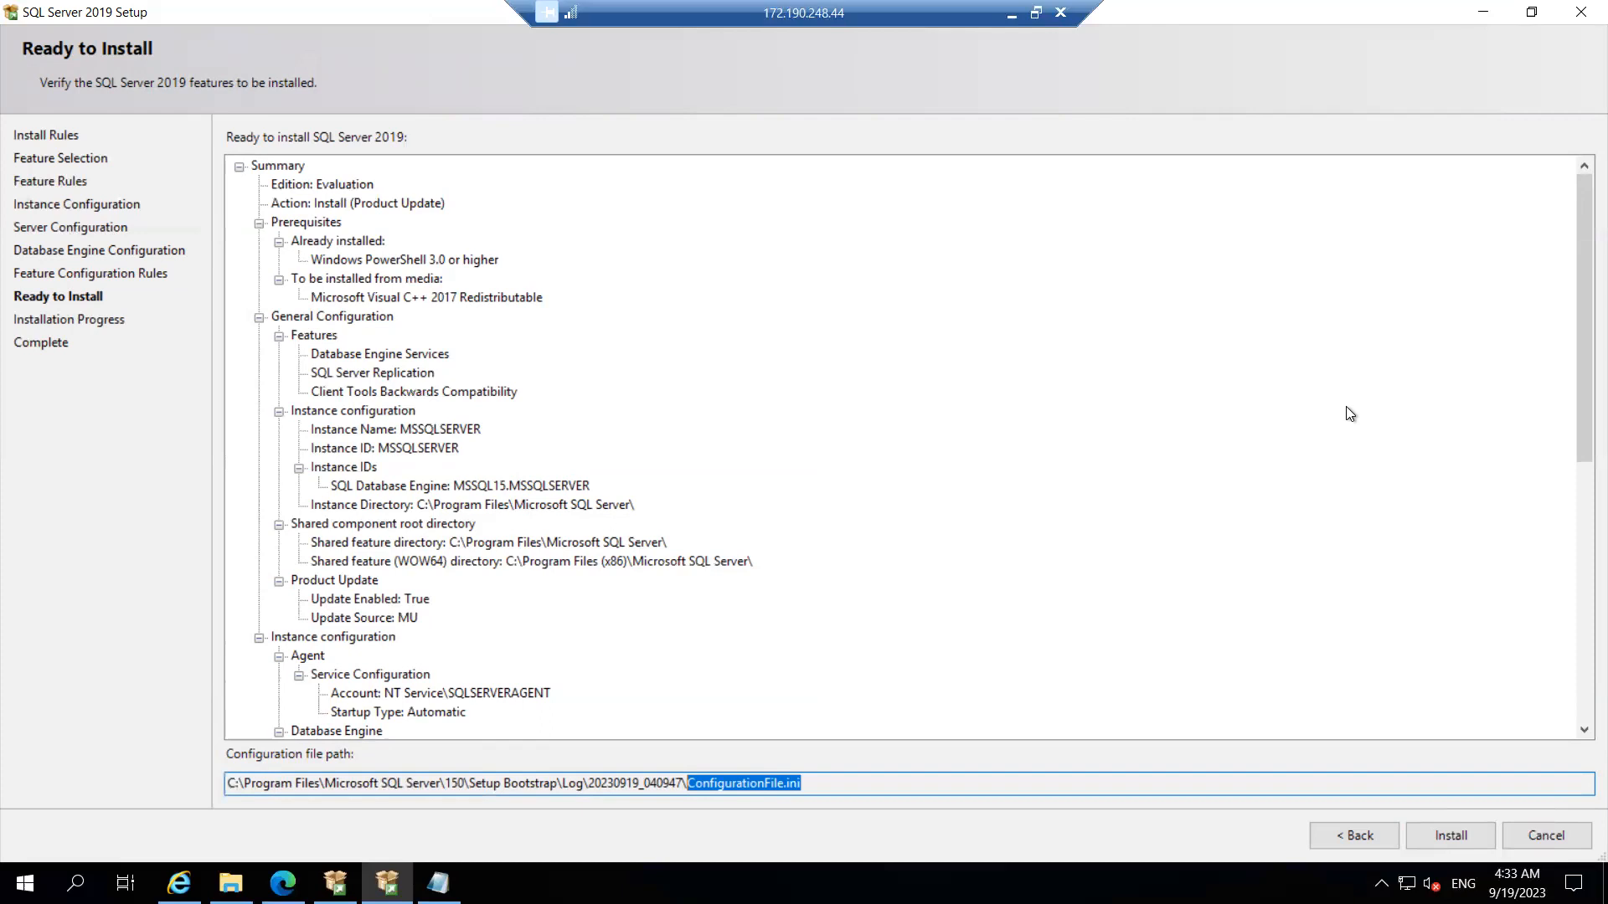
{"action": "left_click", "coordinate": [1354, 838]}
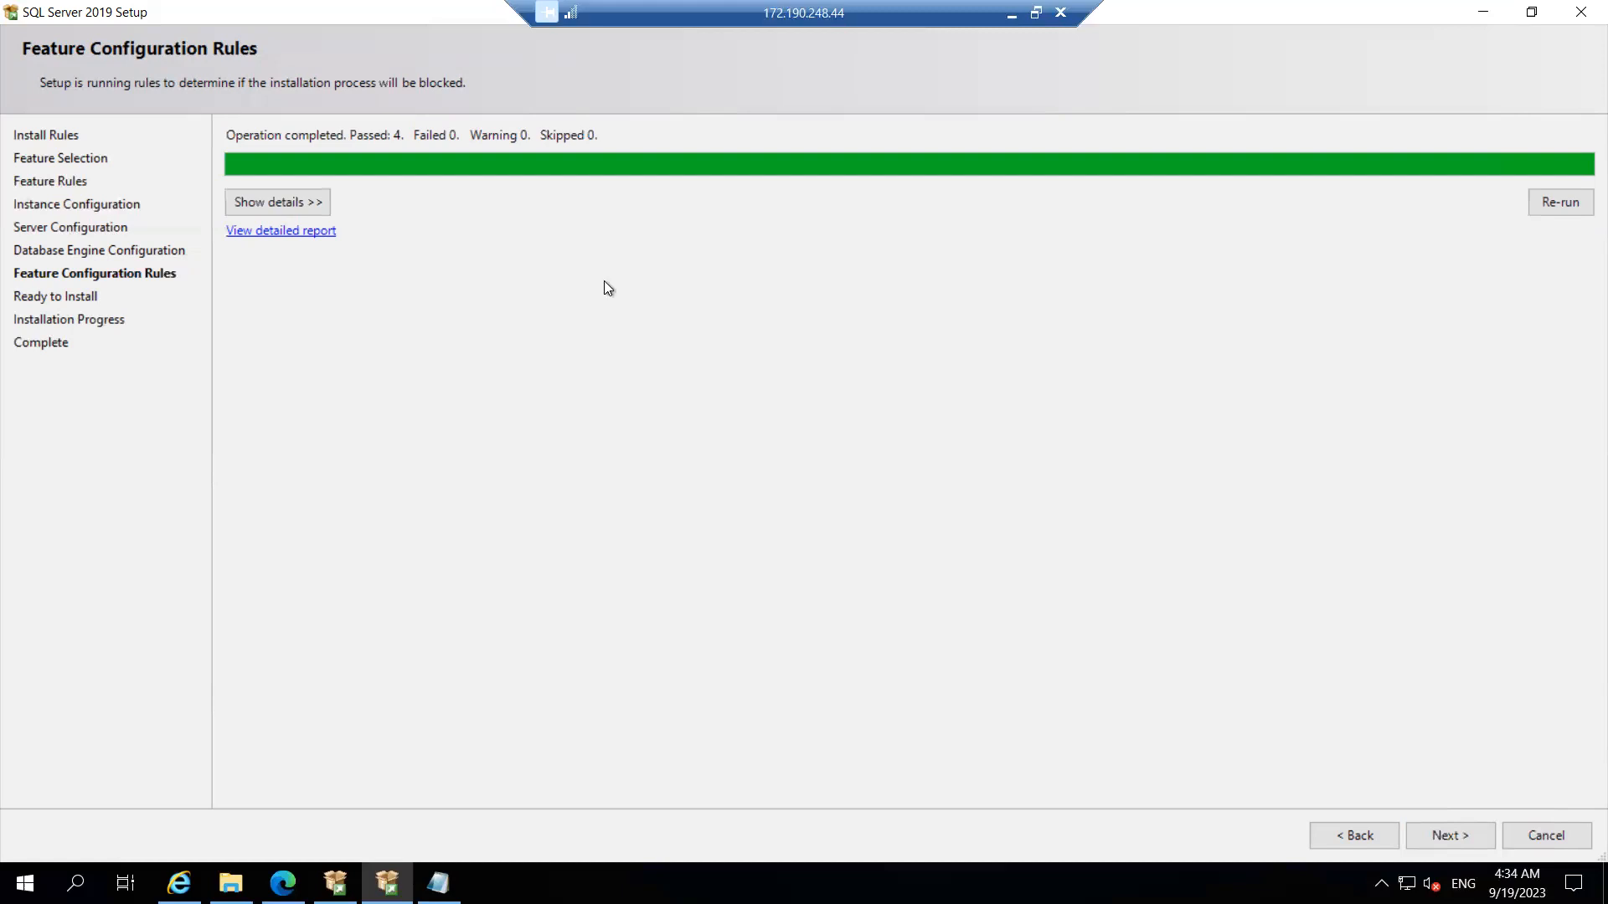
Step: Review the details of the four passed rules and proceed to the Ready to Install summary
{"action": "left_click", "coordinate": [284, 203]}
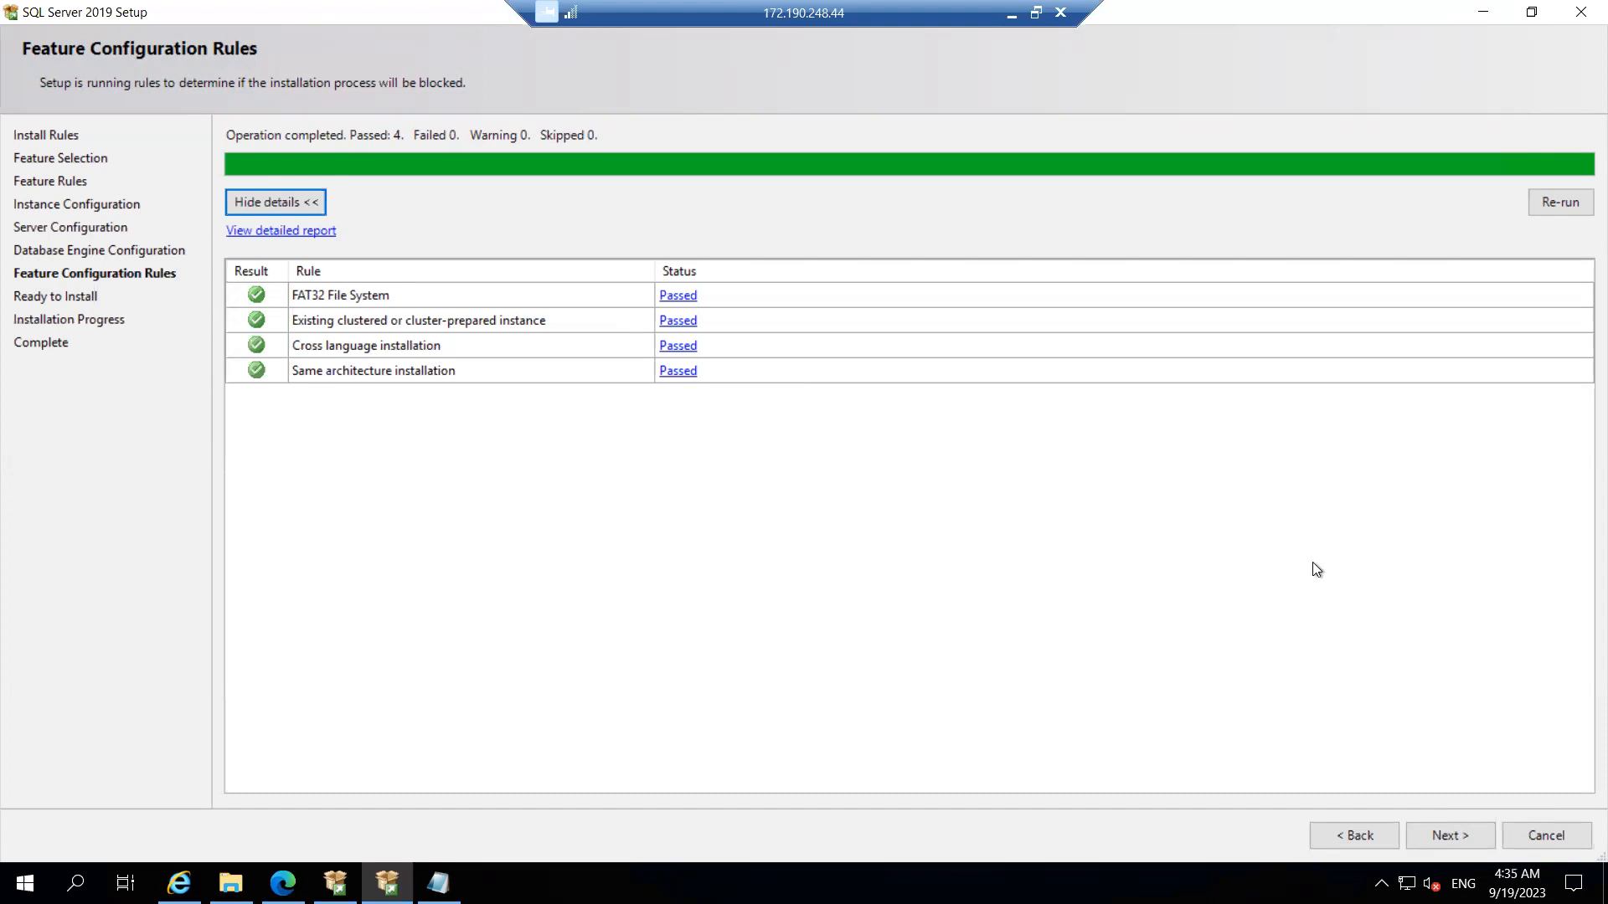
{"action": "left_click", "coordinate": [1444, 835]}
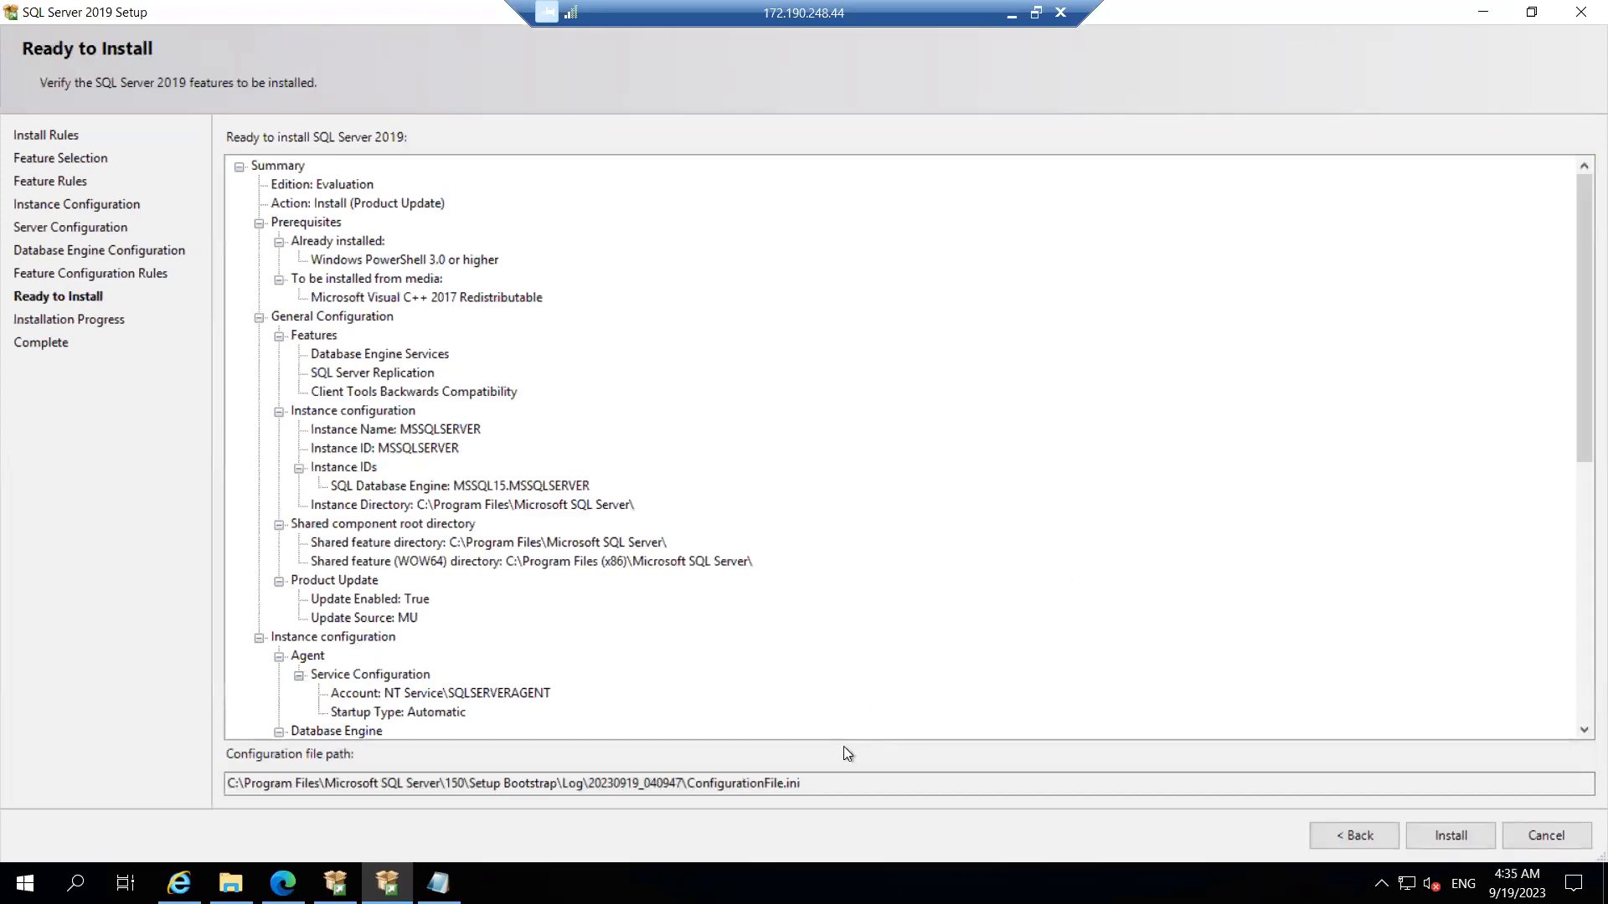
Step: Review the install summary, including the configuration file path and Instance Directory, and start the installation
{"action": "left_click_drag", "start_coordinate": [822, 779], "coordinate": [684, 782]}
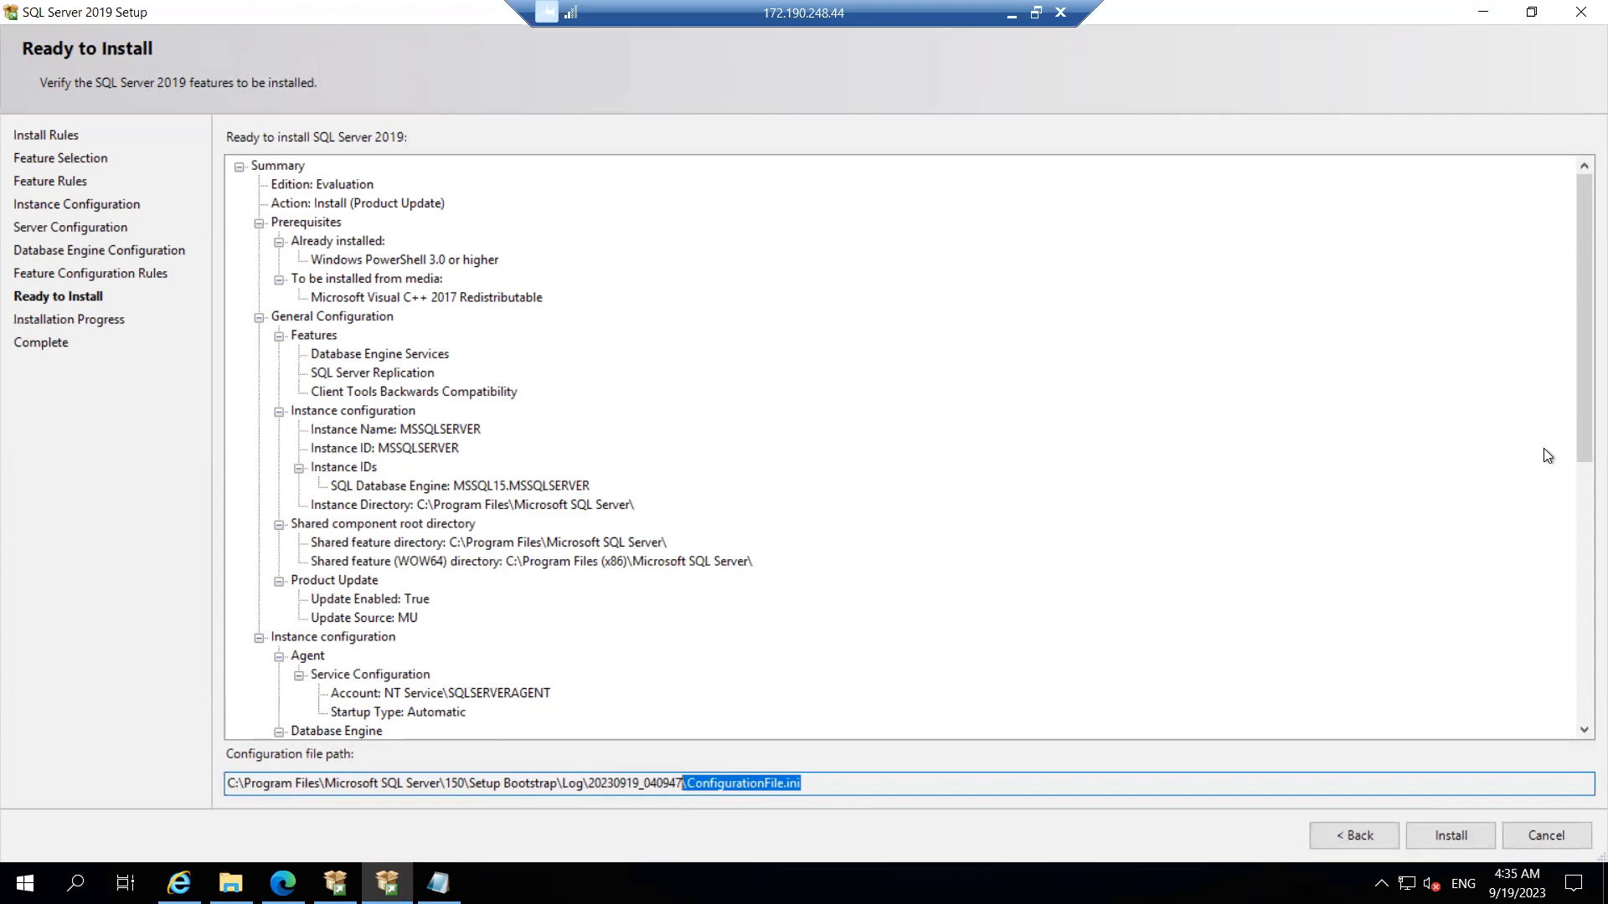
{"action": "left_click_drag", "start_coordinate": [1575, 391], "coordinate": [1550, 742]}
{"action": "left_click_drag", "start_coordinate": [1551, 850], "coordinate": [1555, 903]}
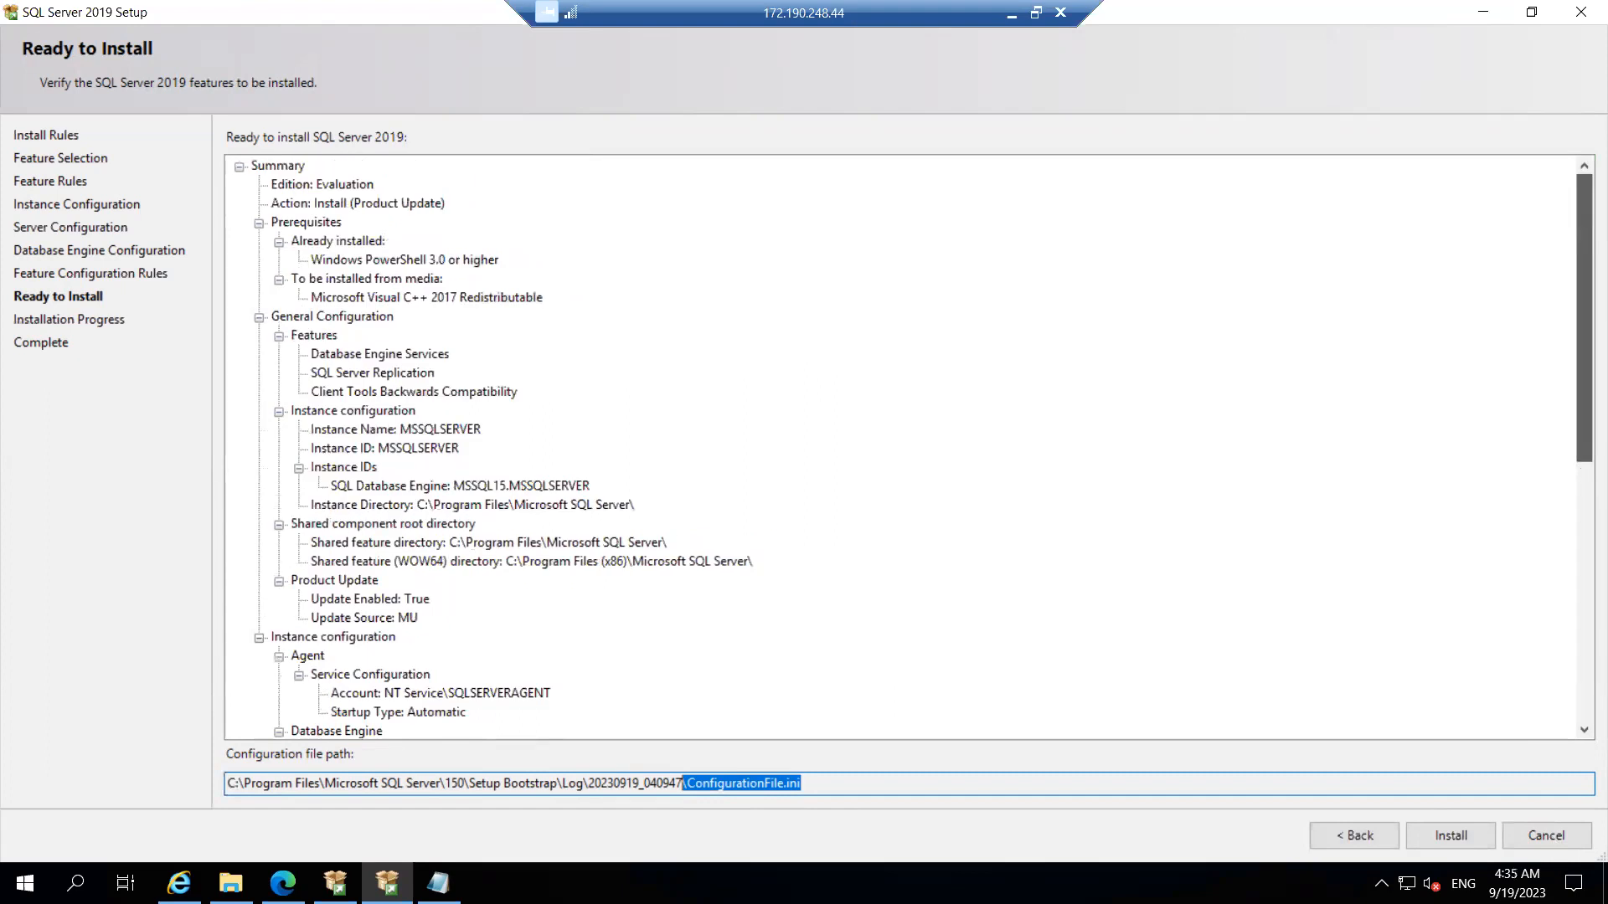
{"action": "left_click_drag", "start_coordinate": [1555, 903], "coordinate": [1555, 903]}
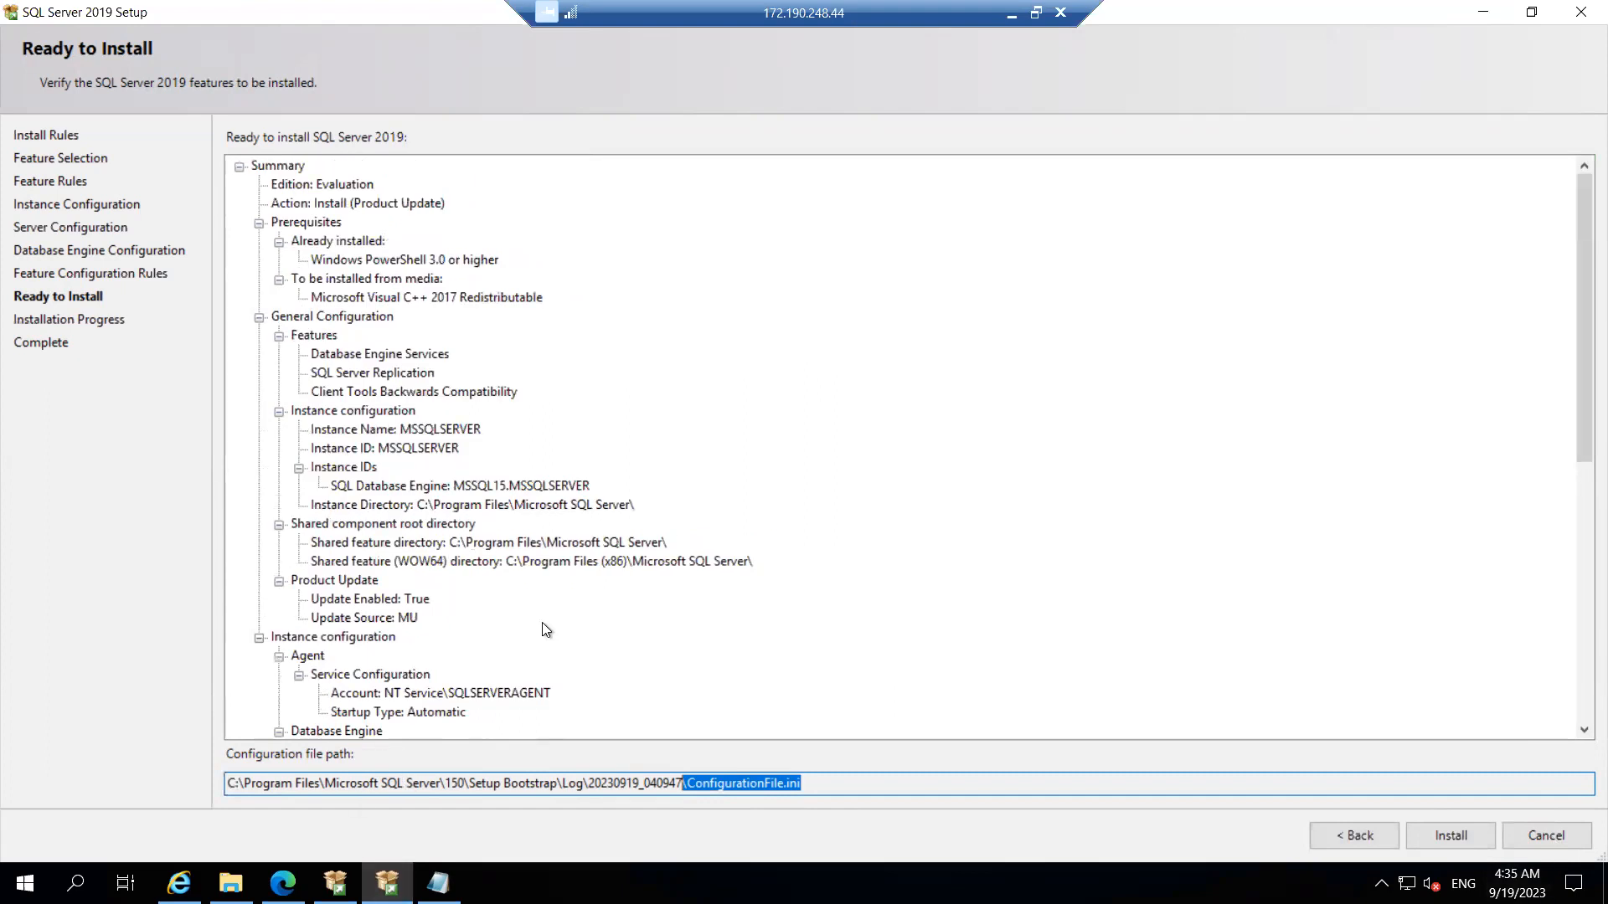
{"action": "left_click", "coordinate": [420, 505]}
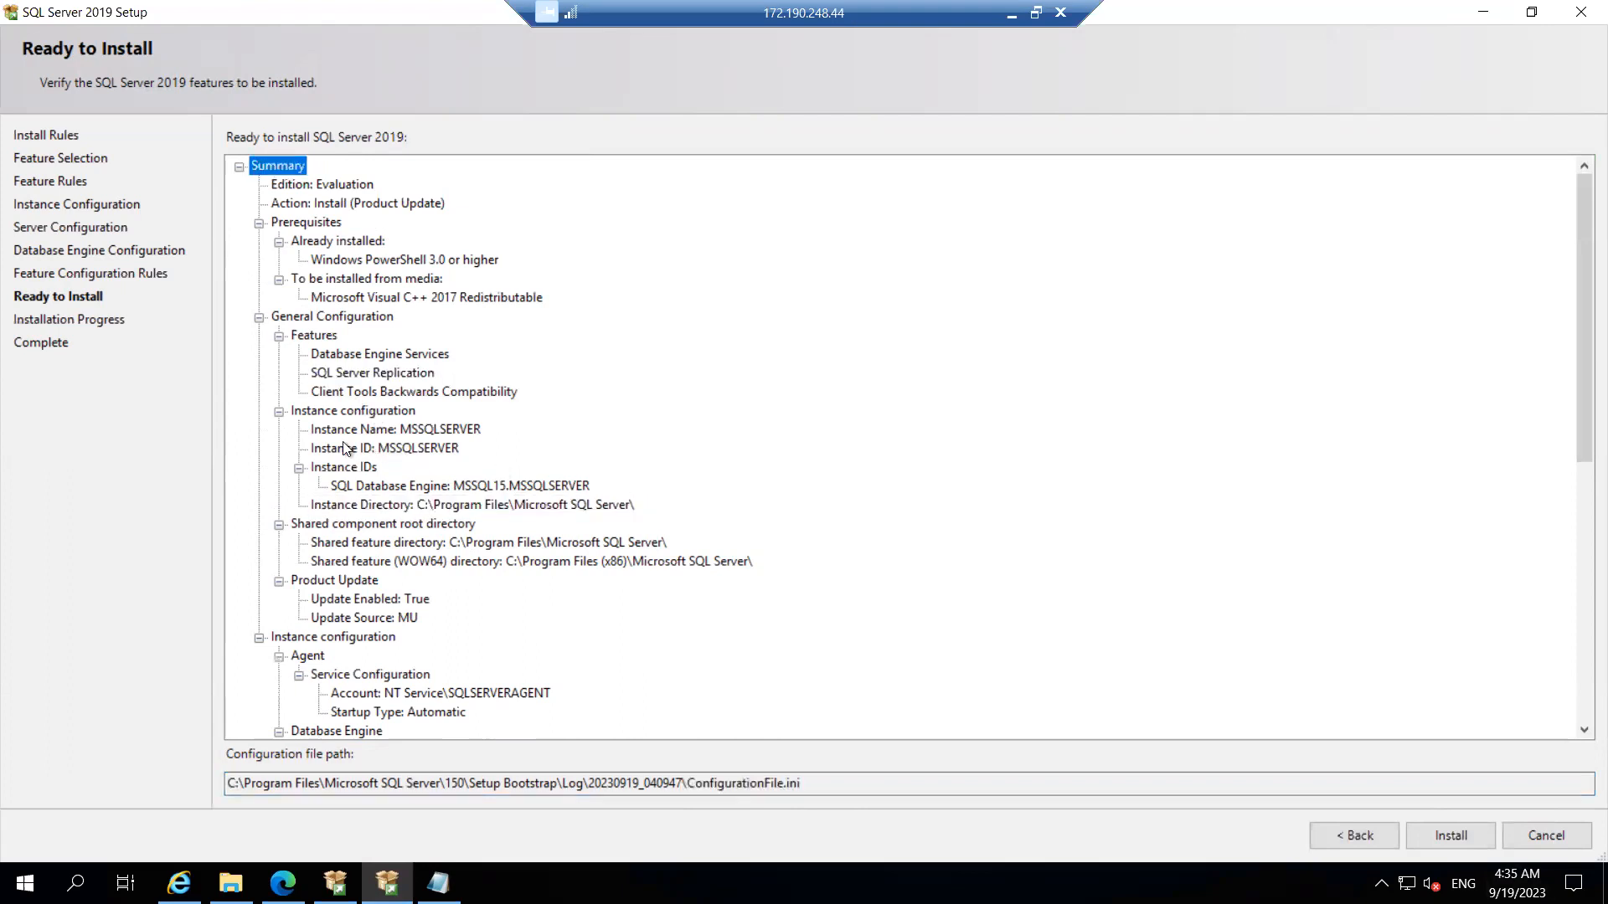
{"action": "left_click", "coordinate": [378, 504]}
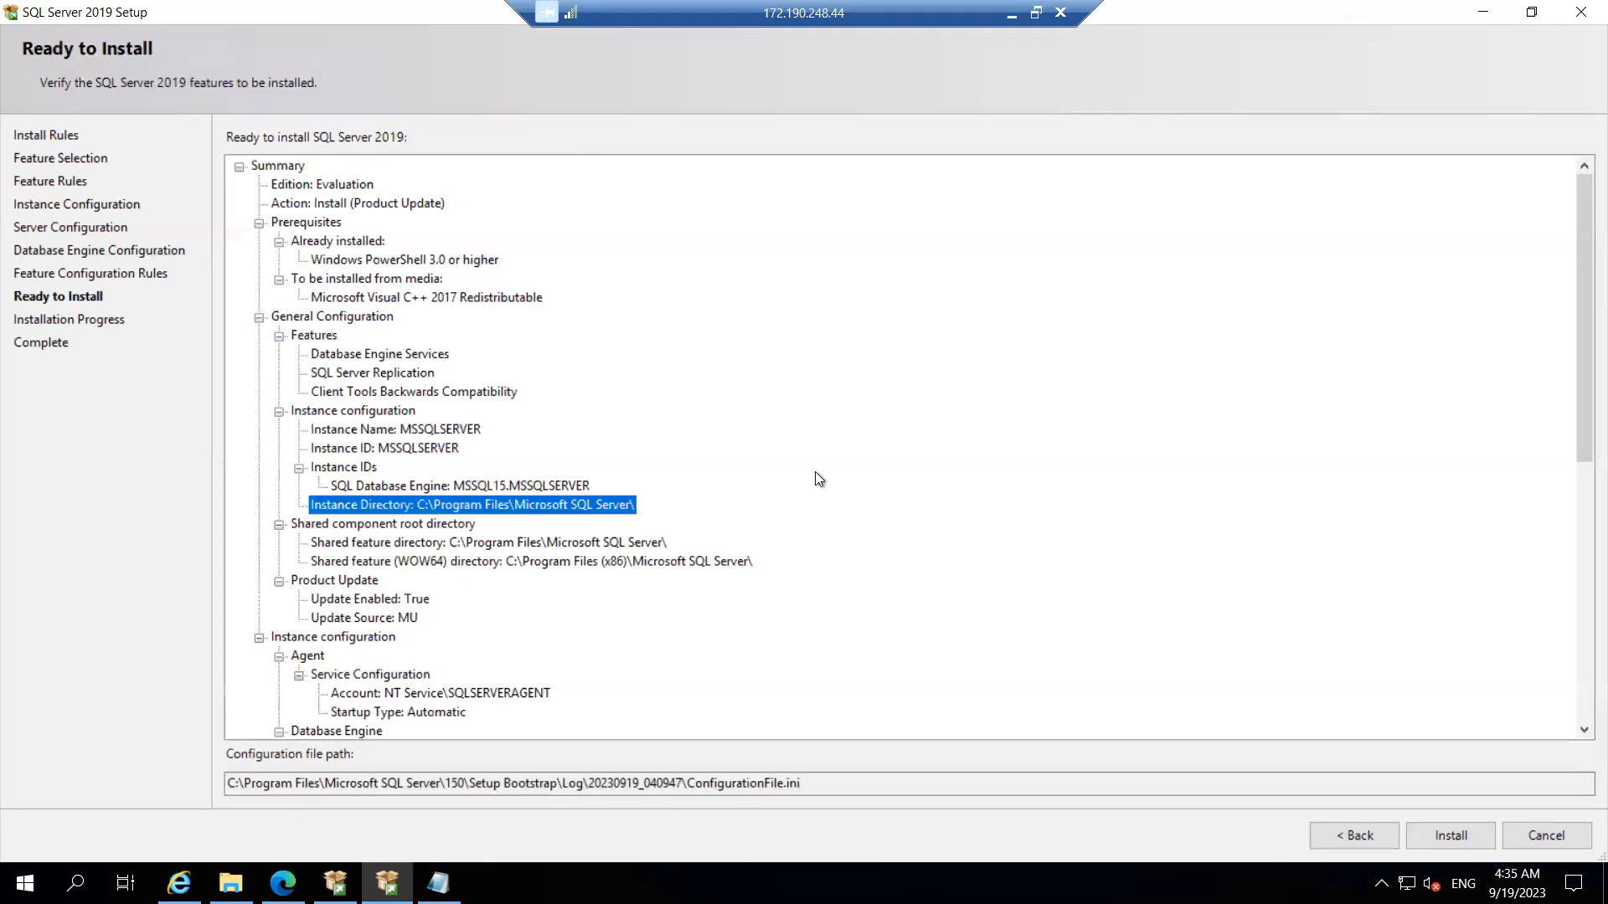
{"action": "left_click_drag", "start_coordinate": [1575, 346], "coordinate": [1575, 701]}
{"action": "left_click", "coordinate": [1451, 836]}
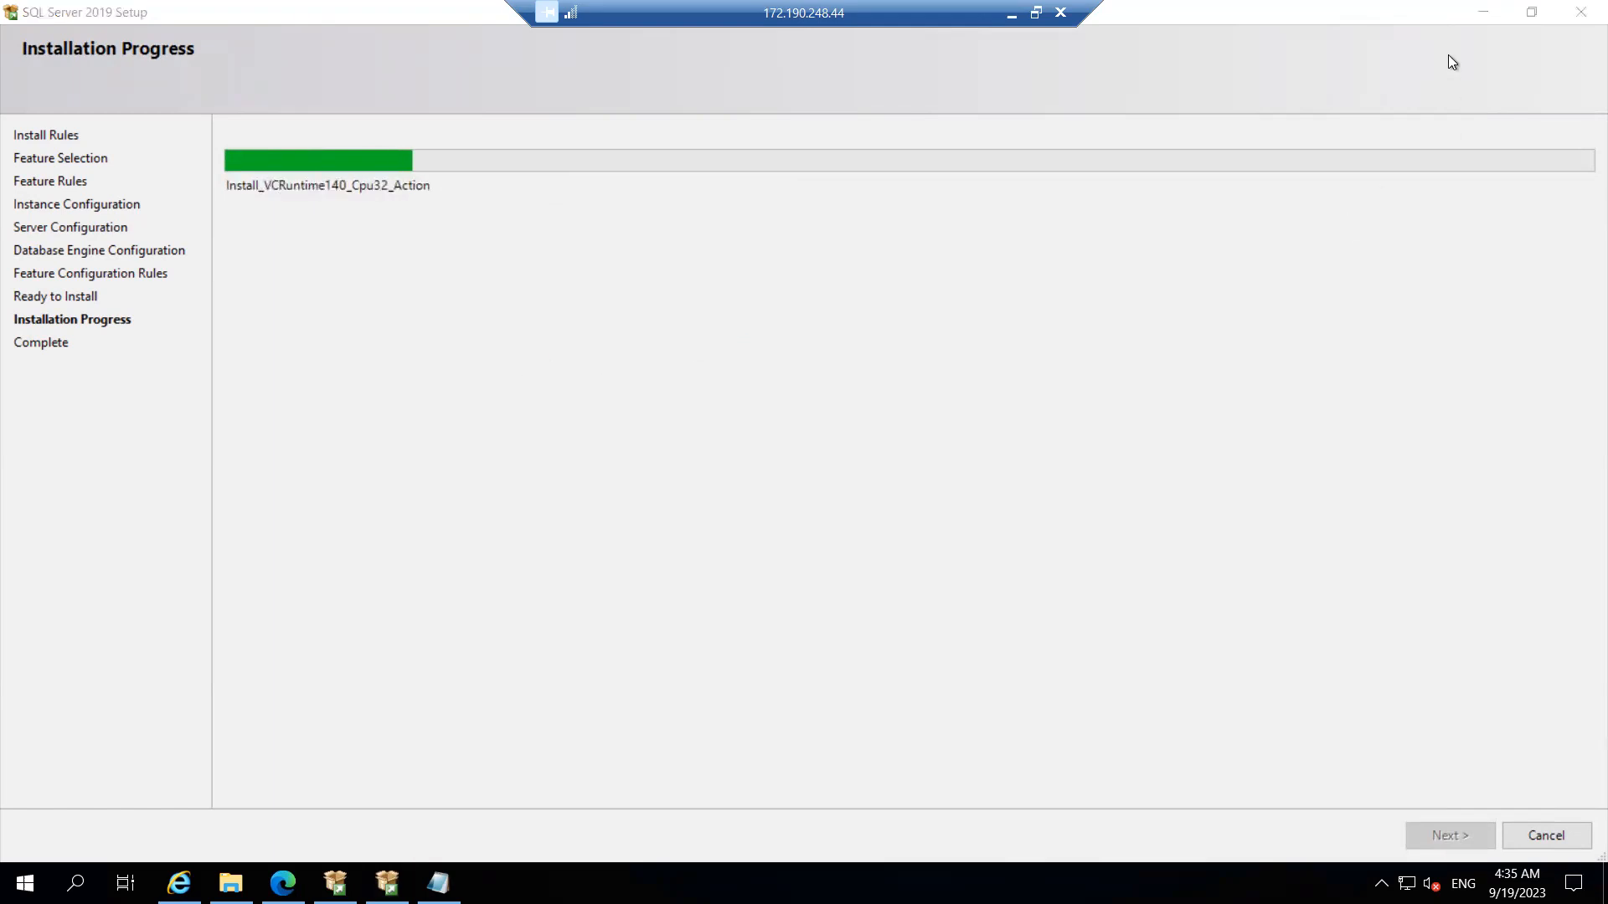
{"action": "left_click", "coordinate": [1483, 13]}
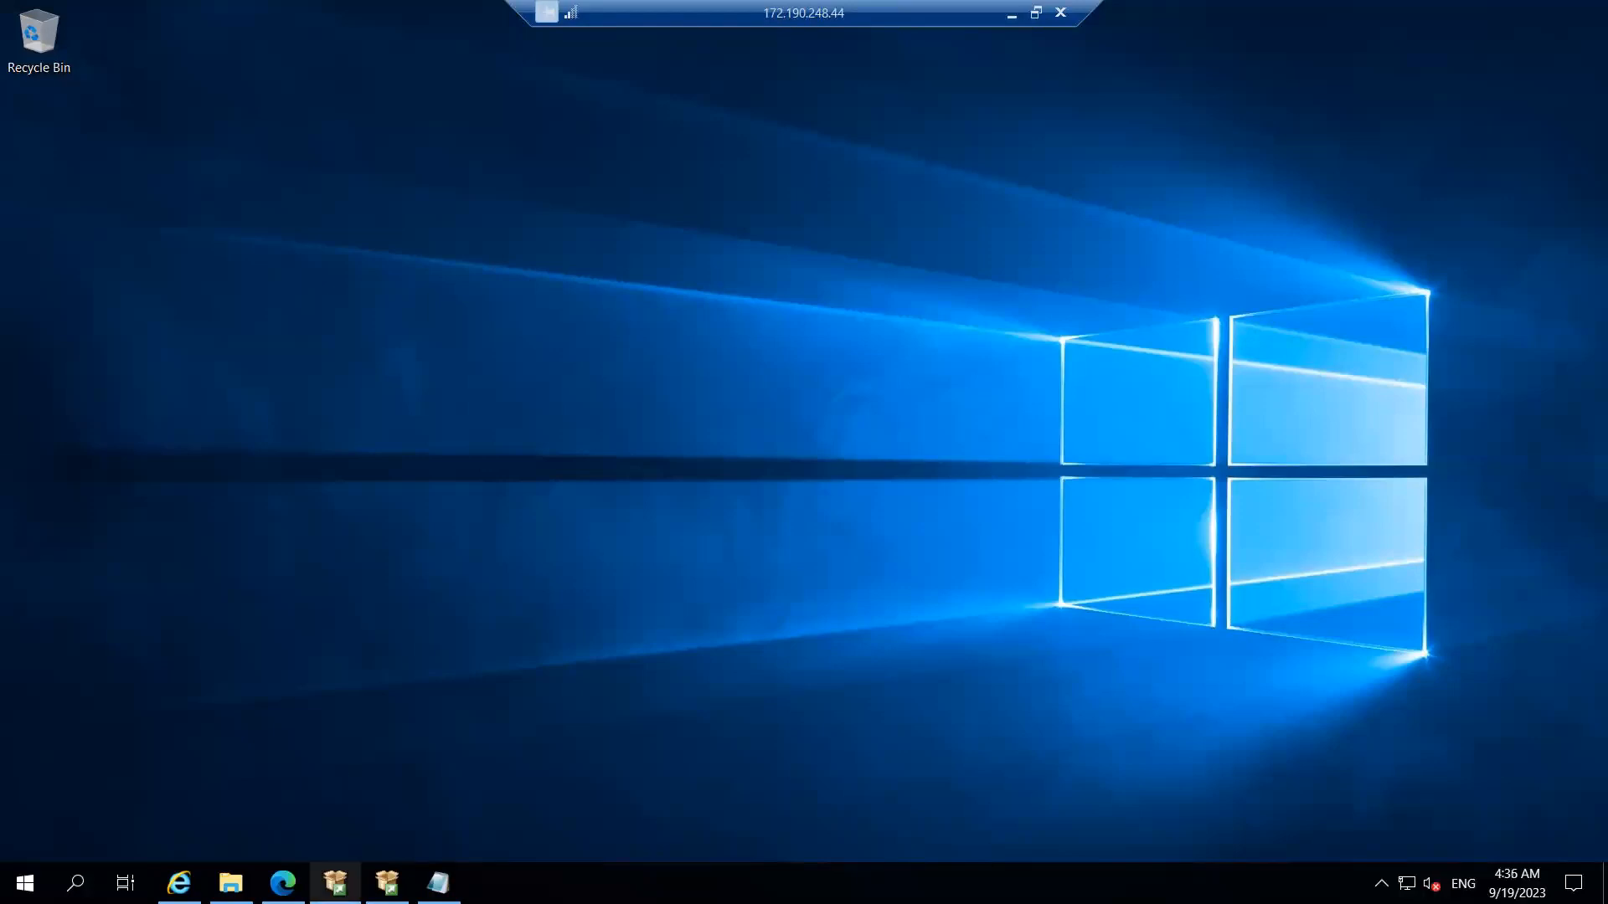
{"action": "left_click", "coordinate": [335, 882]}
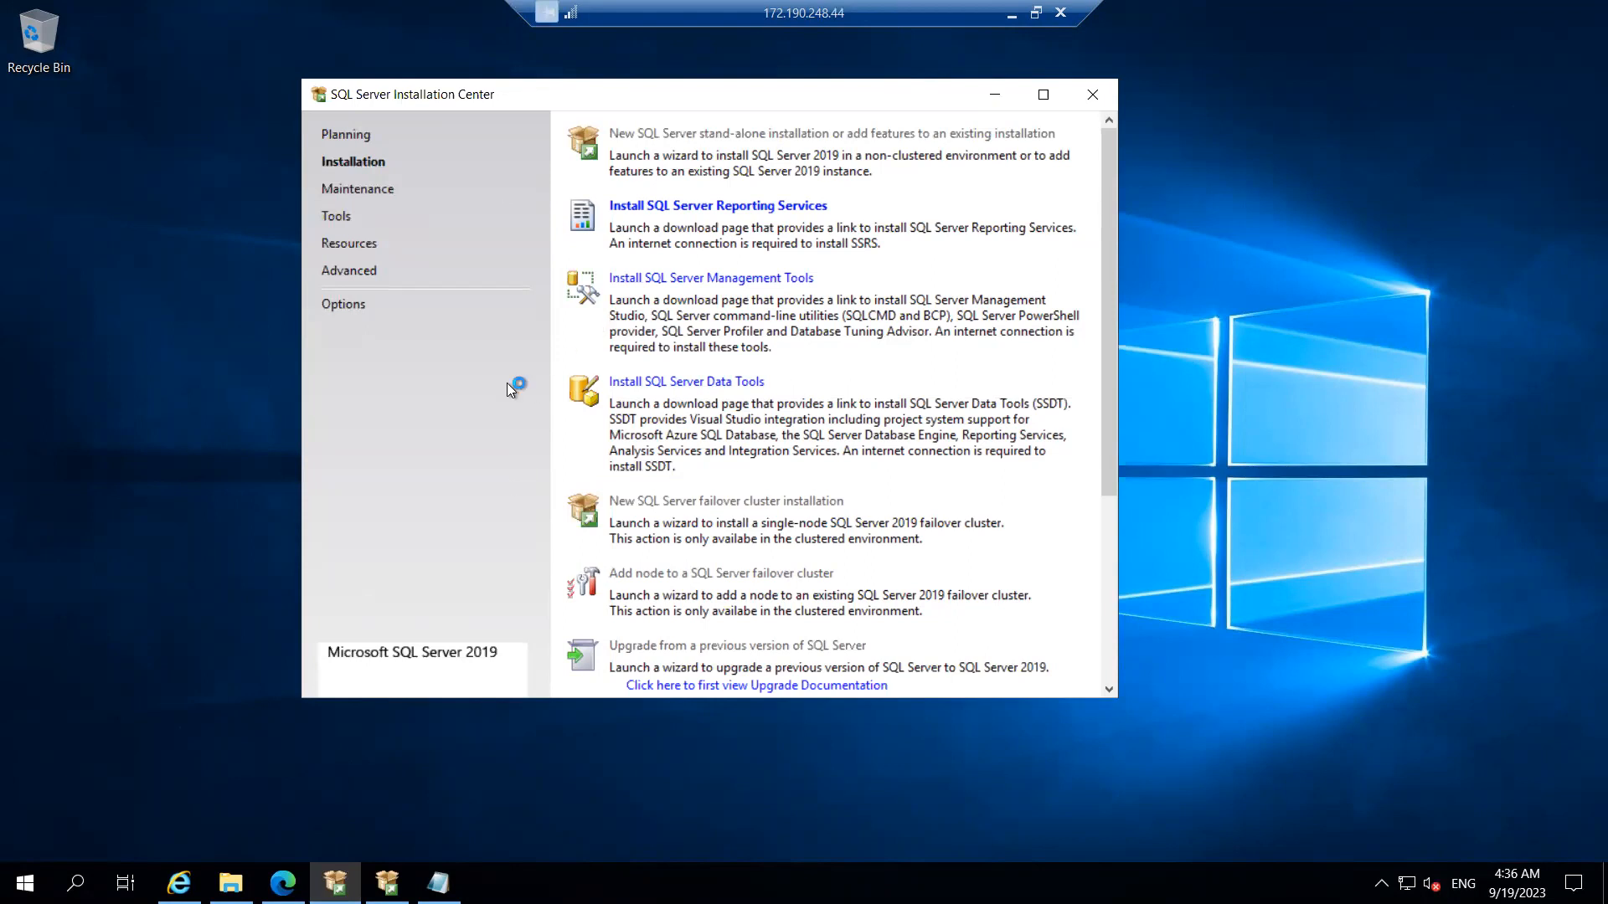
{"action": "left_click", "coordinate": [355, 137]}
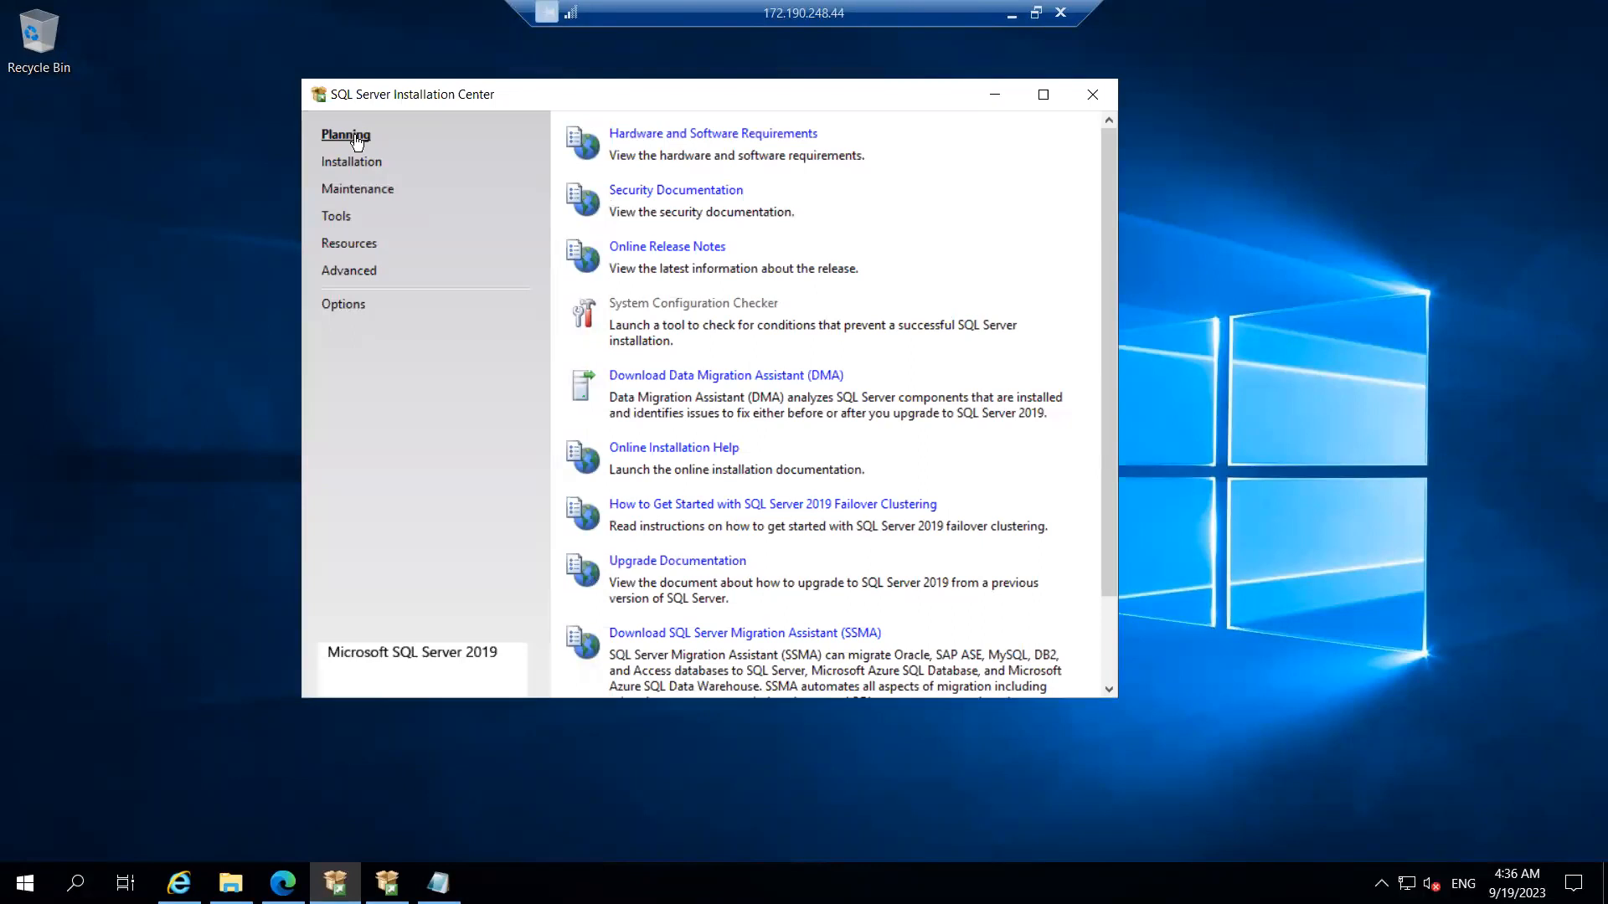
{"action": "left_click", "coordinate": [355, 167]}
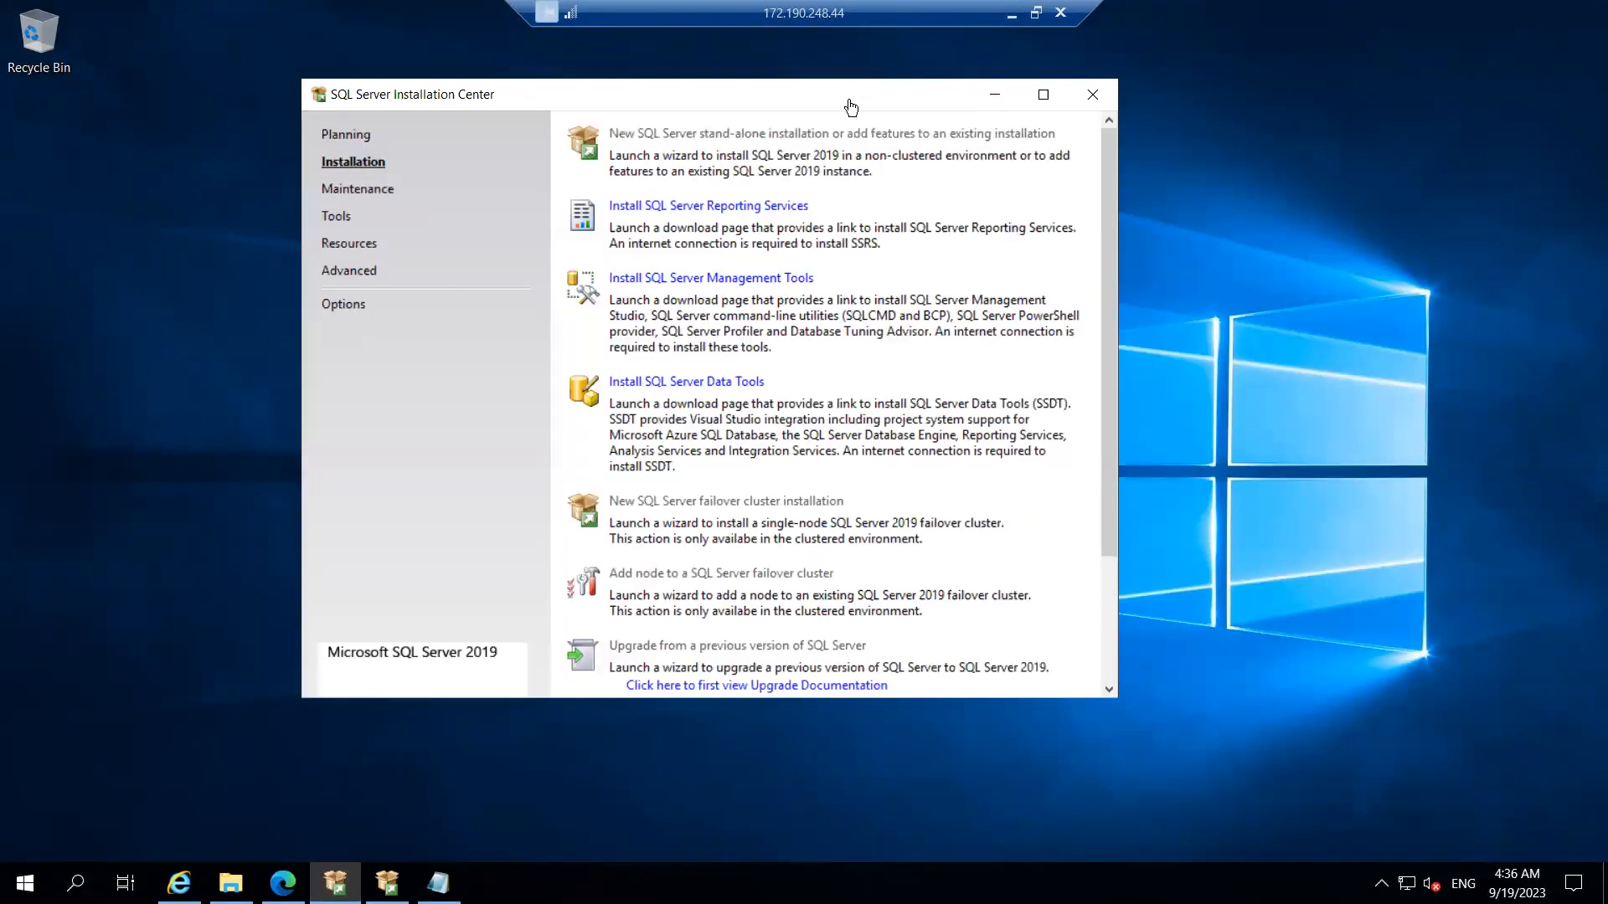
{"action": "left_click", "coordinate": [995, 99]}
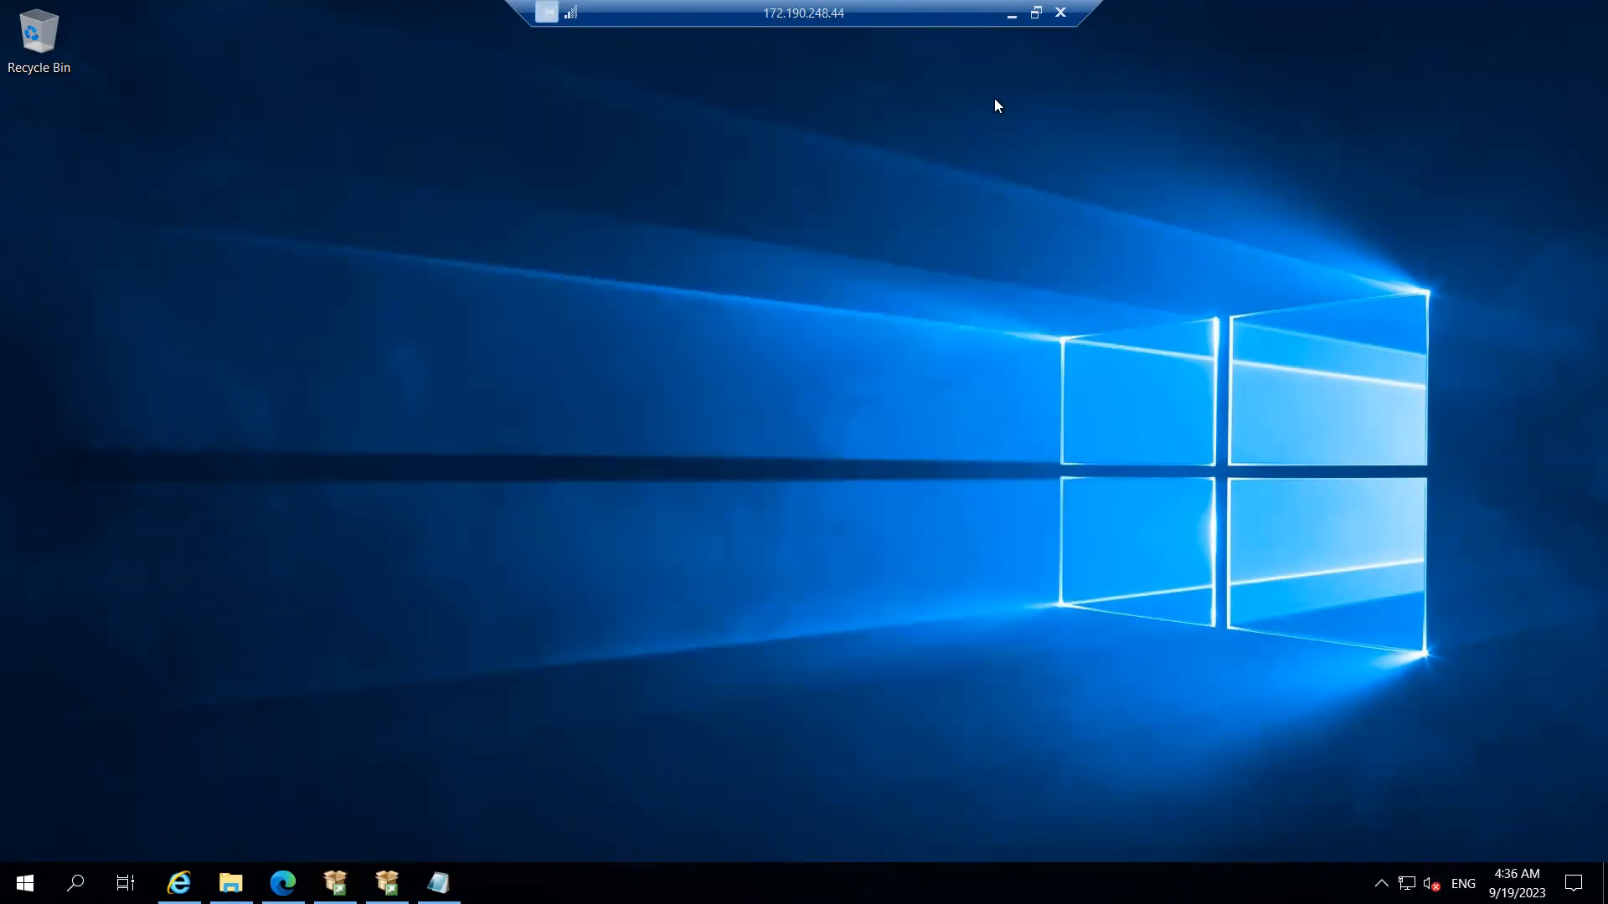
{"action": "left_click", "coordinate": [386, 882]}
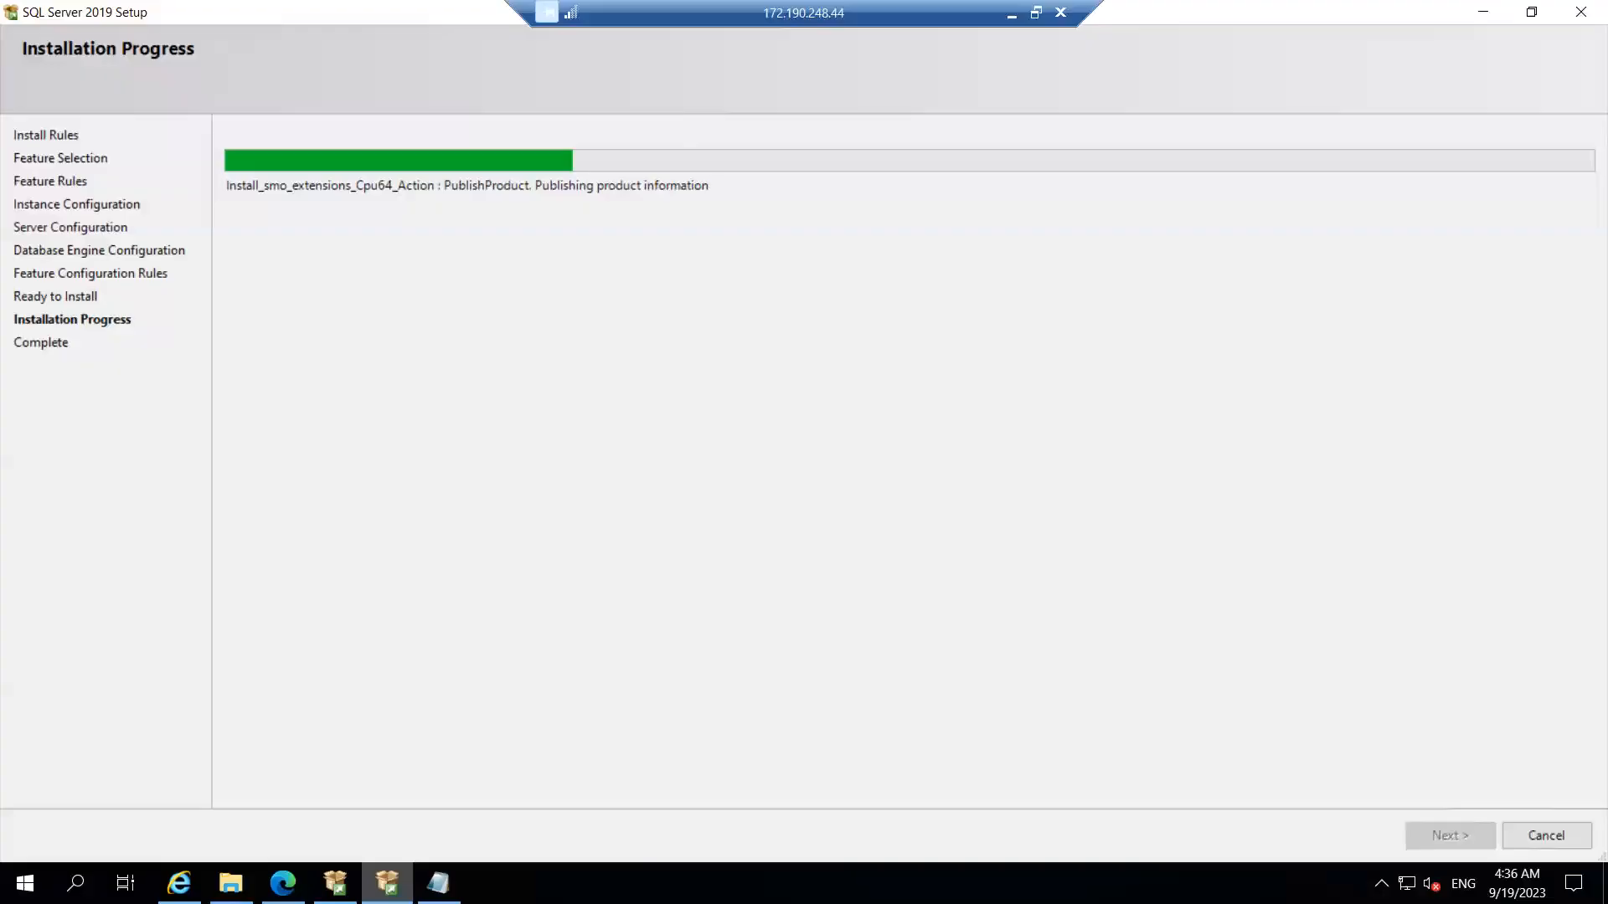
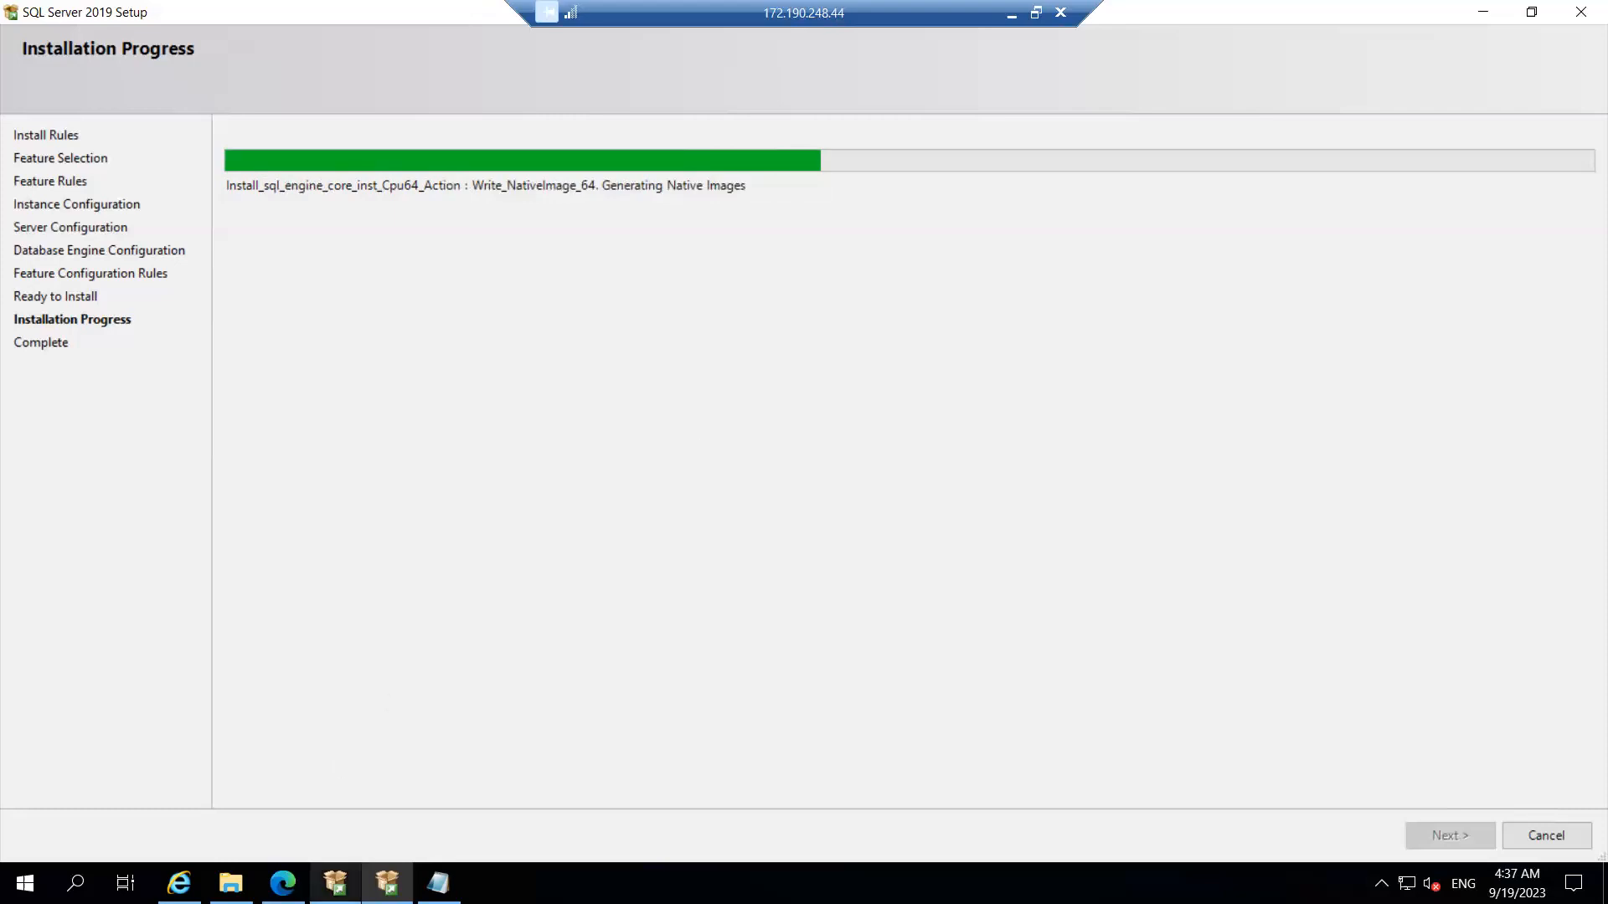
Step: Minimize Installation Center and wait until Setup's Complete page shows every feature Succeeded
{"action": "left_click", "coordinate": [335, 883]}
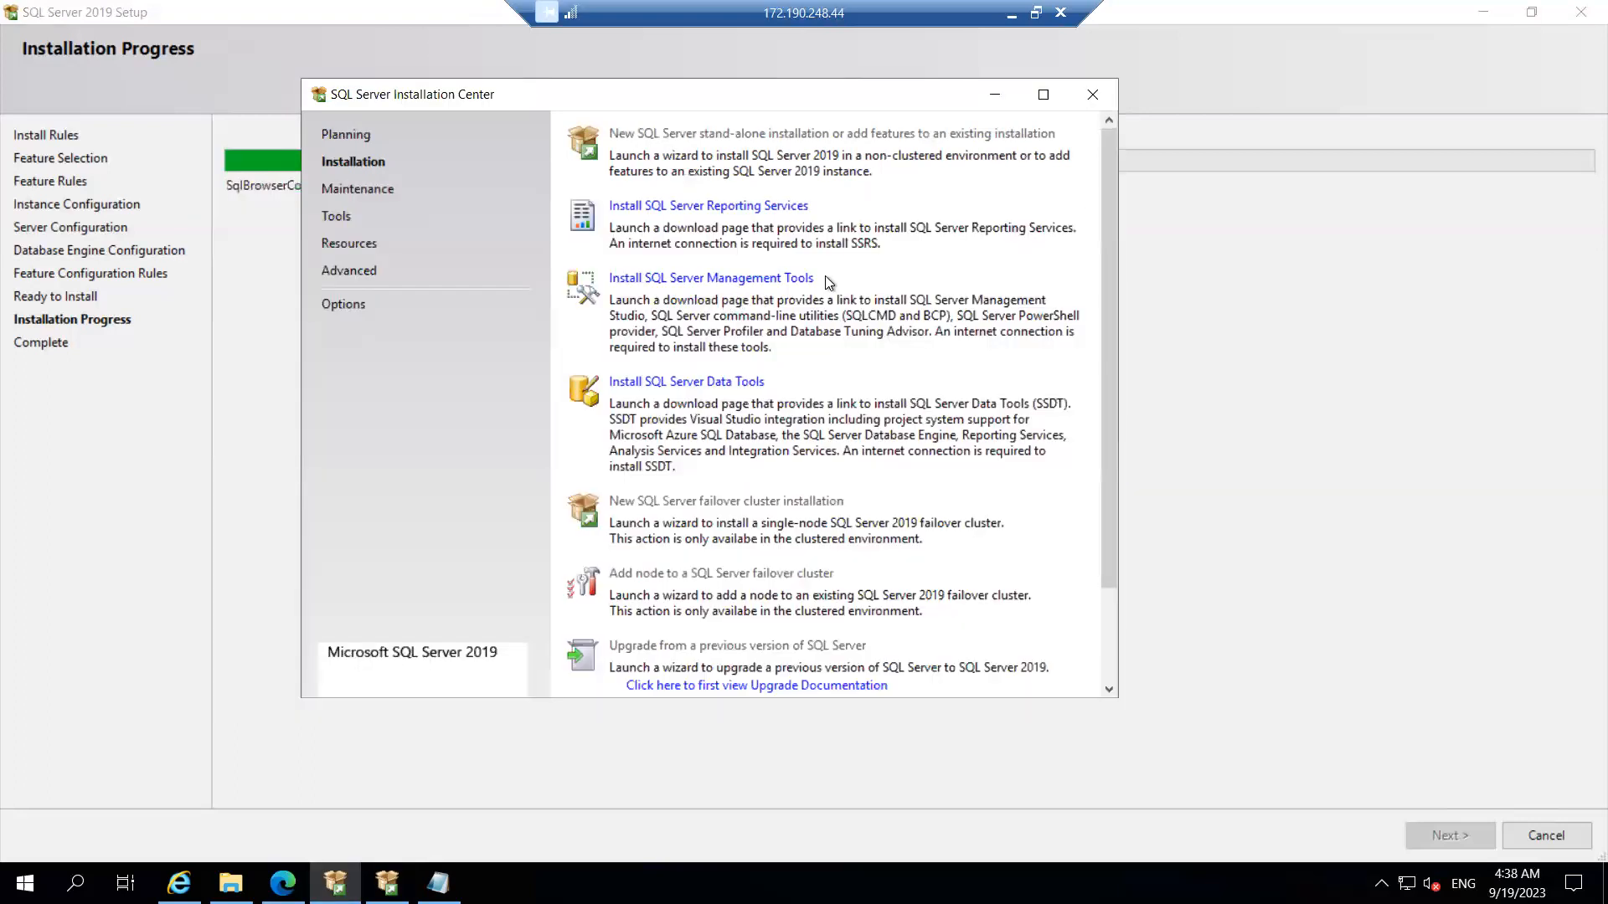
{"action": "left_click", "coordinate": [994, 92]}
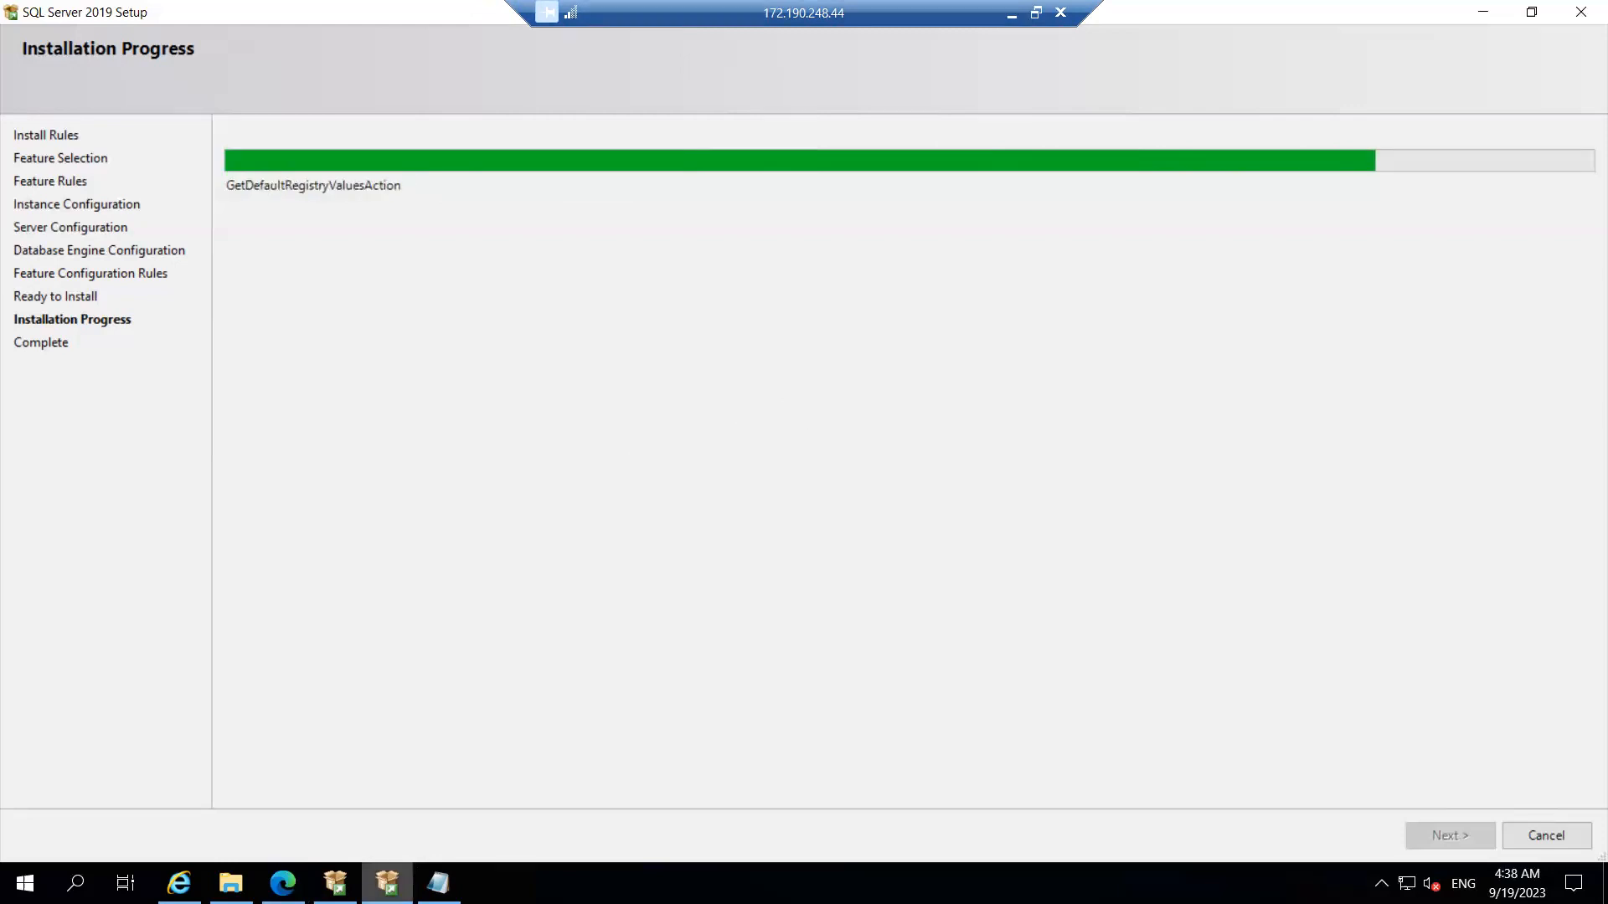
{"action": "mouse_move", "coordinate": [387, 884]}
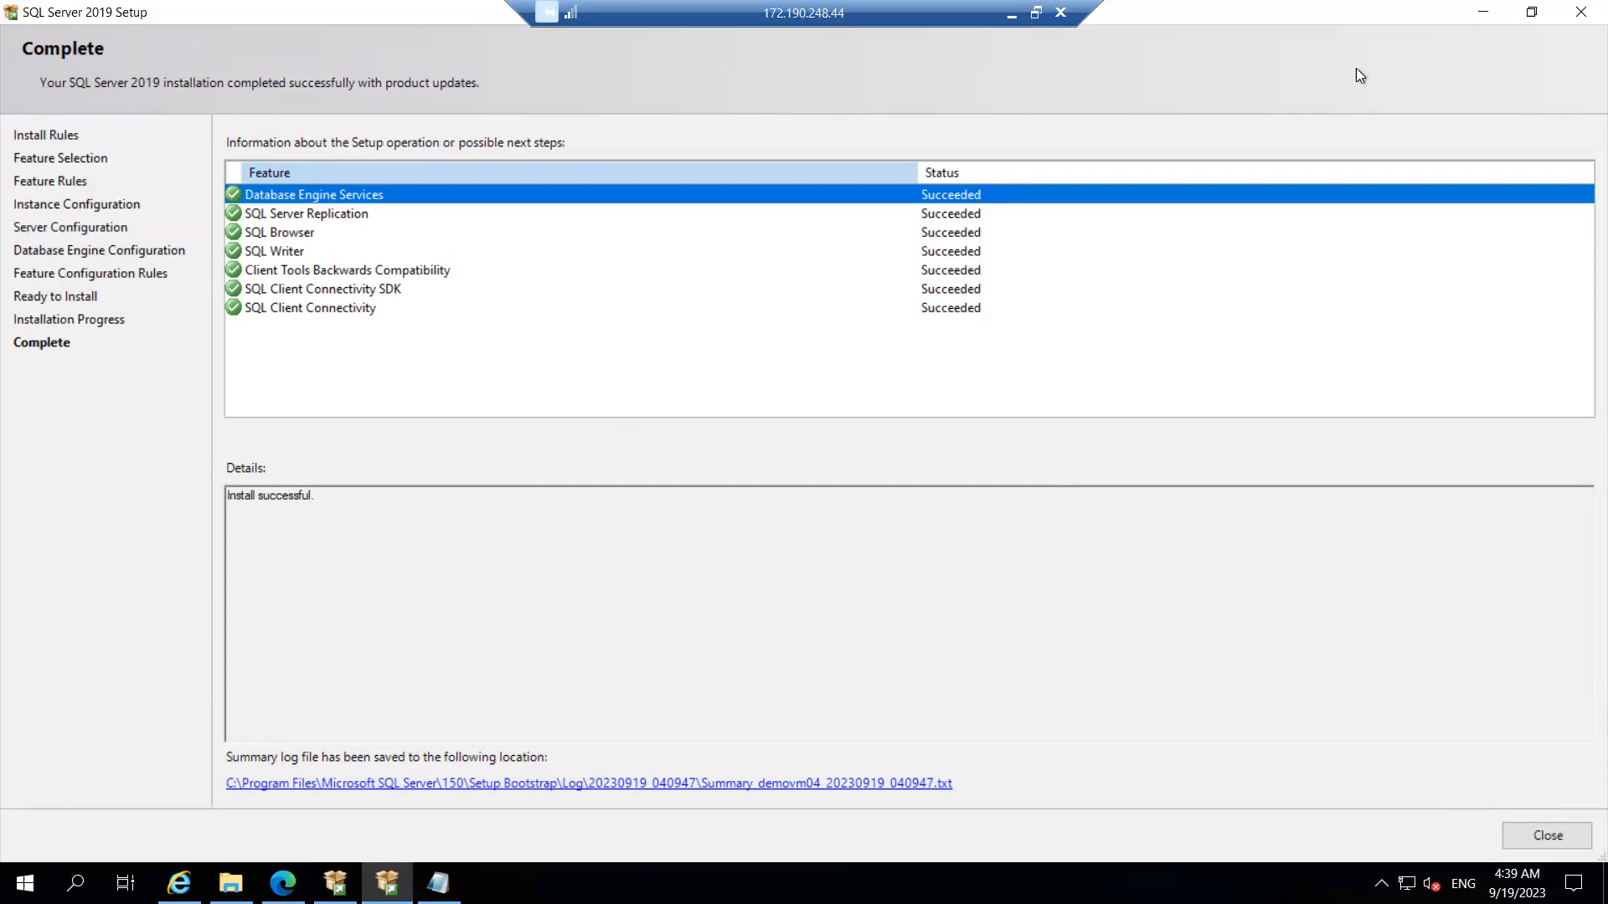
Step: Close the completed SQL Server 2019 Setup wizard
{"action": "left_click", "coordinate": [1474, 14]}
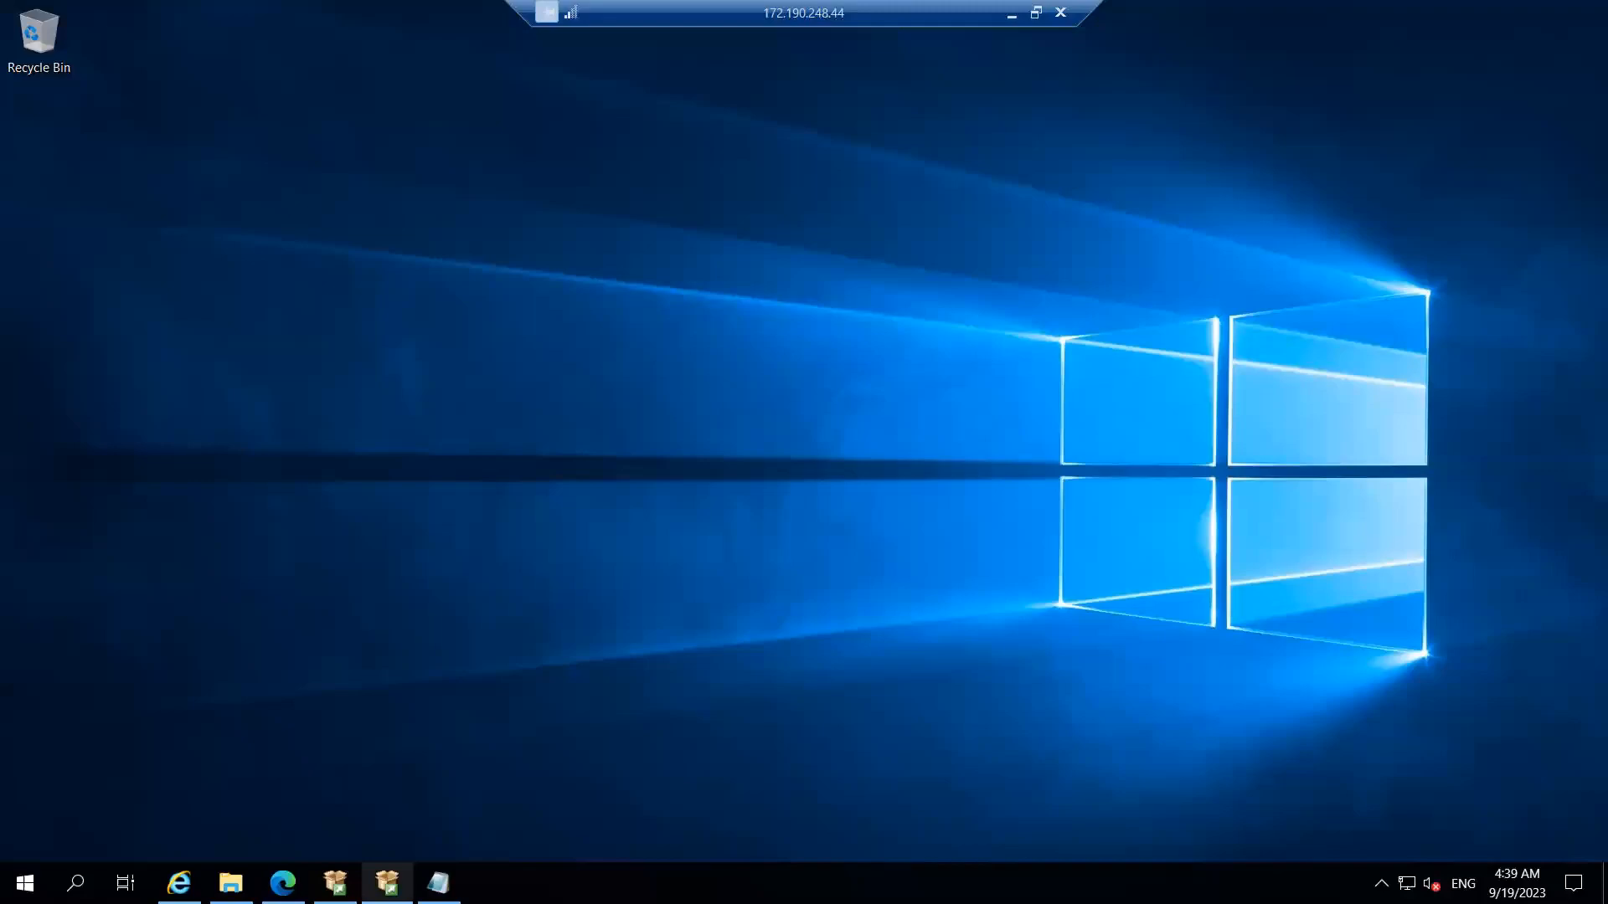
{"action": "left_click", "coordinate": [387, 882]}
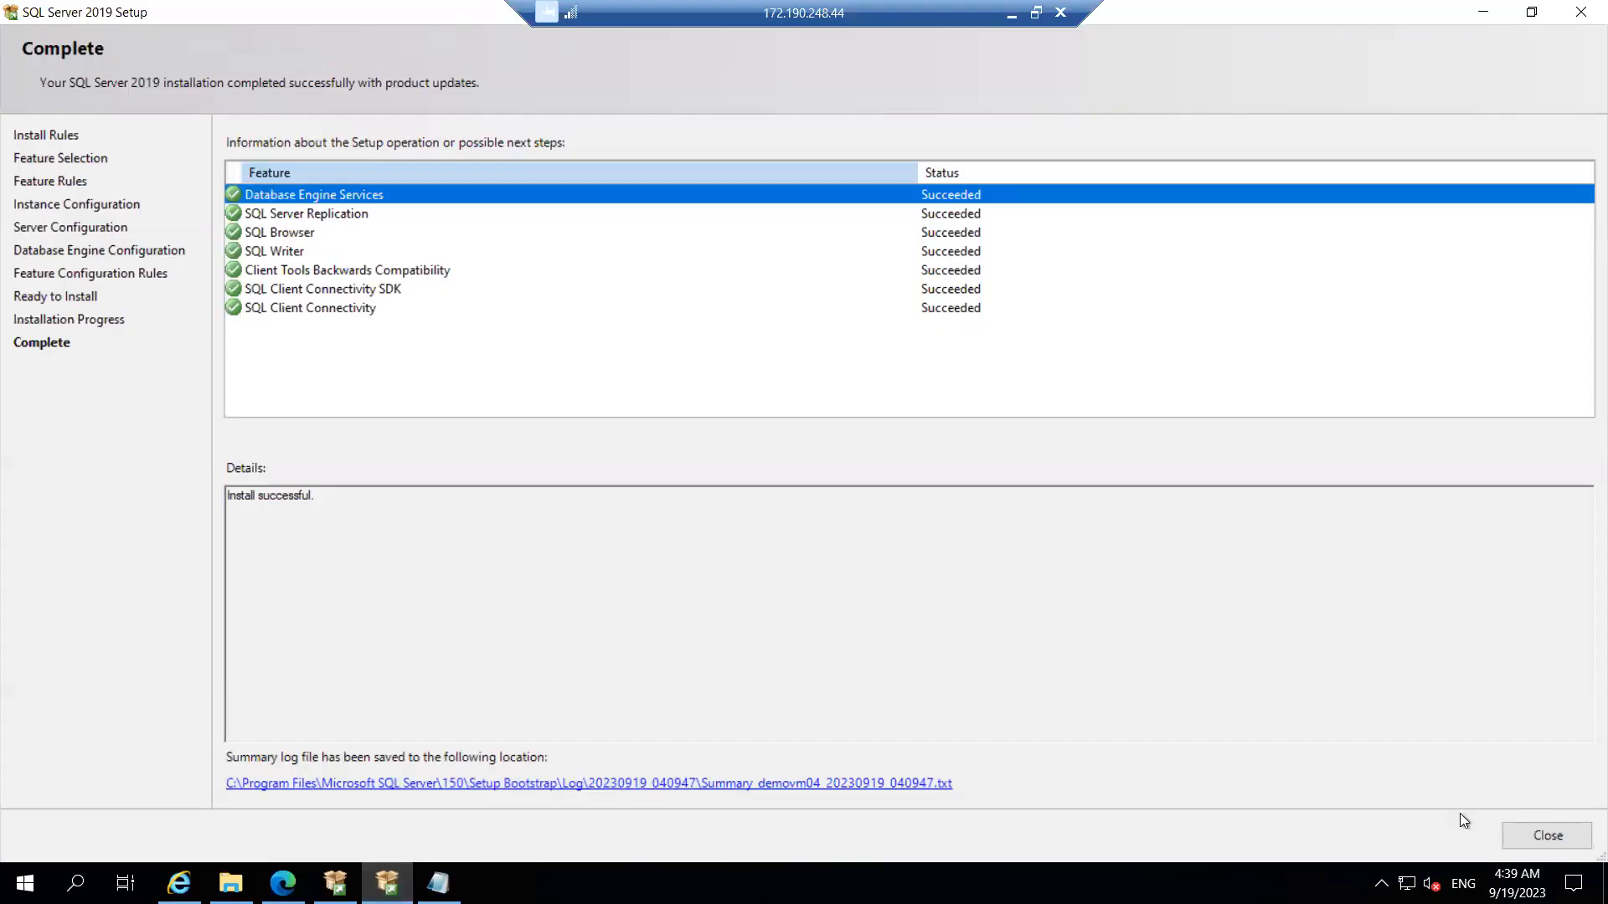
{"action": "left_click", "coordinate": [1539, 834]}
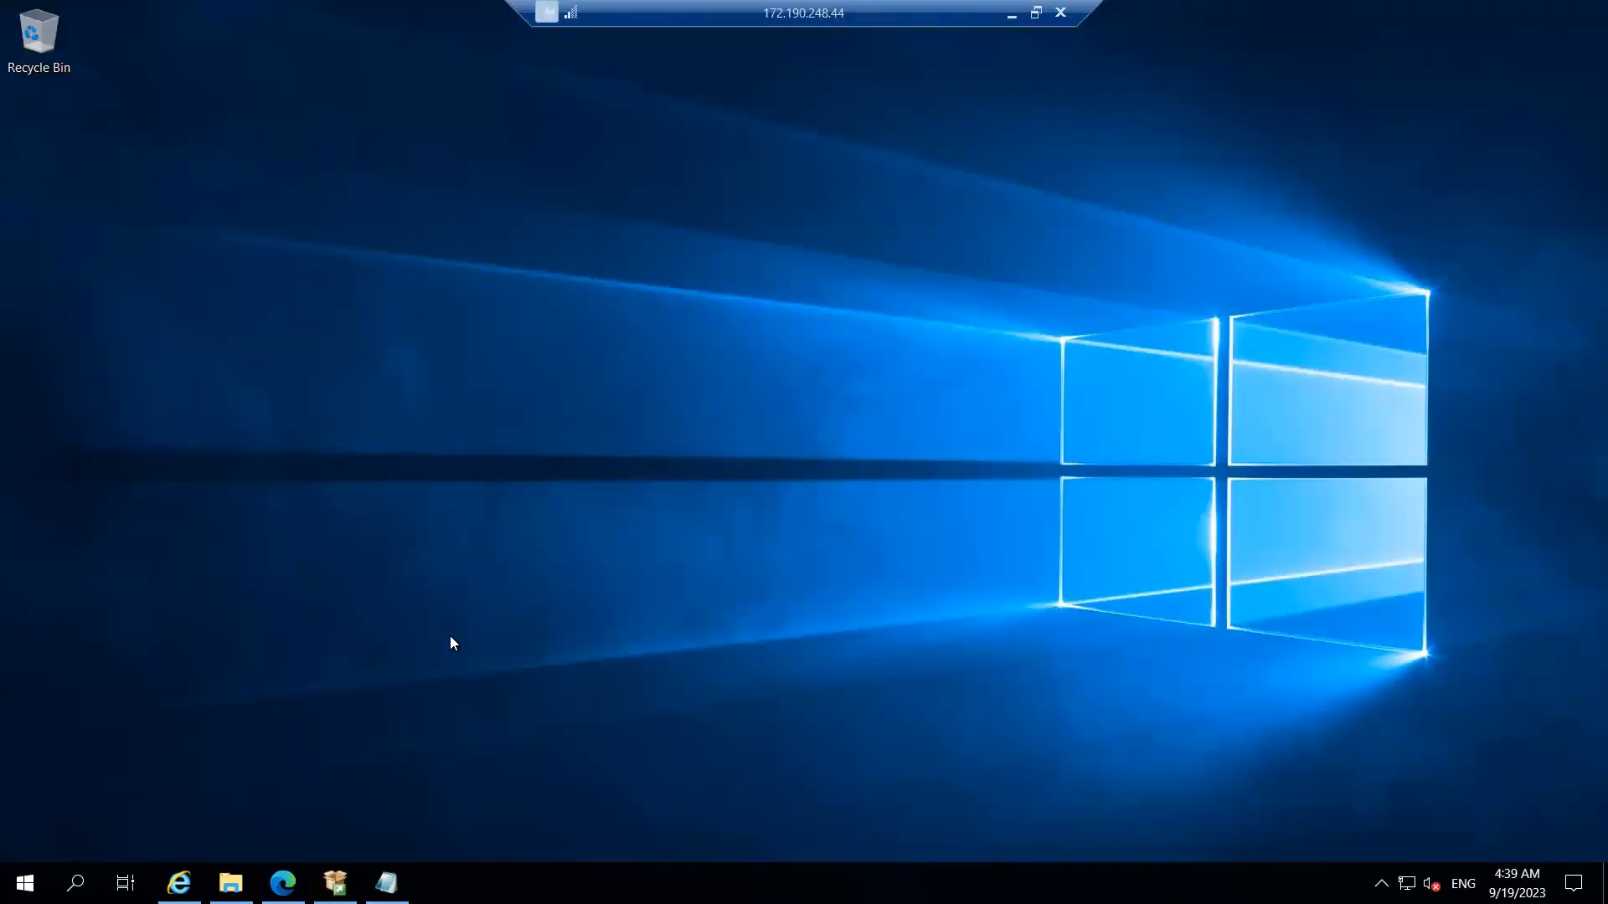
Step: Refresh the desktop and bring up the Start menu
{"action": "right_click", "coordinate": [431, 371]}
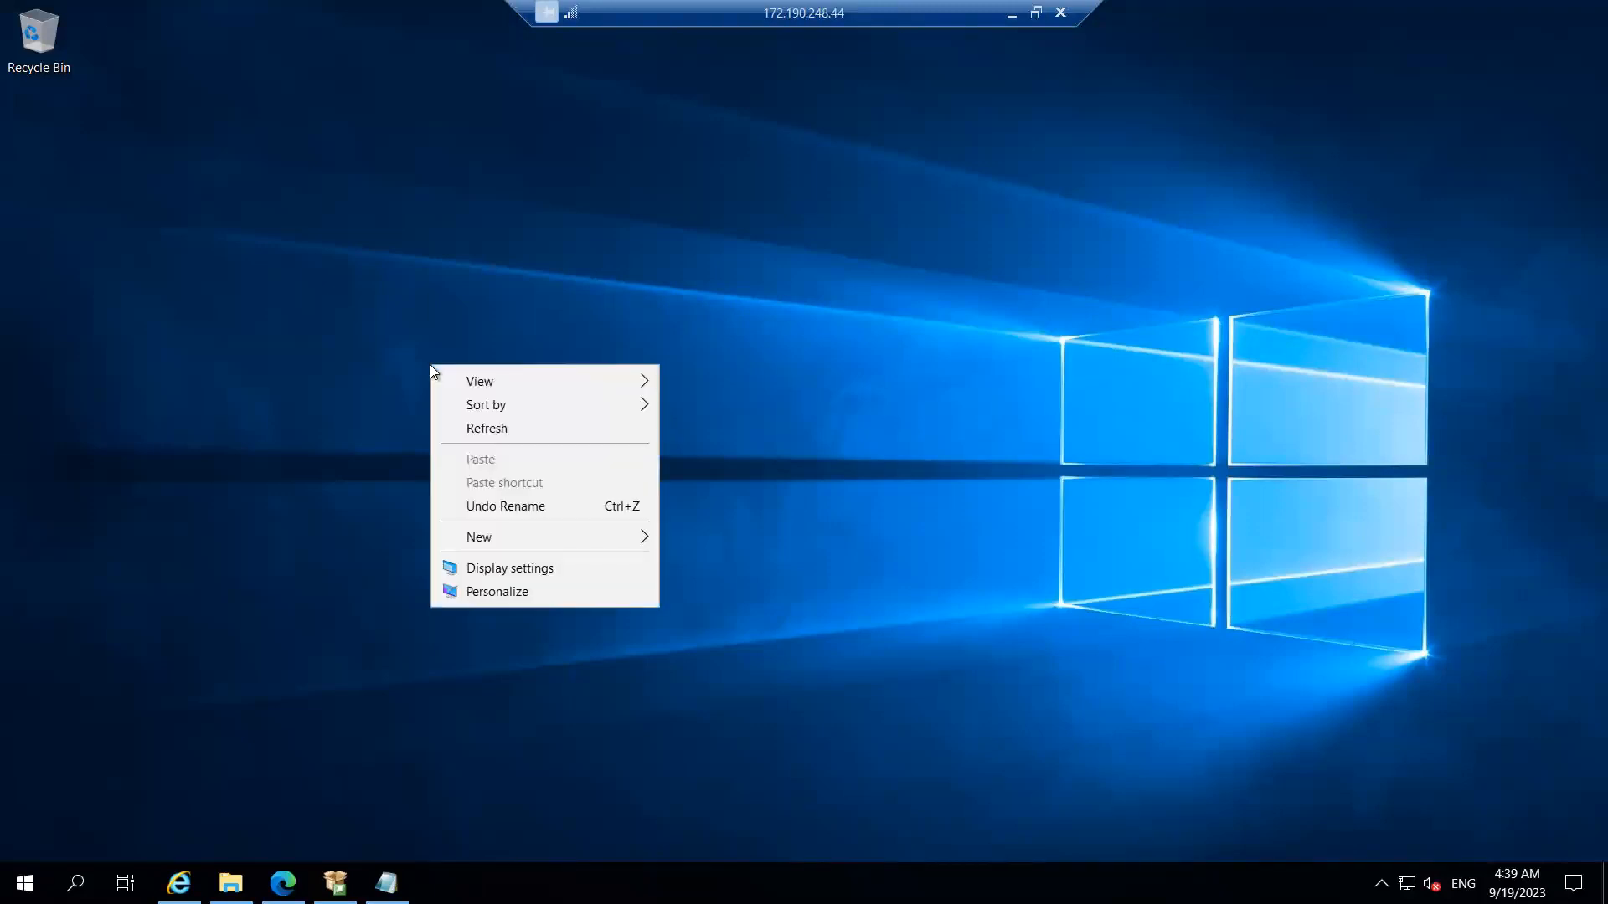
{"action": "left_click", "coordinate": [509, 427]}
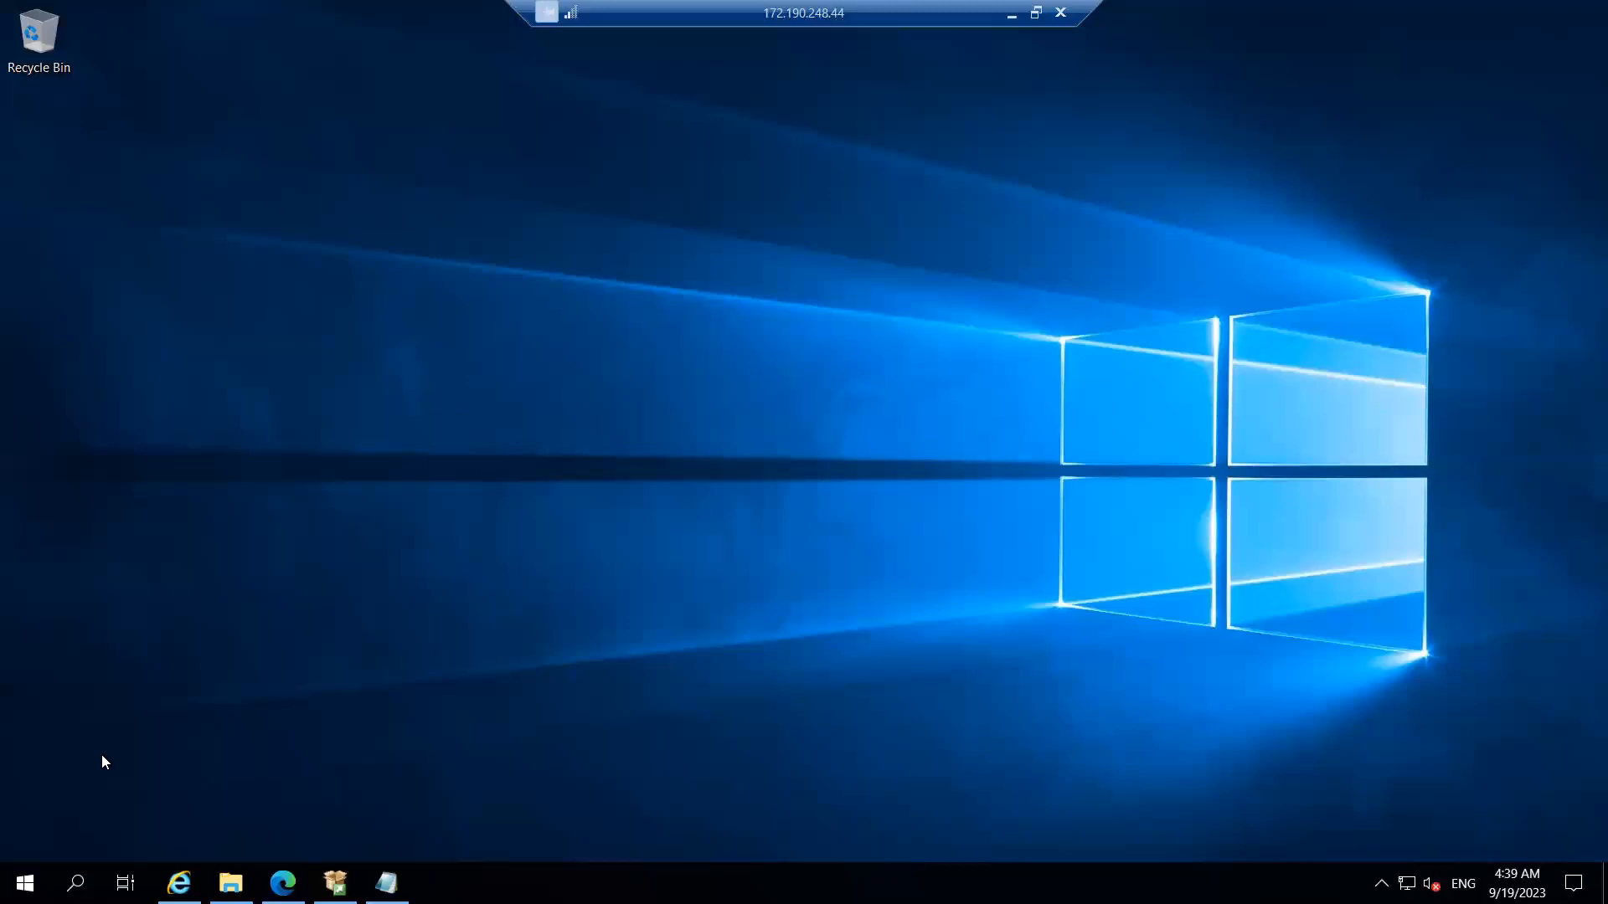
{"action": "left_click", "coordinate": [25, 883]}
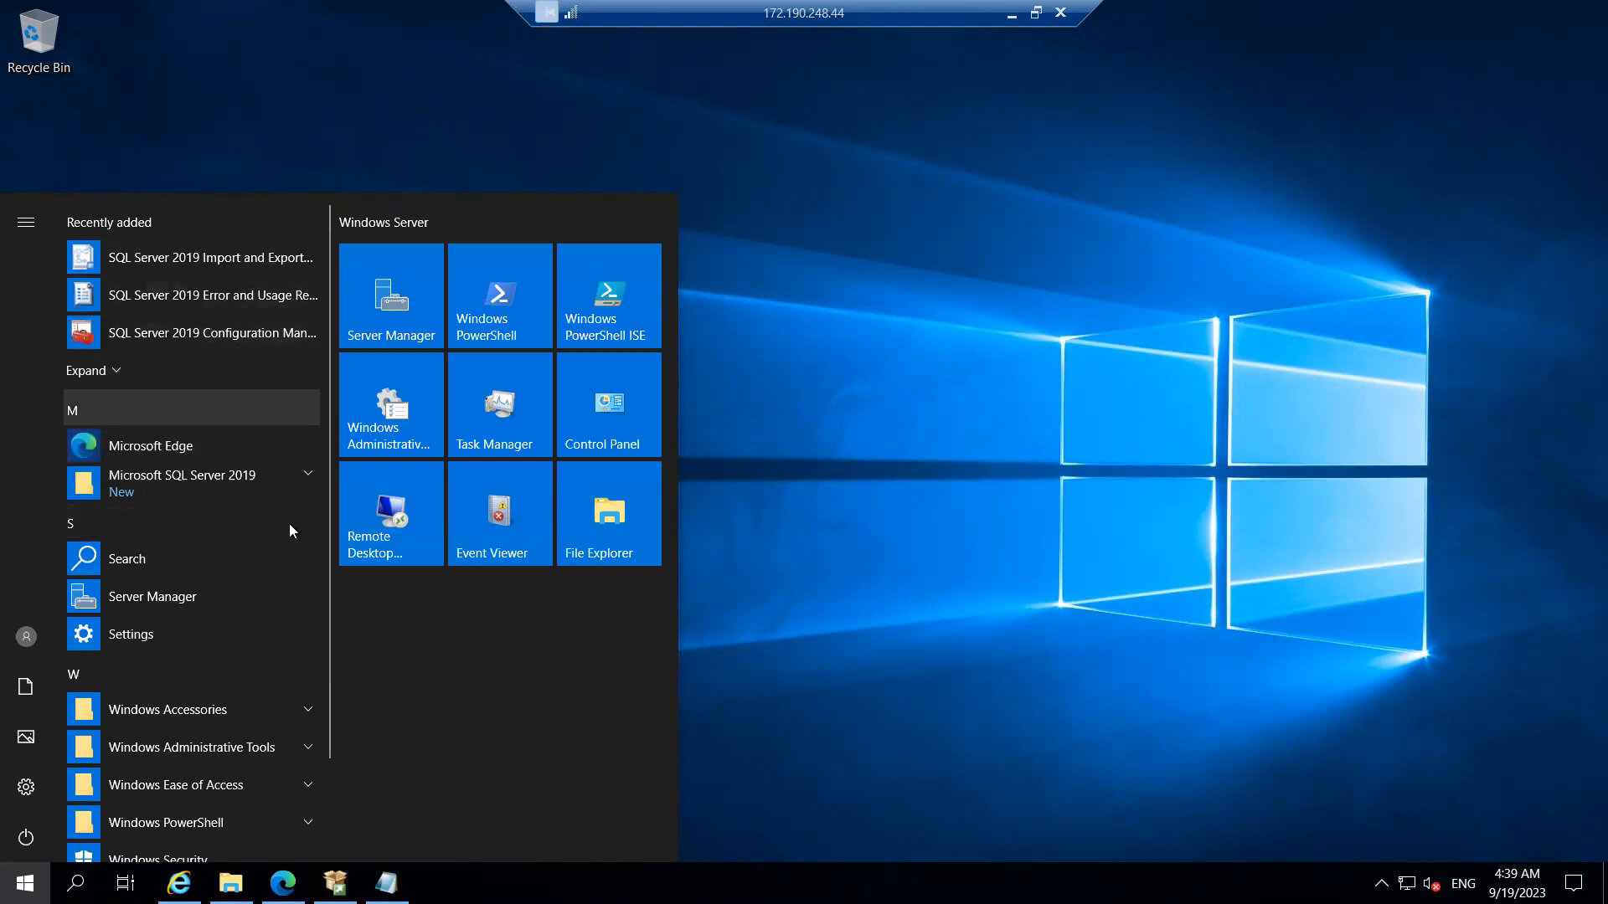
Step: Launch SQL Server 2019 Installation Center and open the SSMS download page via Install SQL Server Management Tools
{"action": "left_click", "coordinate": [304, 477]}
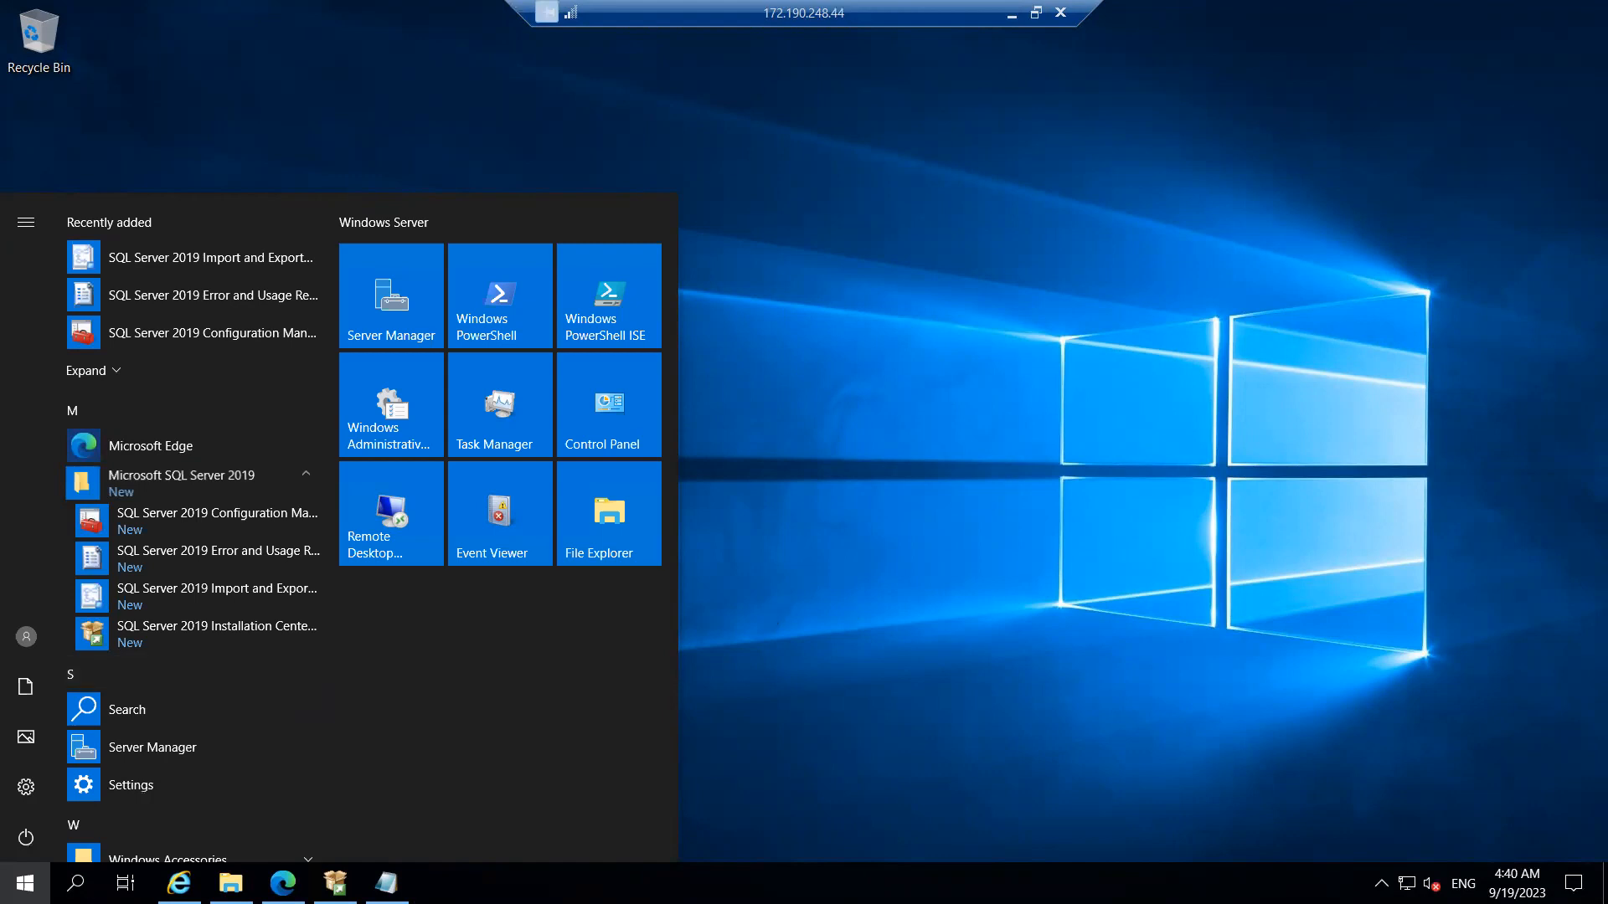
{"action": "left_click", "coordinate": [335, 884]}
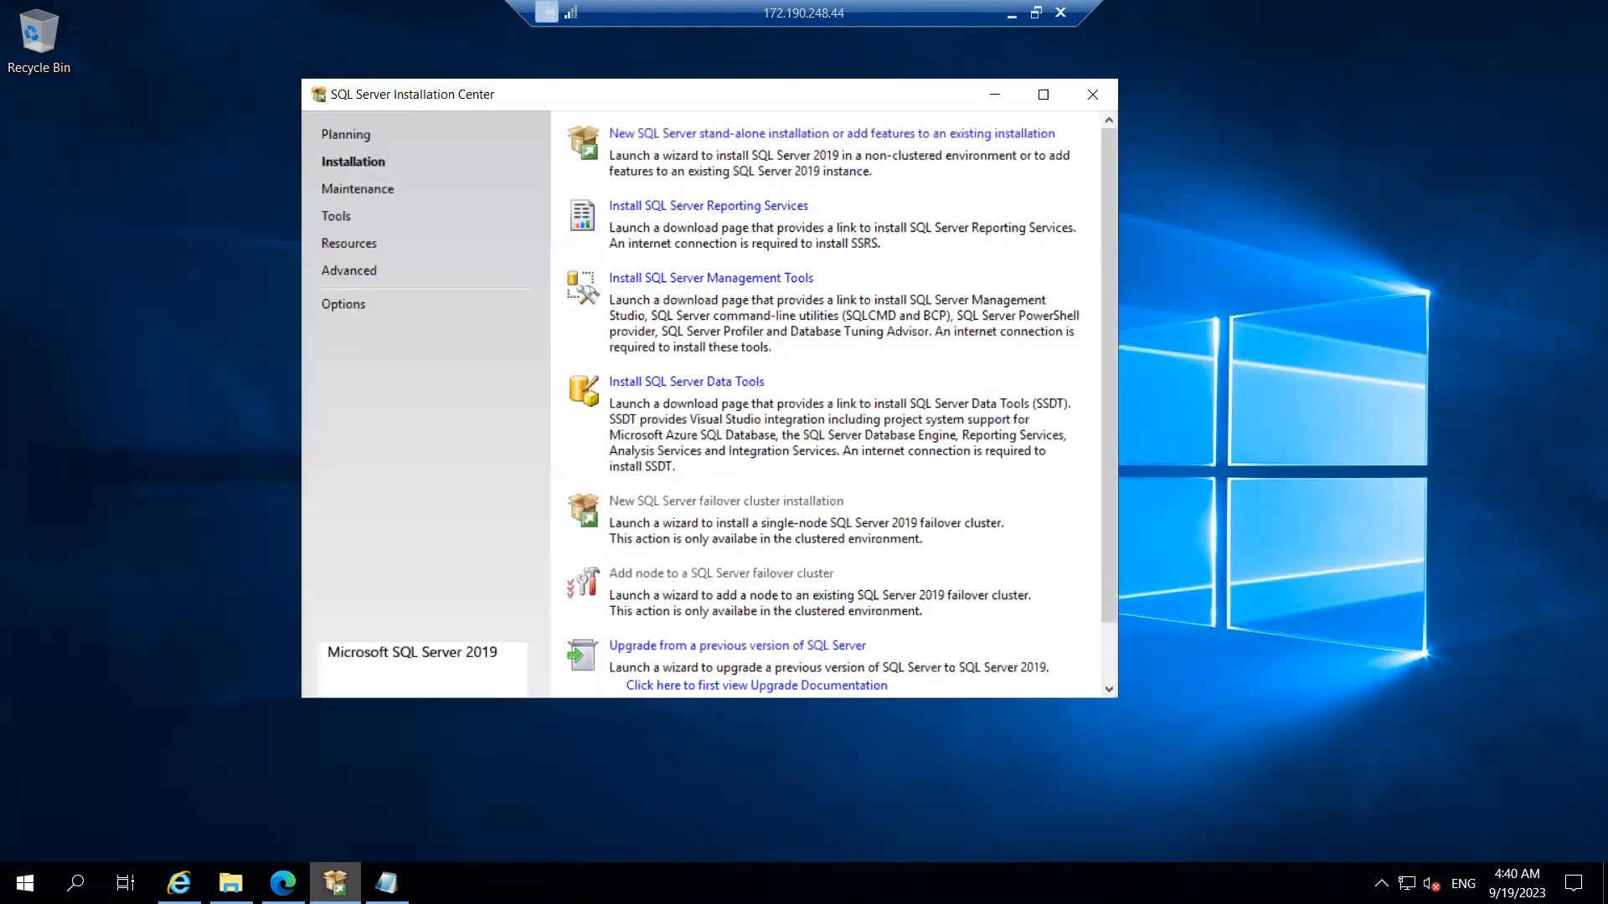
{"action": "left_click", "coordinate": [710, 282]}
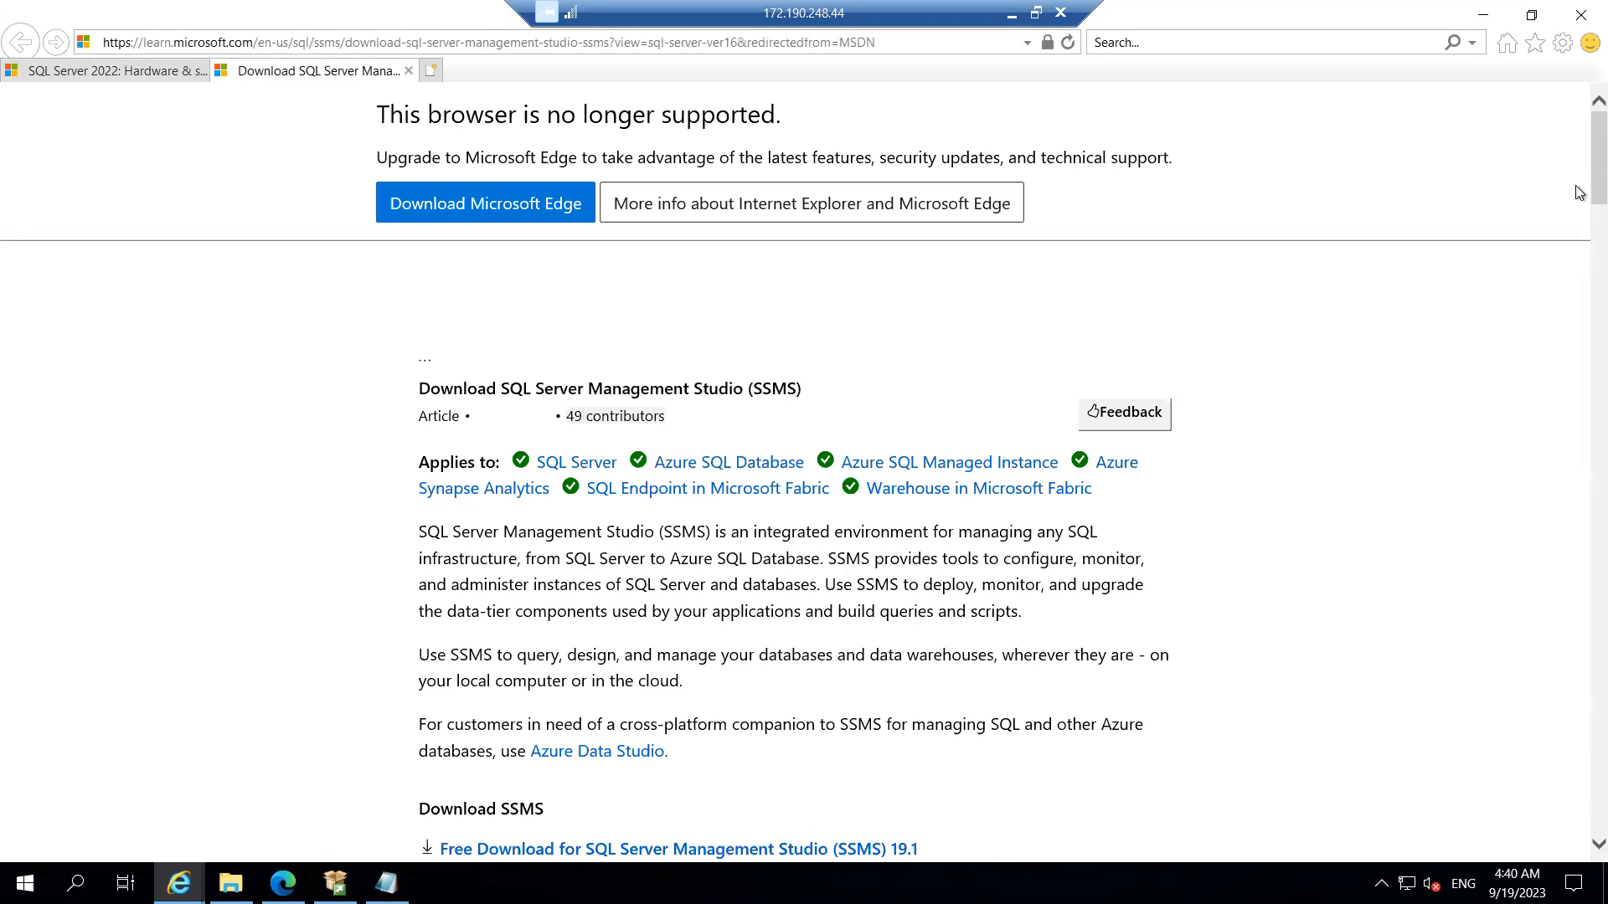
Step: Download and run SSMS-Setup-ENU.exe for SSMS 19.1, then minimize Internet Explorer
{"action": "scroll", "coordinate": [1579, 193], "scroll_direction": "down", "scroll_amount": 5}
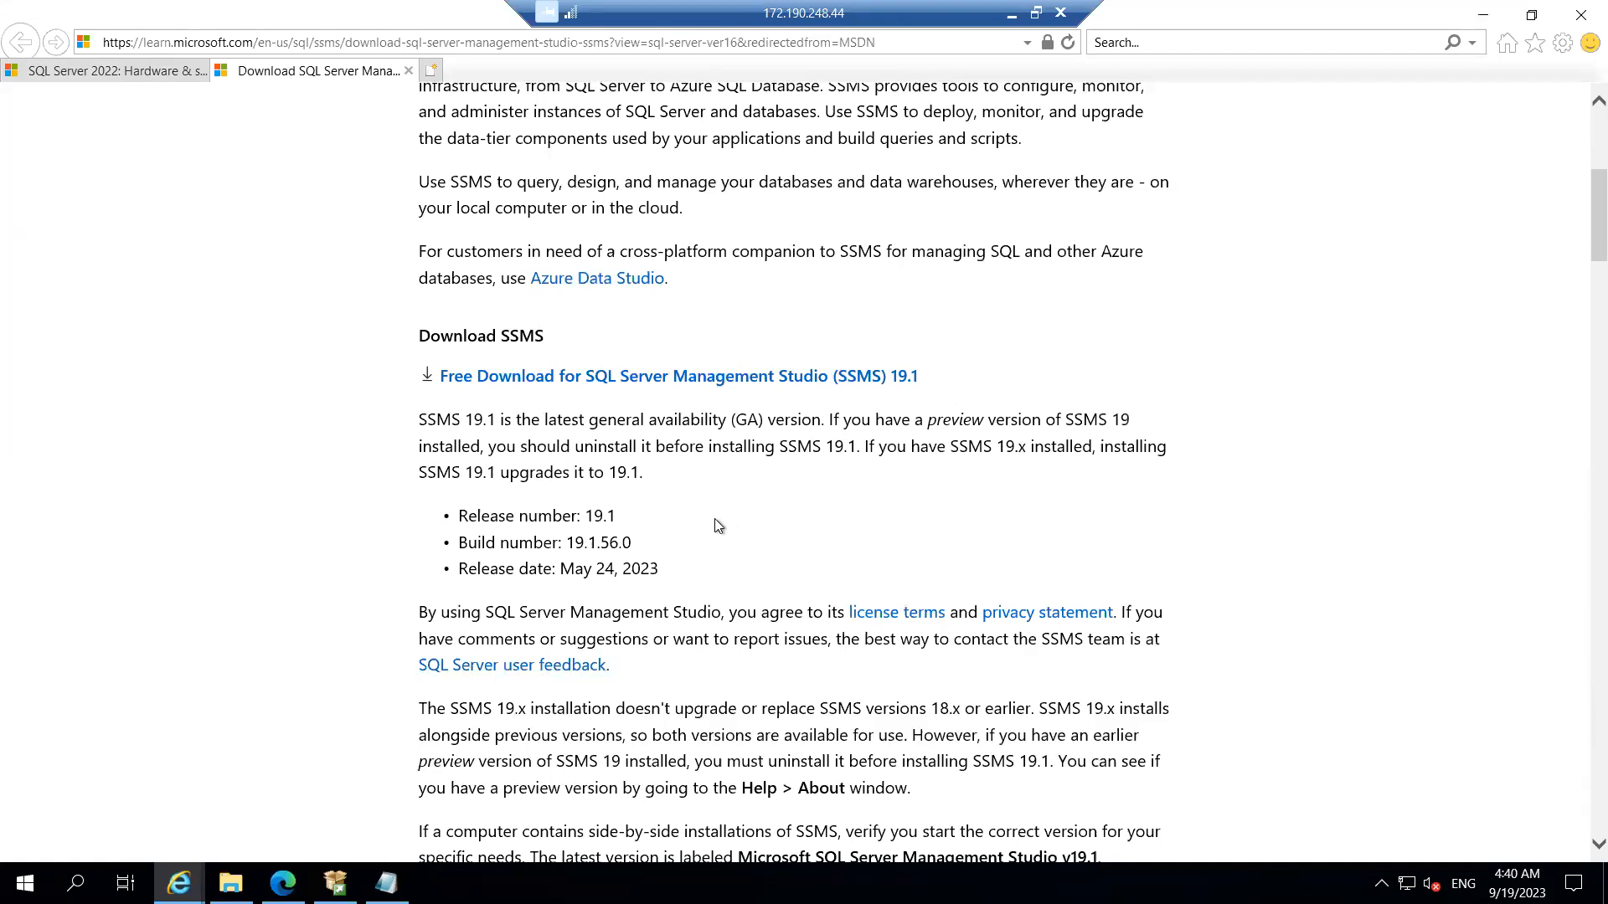
{"action": "left_click", "coordinate": [641, 383]}
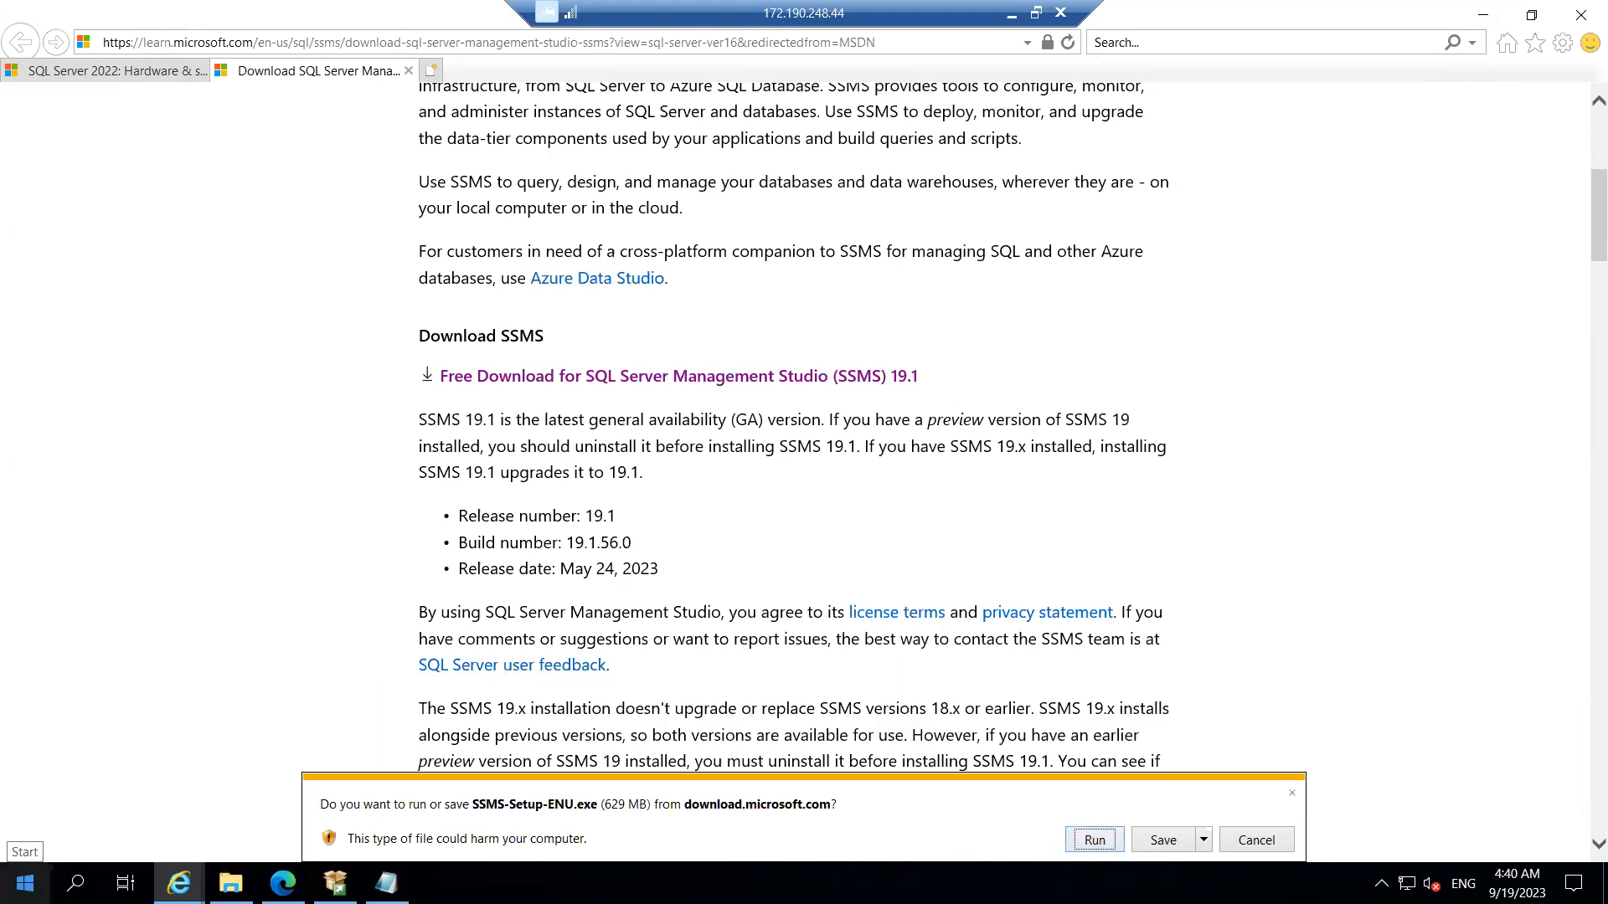
{"action": "left_click", "coordinate": [25, 884]}
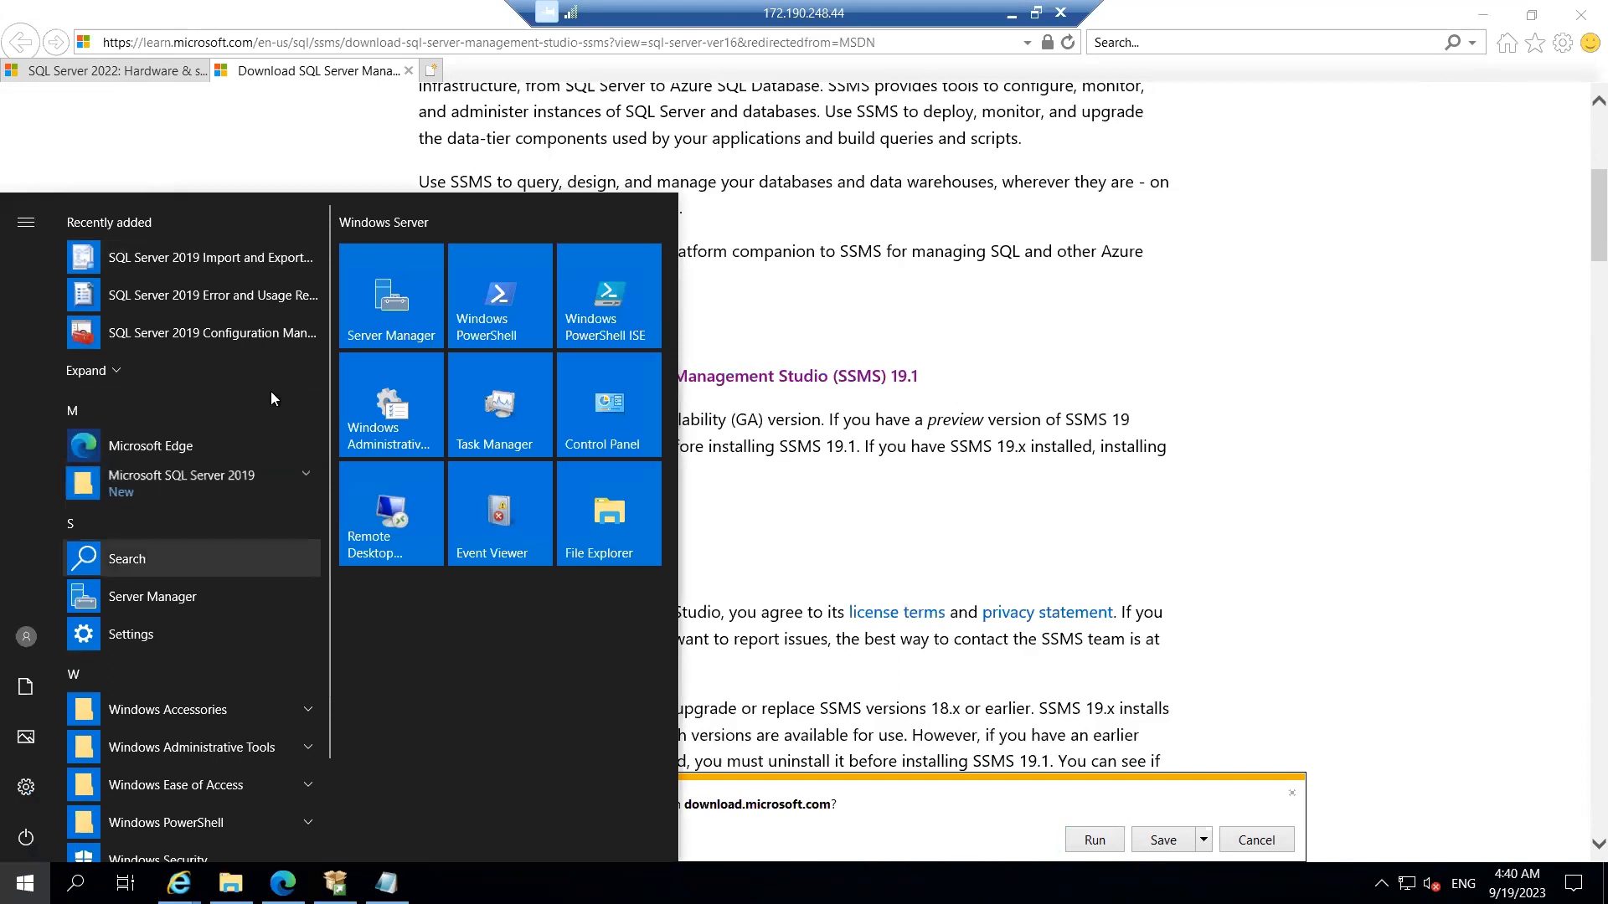
{"action": "left_click", "coordinate": [1092, 837]}
{"action": "left_click", "coordinate": [1092, 837]}
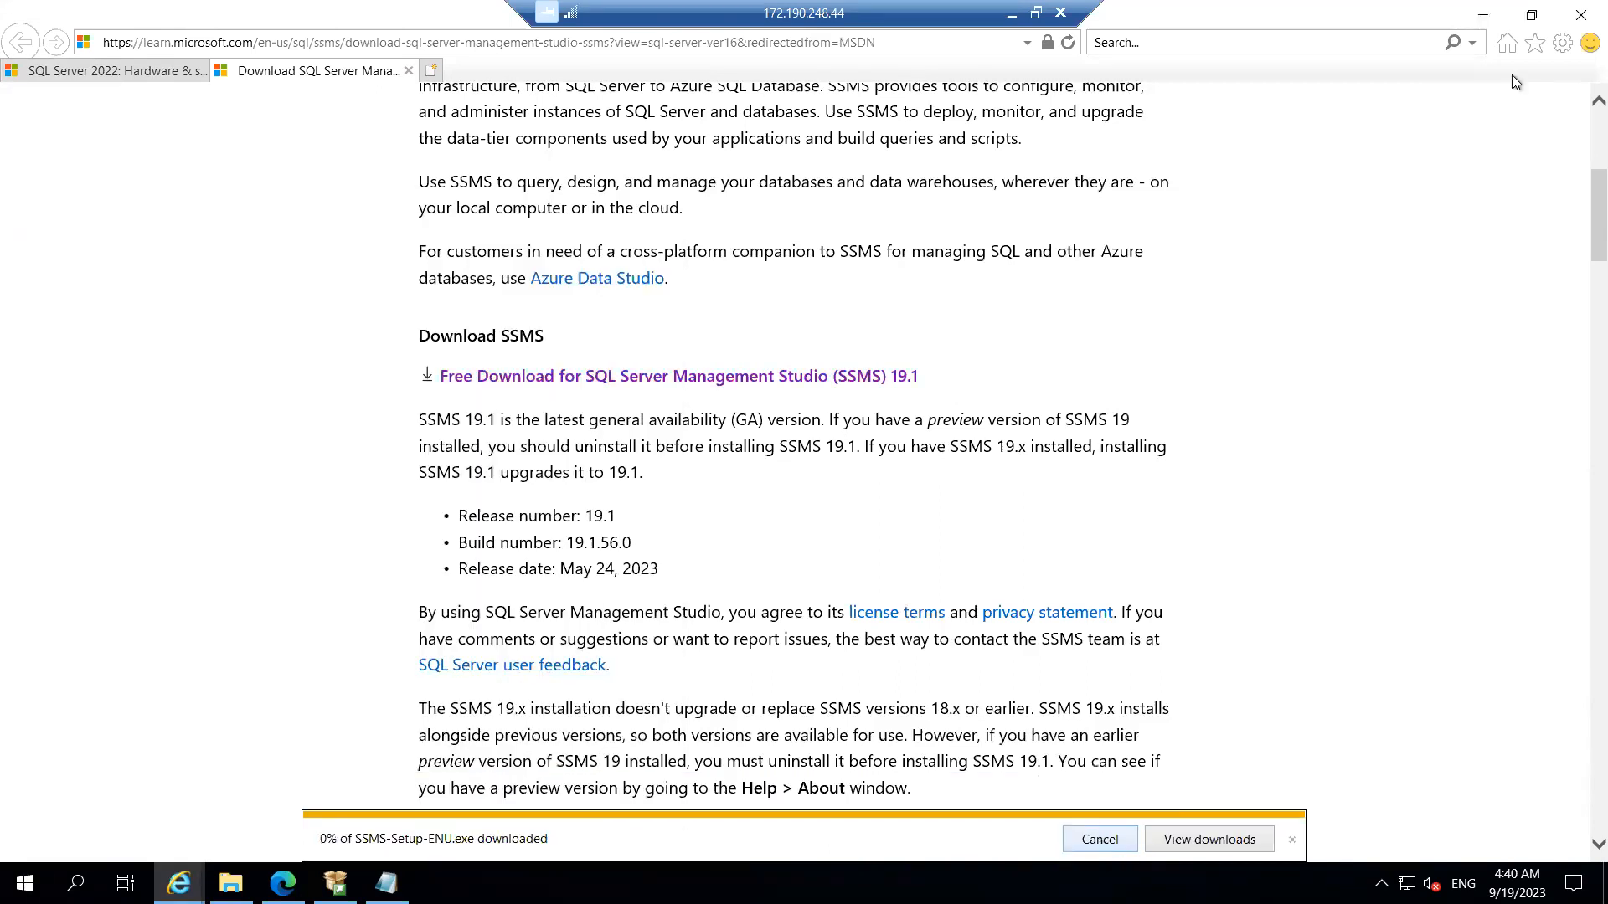
{"action": "left_click", "coordinate": [1484, 14]}
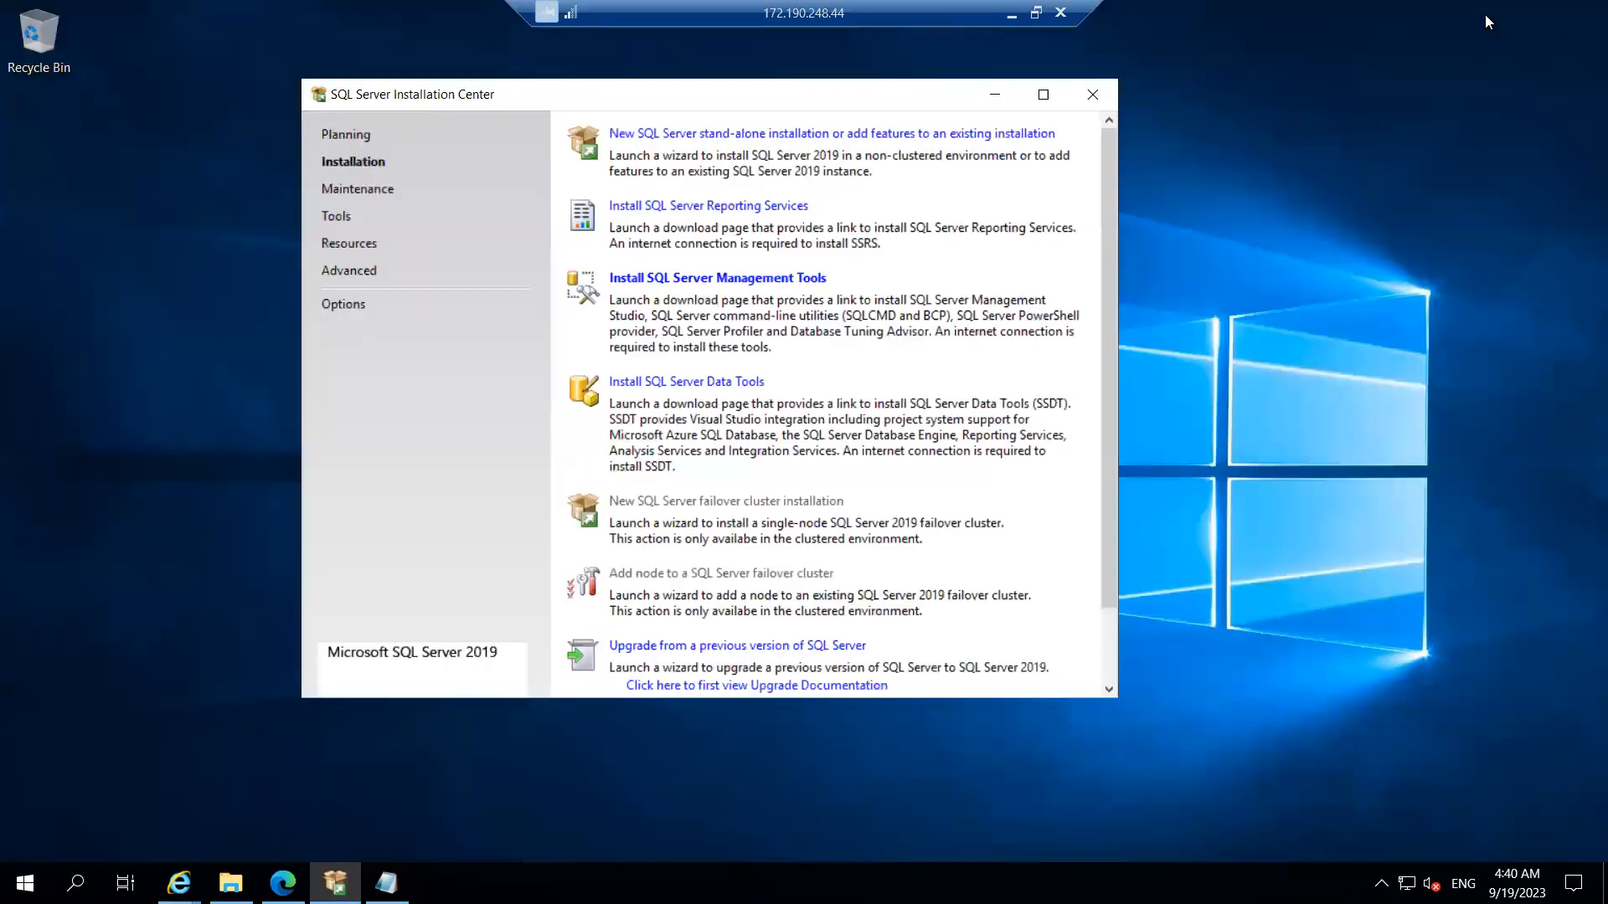
Step: Close Installation Center and wait for the SSMS 19.1 setup window to appear
{"action": "left_click", "coordinate": [1087, 102]}
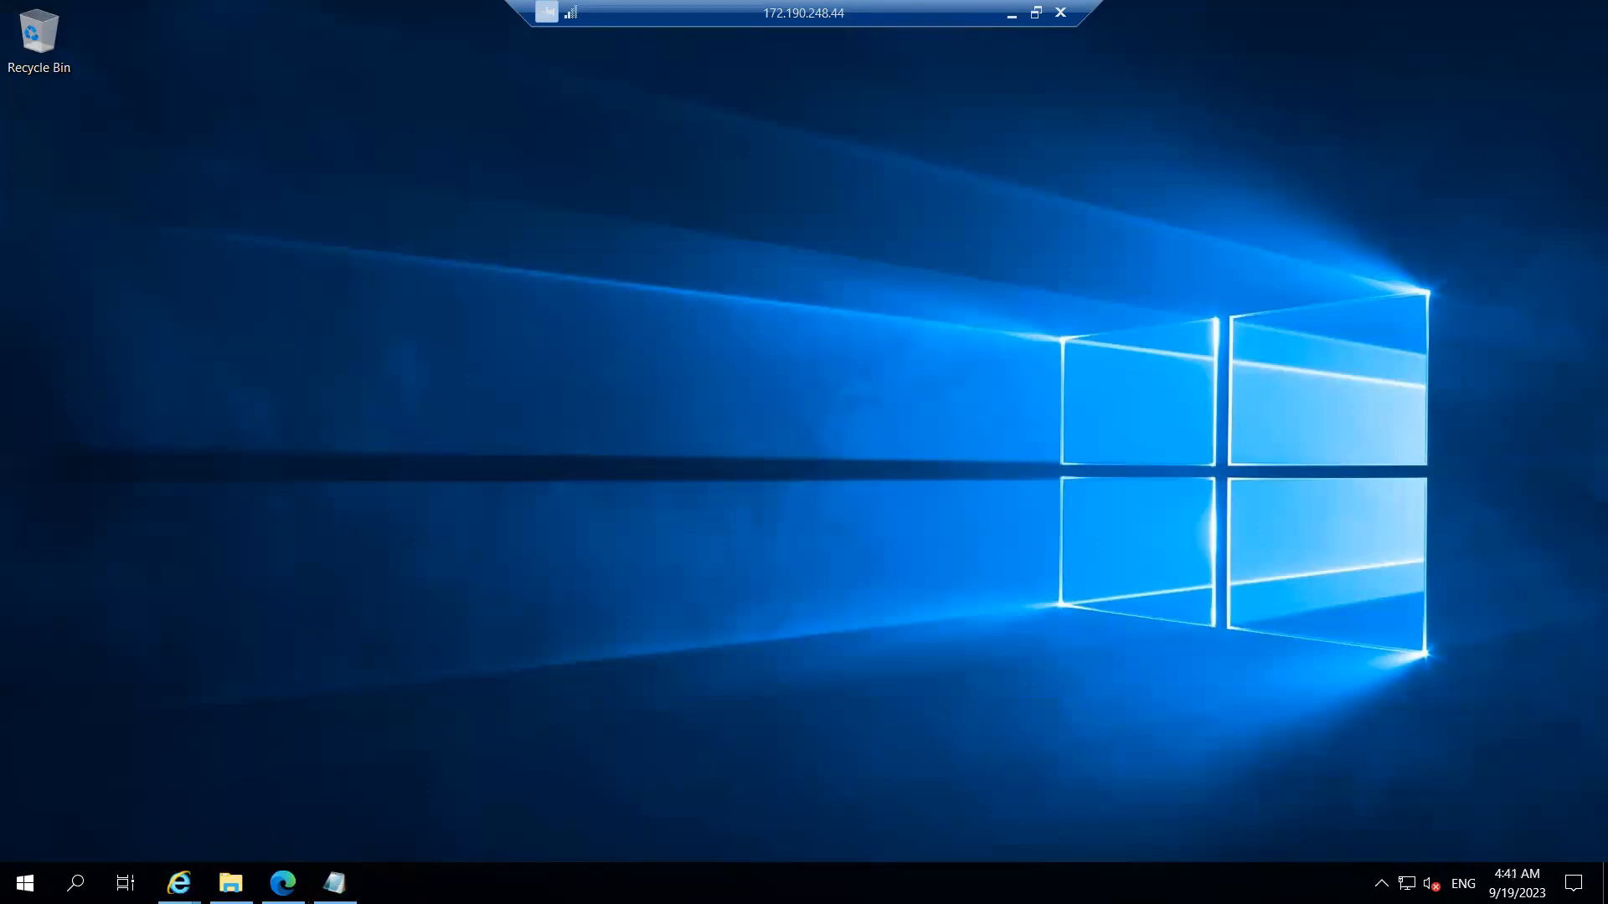
{"action": "mouse_move", "coordinate": [178, 882]}
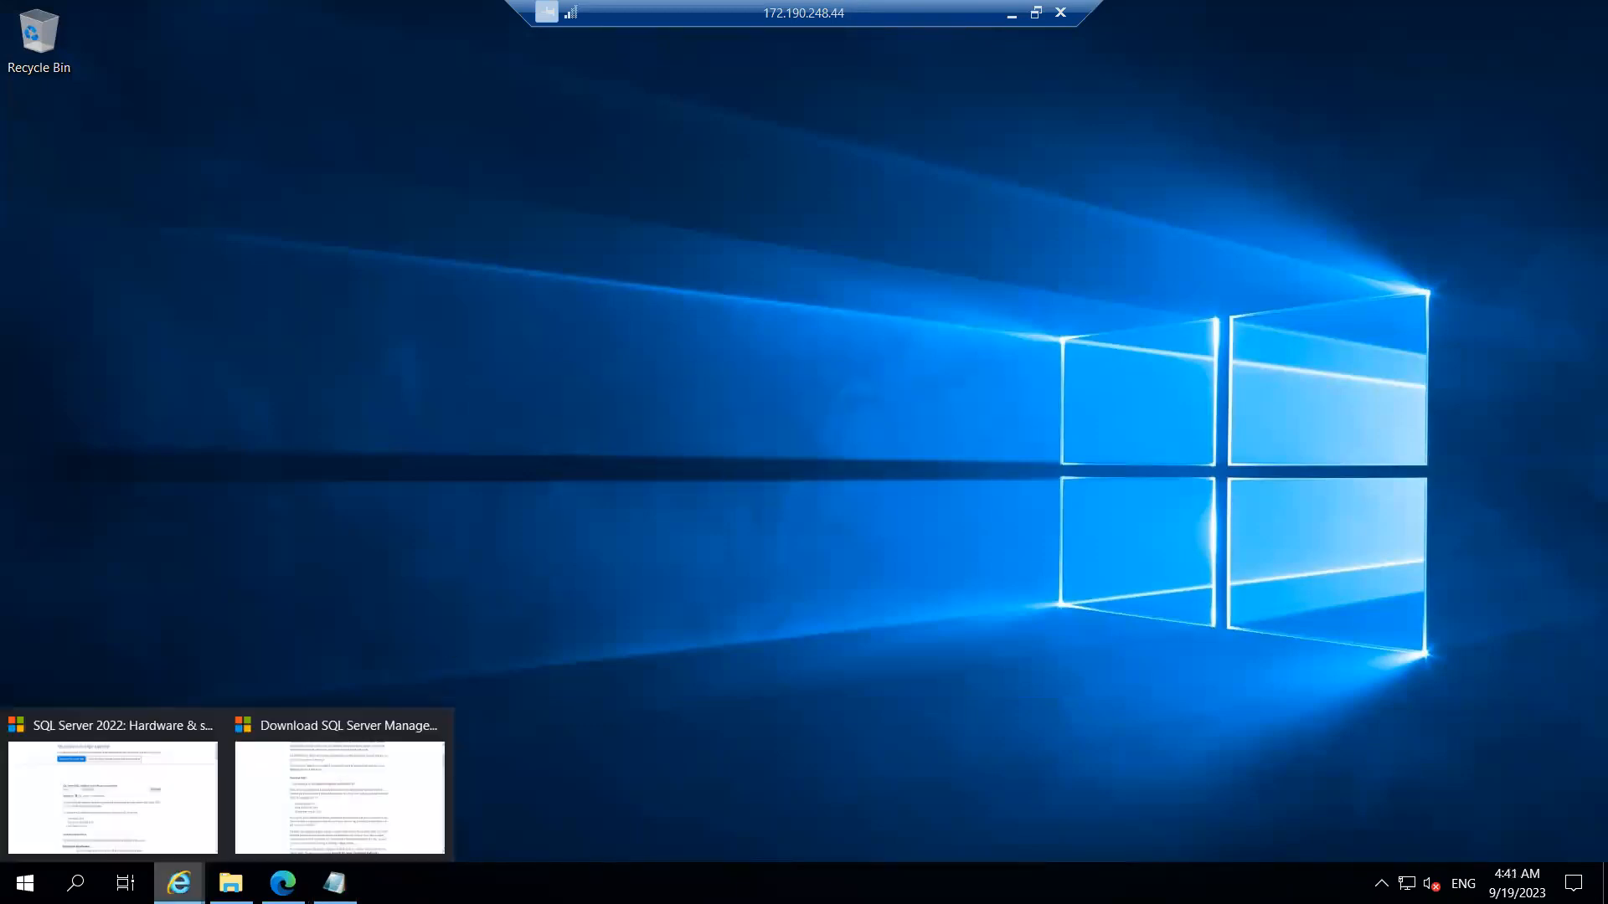
{"action": "left_click", "coordinate": [324, 775]}
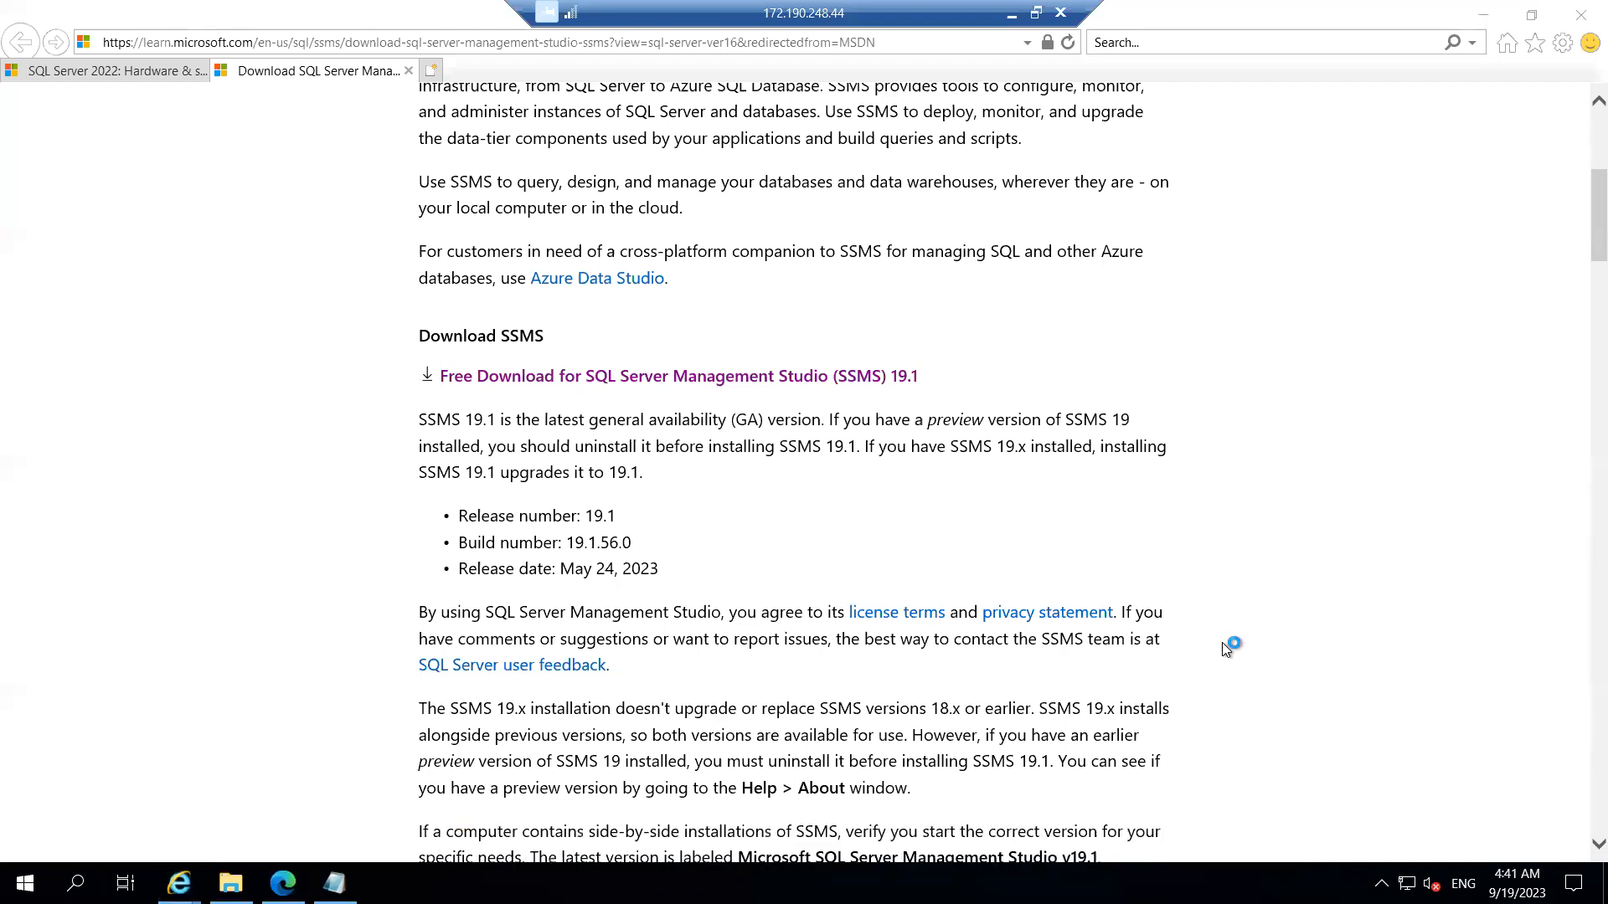
{"action": "left_click", "coordinate": [1483, 15]}
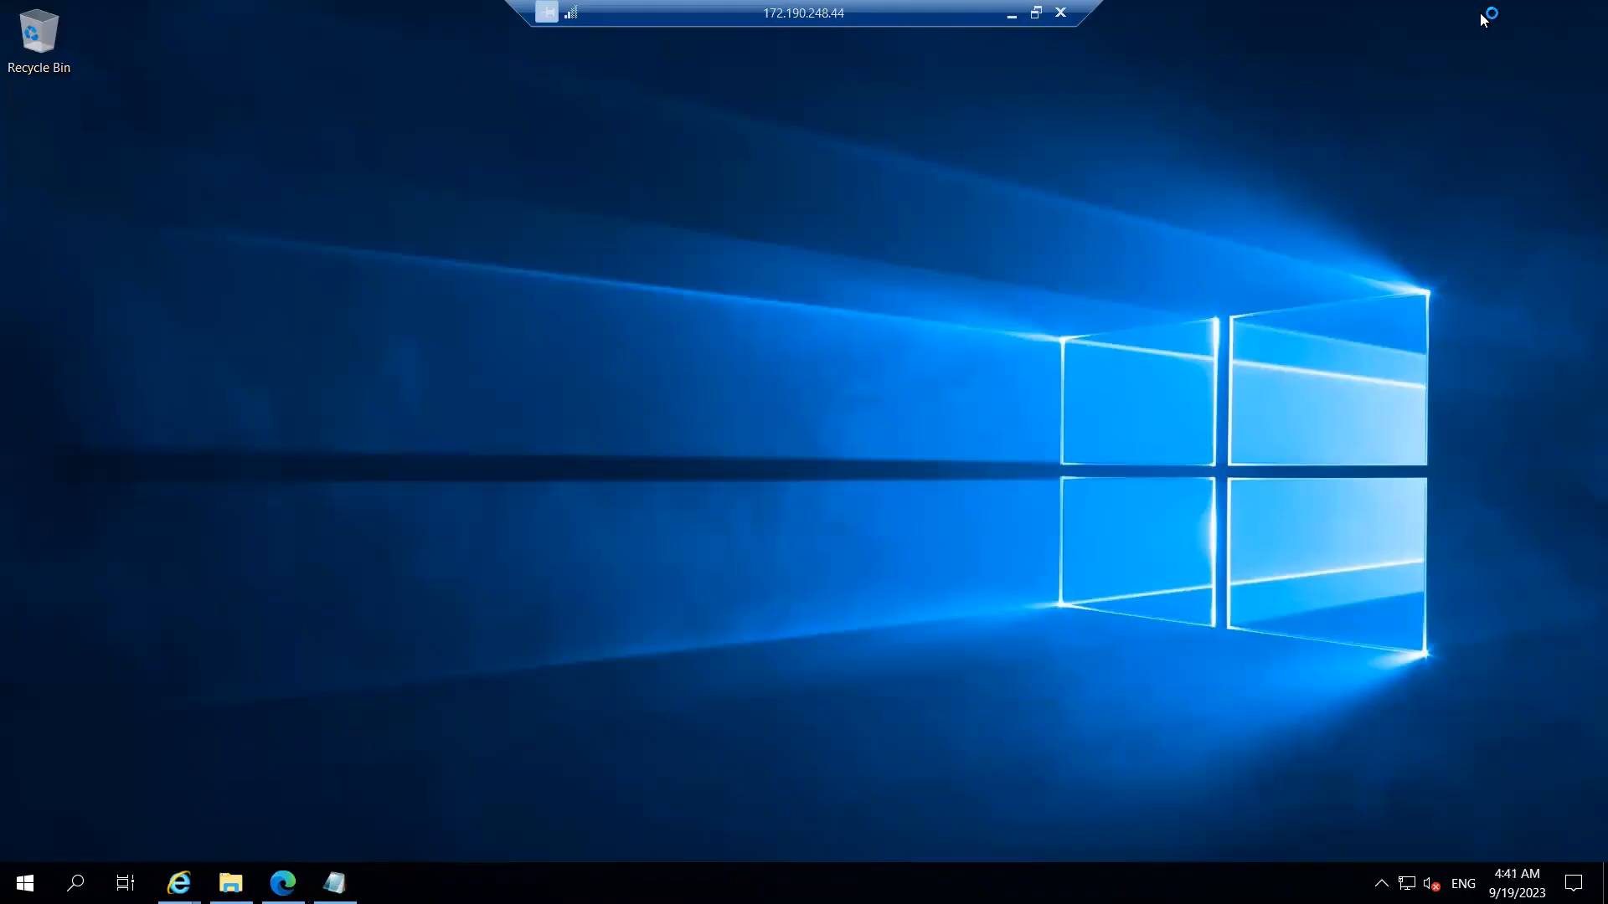
{"action": "right_click", "coordinate": [689, 226]}
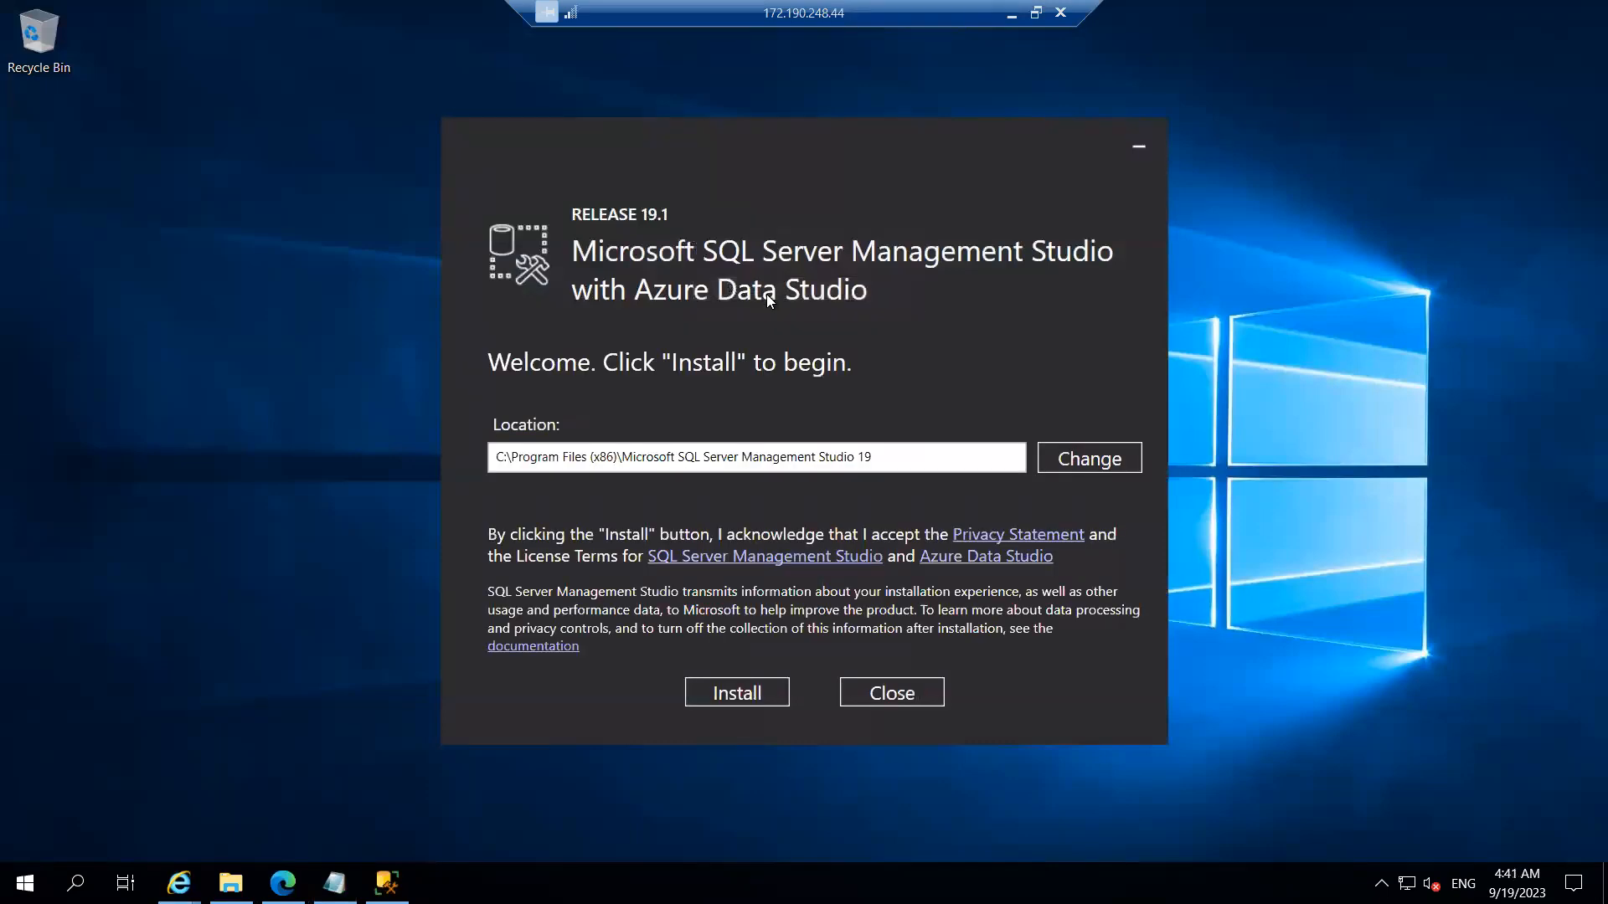
Step: Install SSMS 19.1 to the default Program Files (x86) location, opening Start meanwhile
{"action": "left_click", "coordinate": [736, 695]}
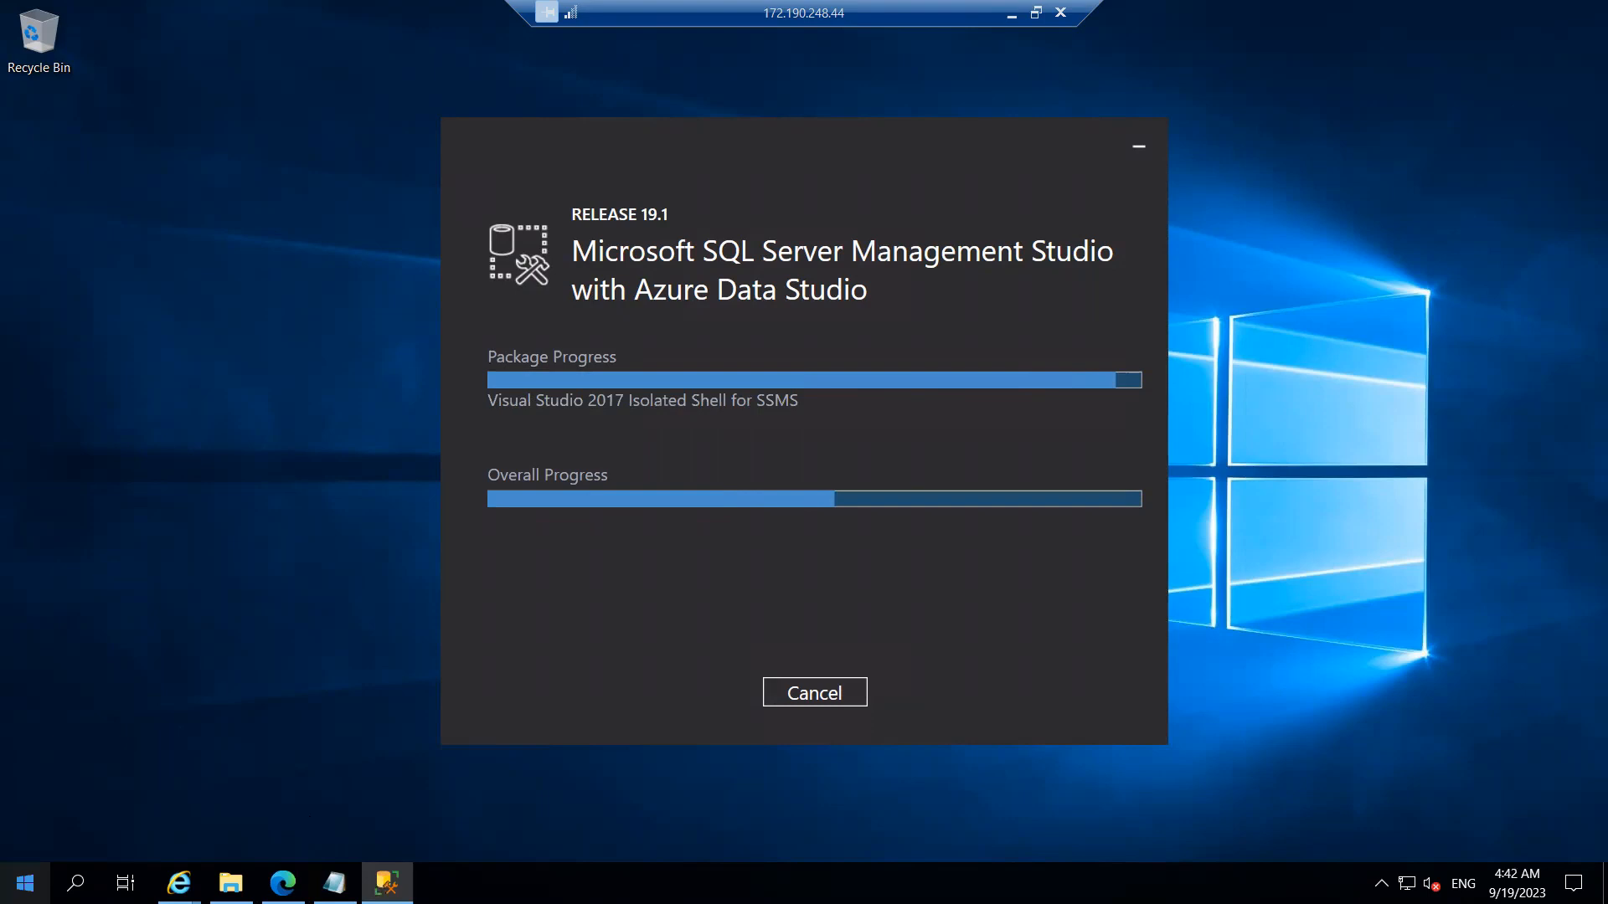
{"action": "left_click", "coordinate": [25, 883]}
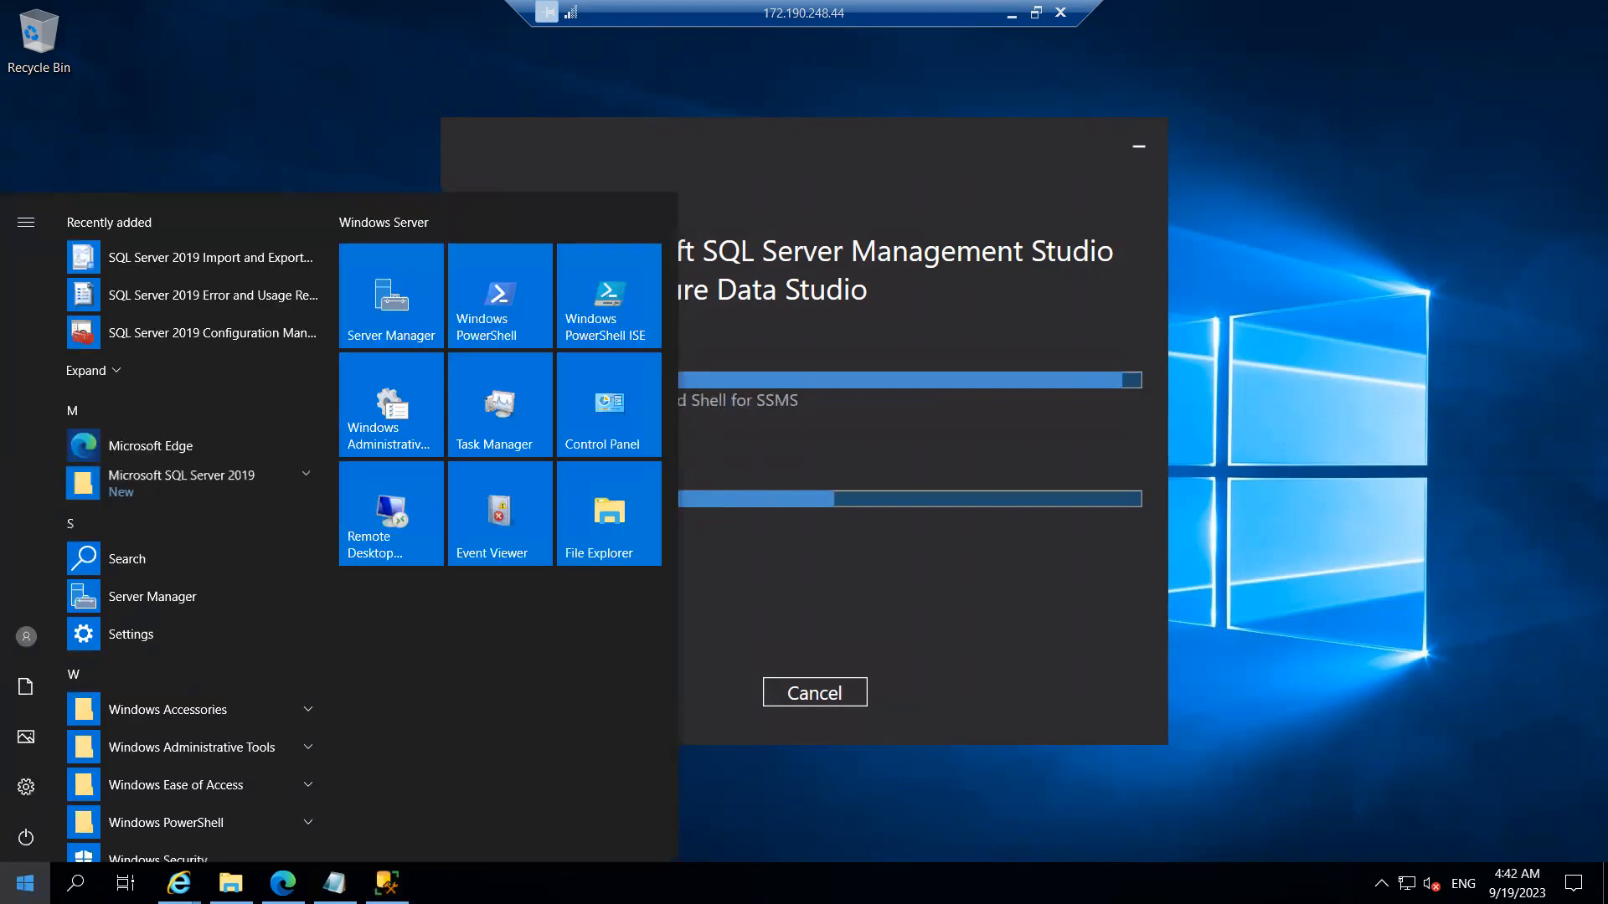
Step: Launch SQL Server 2019 Configuration Manager from the Microsoft SQL Server 2019 Start folder
{"action": "left_click", "coordinate": [303, 481]}
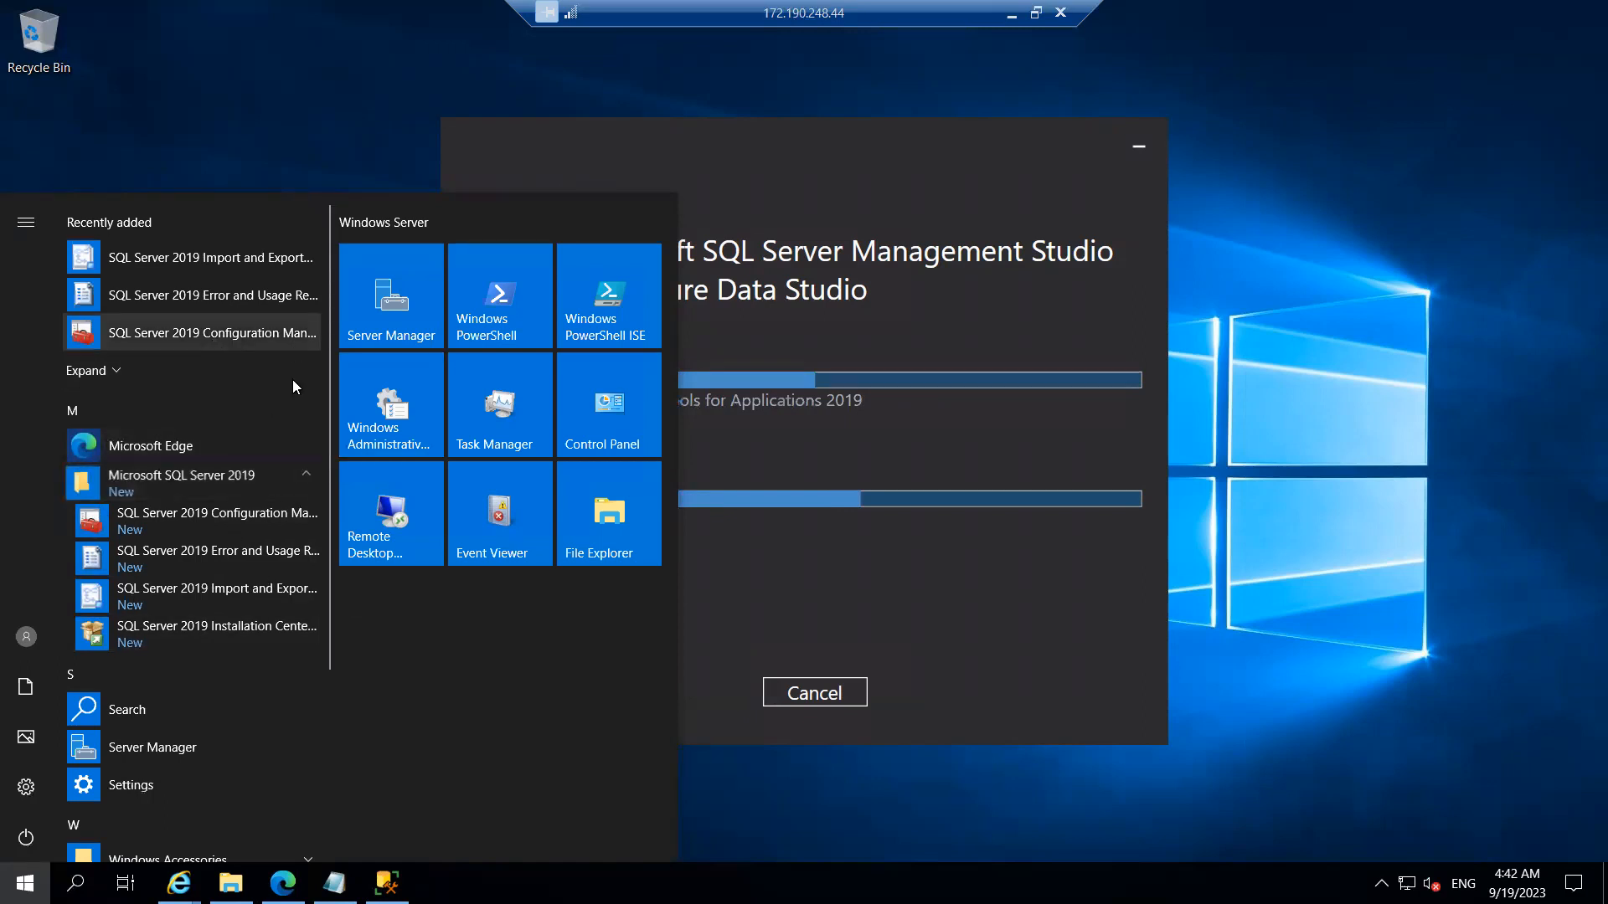
{"action": "left_click", "coordinate": [186, 519]}
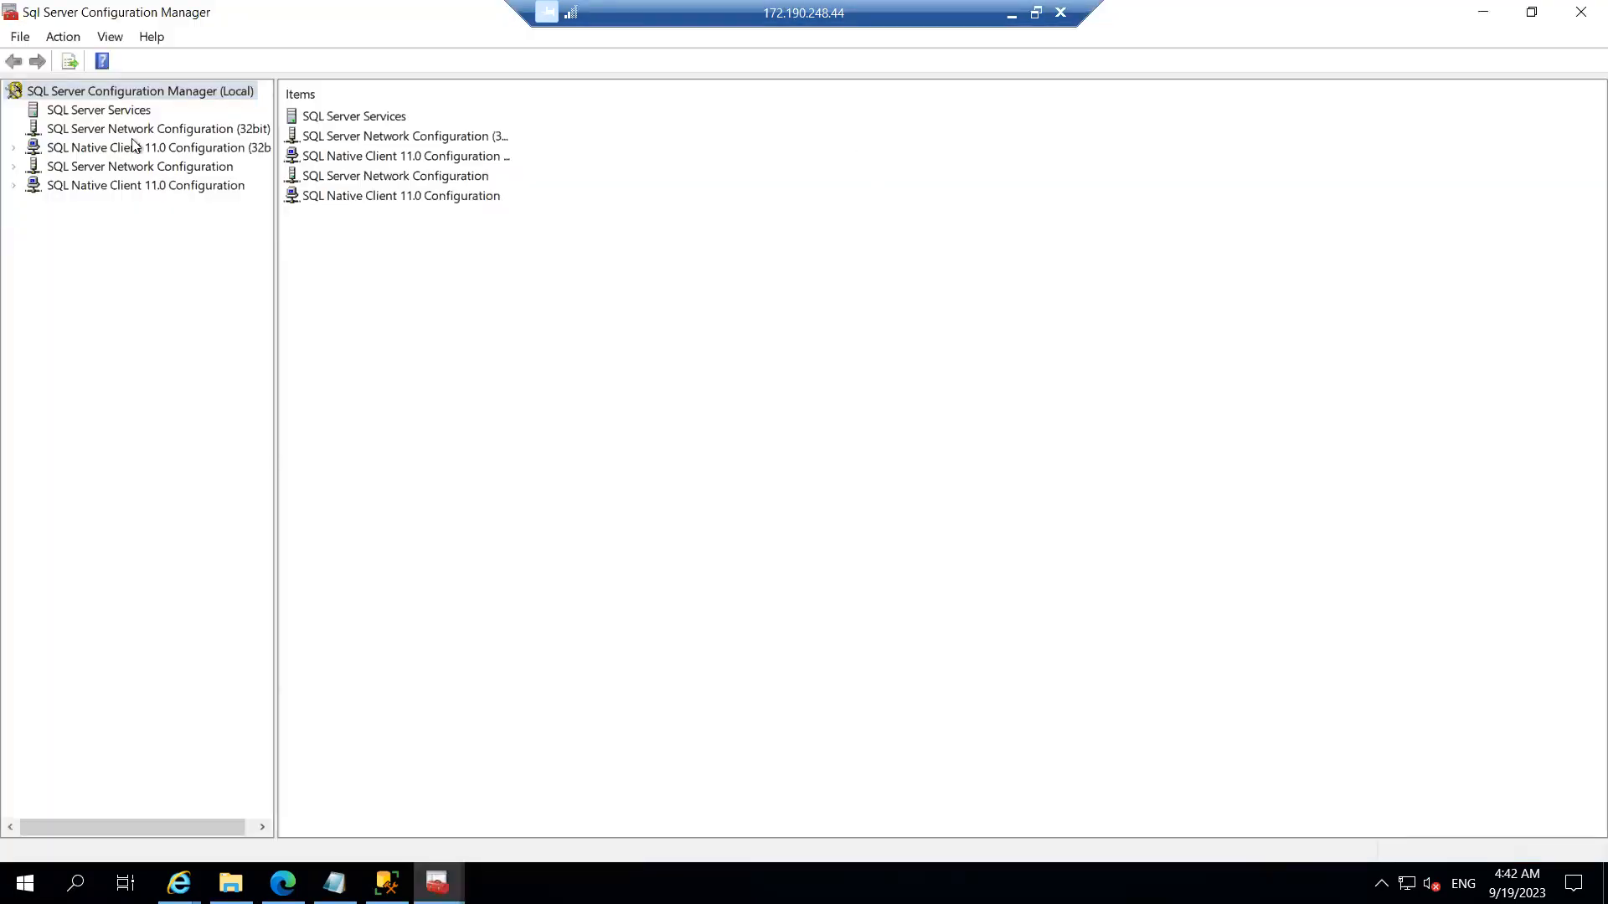
Step: List the SQL Server services and widen the Name and Log On As columns
{"action": "left_click", "coordinate": [104, 113]}
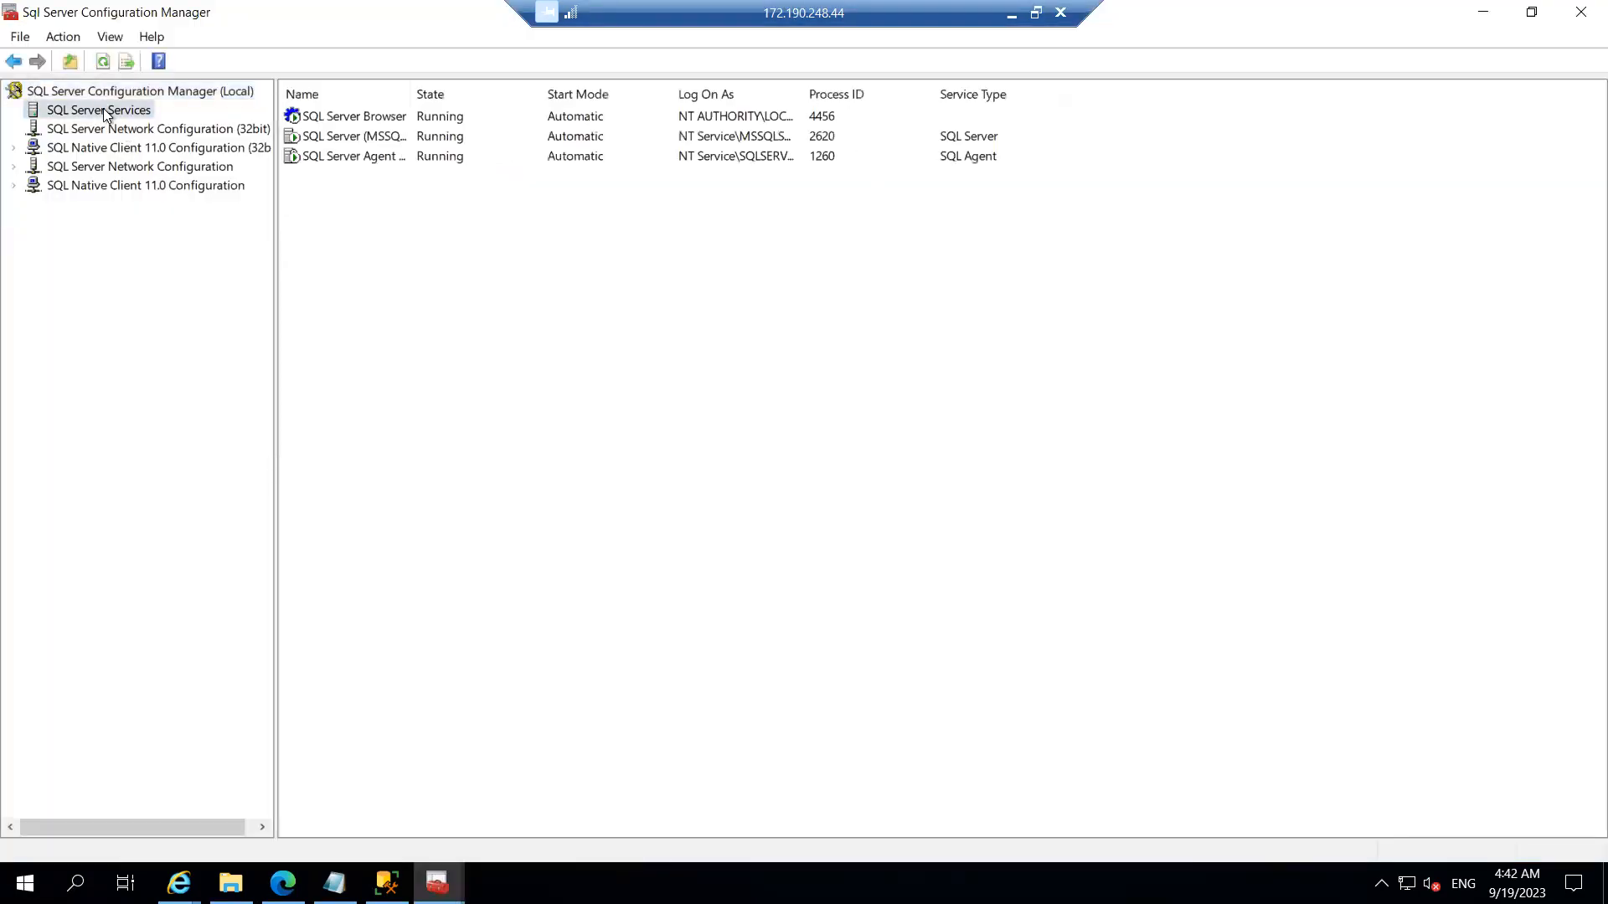
{"action": "left_click_drag", "start_coordinate": [410, 94], "coordinate": [550, 77]}
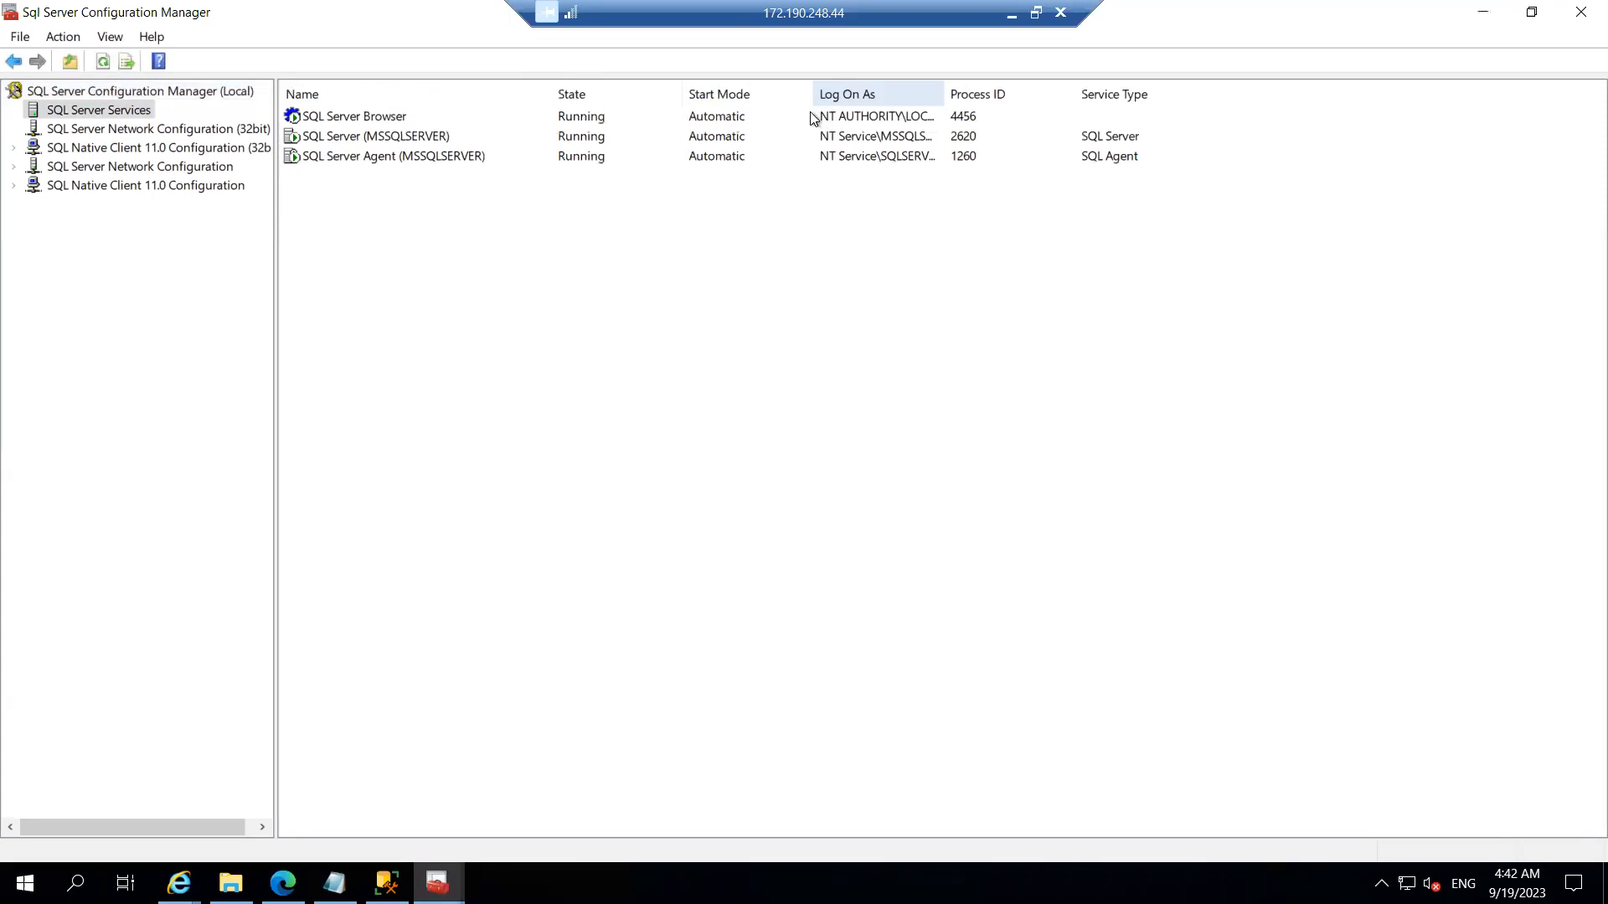
{"action": "left_click_drag", "start_coordinate": [945, 87], "coordinate": [1061, 79]}
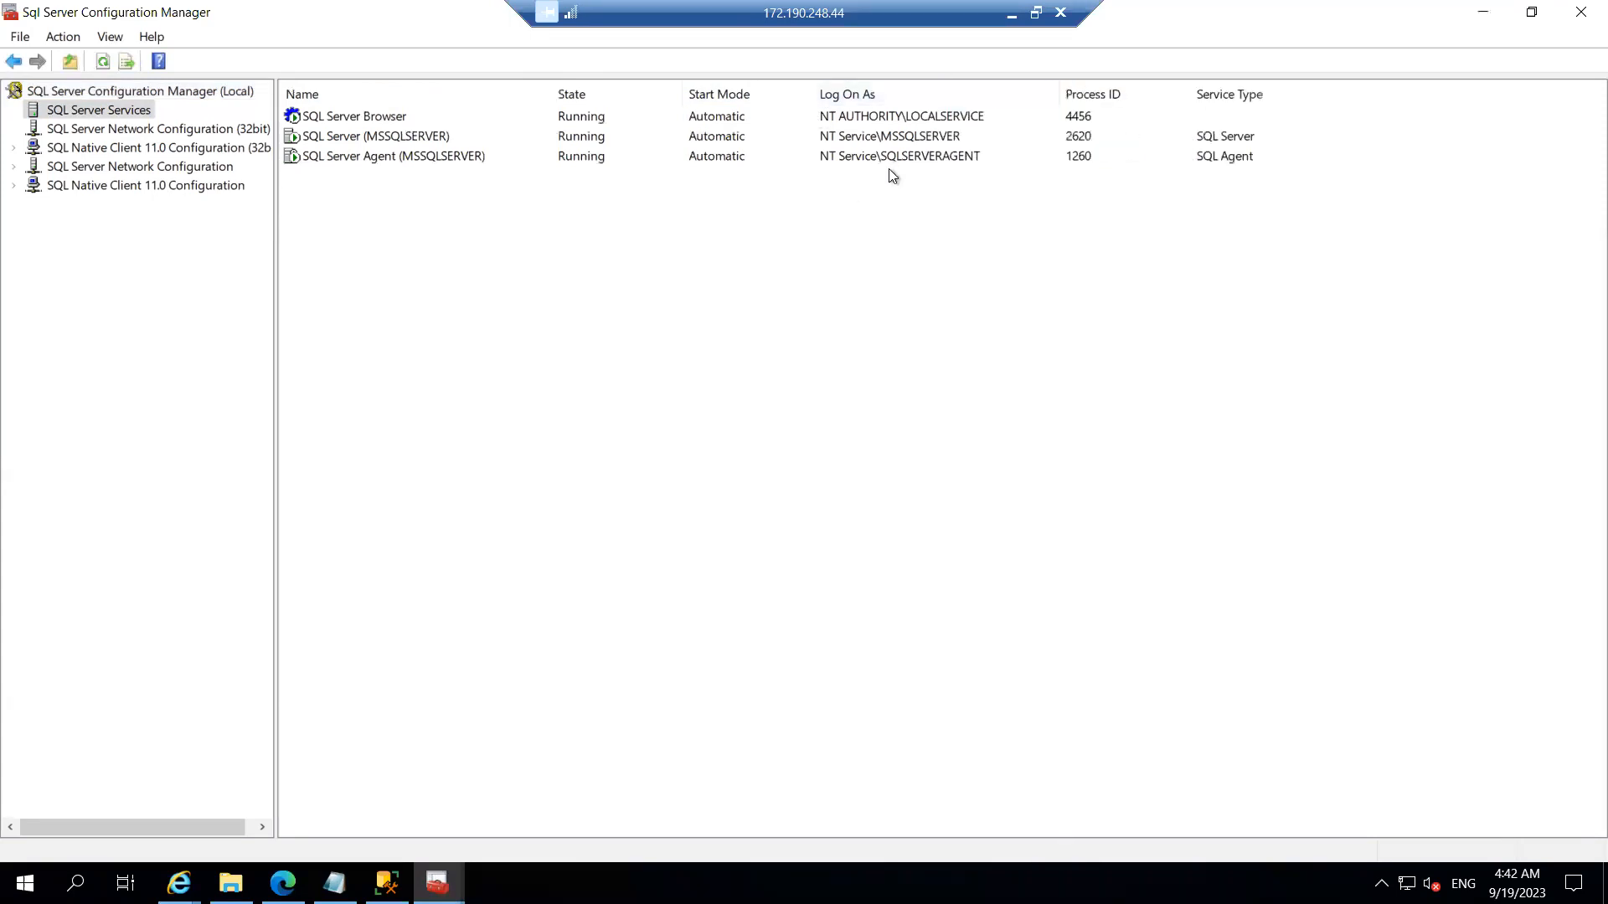
Step: Set the SQL Server Browser service to log on as the local sqladmin account
{"action": "double_click", "coordinate": [879, 117]}
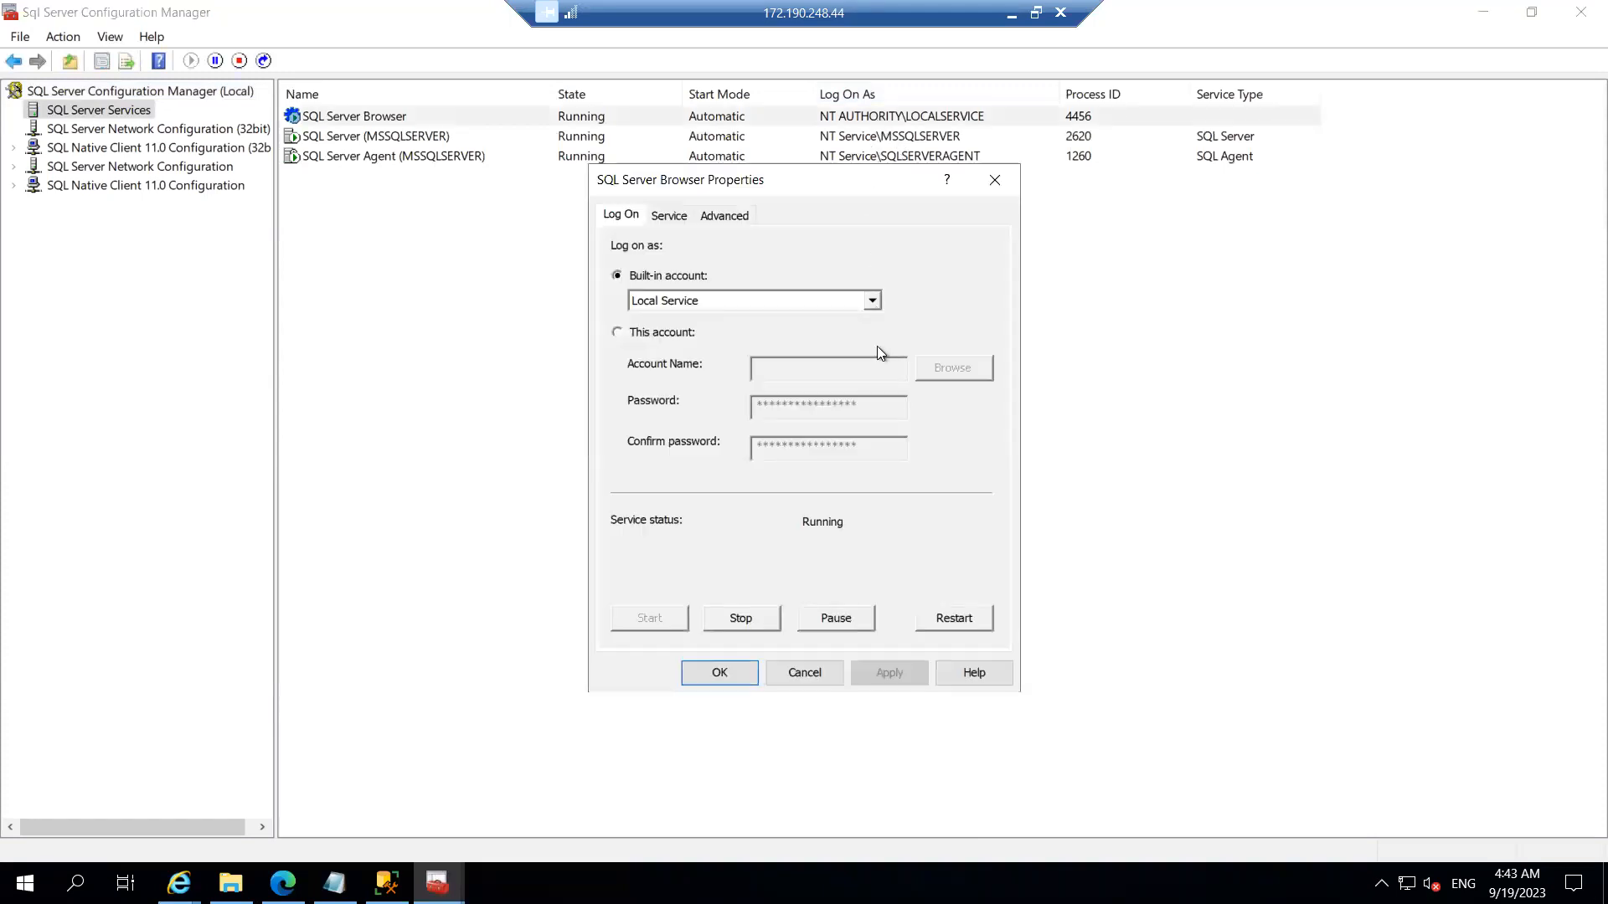
{"action": "left_click", "coordinate": [636, 334]}
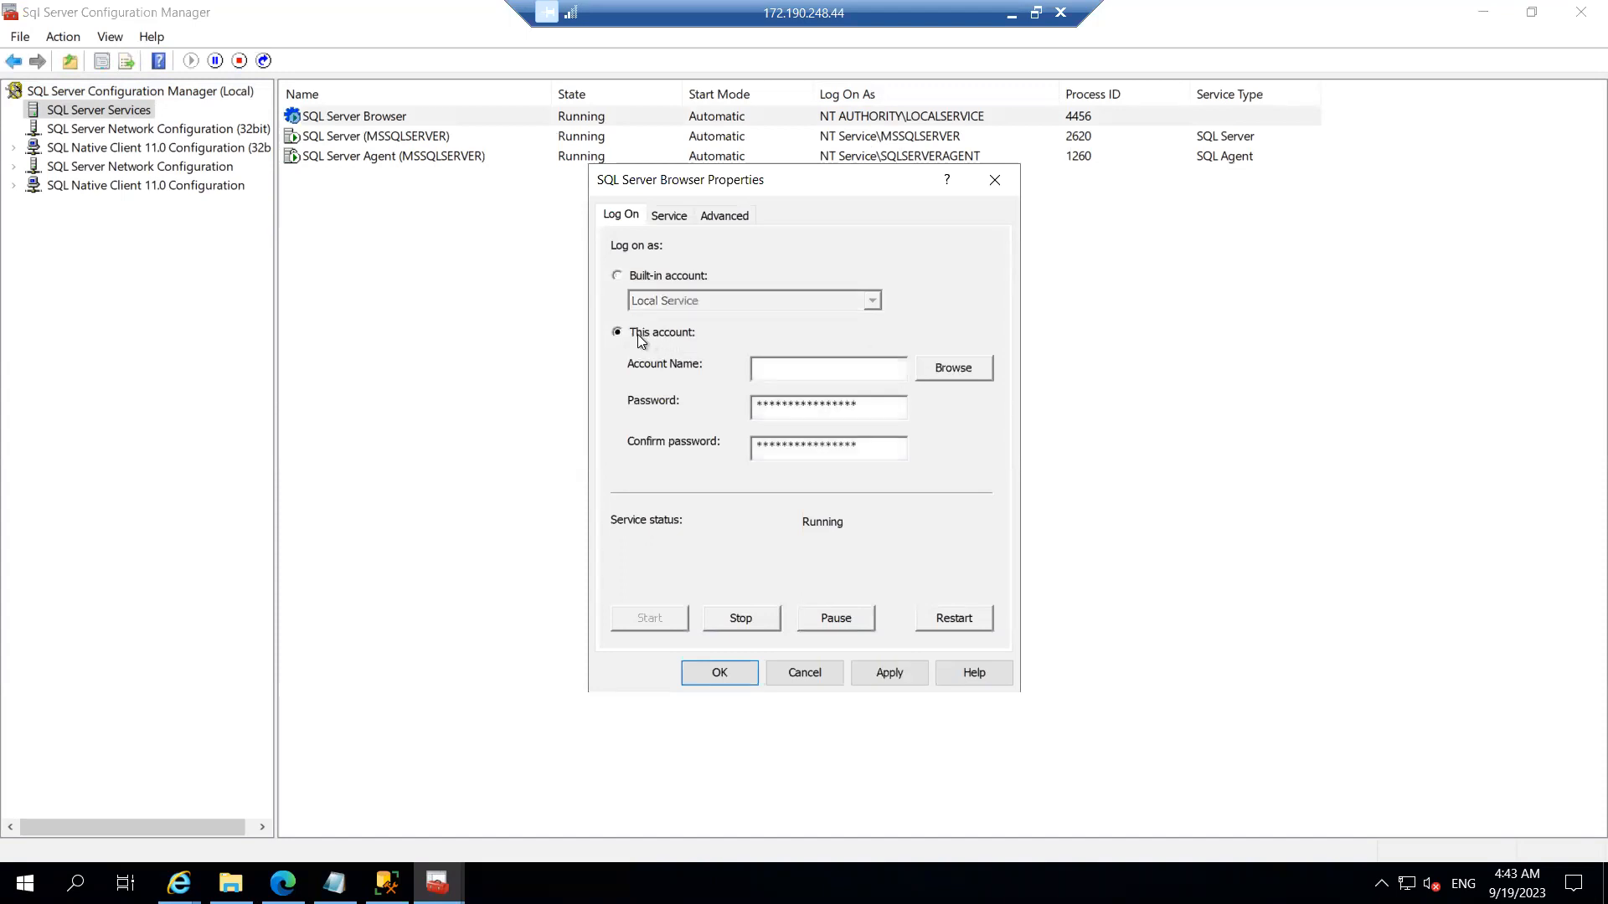
{"action": "left_click", "coordinate": [941, 374]}
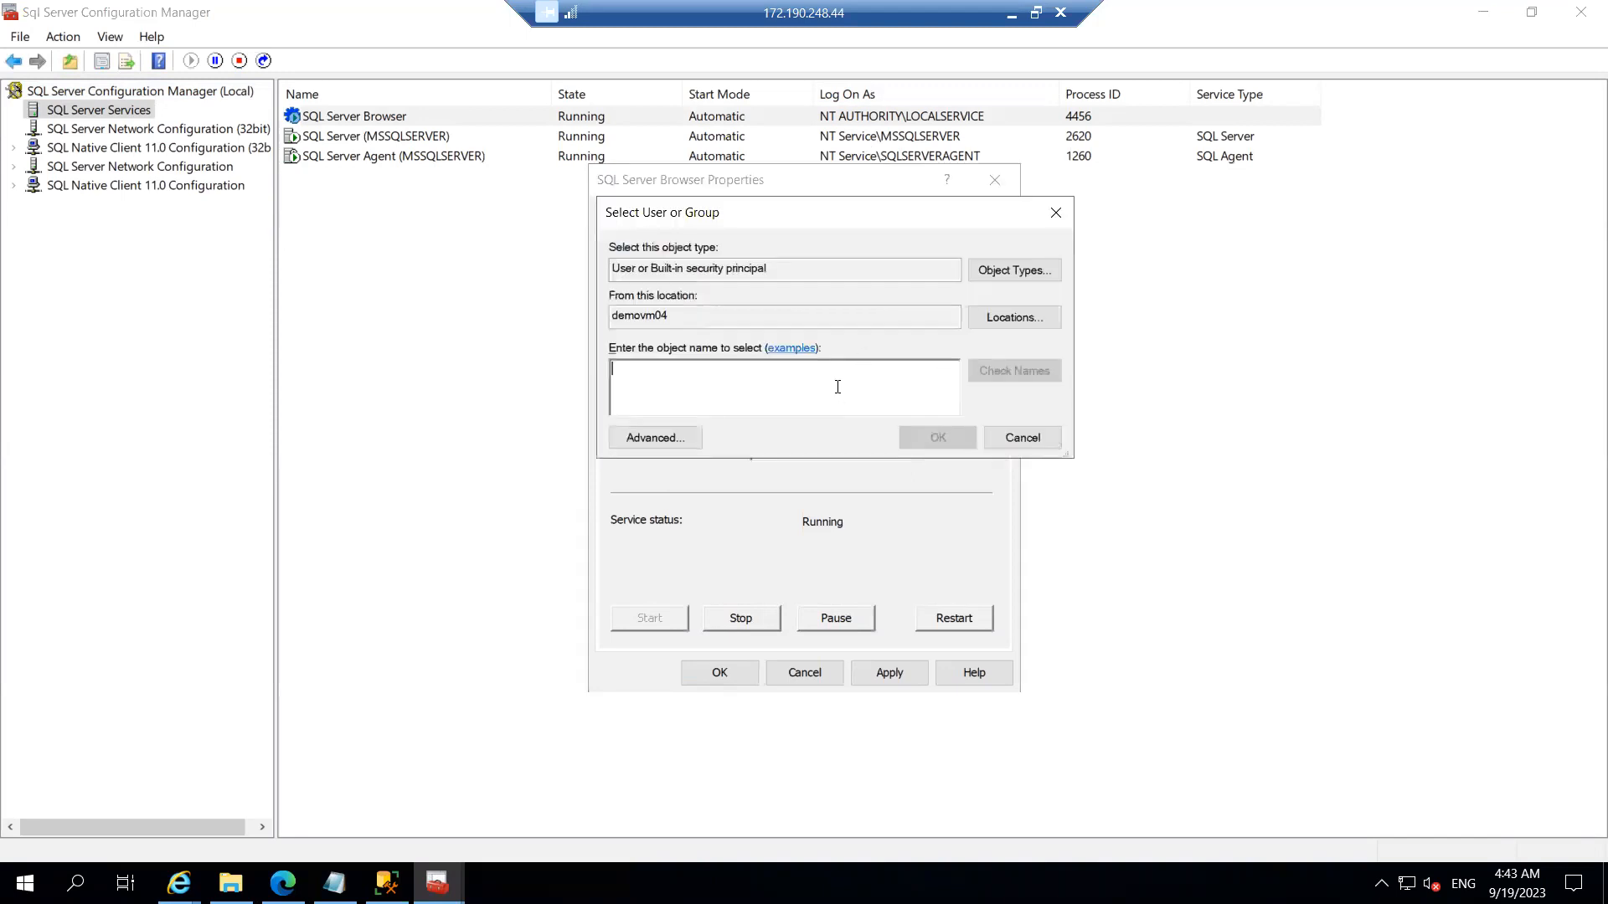
{"action": "type", "text": "sq"}
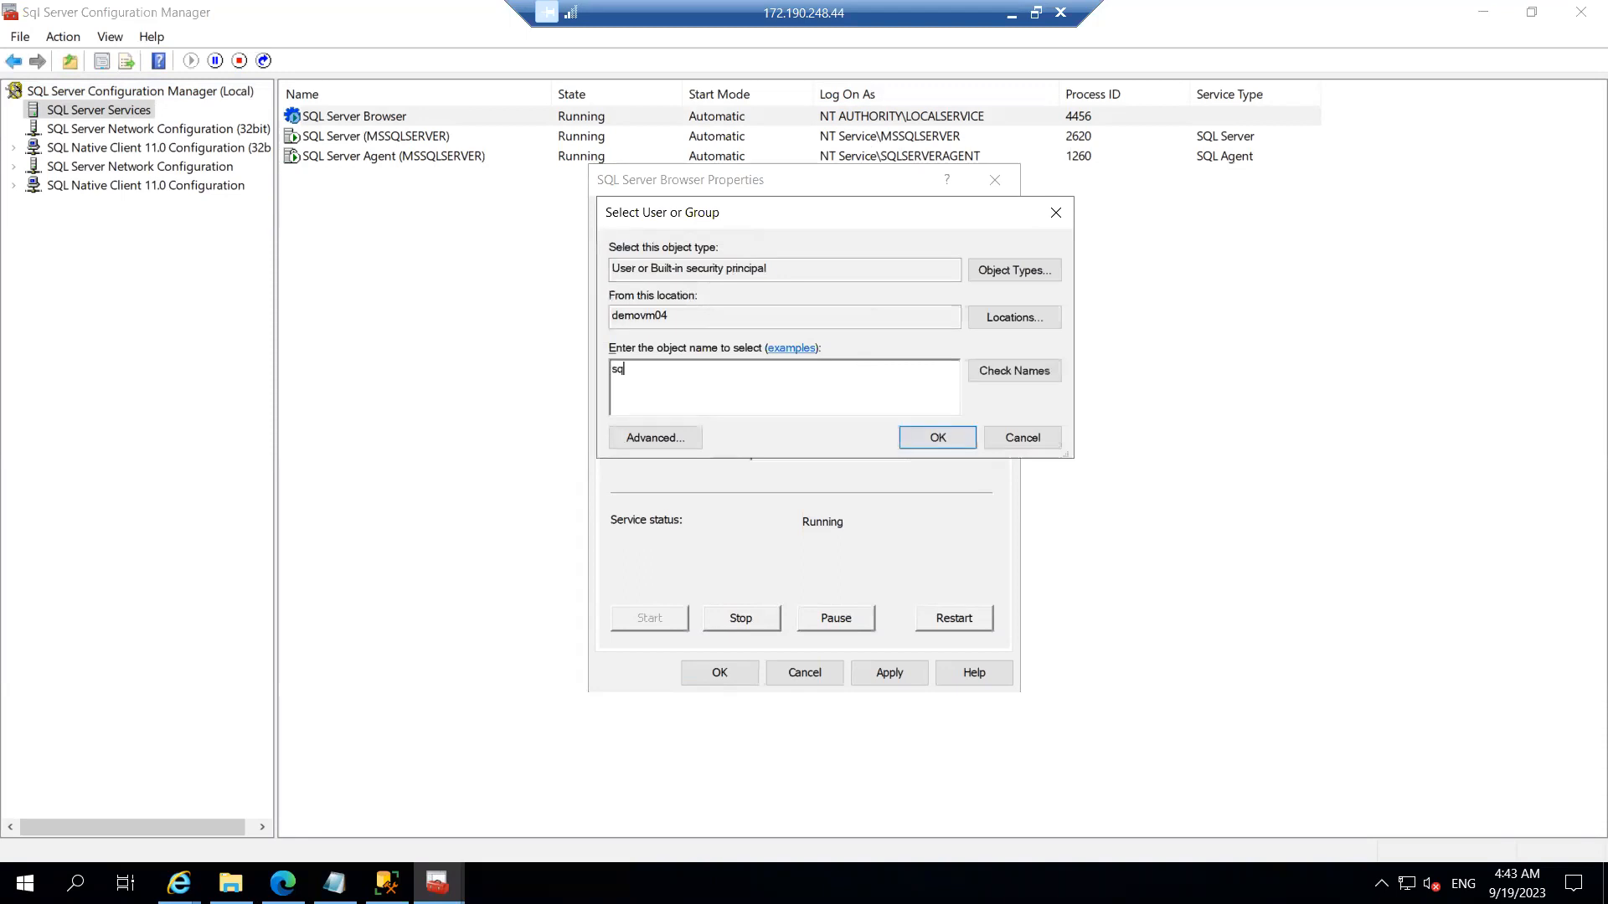
{"action": "type", "text": "ladmin"}
{"action": "left_click", "coordinate": [1000, 375]}
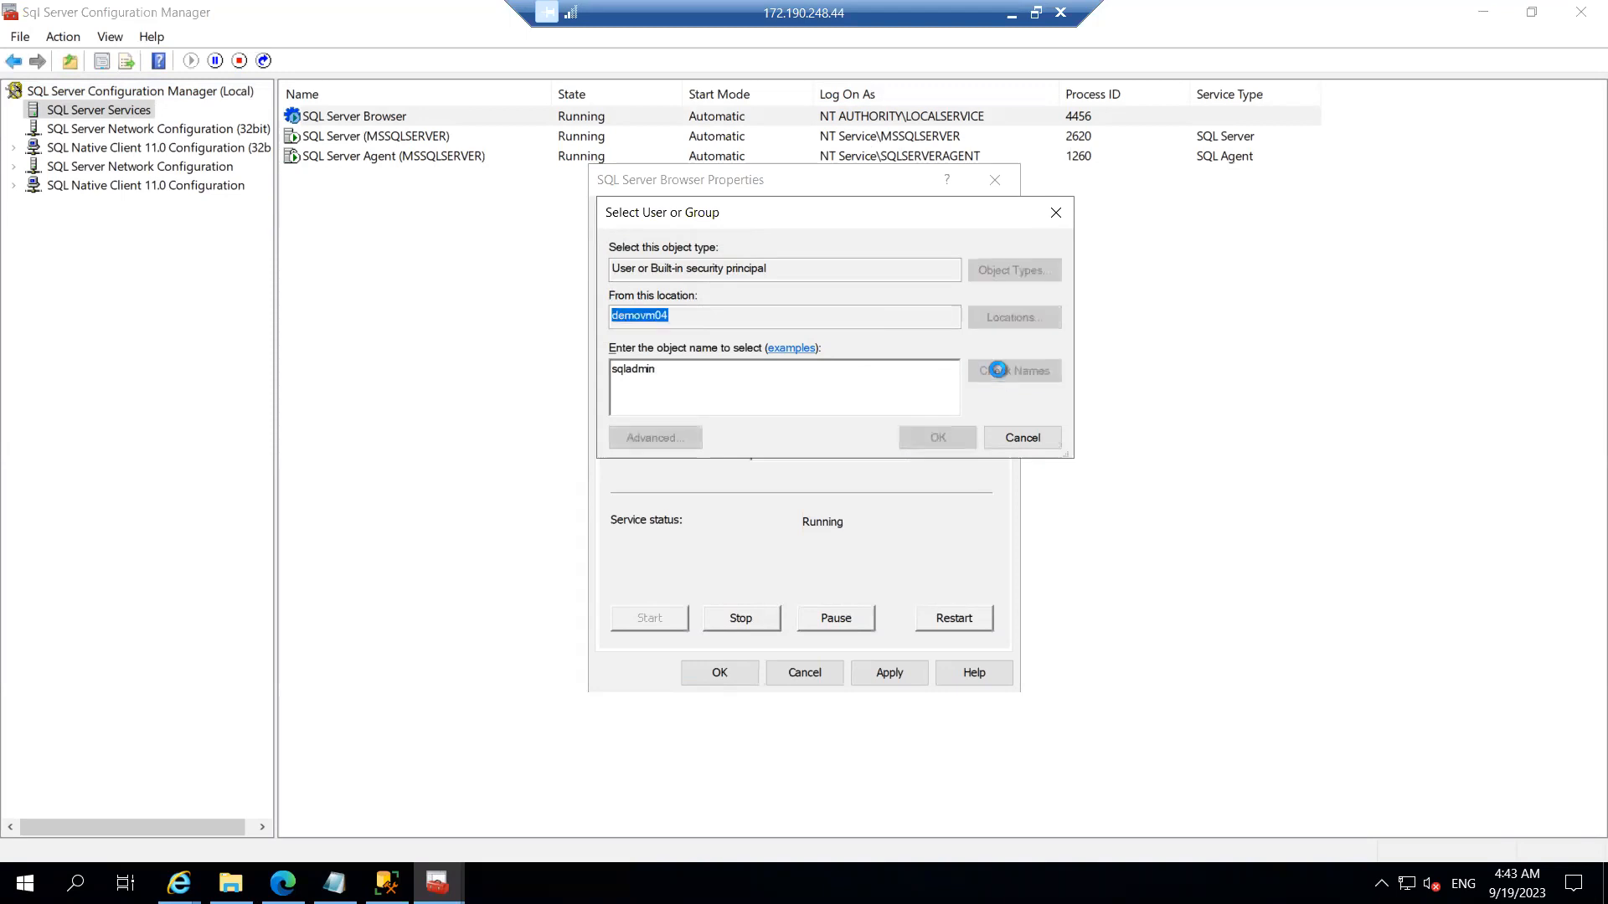
{"action": "left_click", "coordinate": [933, 435]}
Step: Enter and confirm the sqladmin password, apply, and accept the service restart
{"action": "left_click", "coordinate": [814, 410]}
{"action": "type", "text": "*******"}
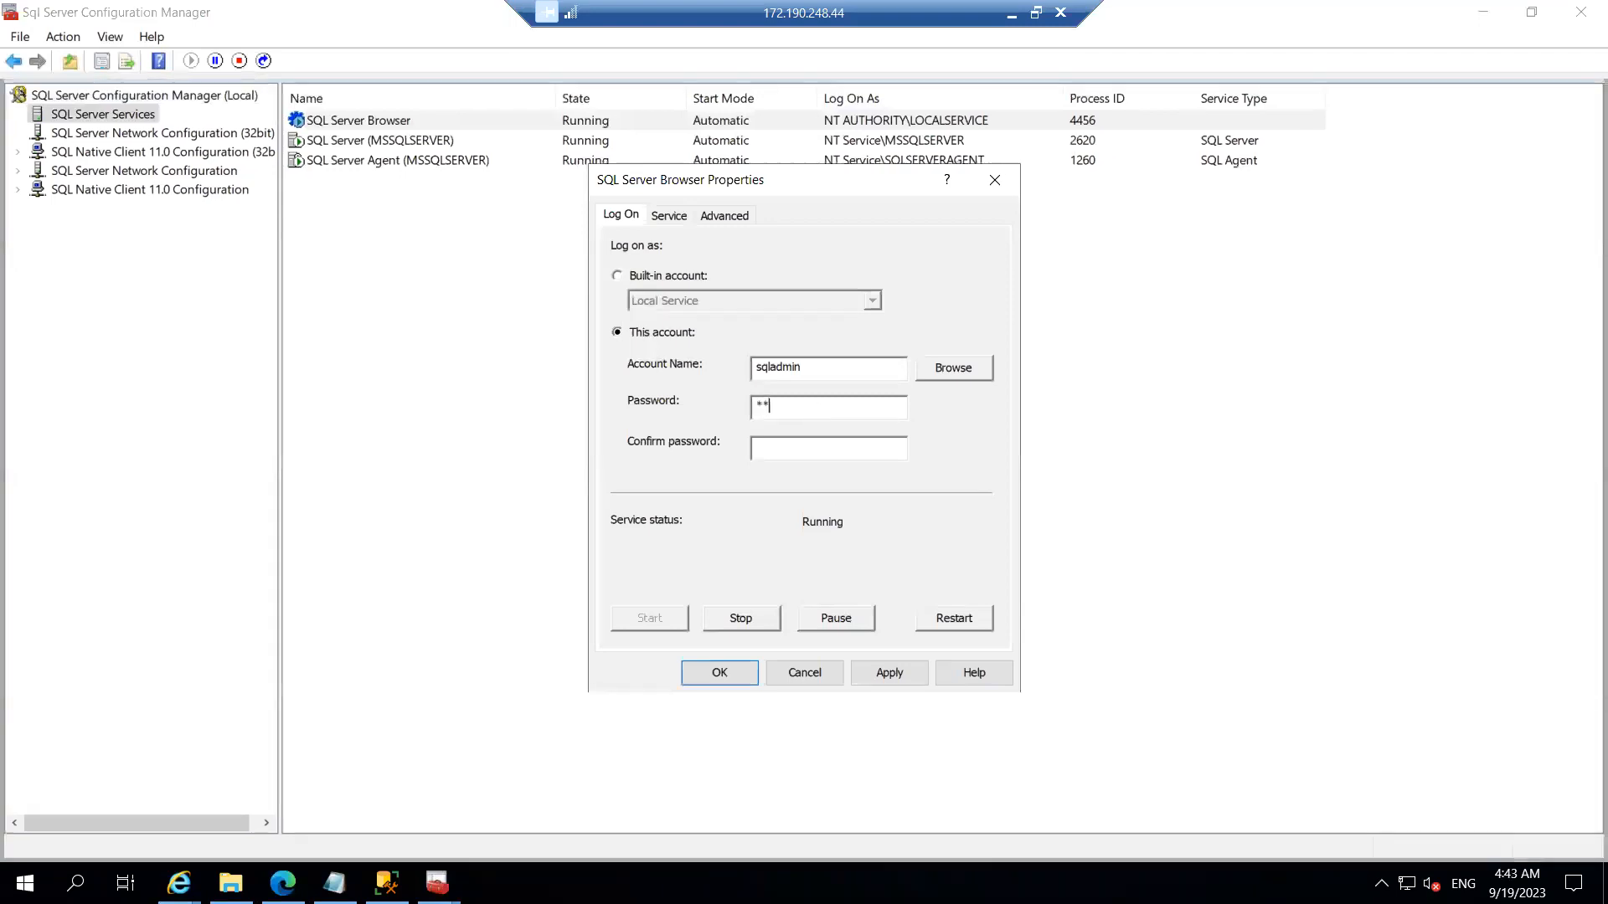
{"action": "type", "text": "*****"}
{"action": "key", "text": "Tab"}
{"action": "type", "text": "*"}
{"action": "key", "text": "BackSpace"}
{"action": "type", "text": "************"}
{"action": "left_click", "coordinate": [897, 675]}
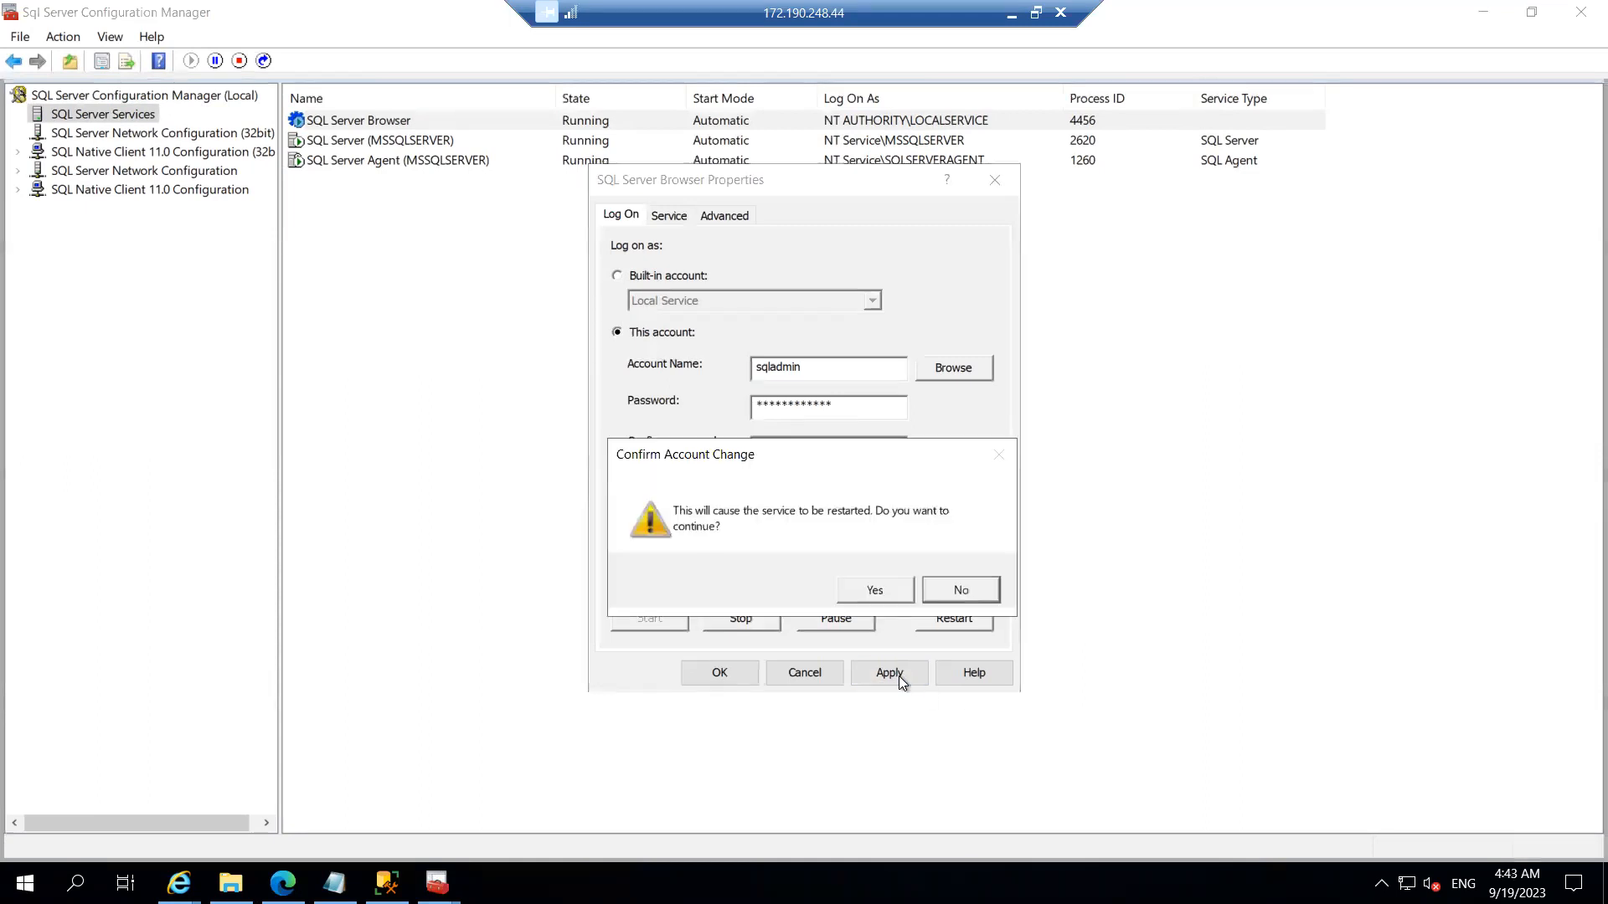
{"action": "left_click", "coordinate": [875, 590]}
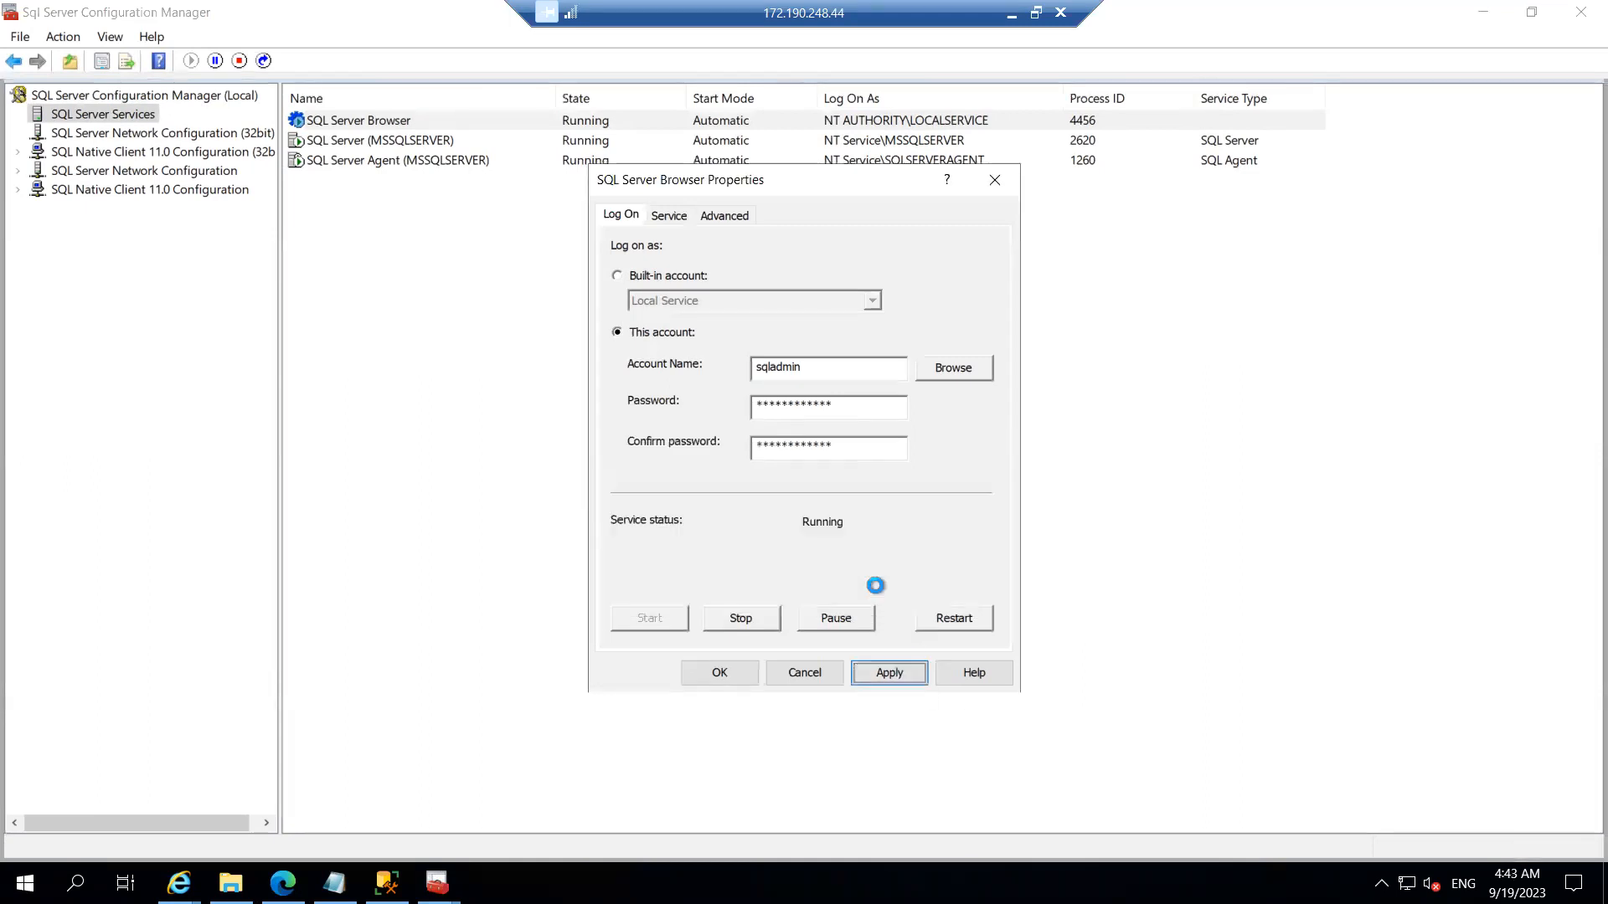
{"action": "left_click", "coordinate": [726, 670]}
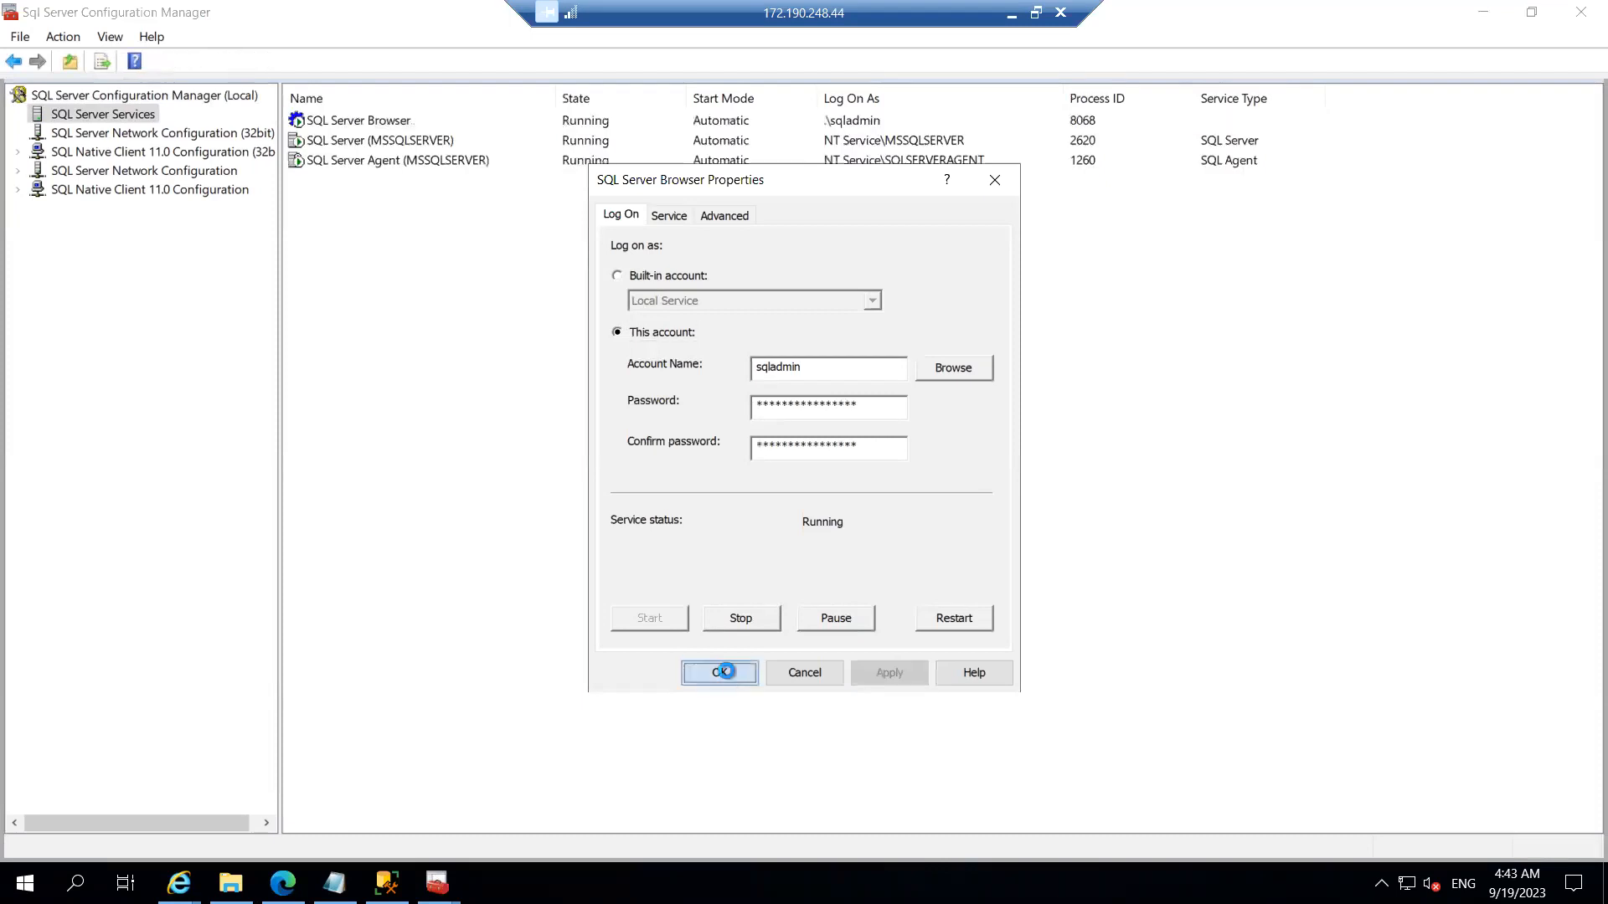
{"action": "left_click", "coordinate": [1010, 12]}
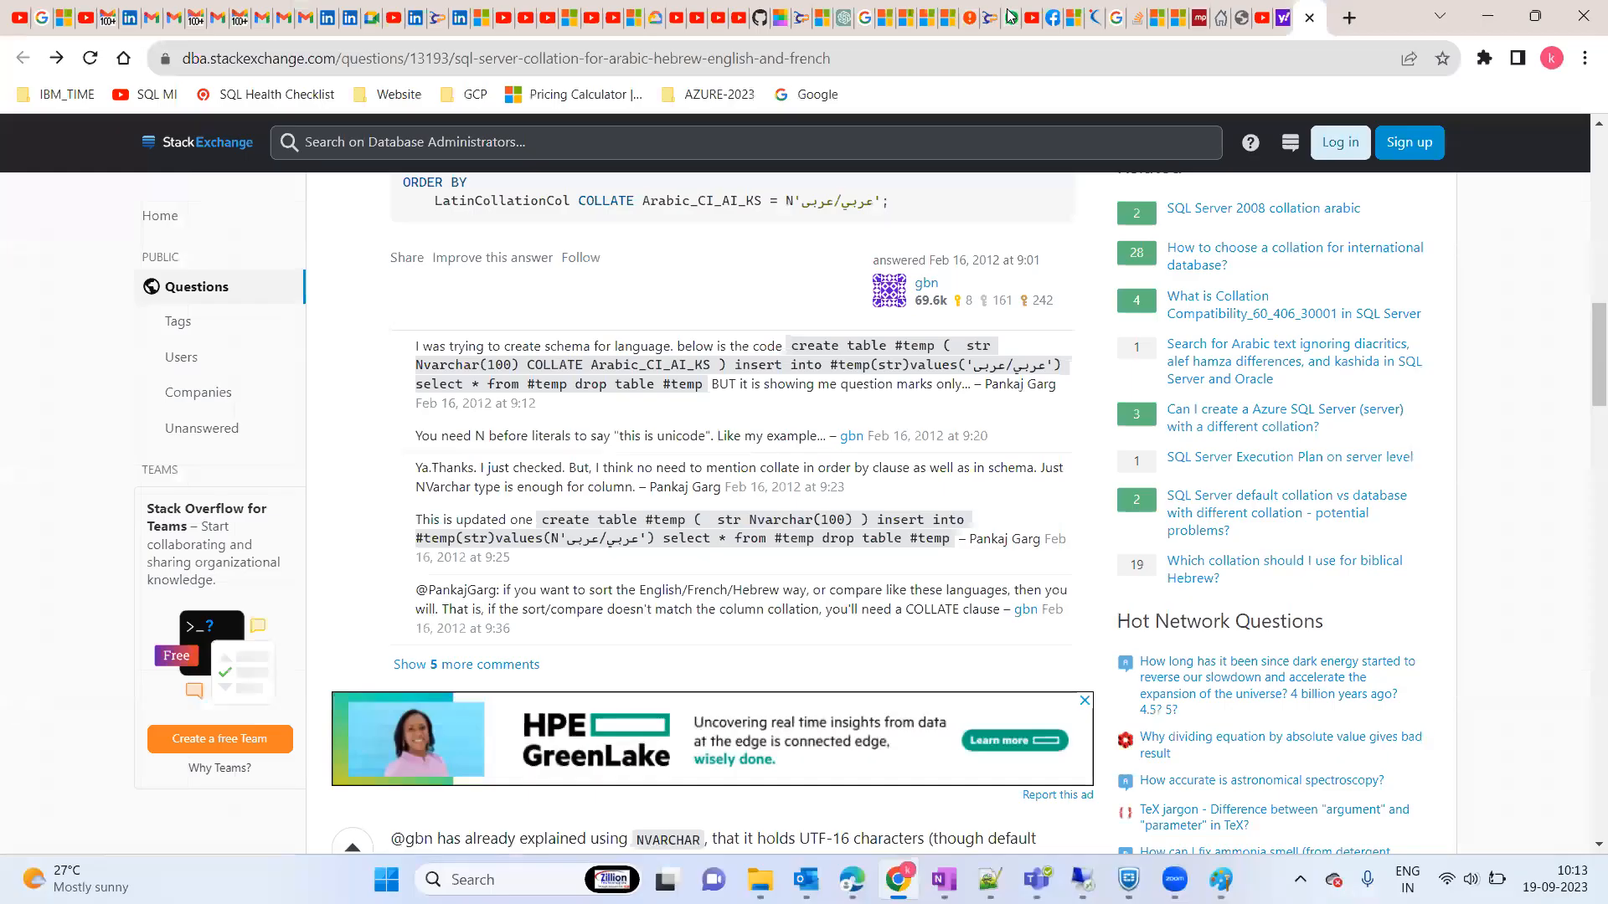
{"action": "left_click", "coordinate": [1083, 879]}
{"action": "left_click", "coordinate": [1112, 795]}
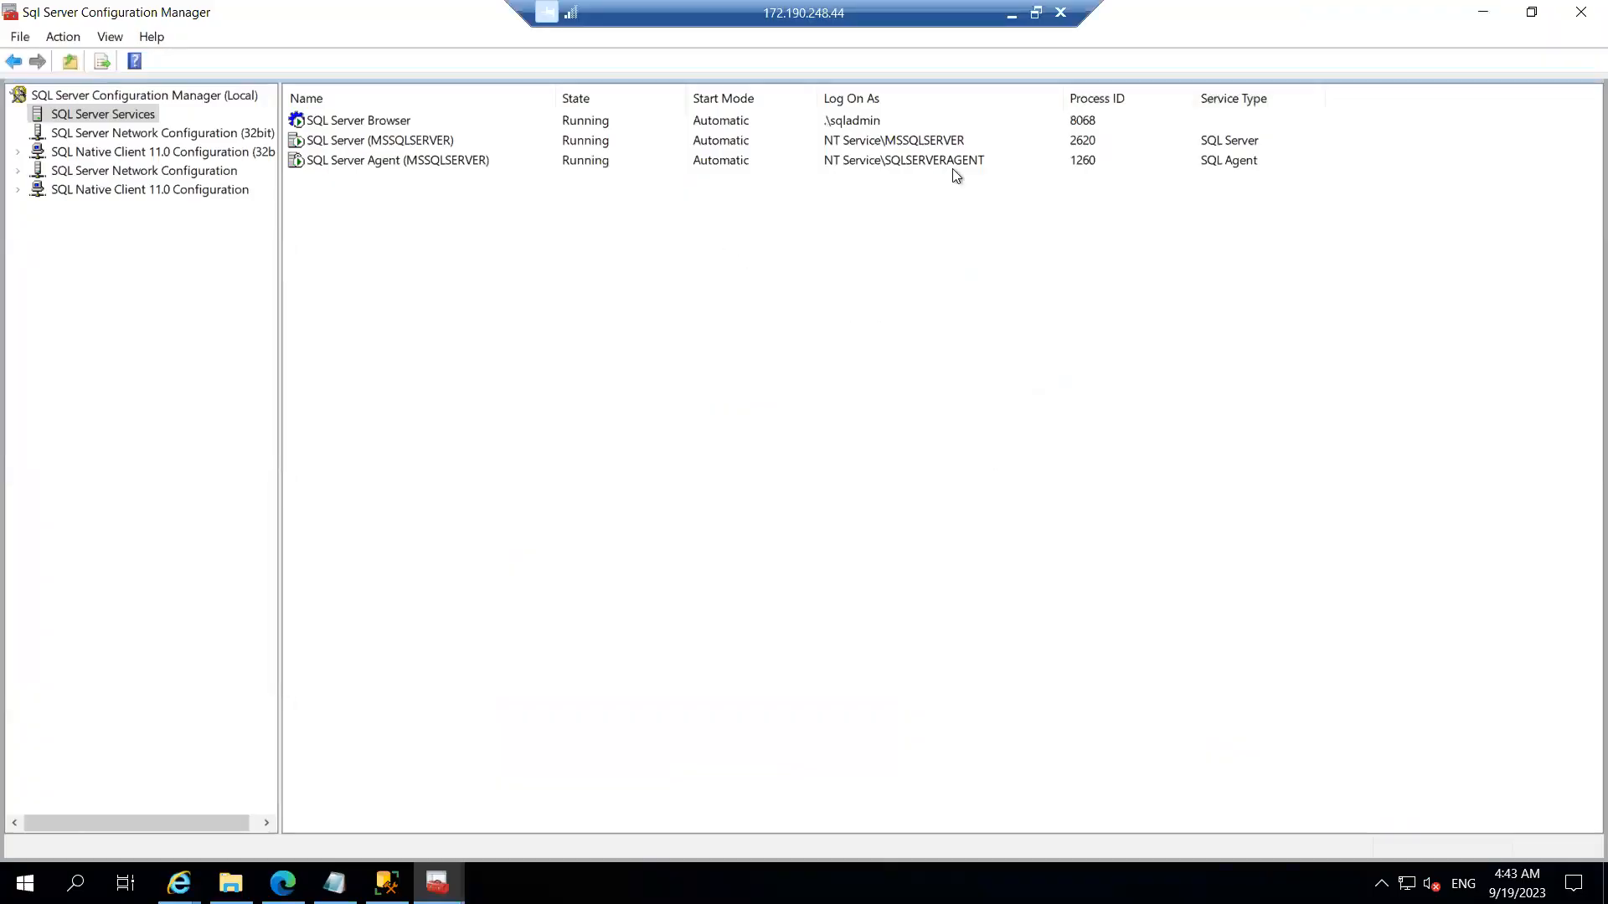
{"action": "left_click", "coordinate": [864, 166]}
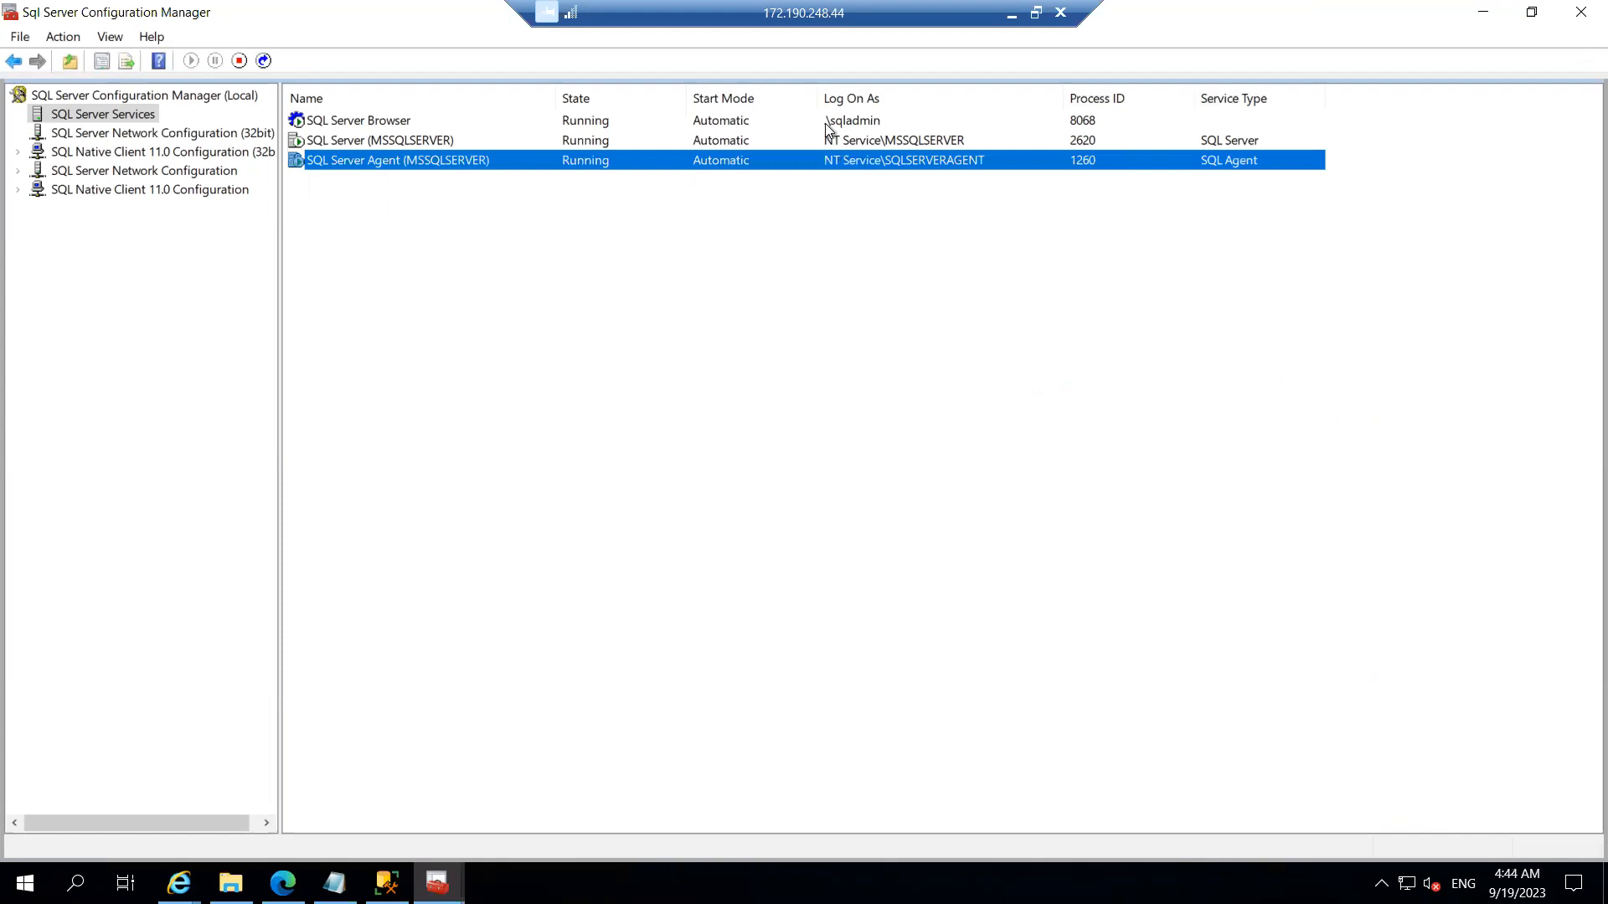
{"action": "left_click", "coordinate": [857, 124]}
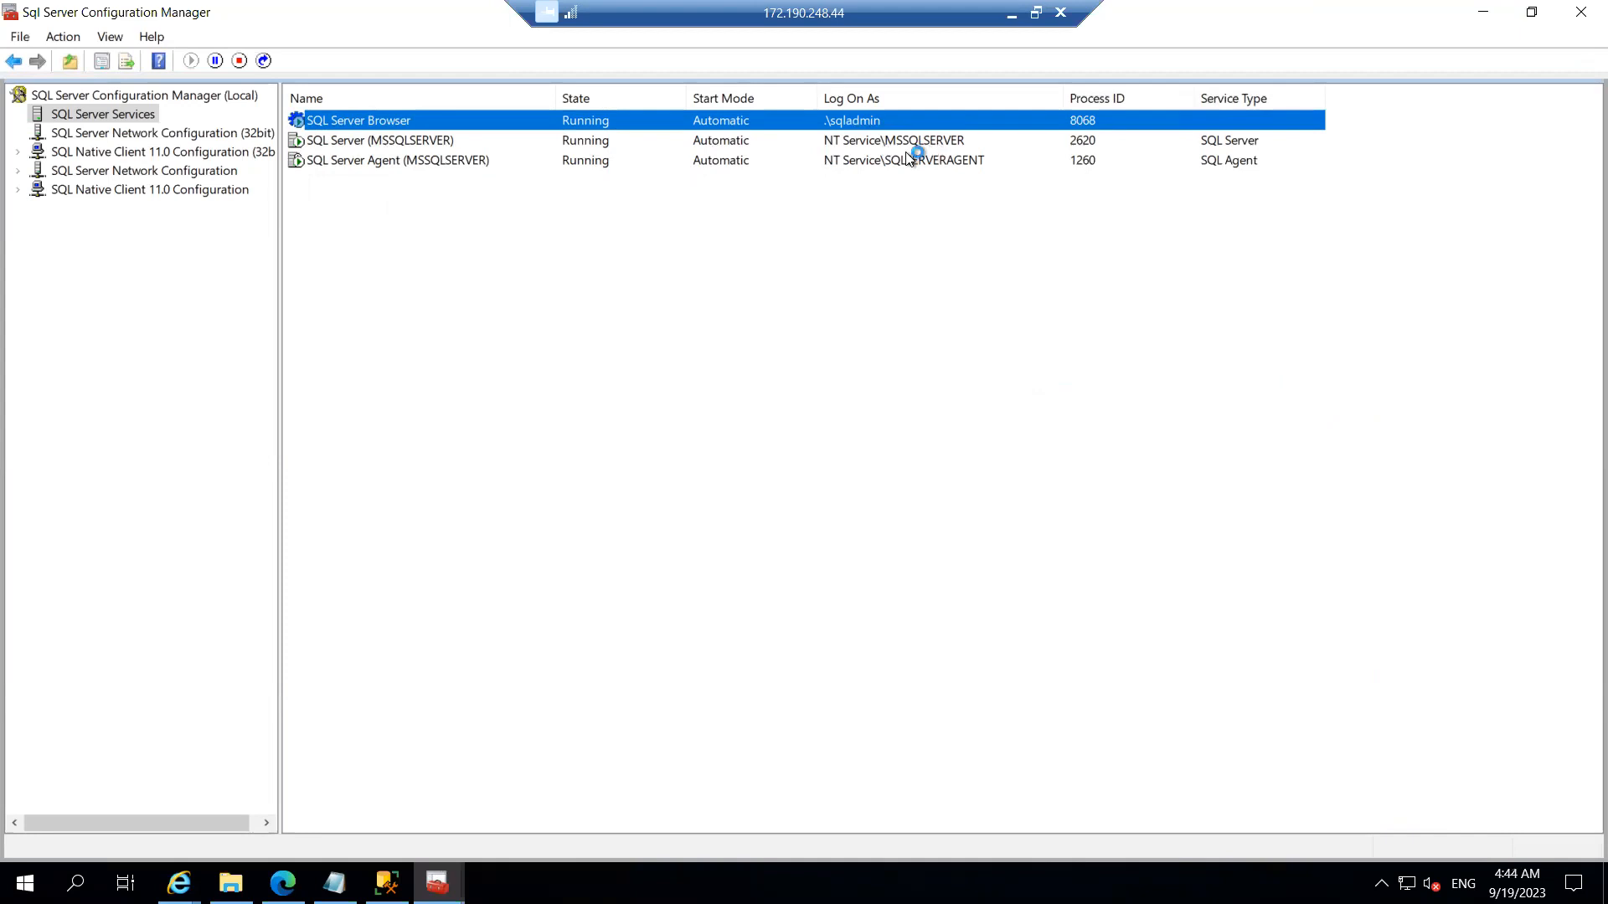
{"action": "left_click", "coordinate": [118, 139]}
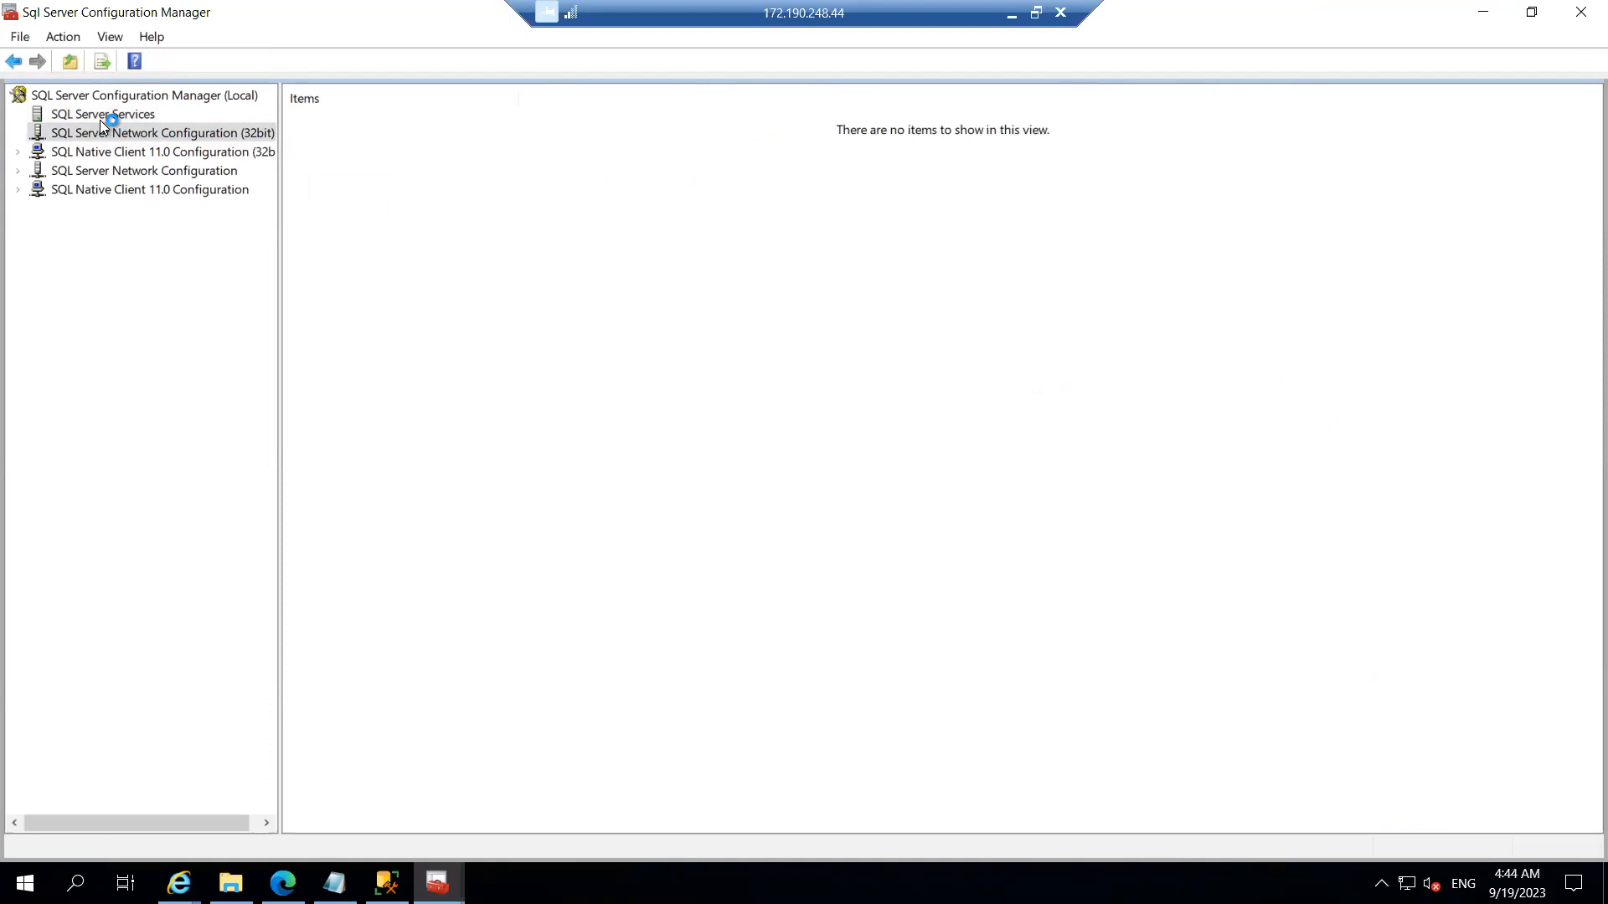
{"action": "left_click", "coordinate": [102, 119]}
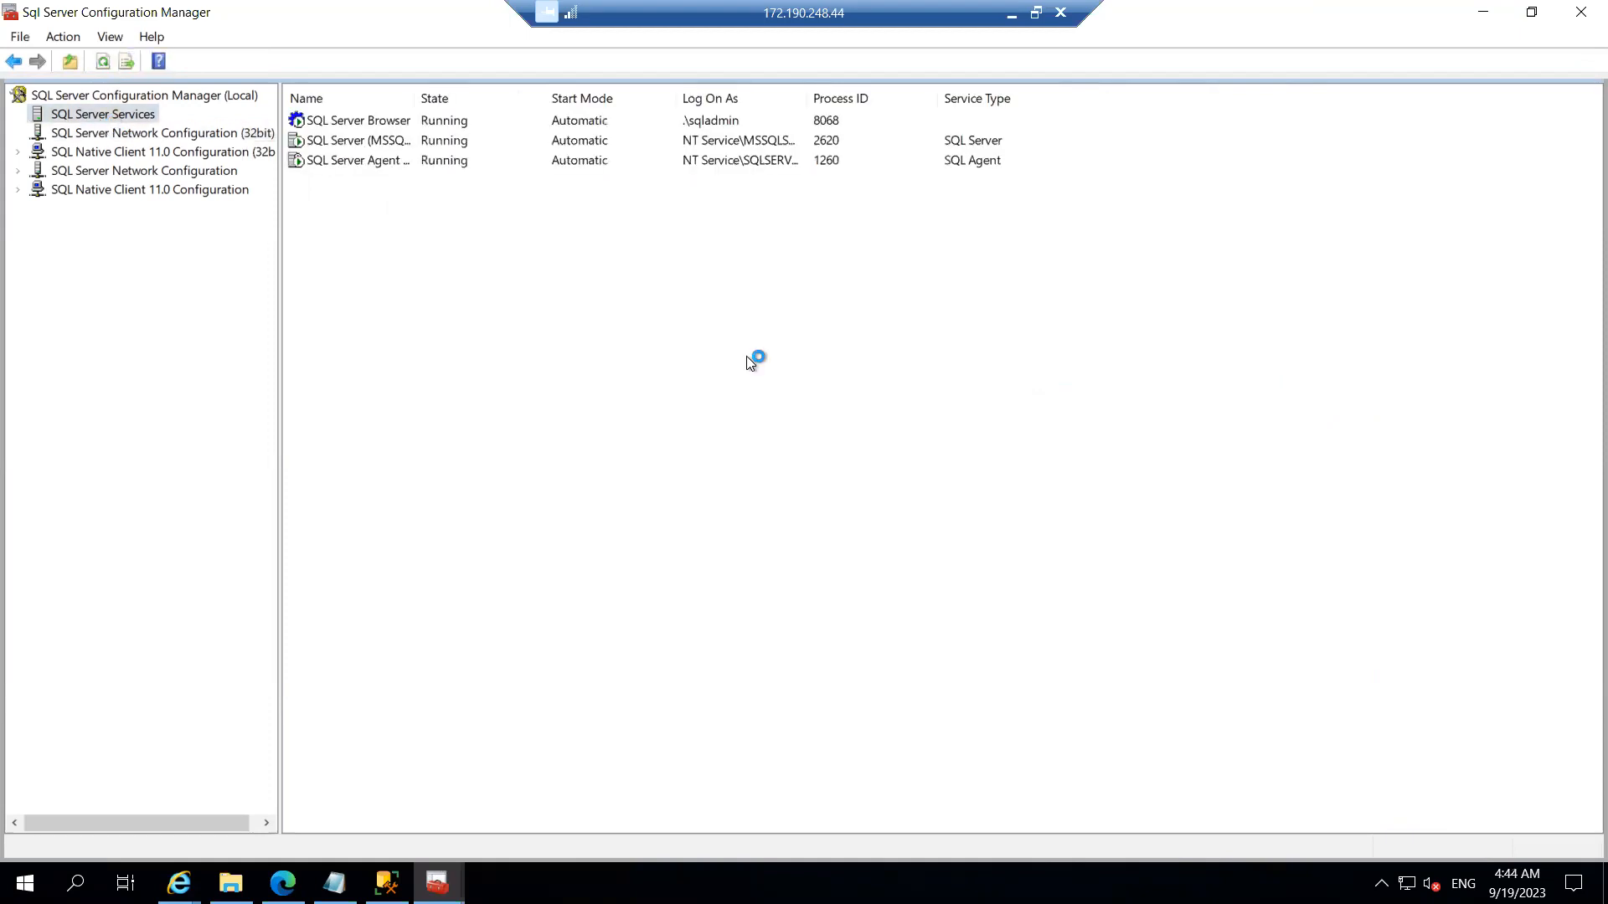
{"action": "left_click_drag", "start_coordinate": [809, 93], "coordinate": [941, 92]}
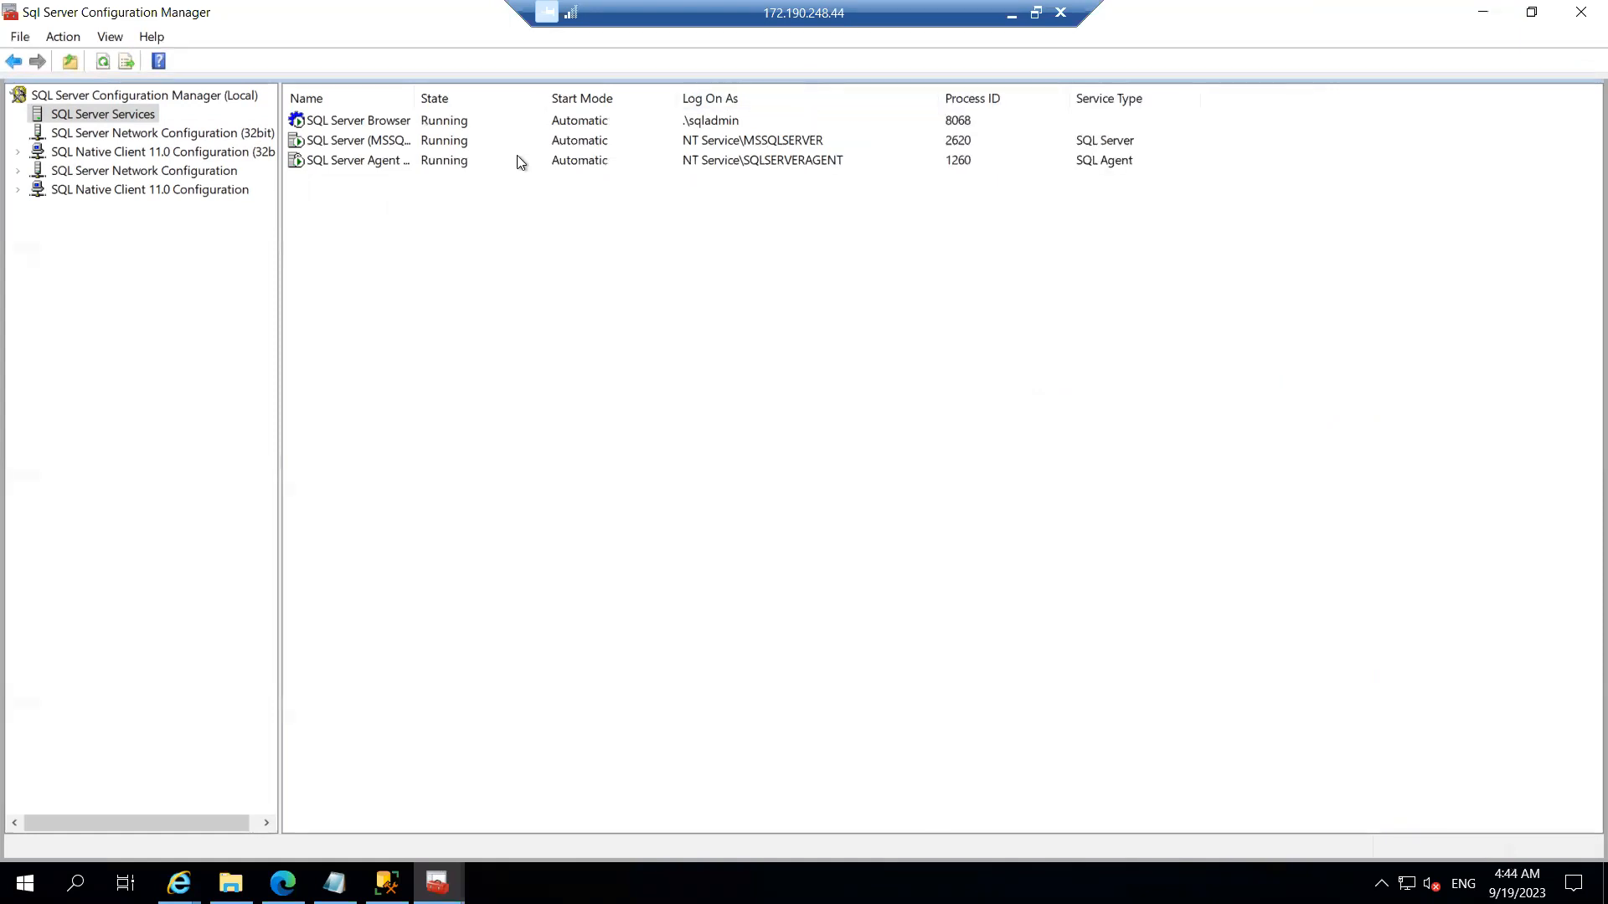
{"action": "left_click_drag", "start_coordinate": [416, 97], "coordinate": [495, 97]}
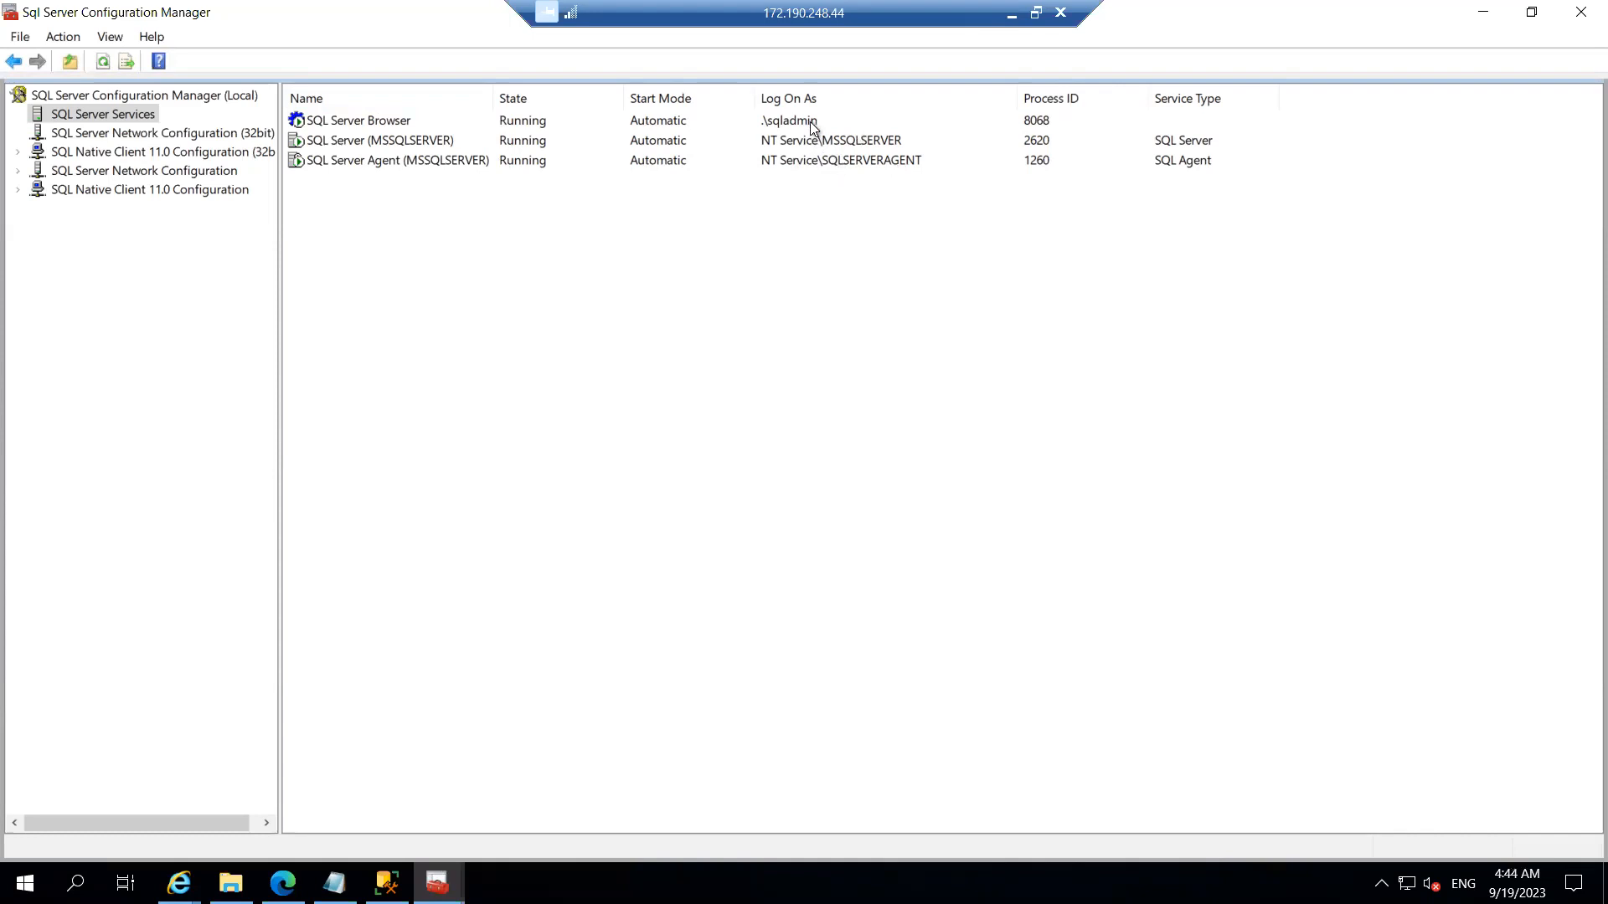
{"action": "mouse_move", "coordinate": [386, 883]}
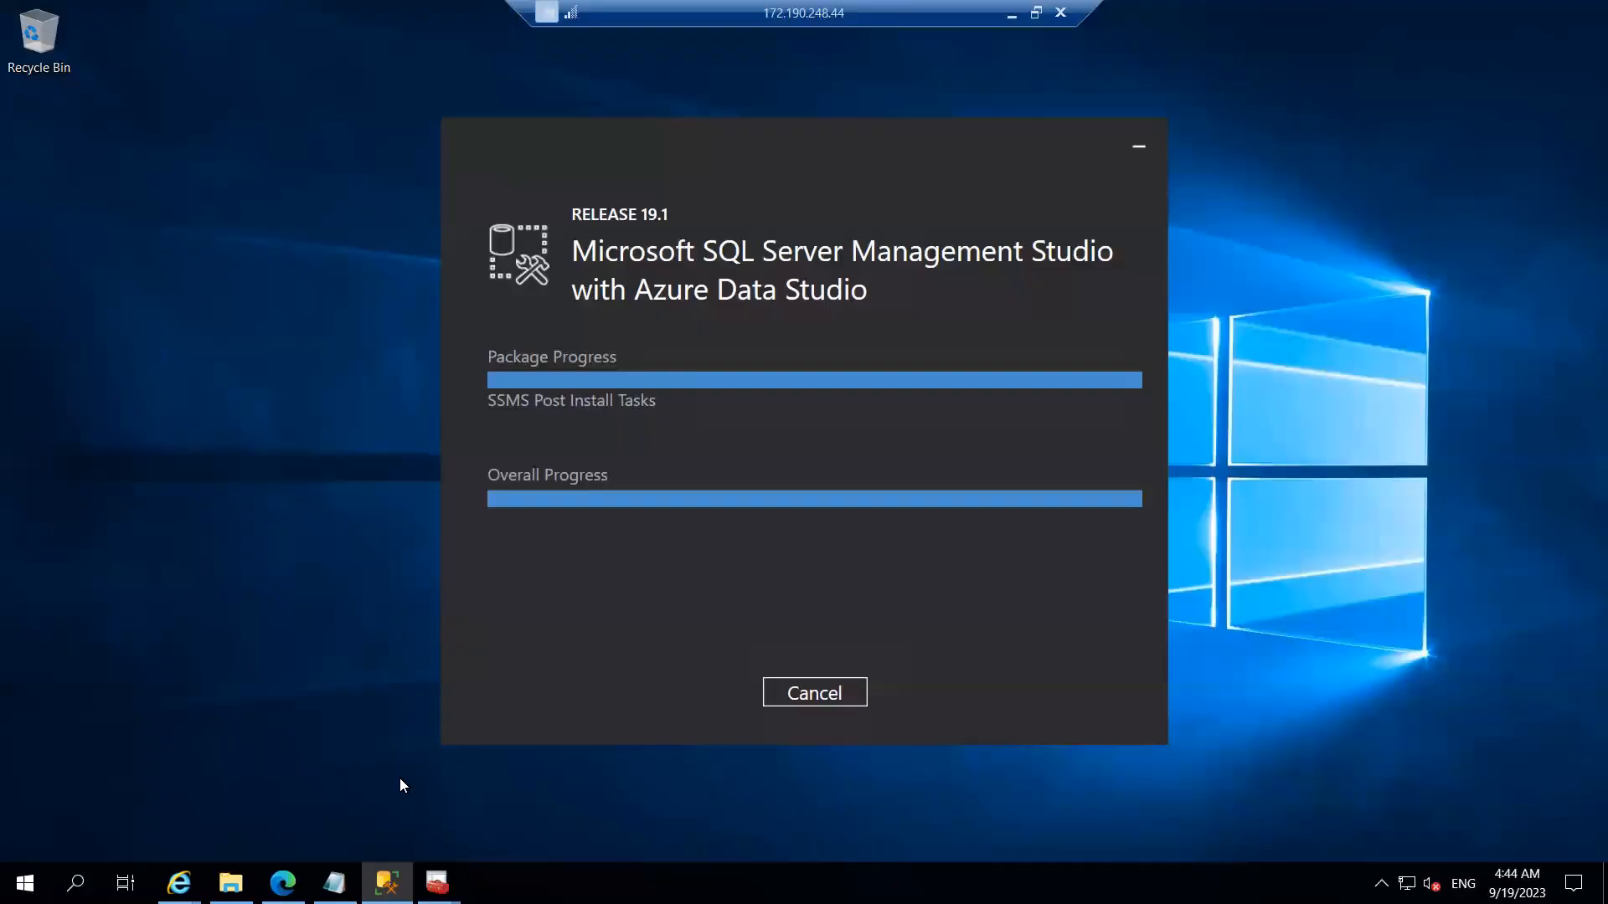
{"action": "left_click", "coordinate": [399, 779]}
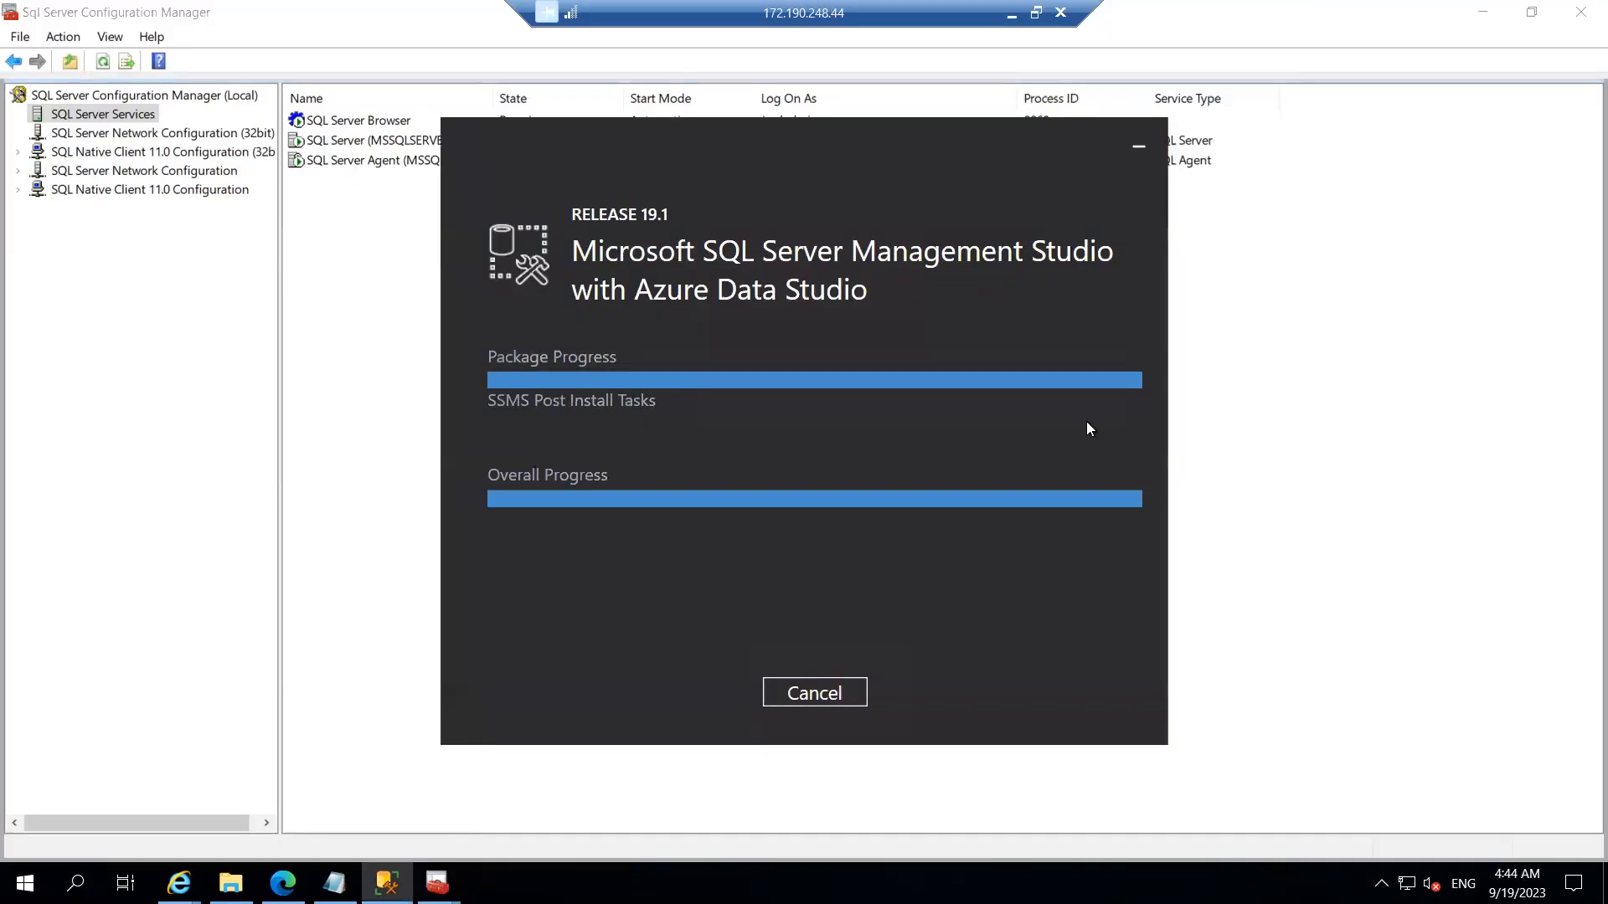
{"action": "left_click", "coordinate": [1317, 240]}
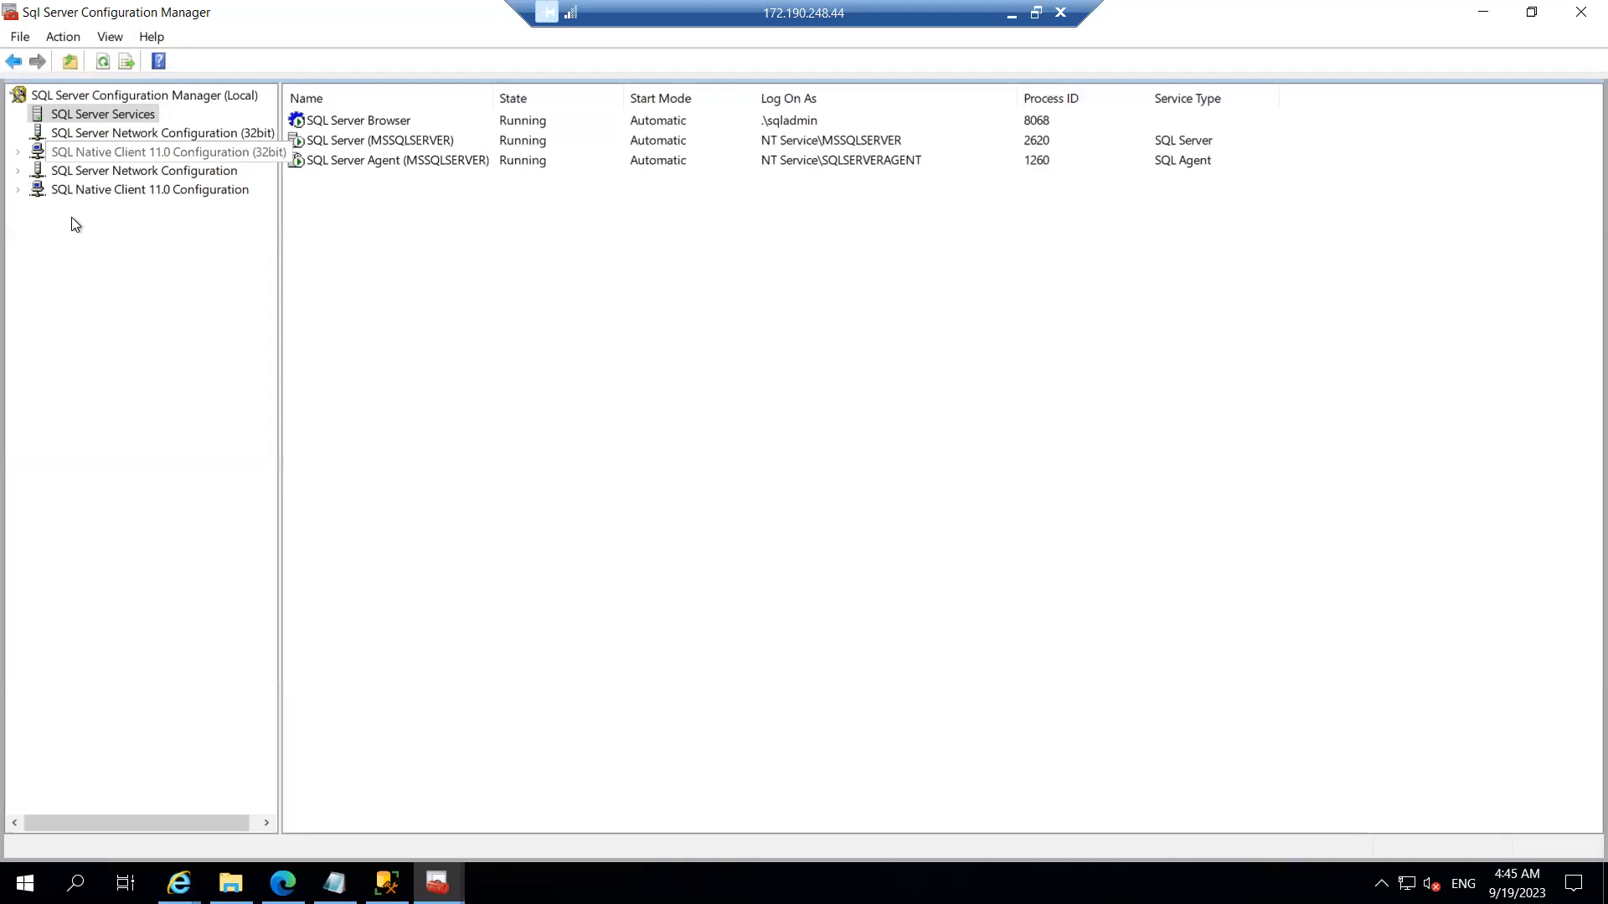
Step: Show Protocols for MSSQLSERVER and widen the Protocol Name column
{"action": "left_click", "coordinate": [17, 152]}
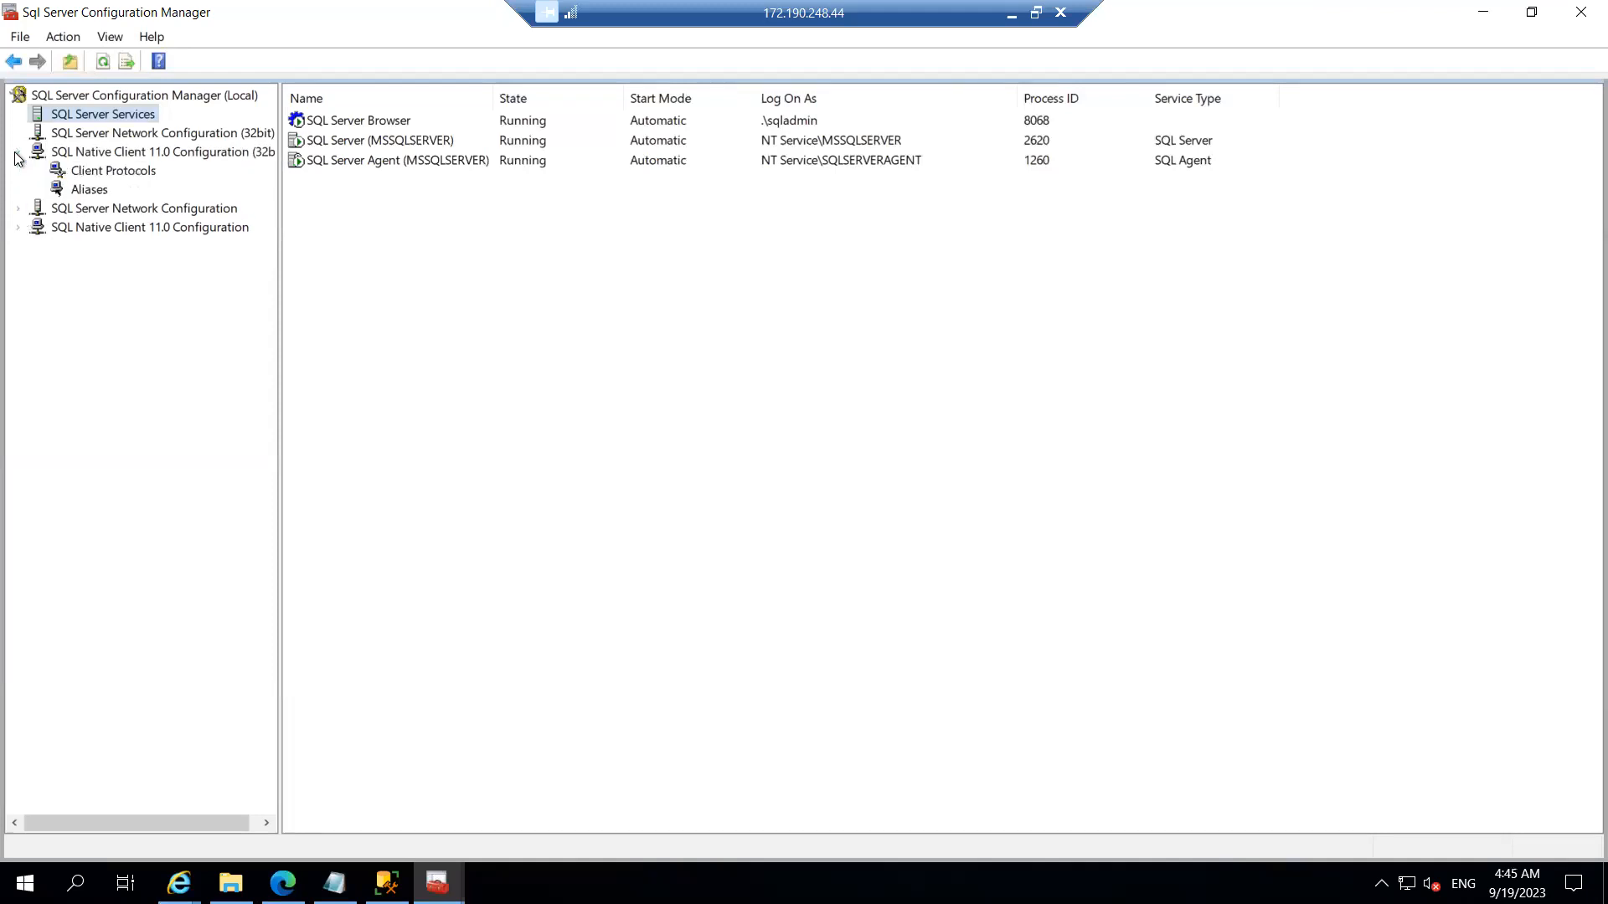
{"action": "left_click", "coordinate": [16, 213]}
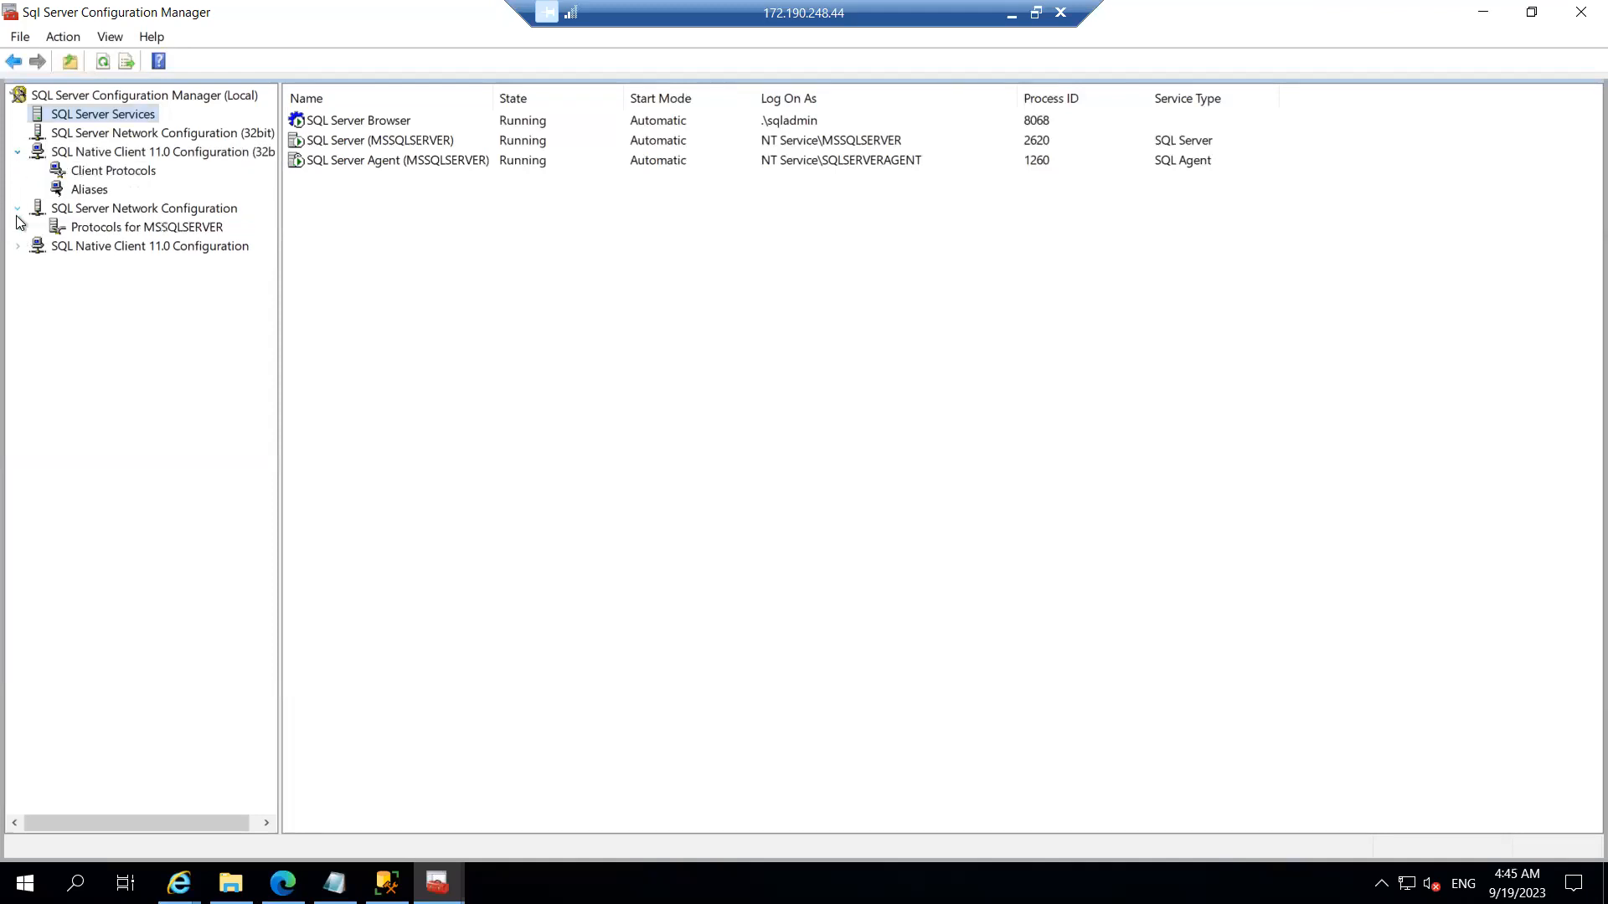
{"action": "left_click", "coordinate": [151, 230]}
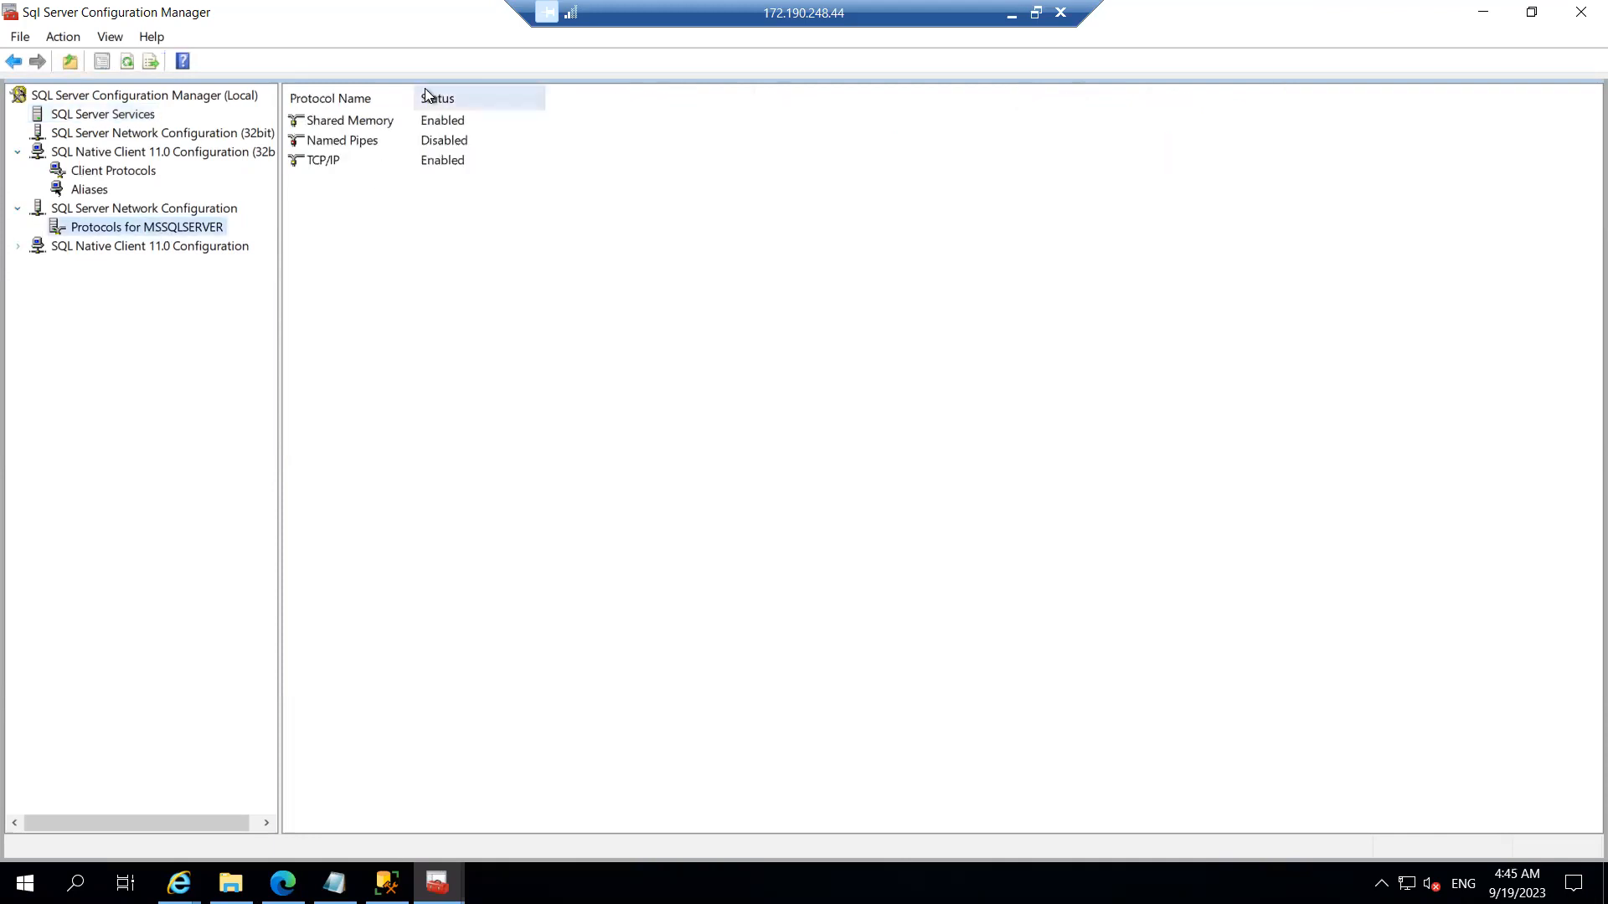
{"action": "left_click_drag", "start_coordinate": [415, 89], "coordinate": [507, 81]}
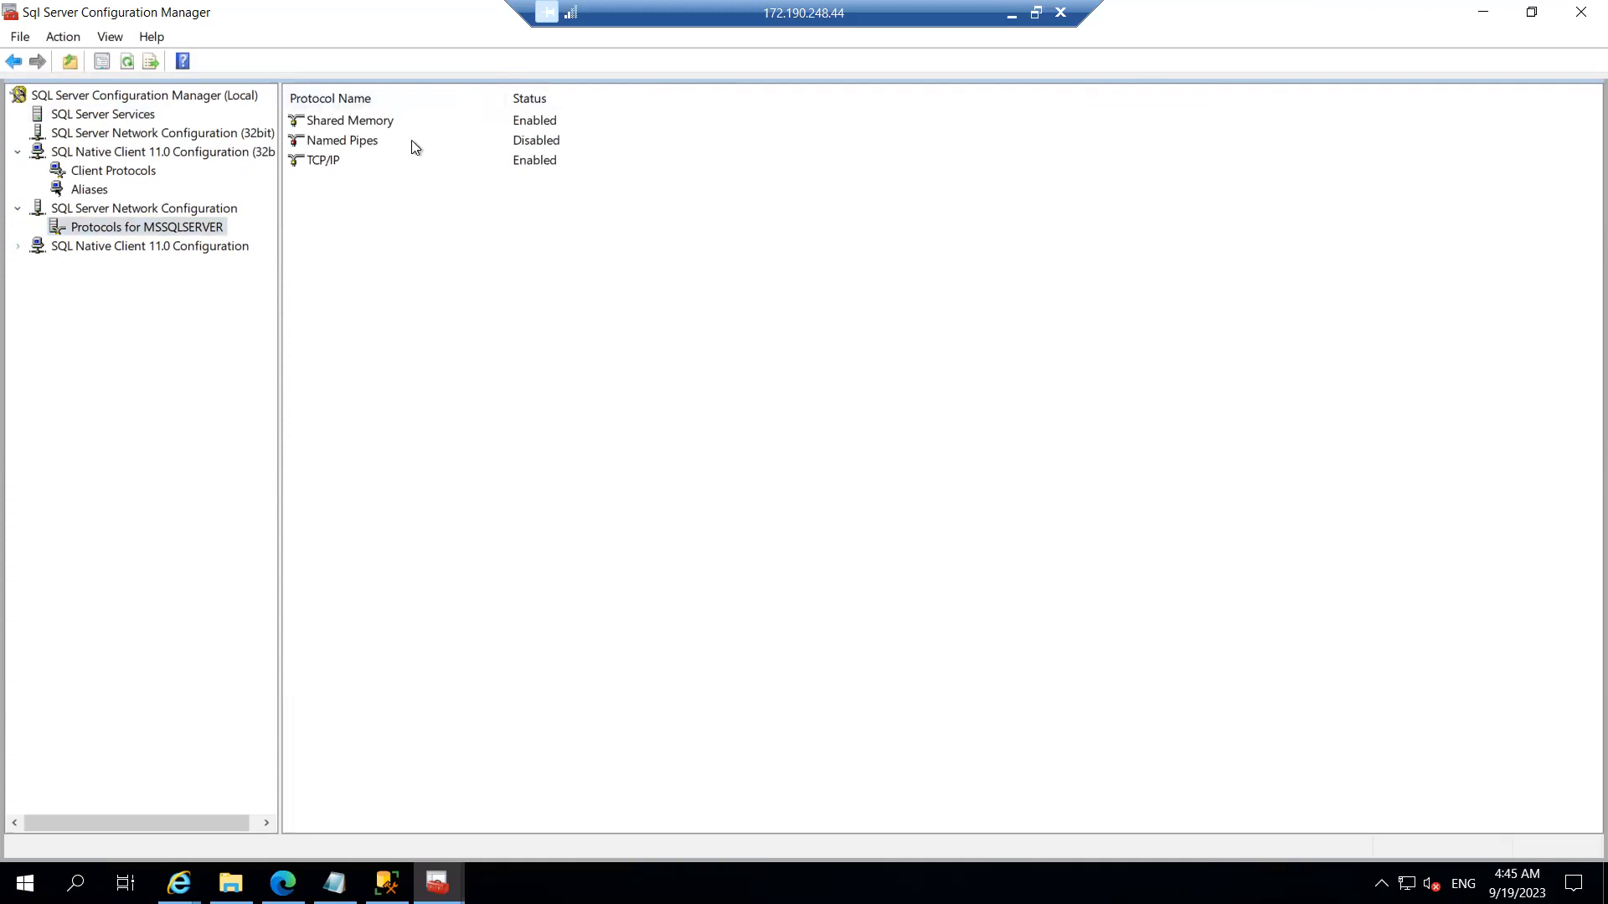
Step: Compare protocol statuses: Shared Memory and TCP/IP Enabled, Named Pipes Disabled
{"action": "left_click", "coordinate": [323, 164]}
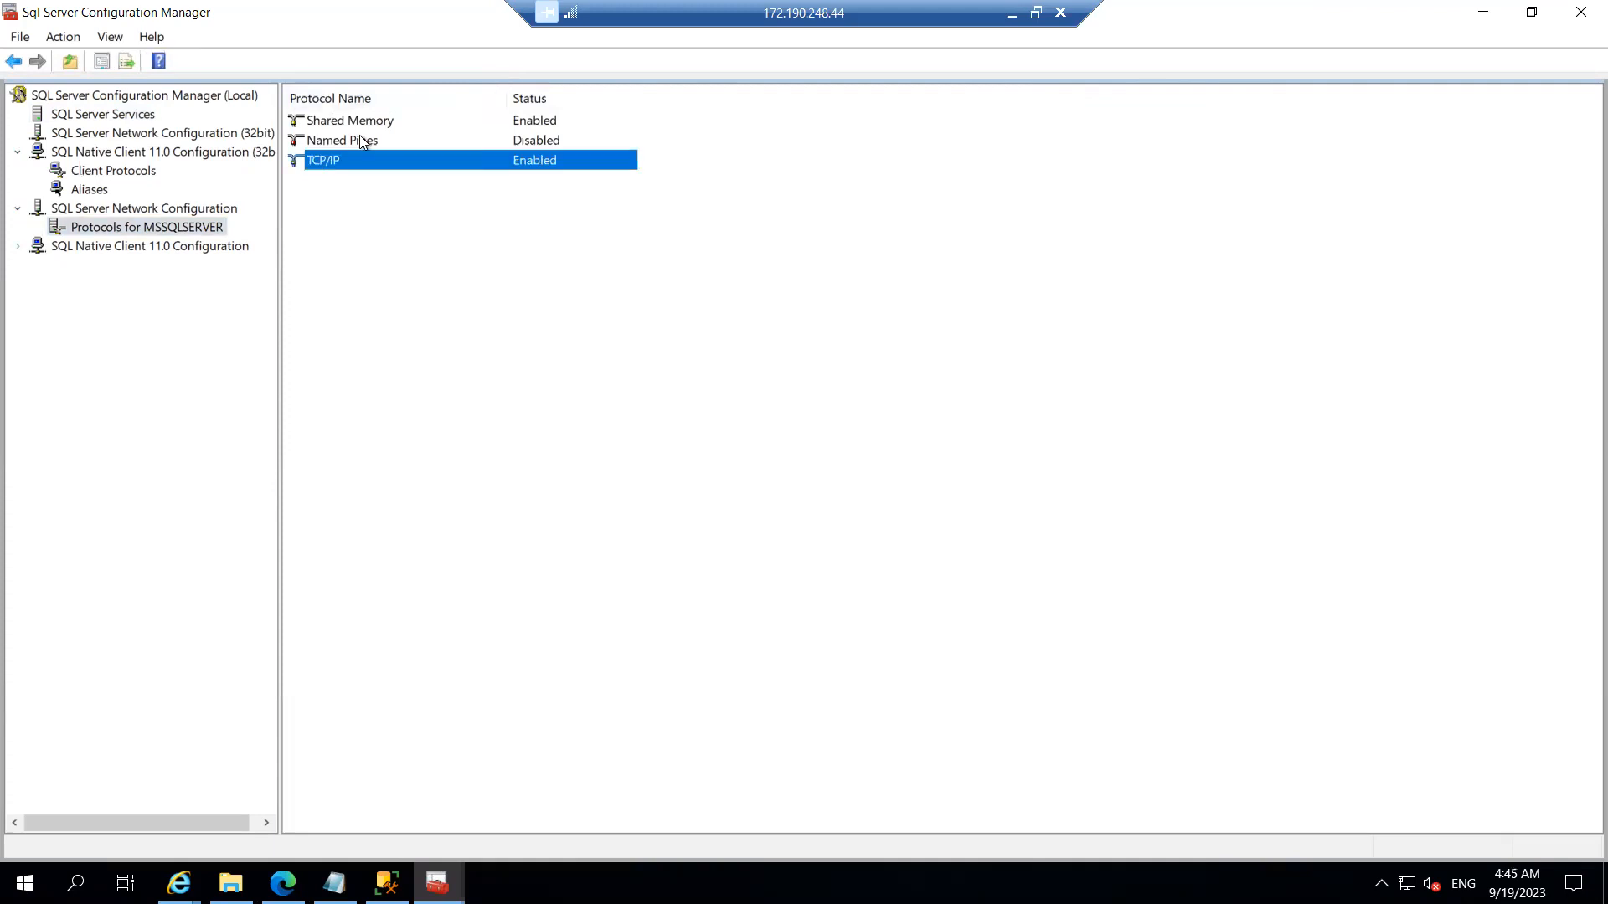
{"action": "left_click", "coordinate": [362, 142]}
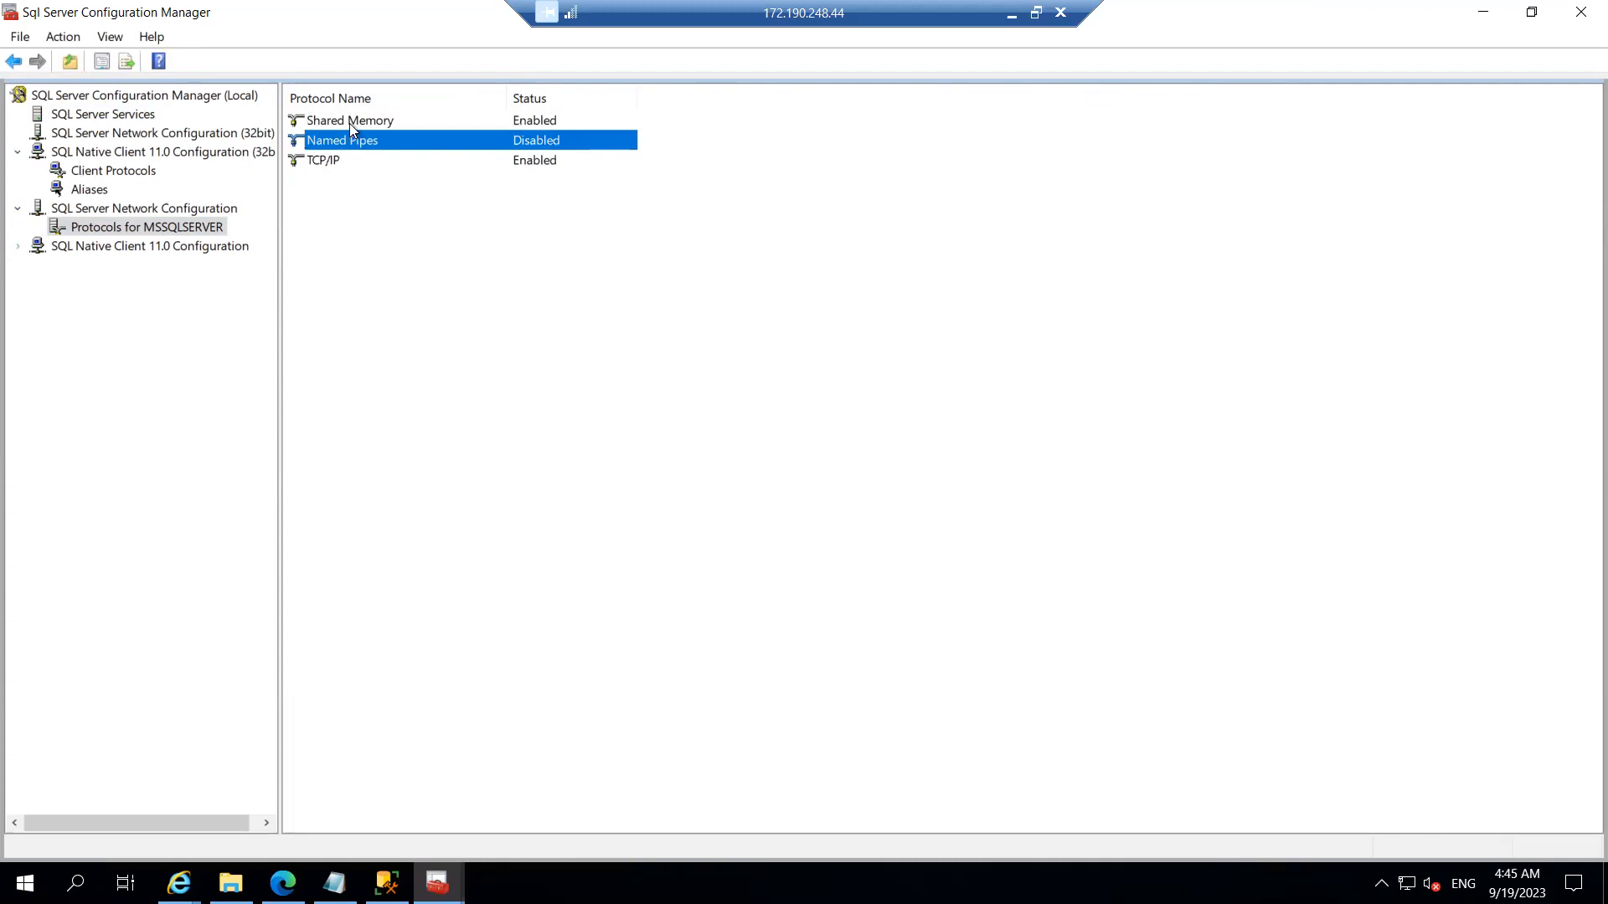
{"action": "left_click", "coordinate": [349, 122]}
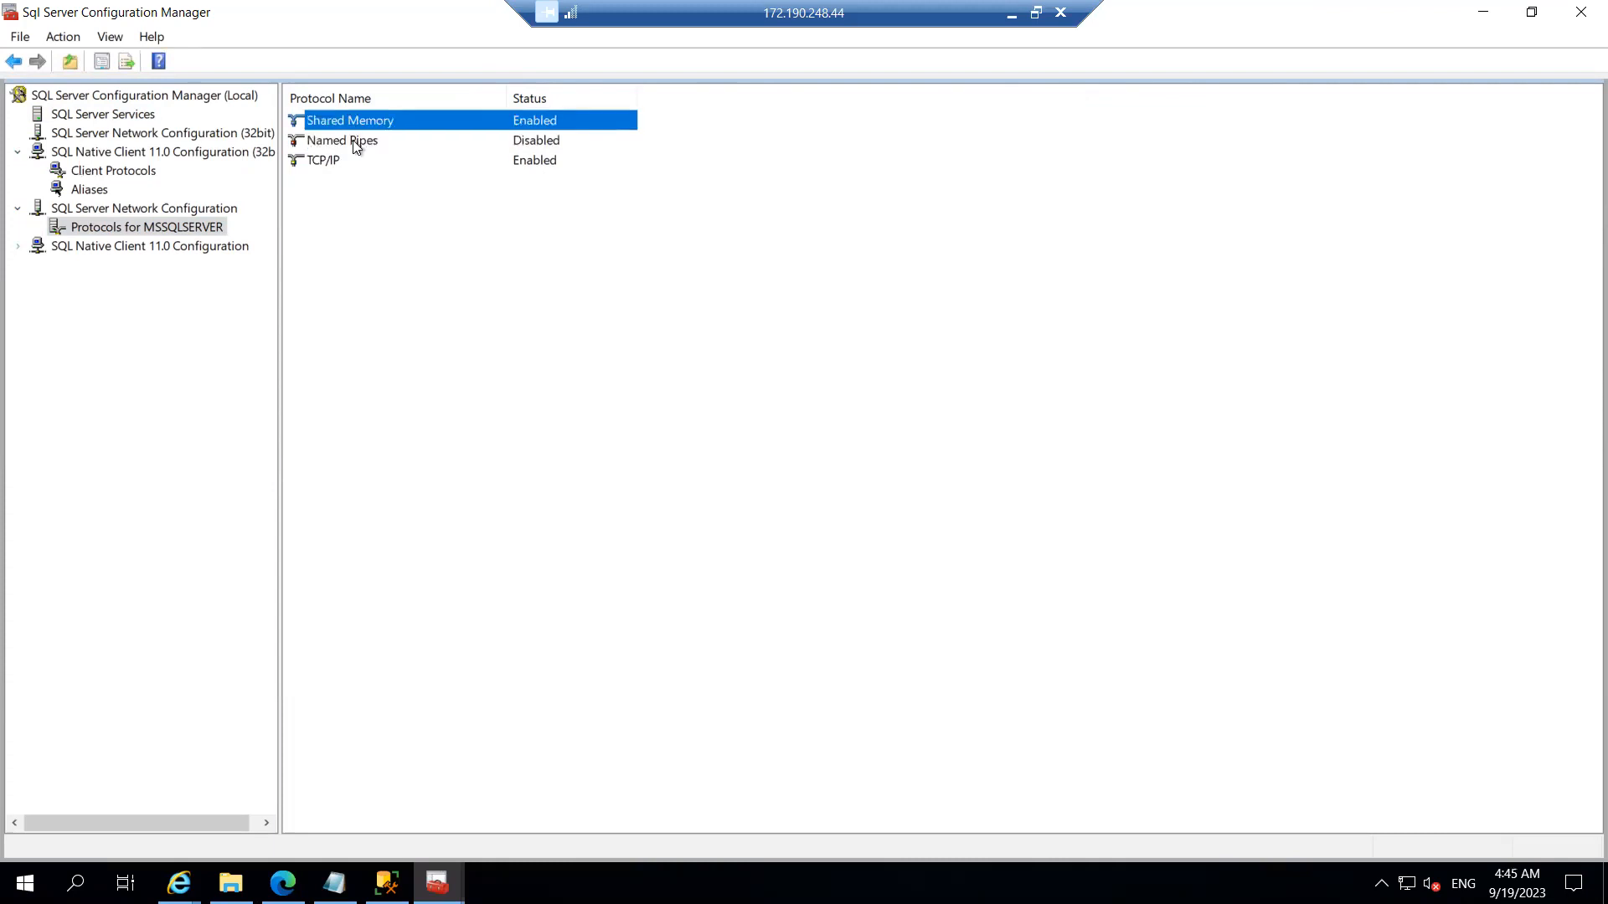
{"action": "left_click", "coordinate": [356, 144]}
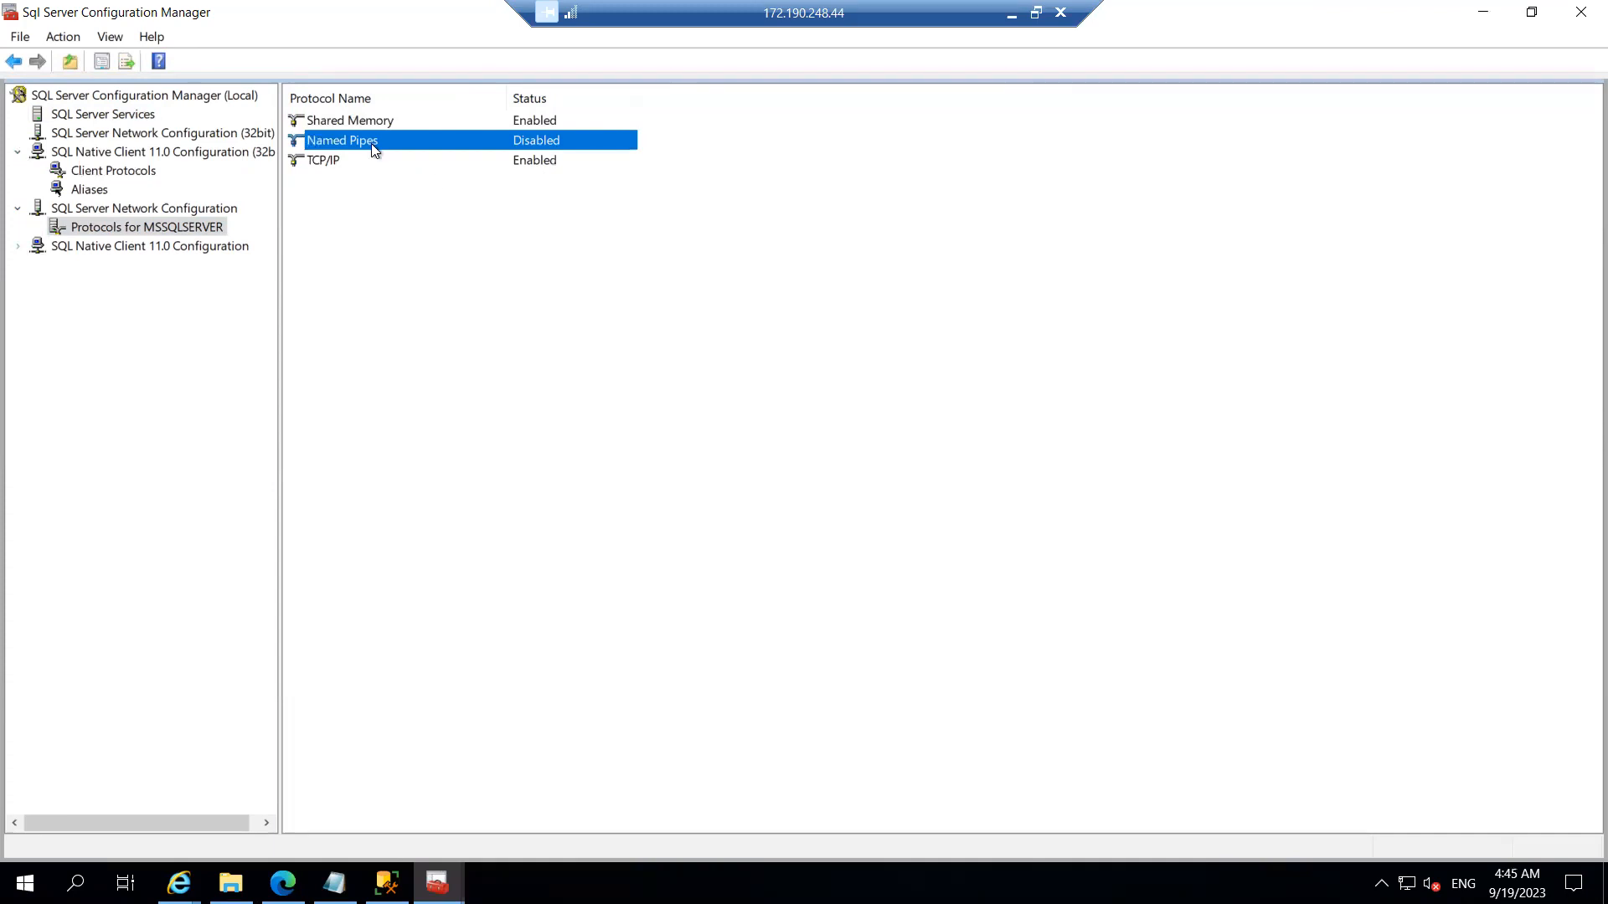
{"action": "left_click", "coordinate": [333, 164]}
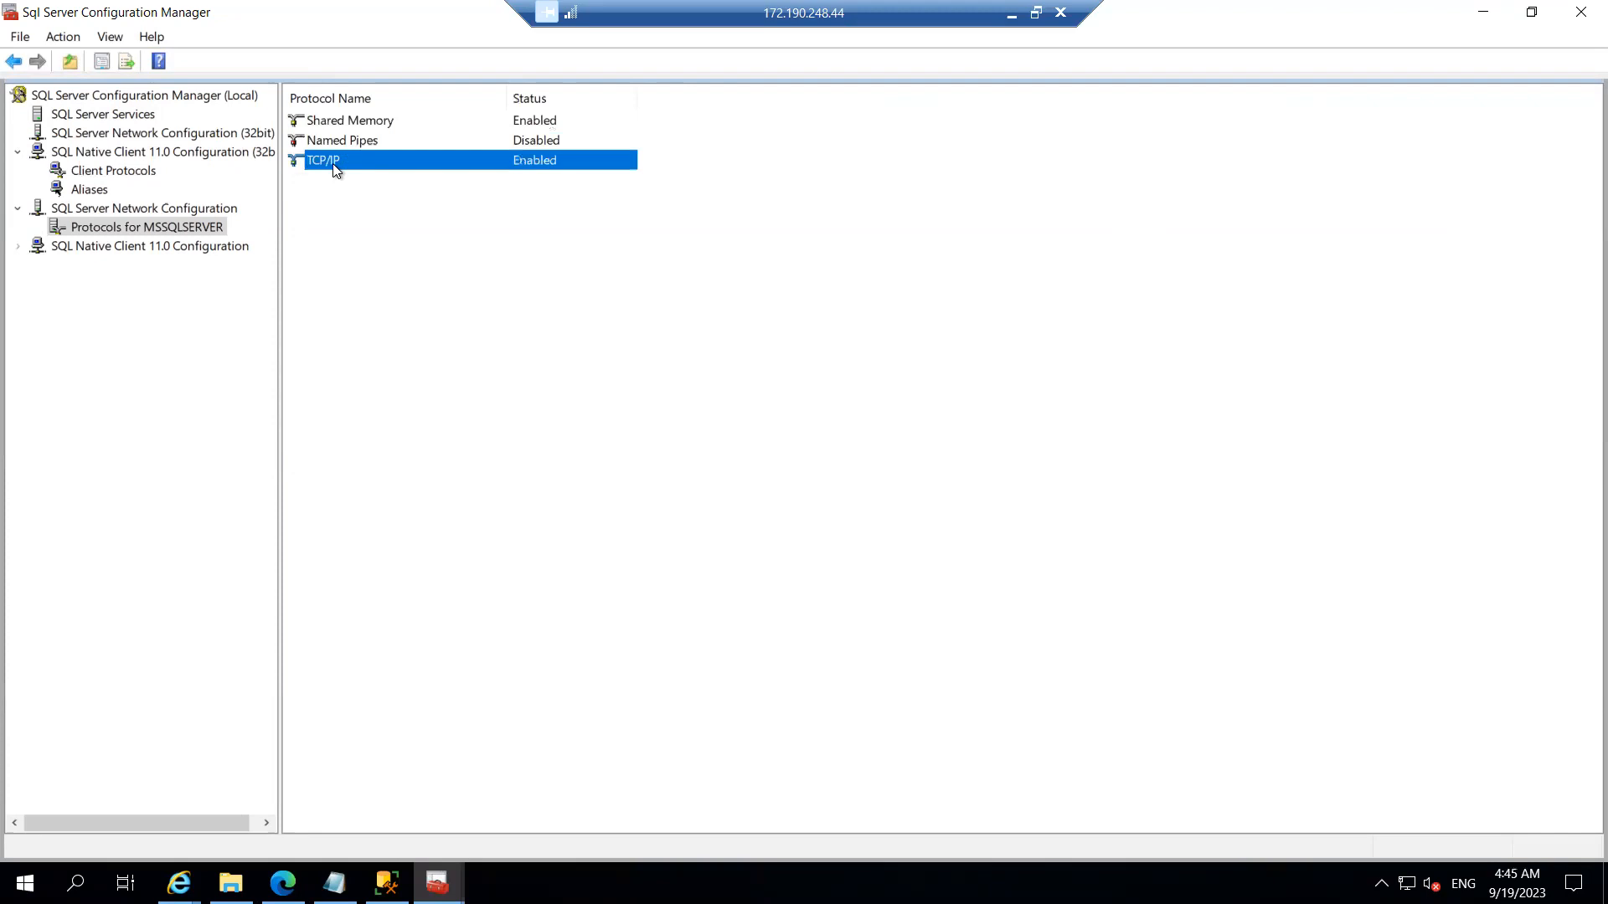
{"action": "left_click", "coordinate": [373, 143]}
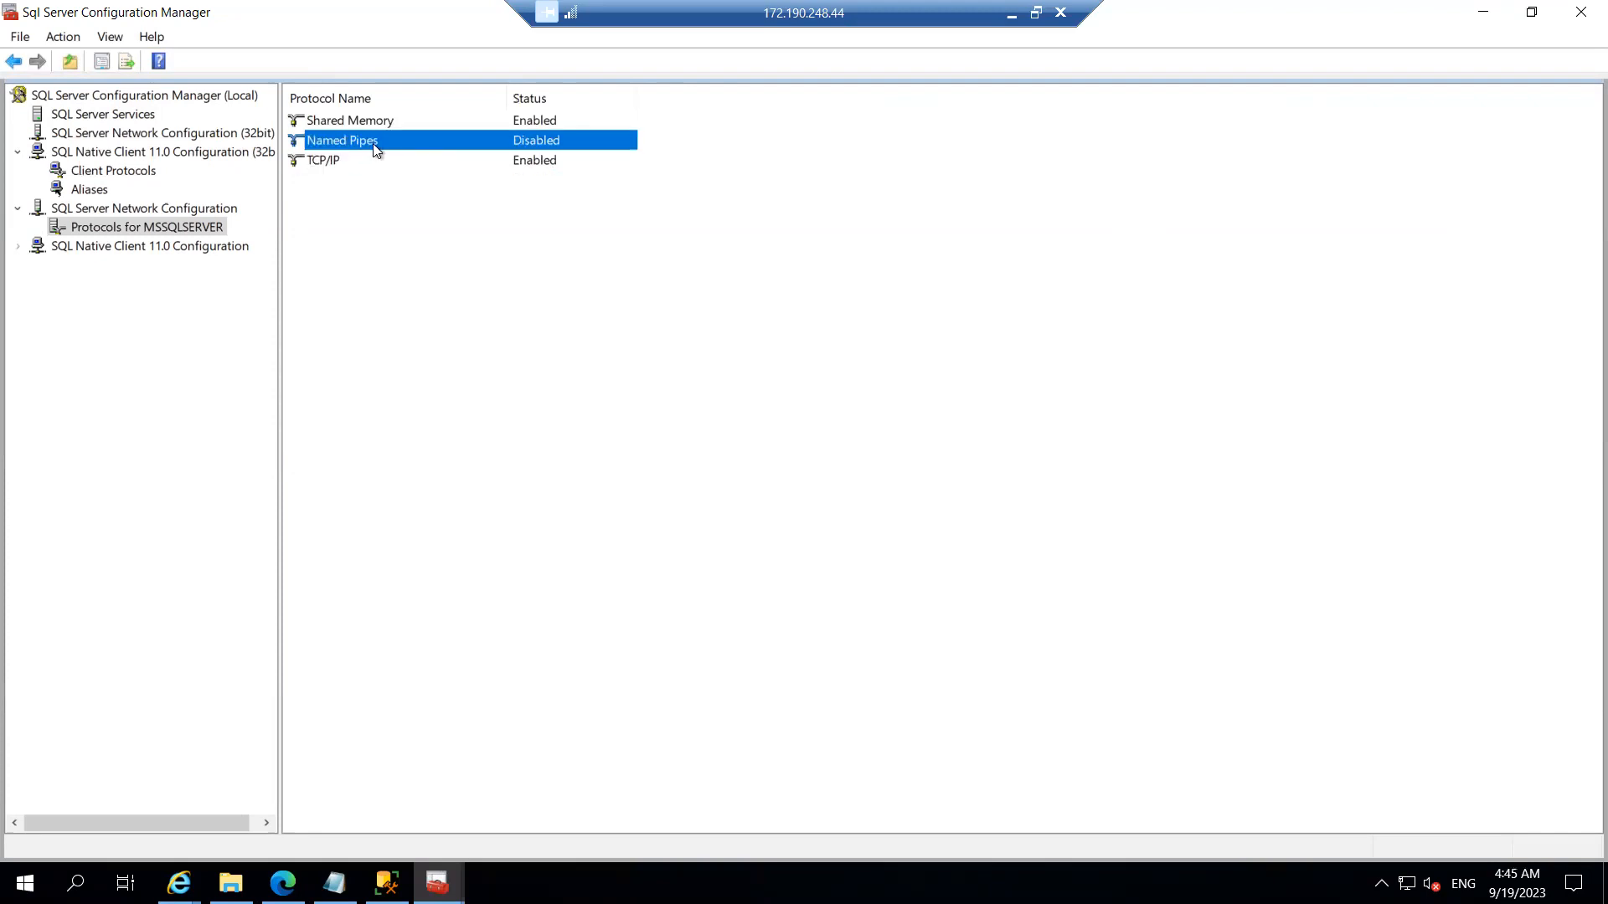
{"action": "left_click", "coordinate": [339, 164]}
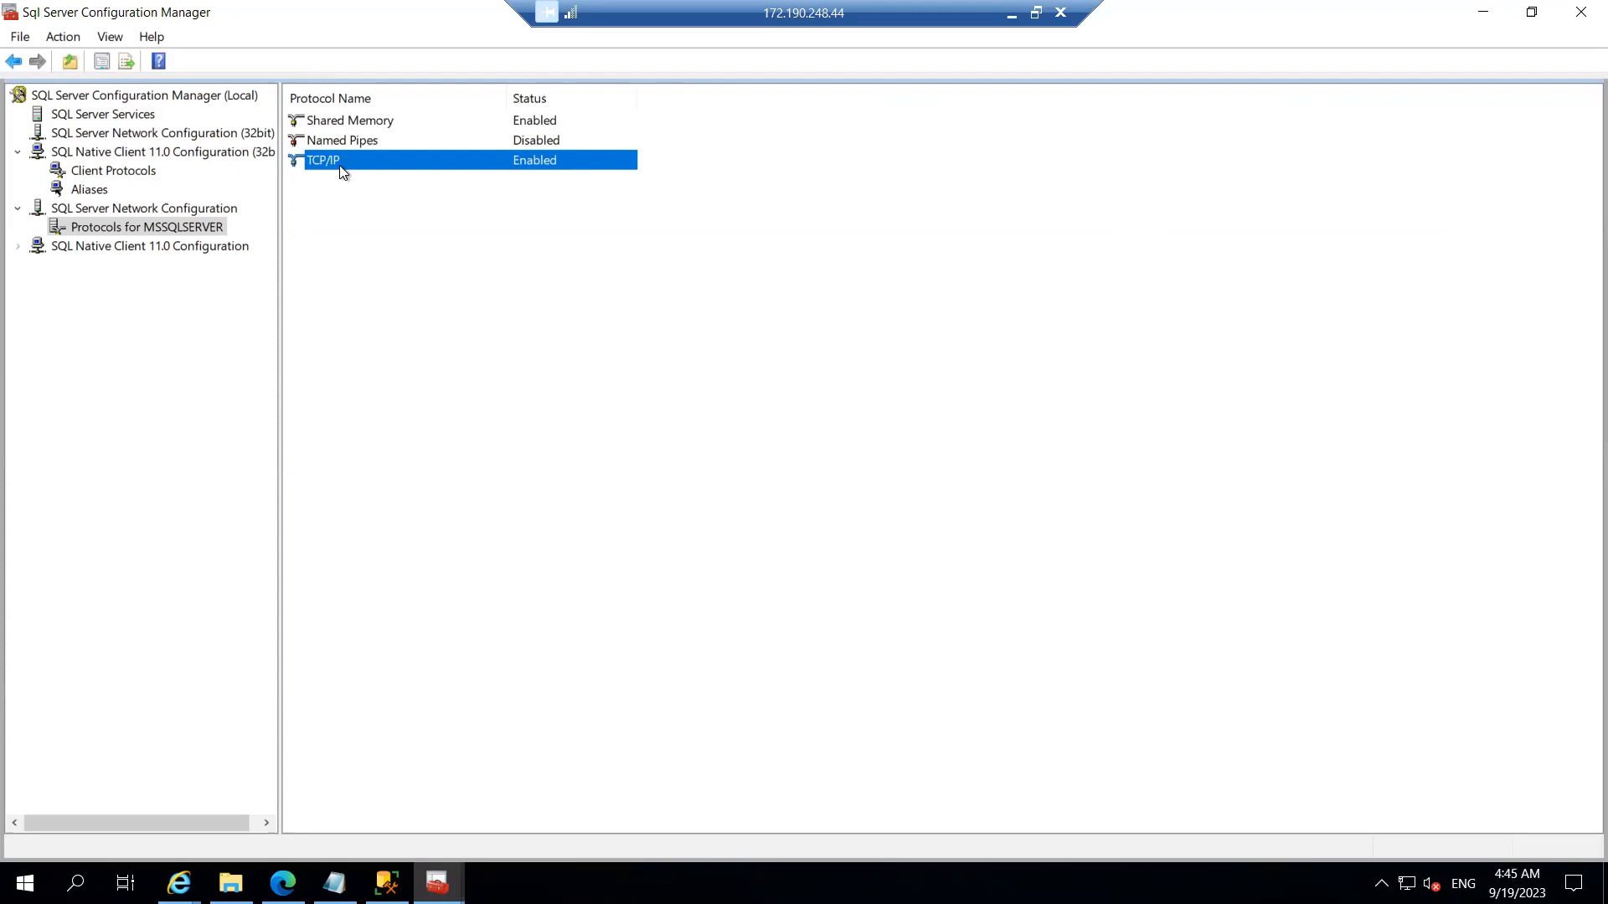
{"action": "double_click", "coordinate": [412, 167]}
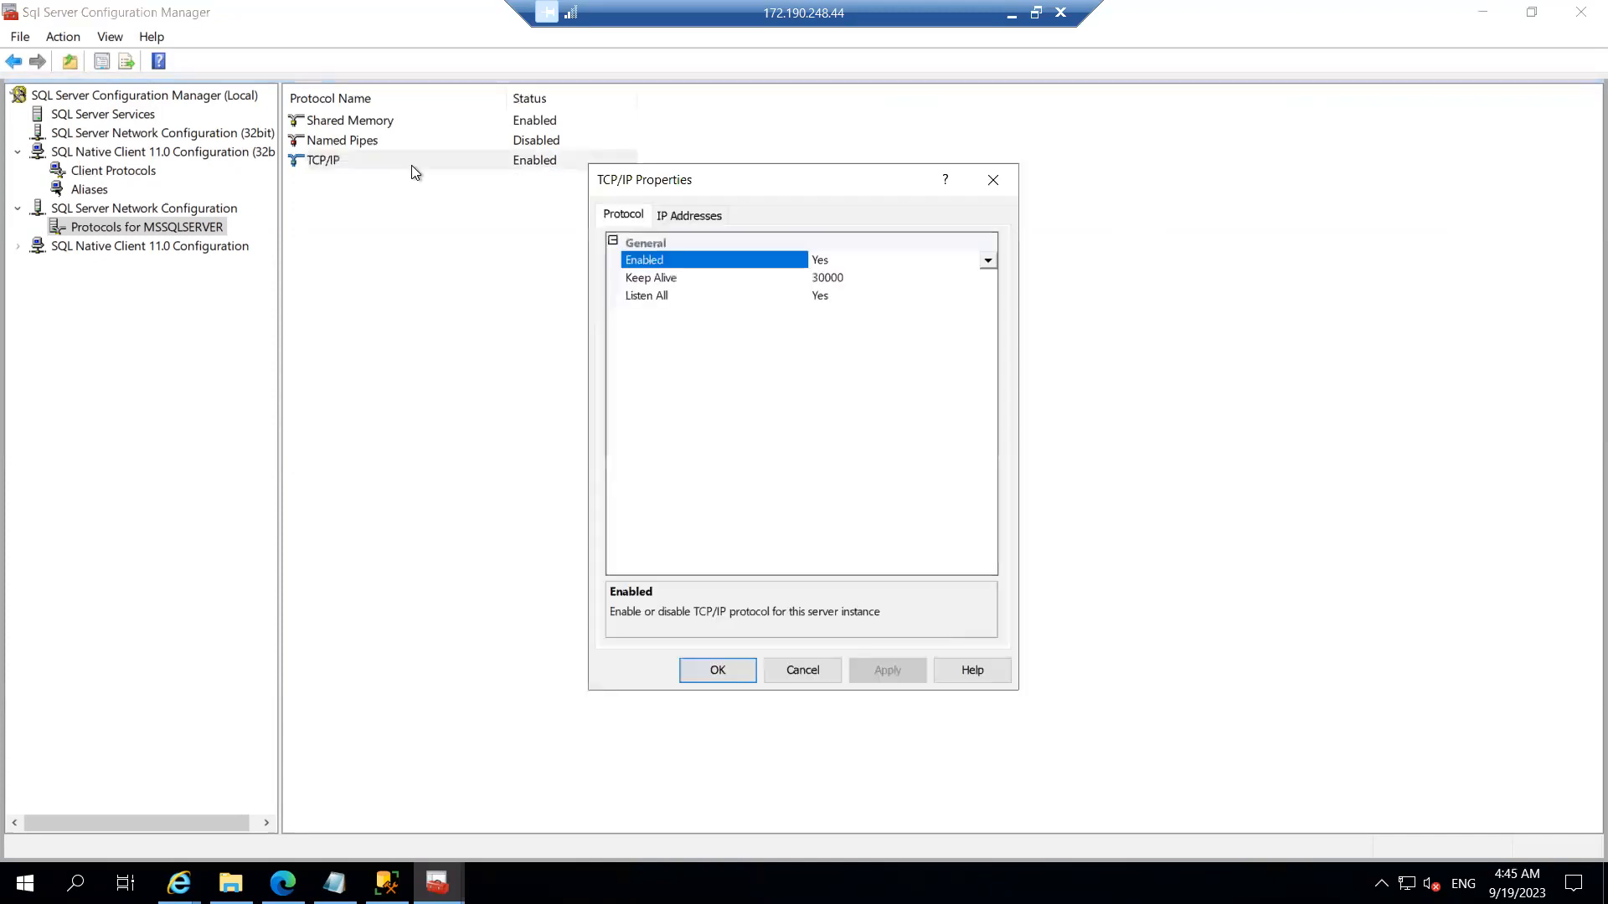
{"action": "left_click", "coordinate": [684, 214]}
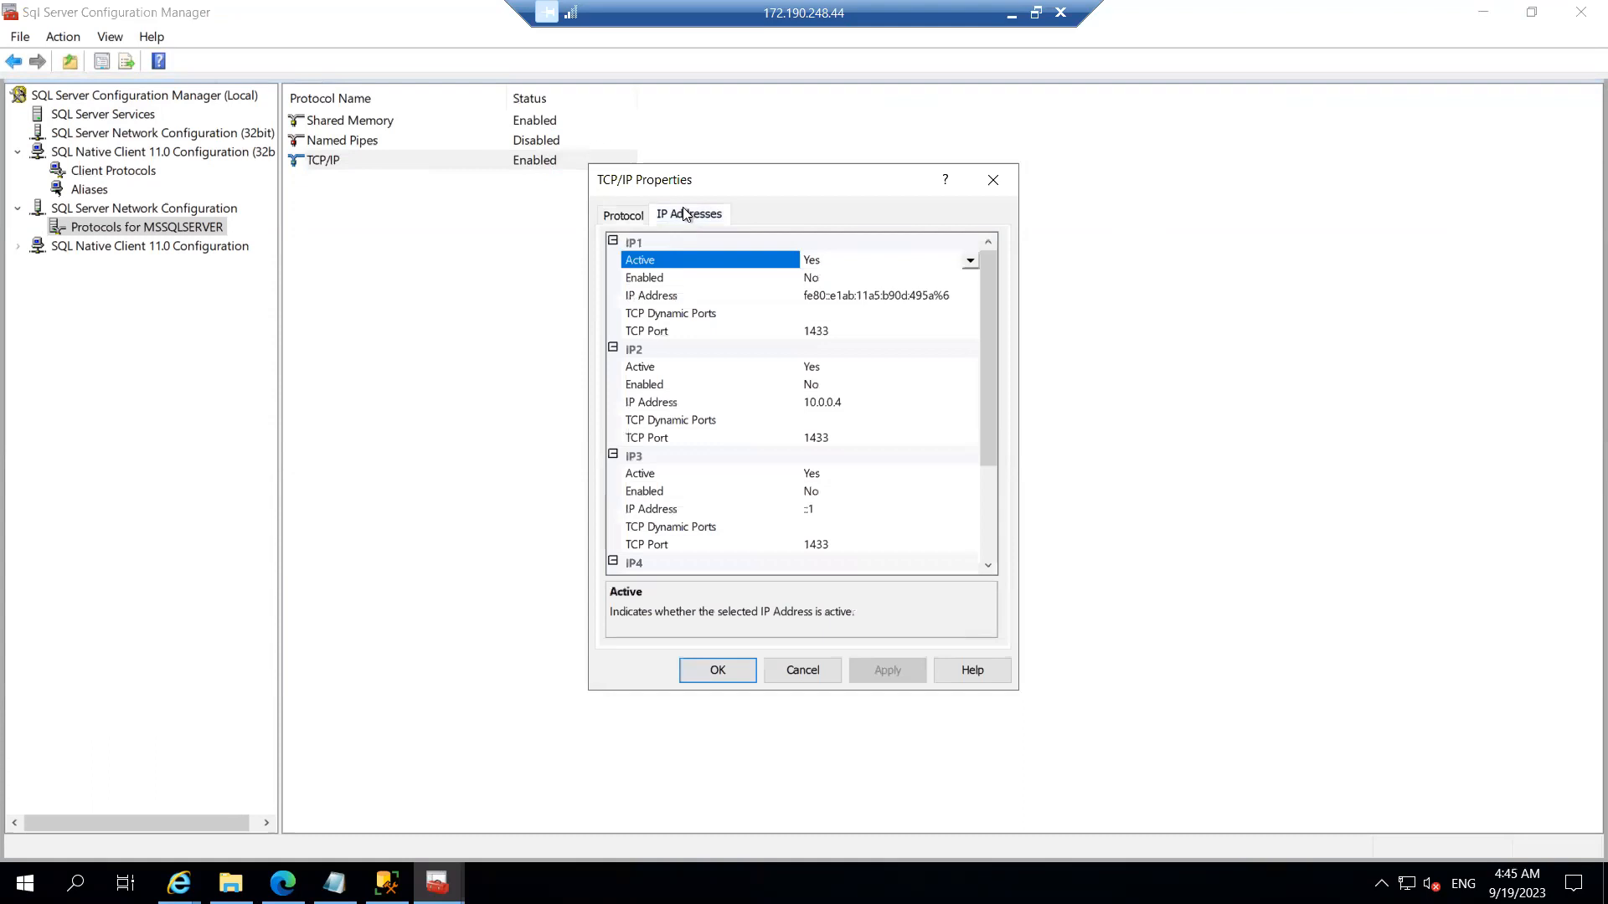
{"action": "left_click_drag", "start_coordinate": [988, 322], "coordinate": [995, 569]}
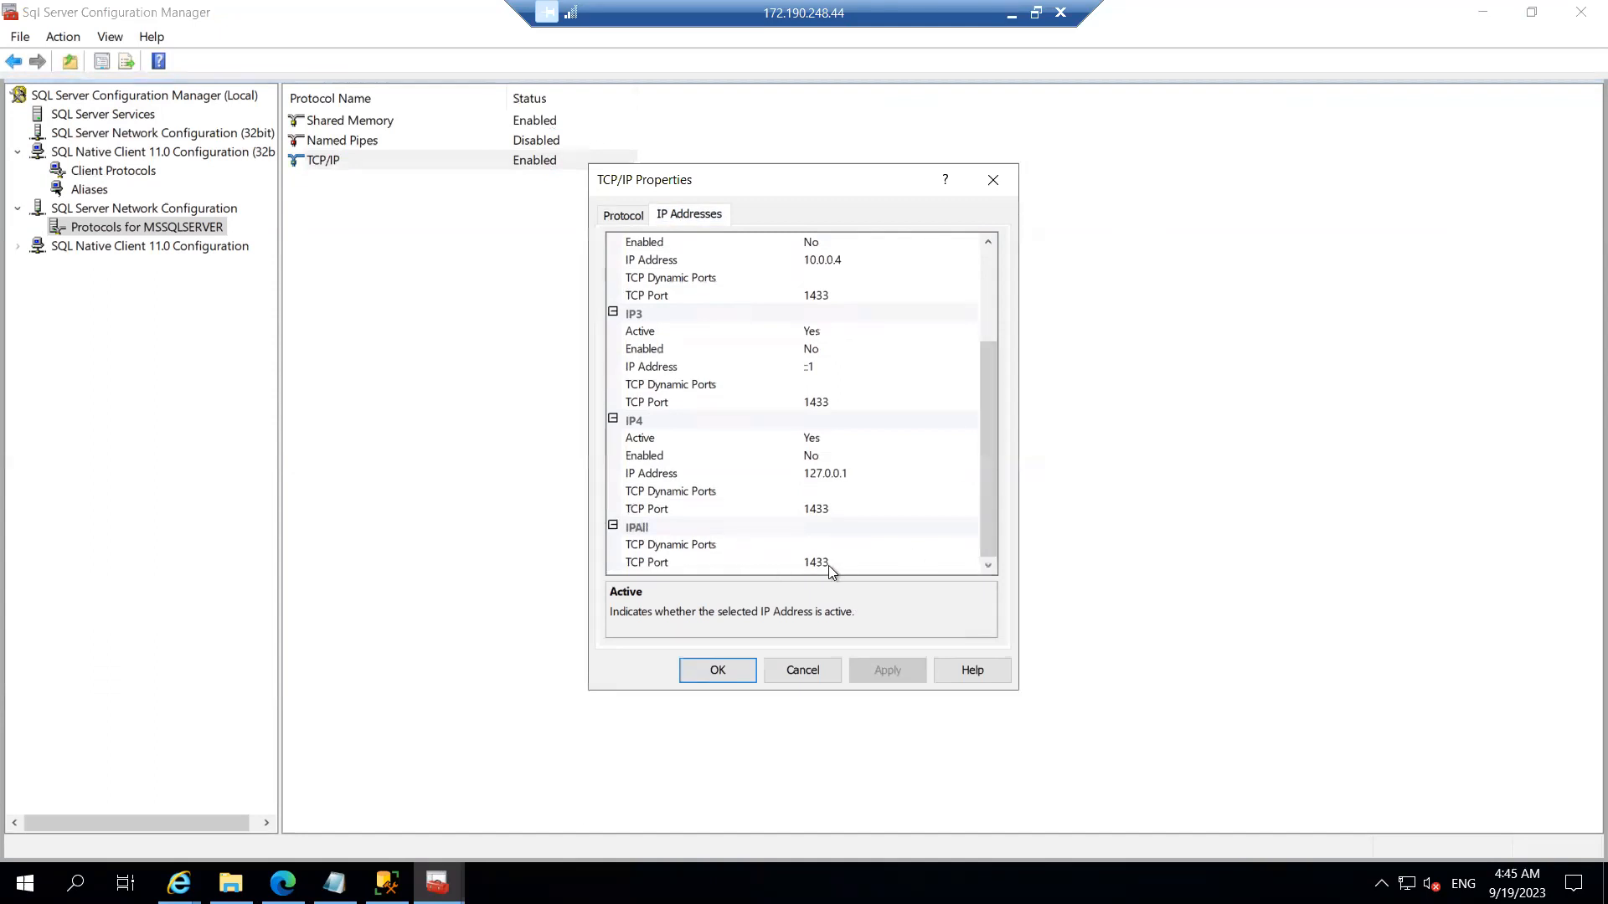
{"action": "left_click_drag", "start_coordinate": [988, 512], "coordinate": [982, 384]}
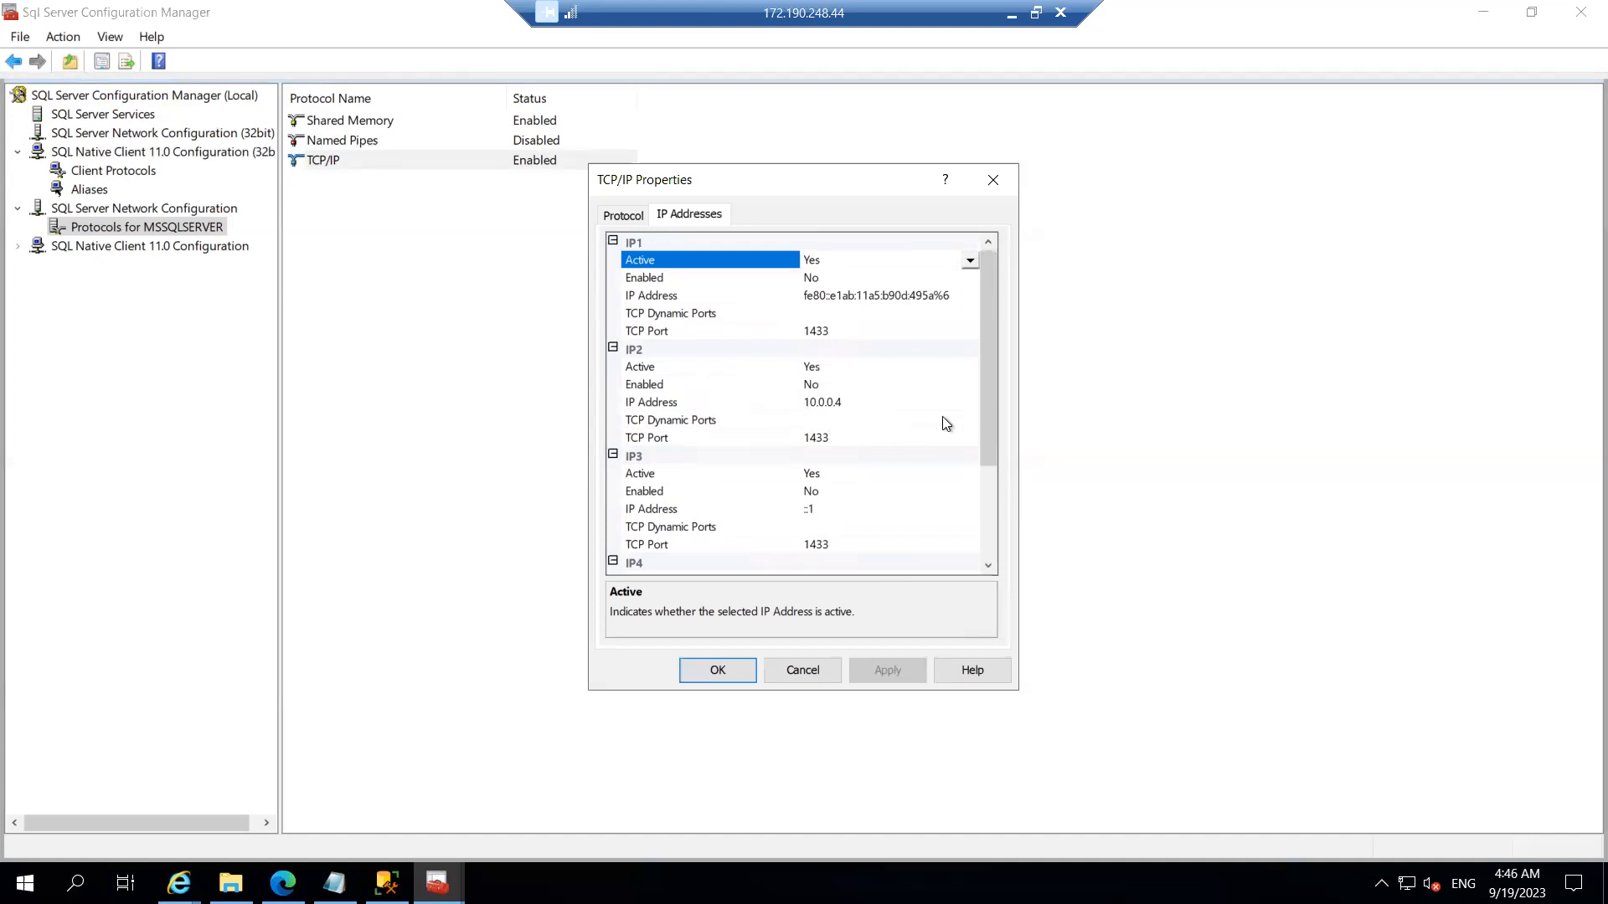
{"action": "left_click", "coordinate": [995, 177]}
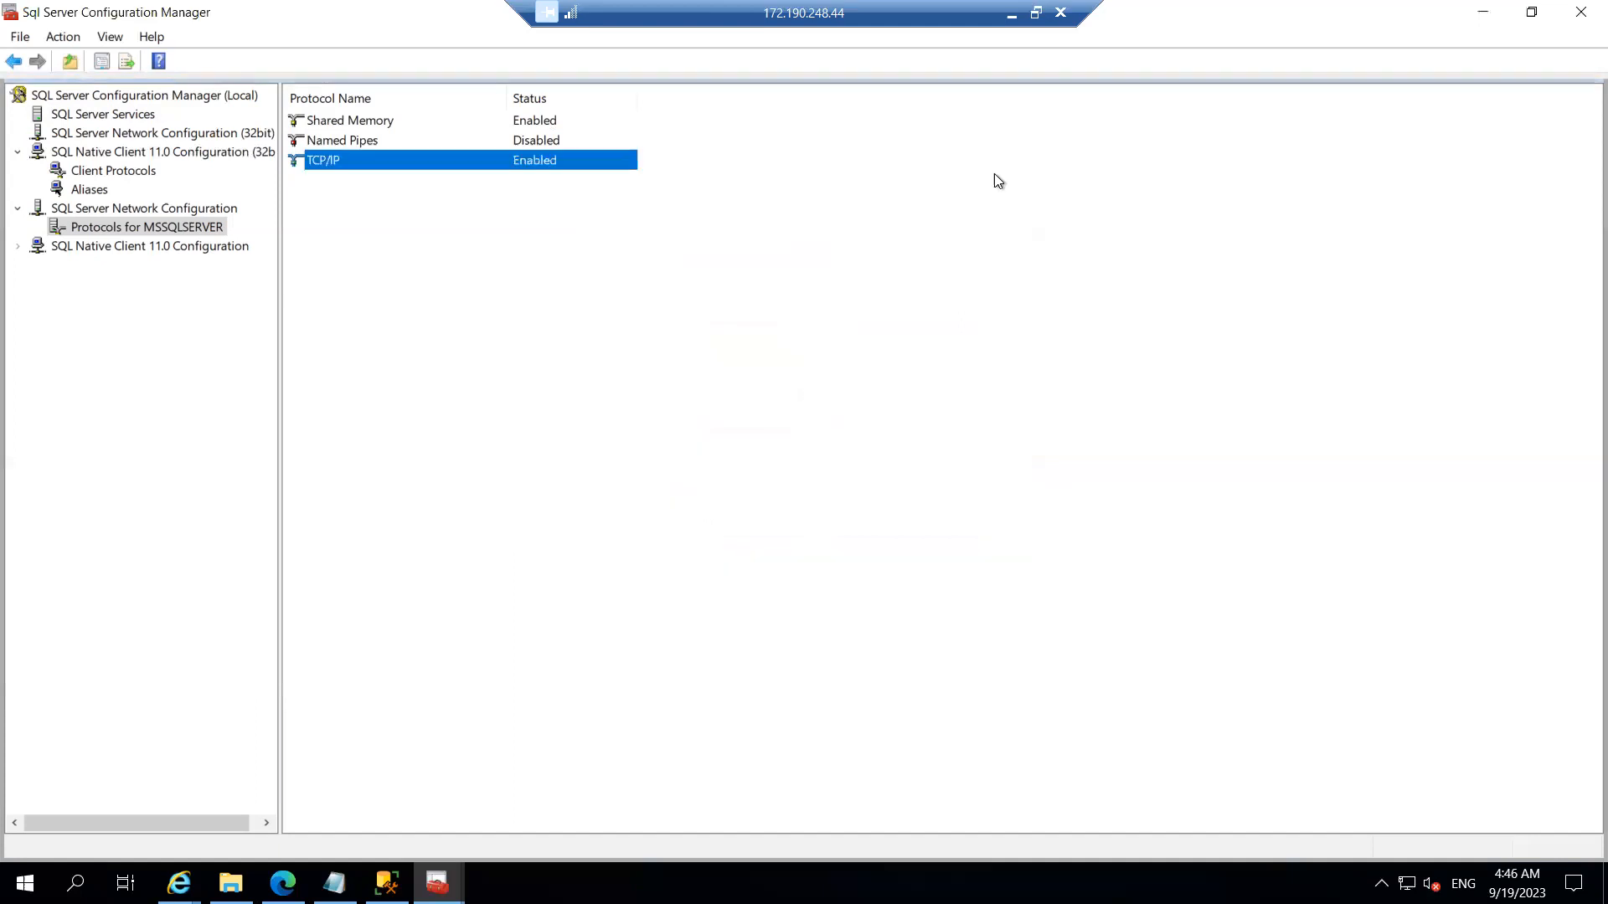
Step: Close the Configuration Manager window and close the SSMS 19.1 'Restart required' notice without restarting
{"action": "left_click", "coordinate": [1577, 20]}
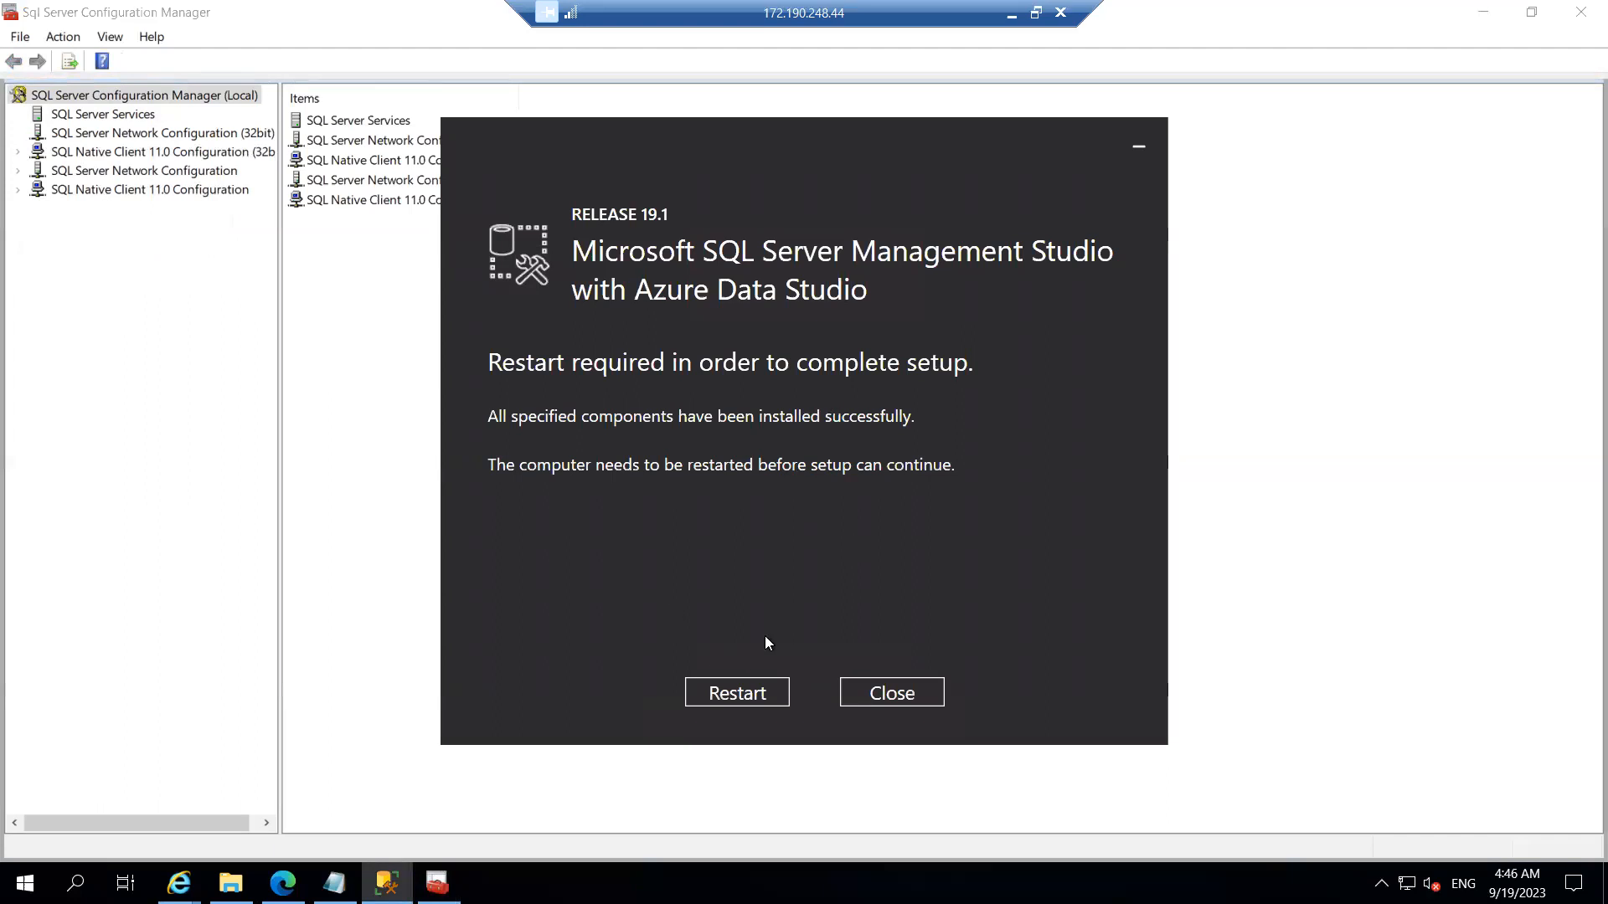
{"action": "left_click", "coordinate": [890, 710]}
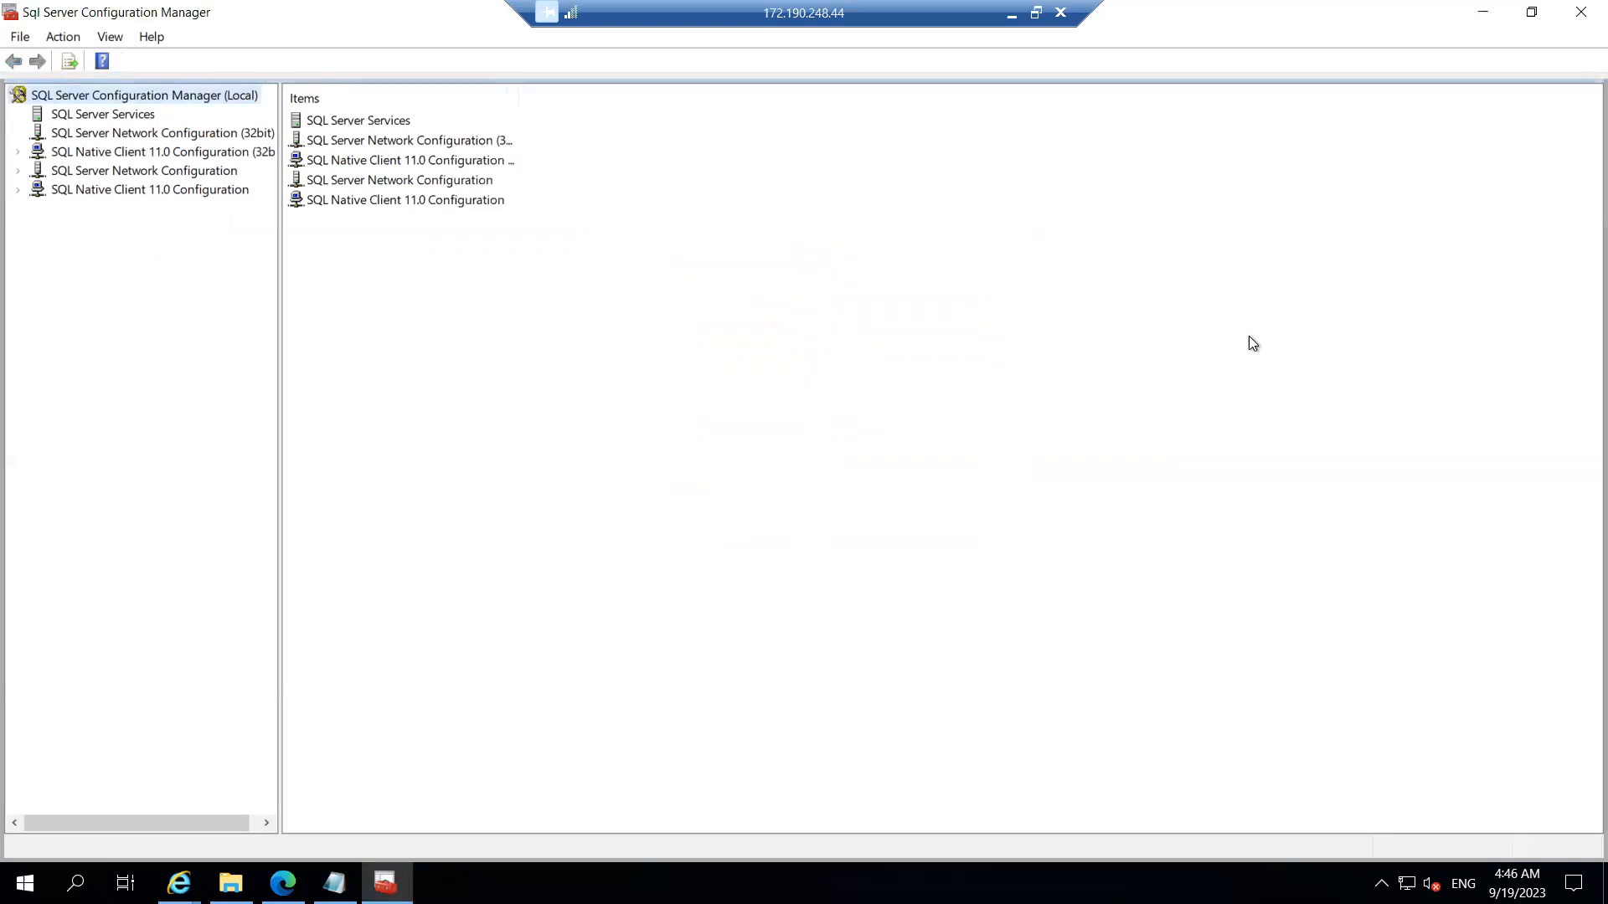
Step: Close the remaining Configuration Manager window and launch SQL Server Management Studio from Microsoft SQL Server Tools 19
{"action": "left_click", "coordinate": [1578, 14]}
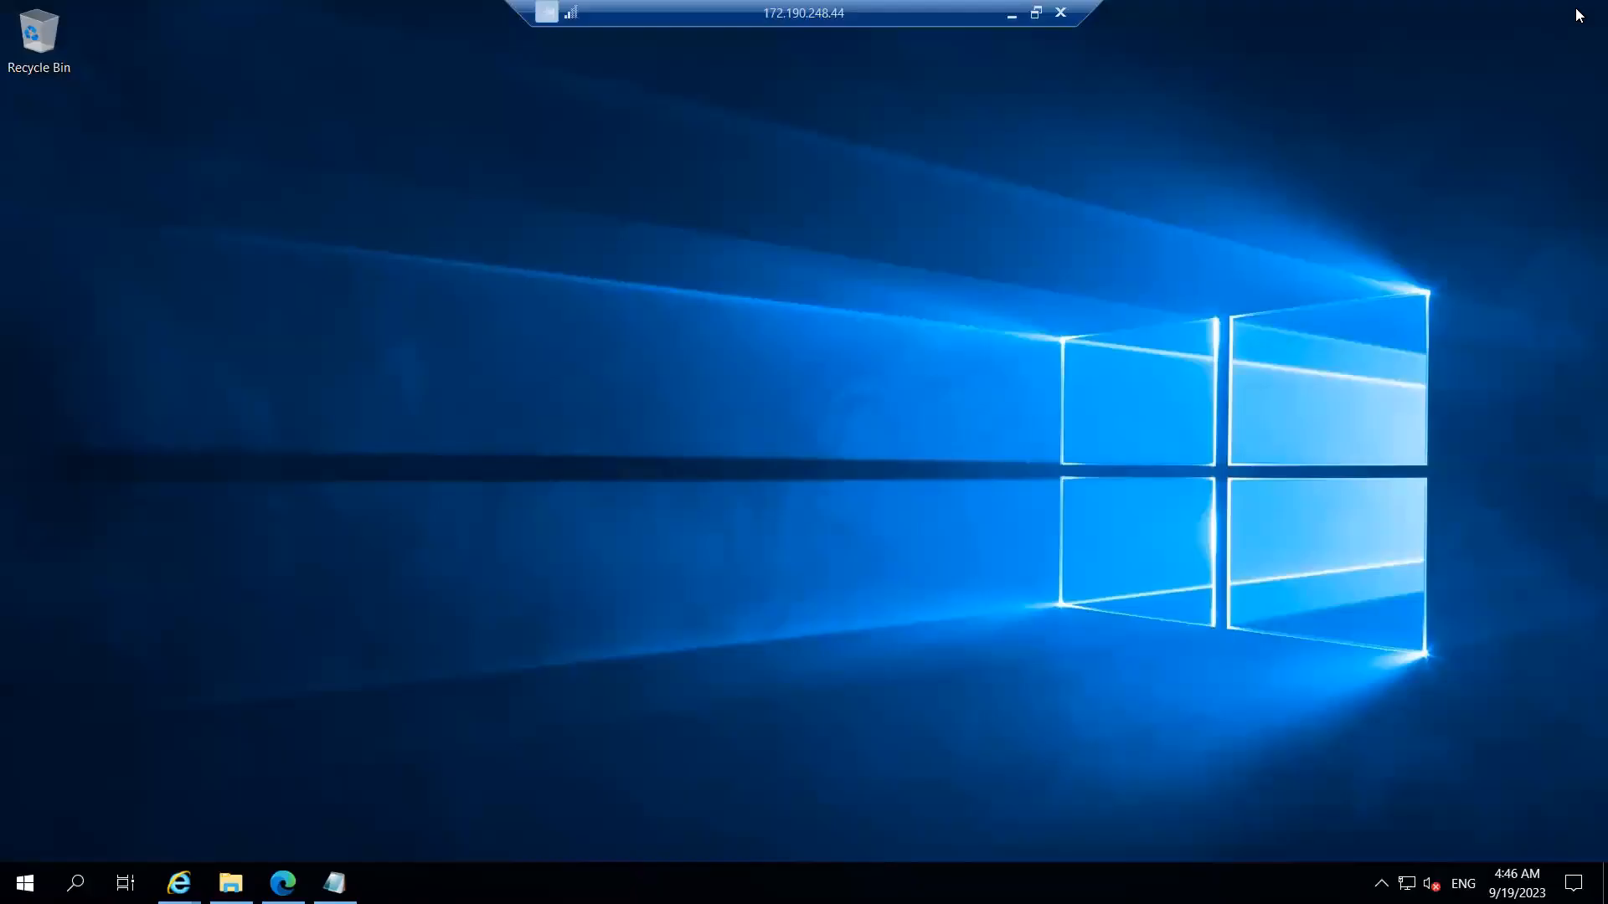
{"action": "left_click", "coordinate": [25, 882]}
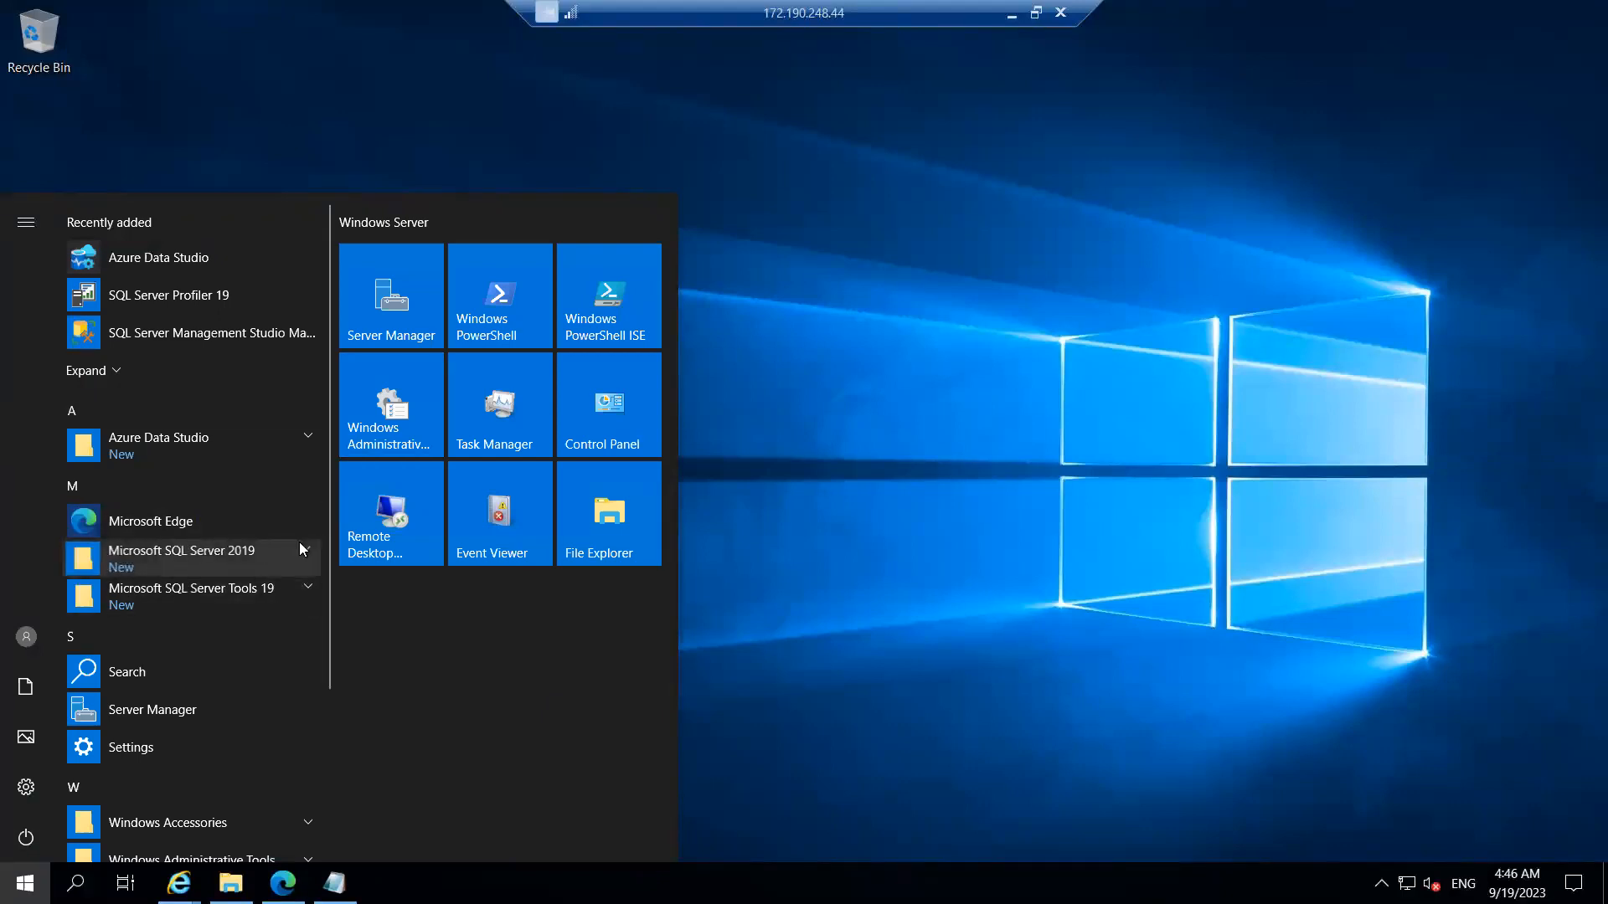
{"action": "left_click", "coordinate": [306, 589]}
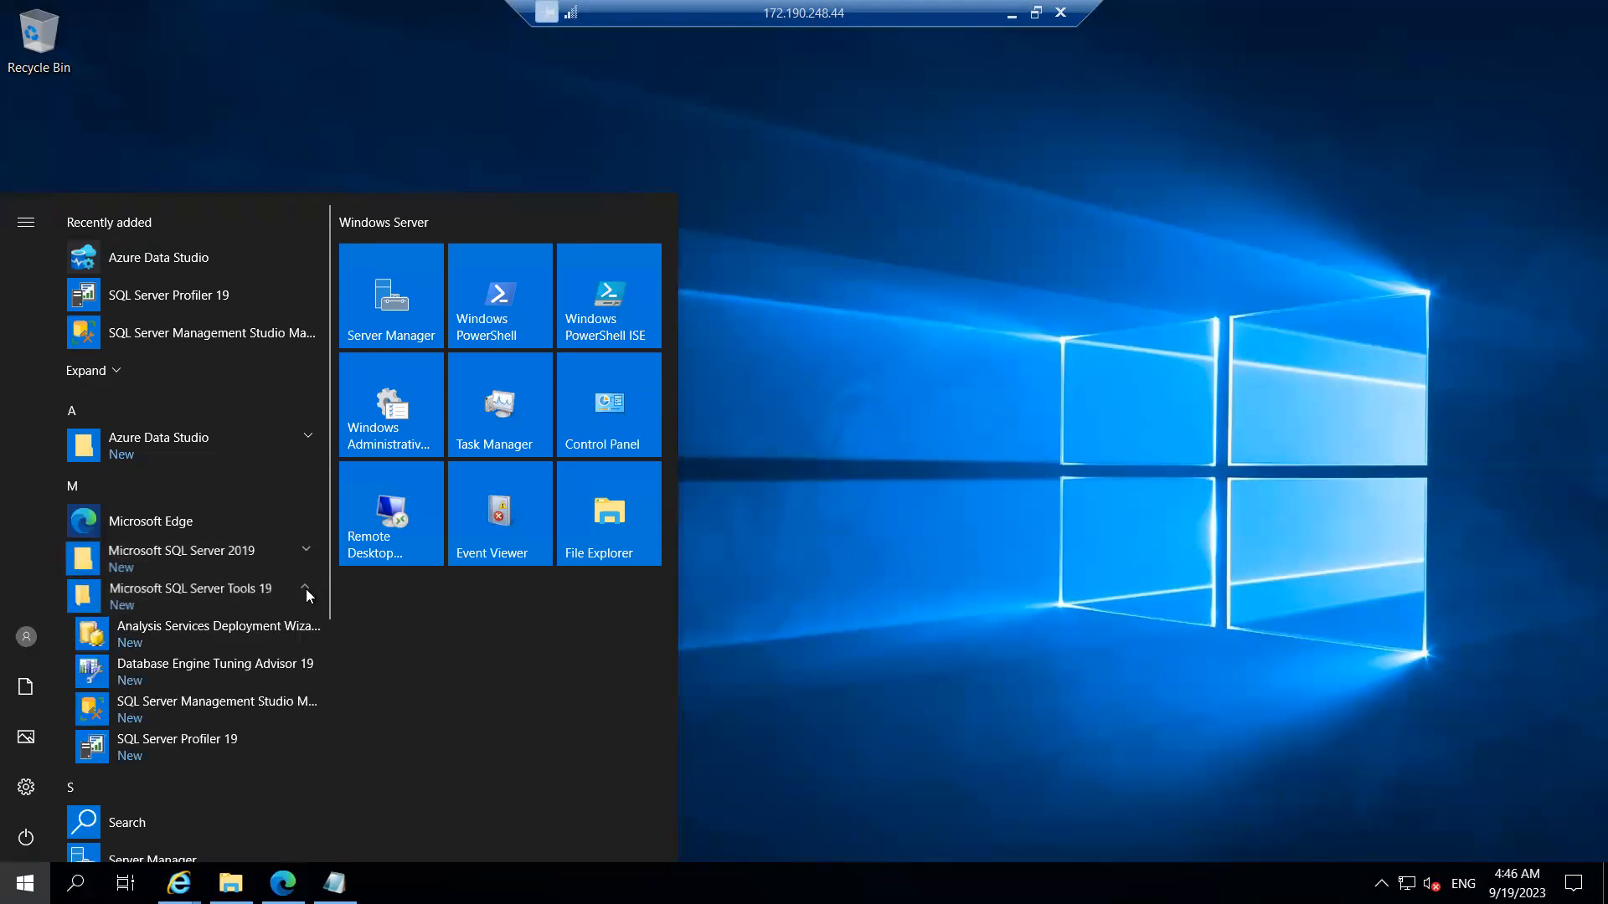
{"action": "left_click", "coordinate": [208, 712]}
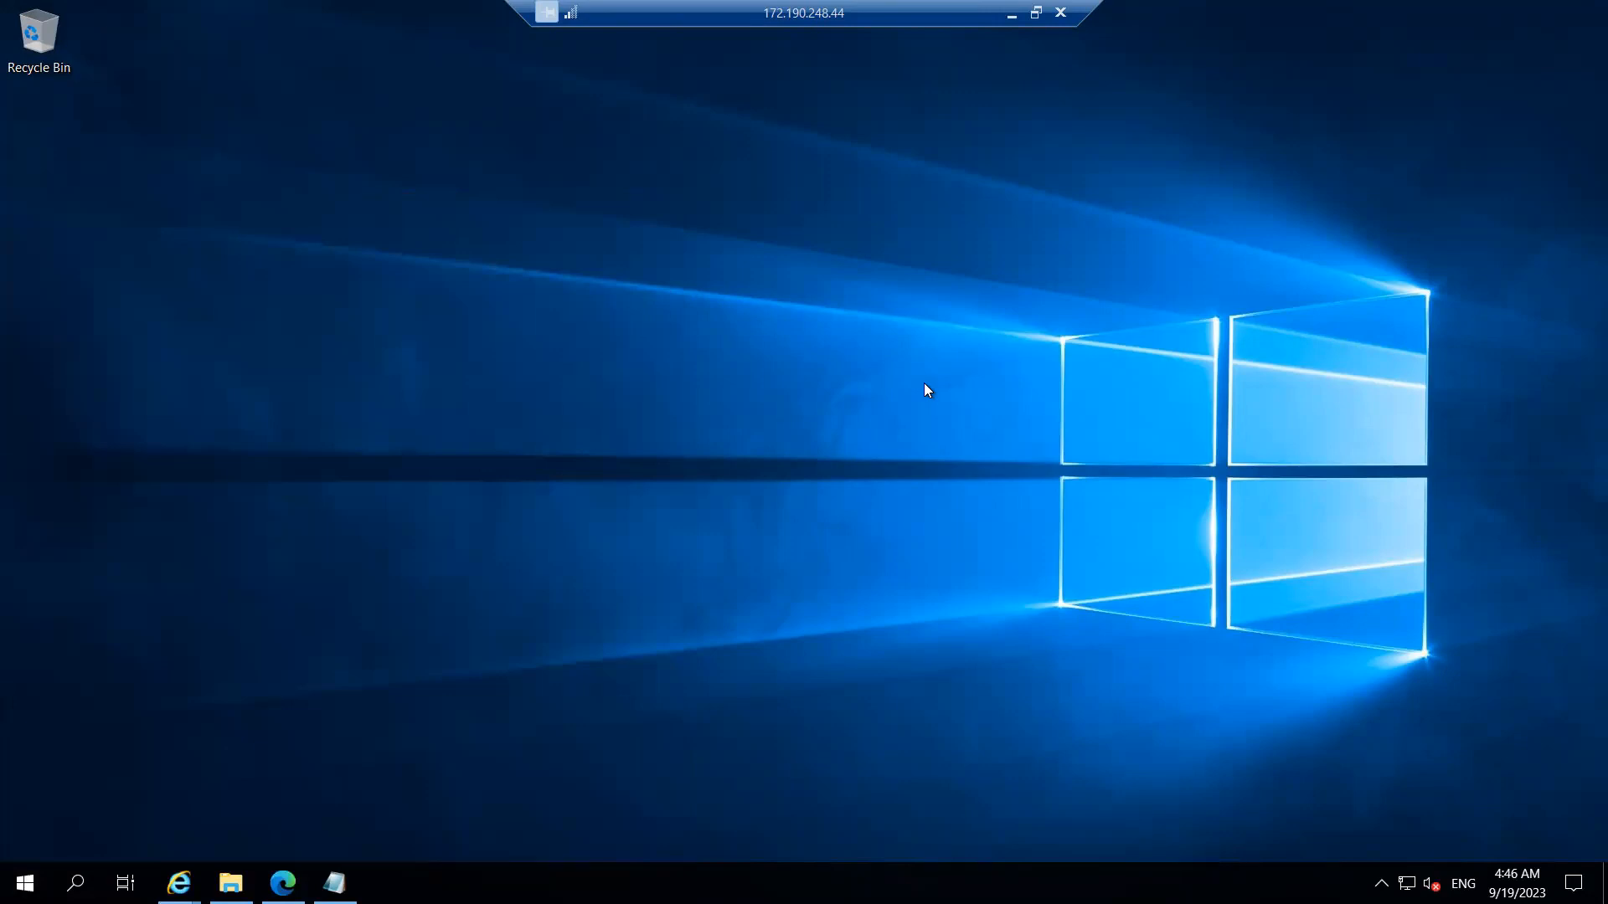
Step: Minimize the remote desktop session, then restore it from the taskbar as a smaller window
{"action": "left_click", "coordinate": [1012, 14]}
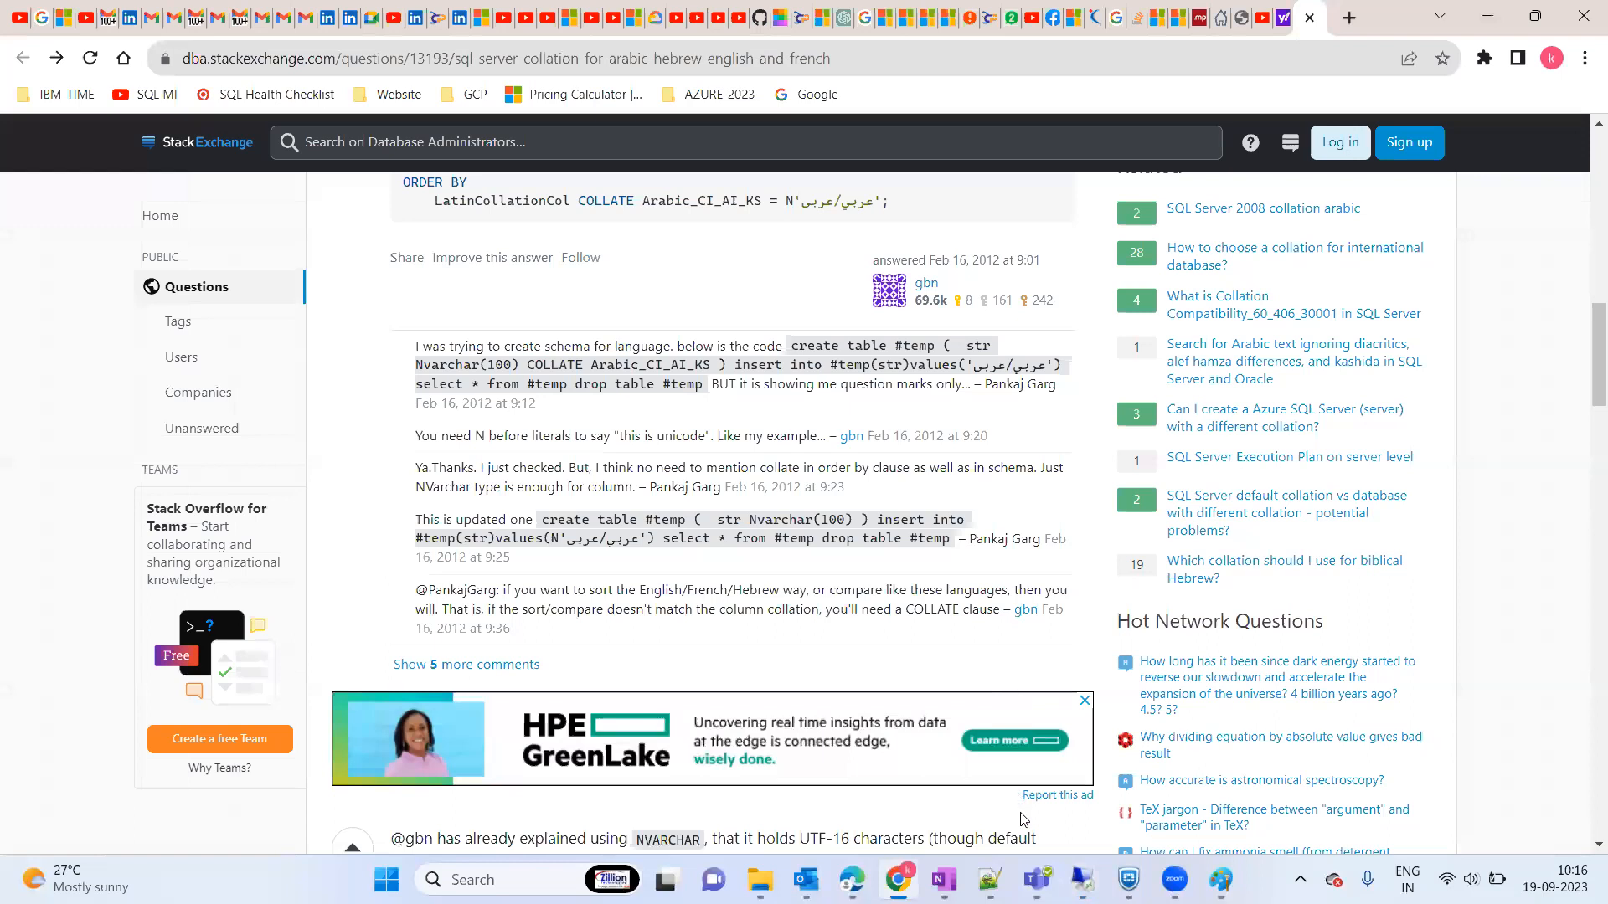
{"action": "mouse_move", "coordinate": [1082, 879]}
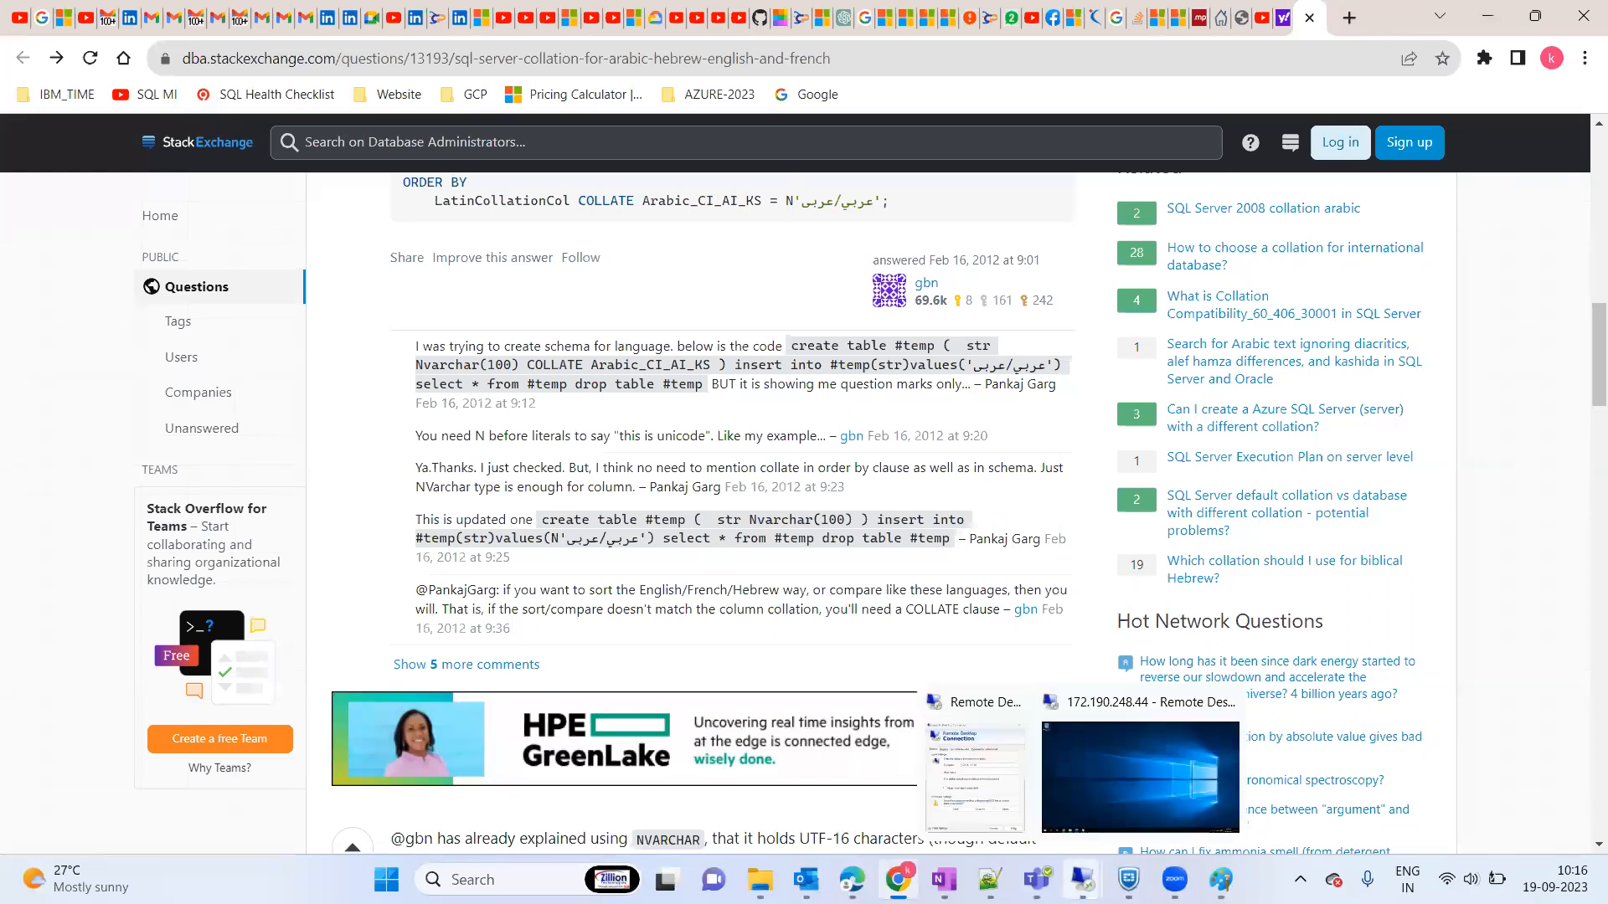
{"action": "left_click", "coordinate": [1137, 752]}
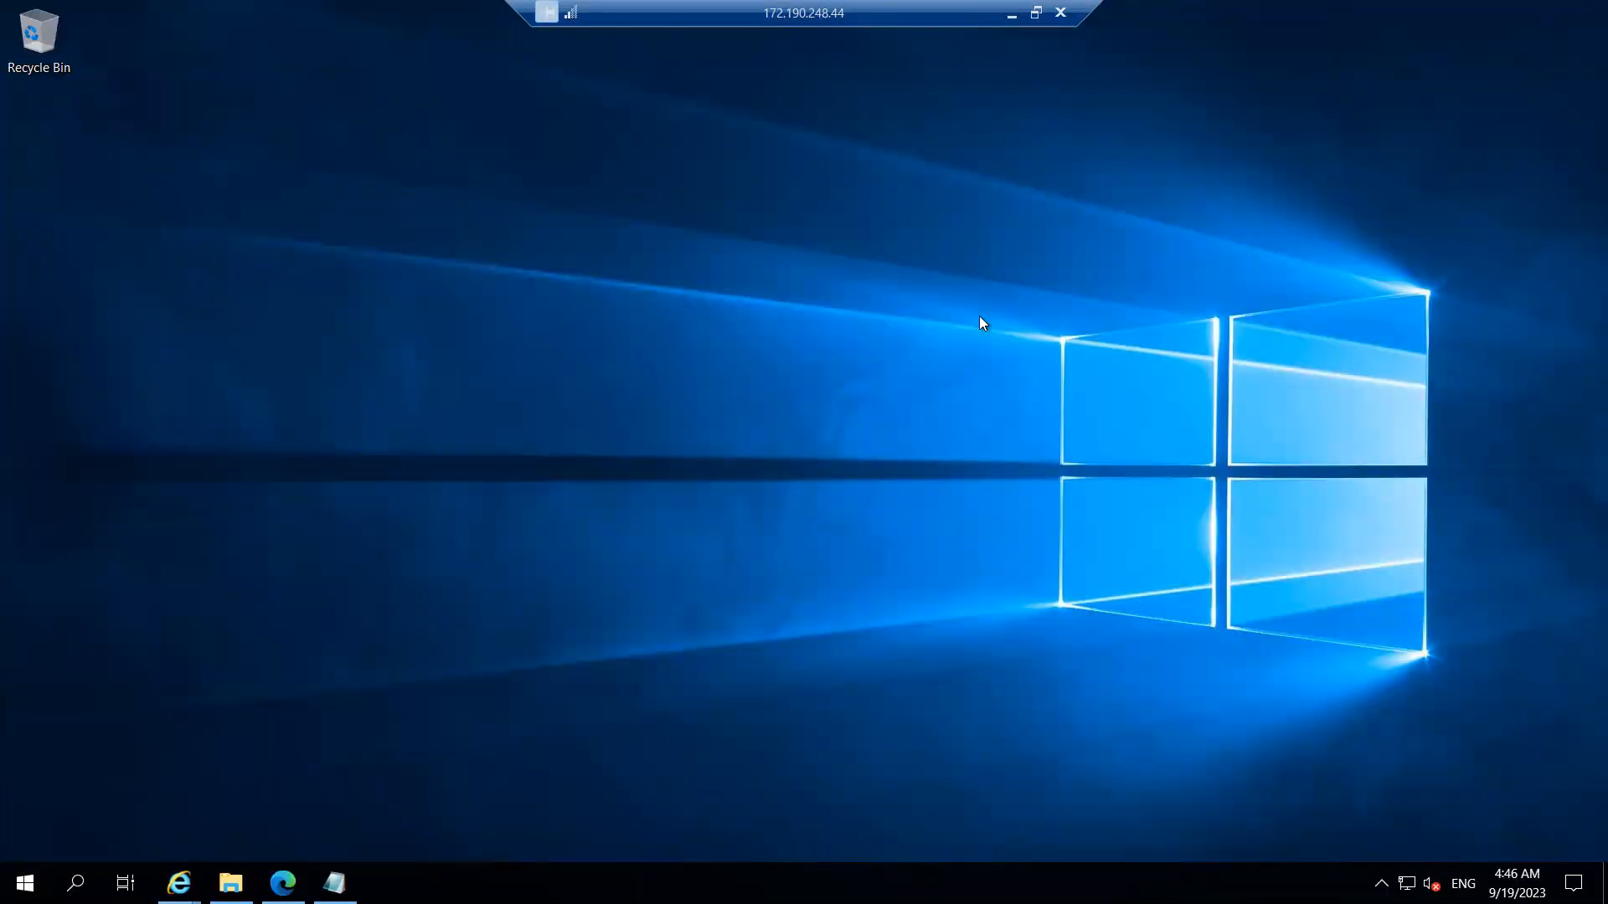
{"action": "left_click", "coordinate": [1036, 13]}
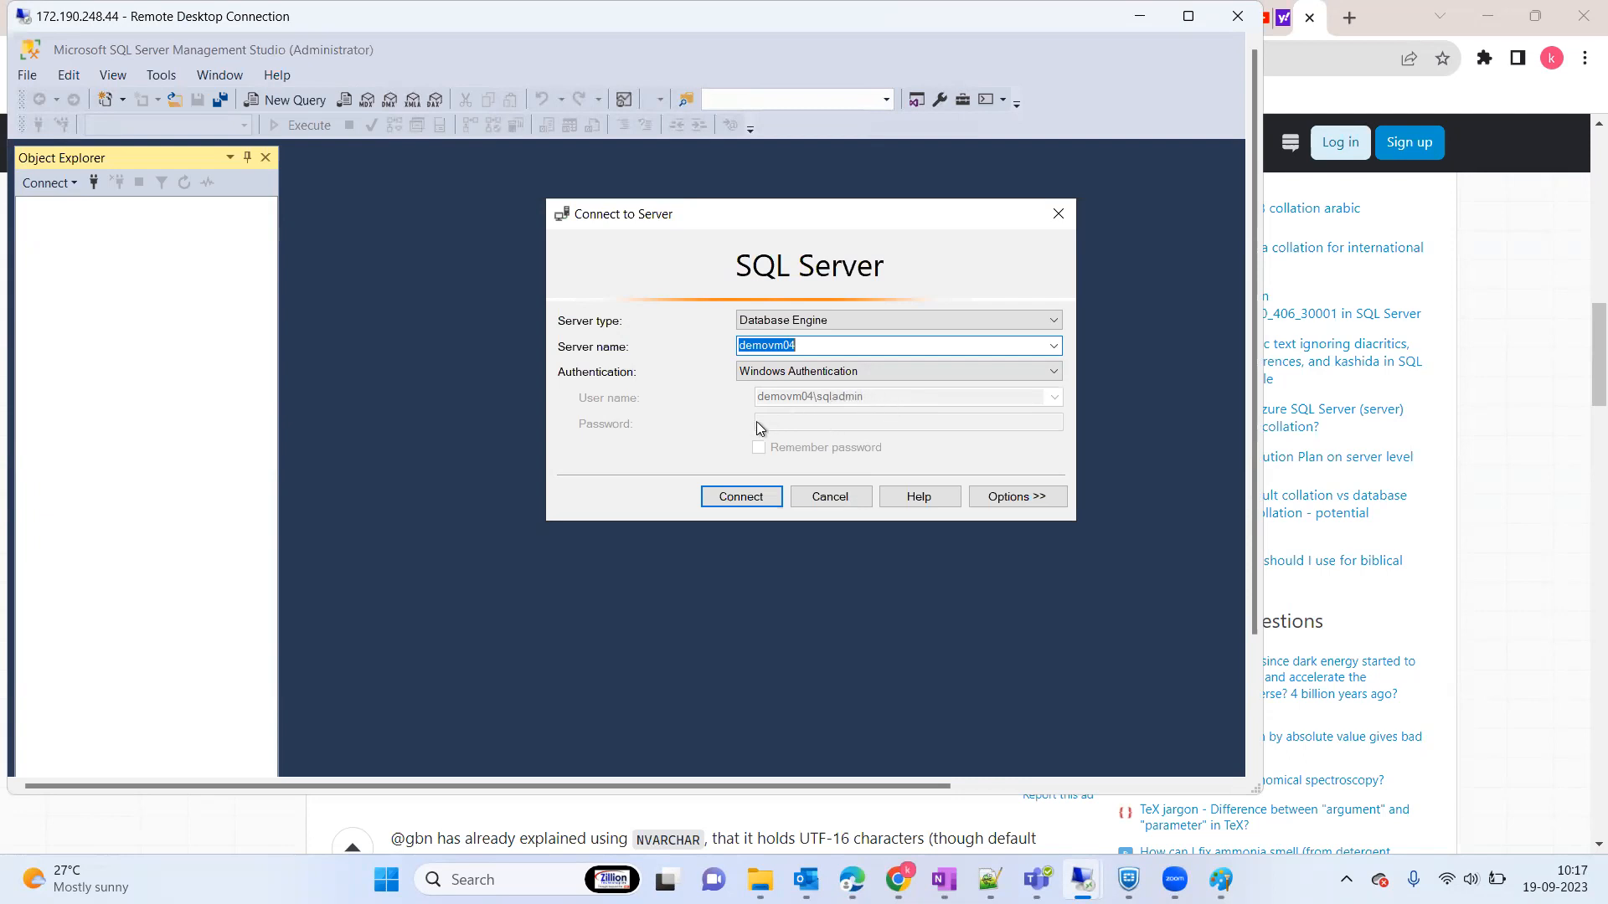
Step: Connect to the demovm04 Database Engine using Windows Authentication
{"action": "left_click", "coordinate": [738, 499]}
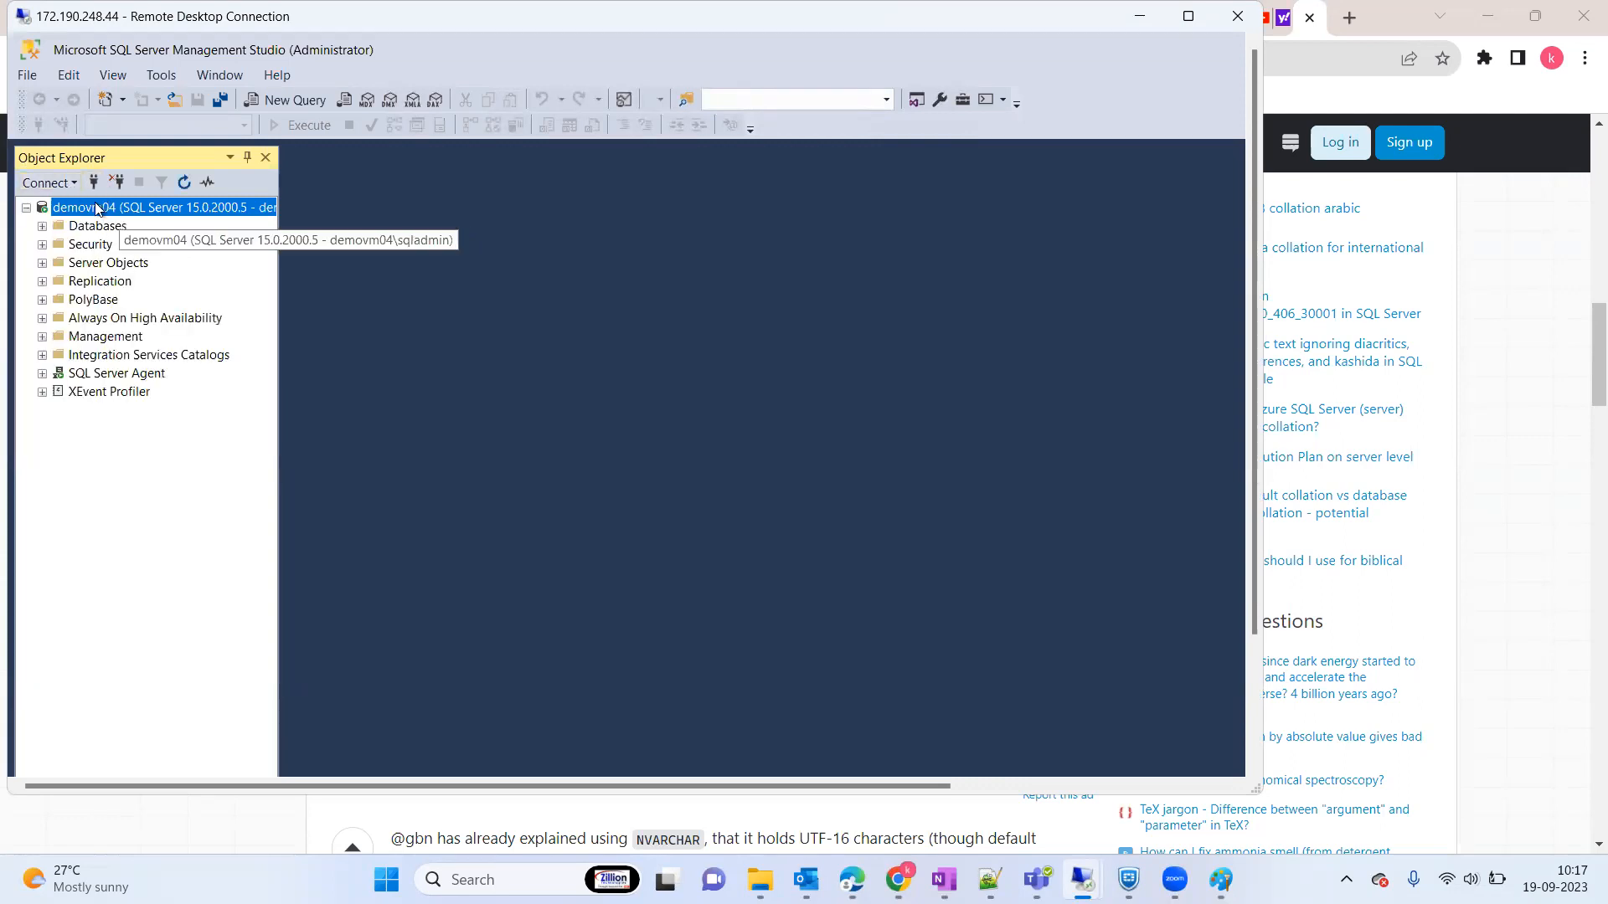
Step: Open a second Database Engine connection to demovm04 as sa with SQL Server Authentication and its password
{"action": "left_click", "coordinate": [76, 185]}
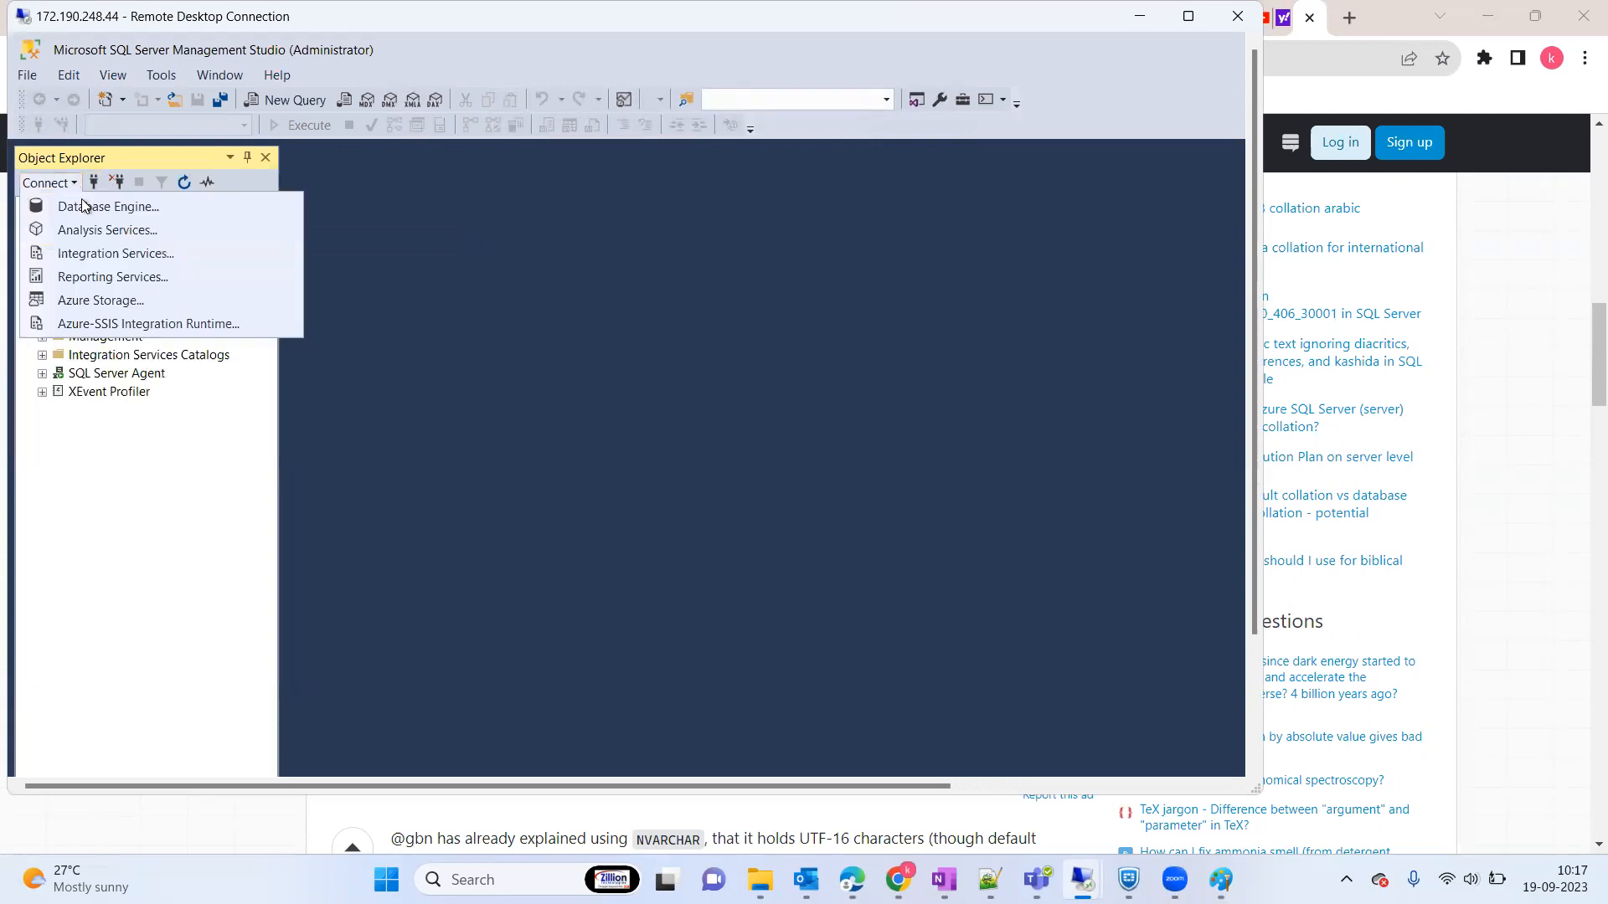
{"action": "left_click", "coordinate": [107, 206]}
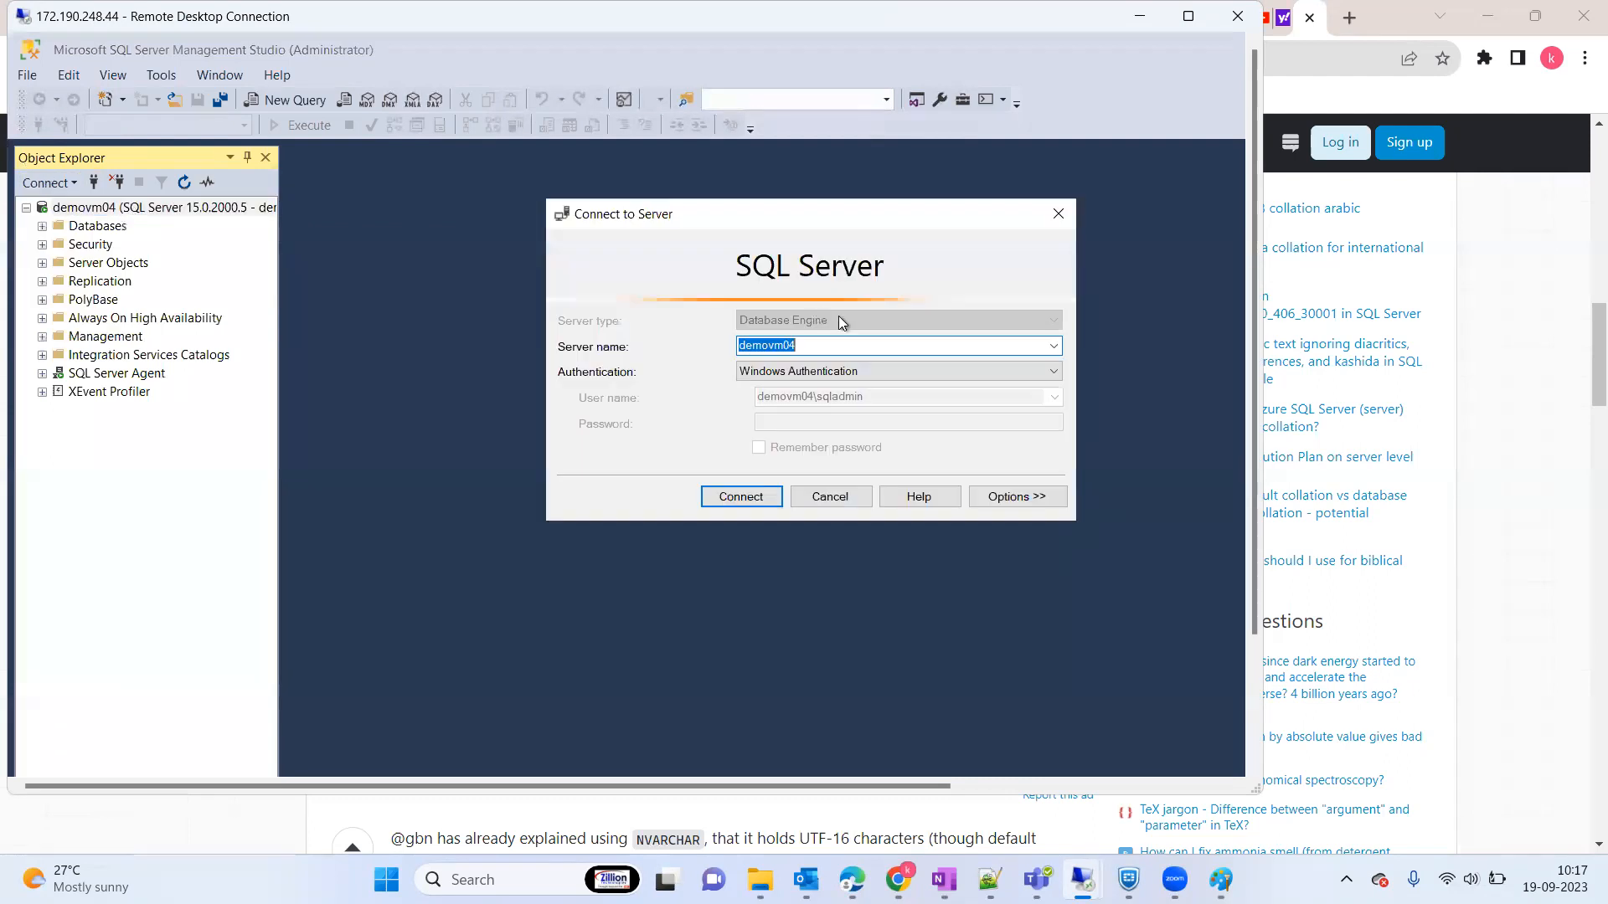
{"action": "left_click", "coordinate": [998, 375]}
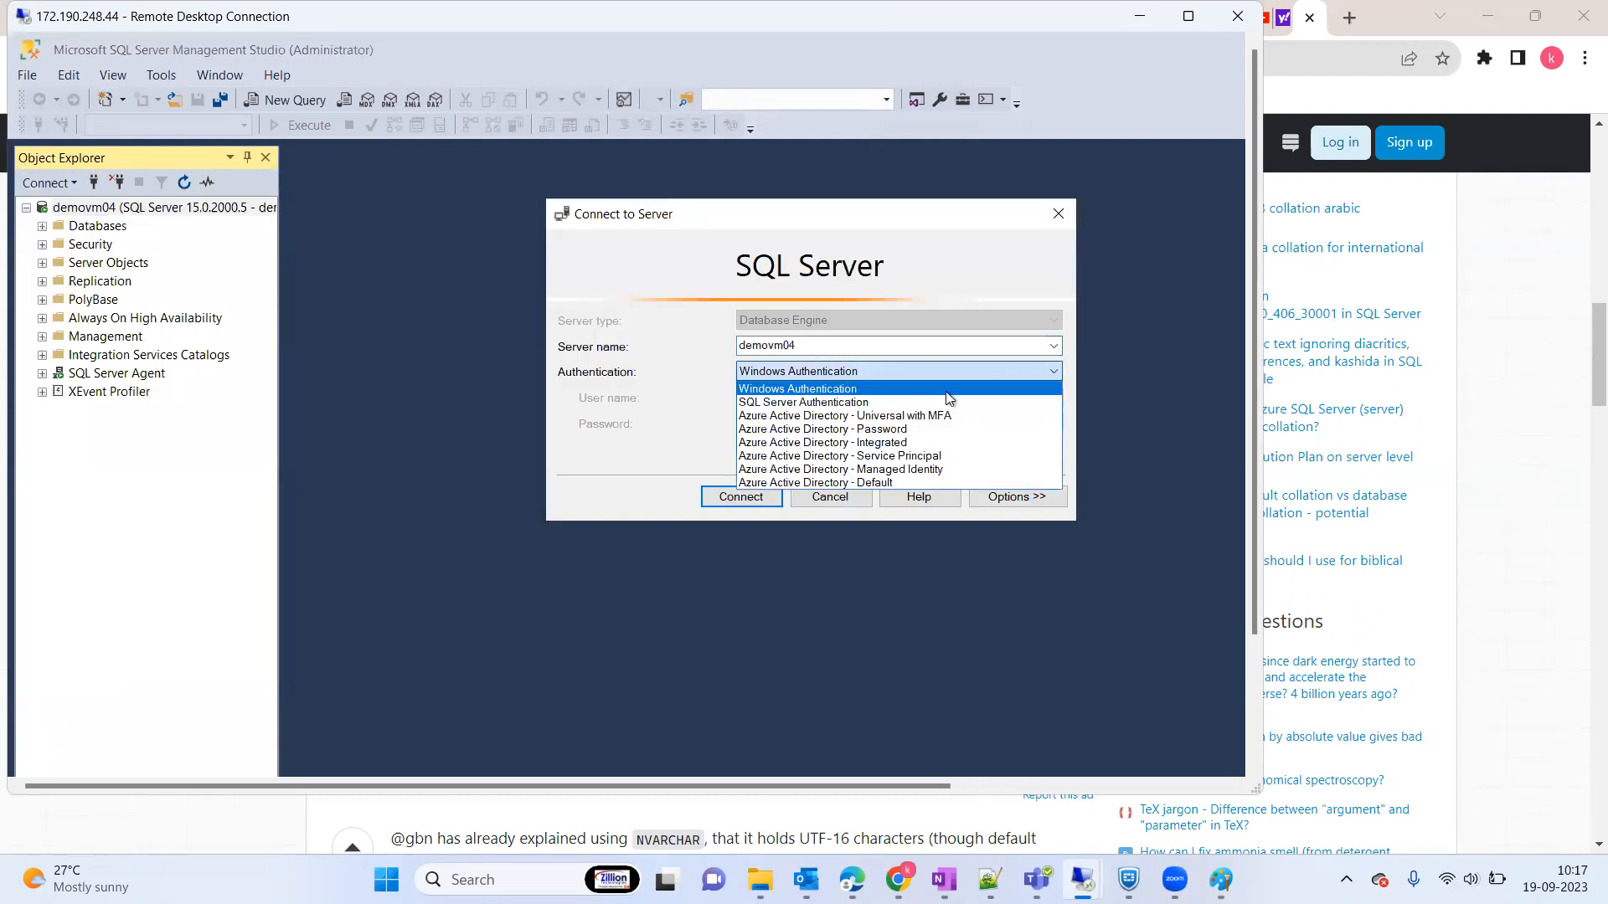
{"action": "left_click", "coordinate": [820, 405]}
{"action": "left_click", "coordinate": [795, 400]}
{"action": "type", "text": "sa"}
{"action": "key", "text": "Tab"}
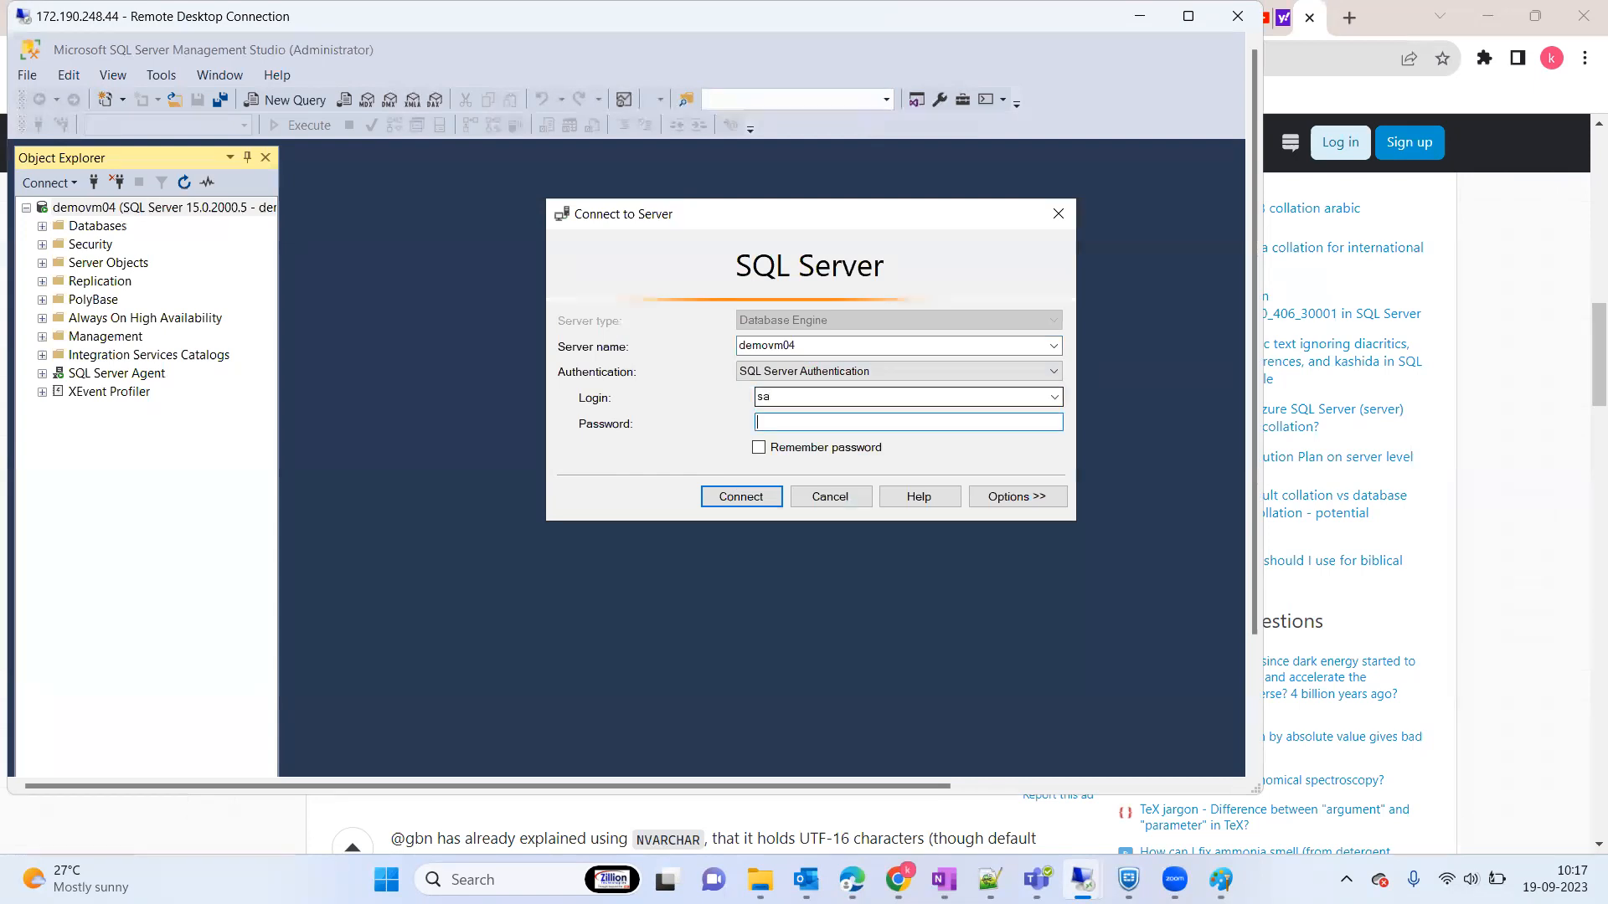
{"action": "type", "text": "************"}
{"action": "key", "text": "Return"}
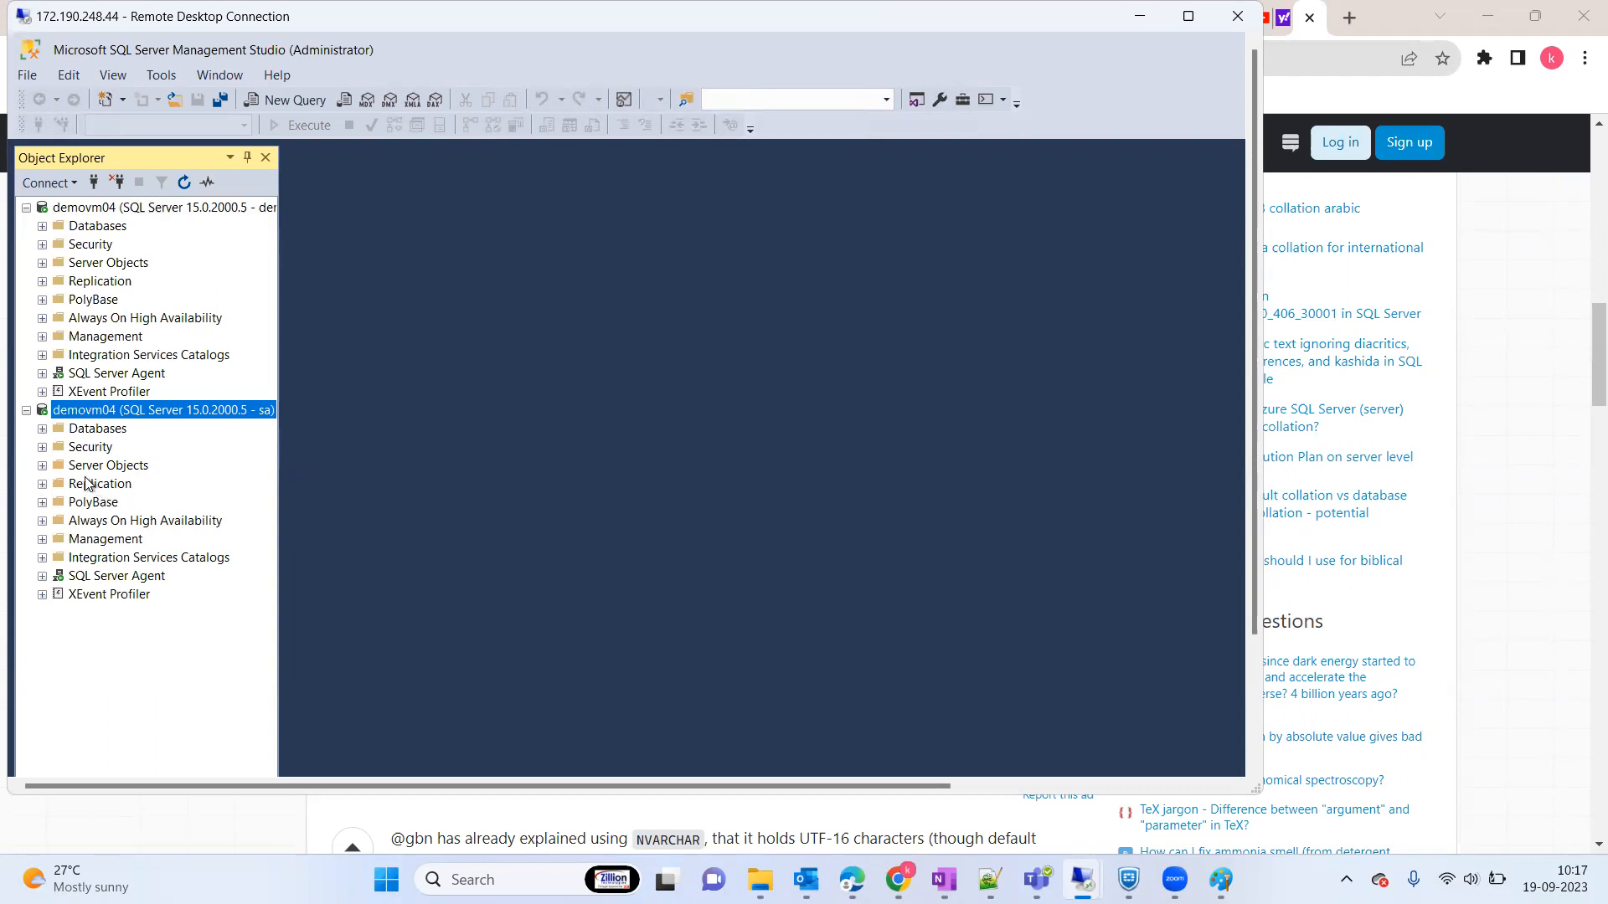
Step: Start a New Login from Security > Logins under the sa connection
{"action": "left_click", "coordinate": [43, 447]}
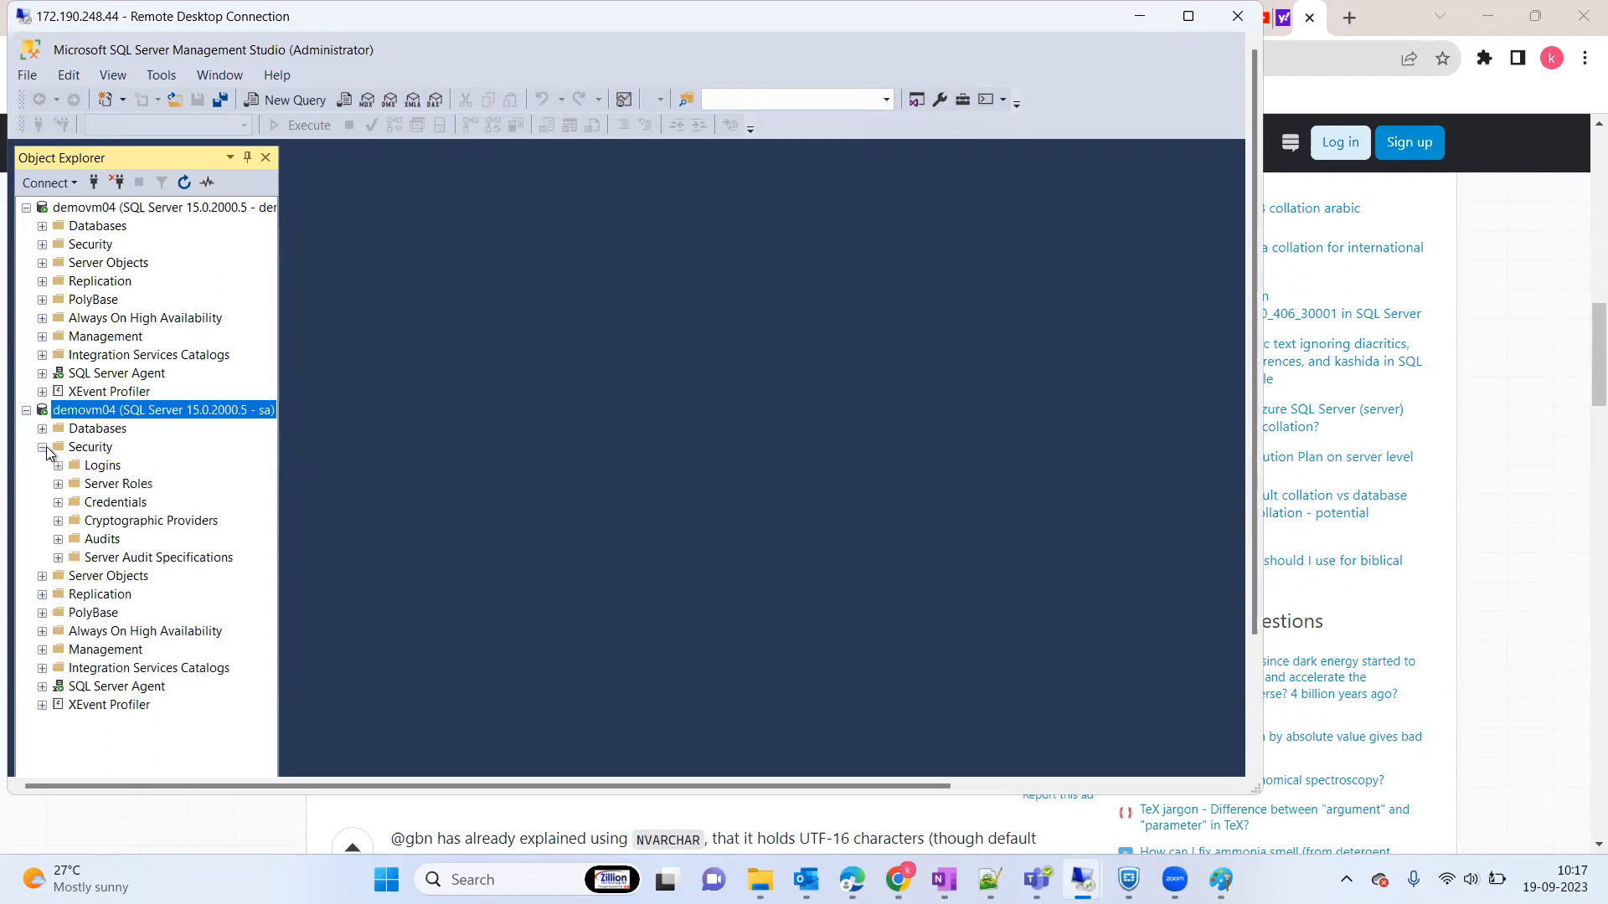
{"action": "left_click", "coordinate": [58, 466]}
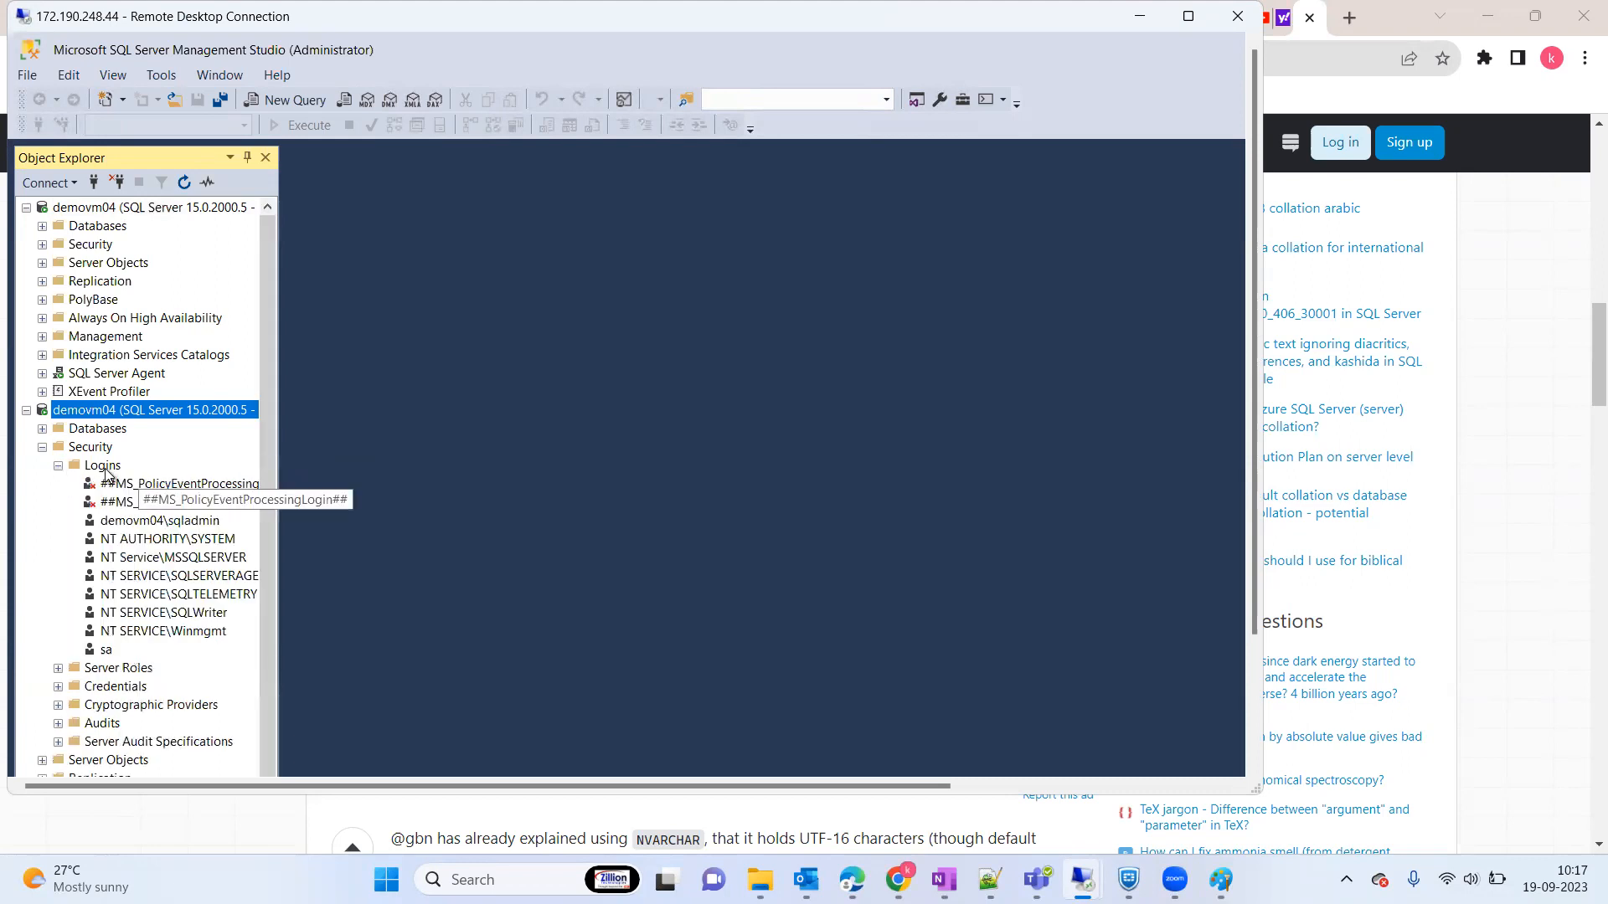
{"action": "left_click", "coordinate": [103, 467]}
{"action": "right_click", "coordinate": [104, 473]}
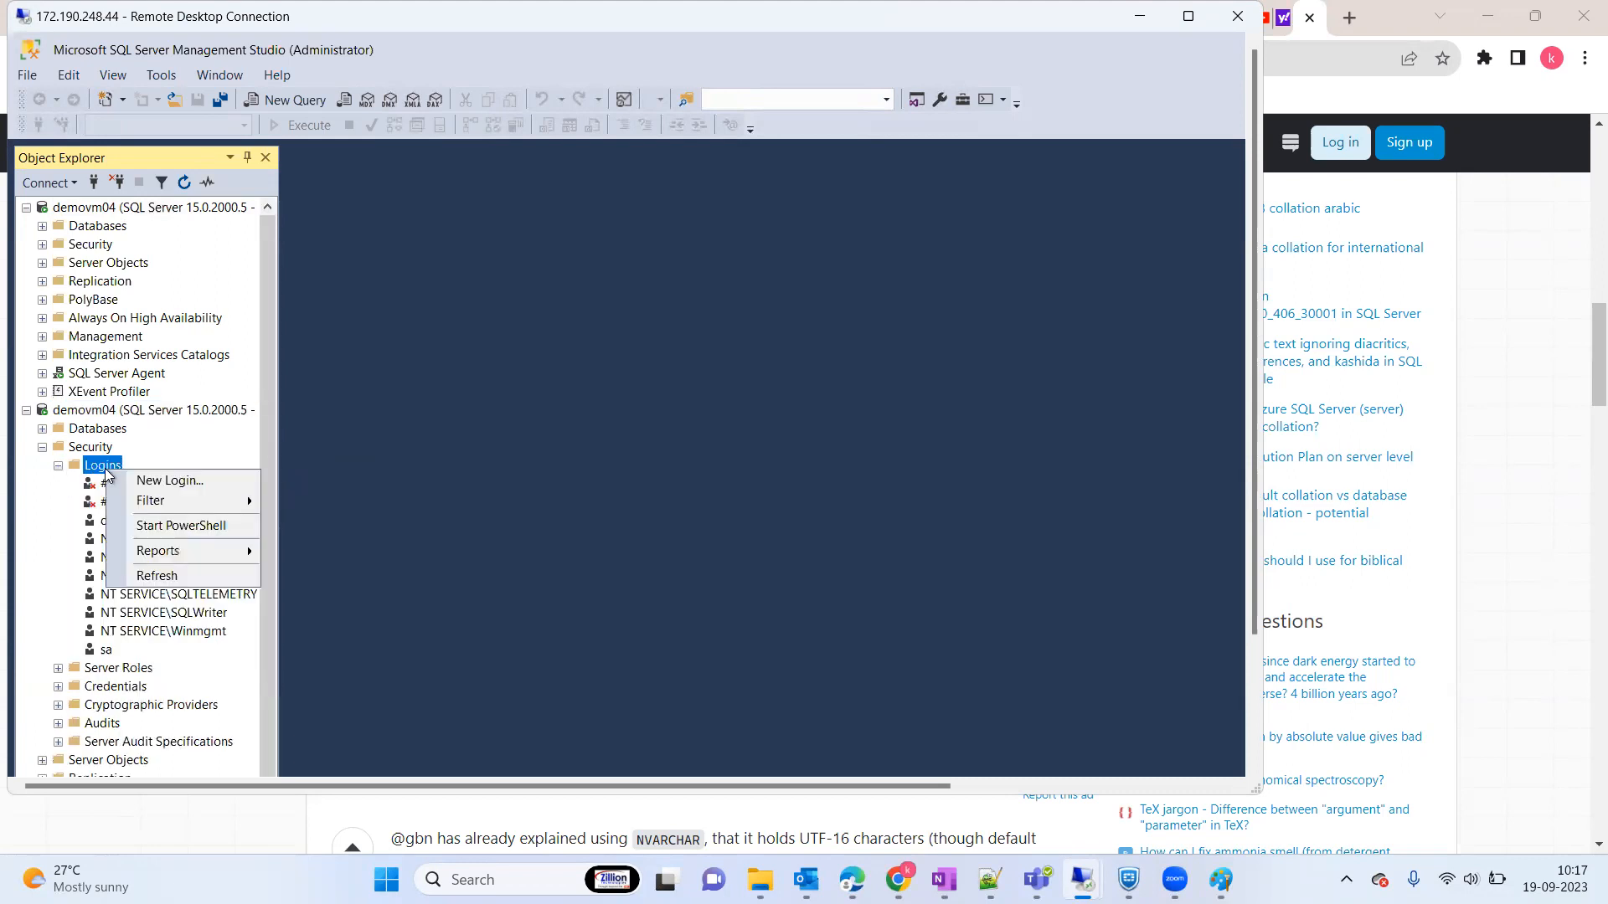
{"action": "left_click", "coordinate": [167, 480]}
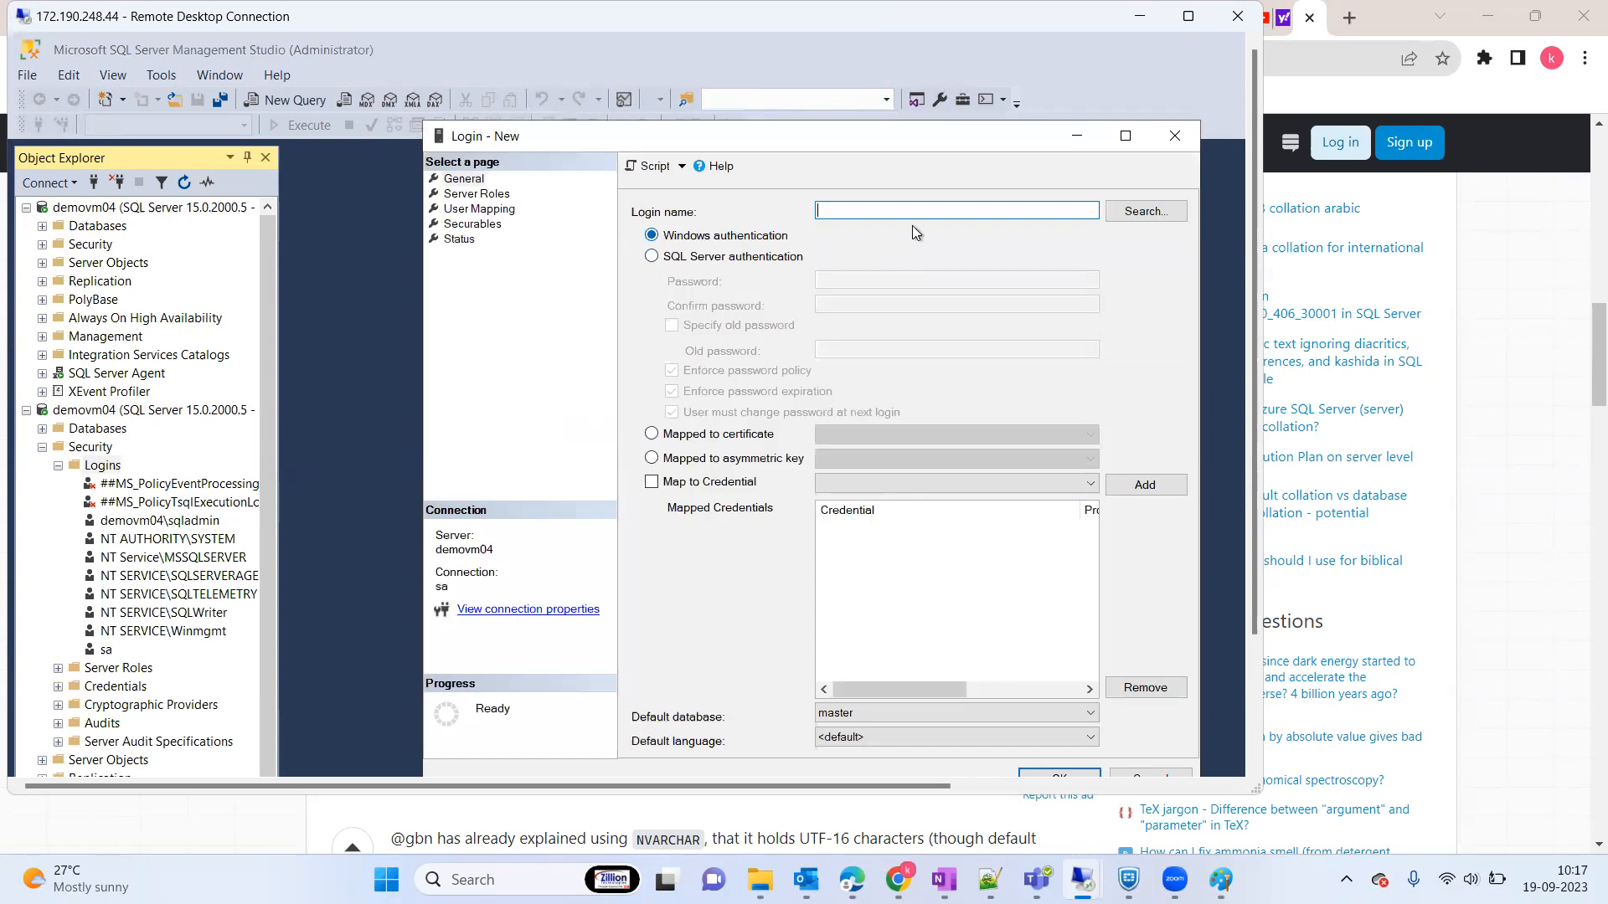
Step: Choose SQL Server authentication, enter the login name, then type and confirm its password
{"action": "left_click", "coordinate": [653, 256]}
{"action": "left_click", "coordinate": [866, 209]}
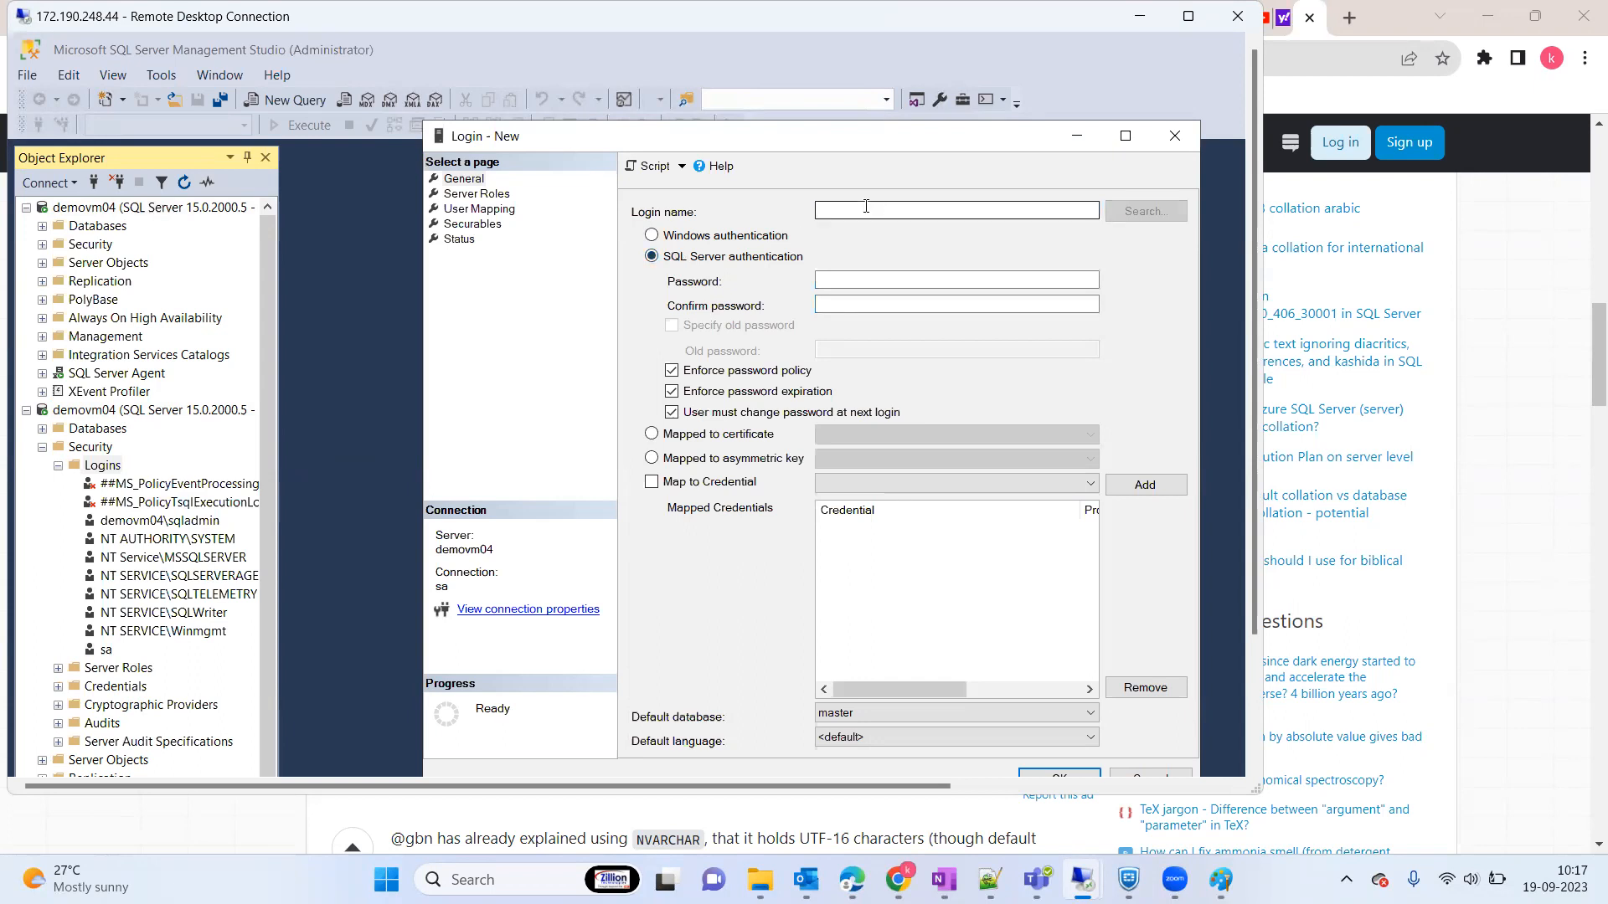
{"action": "type", "text": "udit"}
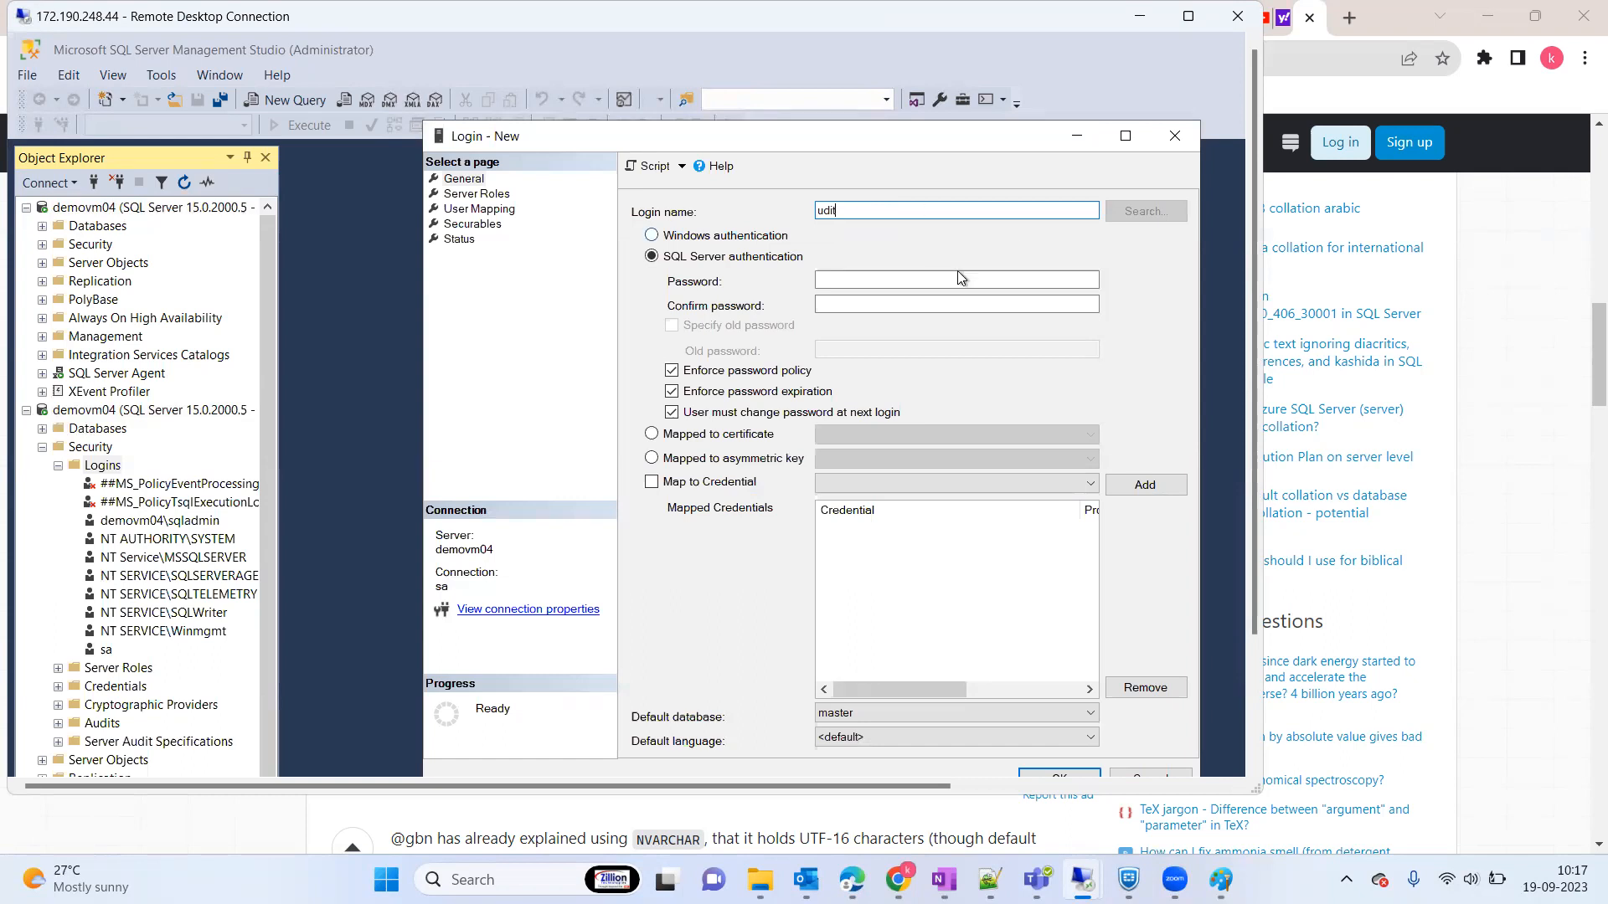
{"action": "left_click", "coordinate": [857, 285]}
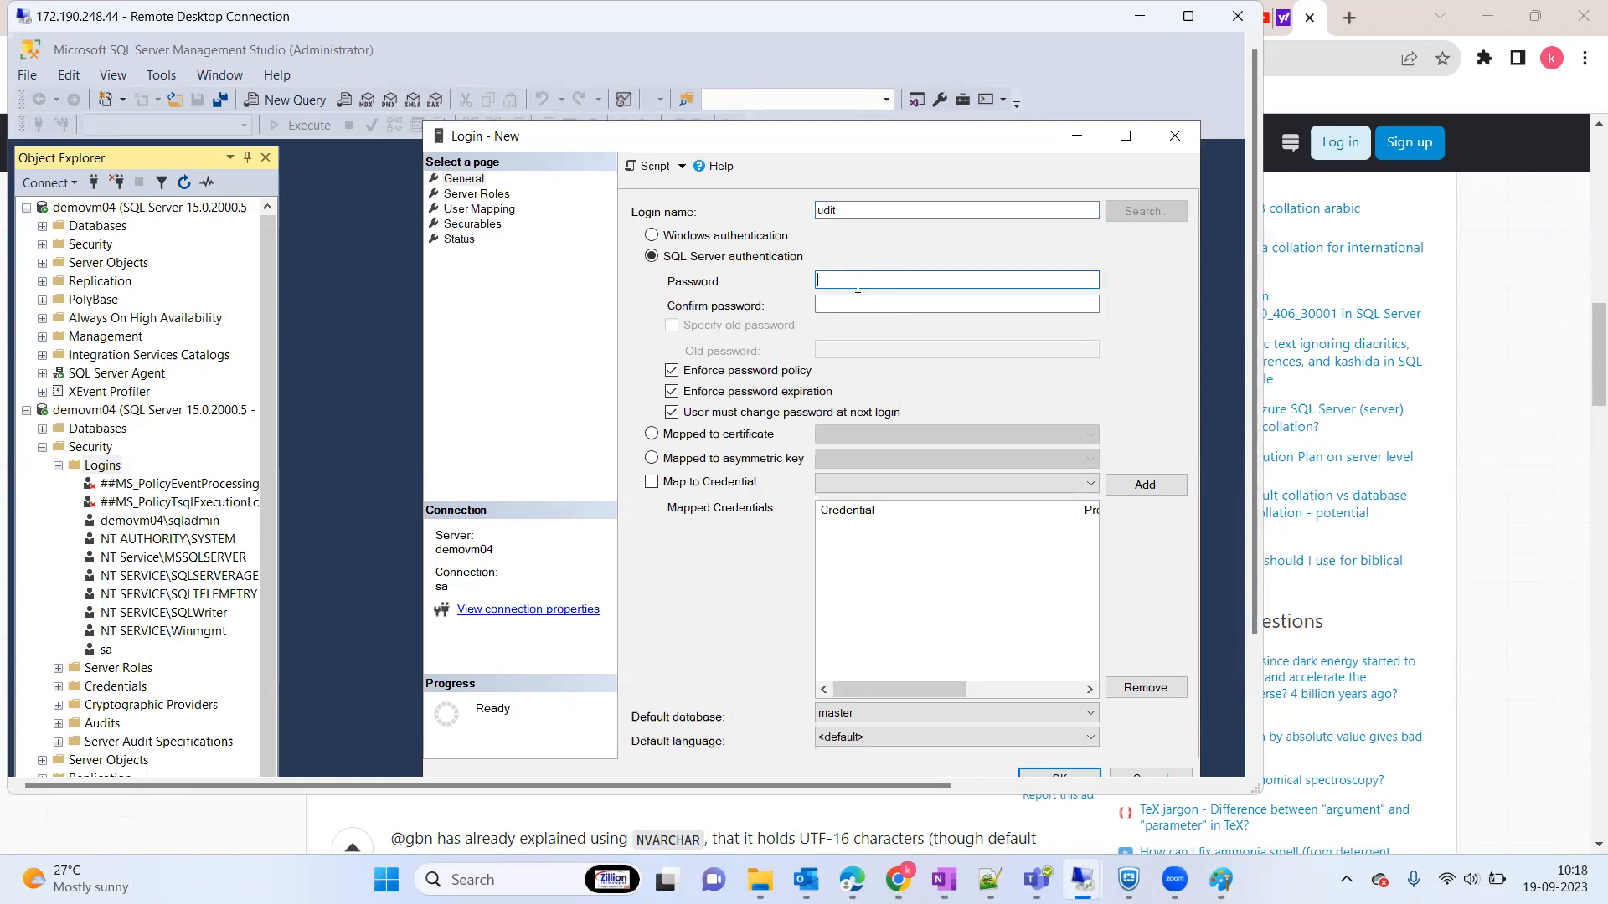
{"action": "type", "text": "Pass@123"}
{"action": "key", "text": "BackSpace"}
{"action": "key", "text": "BackSpace"}
{"action": "key", "text": "BackSpace"}
{"action": "key", "text": "BackSpace"}
{"action": "key", "text": "BackSpace"}
{"action": "key", "text": "BackSpace"}
{"action": "key", "text": "BackSpace"}
{"action": "key", "text": "BackSpace"}
{"action": "type", "text": "Pass@1234567"}
{"action": "key", "text": "Tab"}
{"action": "type", "text": "Pass@123"}
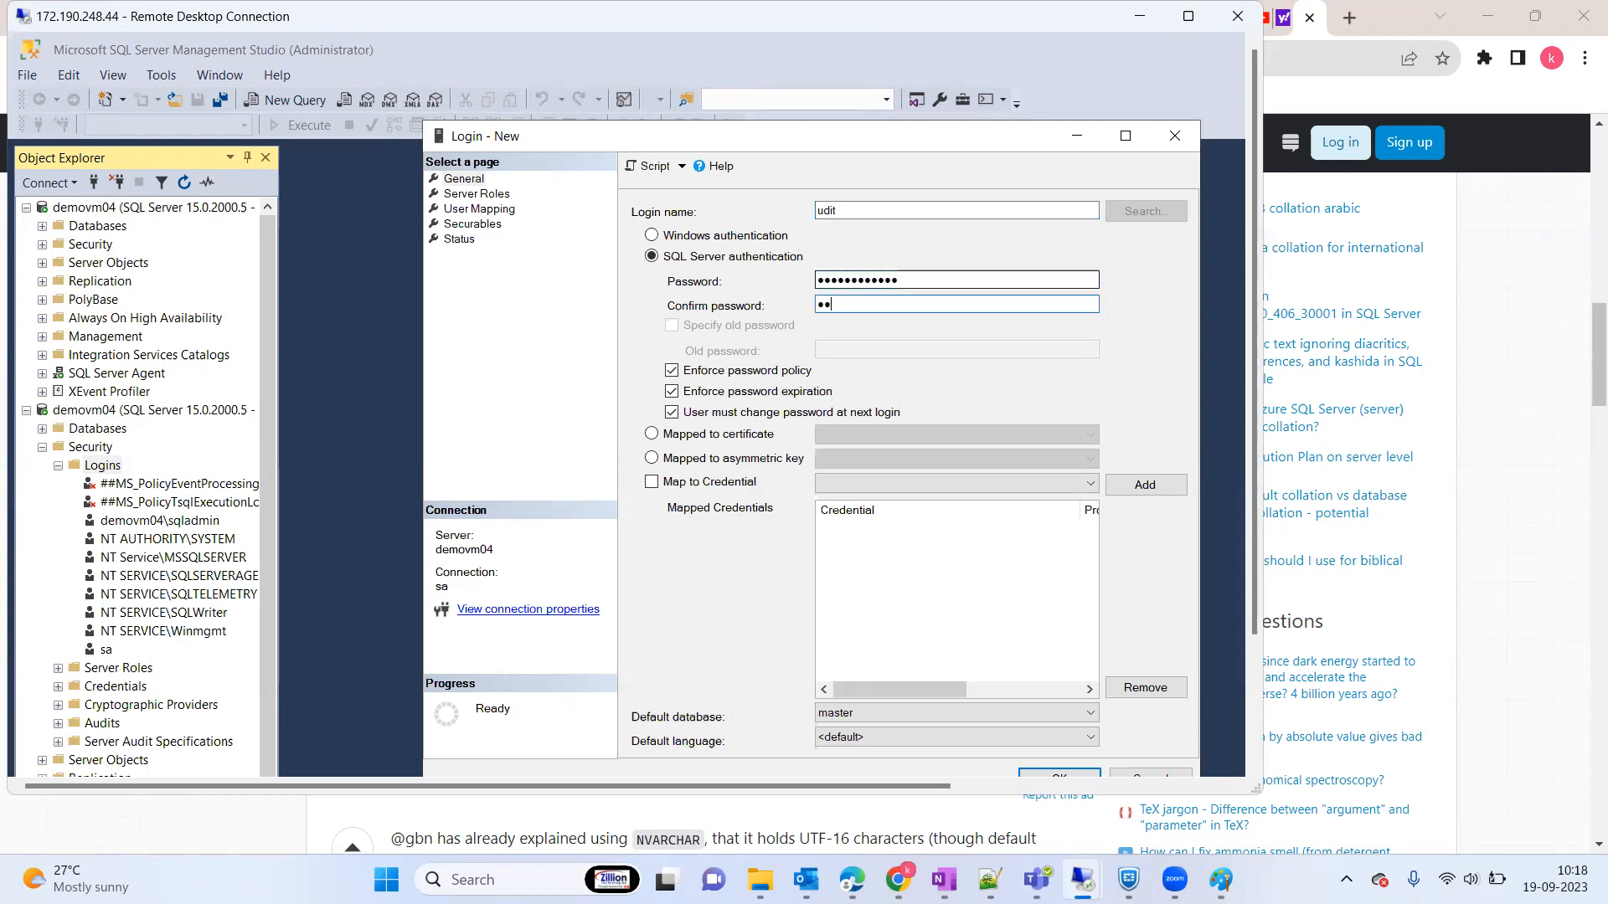
{"action": "type", "text": "4567"}
Step: Turn off password policy enforcement and grant the login the sysadmin server role
{"action": "left_click", "coordinate": [721, 371]}
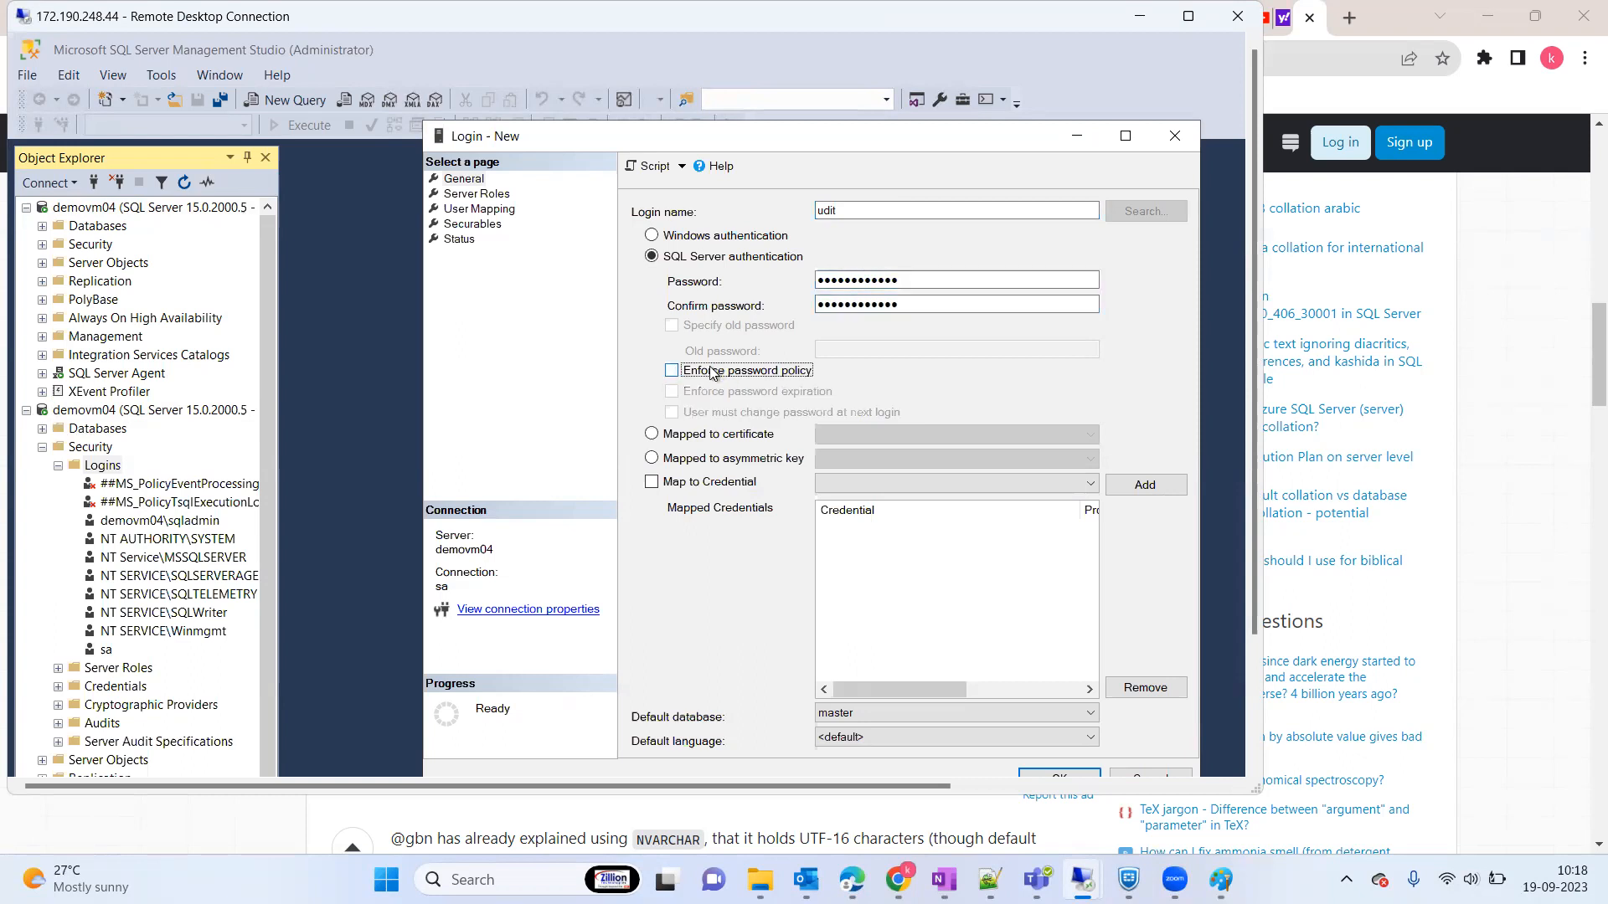
{"action": "left_click", "coordinate": [504, 196]}
{"action": "left_click", "coordinate": [638, 389]}
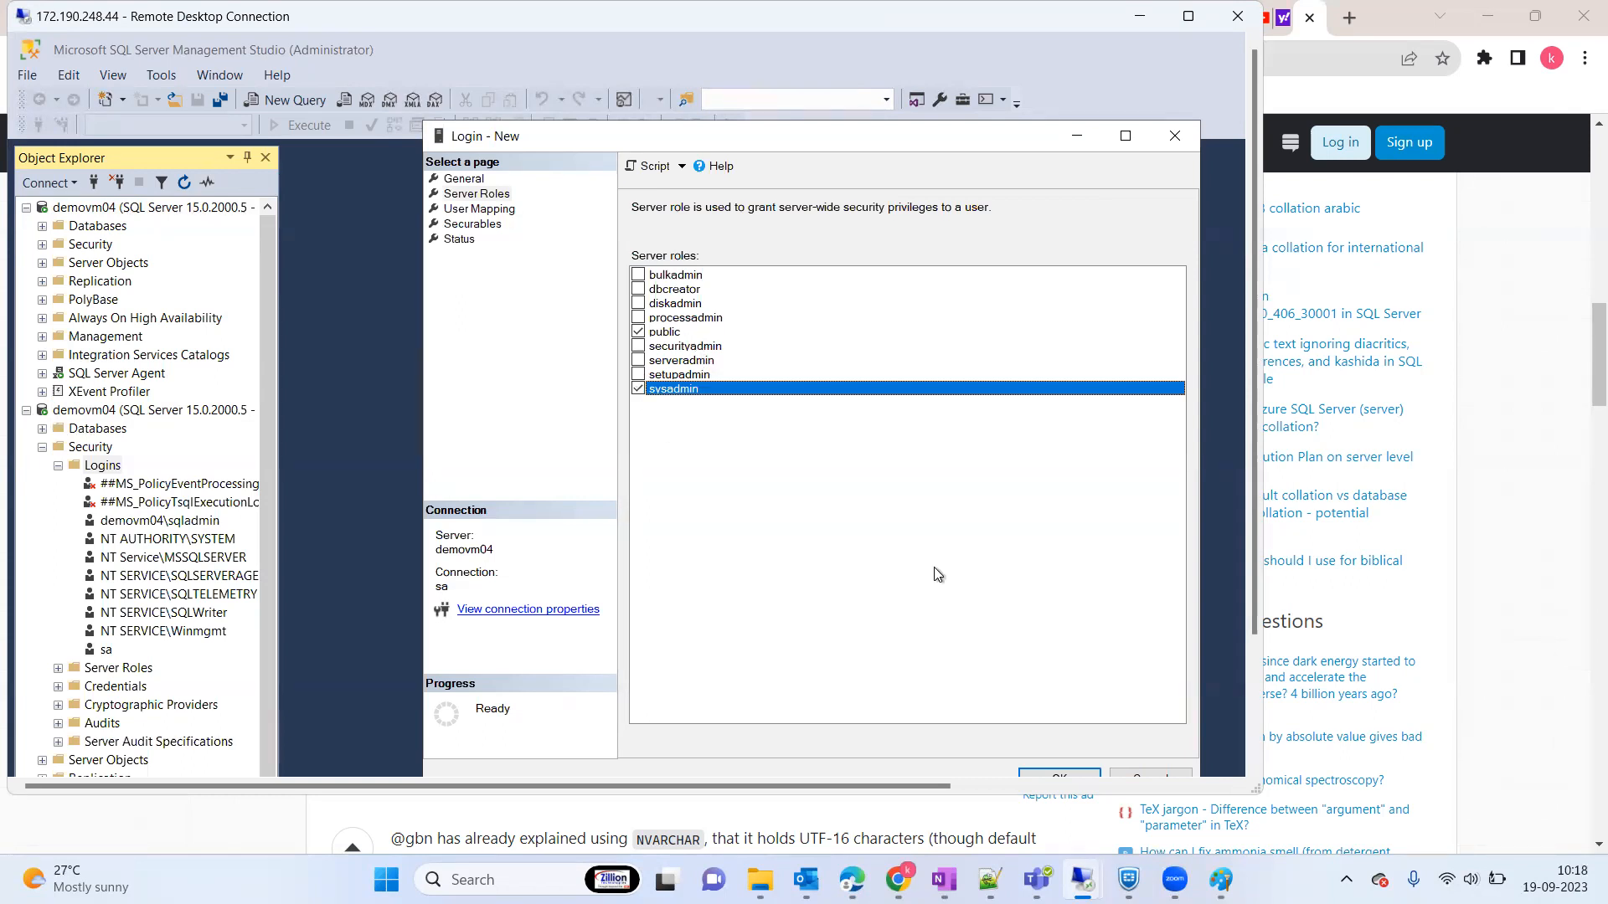
{"action": "left_click", "coordinate": [1127, 136]}
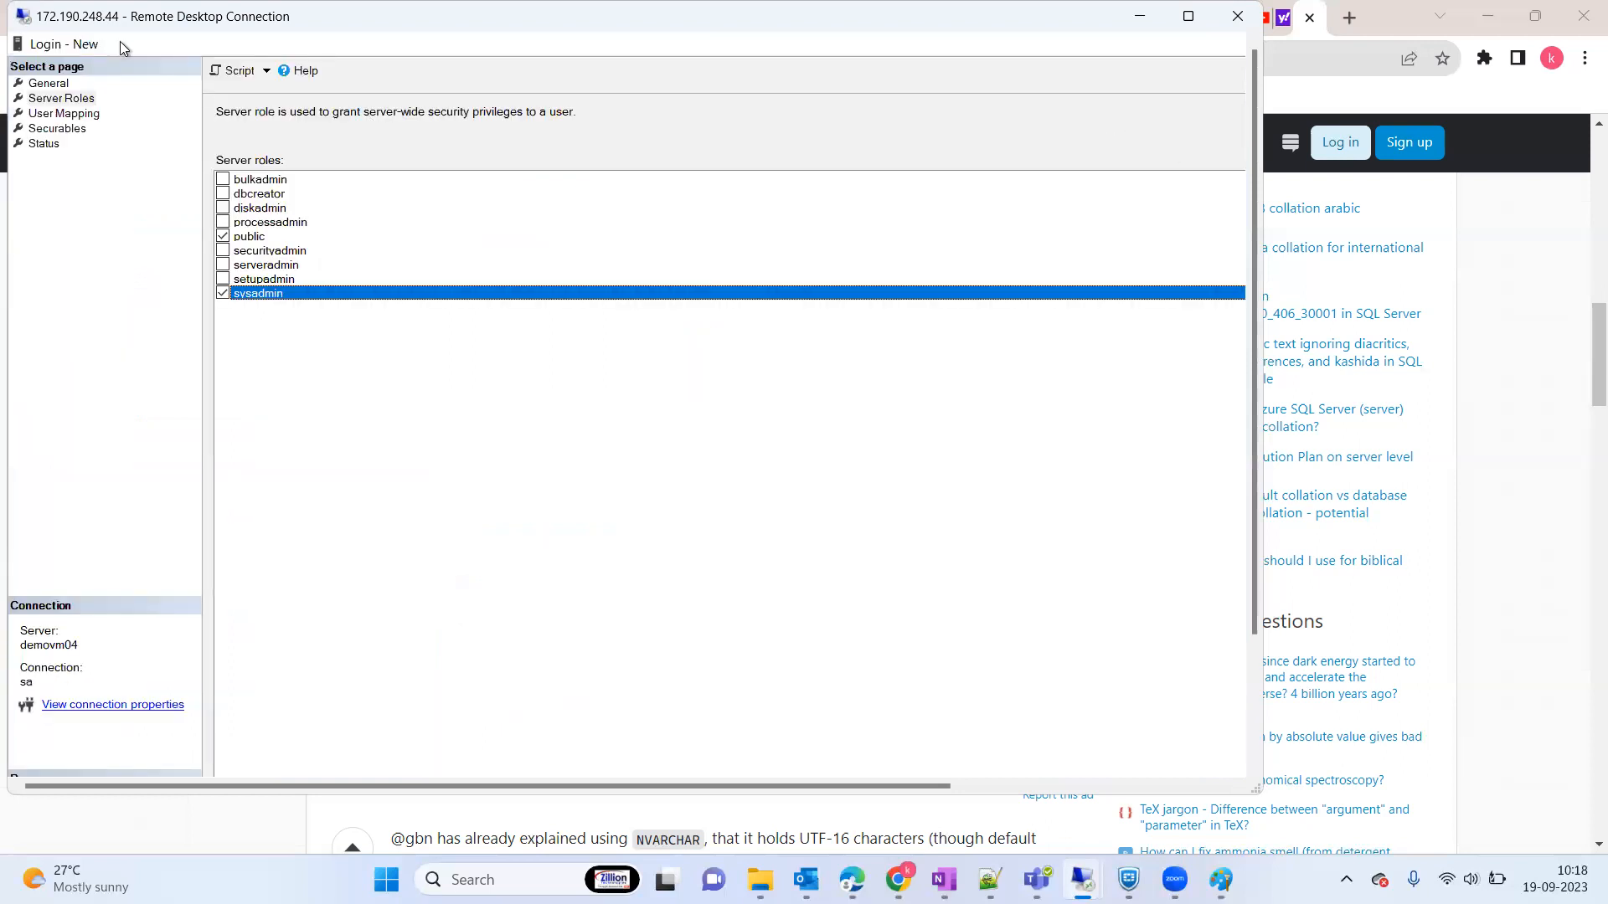
{"action": "left_click_drag", "start_coordinate": [127, 43], "coordinate": [133, 164]}
Step: Script the login to a new query window, also tick processadmin, and create the login with OK
{"action": "left_click", "coordinate": [238, 193]}
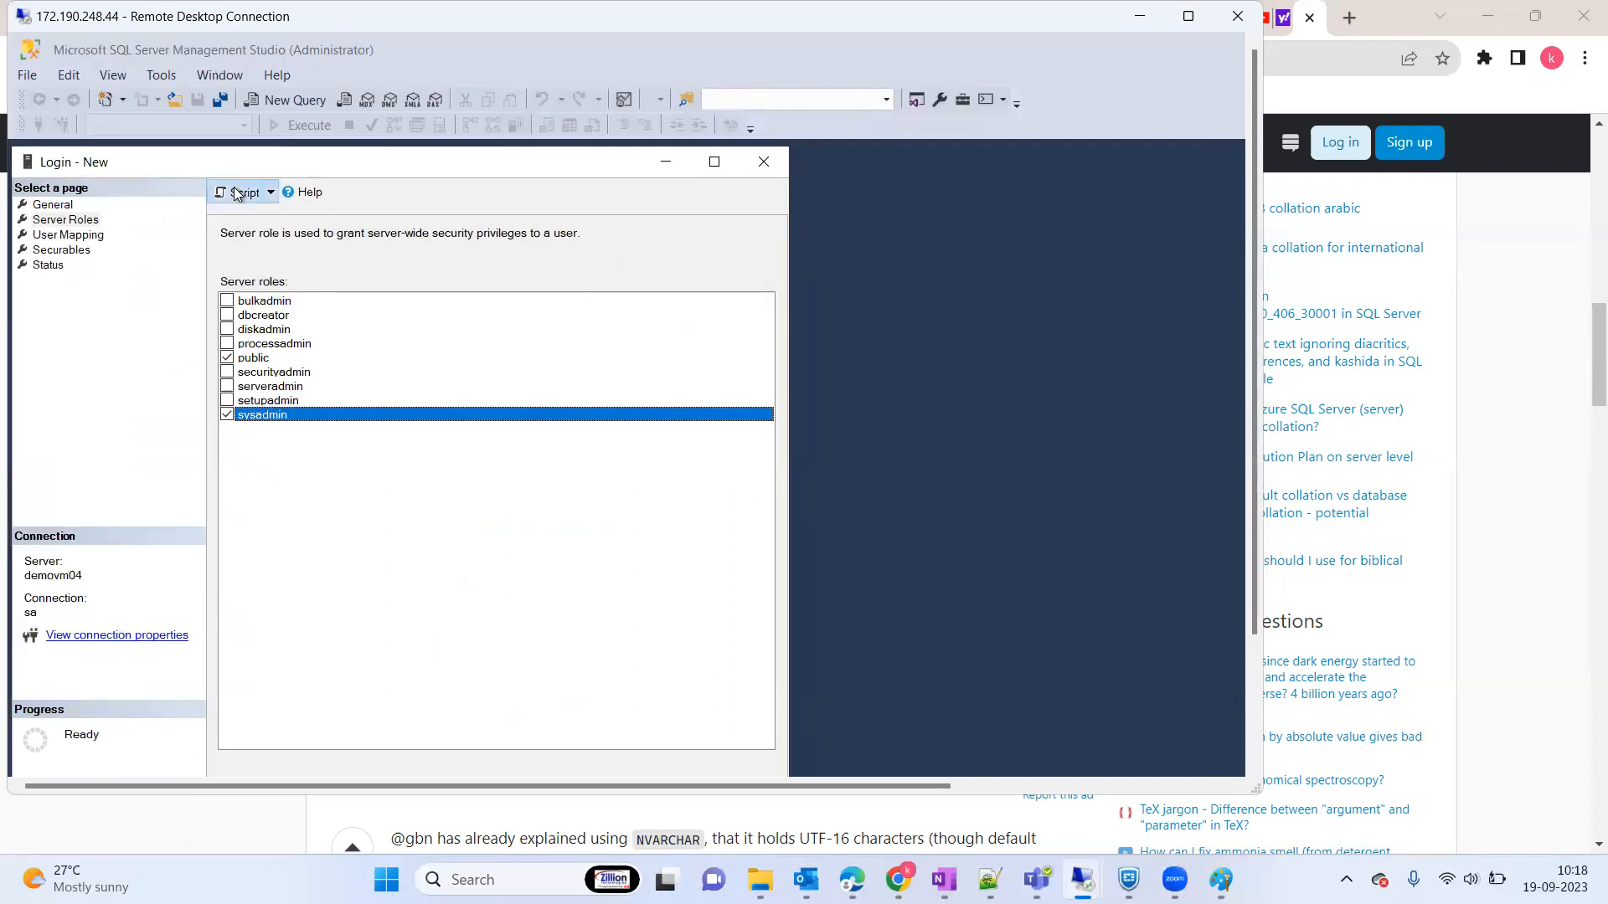
{"action": "left_click", "coordinate": [714, 164]}
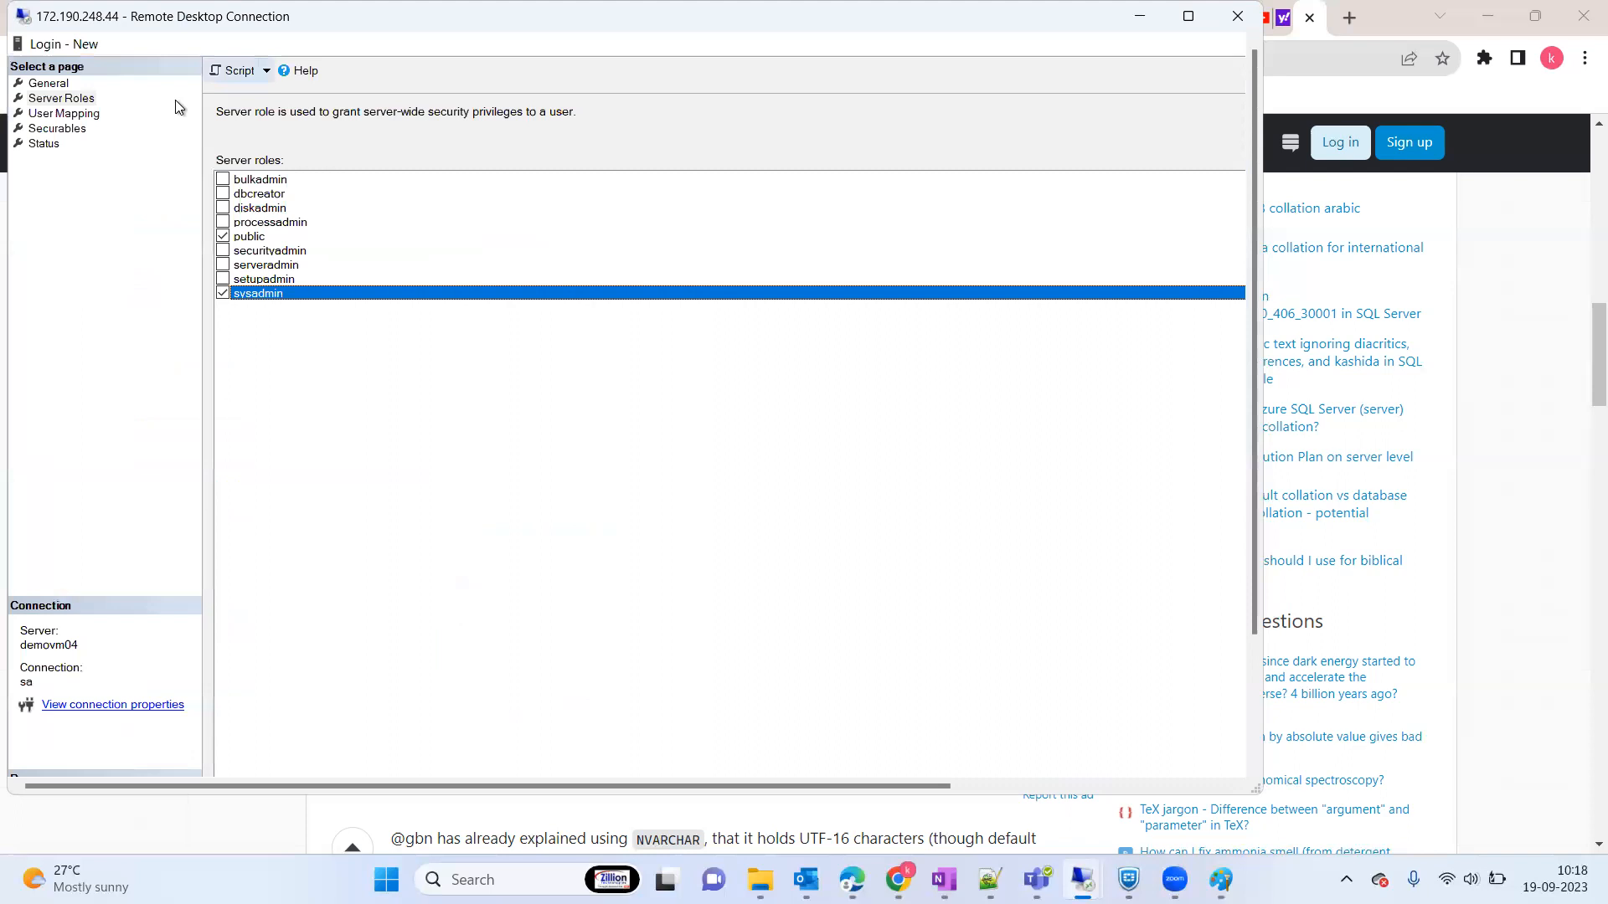
{"action": "left_click", "coordinate": [1187, 16]}
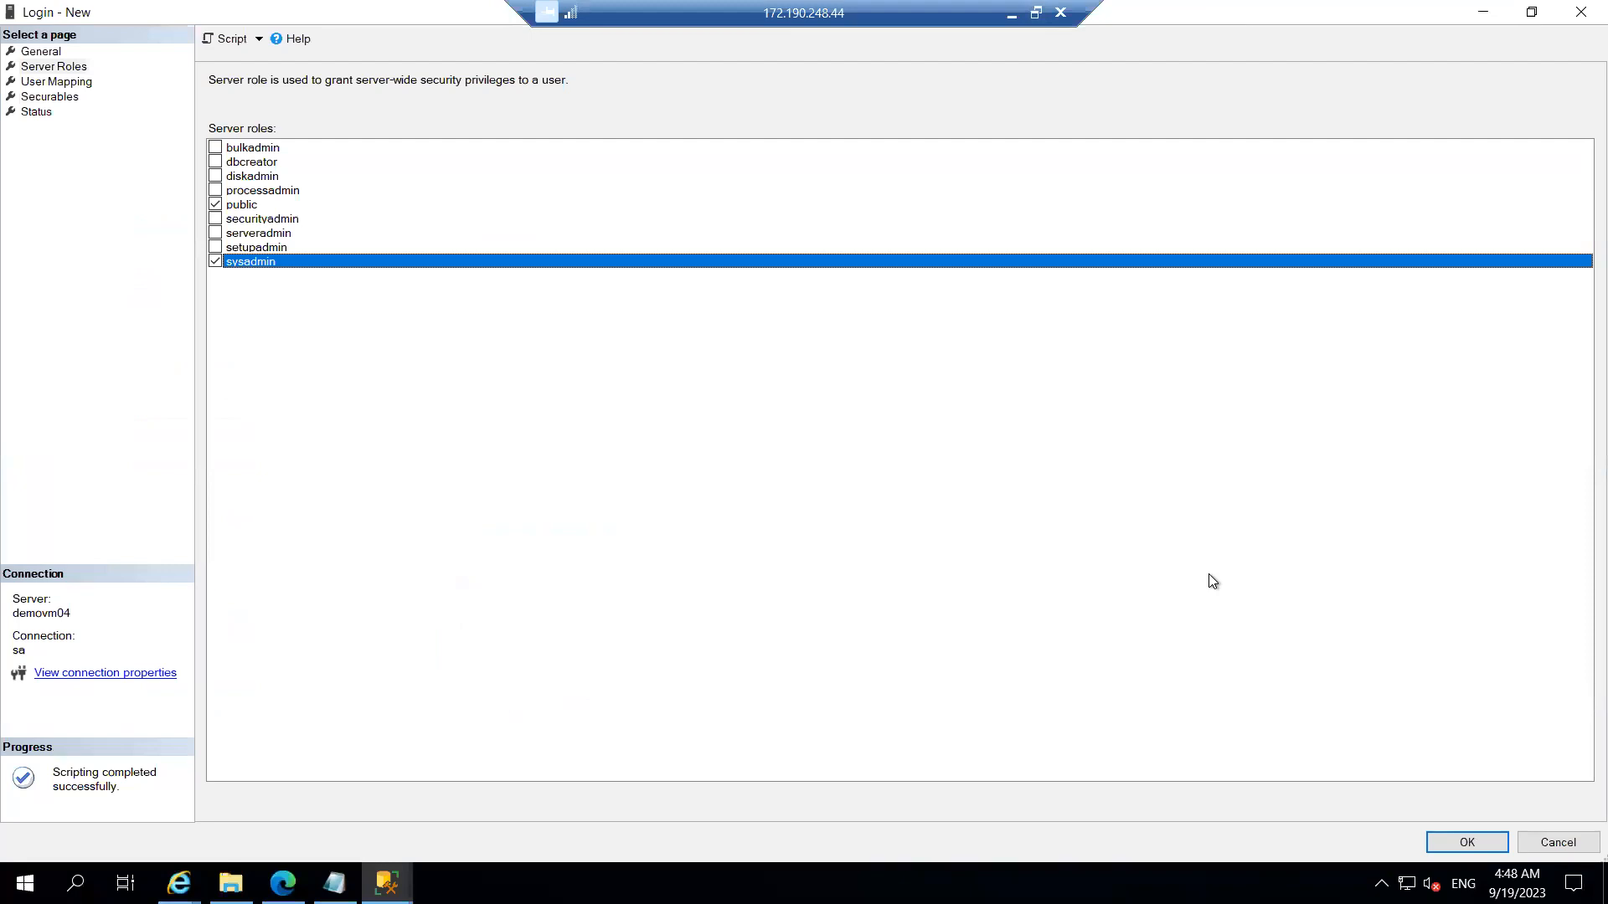
{"action": "left_click", "coordinate": [1520, 192]}
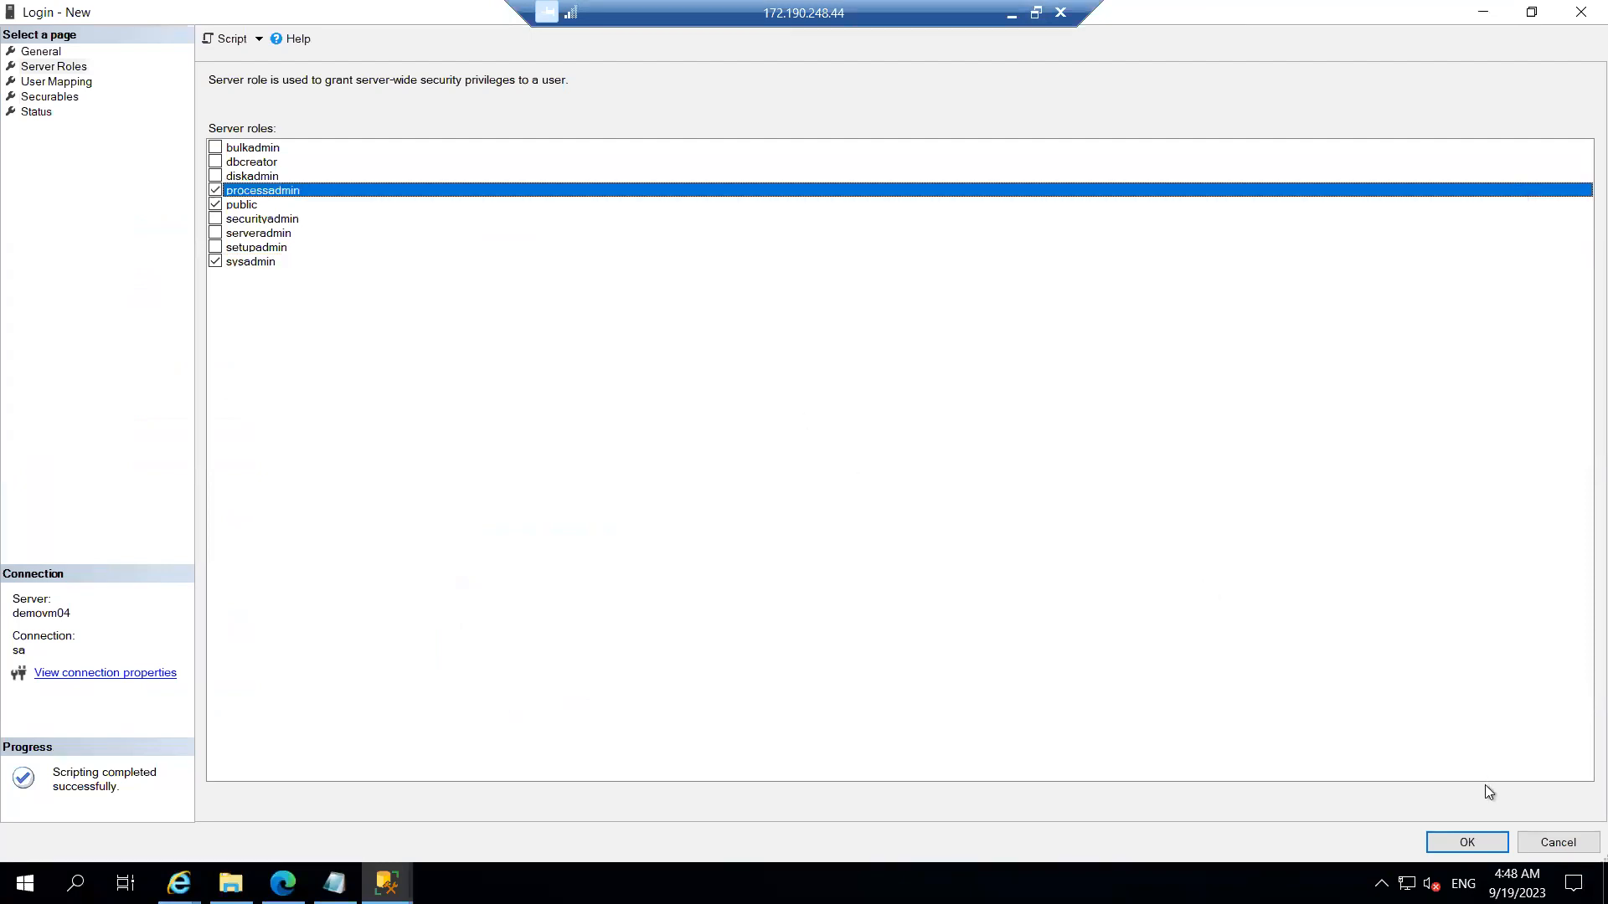
{"action": "left_click", "coordinate": [1467, 842]}
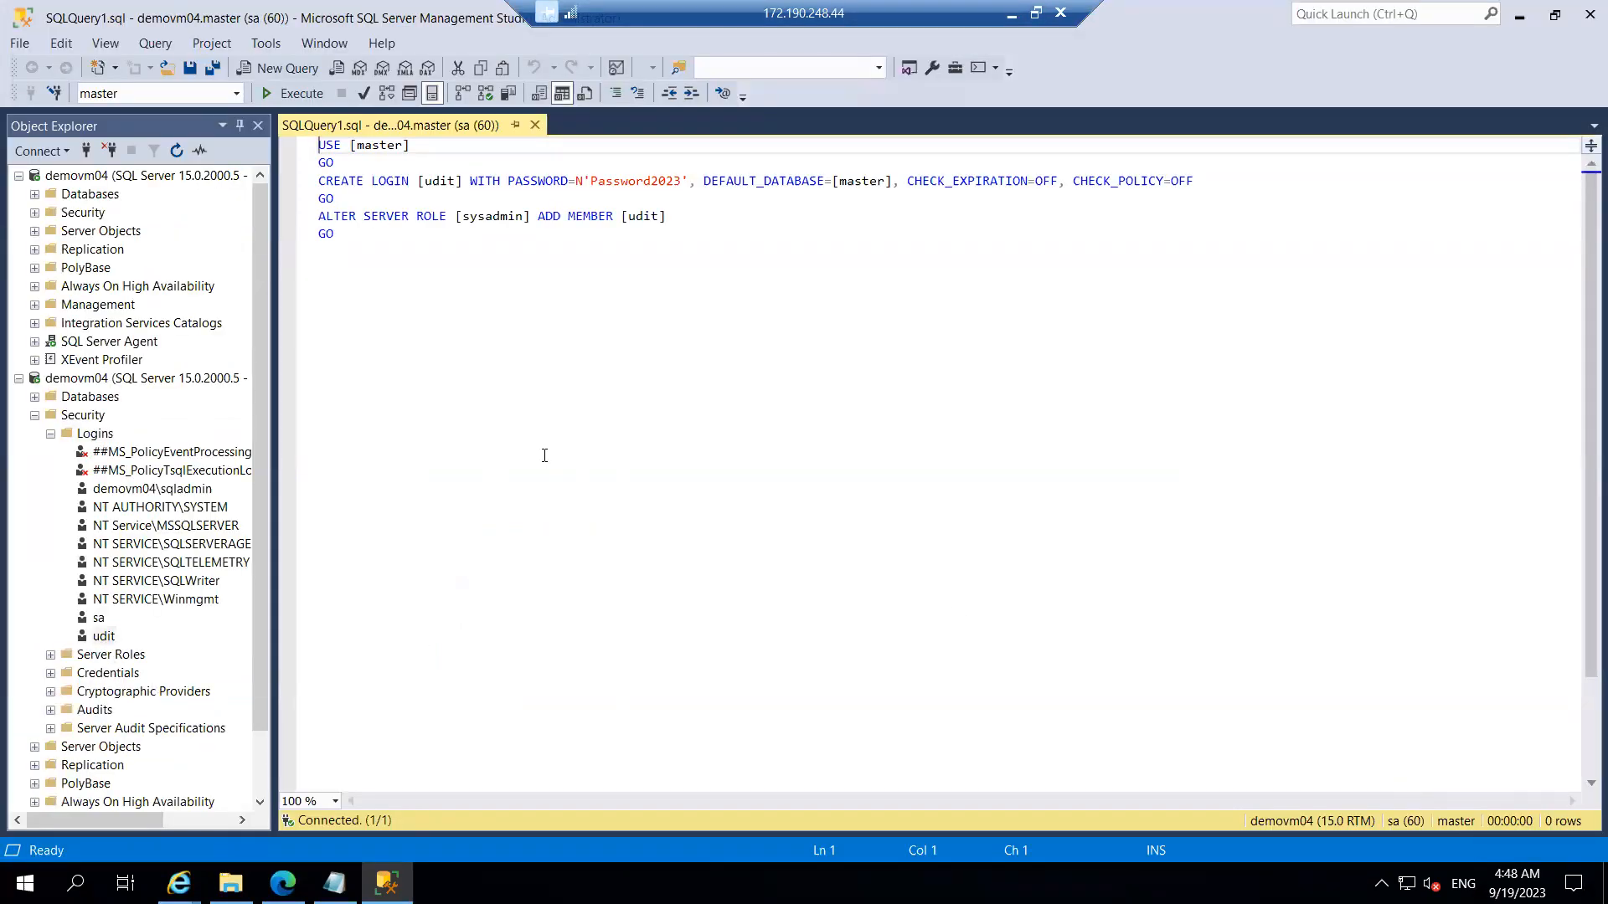
Step: Replace the login name with 'test' in the CREATE LOGIN and ALTER SERVER ROLE lines, then execute
{"action": "left_click", "coordinate": [454, 180]}
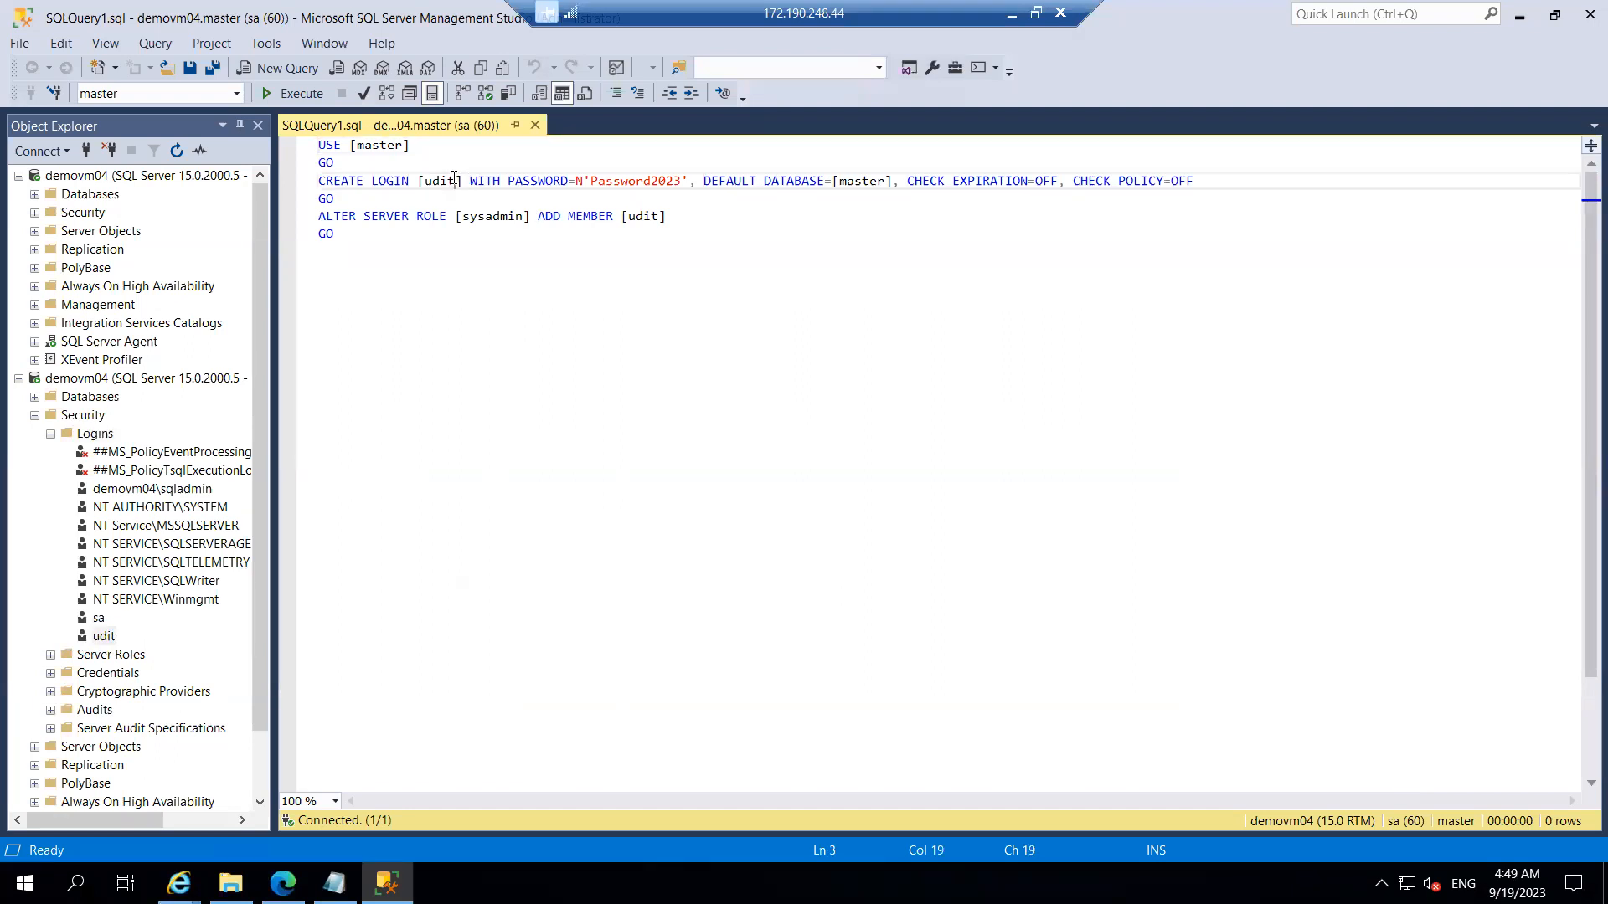
{"action": "key", "text": "BackSpace"}
{"action": "key", "text": "BackSpace"}
{"action": "key", "text": "BackSpace"}
{"action": "key", "text": "BackSpace"}
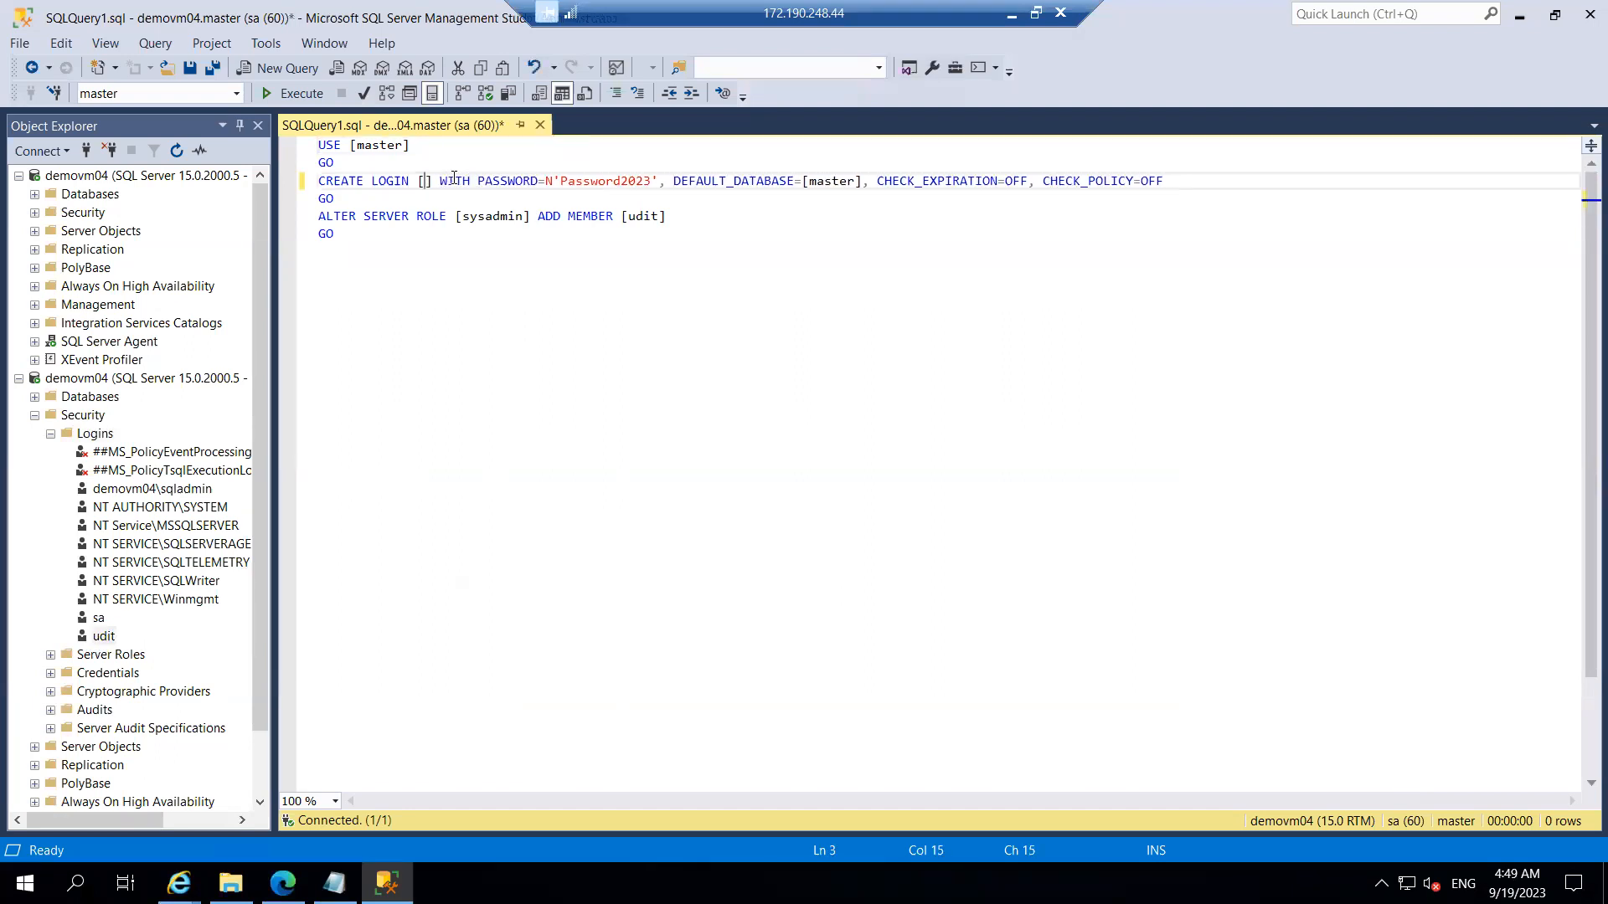
{"action": "type", "text": "test"}
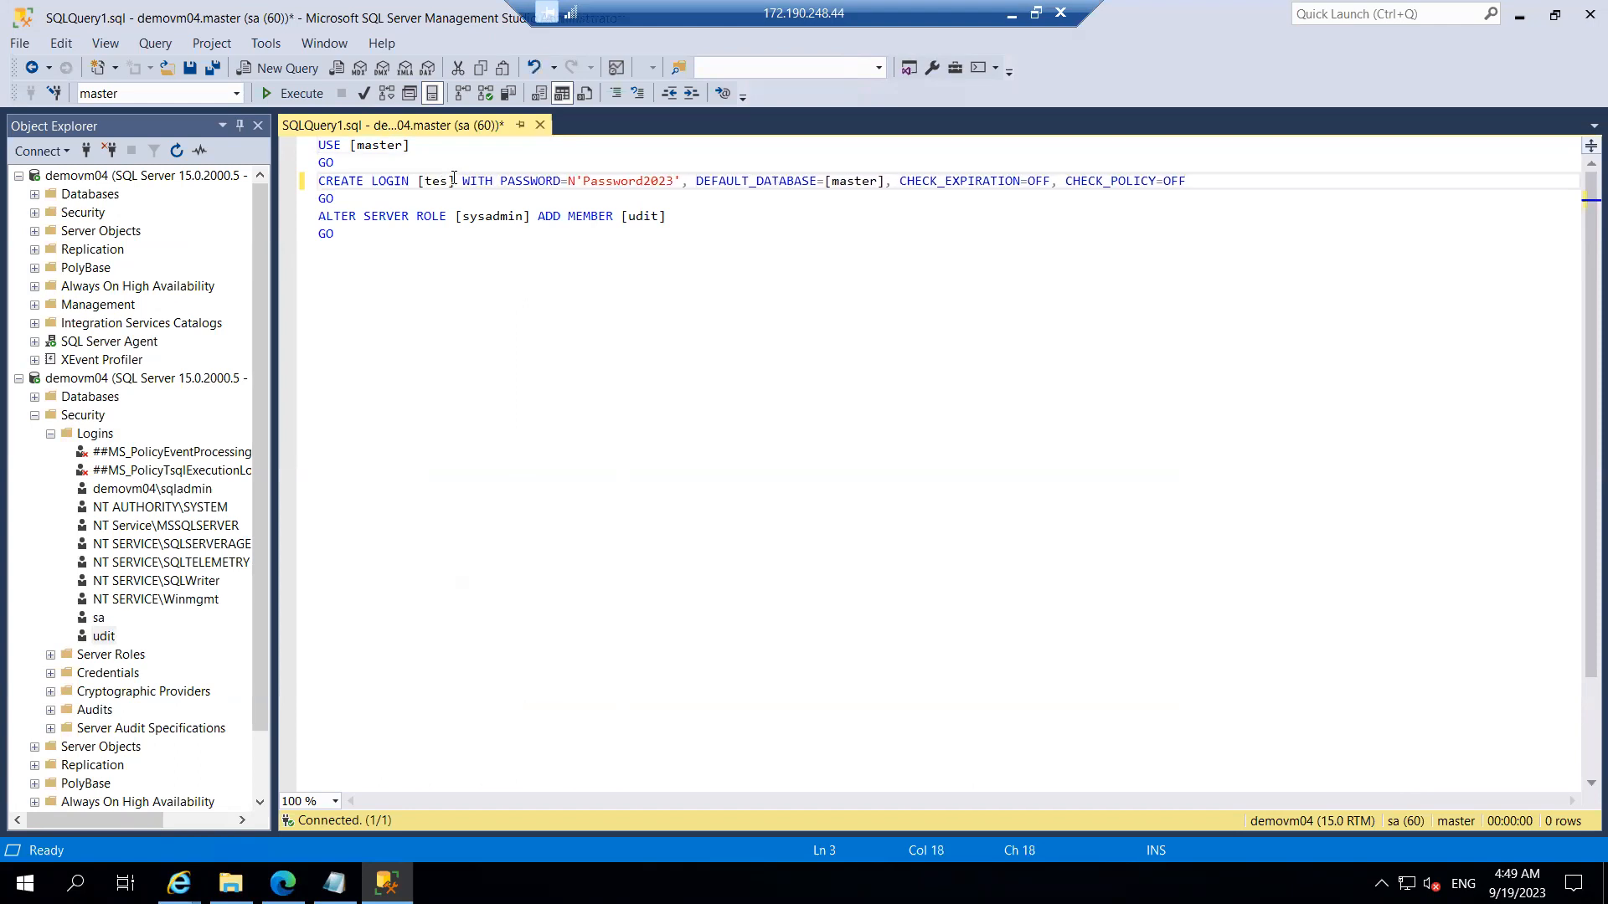
{"action": "left_click", "coordinate": [658, 216]}
{"action": "key", "text": "BackSpace"}
{"action": "key", "text": "BackSpace"}
{"action": "key", "text": "BackSpace"}
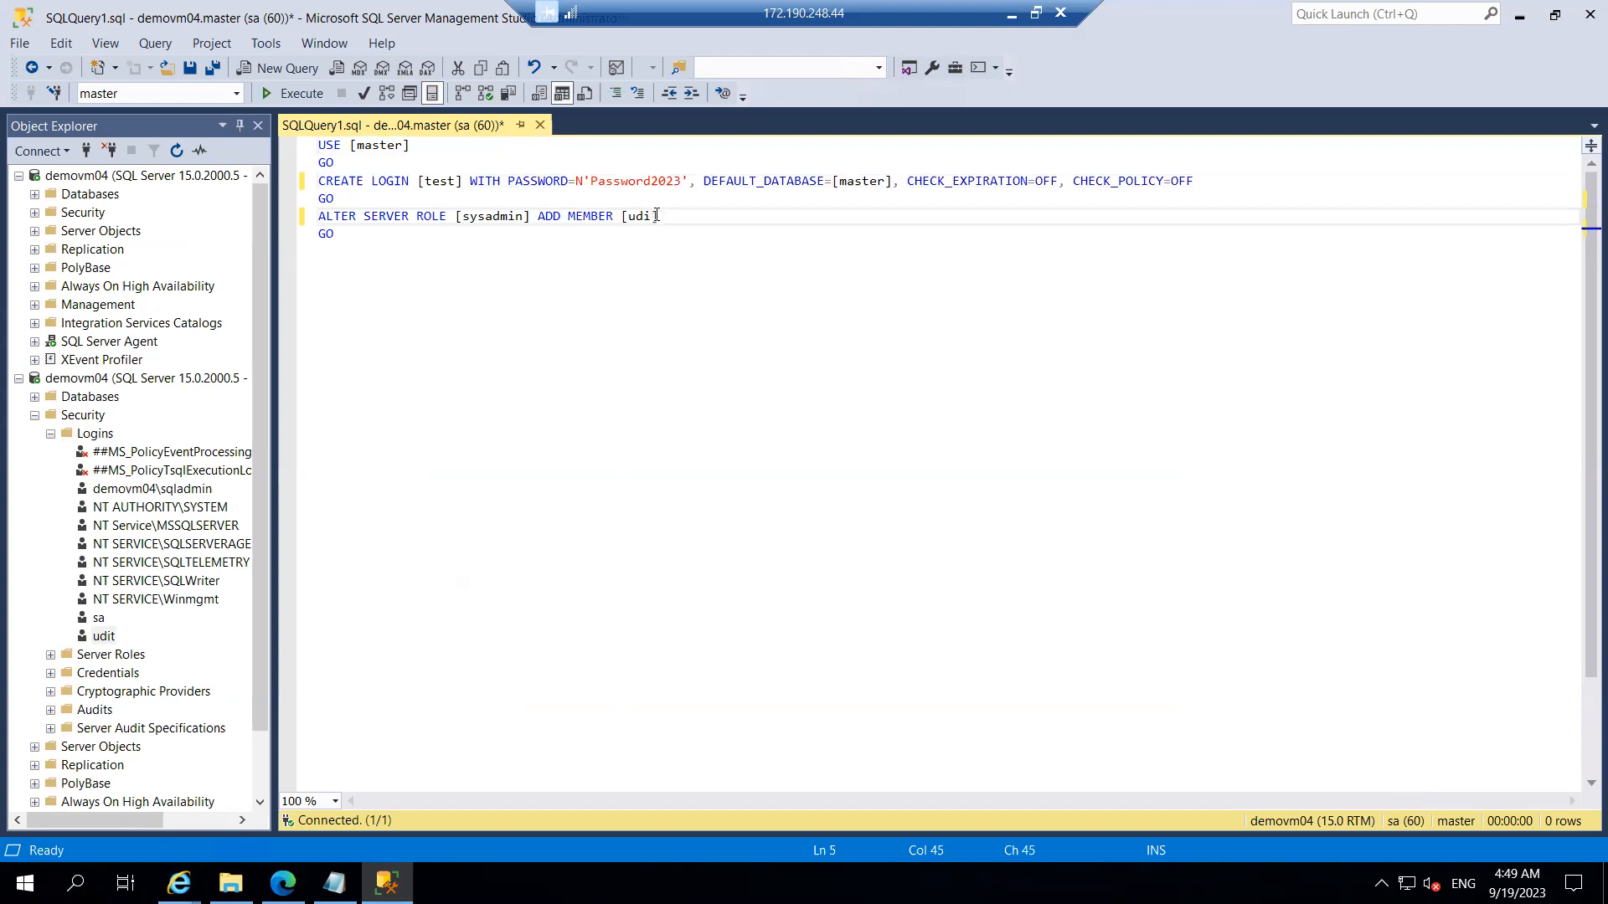
{"action": "key", "text": "BackSpace"}
{"action": "type", "text": "test"}
{"action": "left_click", "coordinate": [295, 93]}
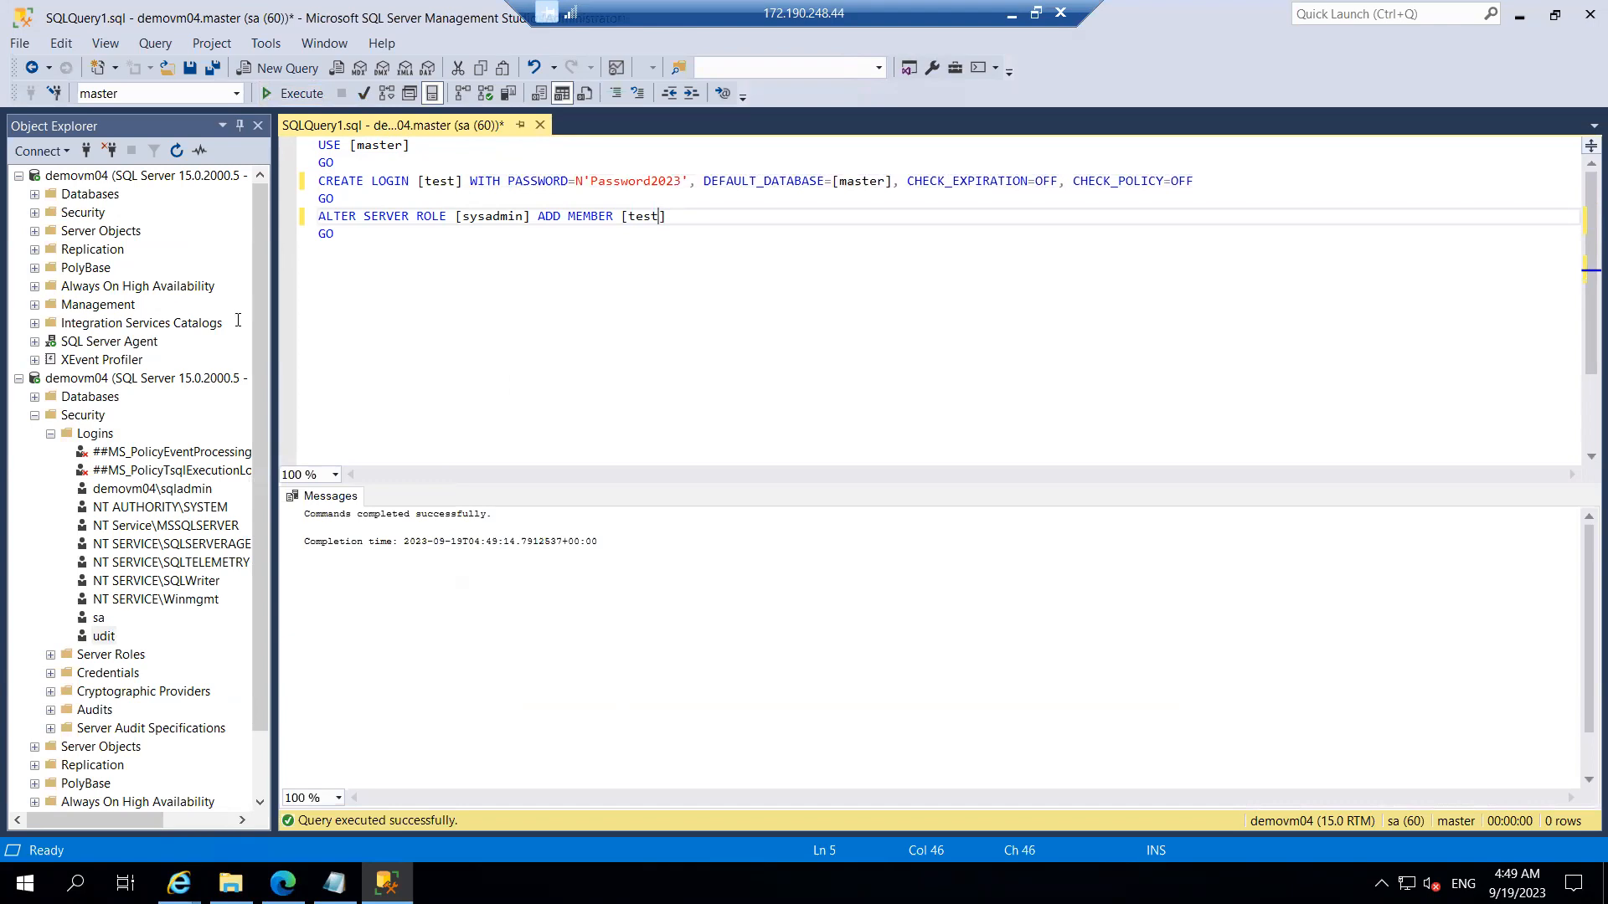
Step: Refresh the second demovm04 server connection in Object Explorer, then disconnect it
{"action": "left_click", "coordinate": [67, 383]}
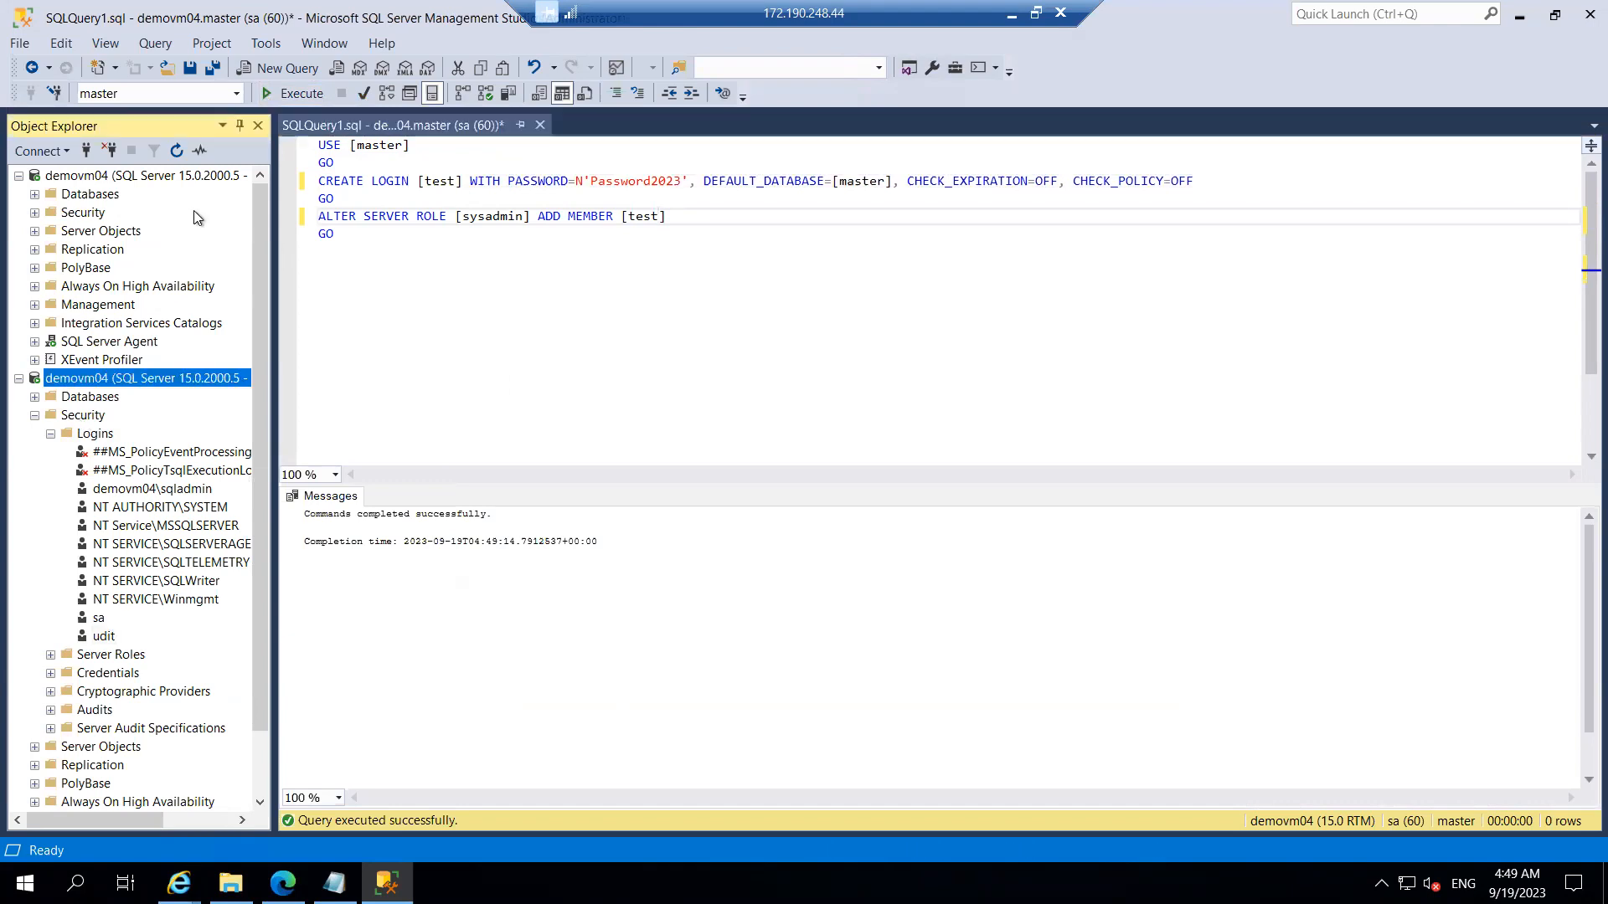
{"action": "left_click", "coordinate": [178, 152]}
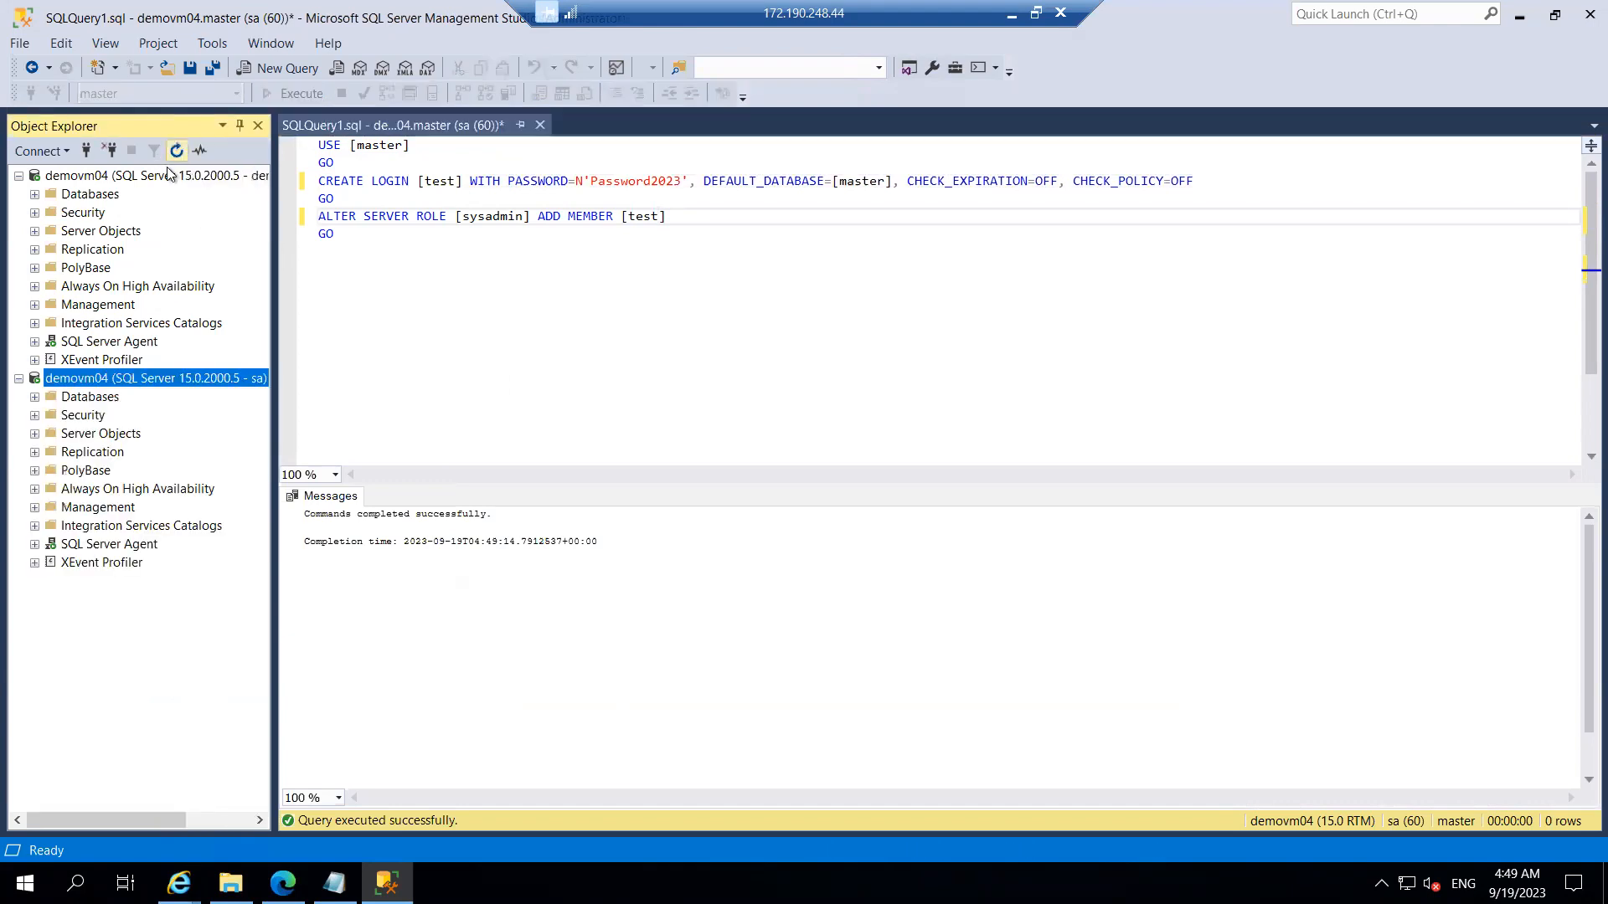
{"action": "left_click", "coordinate": [111, 151]}
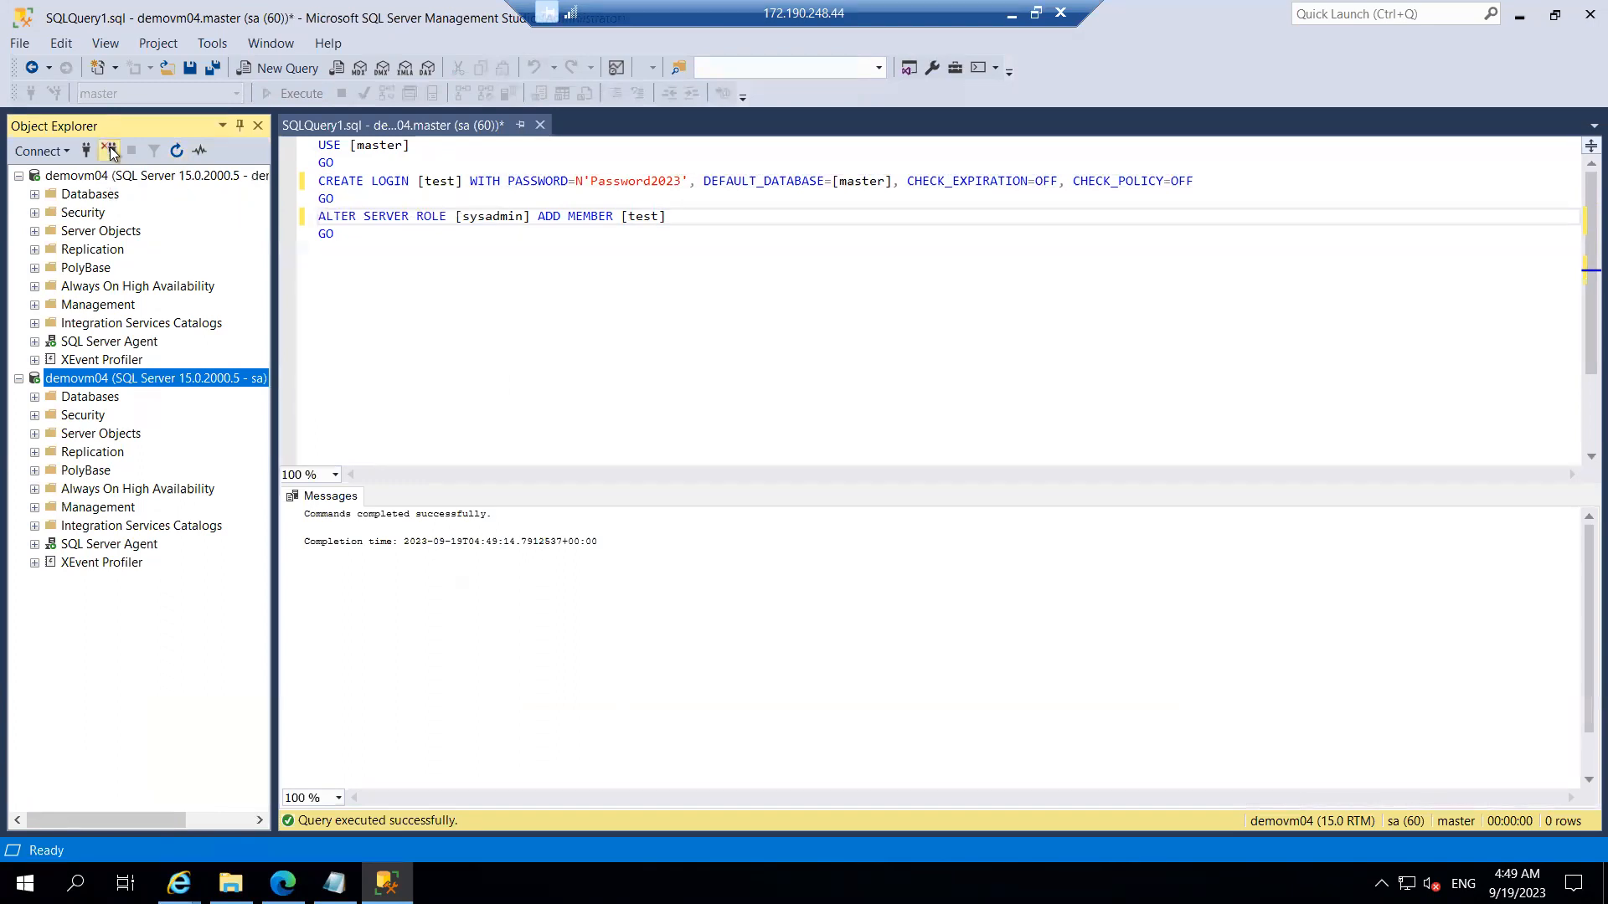
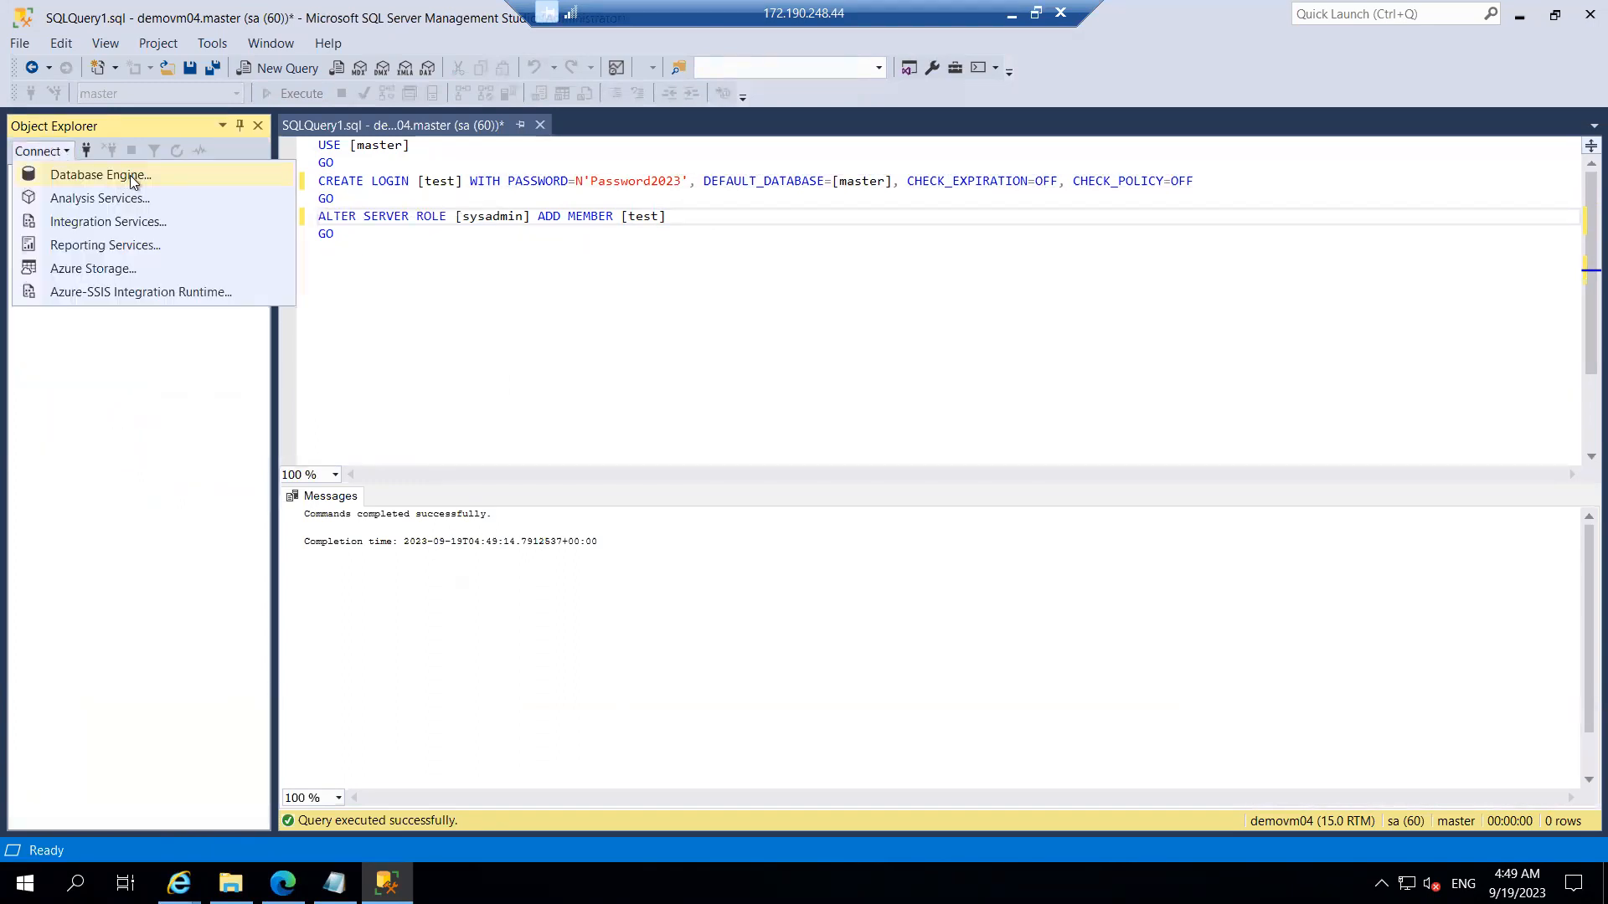
Step: Start a new Database Engine connection to demovm04, replacing 'sa' with the new SQL login name
{"action": "left_click", "coordinate": [130, 174]}
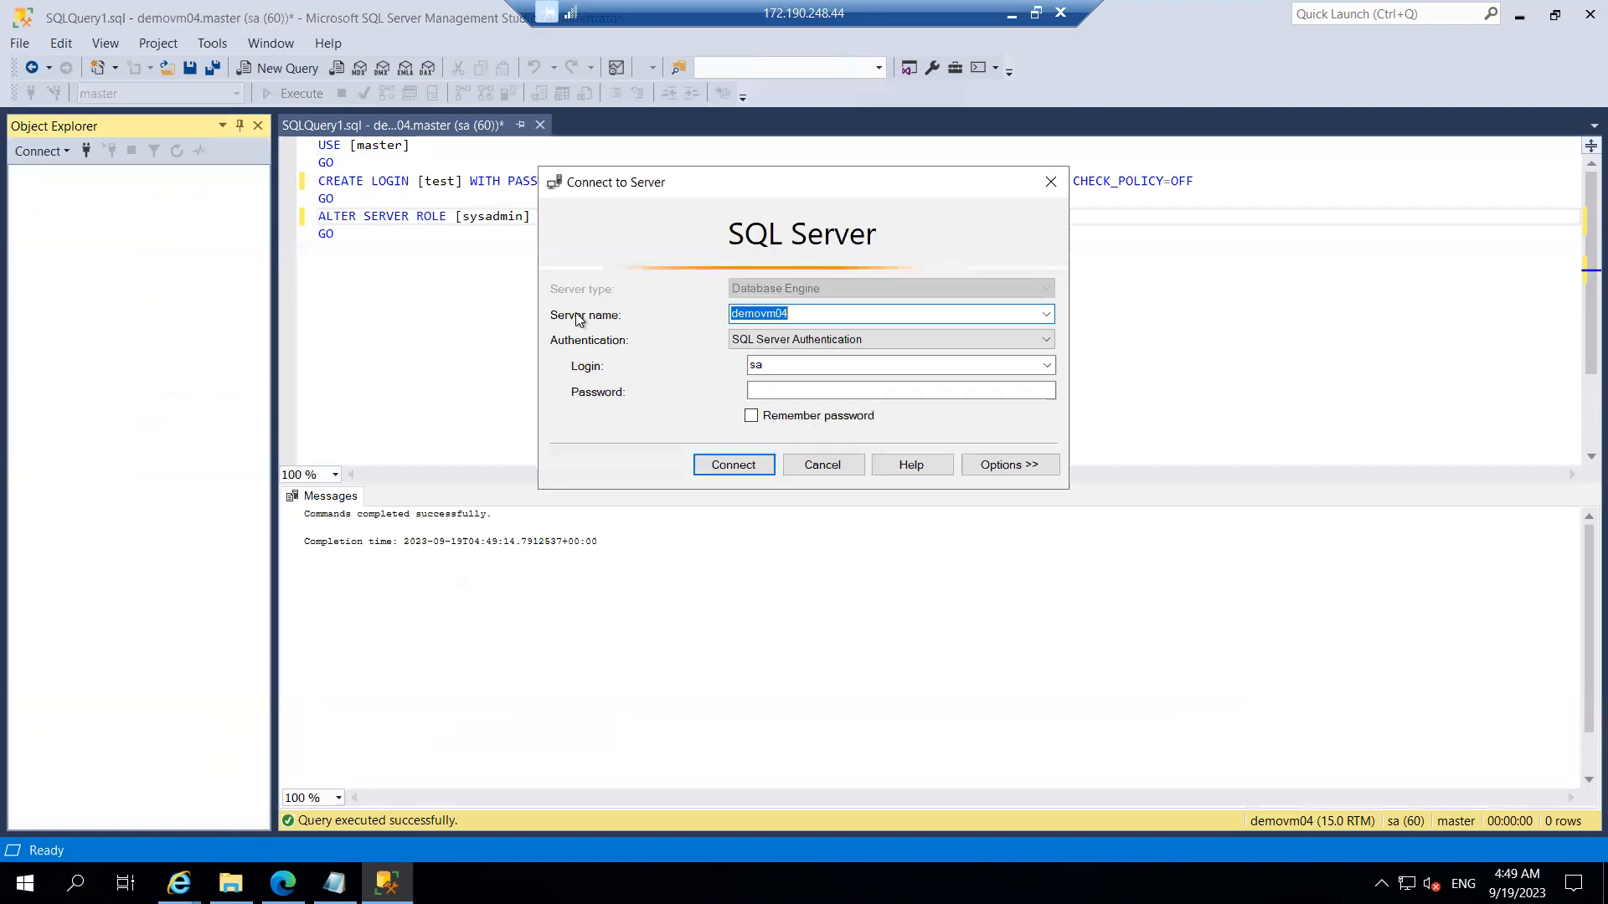
{"action": "left_click", "coordinate": [705, 357]}
{"action": "type", "text": "udi"}
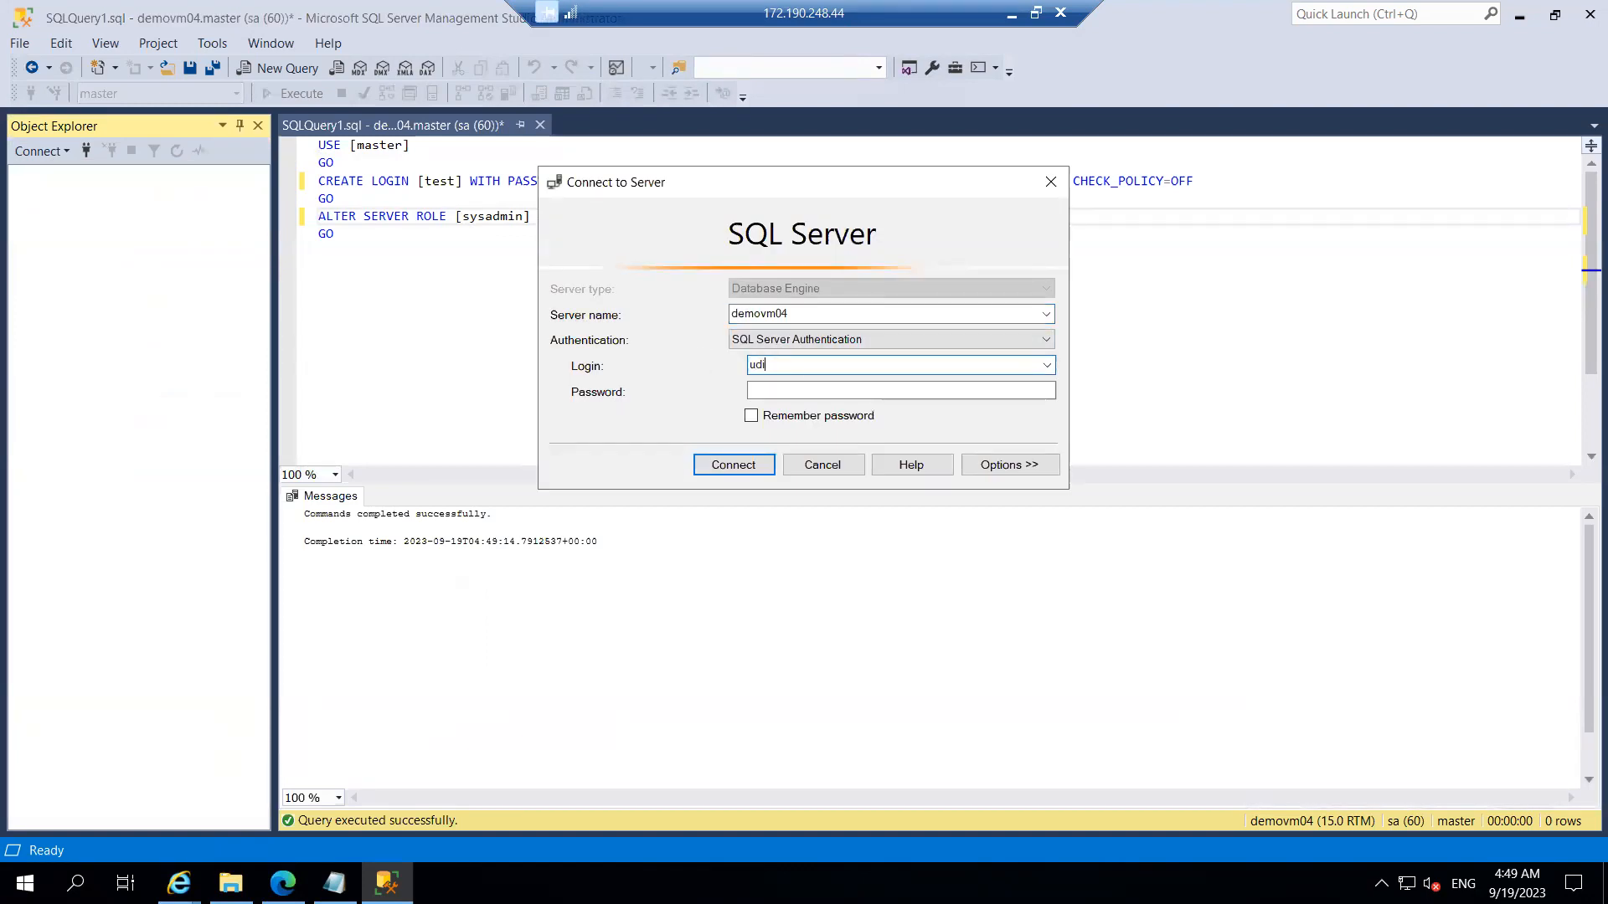
Step: Enter the login's password, erasing the mistyped characters to re-enter it
{"action": "left_click", "coordinate": [783, 387]}
{"action": "type", "text": "******"}
{"action": "key", "text": "BackSpace"}
{"action": "key", "text": "BackSpace"}
{"action": "key", "text": "BackSpace"}
{"action": "key", "text": "BackSpace"}
{"action": "key", "text": "BackSpace"}
{"action": "key", "text": "BackSpace"}
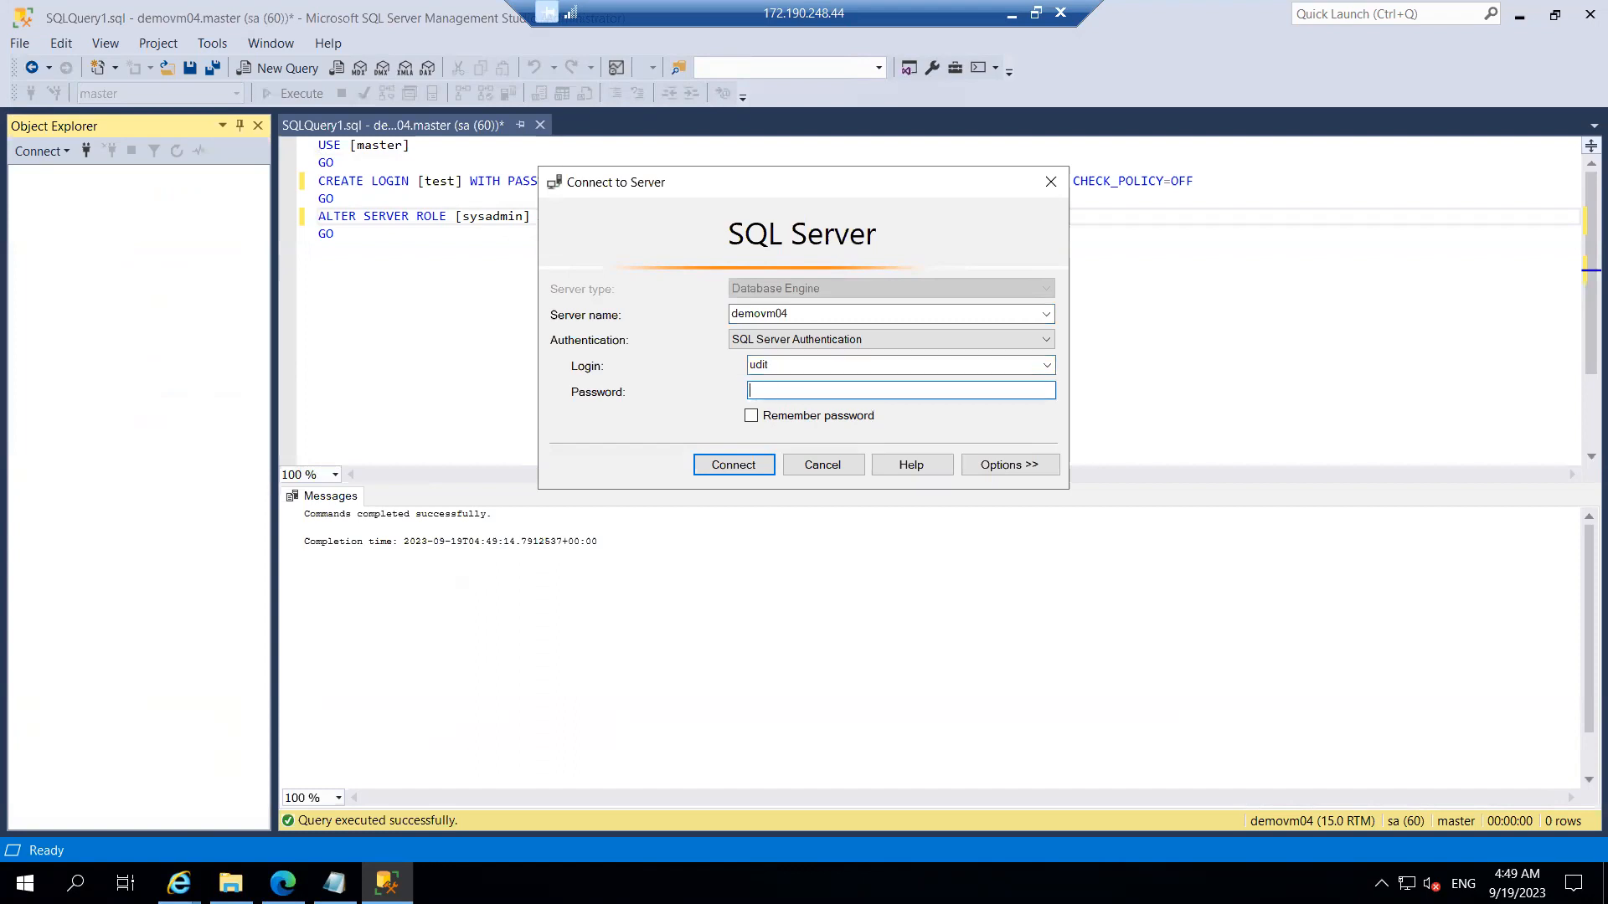
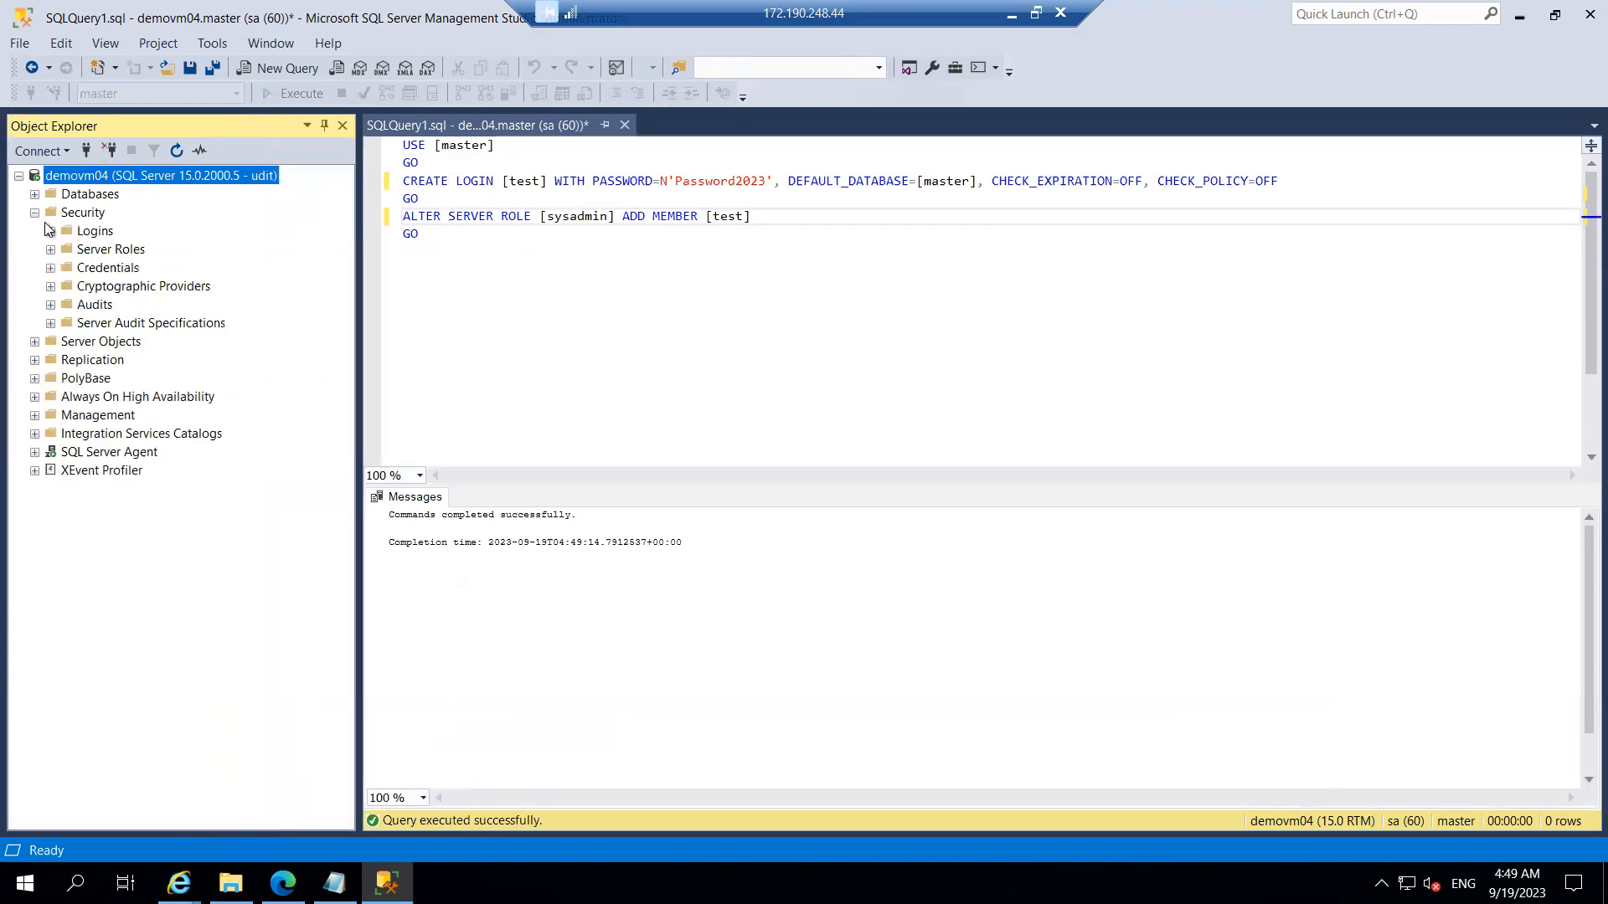
Step: Switch demovm04's server authentication to mixed (SQL Server and Windows) mode and accept the restart notice
{"action": "left_click", "coordinate": [52, 232]}
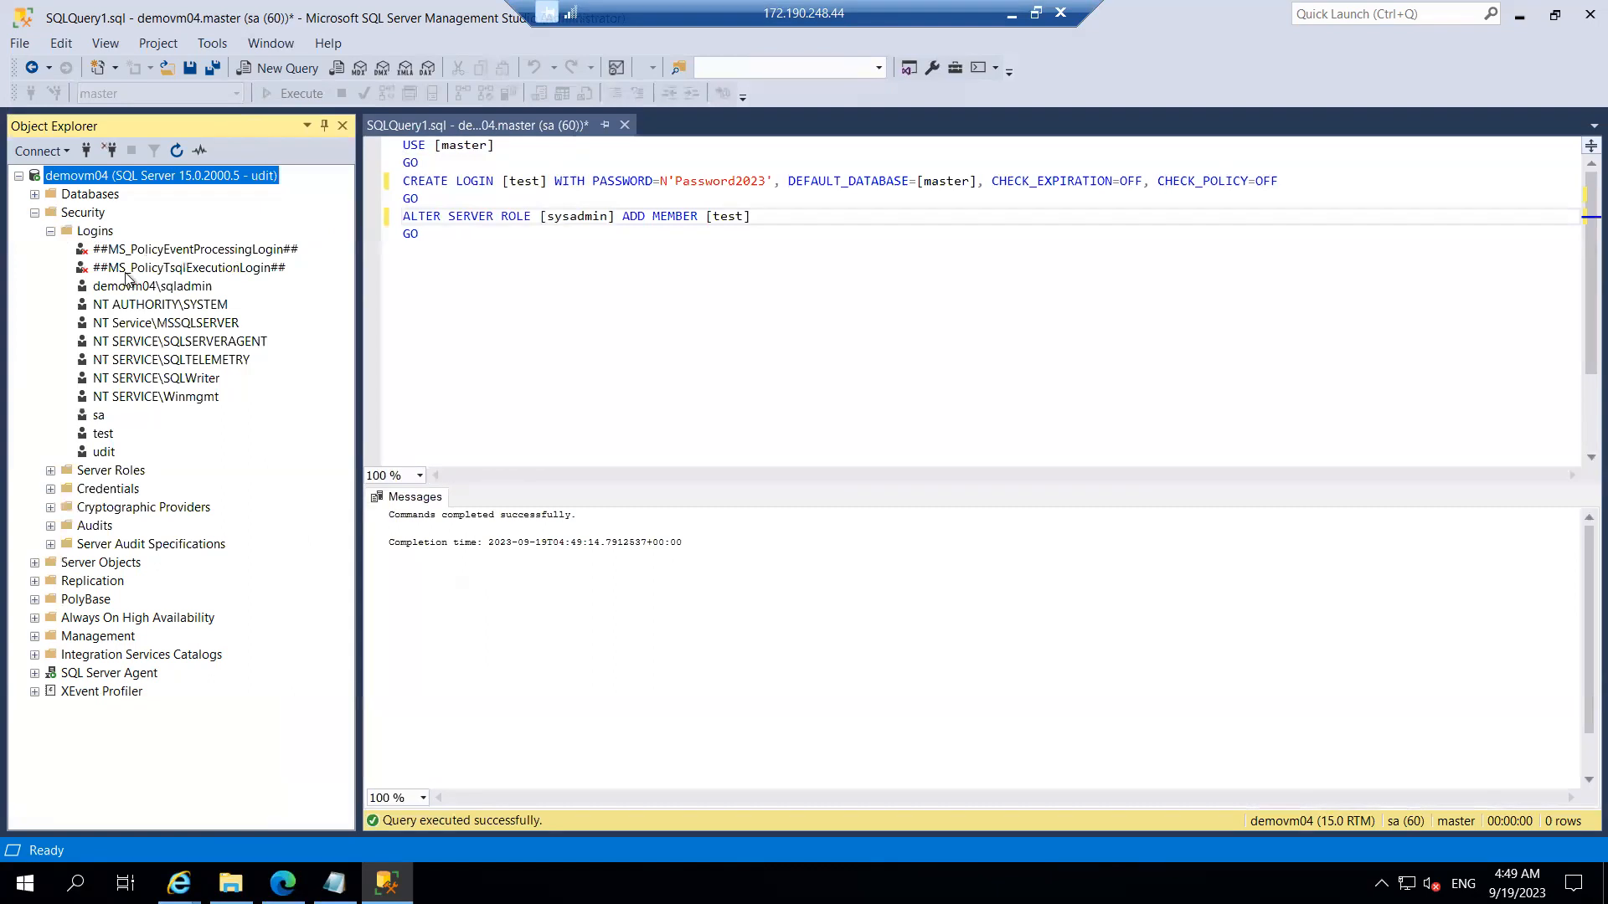
{"action": "right_click", "coordinate": [87, 180]}
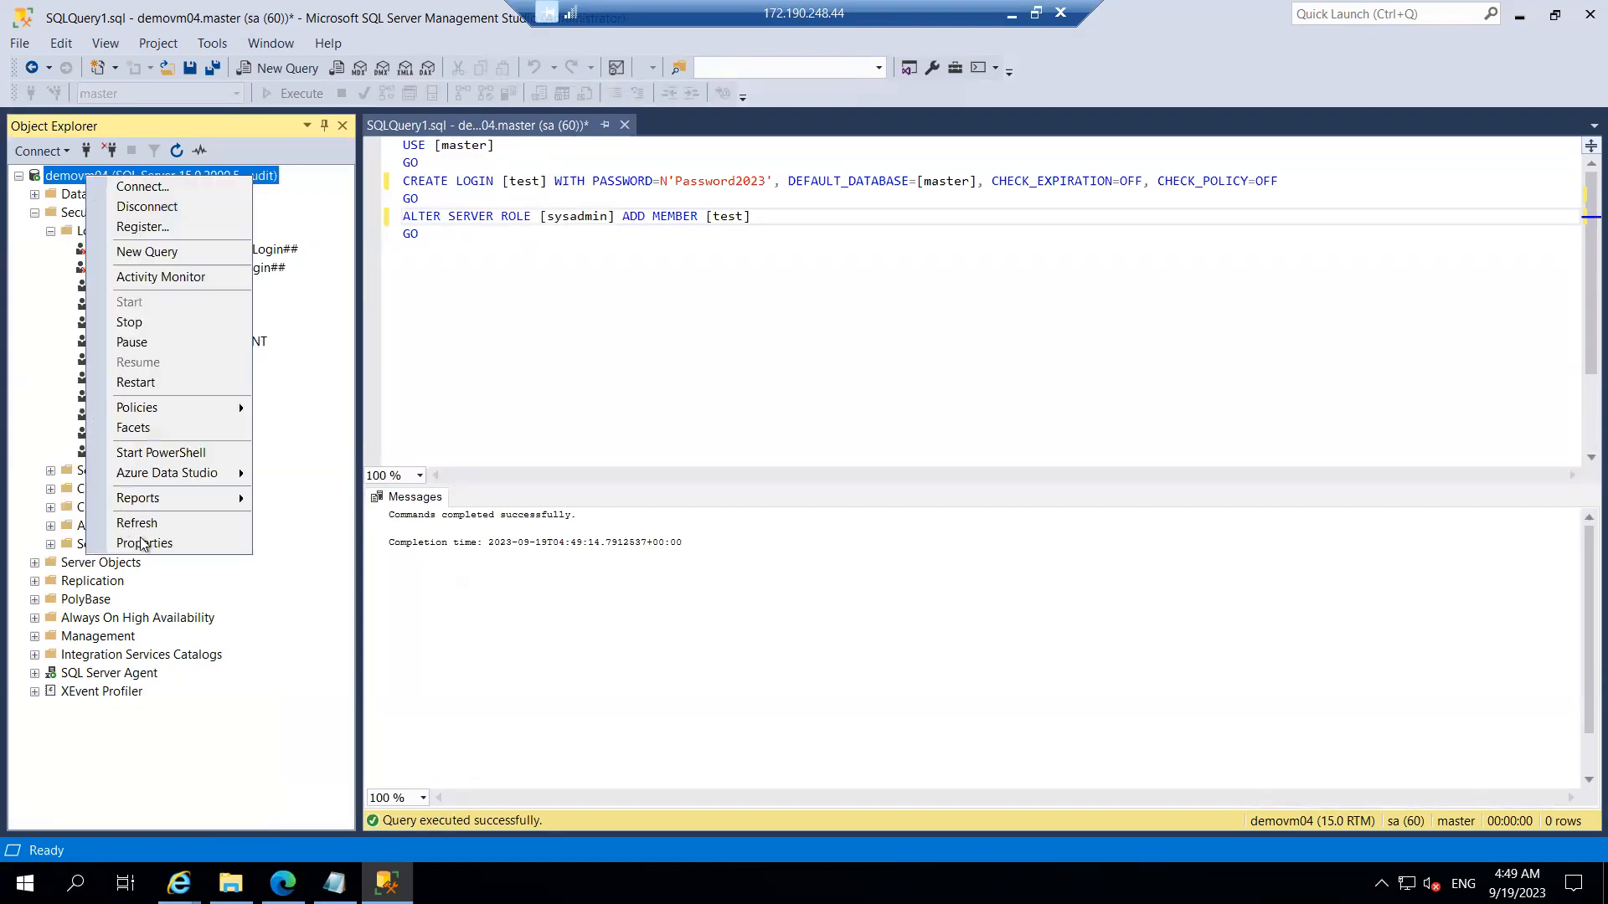
{"action": "left_click", "coordinate": [170, 548]}
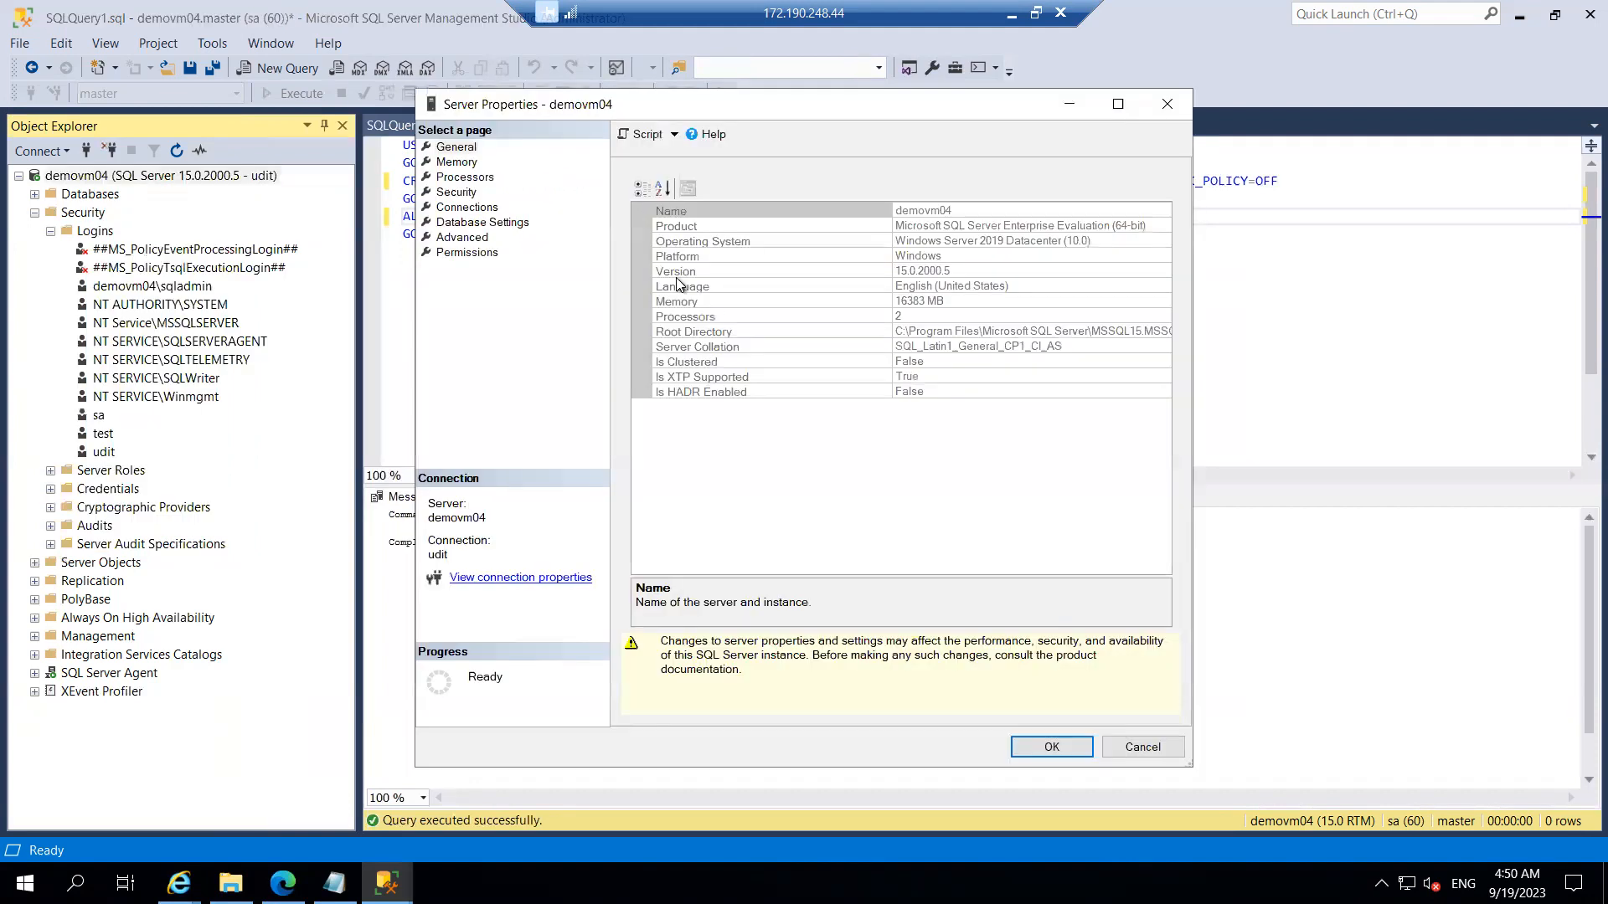
{"action": "left_click", "coordinate": [457, 192]}
{"action": "left_click", "coordinate": [658, 219]}
{"action": "left_click", "coordinate": [1049, 746]}
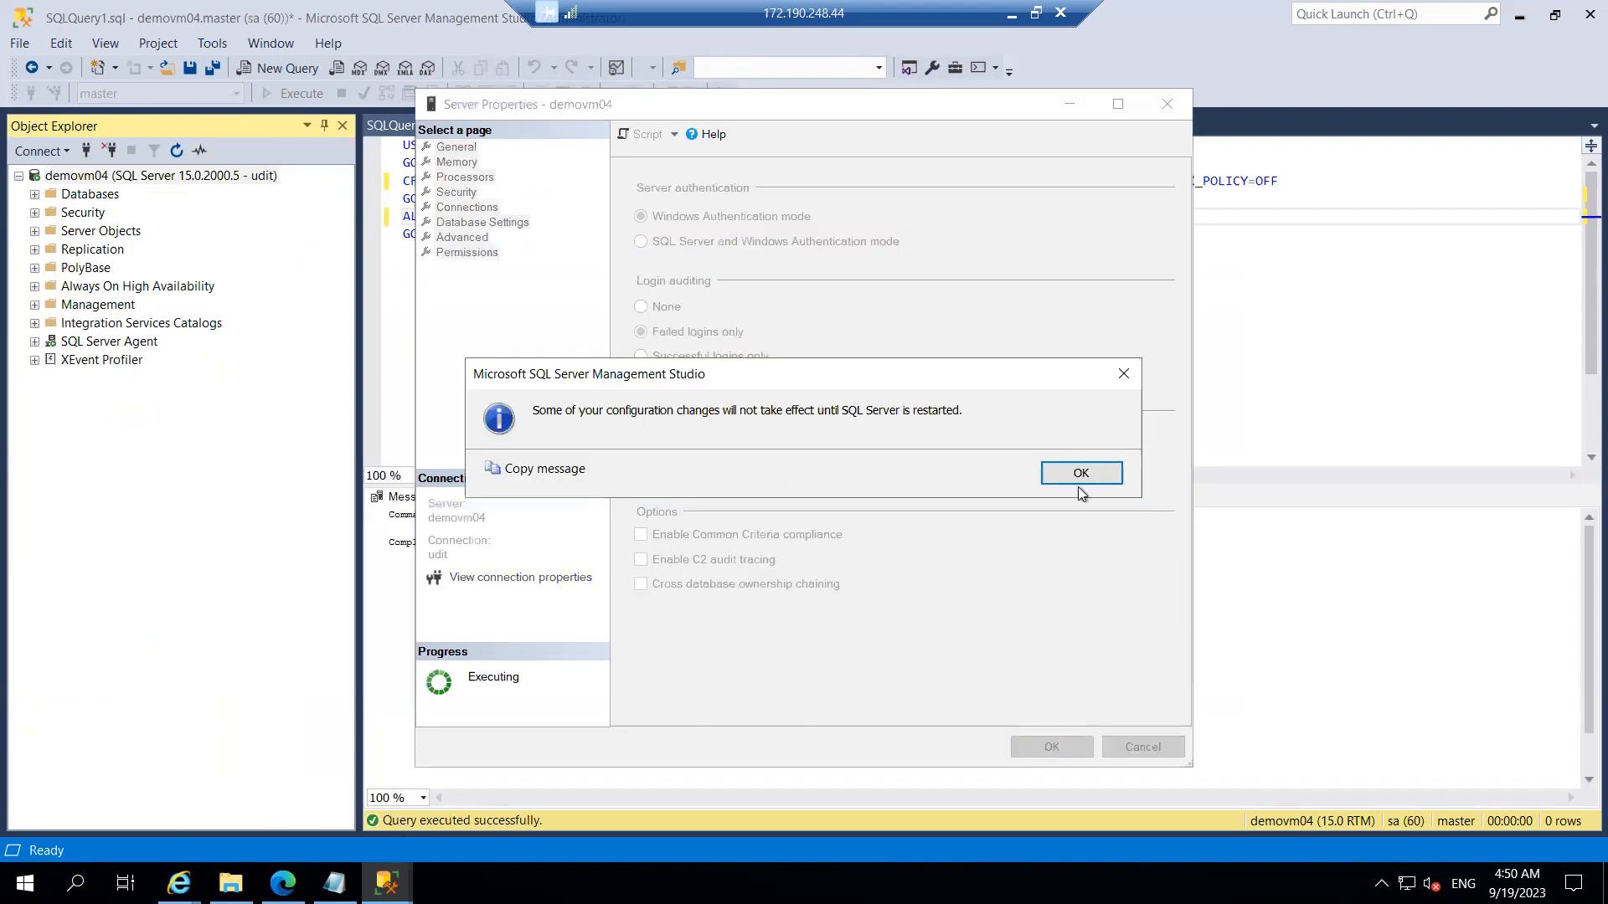
{"action": "left_click", "coordinate": [1080, 483]}
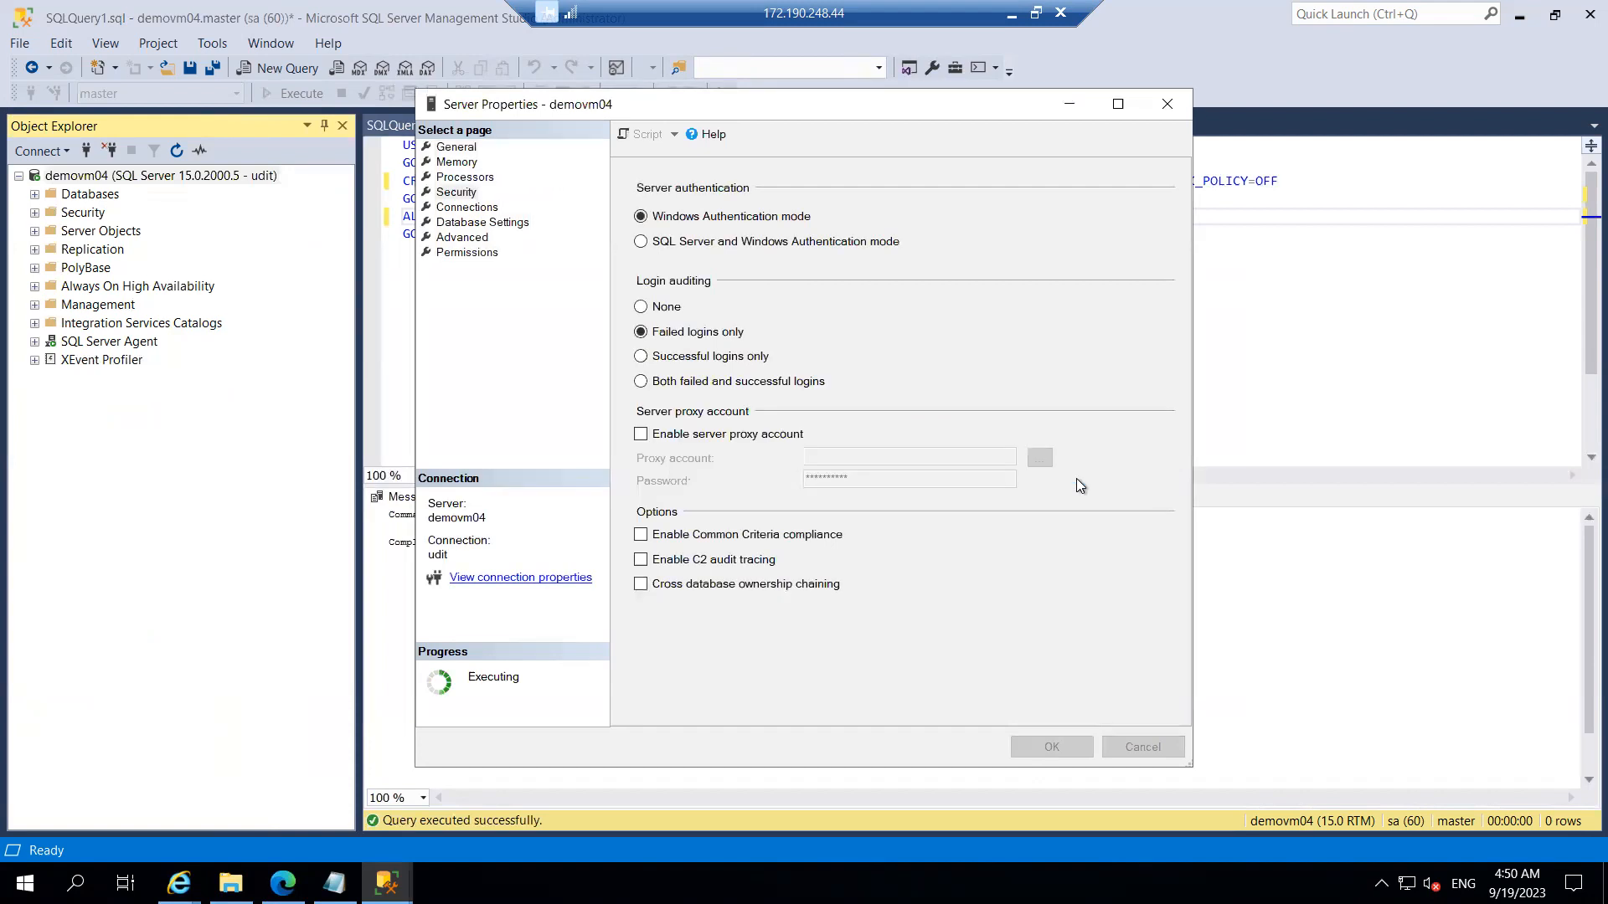
Step: Disconnect from demovm04, then reconnect to its Database Engine using the SQL login and its password
{"action": "left_click", "coordinate": [109, 150]}
{"action": "left_click", "coordinate": [50, 151]}
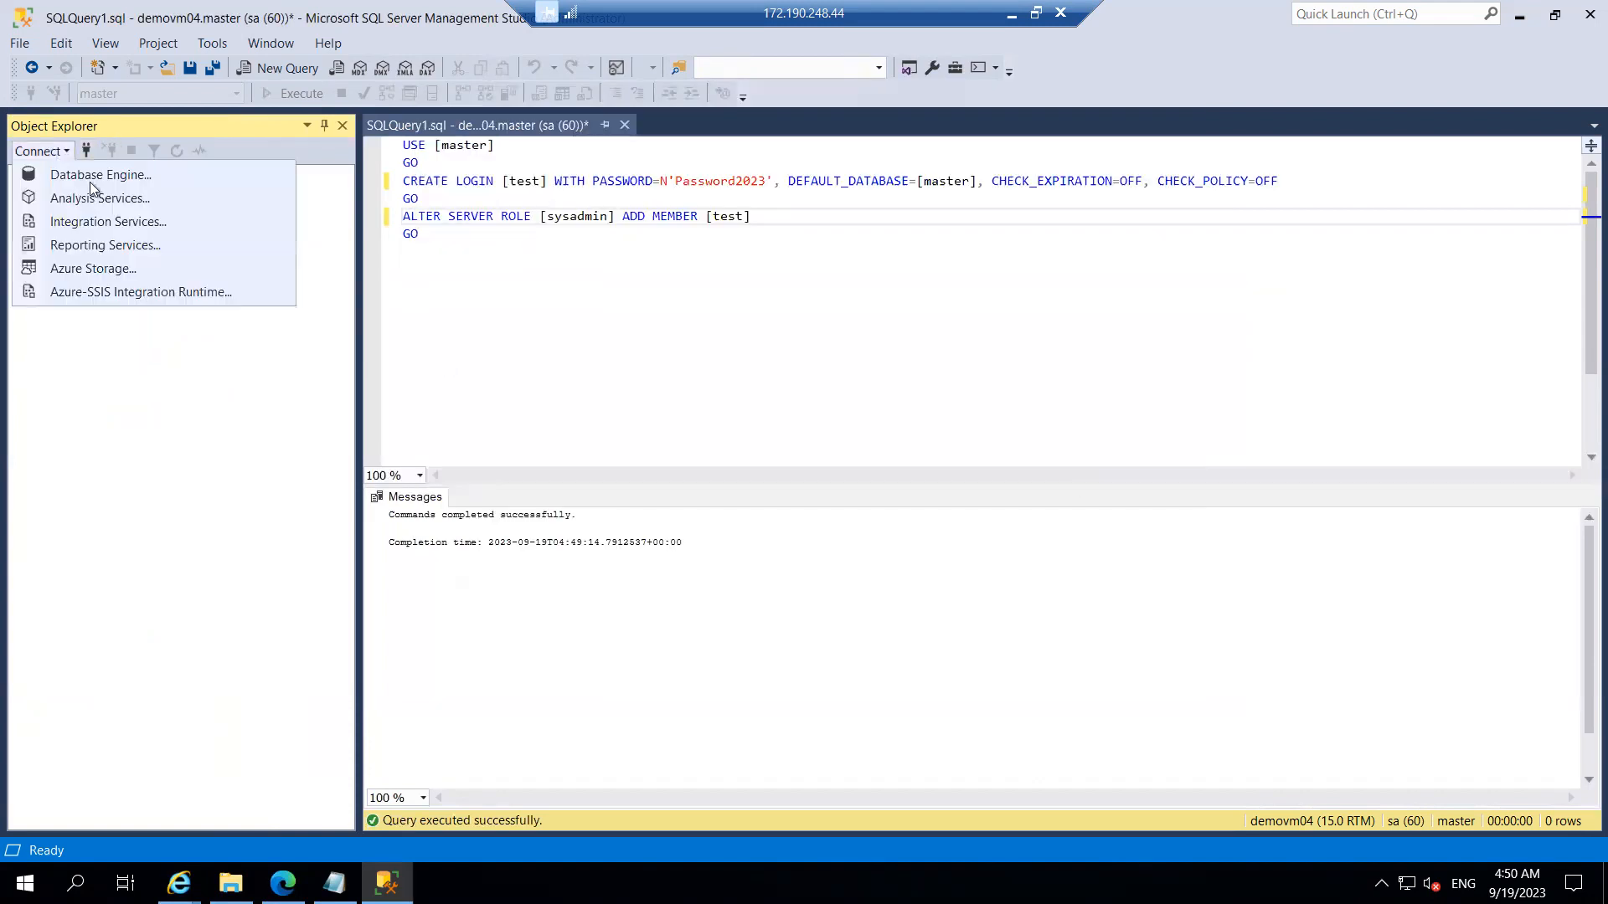
{"action": "left_click", "coordinate": [98, 181]}
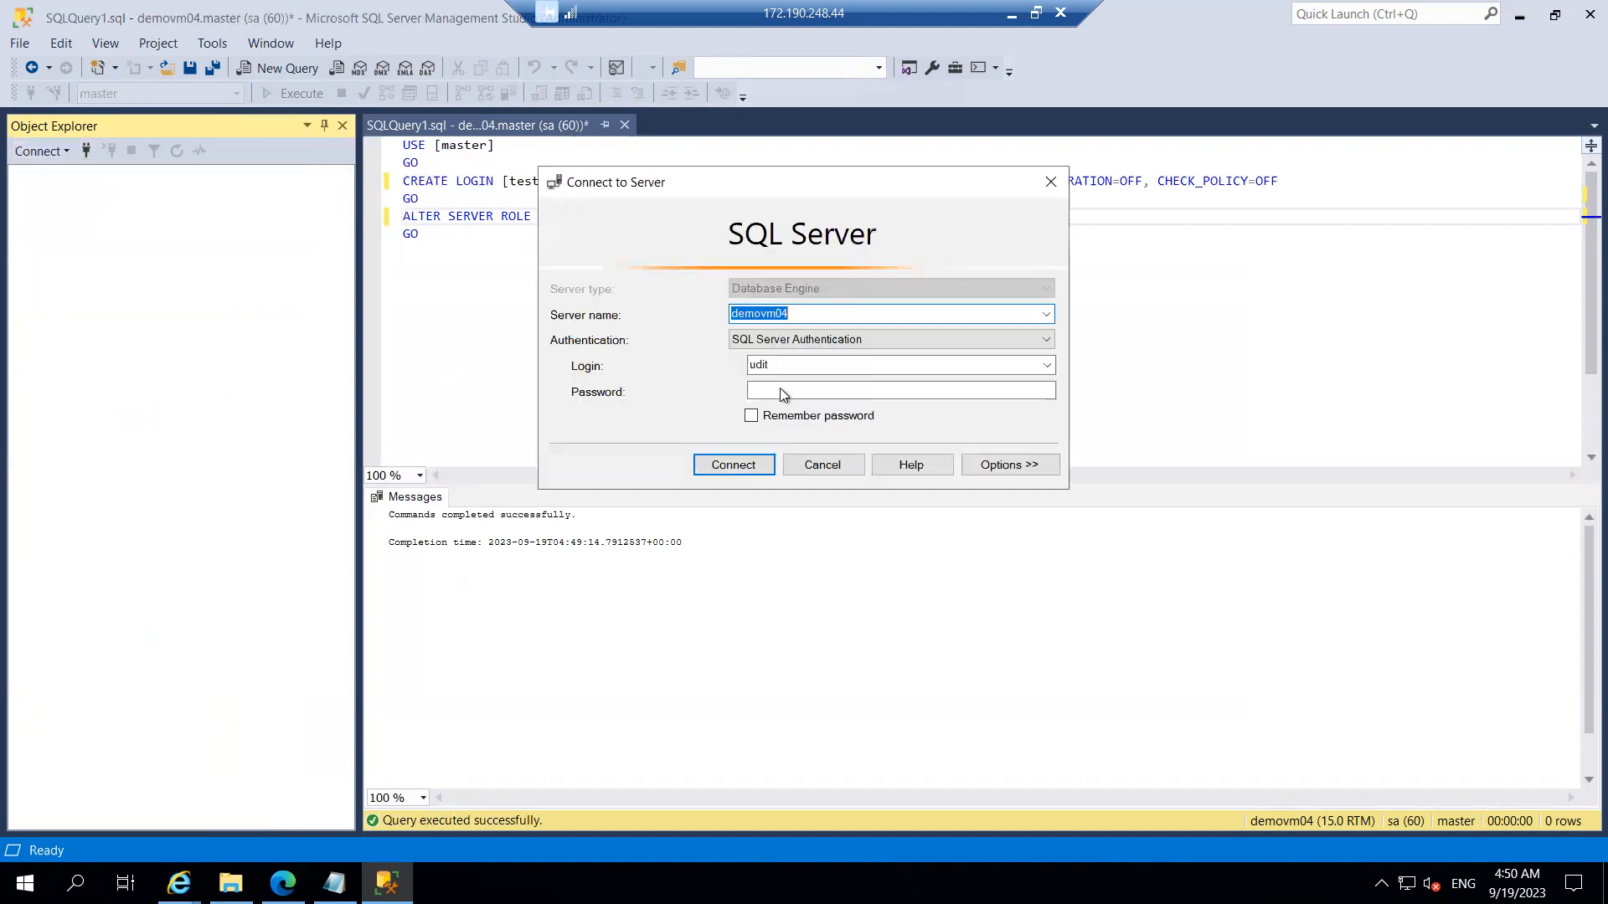
{"action": "left_click", "coordinate": [782, 388]}
{"action": "type", "text": "************"}
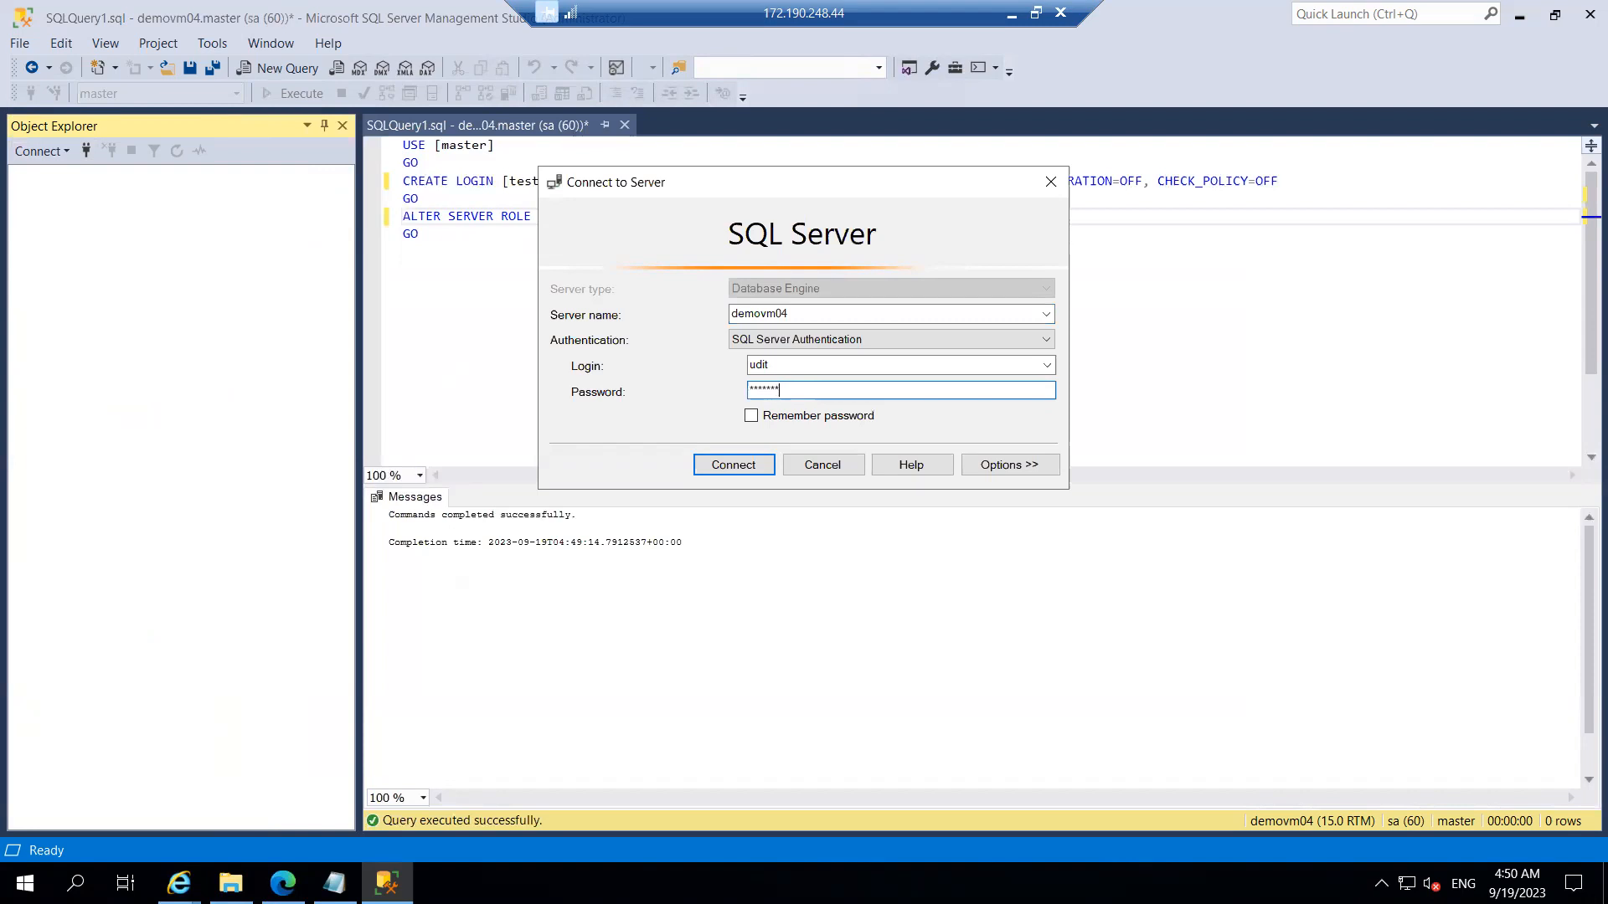
{"action": "left_click", "coordinate": [727, 465]}
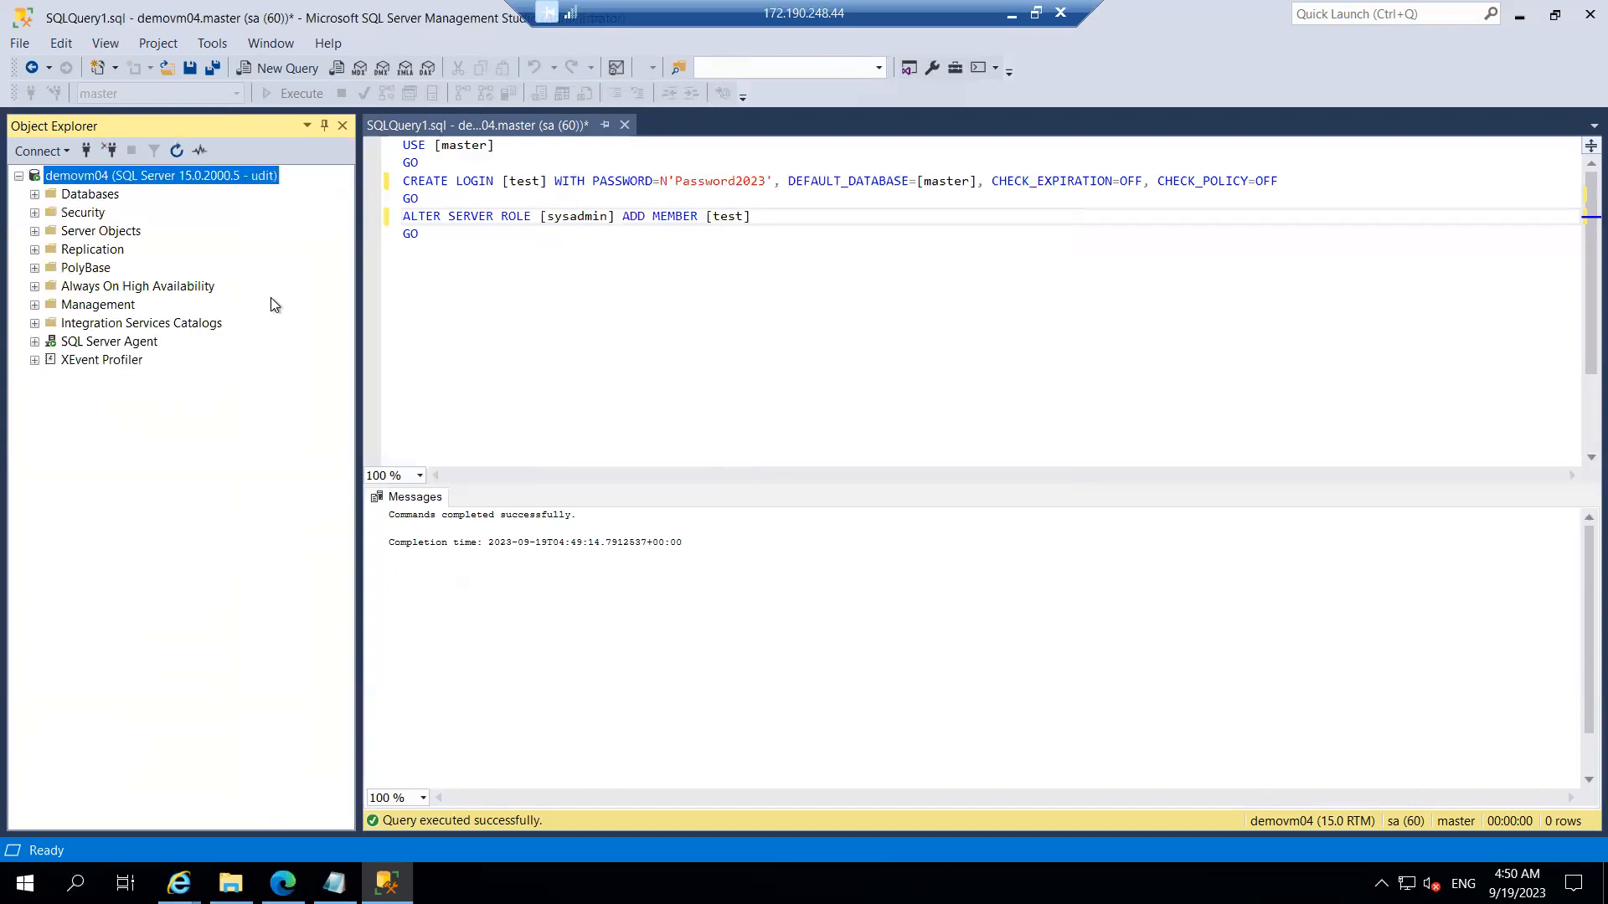
Step: Restart demovm04's MSSQLSERVER service and confirm the restart
{"action": "right_click", "coordinate": [107, 178]}
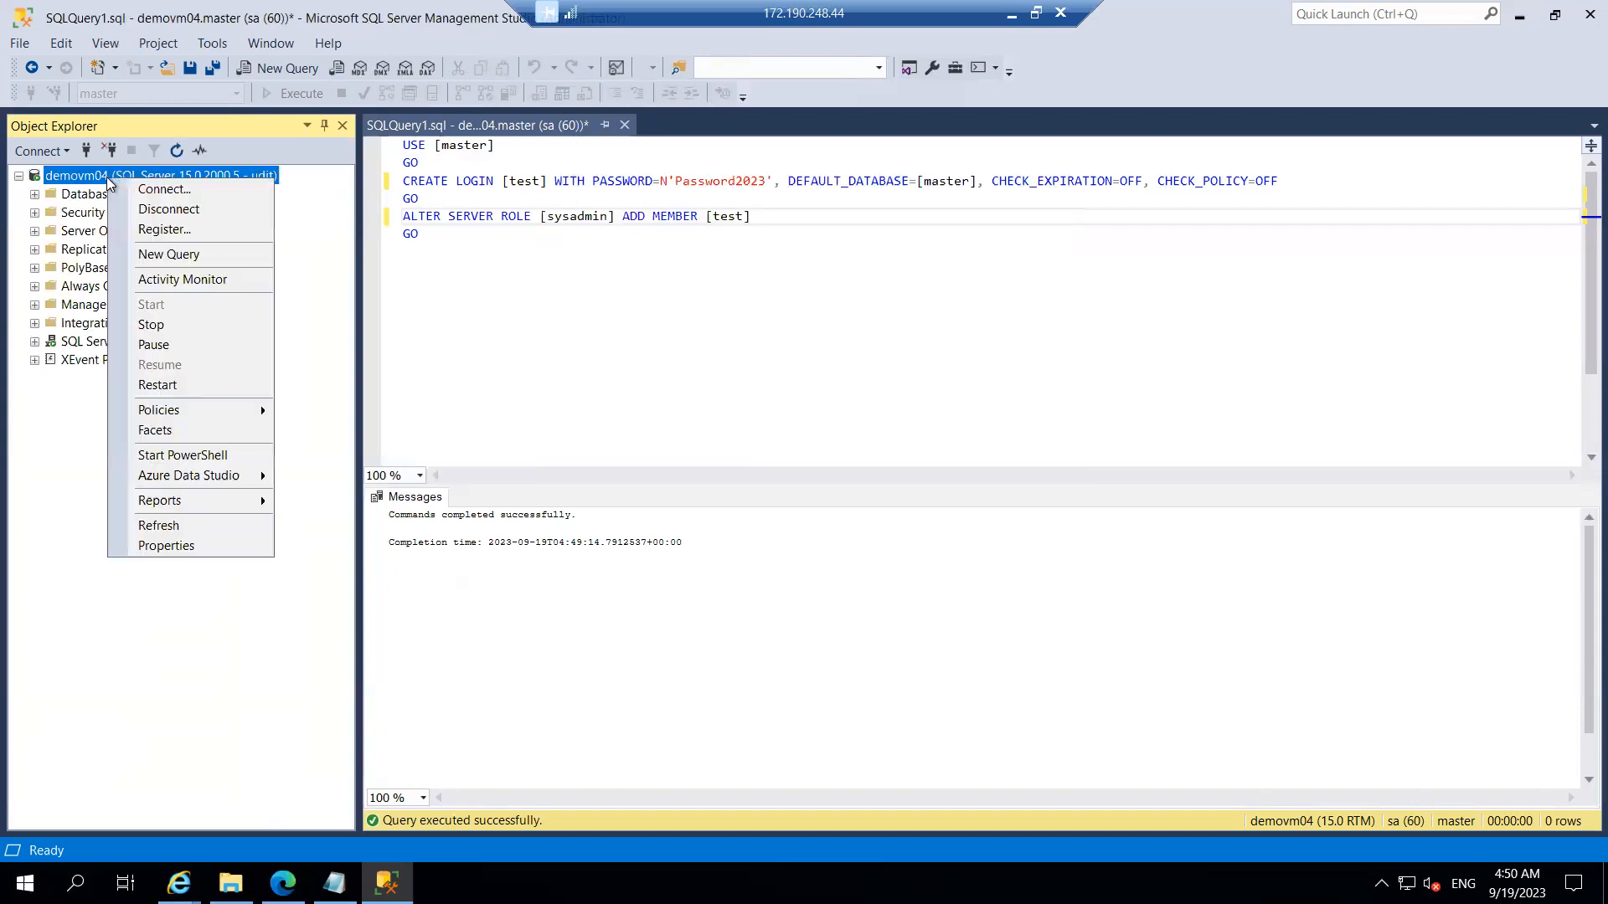
{"action": "left_click", "coordinate": [184, 389]}
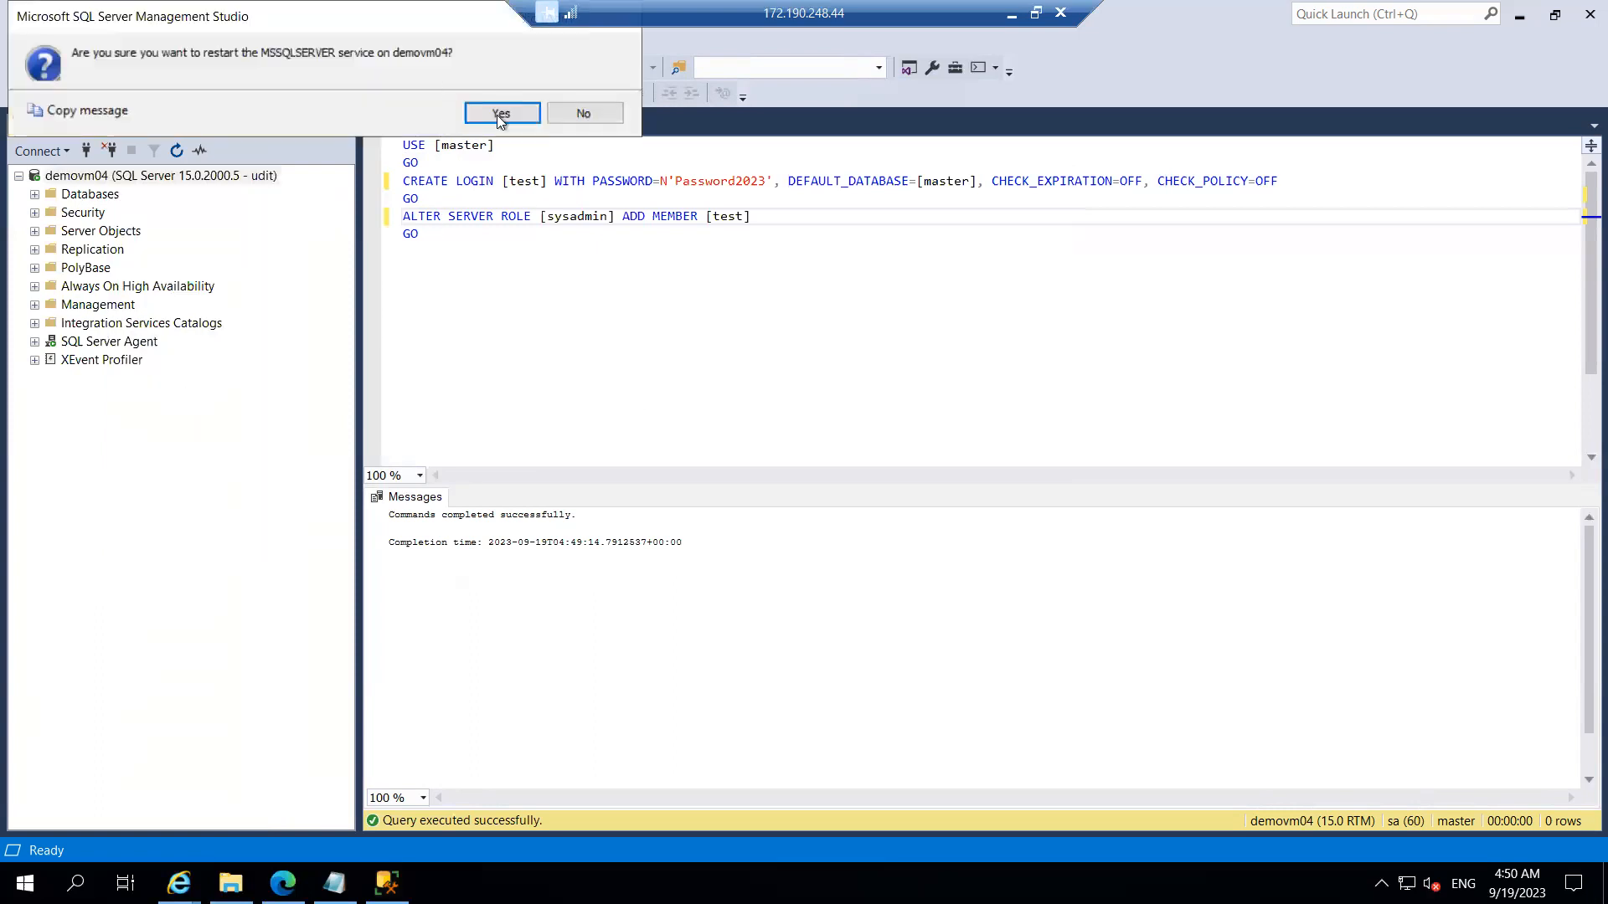
{"action": "left_click", "coordinate": [499, 118]}
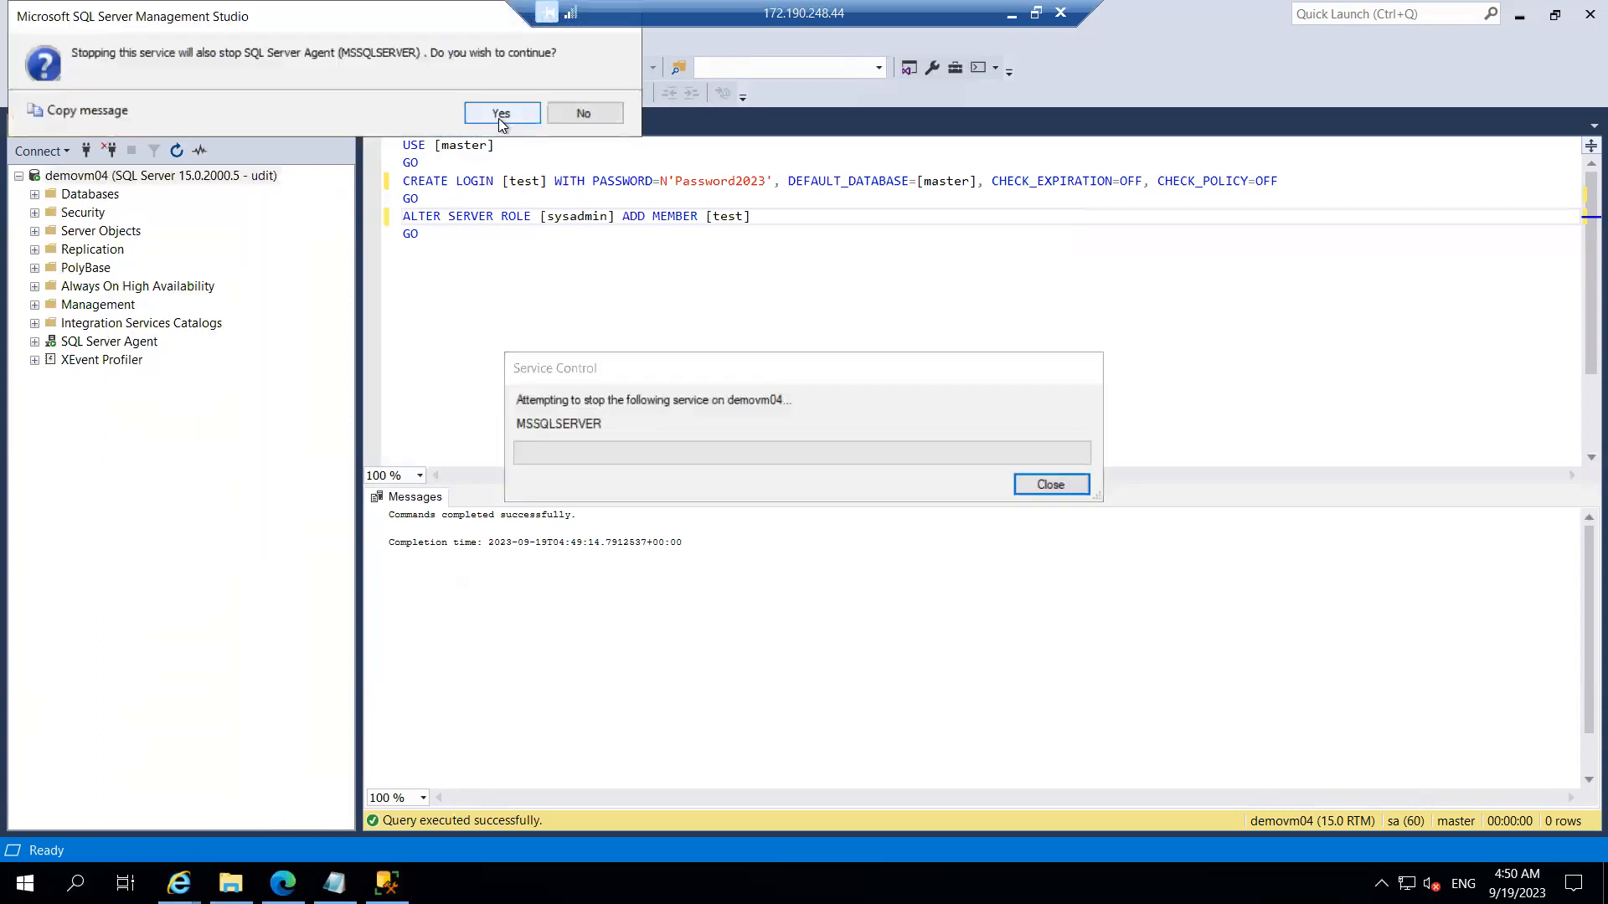
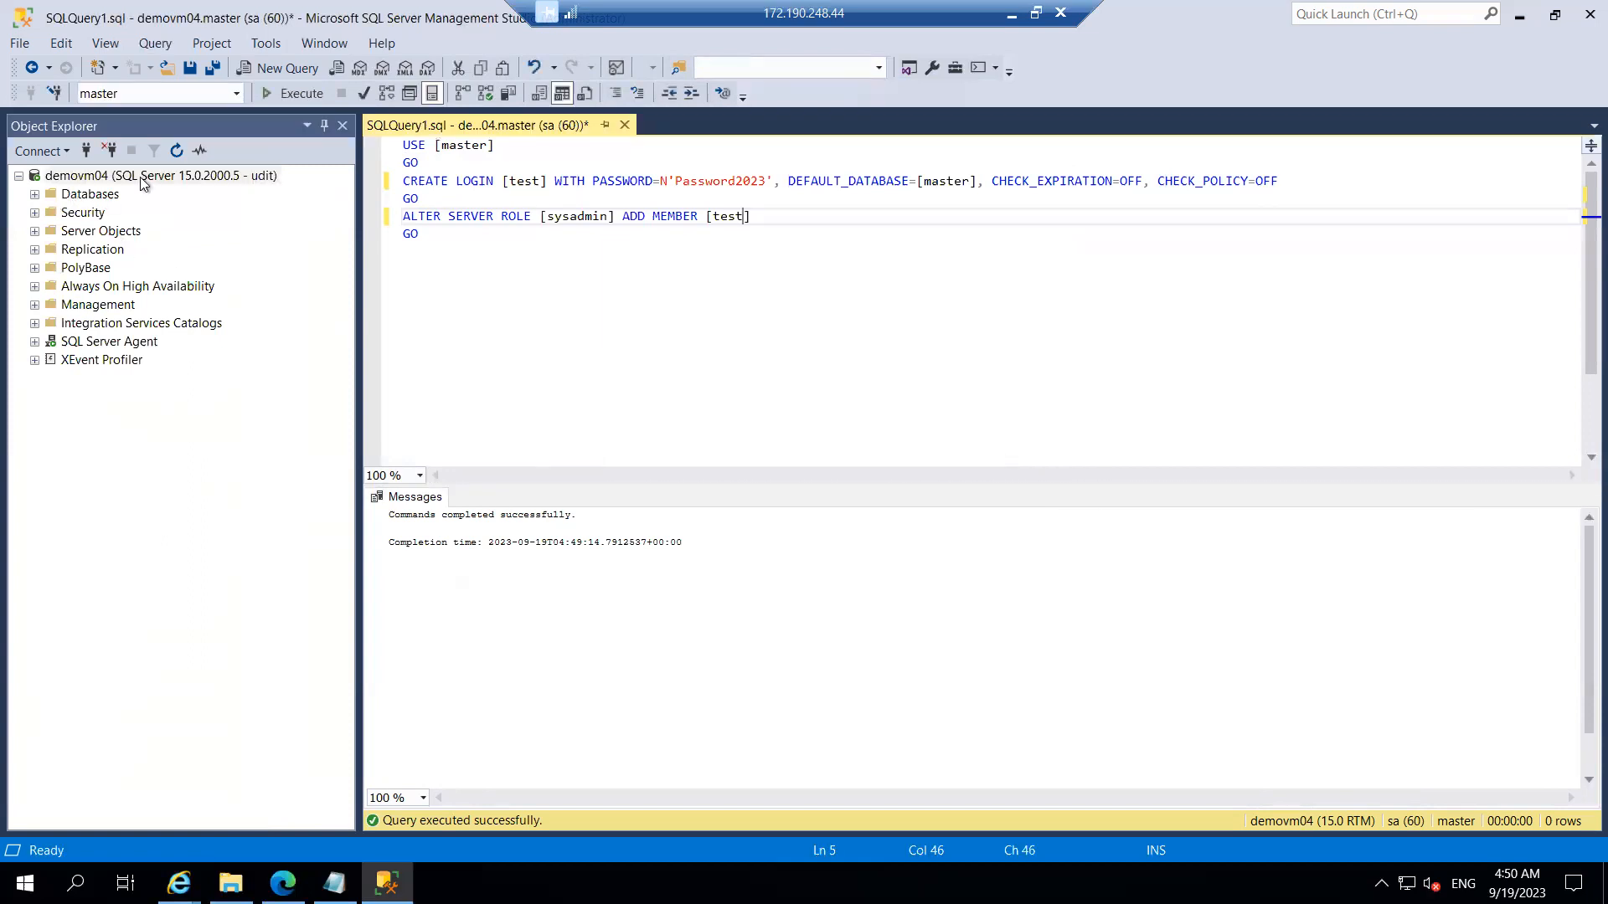
Step: Disconnect from demovm04 and reconnect with the SQL login password; login fails with error 18456
{"action": "left_click", "coordinate": [109, 150]}
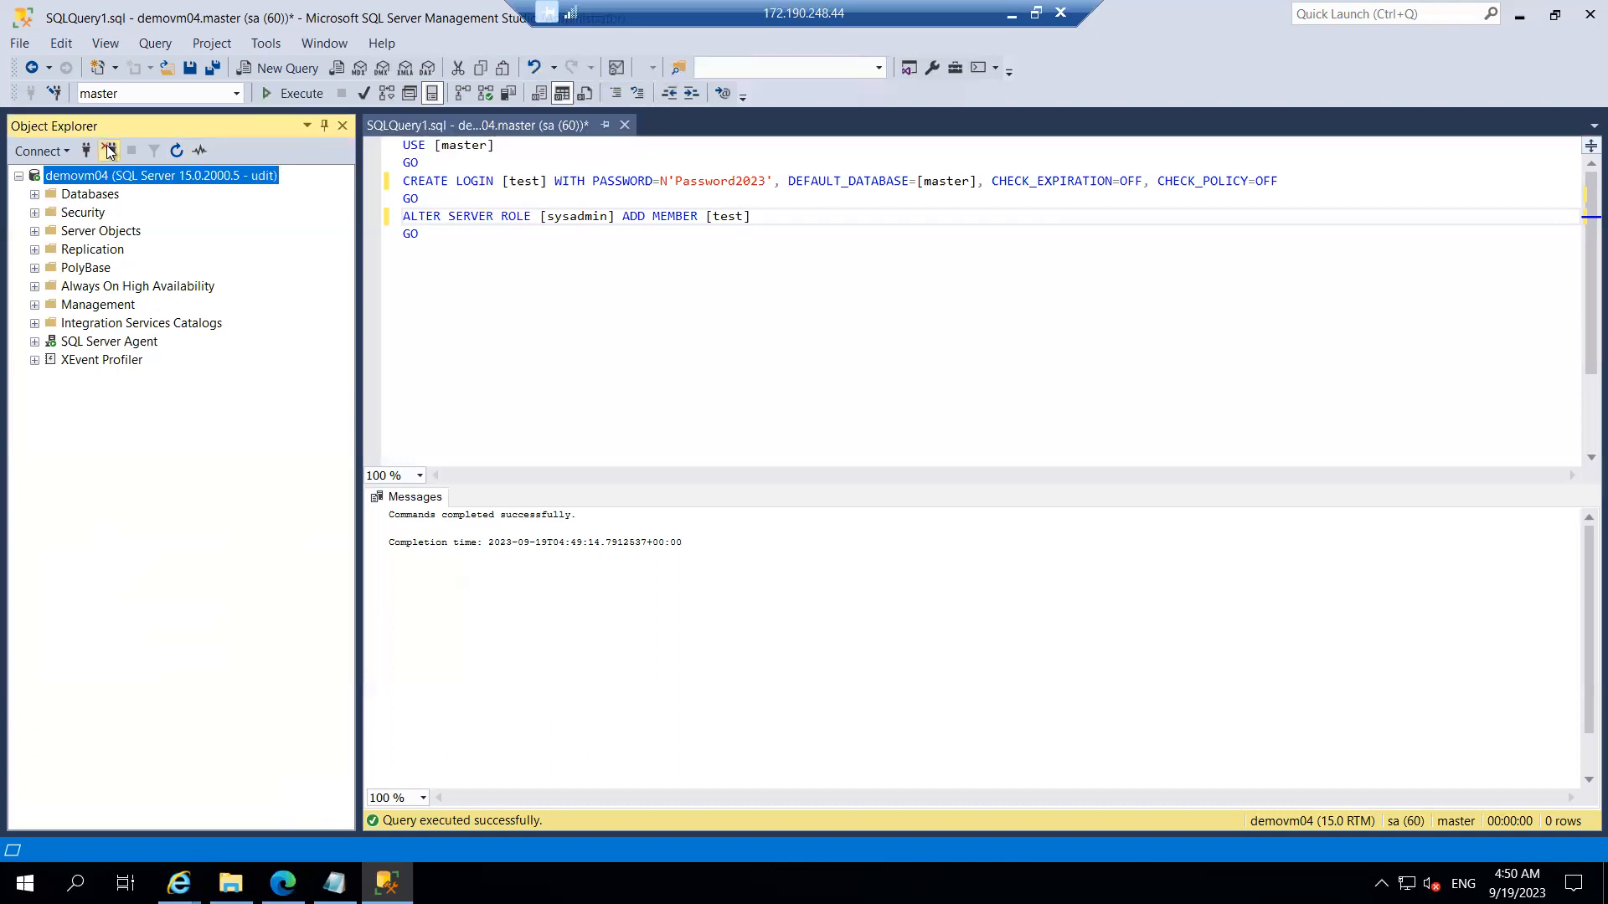
{"action": "left_click", "coordinate": [62, 152]}
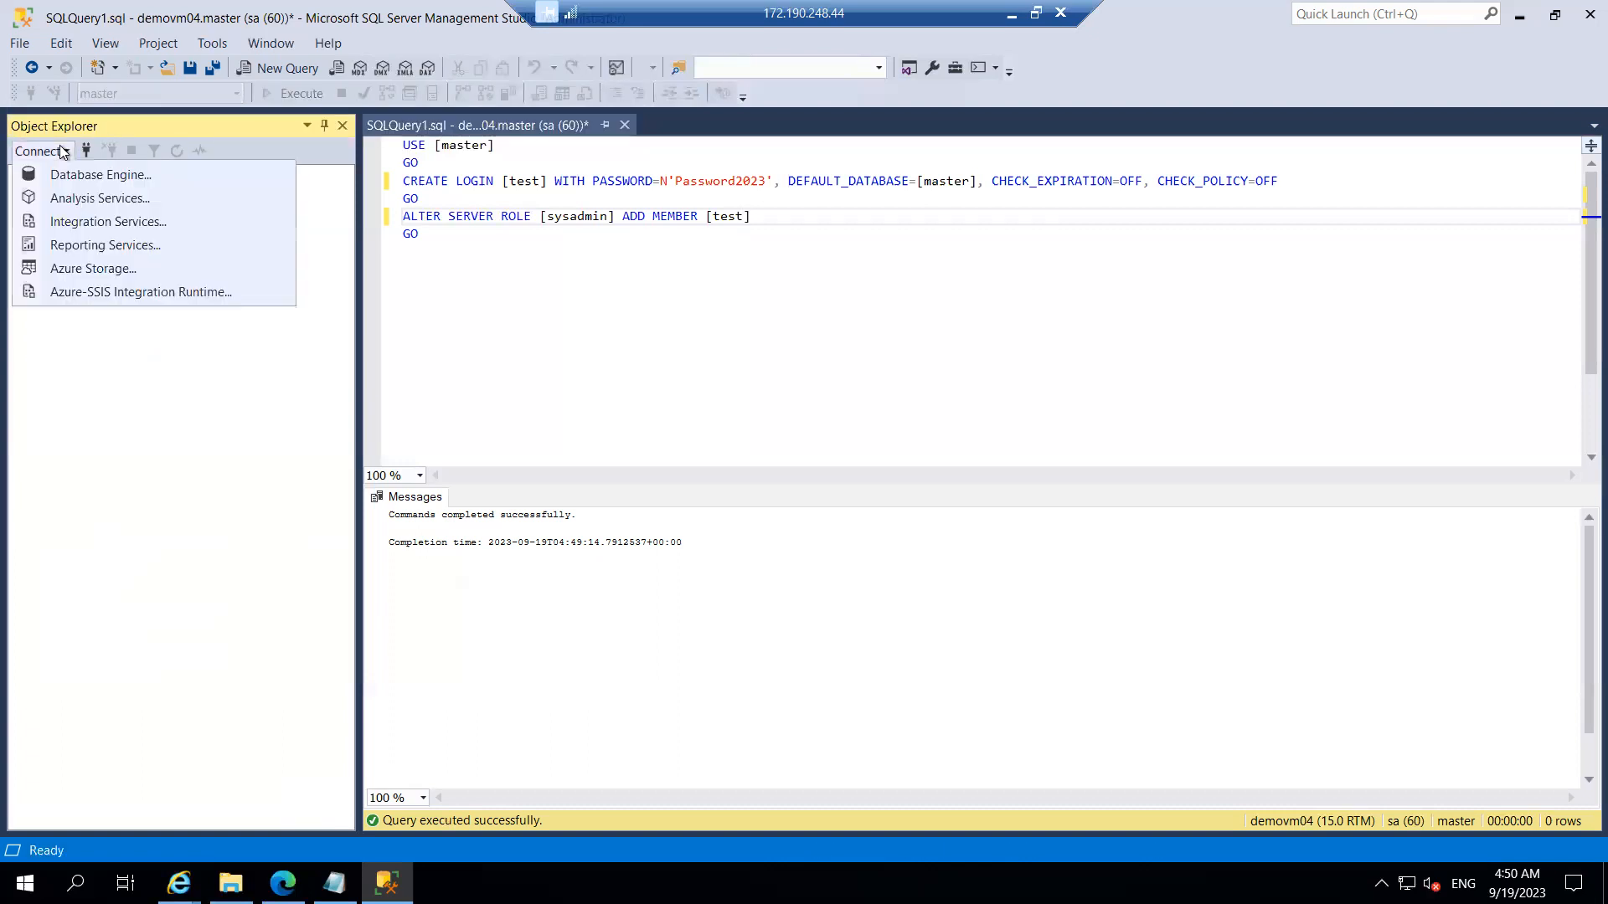
{"action": "left_click", "coordinate": [157, 174]}
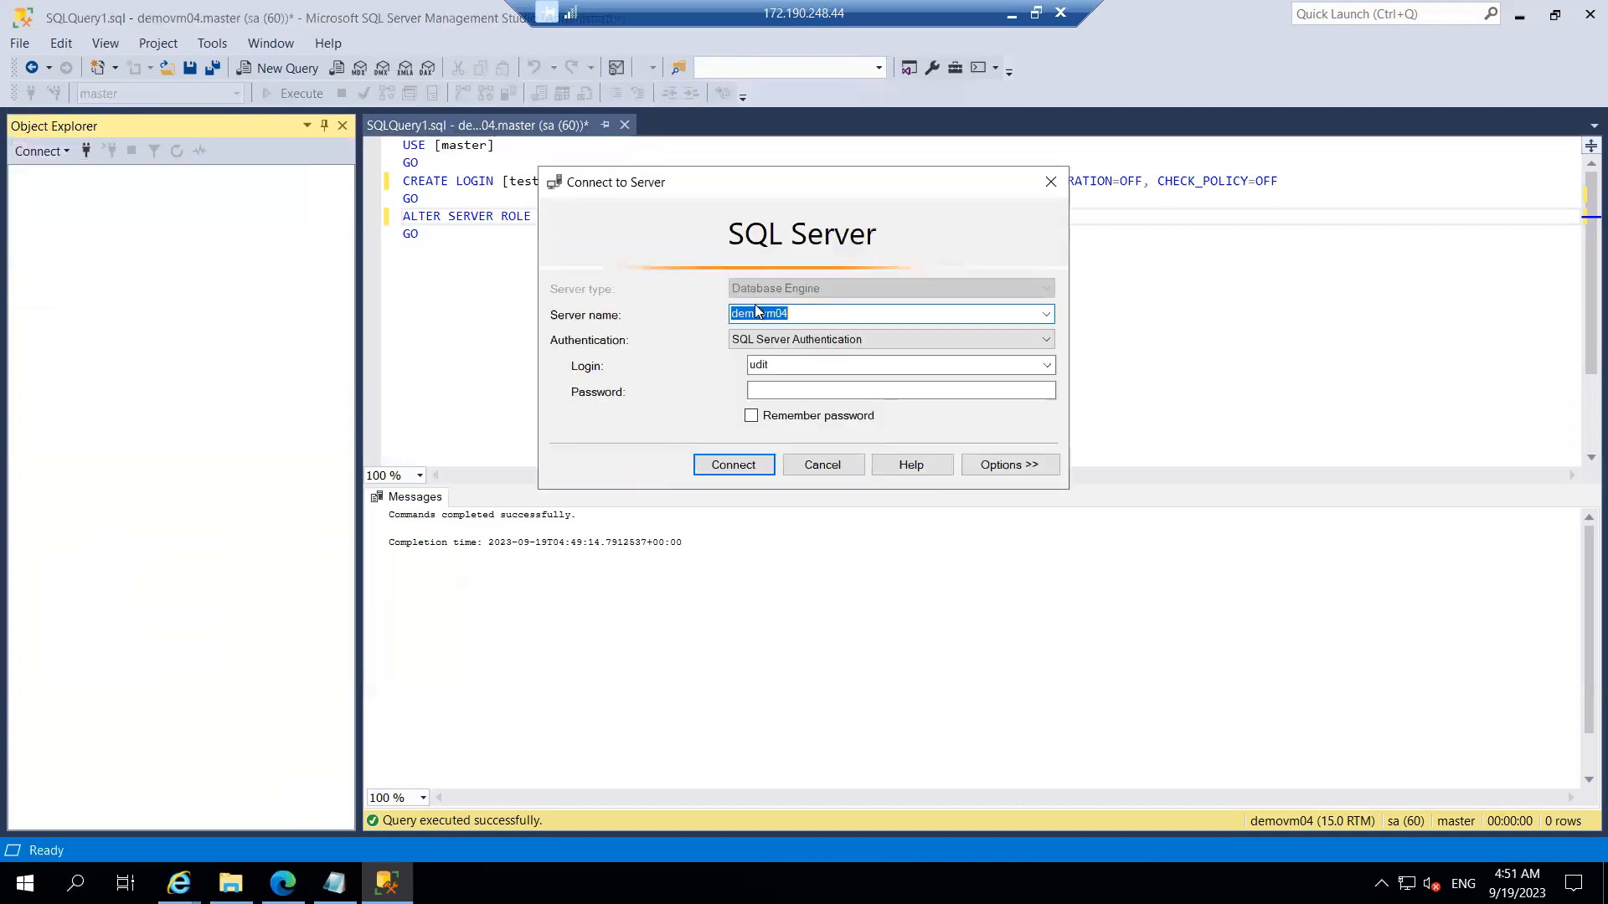
{"action": "left_click", "coordinate": [774, 391]}
{"action": "type", "text": "************"}
{"action": "key", "text": "Return"}
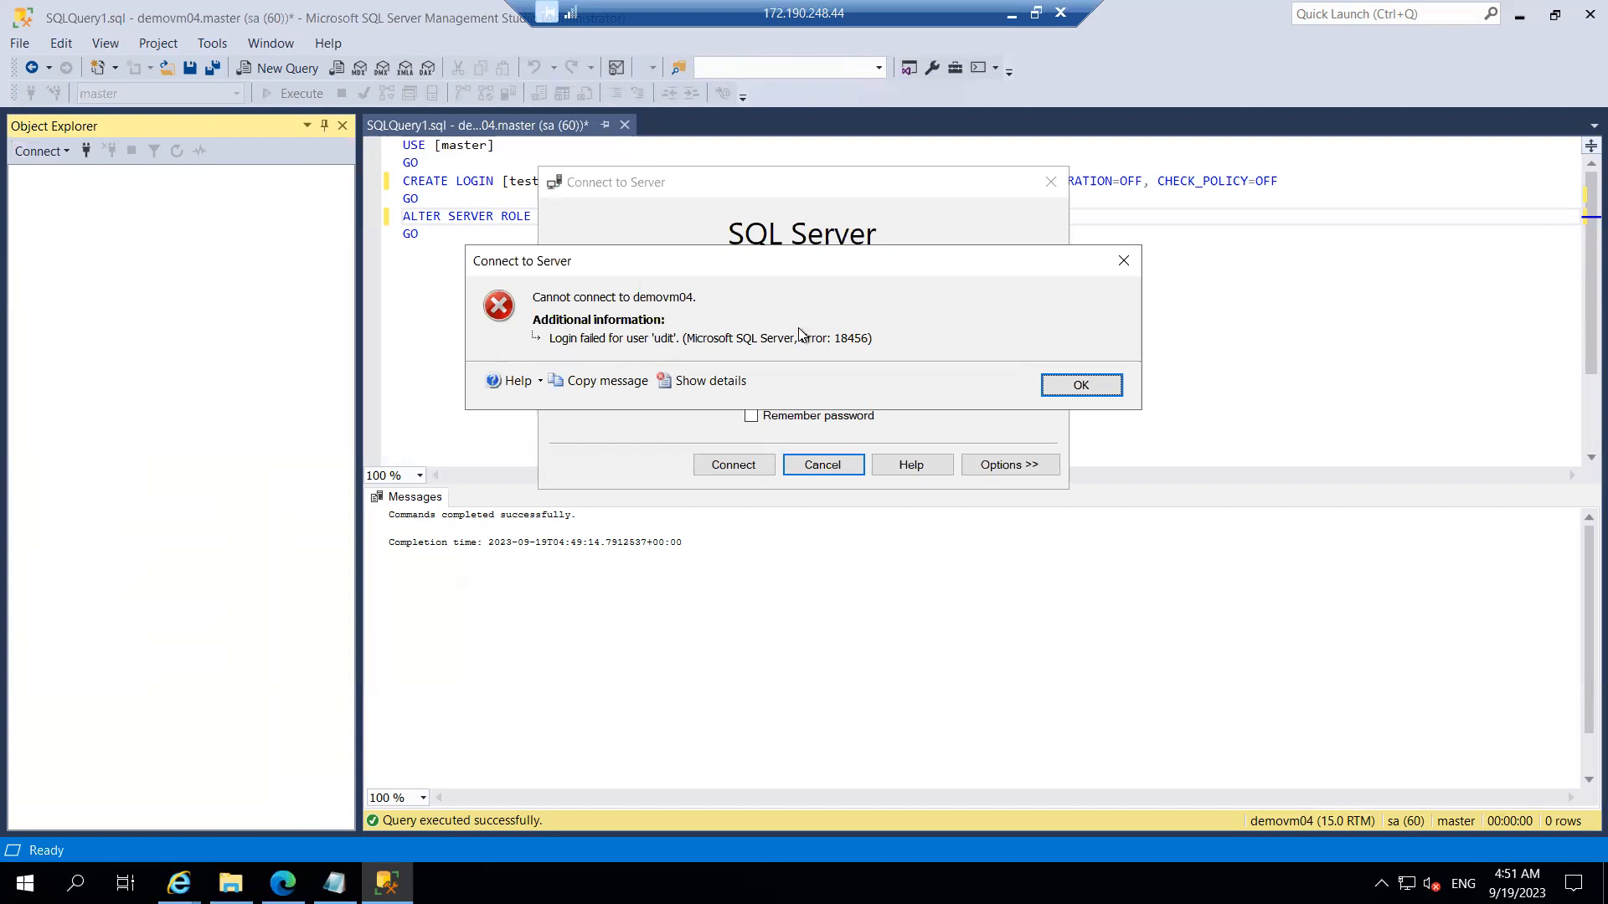
Step: Dismiss the 18456 error and connect to demovm04 using Windows Authentication instead
{"action": "left_click", "coordinate": [1080, 387]}
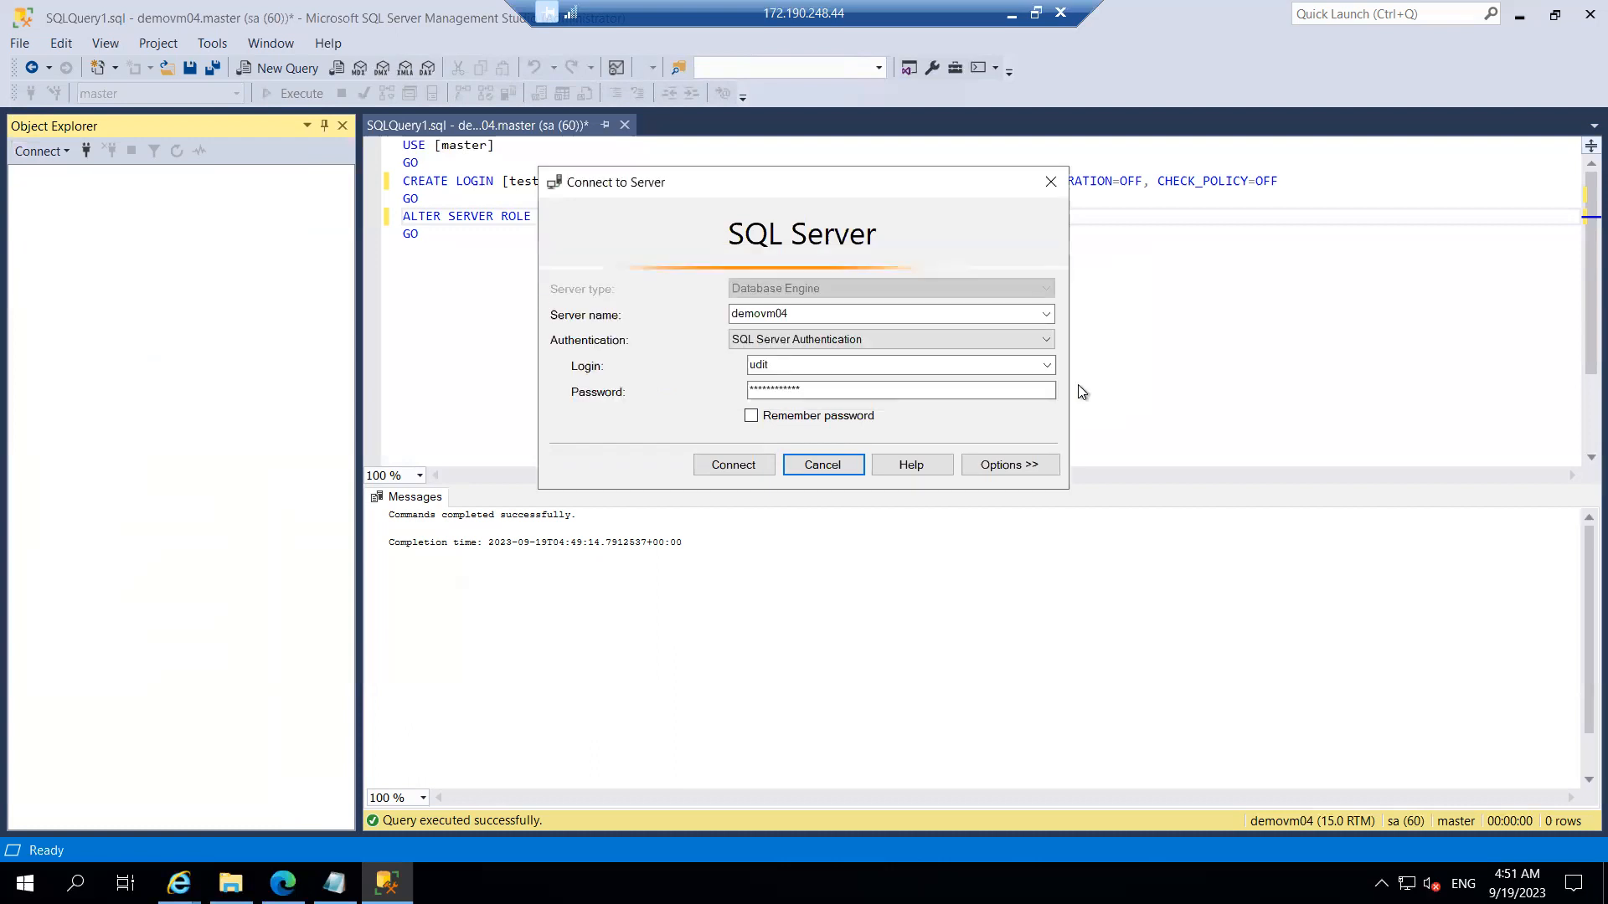
{"action": "left_click", "coordinate": [891, 339]}
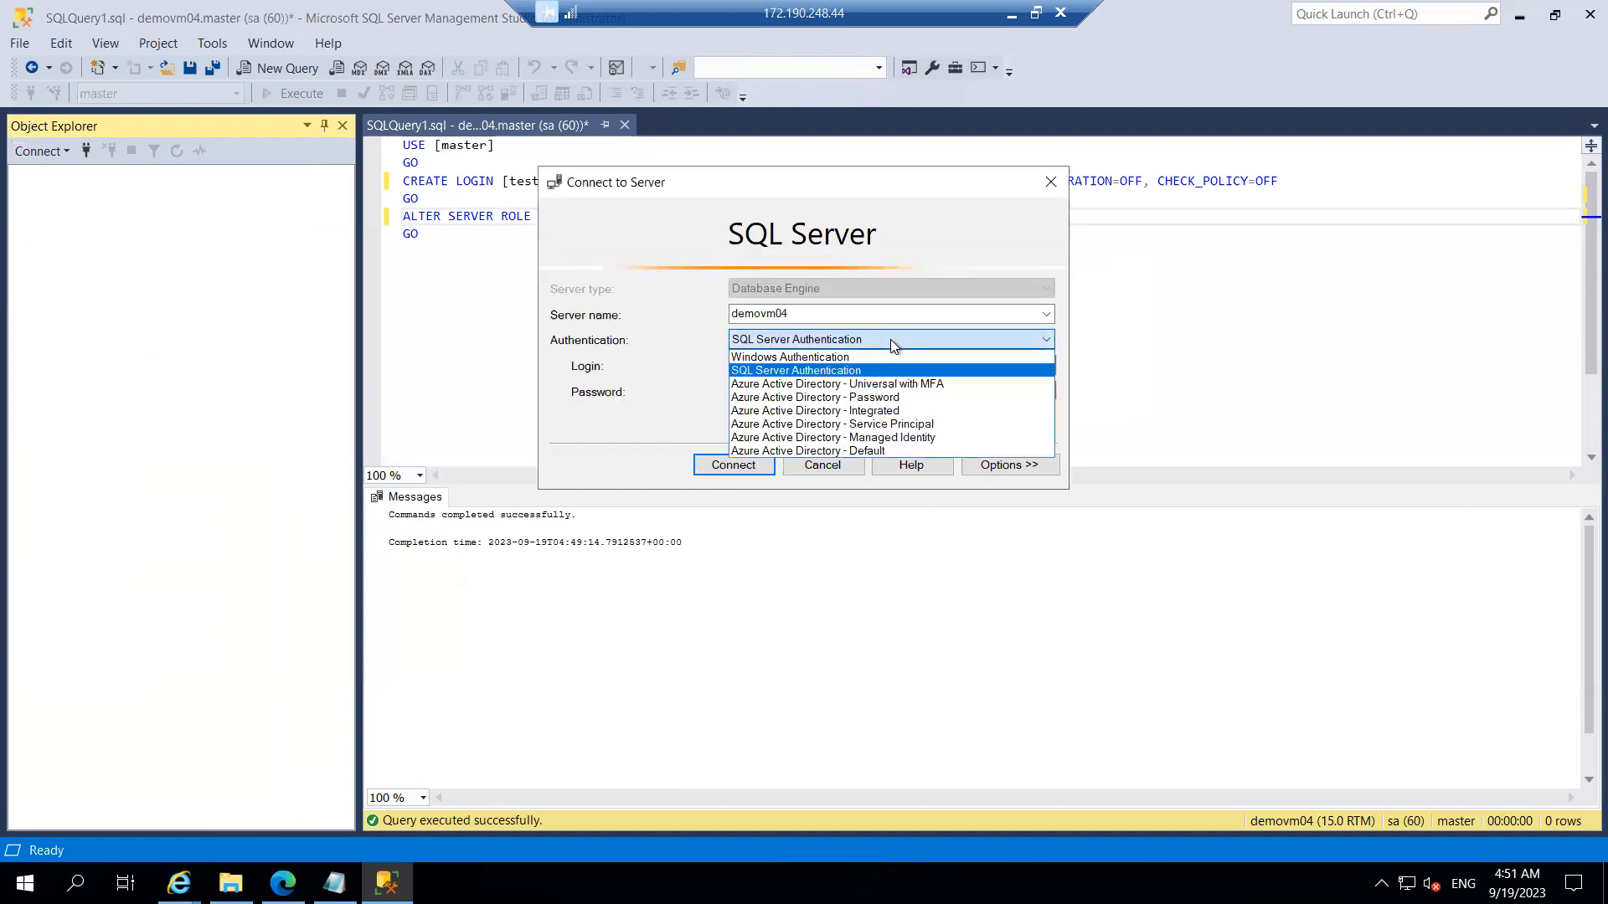
{"action": "left_click", "coordinate": [832, 362]}
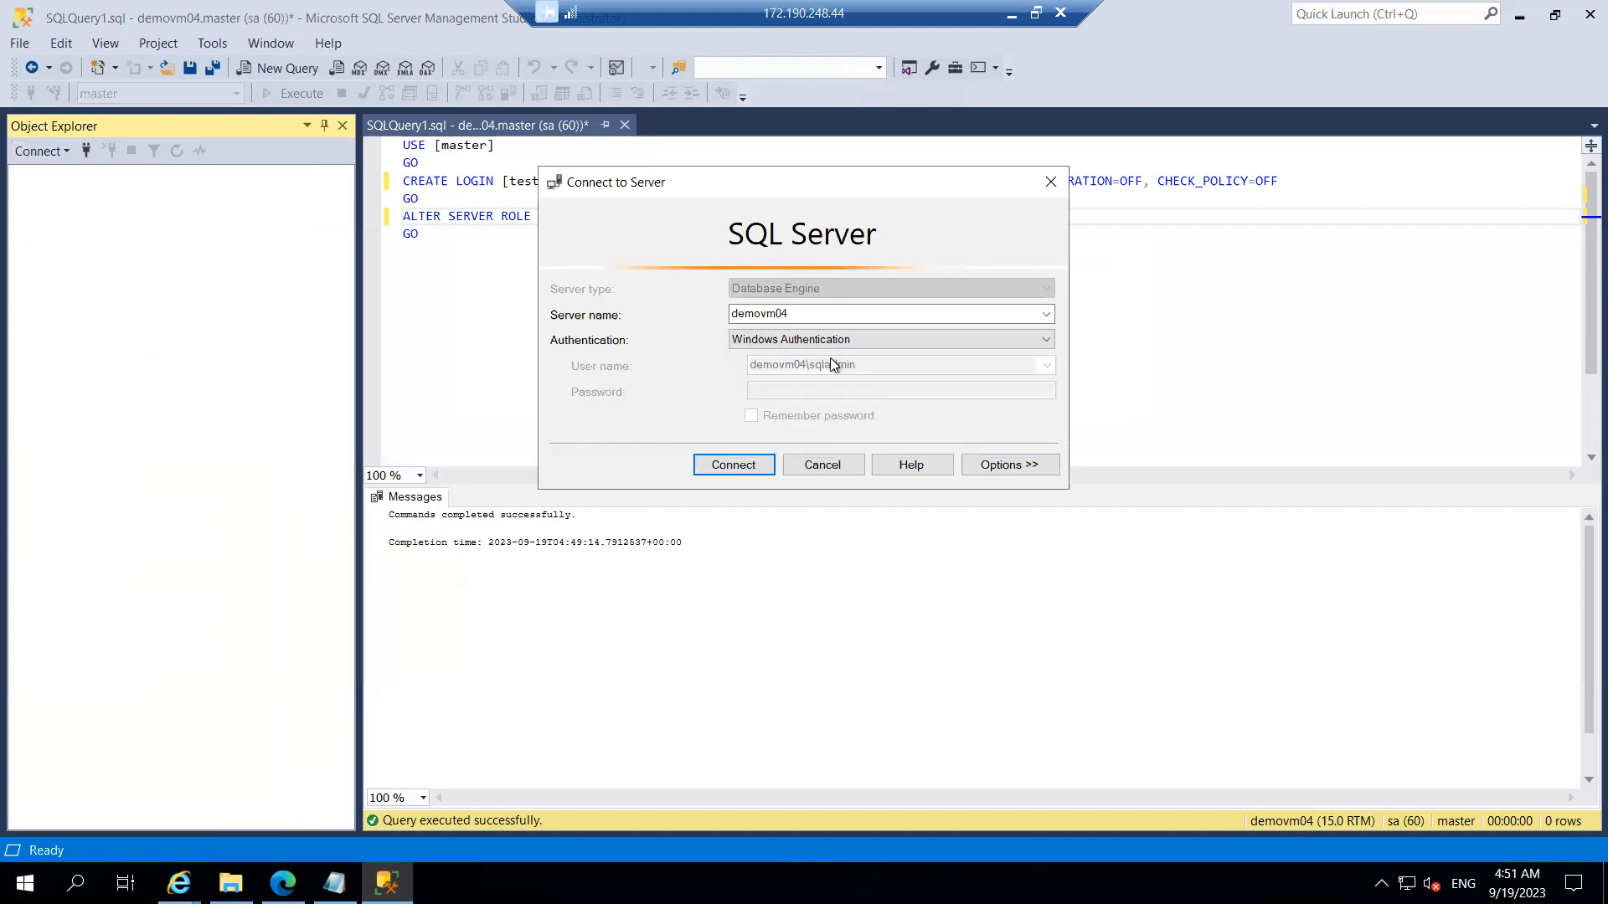
{"action": "left_click", "coordinate": [733, 465]}
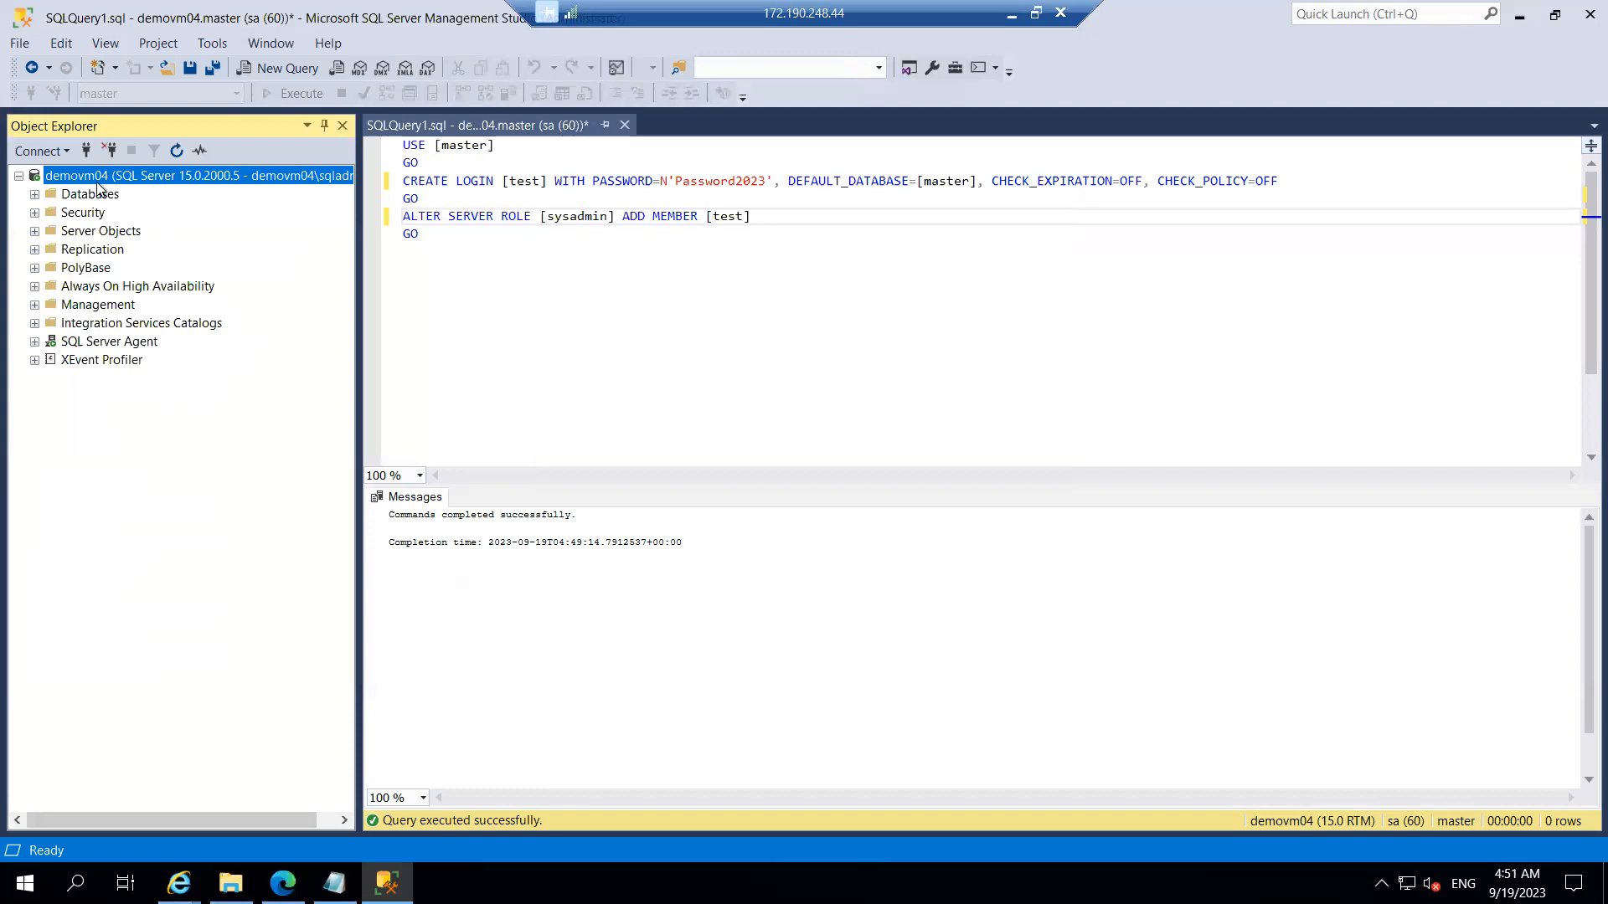
Step: Retry a Database Engine connection with SQL Server Authentication; it fails with 18456, so cancel the dialog
{"action": "left_click", "coordinate": [42, 151]}
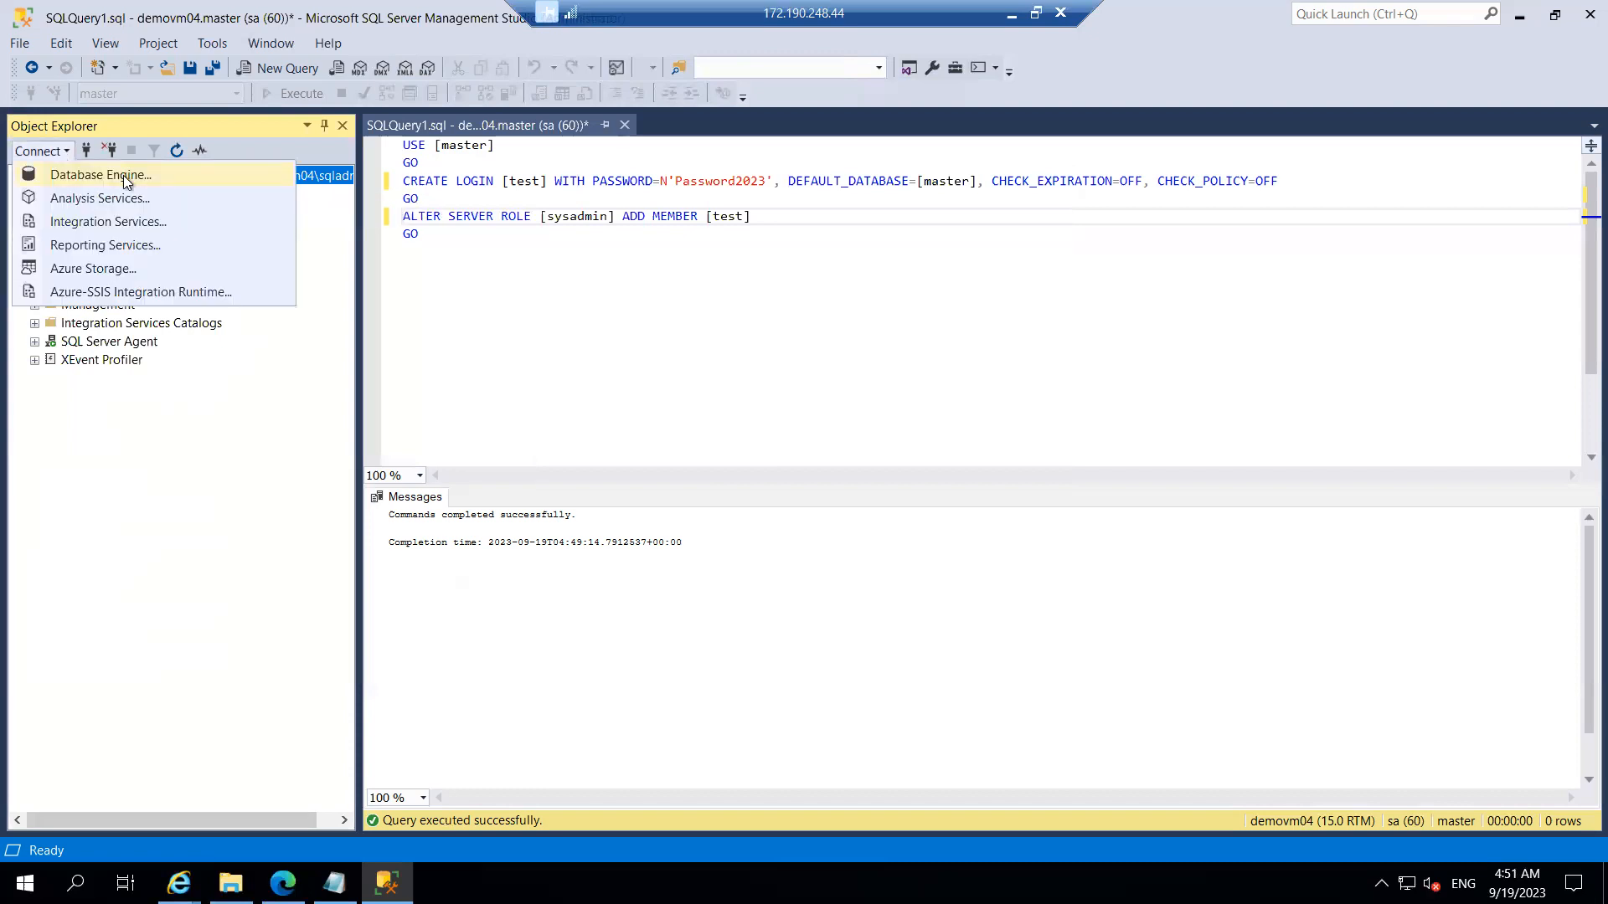
{"action": "left_click", "coordinate": [123, 174]}
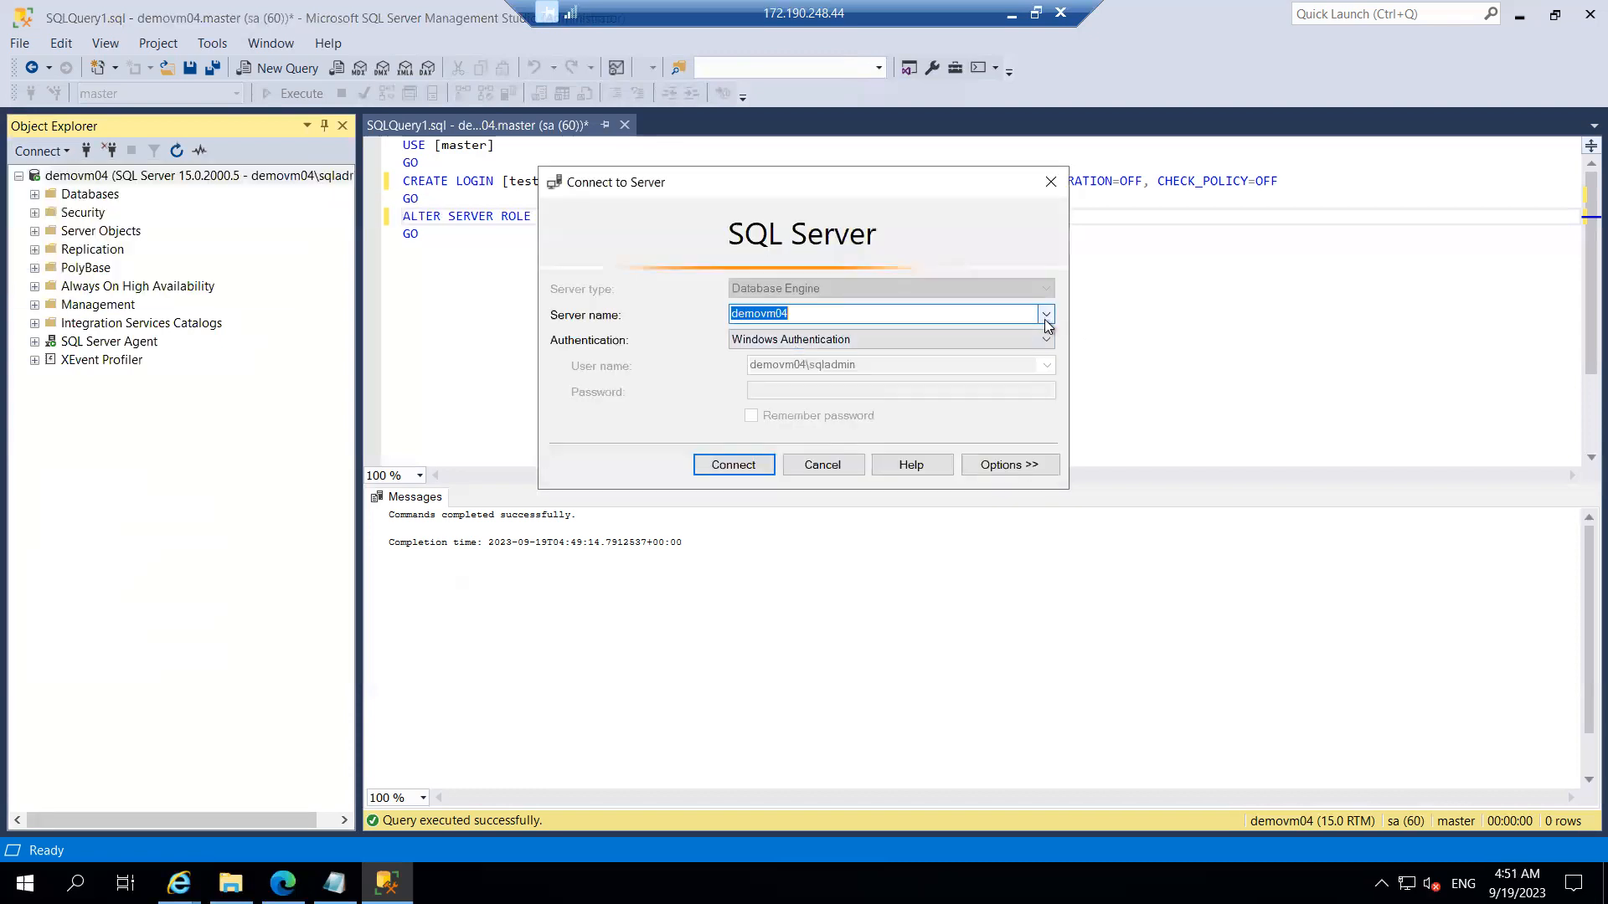
{"action": "left_click", "coordinate": [1037, 341]}
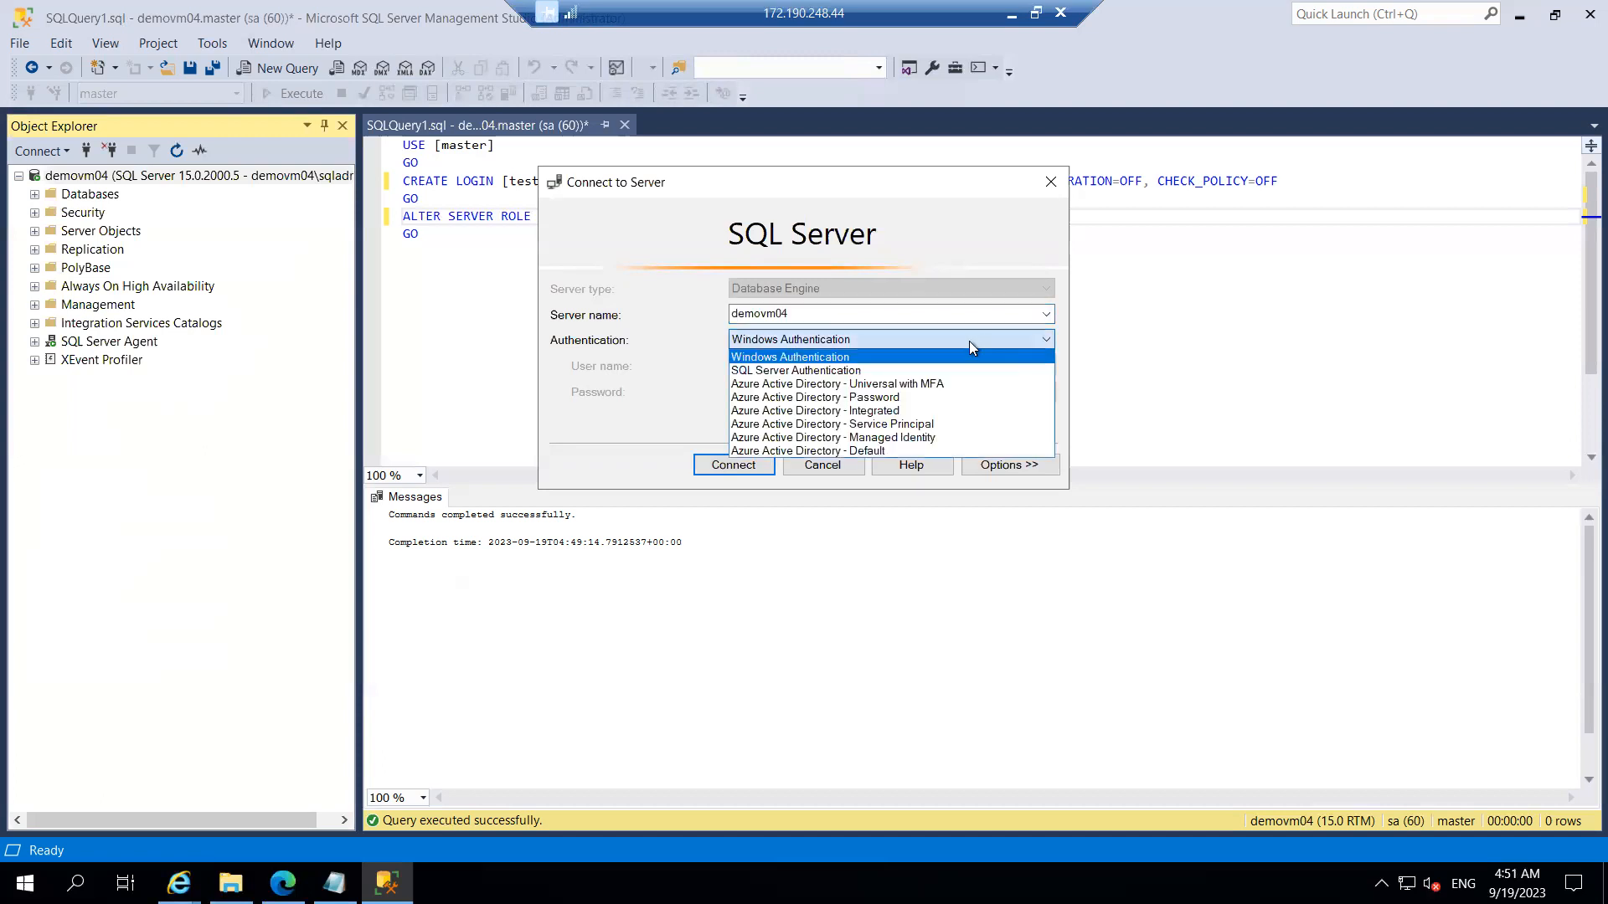
{"action": "left_click", "coordinate": [846, 371]}
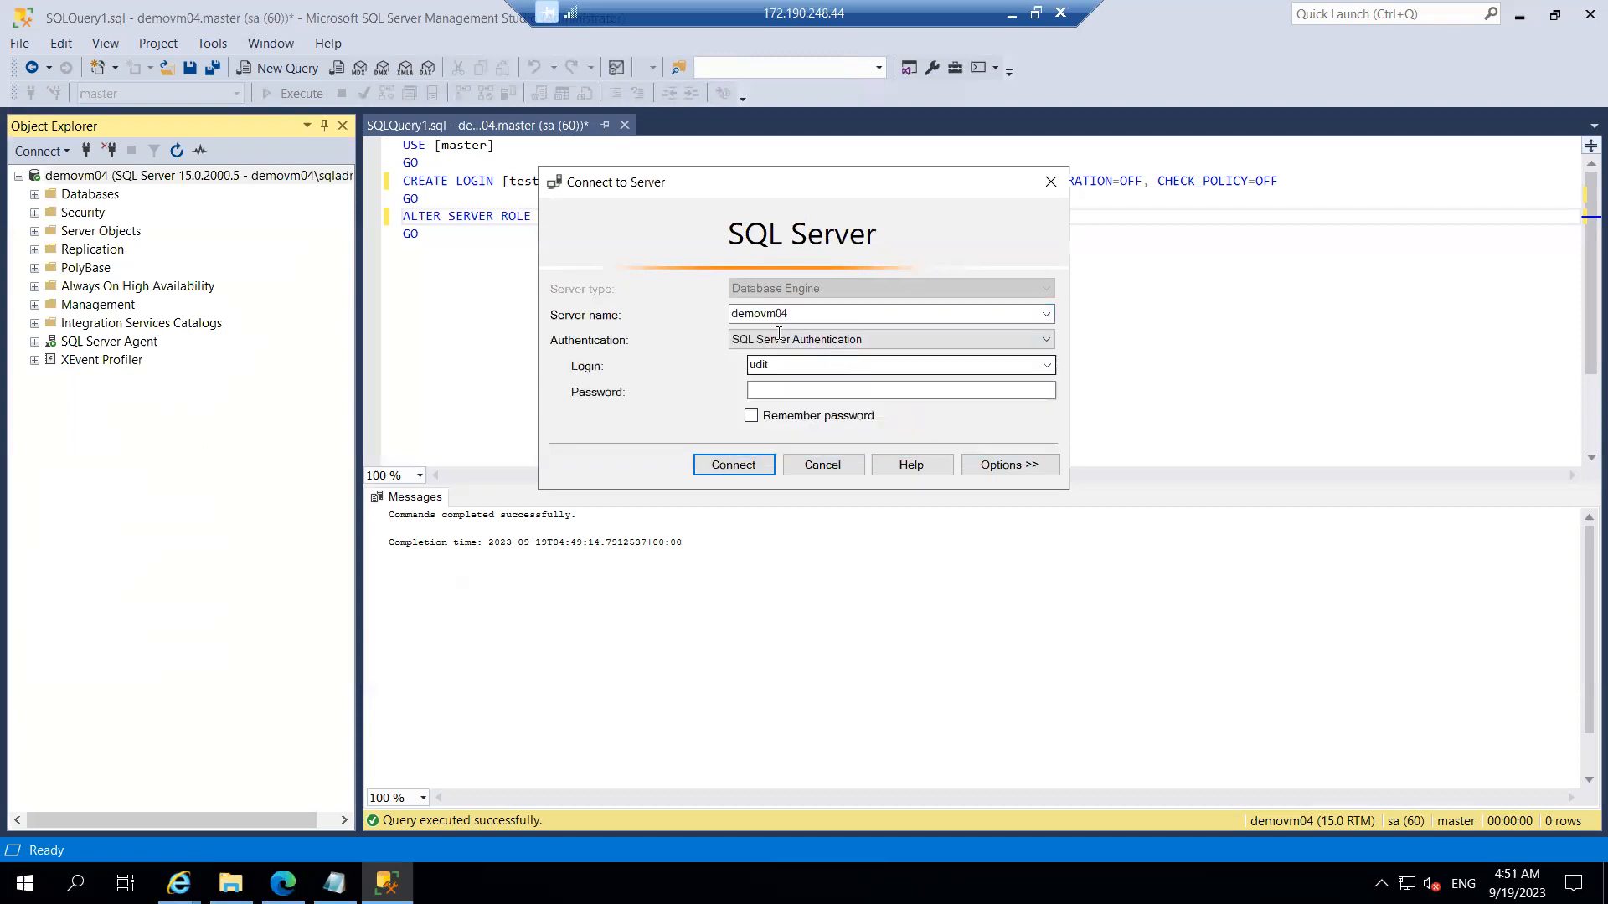
{"action": "left_click", "coordinate": [777, 390]}
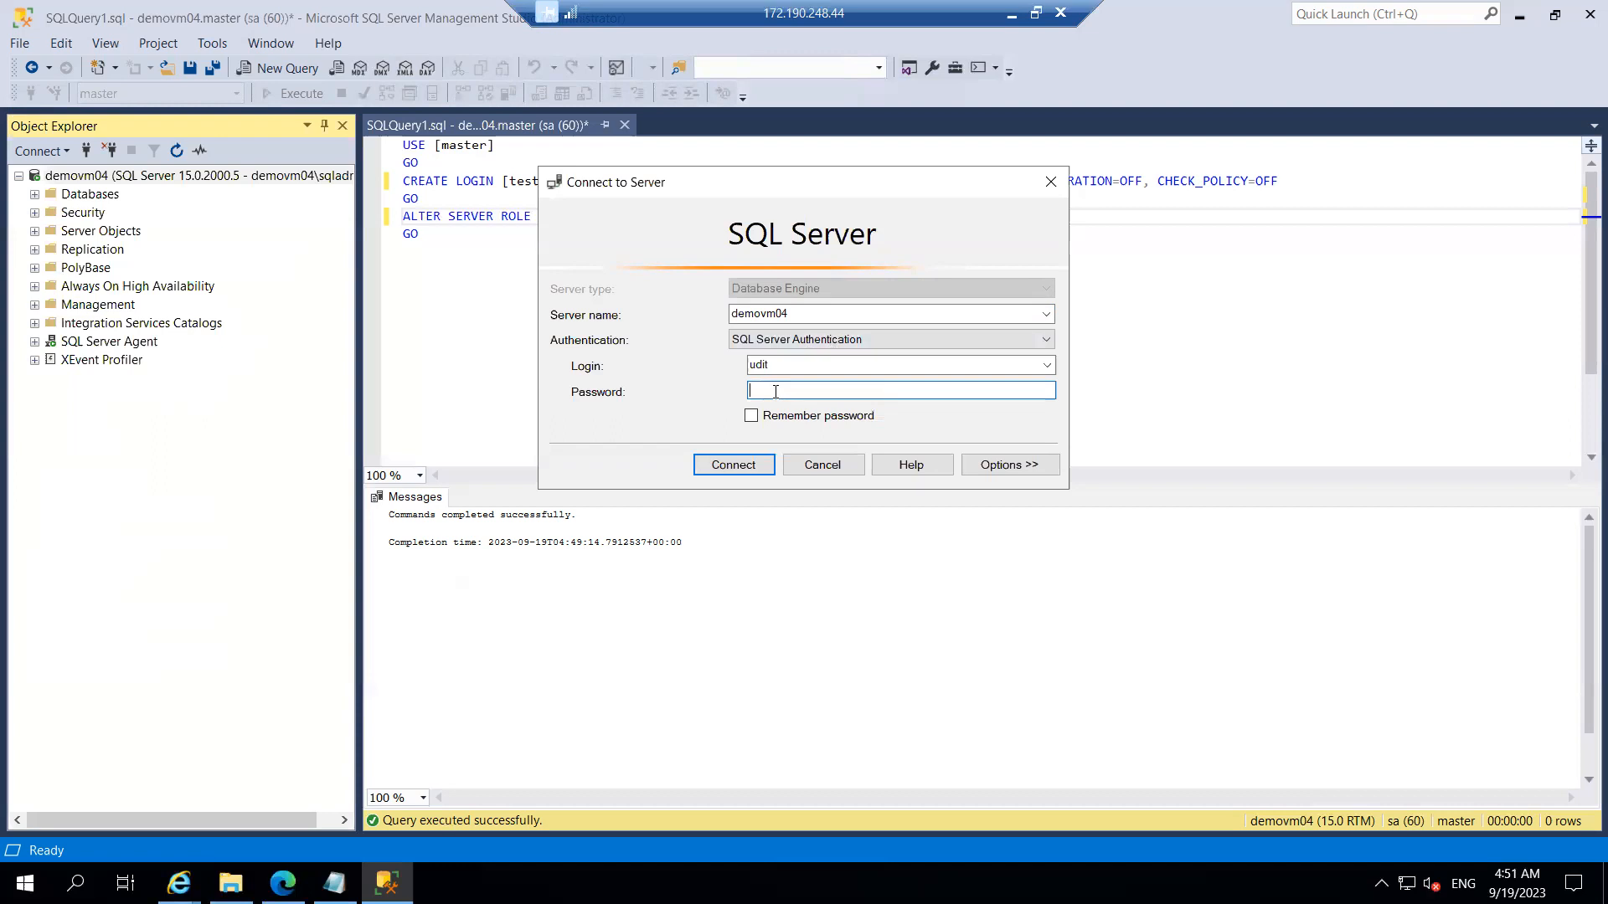
{"action": "type", "text": "***********"}
{"action": "key", "text": "Return"}
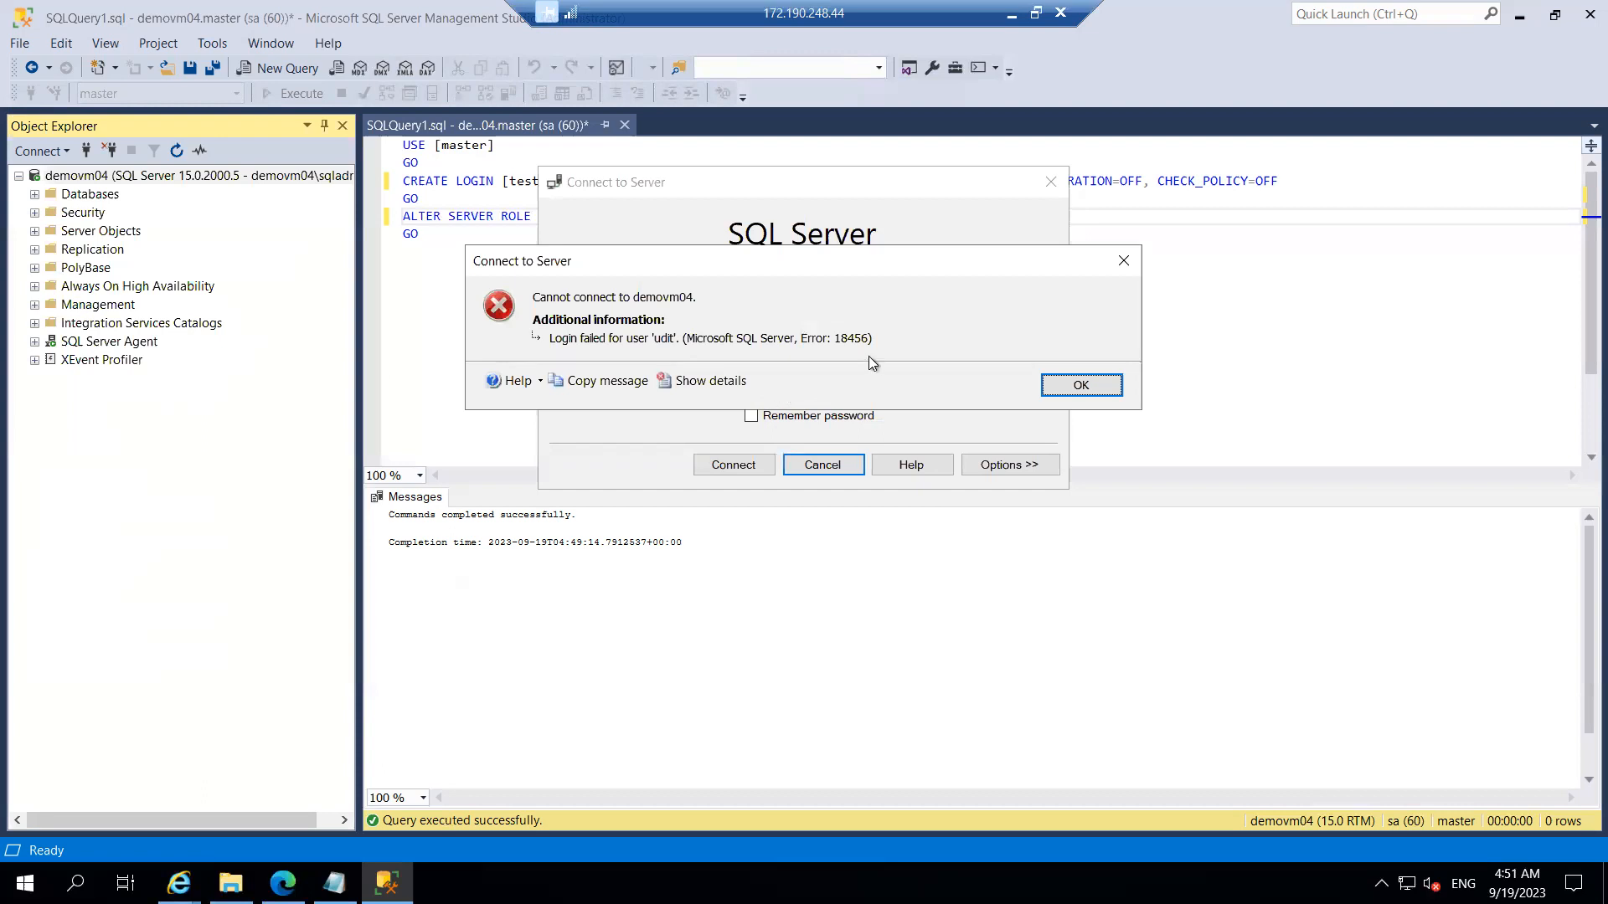
{"action": "left_click", "coordinate": [1074, 384]}
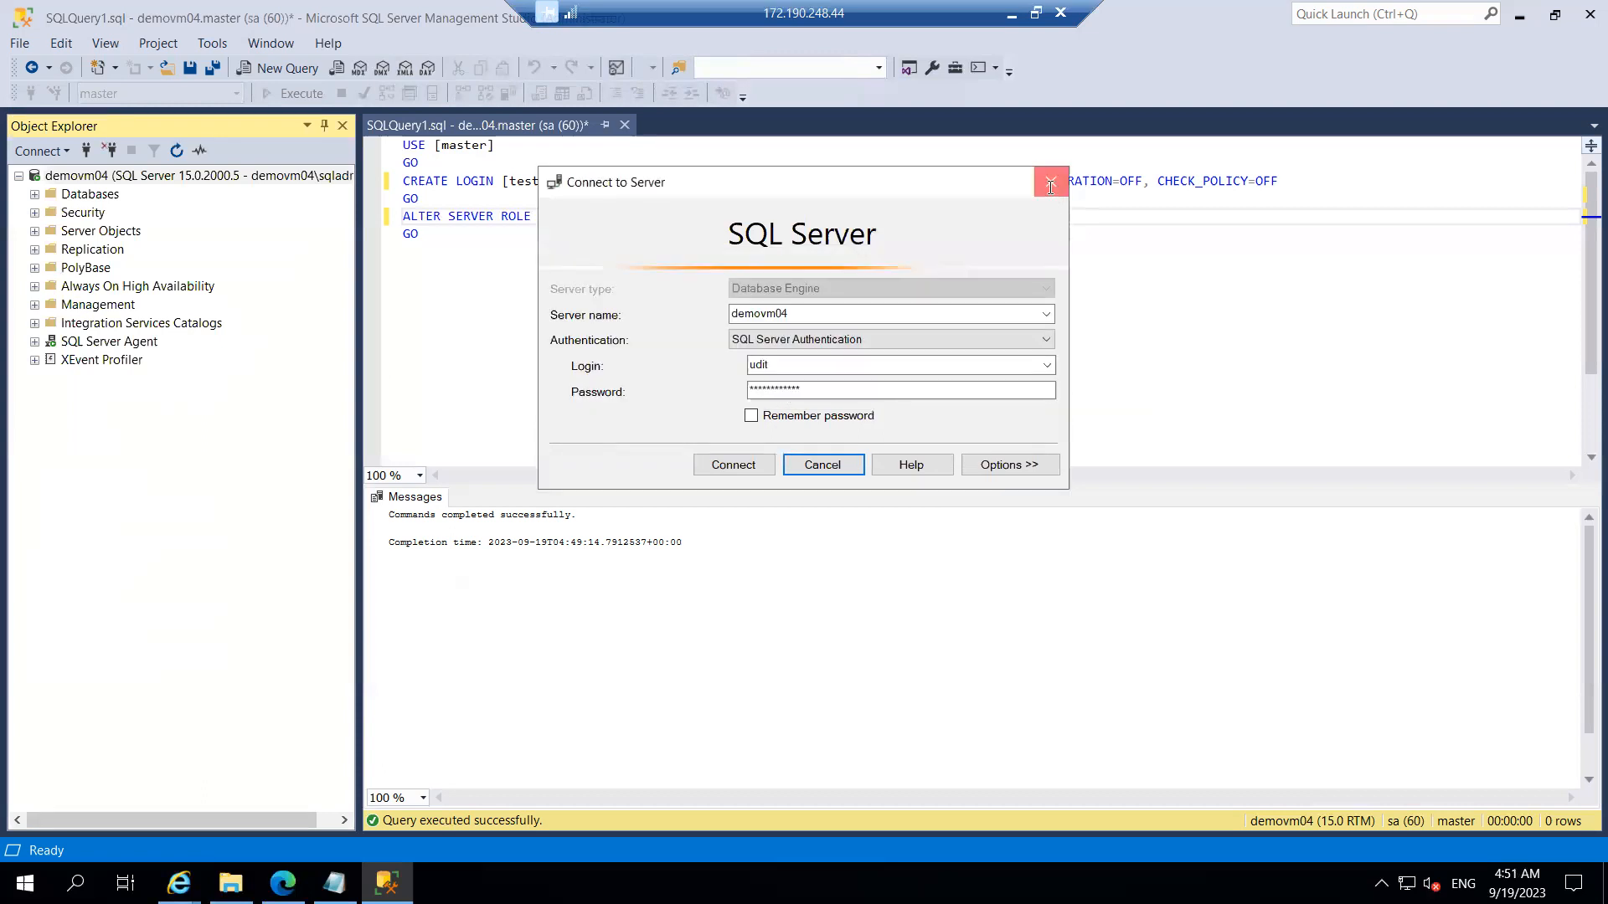
{"action": "left_click", "coordinate": [1050, 184]}
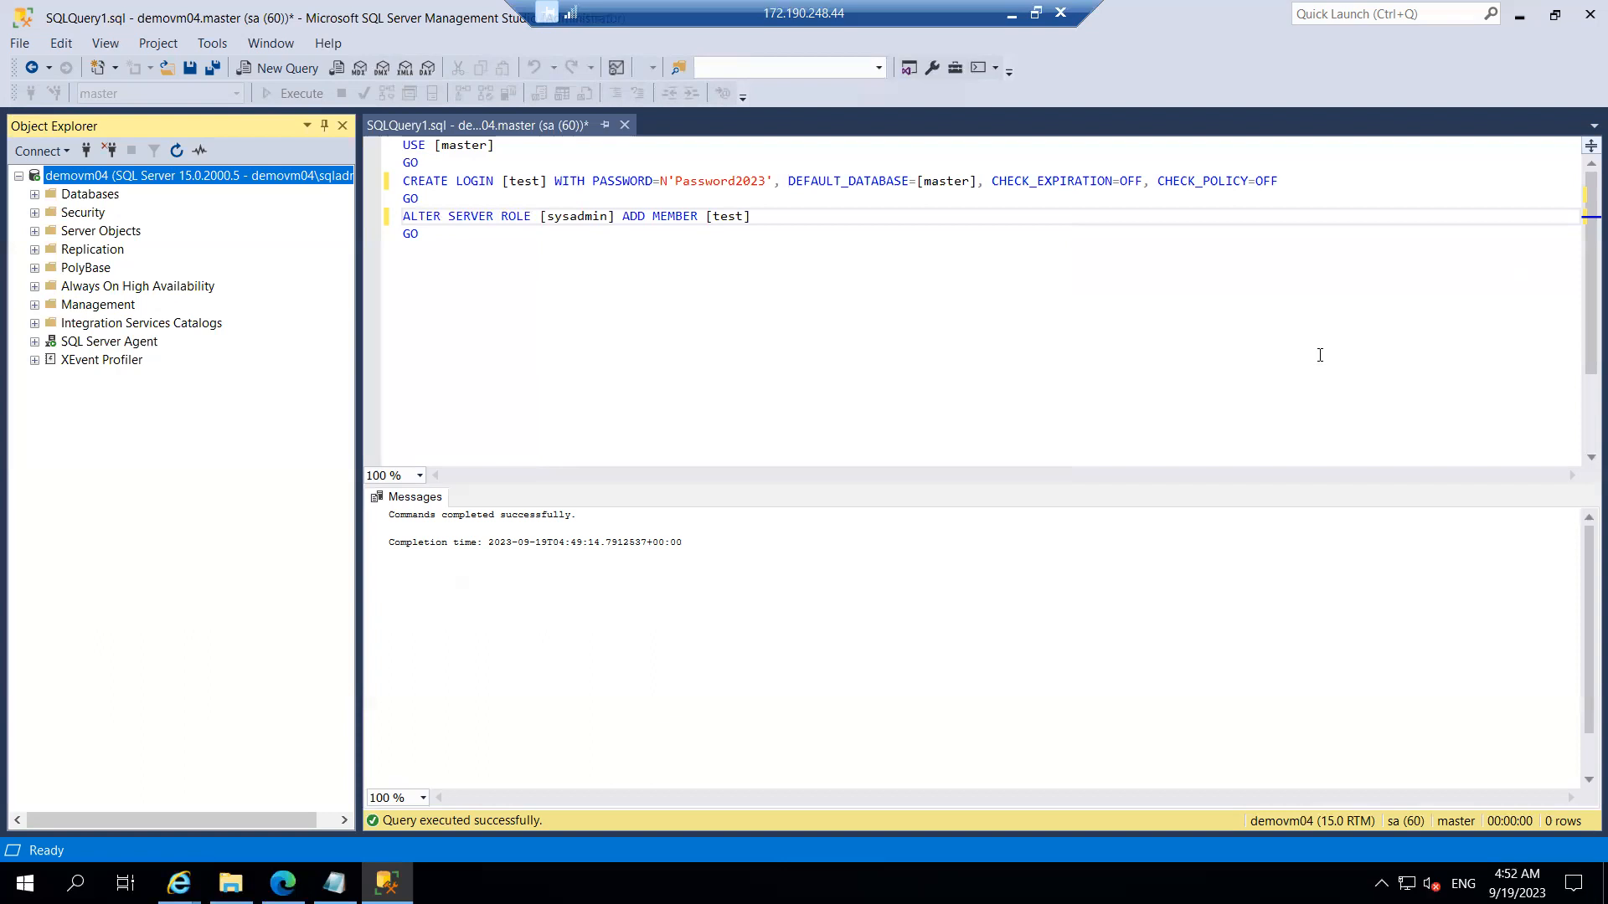
Step: Bring up the SSMS 19.1 download page in Internet Explorer and minimize the remote desktop
{"action": "key", "text": "alt+Tab"}
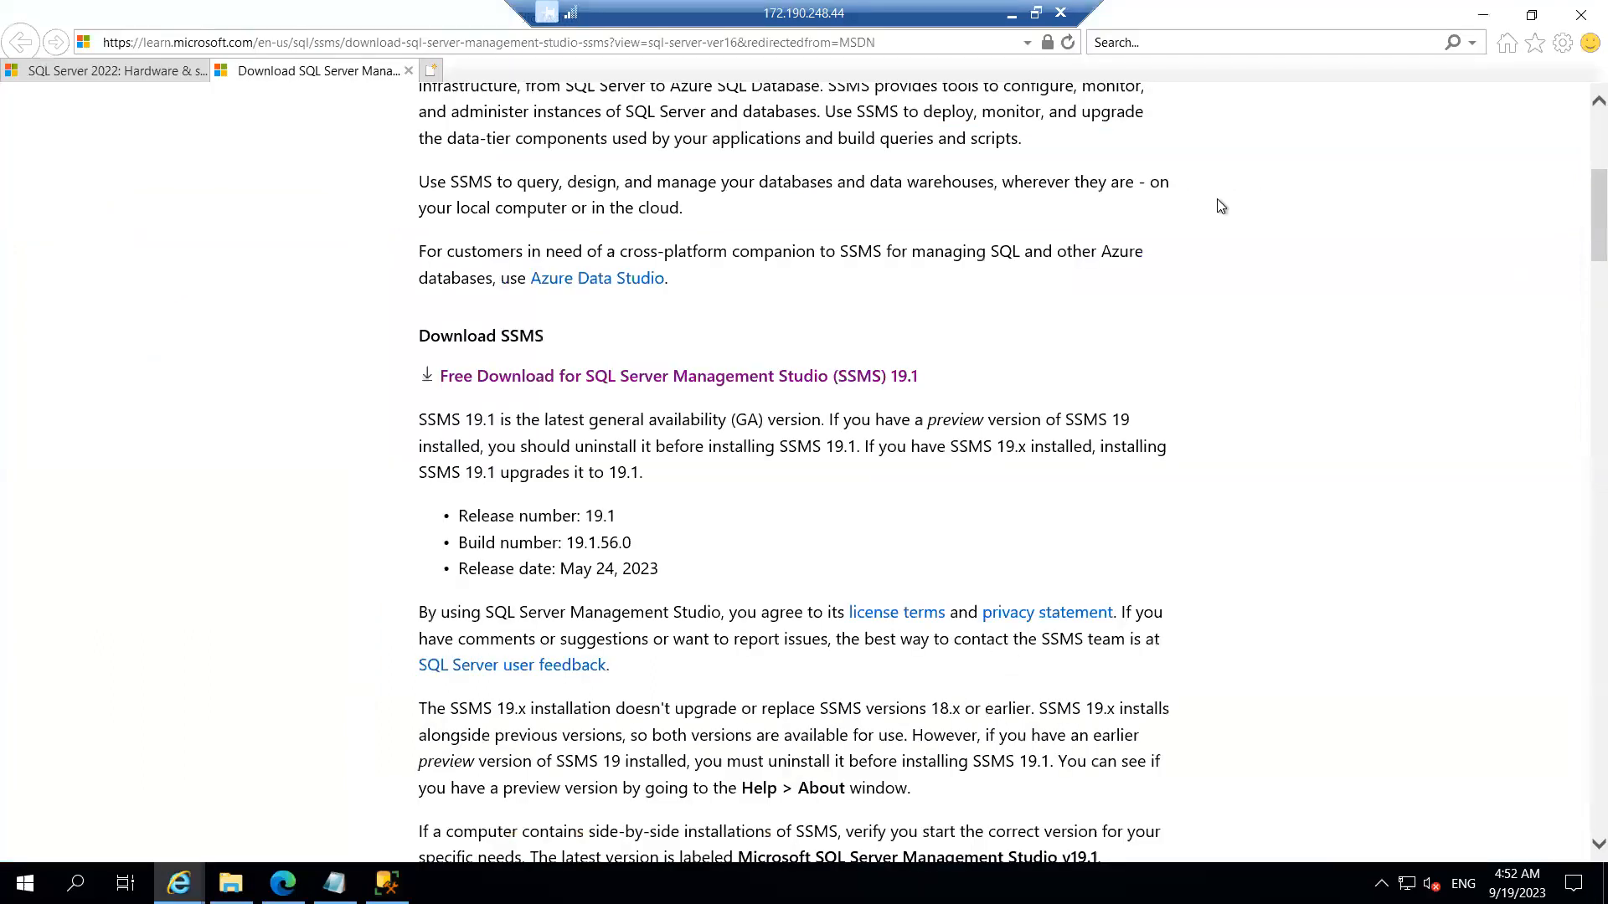
{"action": "left_click", "coordinate": [1011, 13]}
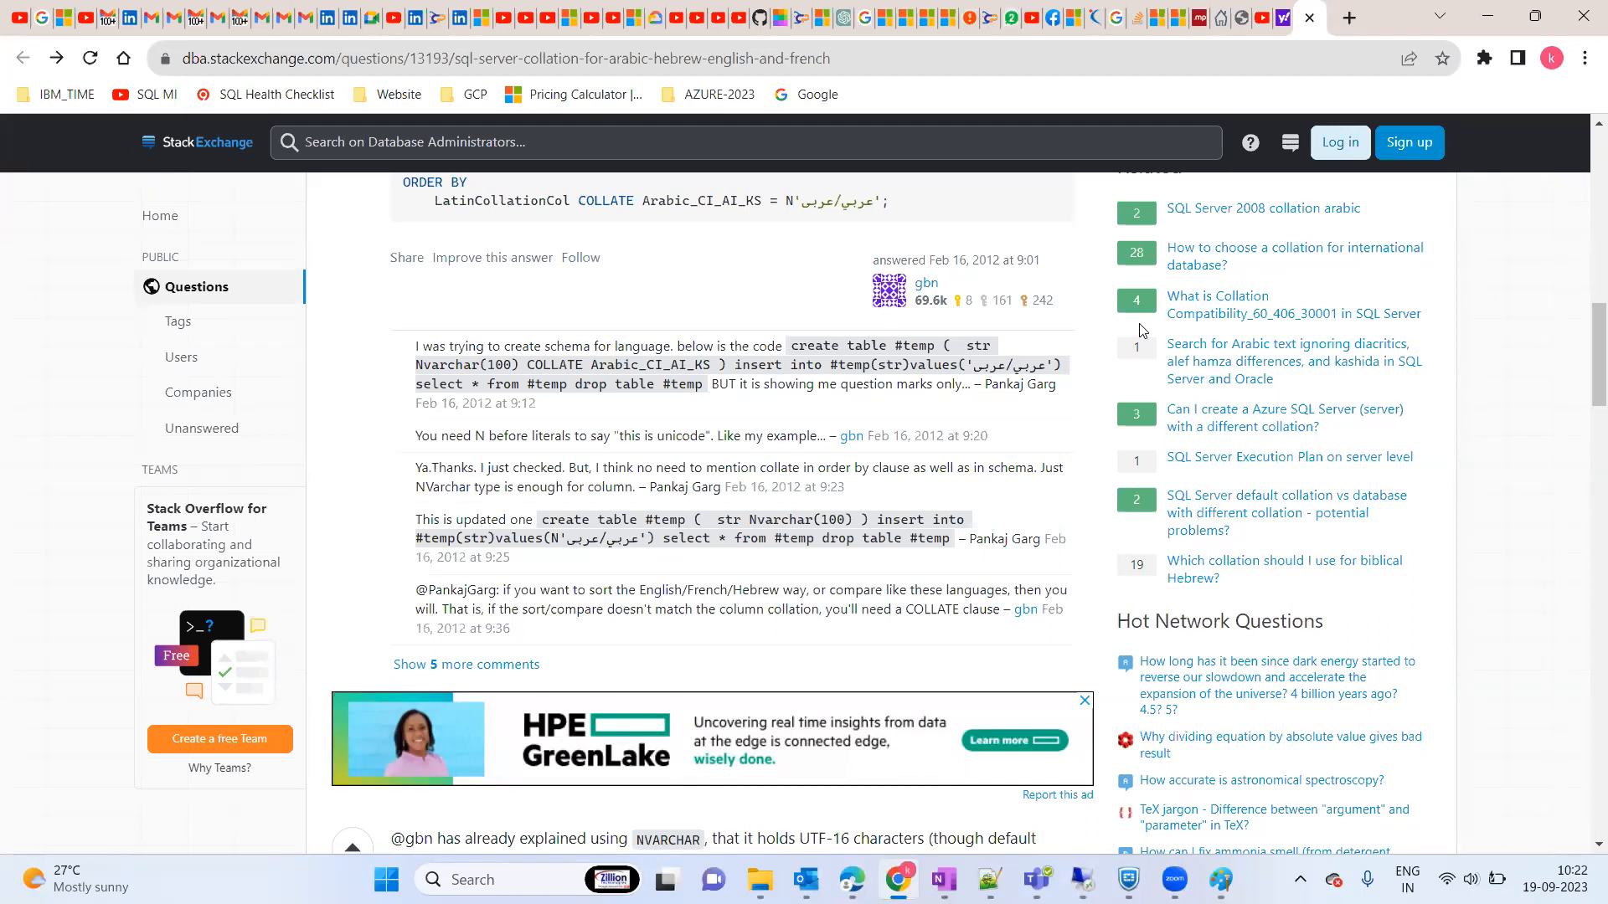
{"action": "key", "text": "alt+Tab"}
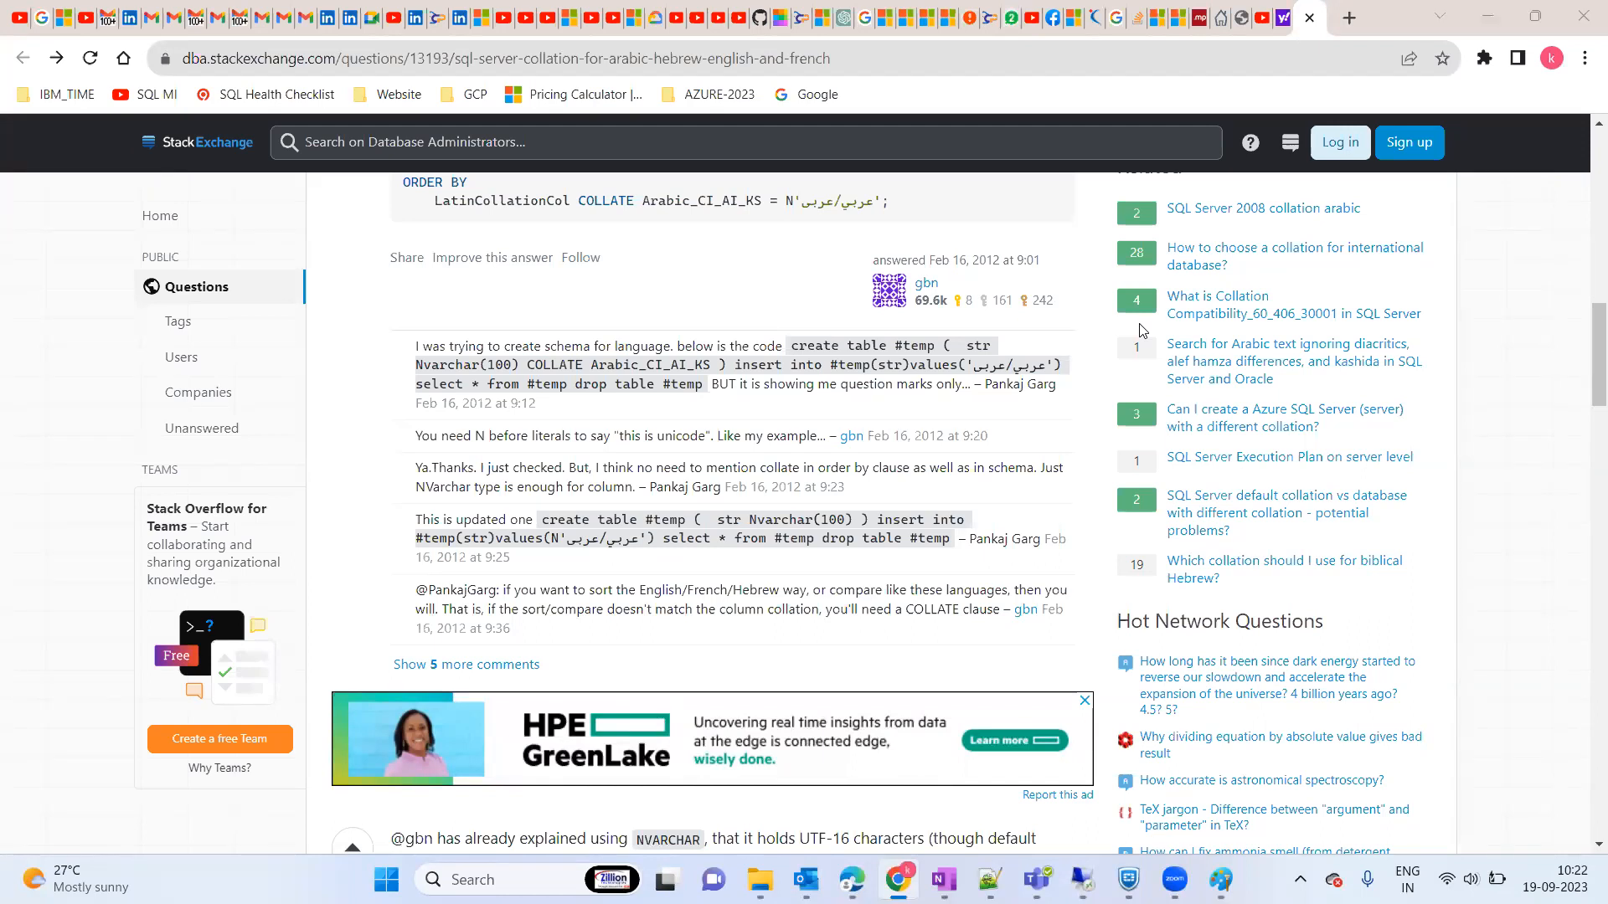